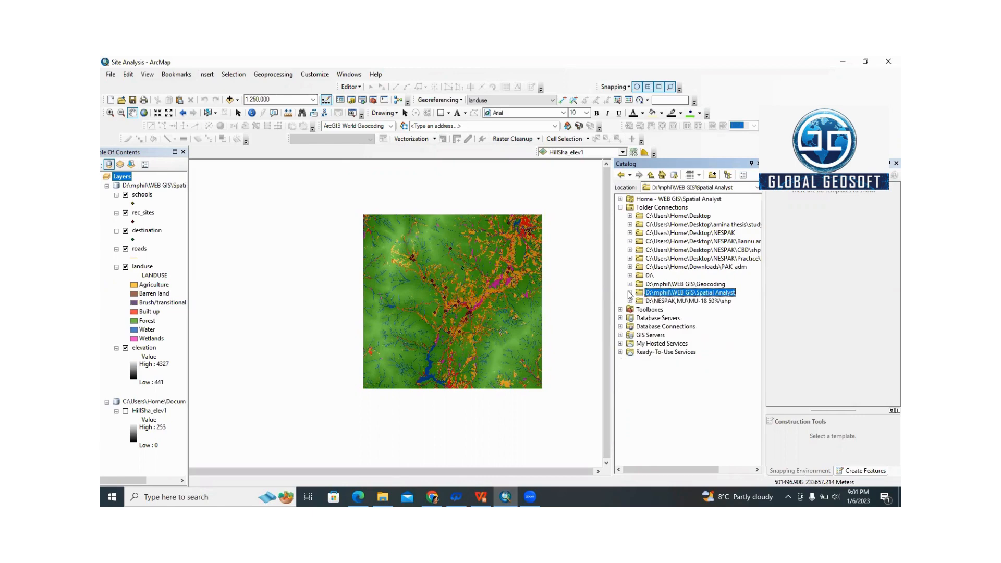
Step: Create a new toolbox named "Site analysis tool" in the D:\mphil\WEB GIS\Spatial Analyst folder
click(630, 293)
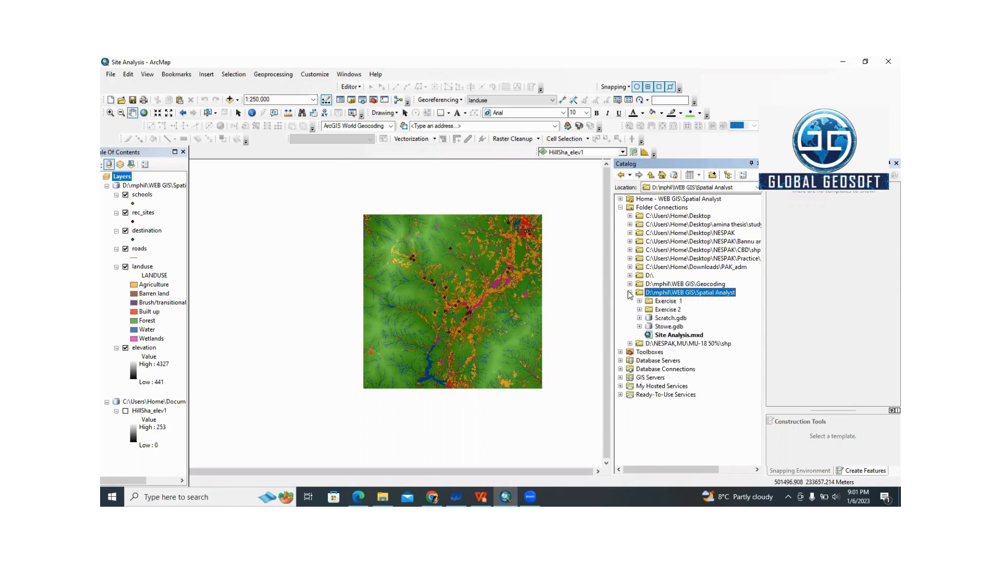
right_click(710, 292)
mouse_move(751, 355)
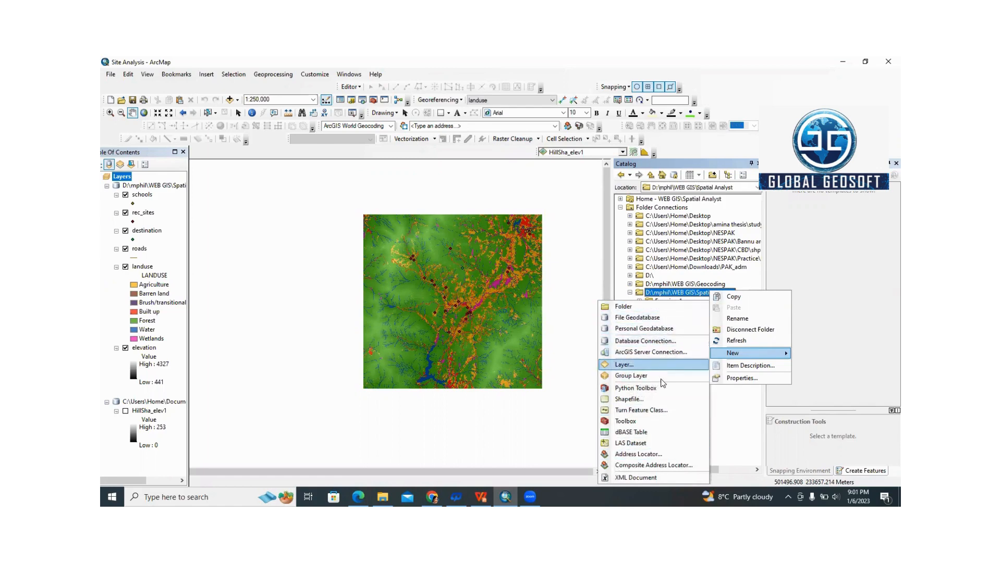
click(635, 424)
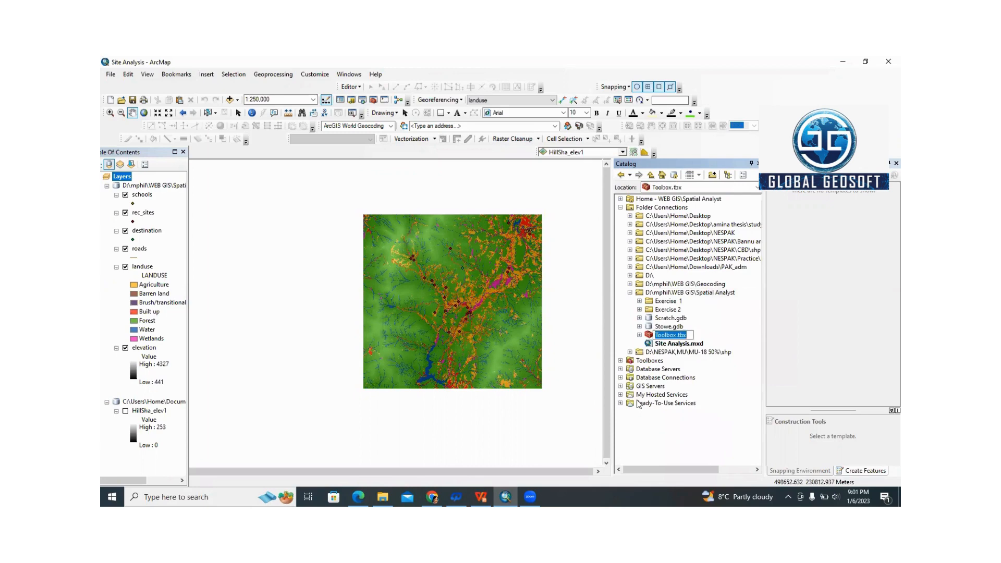
key(BackSpace)
text(Site analysis tool)
key(Return)
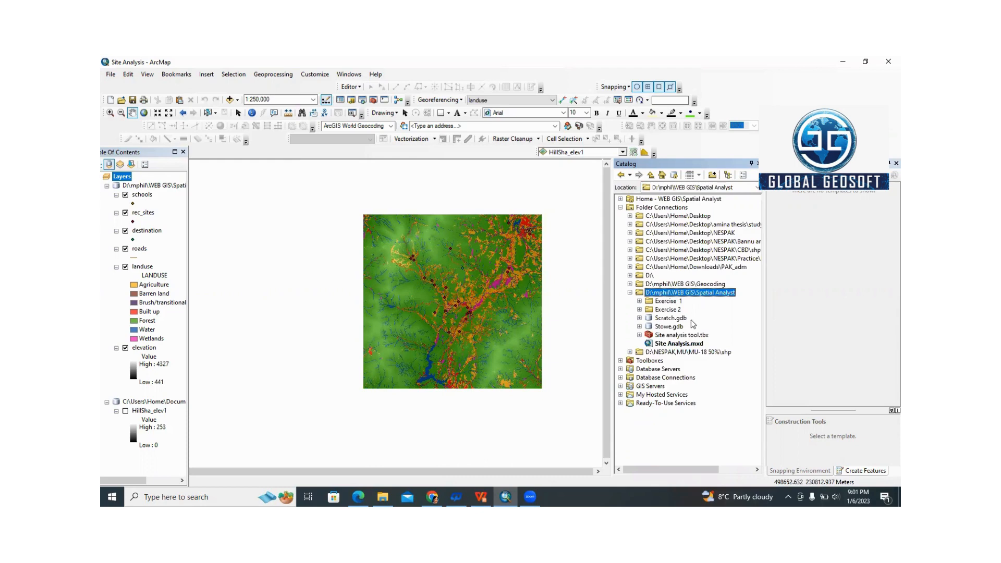
Step: Create a new model inside the Site analysis tool toolbox and move its window clear of the Catalog
click(676, 338)
right_click(677, 340)
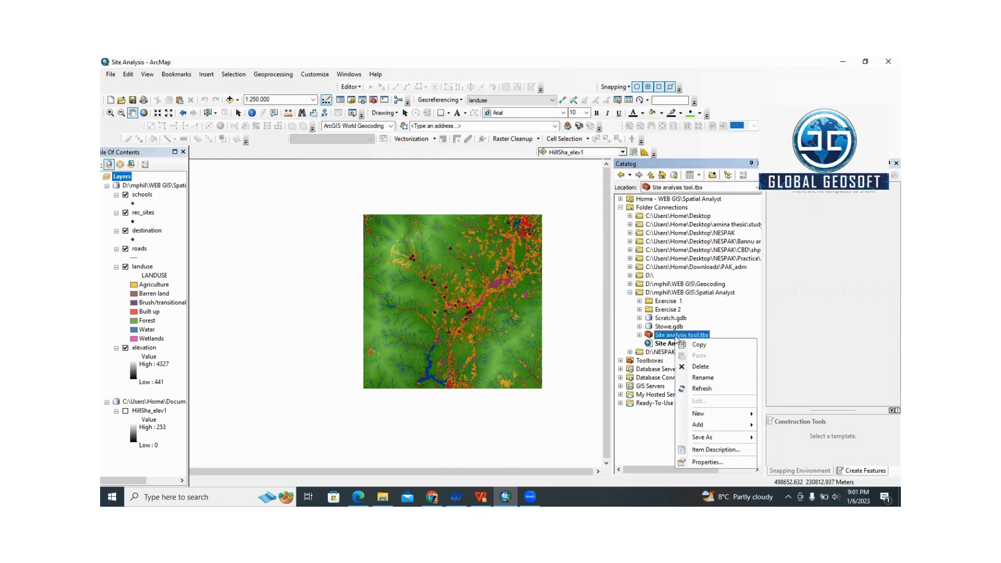
mouse_move(703, 413)
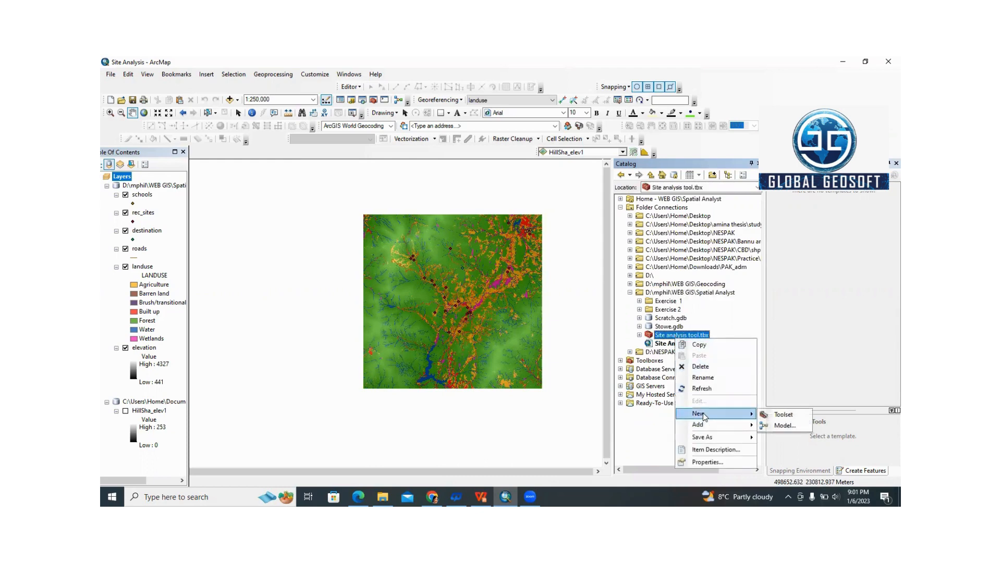
click(785, 426)
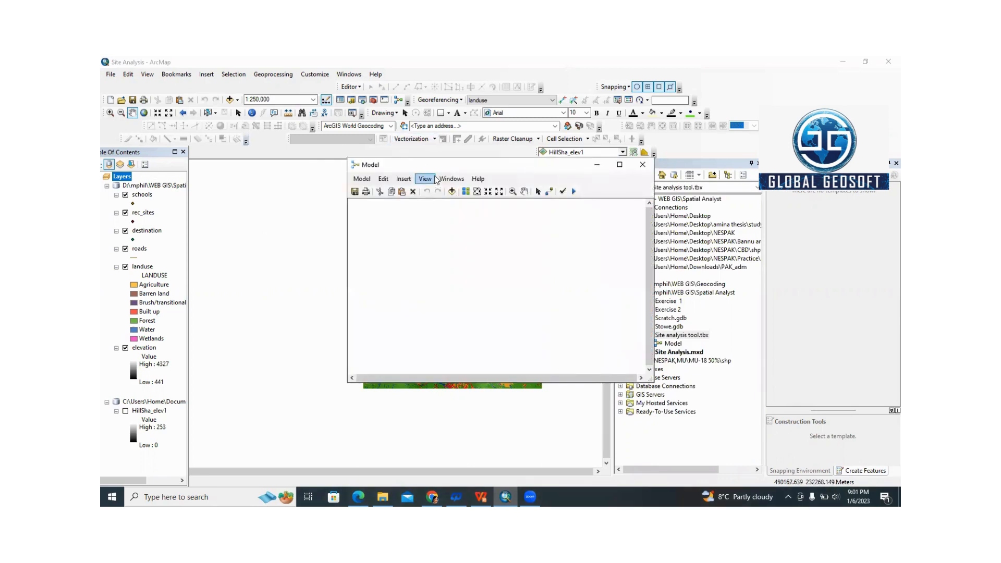
drag(429, 164, 367, 158)
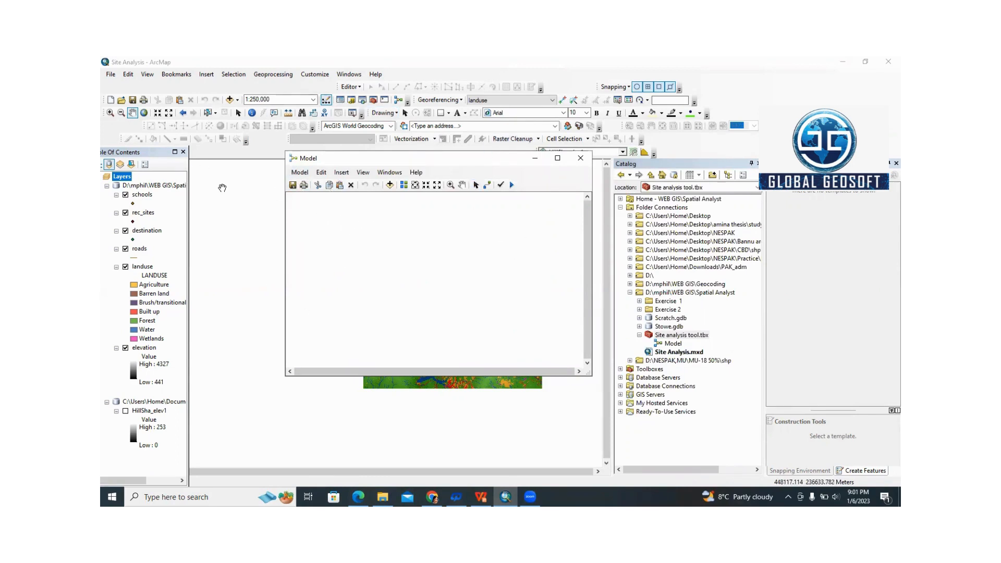
Step: Name the model FindSchool, label it "Find Location for School", and apply storing relative path names
click(299, 172)
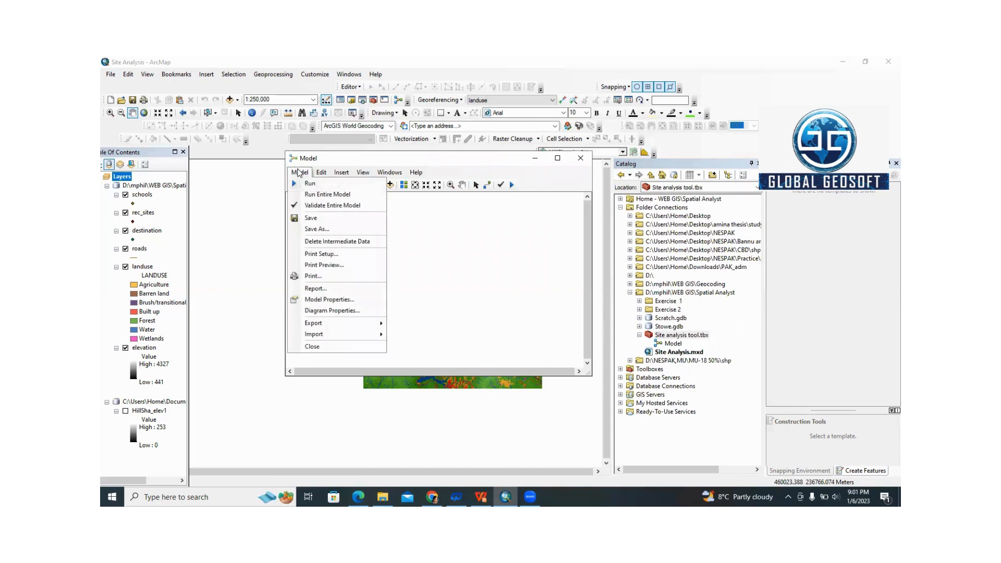
click(327, 302)
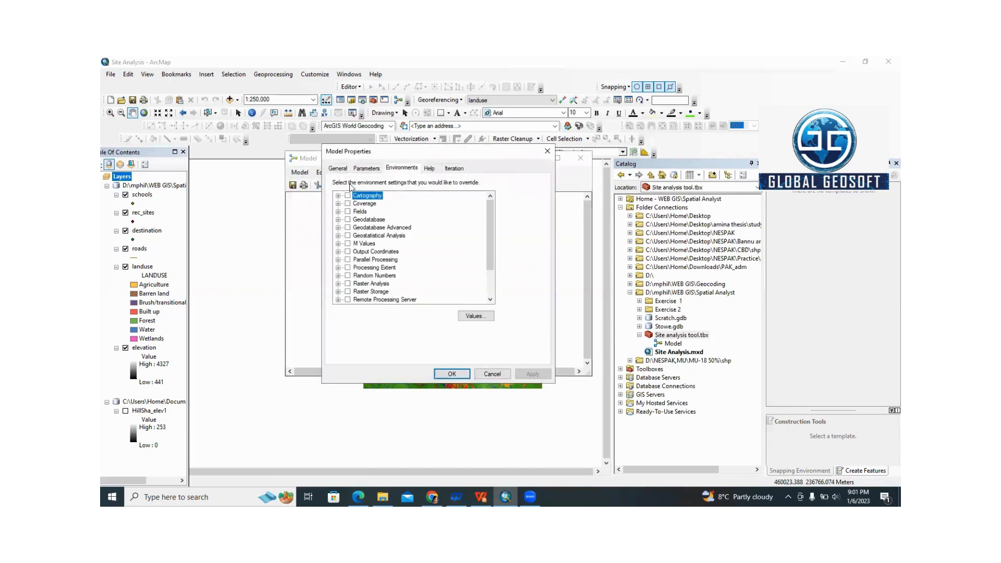
click(338, 168)
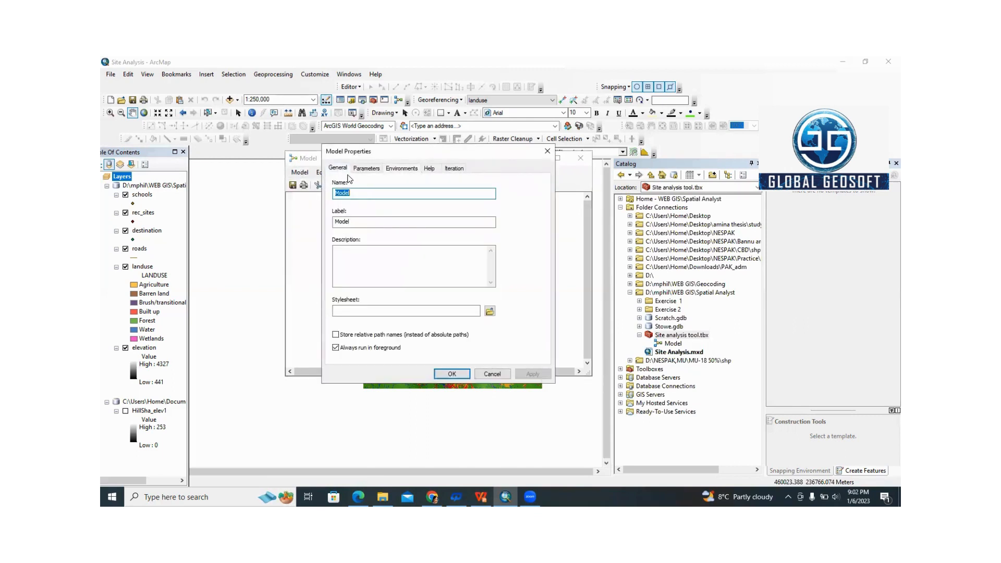
key(BackSpace)
click(371, 222)
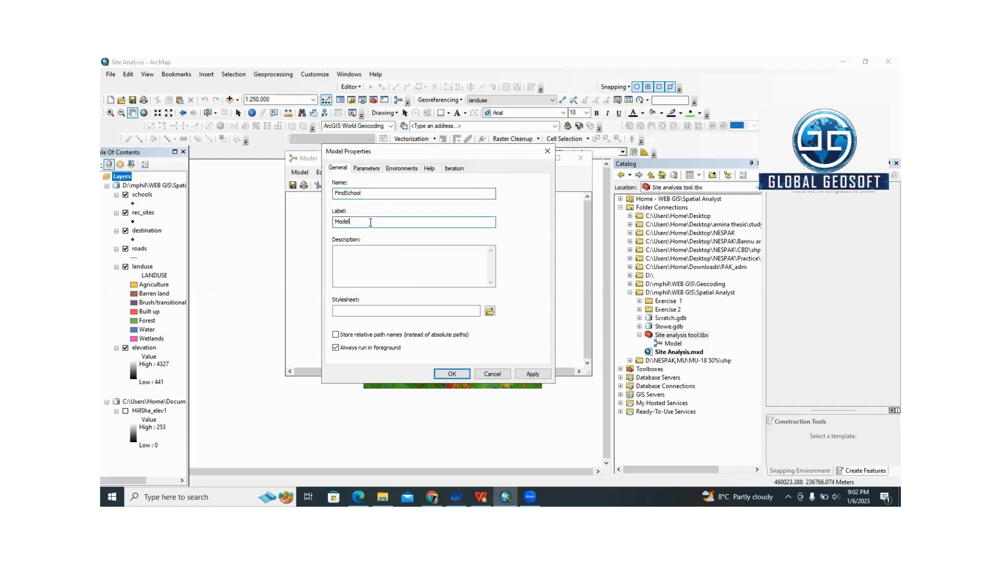
key(BackSpace)
key(BackSpace)
key(BackSpace)
key(BackSpace)
key(BackSpace)
click(336, 334)
click(537, 375)
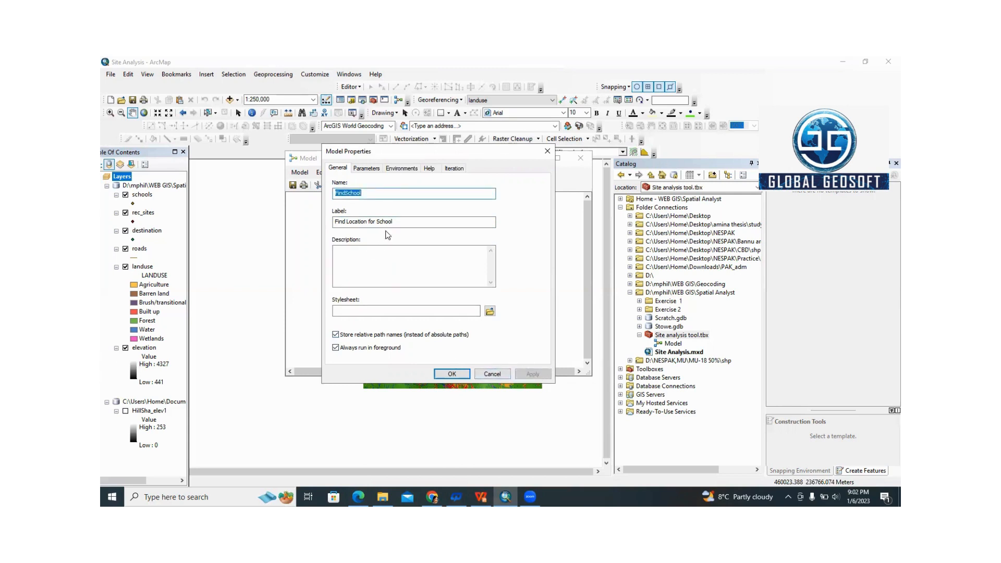
Step: Select the processing Extent and raster analysis Cell Size as environment settings the model overrides
click(415, 170)
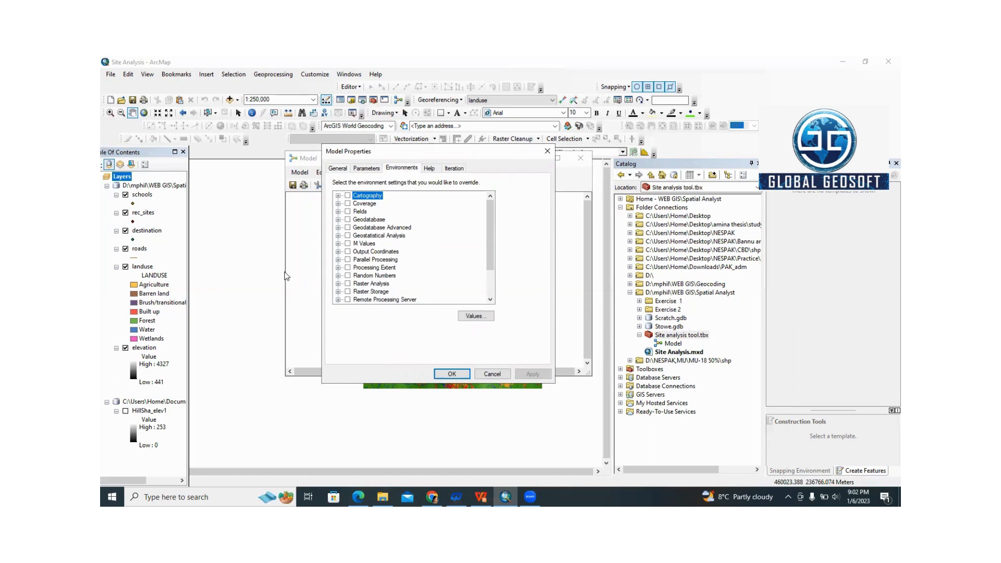
click(338, 268)
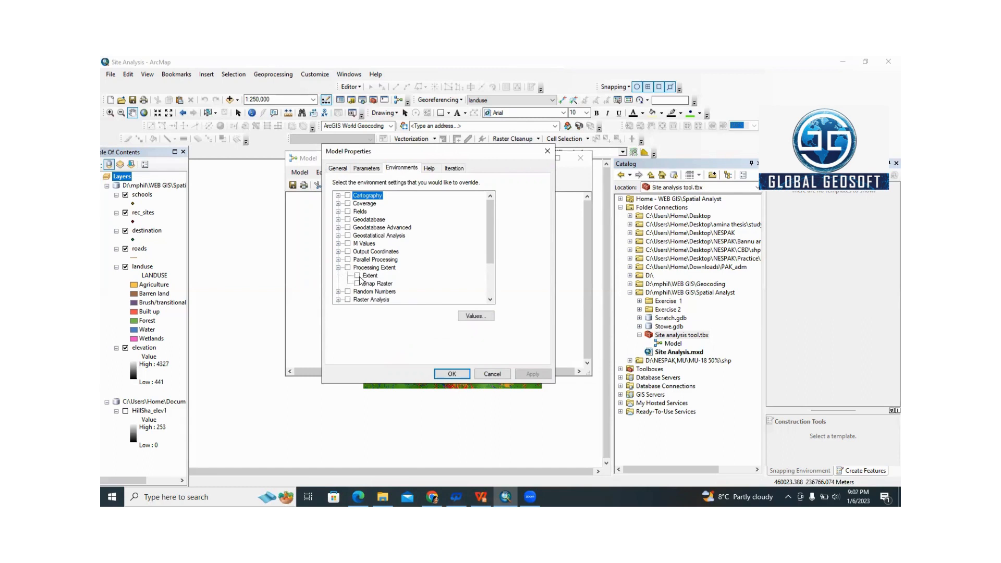
click(359, 278)
click(357, 277)
scroll(360, 282, down, 2)
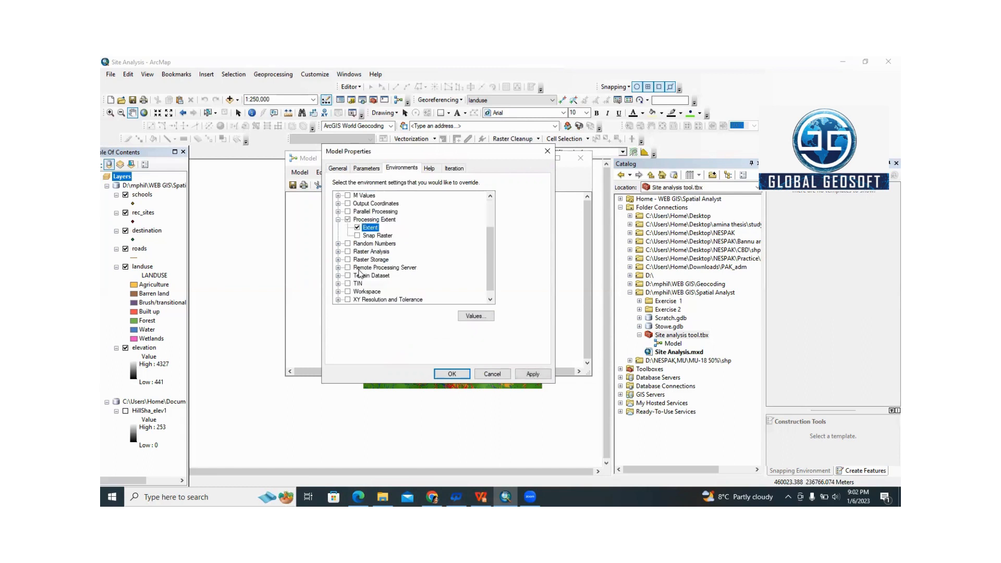
click(338, 251)
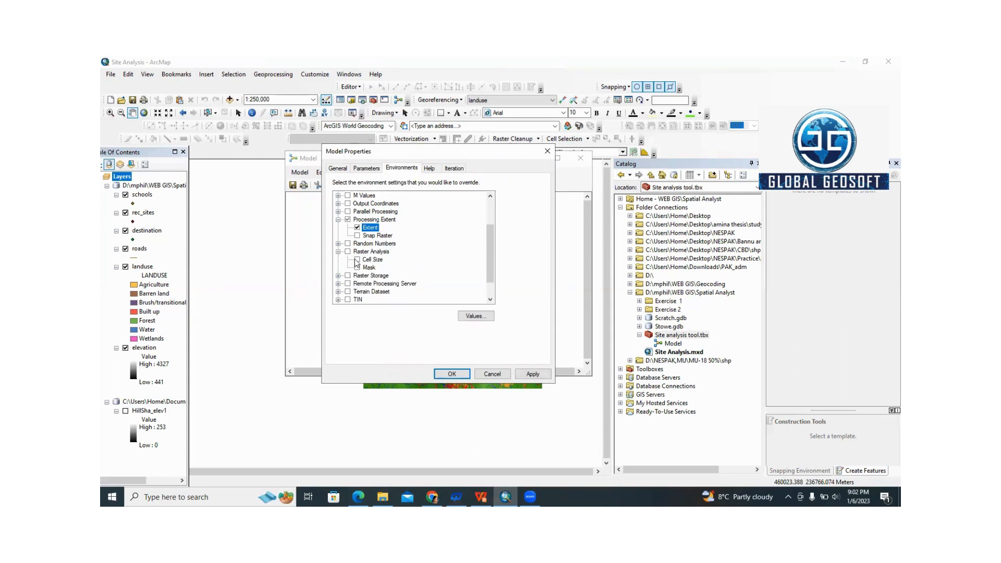
click(357, 259)
Step: Set the model's processing extent to Same as layer elevation
click(476, 316)
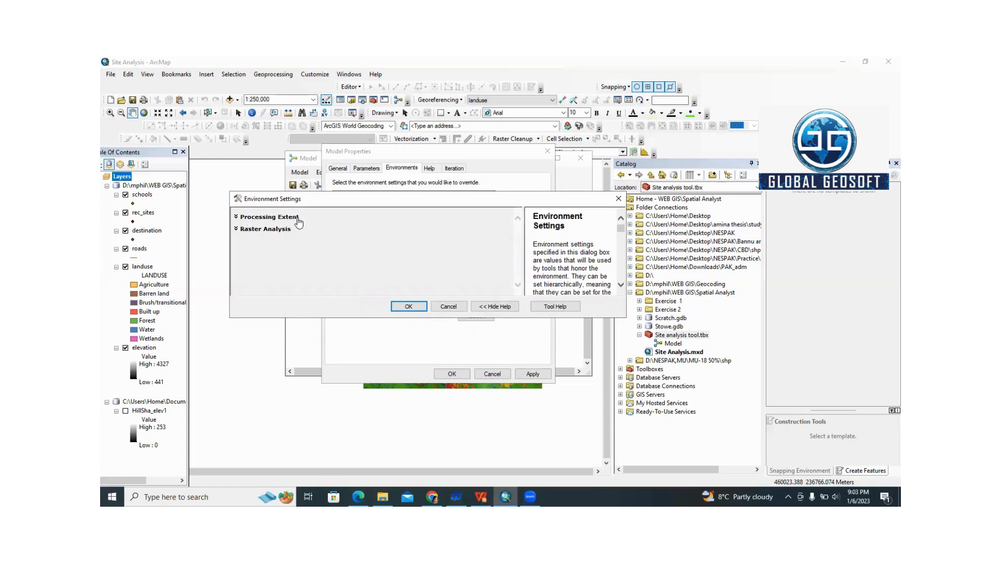
double_click(263, 217)
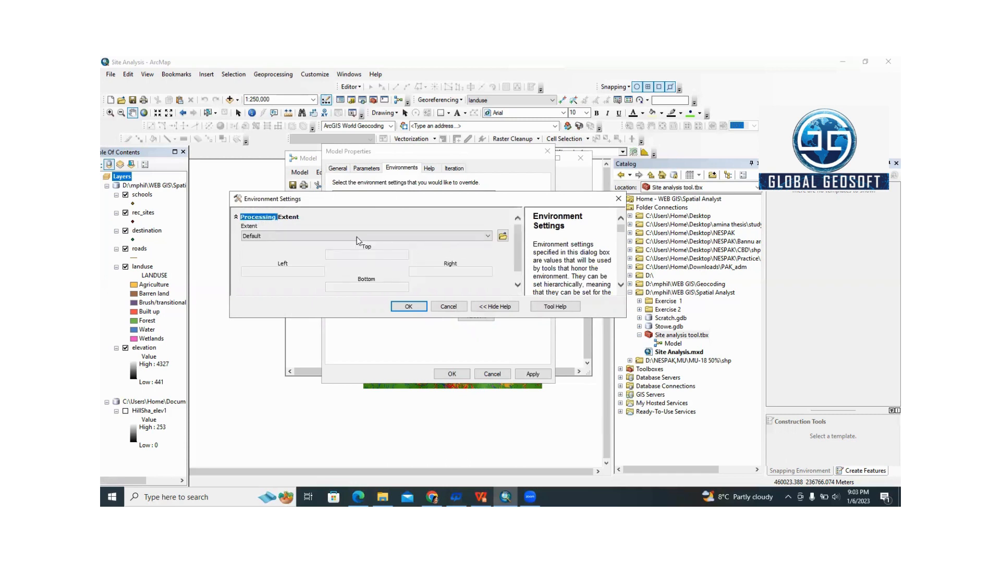
click(489, 236)
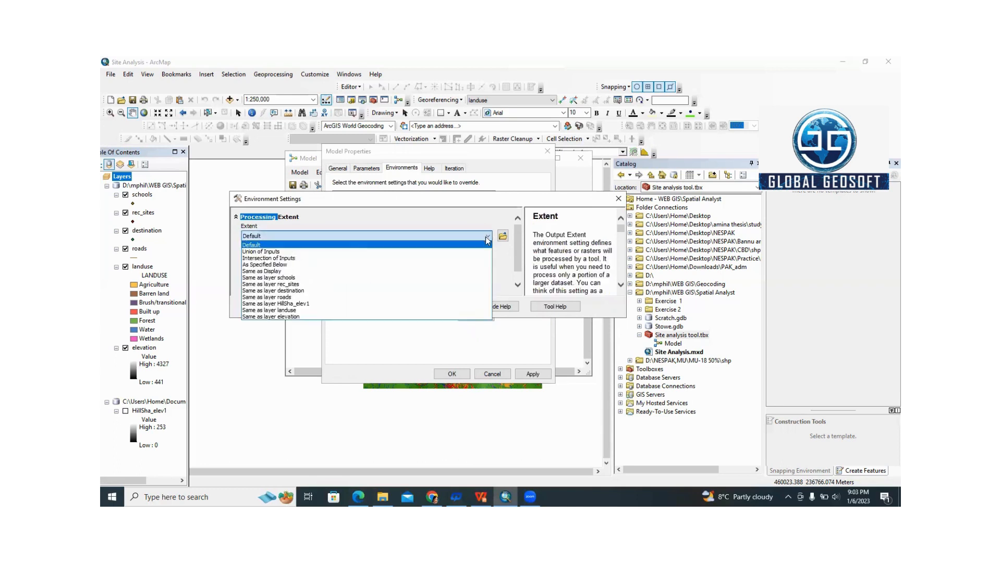
click(291, 317)
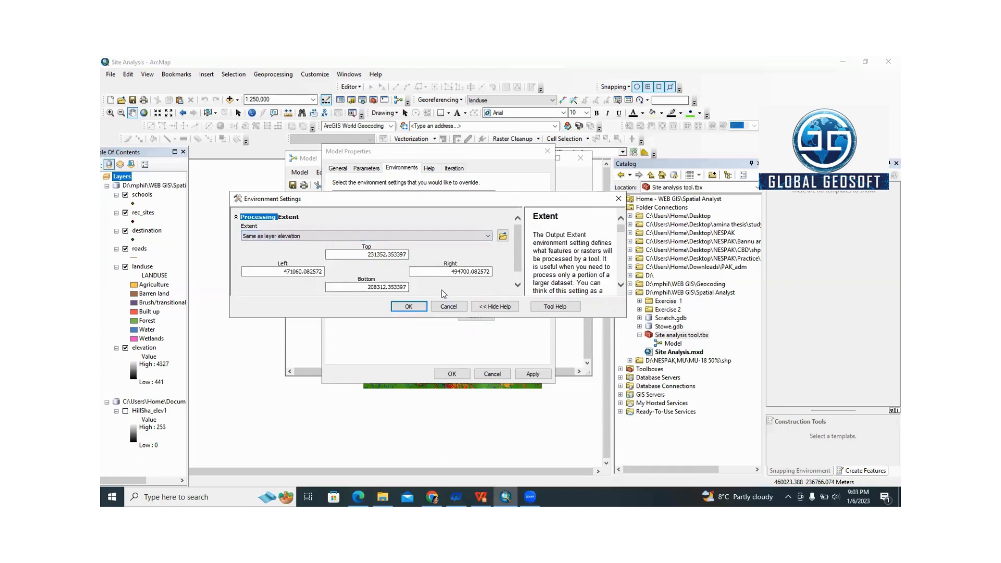
scroll(440, 281, down, 1)
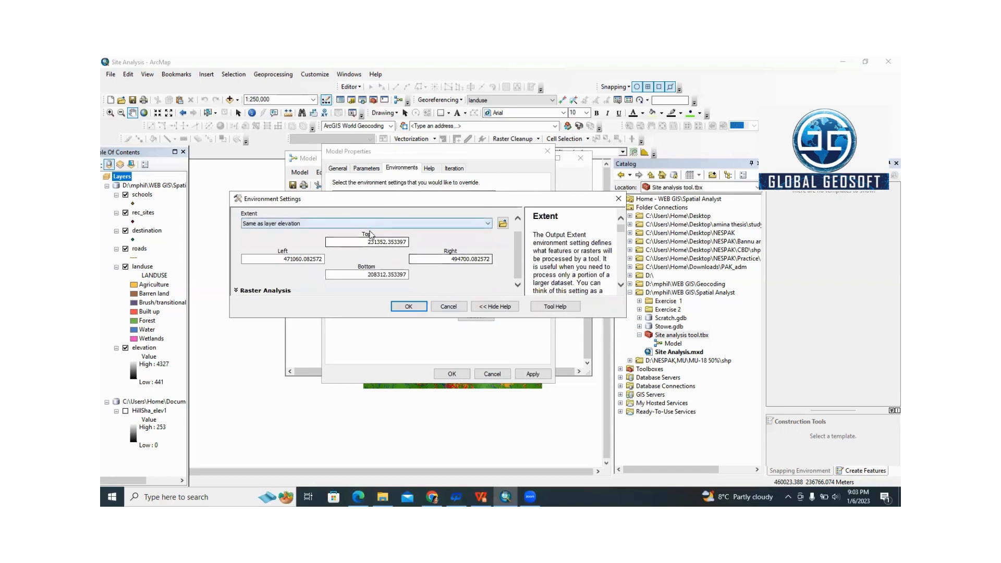
click(400, 243)
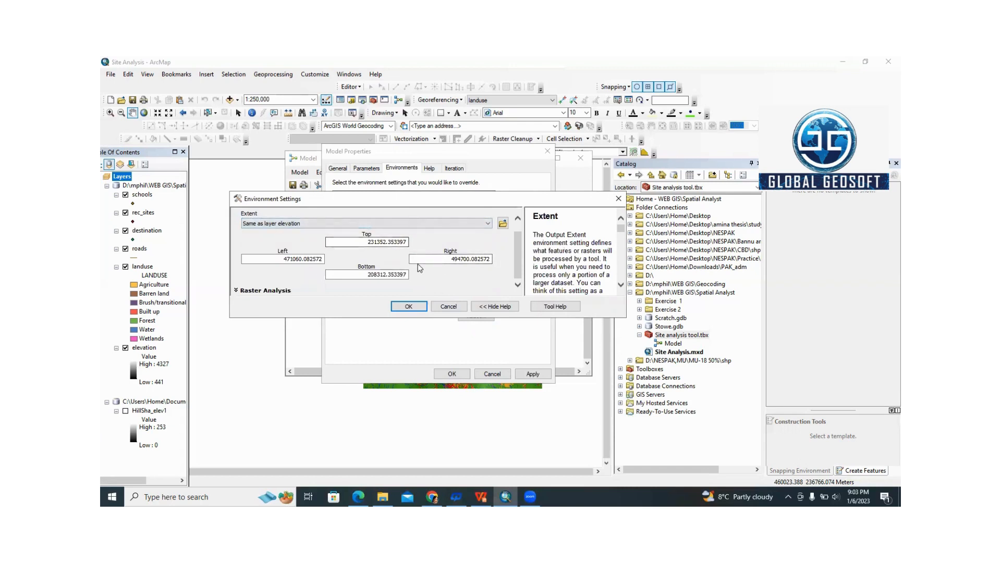
Step: Set the raster analysis cell size to Same as layer elevation and accept the model properties
click(271, 292)
click(269, 292)
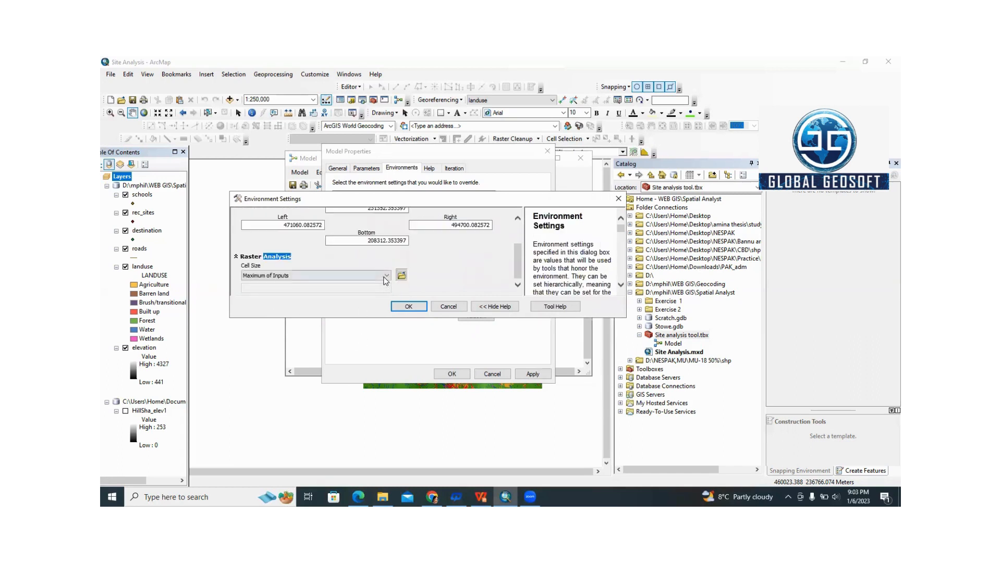
click(385, 276)
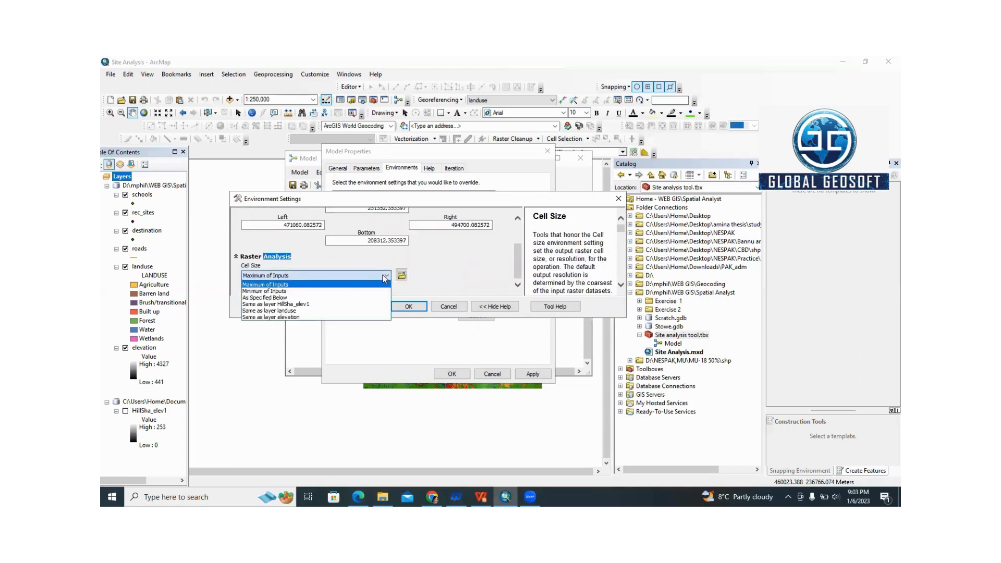
click(315, 316)
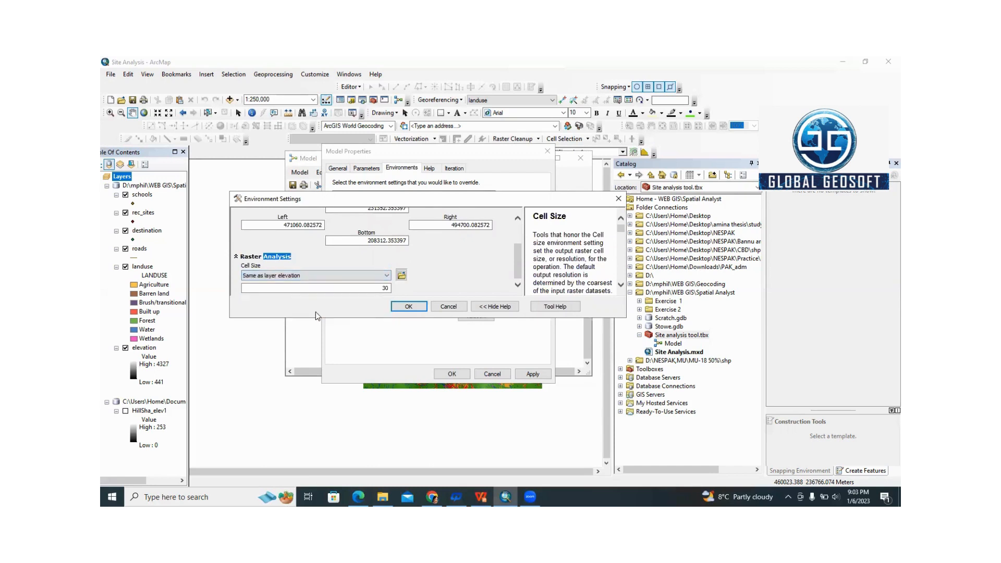
click(418, 307)
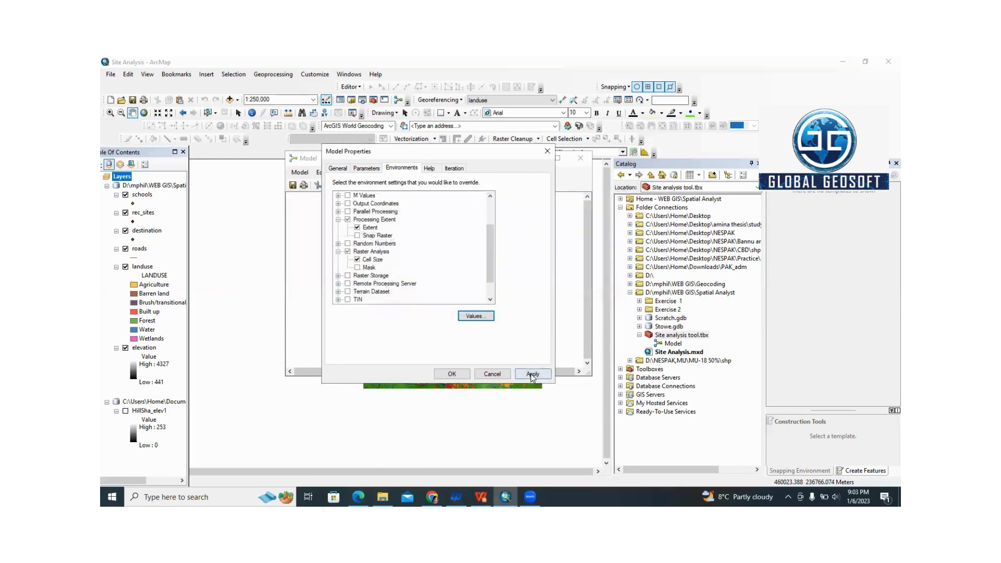
click(451, 371)
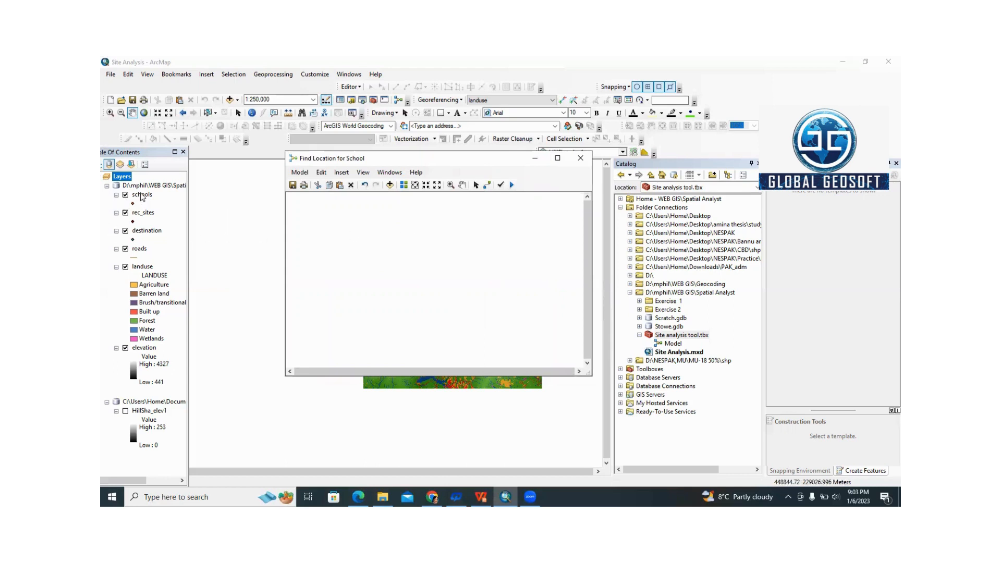
Step: Add the schools, rec_sites and elevation layers to the model as inputs
drag(142, 195, 327, 216)
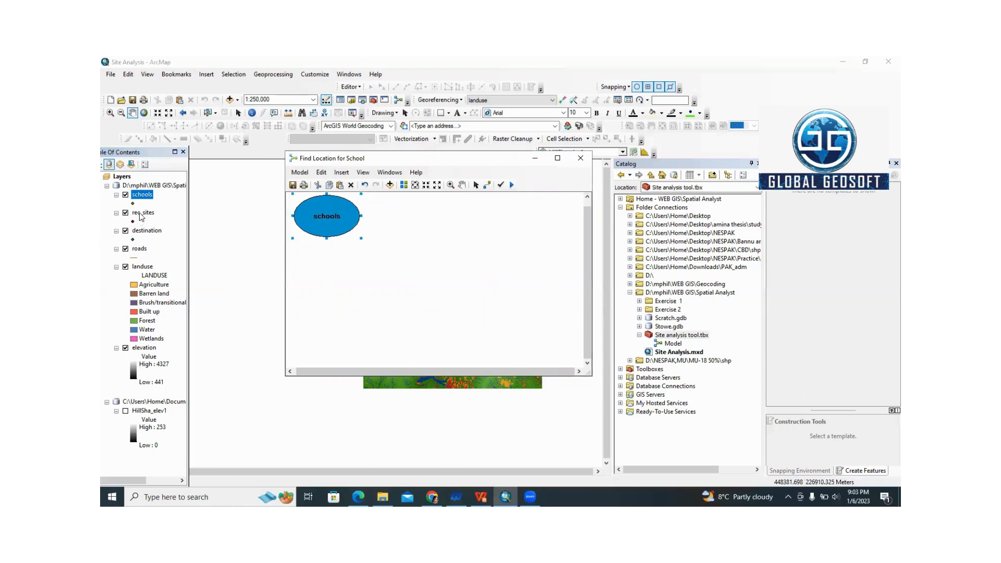
drag(141, 213, 322, 268)
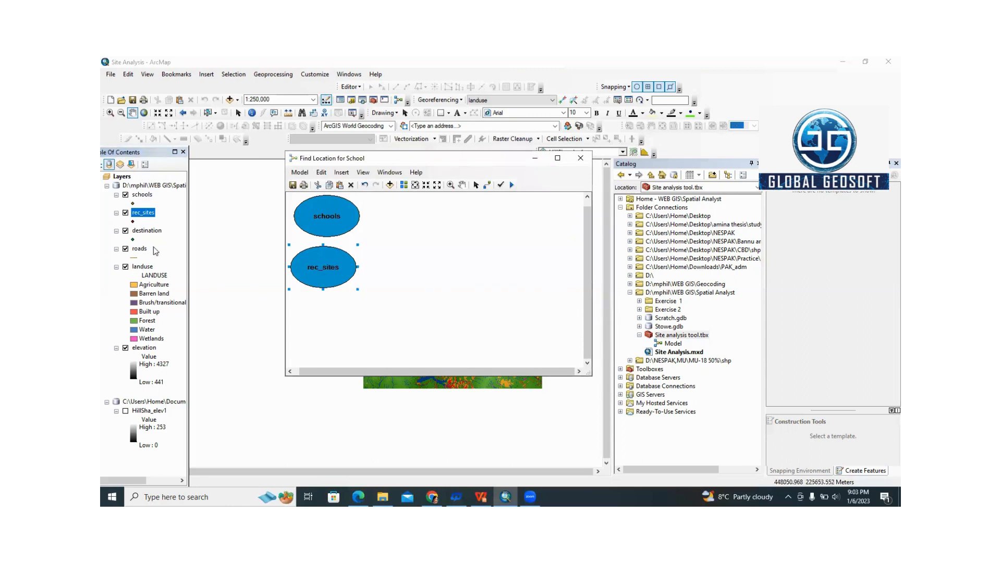
click(146, 348)
drag(146, 350, 319, 334)
Step: Arrange the schools, rec_sites and elevation elements in an evenly spaced column on the model canvas
drag(314, 266, 312, 275)
drag(329, 339, 335, 341)
drag(327, 207, 319, 210)
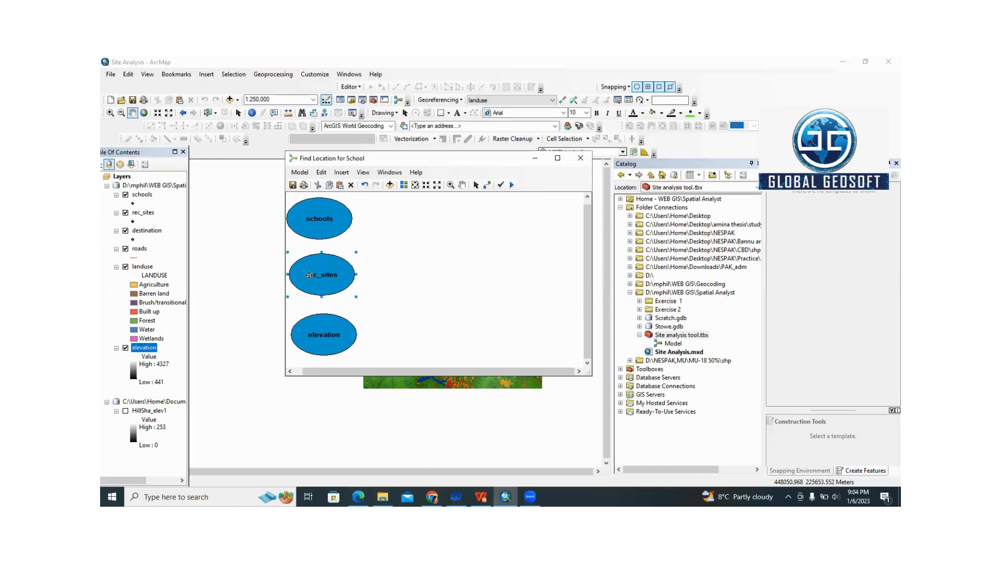
drag(309, 276, 308, 279)
drag(314, 328, 315, 329)
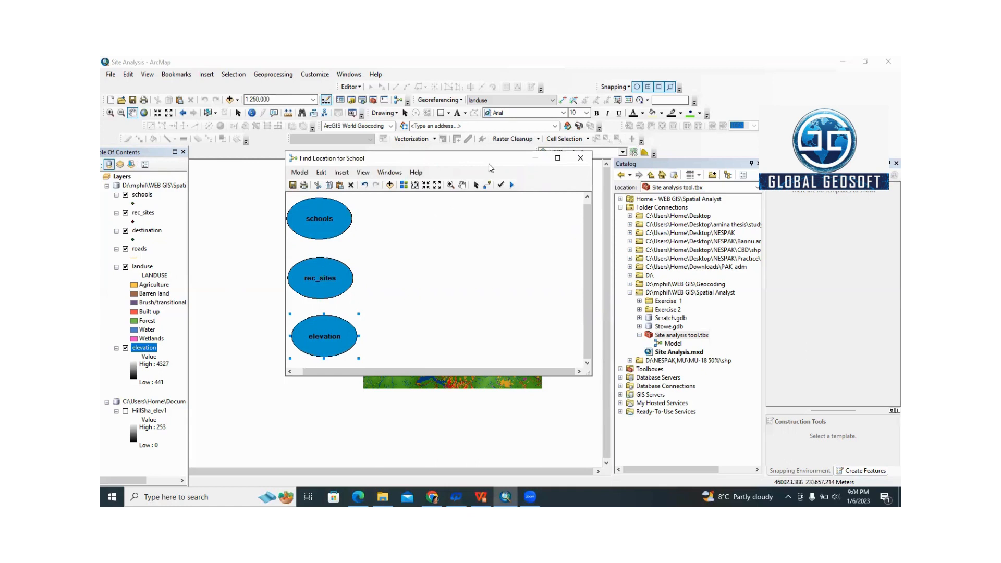
Step: Close the Catalog and open ArcToolbox beside the model window
drag(490, 167, 446, 178)
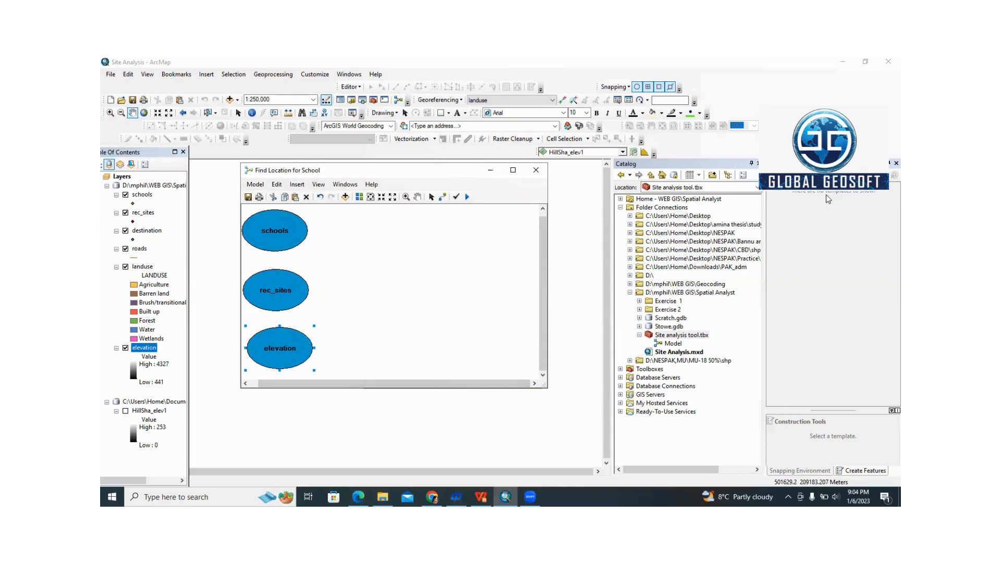
click(759, 164)
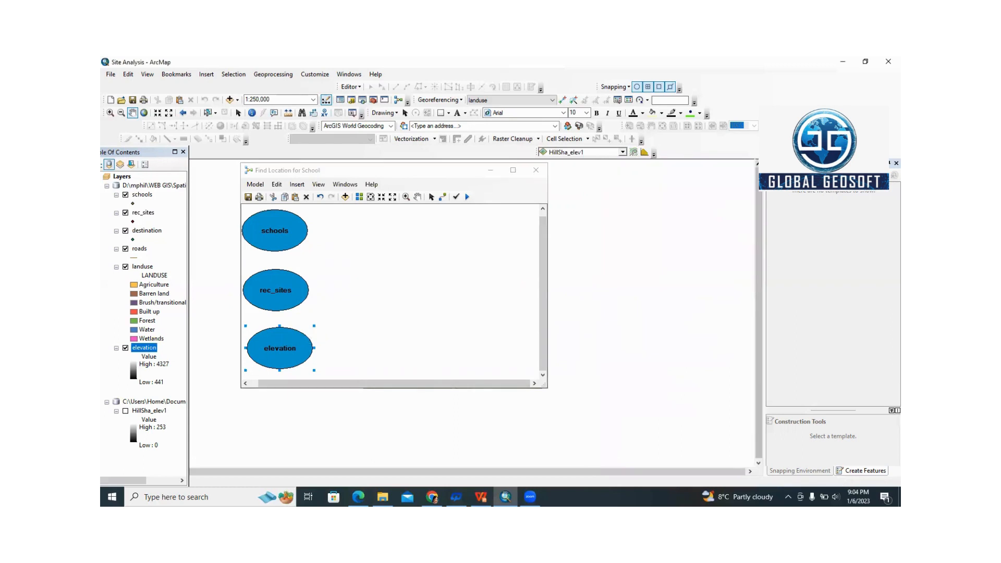
click(374, 100)
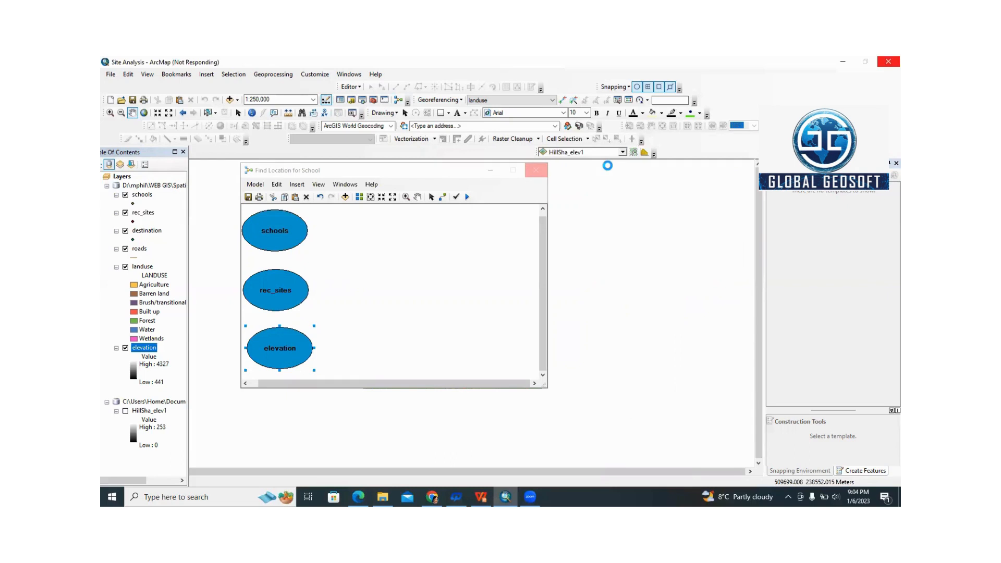
drag(730, 185, 698, 166)
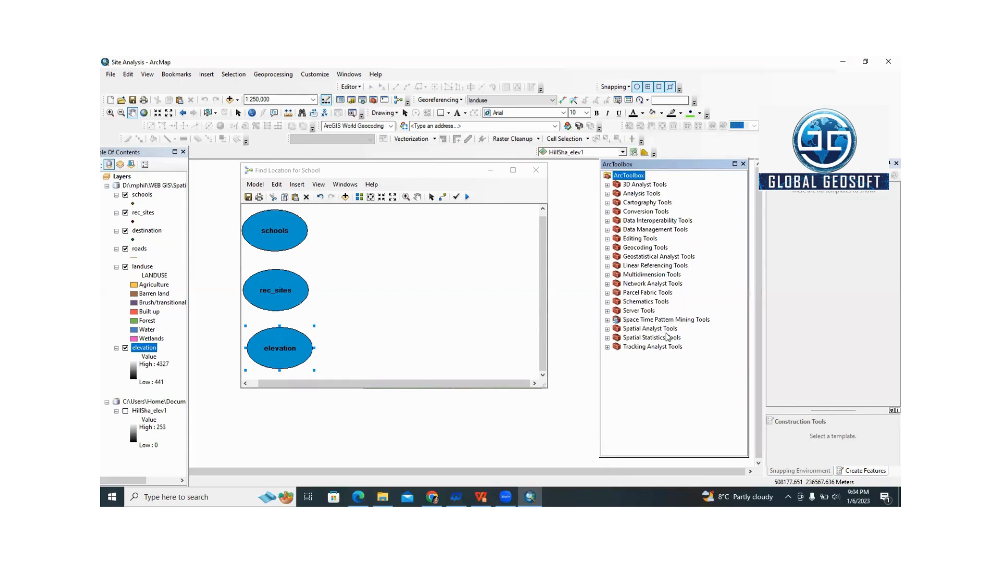
Step: Add the Slope tool from the Spatial Analyst Surface toolset to the model, next to the elevation element
click(607, 329)
scroll(665, 282, down, 1)
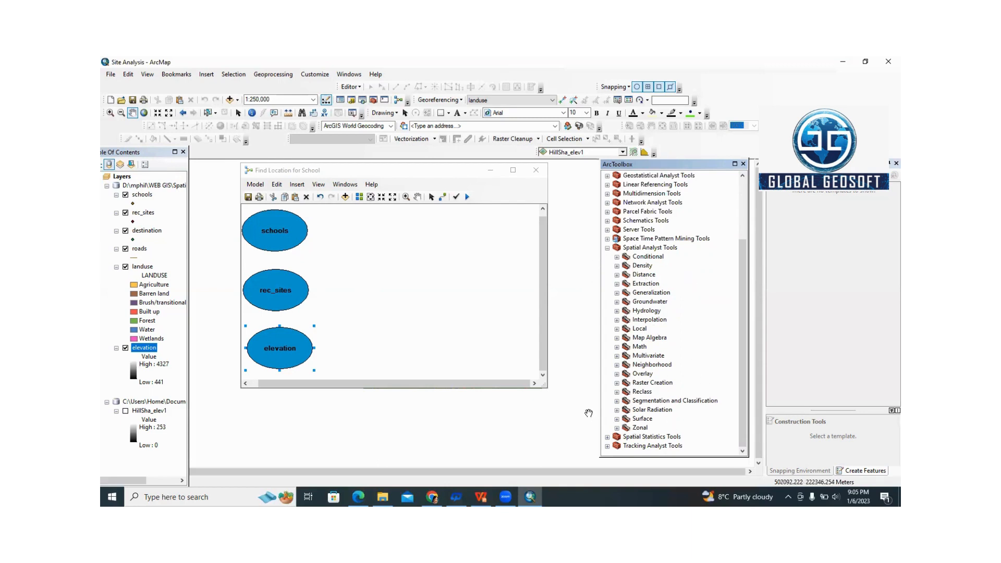
click(617, 418)
scroll(689, 359, down, 1)
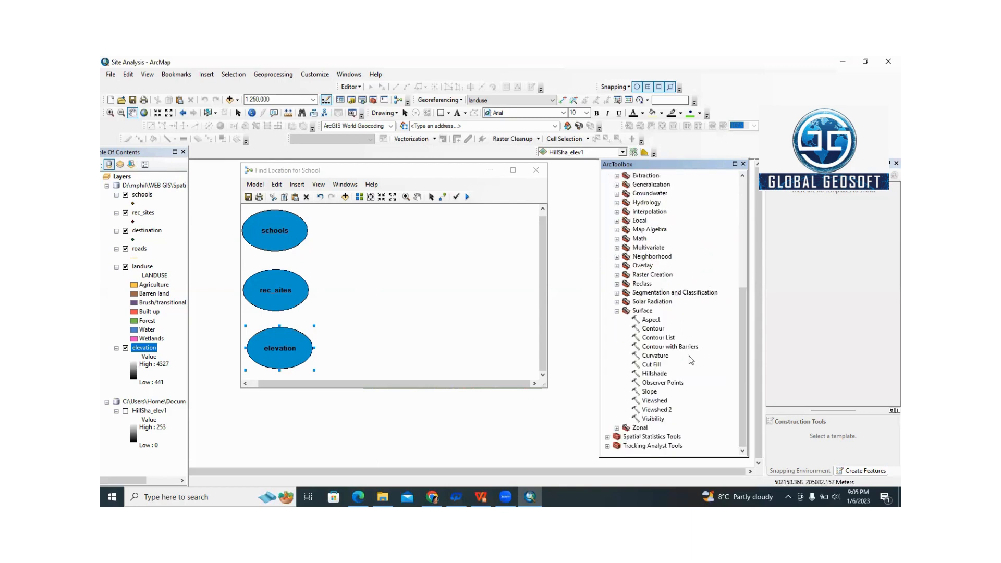
click(648, 393)
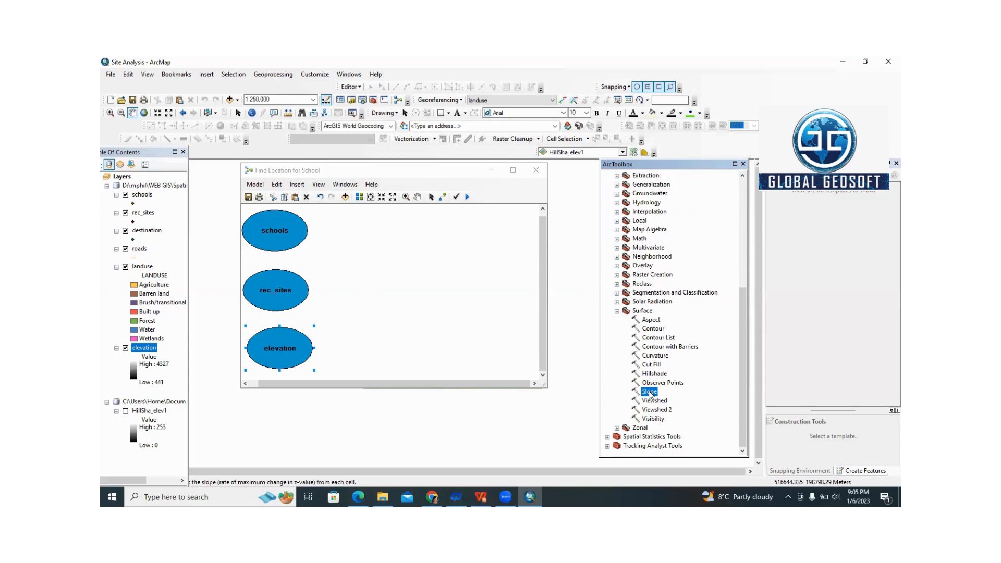
right_click(649, 392)
click(644, 395)
drag(654, 395, 380, 334)
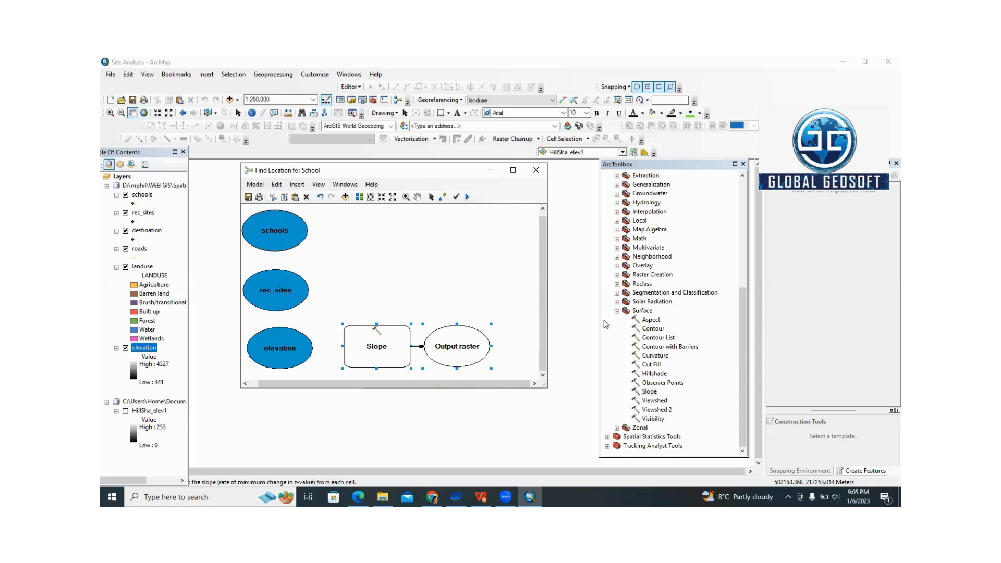
Step: Add two Euclidean Distance tools from the Spatial Analyst Distance toolset, one beside rec_sites and one beside schools
click(618, 312)
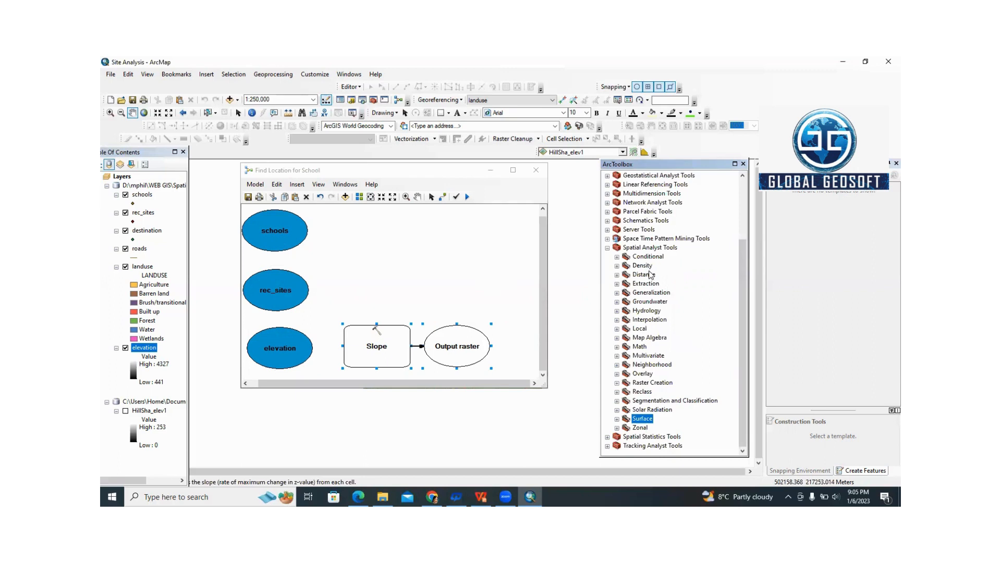
click(618, 276)
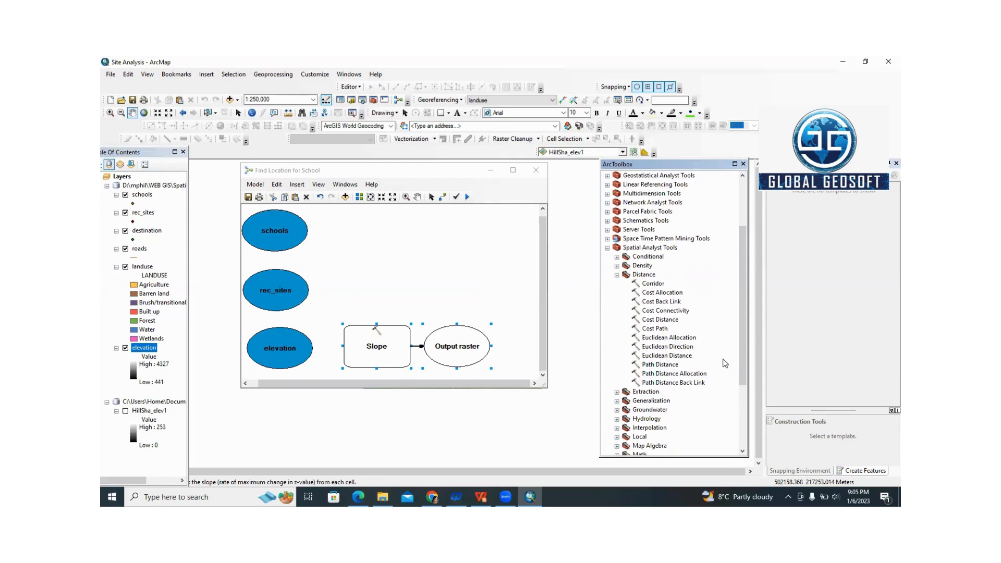
click(667, 356)
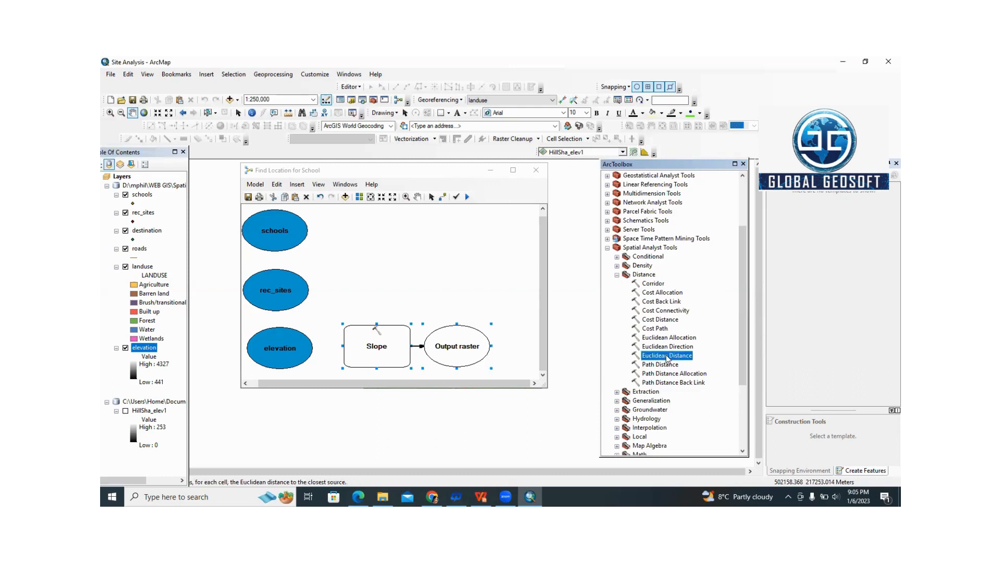
drag(667, 357, 367, 276)
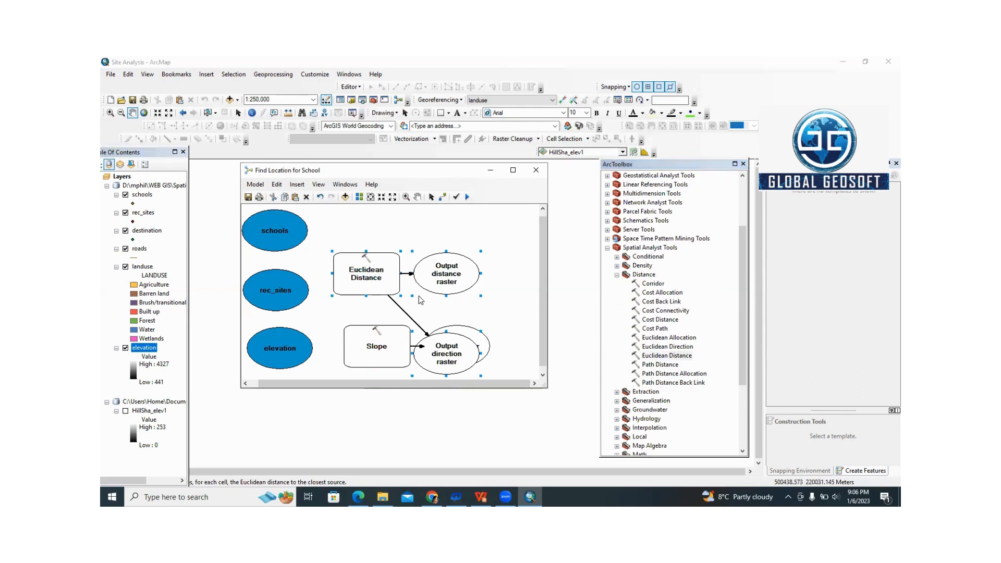
drag(383, 256, 382, 262)
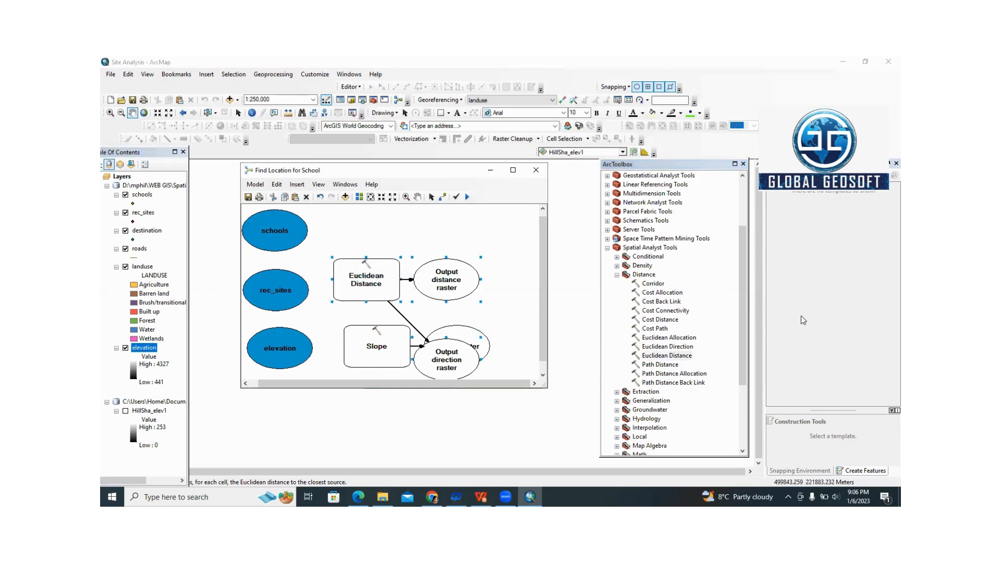
click(670, 357)
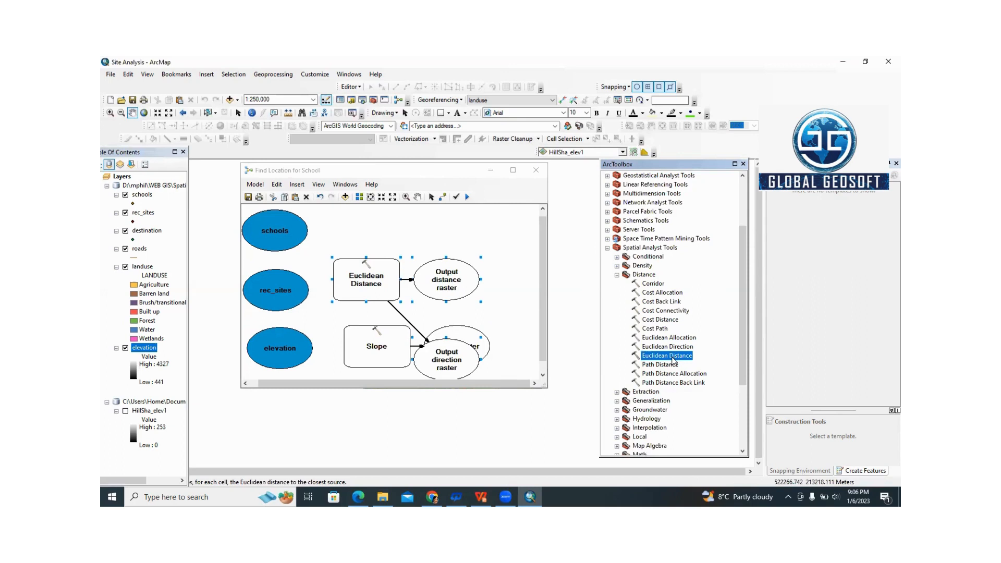
drag(672, 360, 358, 224)
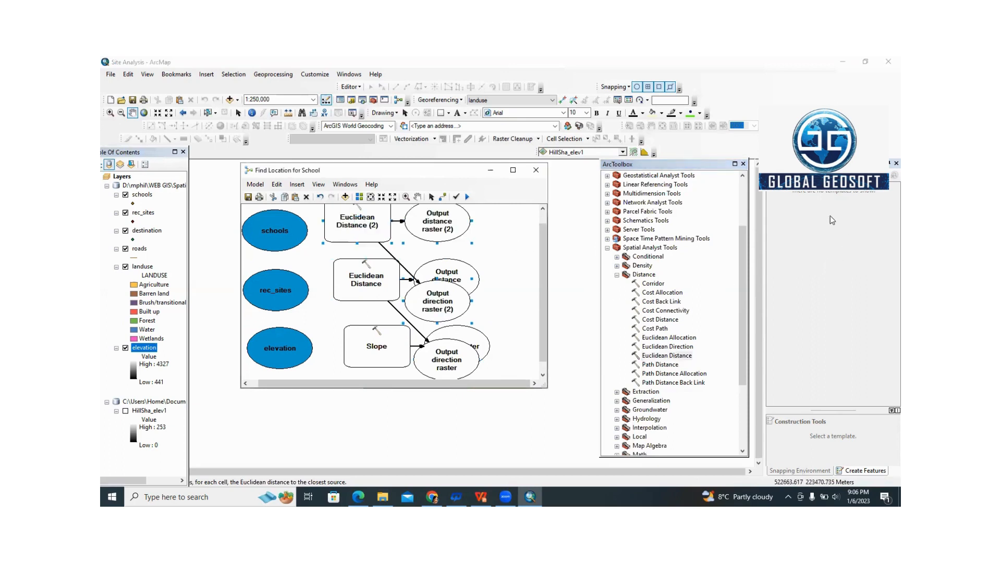
Step: Close ArcToolbox and enlarge the model window so that all the tools and outputs fit on the canvas
click(743, 164)
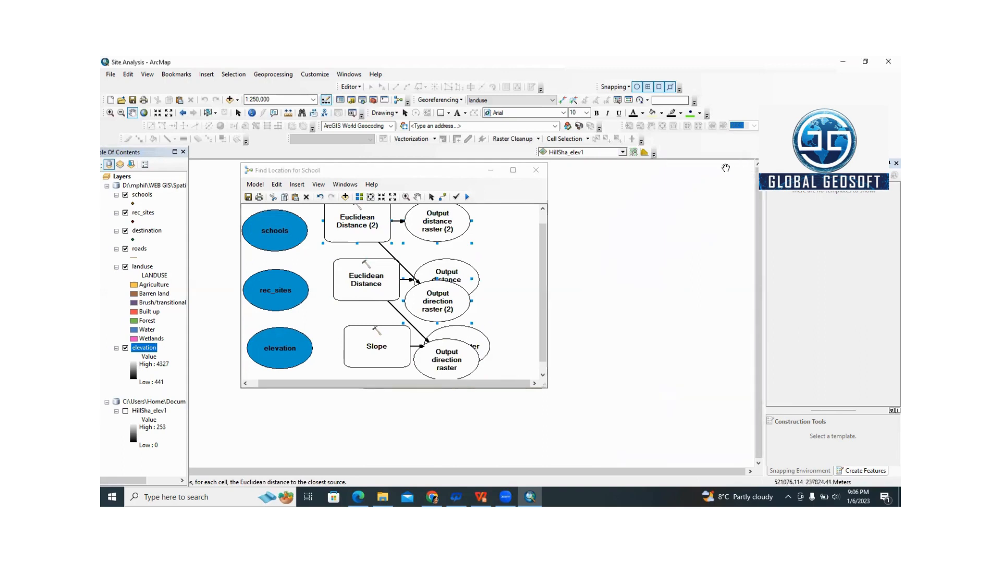
click(548, 191)
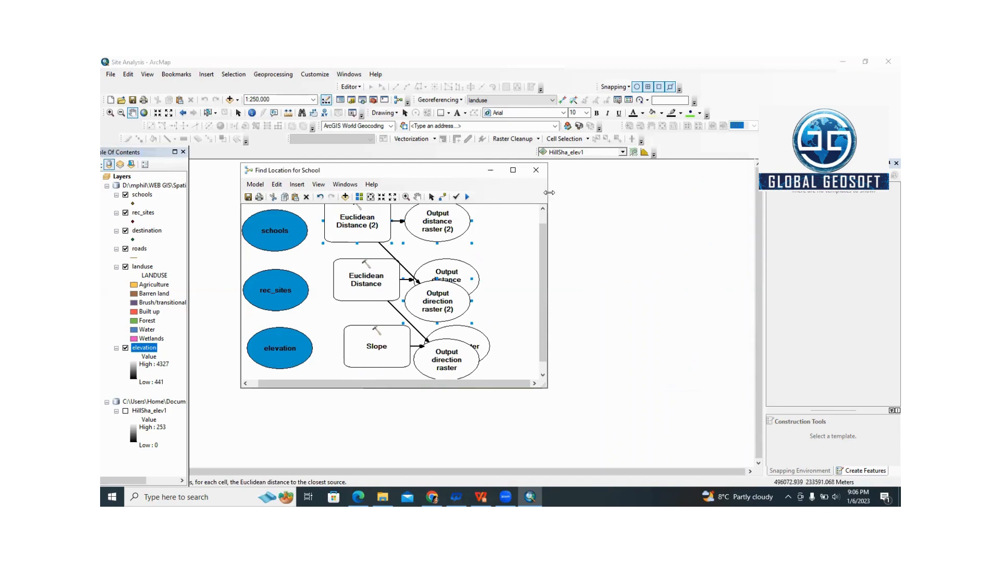
drag(549, 193, 623, 194)
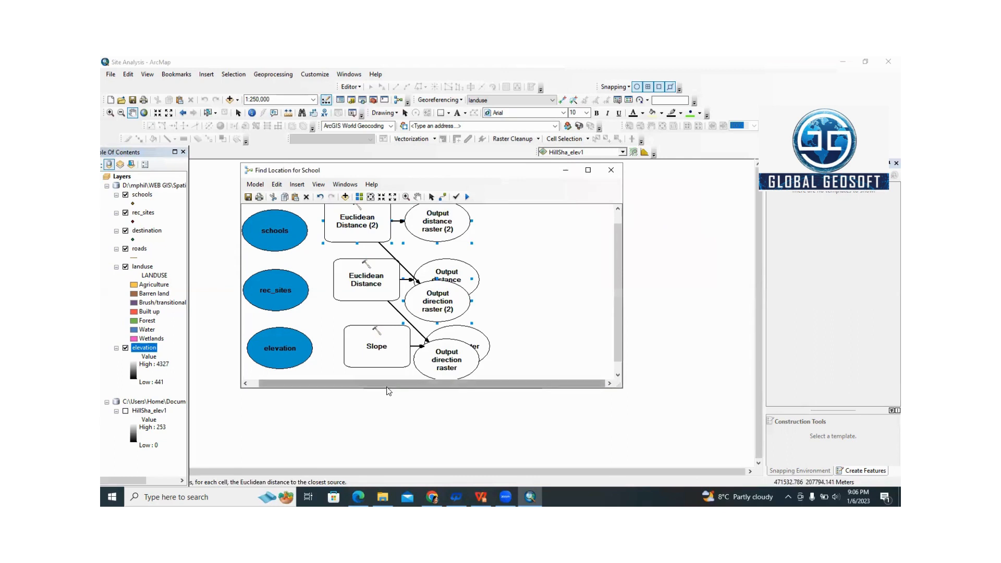
drag(383, 389, 384, 441)
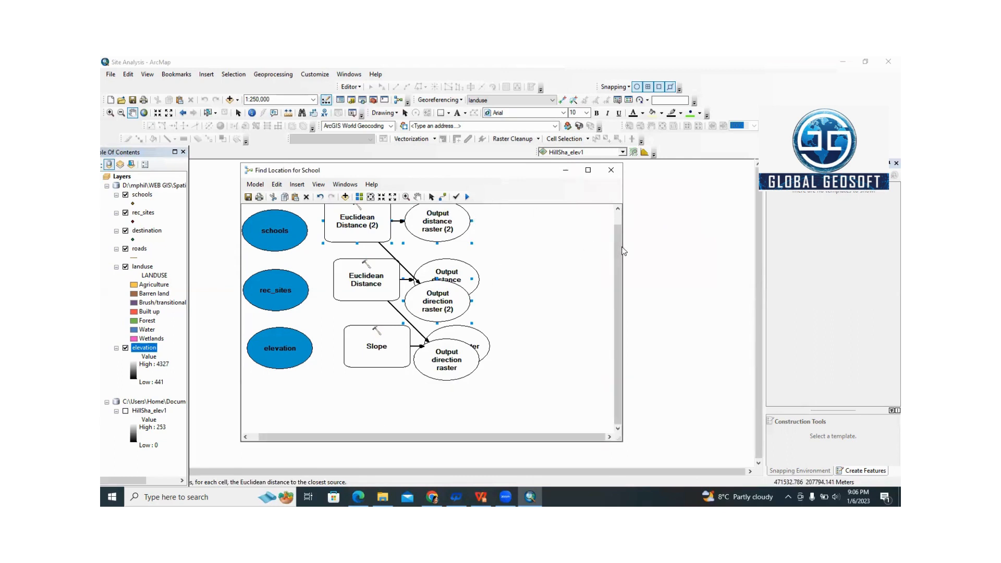
drag(618, 238, 618, 224)
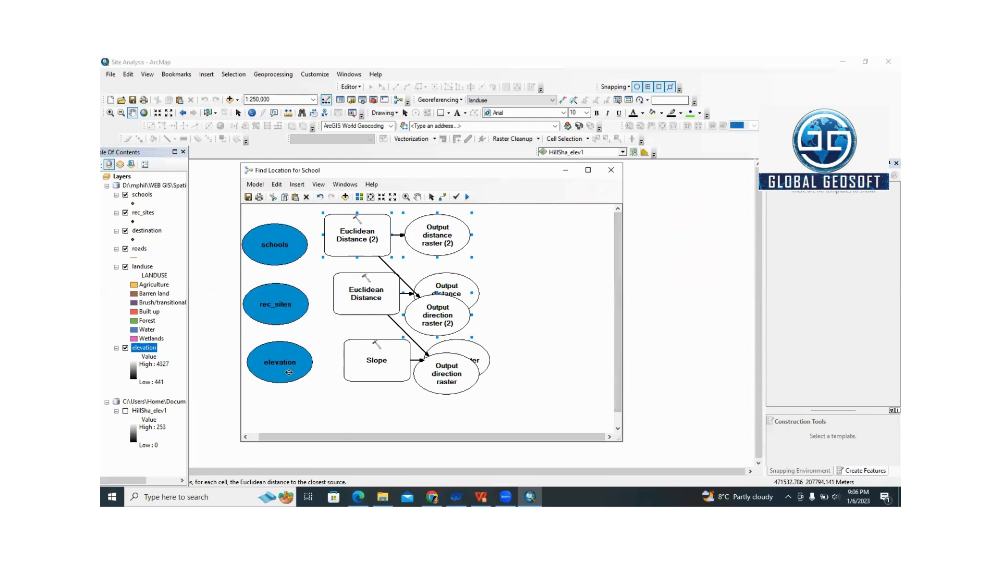
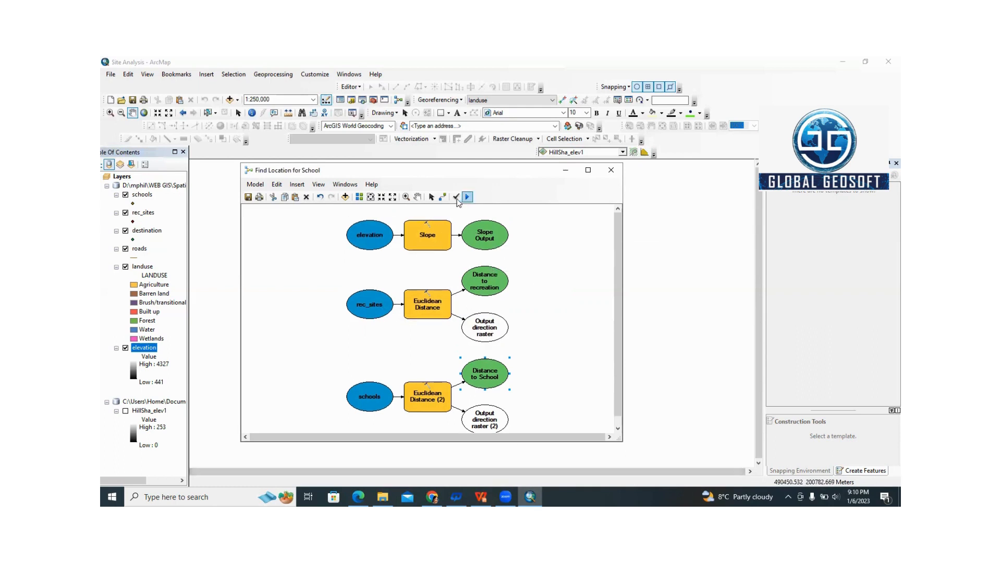
Step: Set the Slope Output, Distance to recreation and Distance to School outputs to be added to the display
right_click(487, 235)
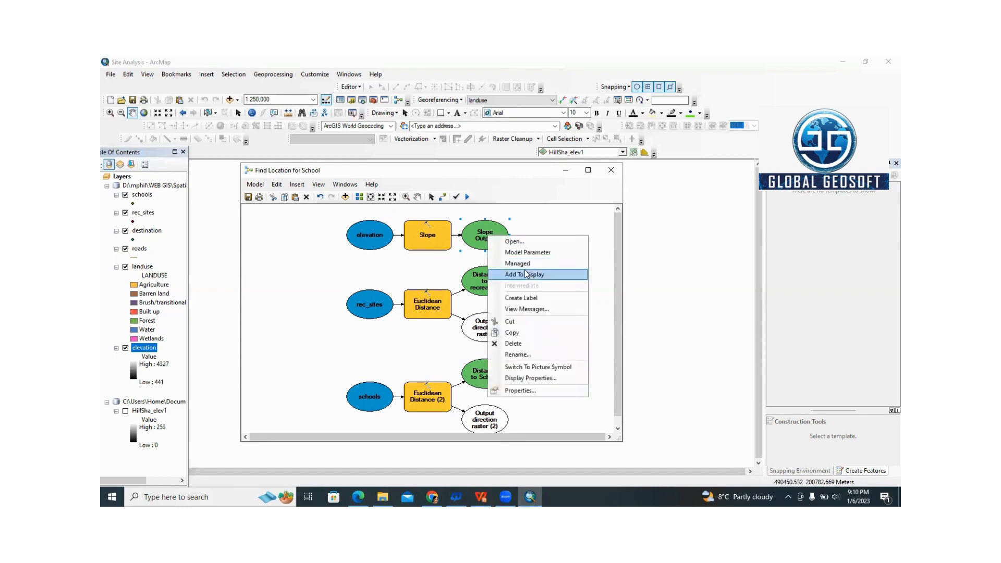
click(525, 277)
right_click(485, 277)
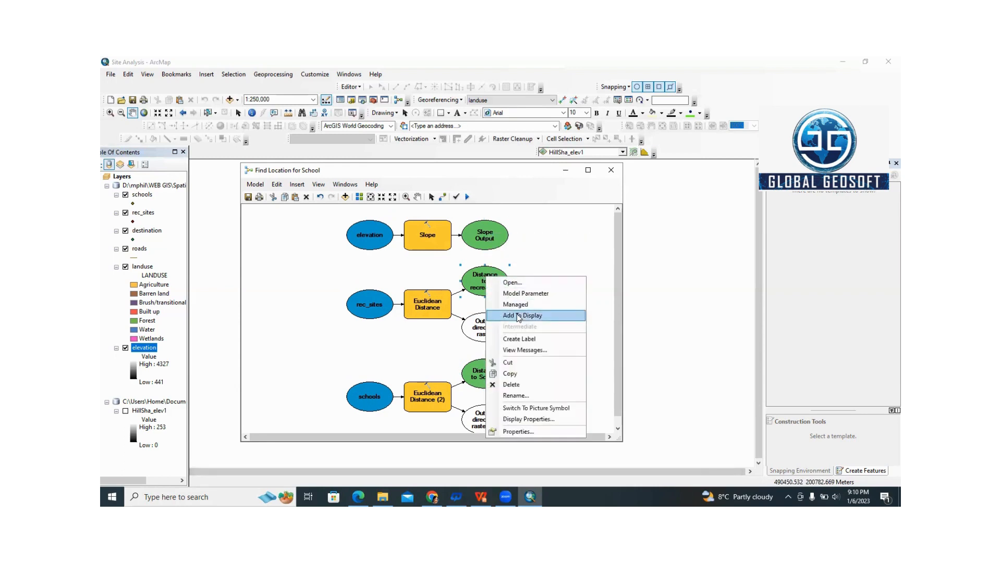
click(521, 319)
right_click(482, 371)
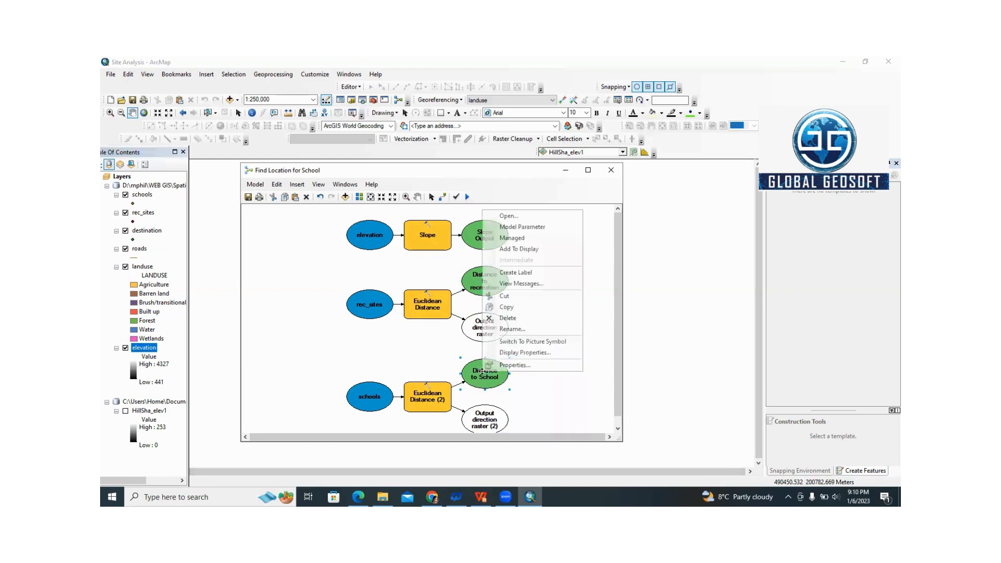
click(519, 248)
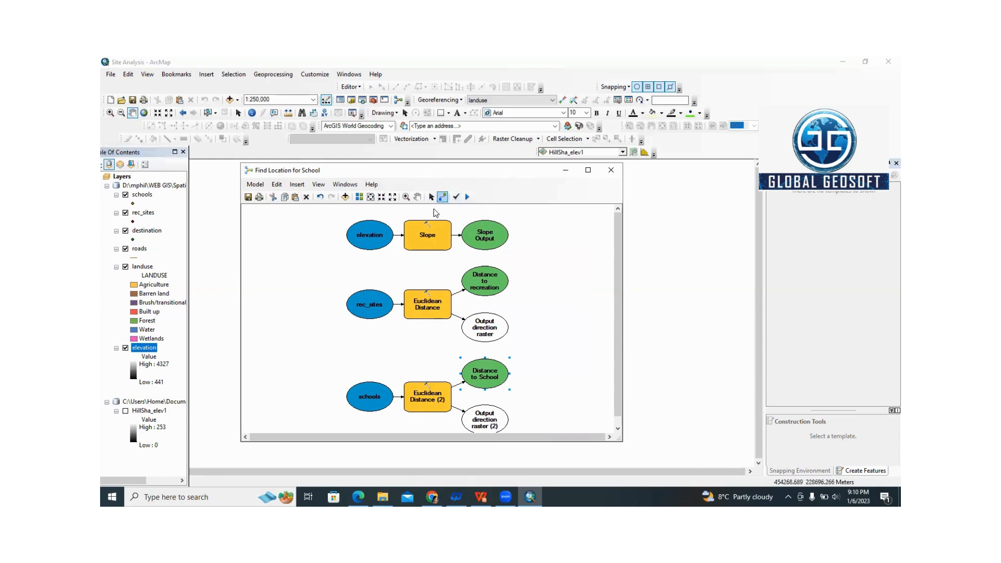
Step: Save the Find Location for School model and run it, closing the run dialog when it finishes
click(248, 198)
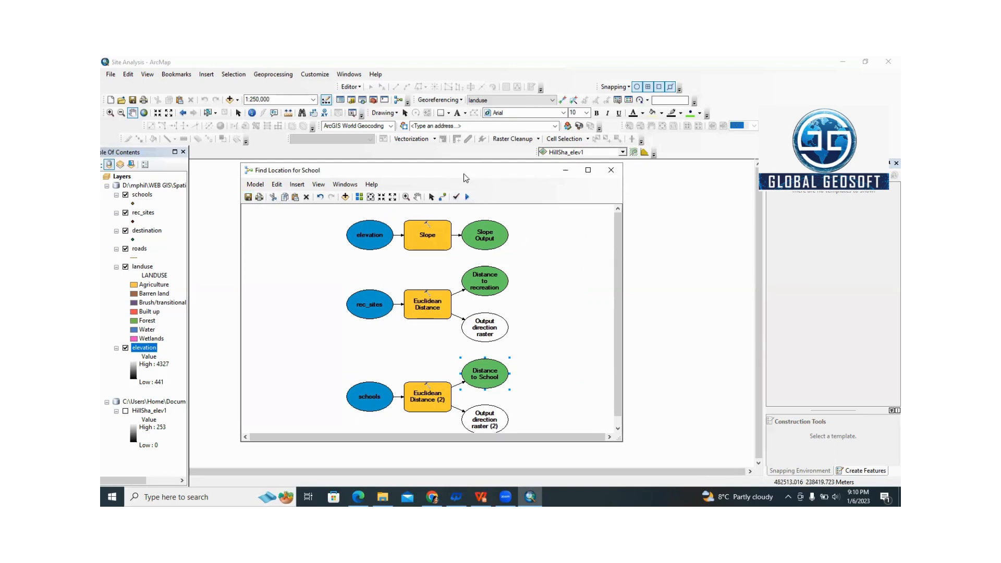
drag(460, 176, 438, 106)
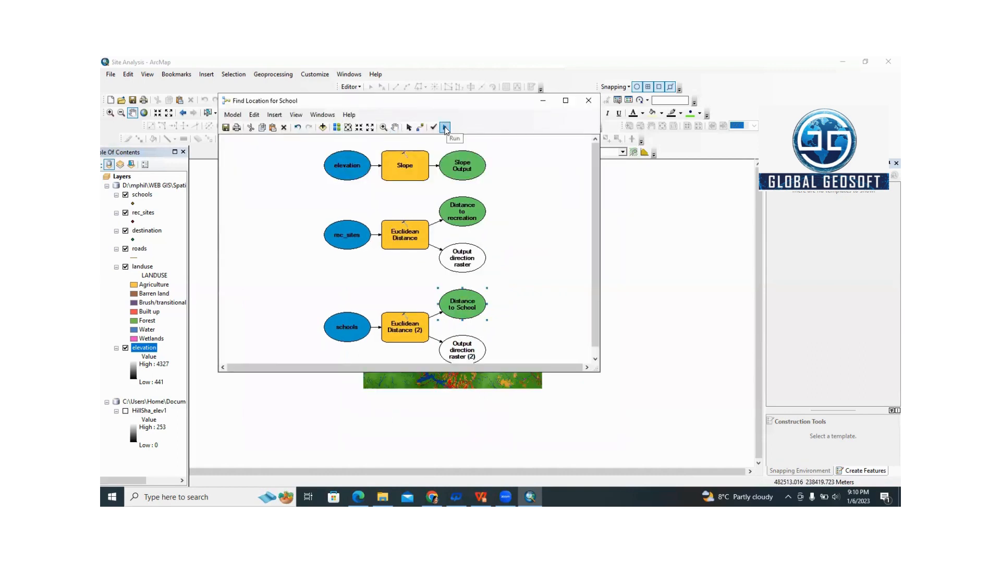
click(445, 127)
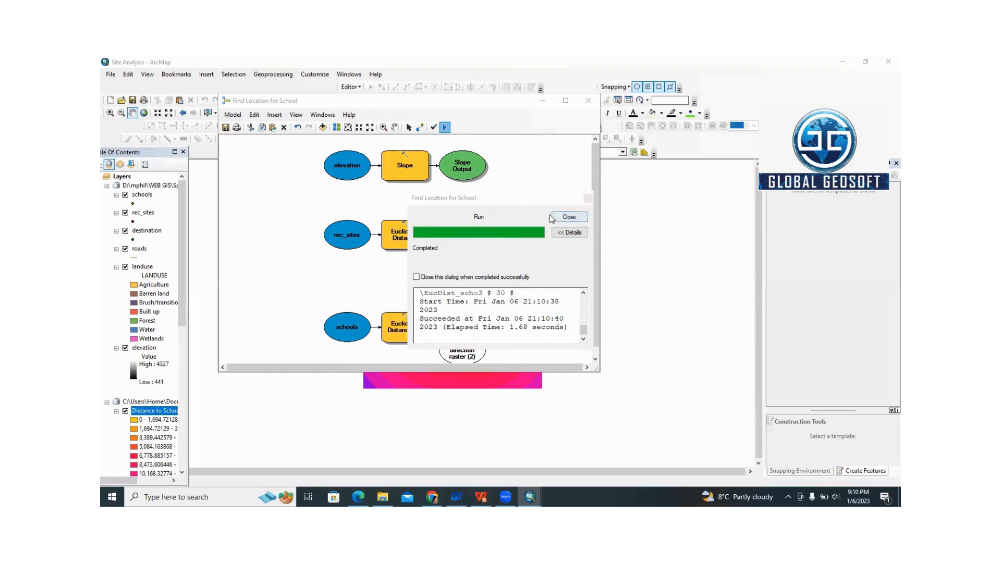
click(569, 217)
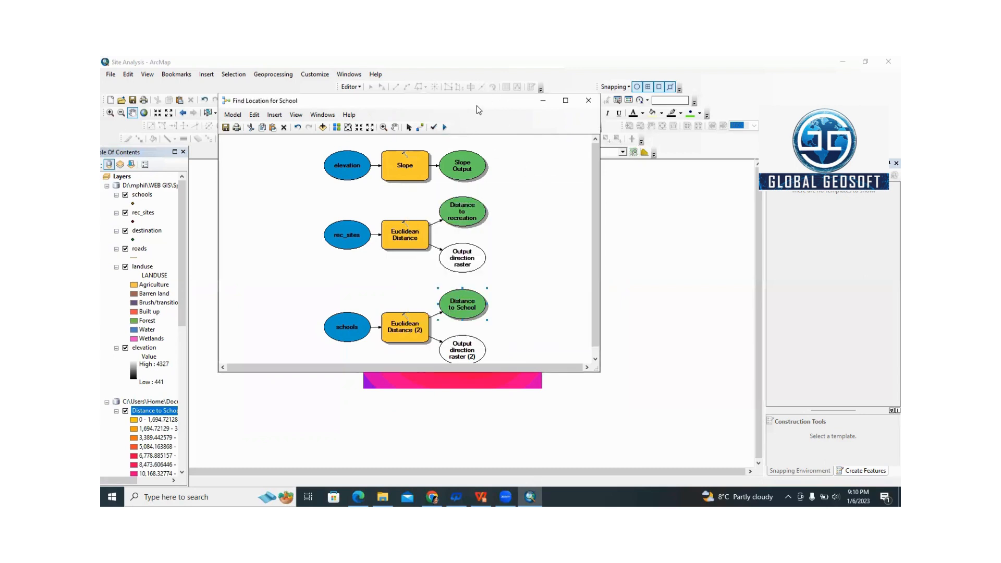
Step: Move the model window off the map and try to run the model again
drag(476, 105, 828, 160)
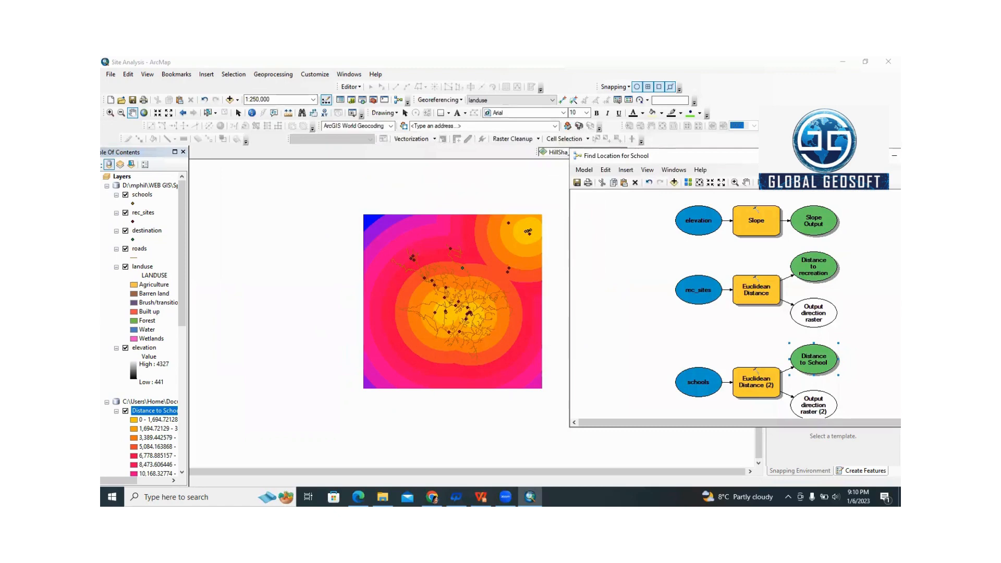
click(795, 183)
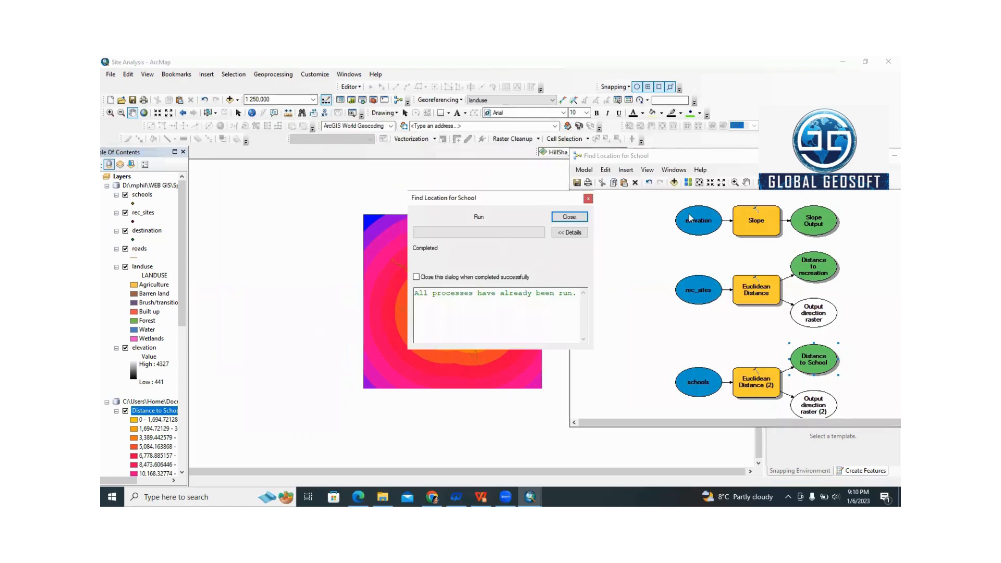
click(569, 218)
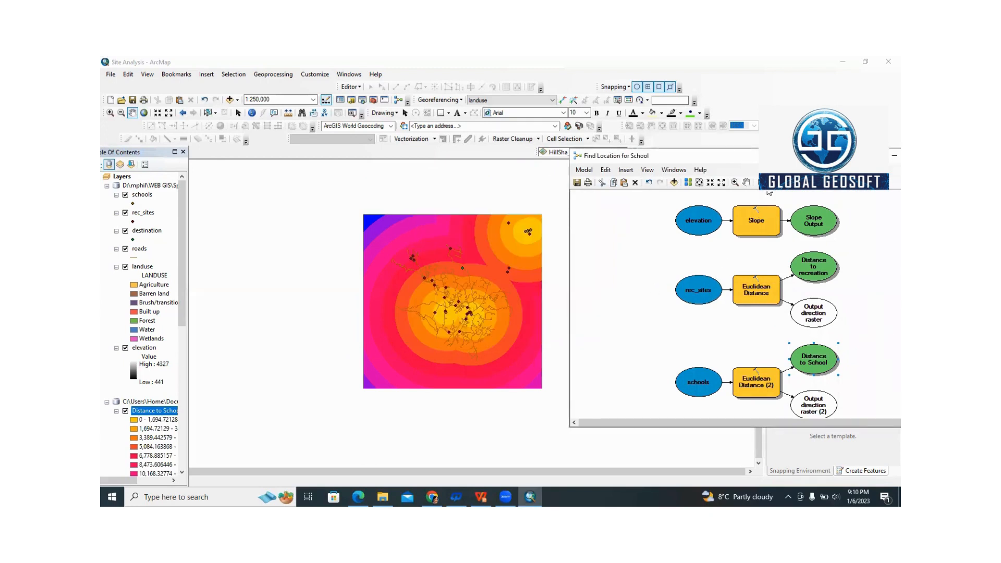
Step: Bring the map window forward and examine the distance and slope output layers in the table of contents
click(718, 131)
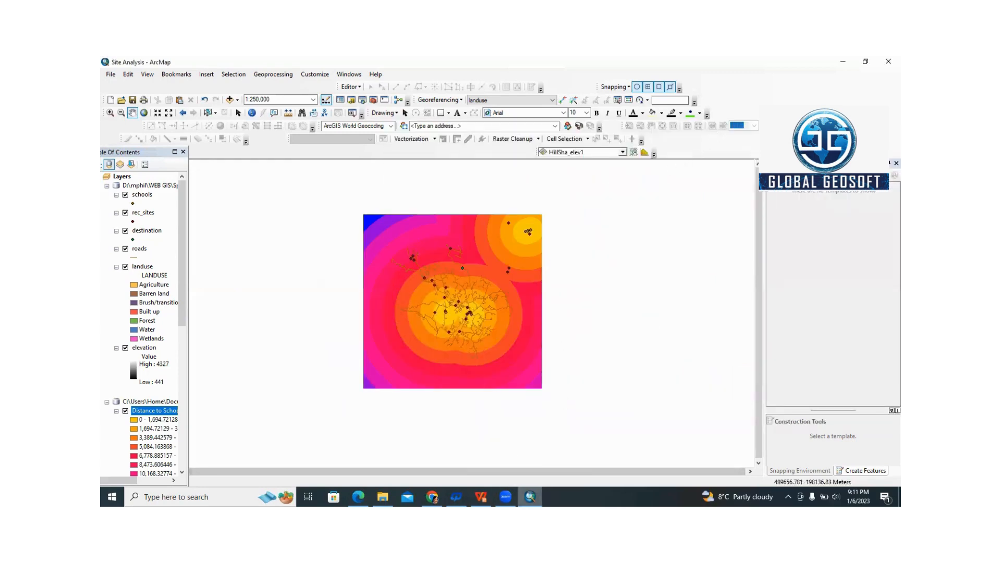
mouse_move(530, 496)
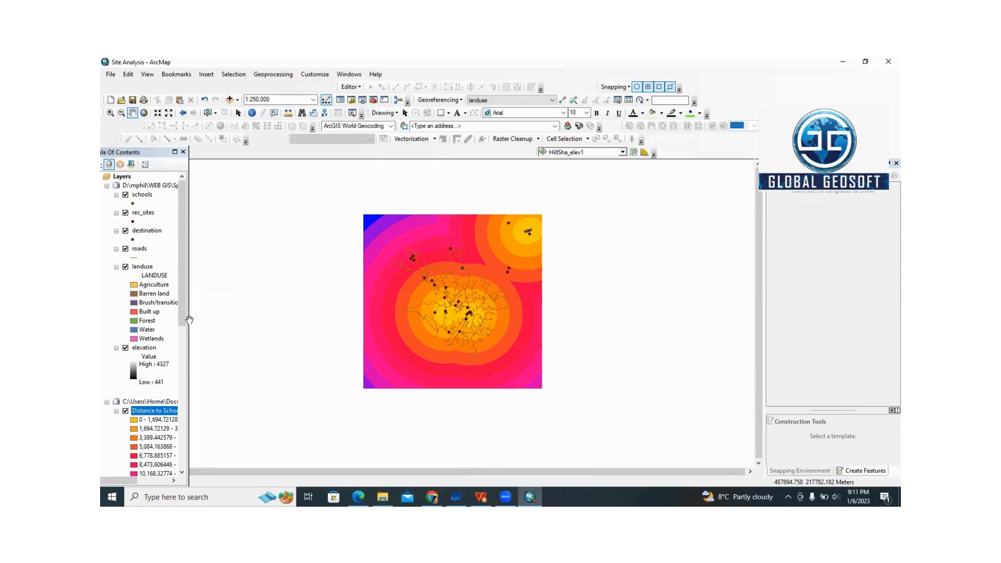
scroll(148, 439, down, 2)
scroll(147, 439, down, 4)
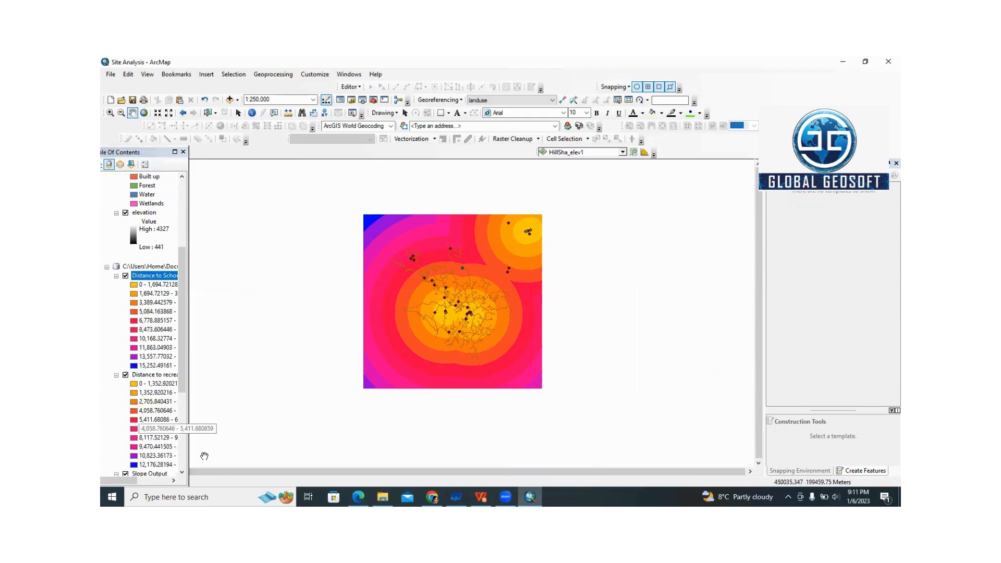
Step: Hide the Distance to recreation sites and Distance to School layers to examine the Slope Output on the map
scroll(124, 325, down, 3)
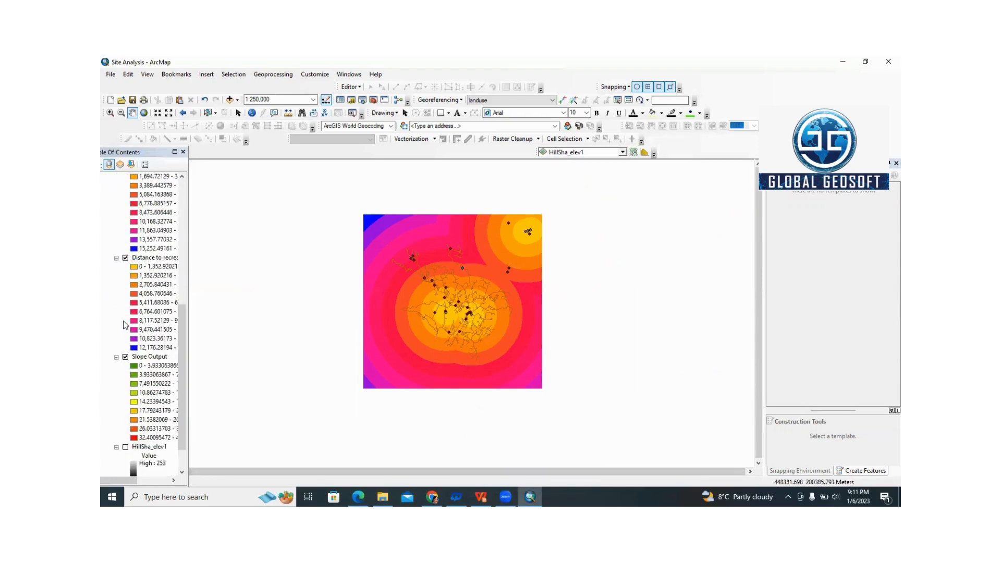
scroll(124, 325, down, 1)
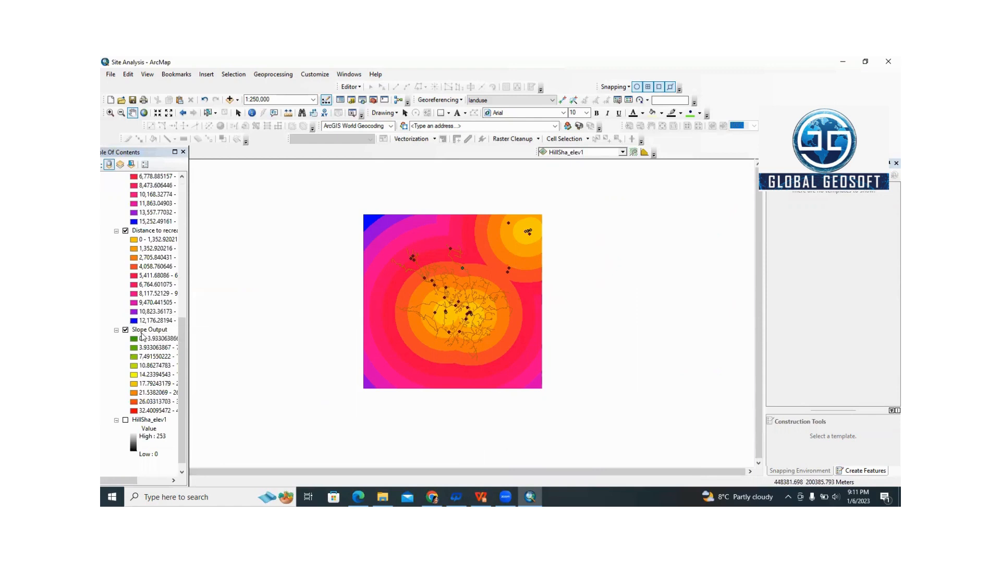
click(146, 331)
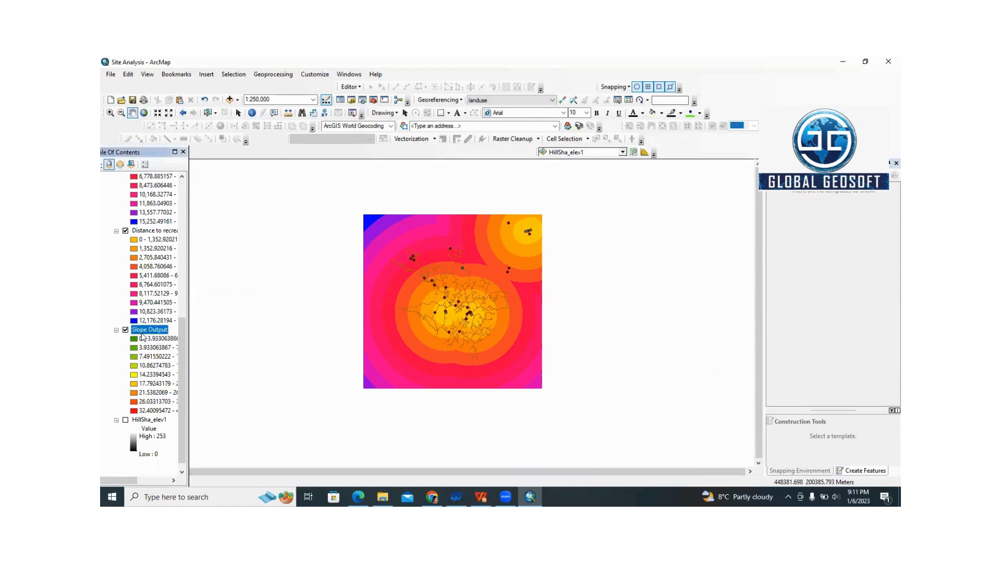
click(152, 231)
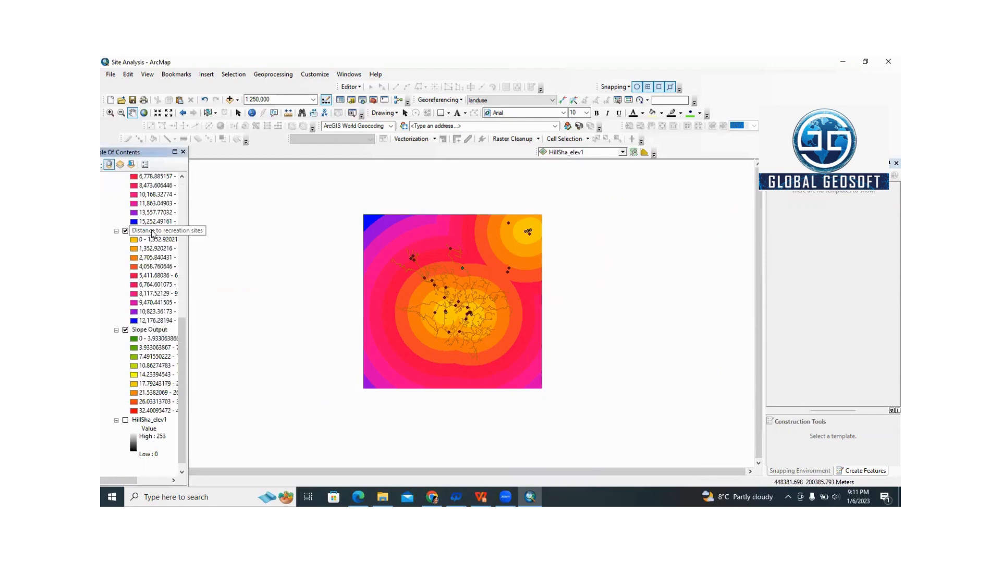
scroll(151, 230, up, 2)
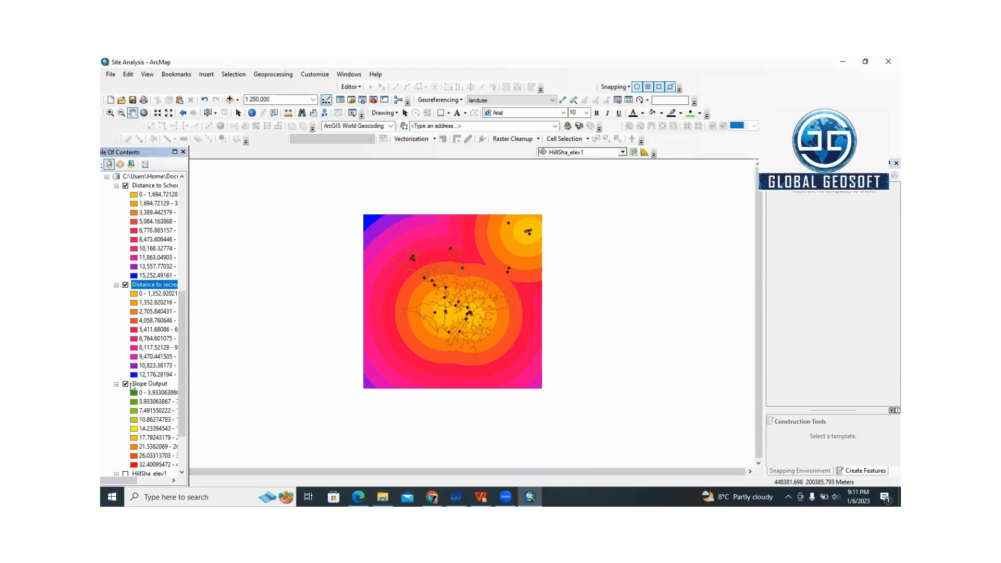
click(125, 284)
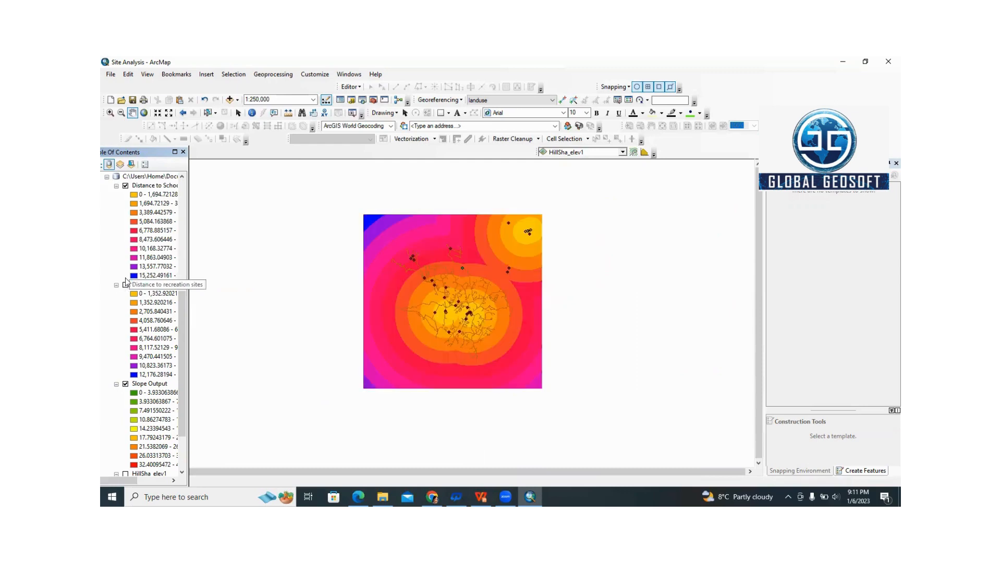
click(126, 186)
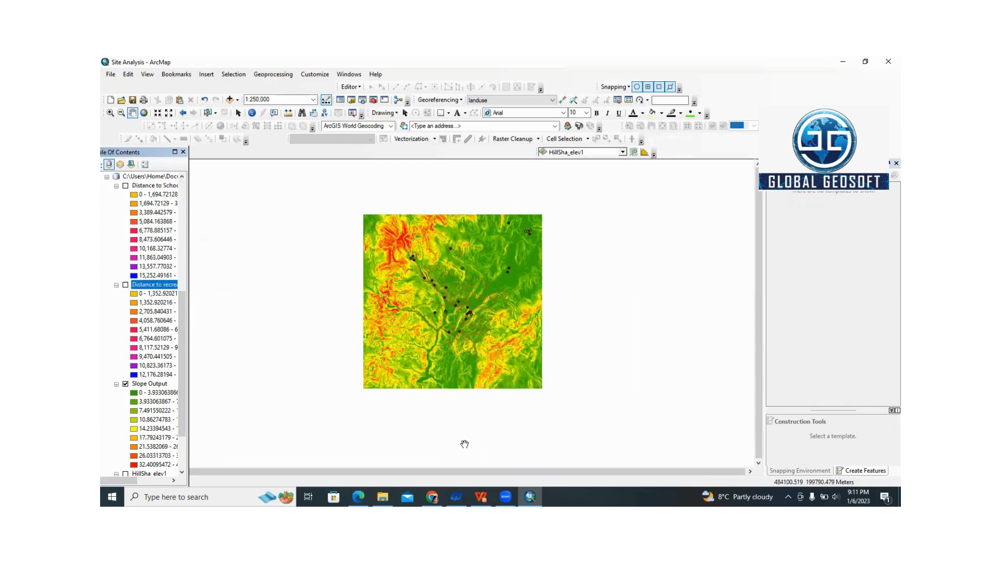
drag(302, 385, 307, 367)
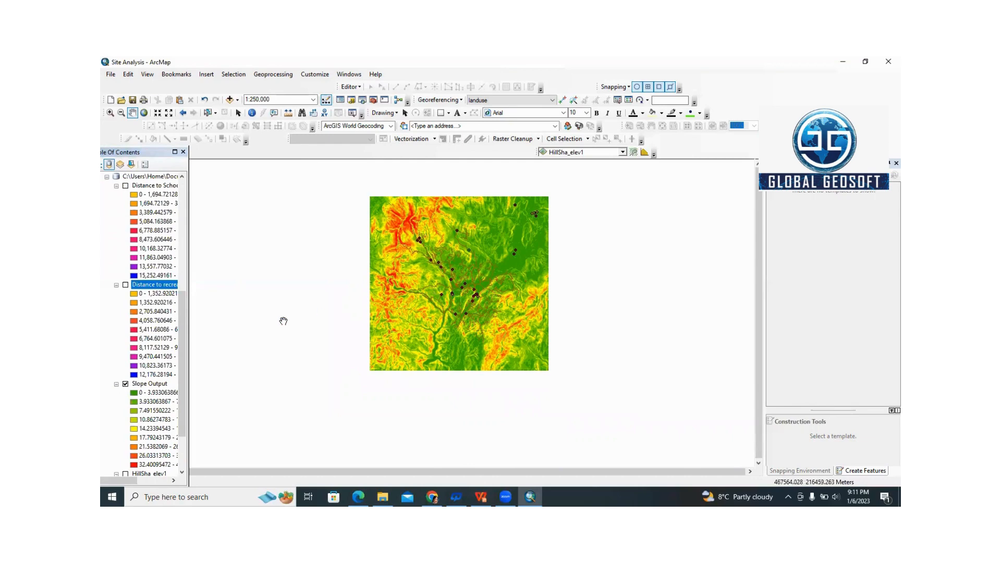
Step: Turn on the Distance to recreation sites layer to examine it, followed by the Distance to School layer
scroll(141, 398, down, 1)
scroll(142, 396, down, 1)
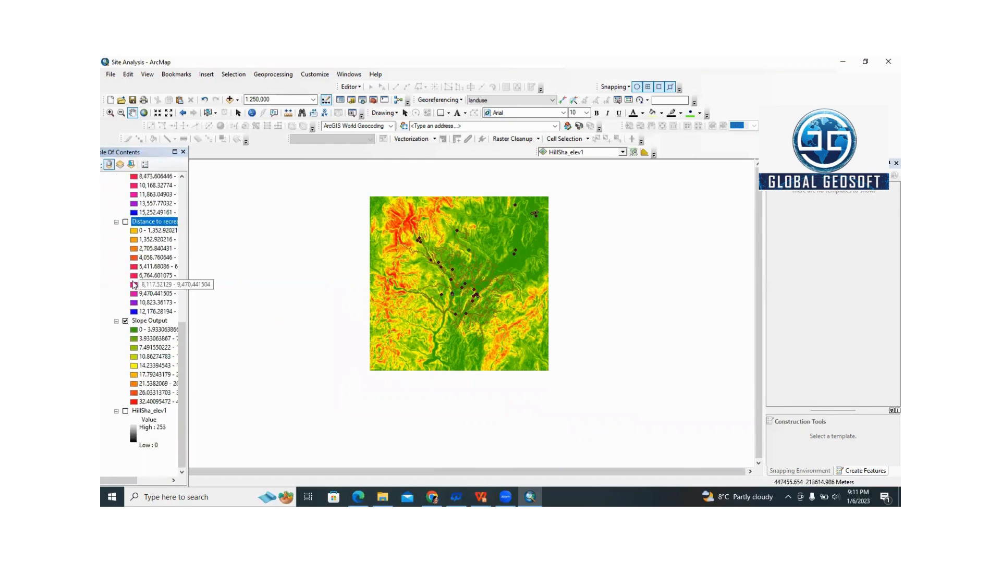
click(125, 222)
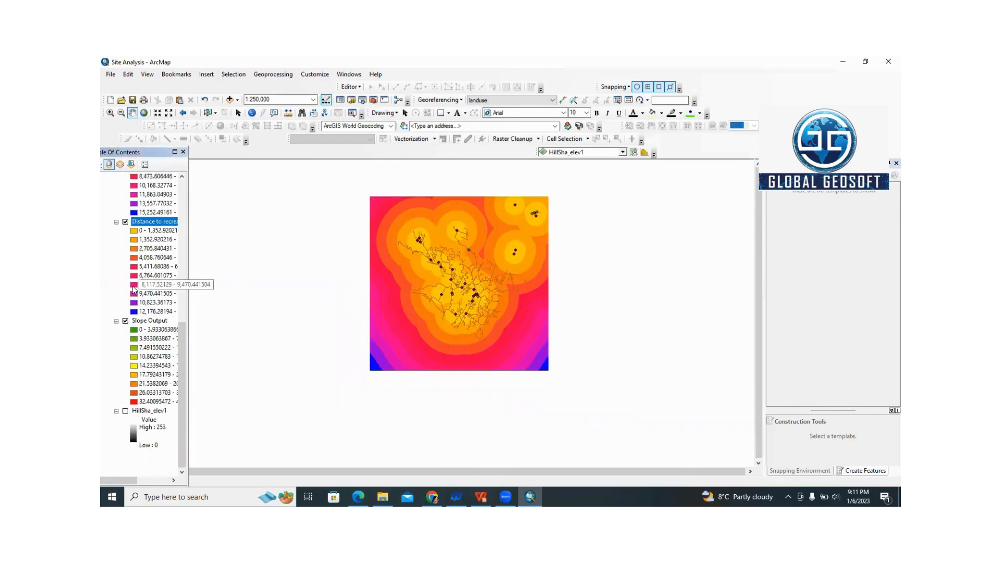
scroll(151, 266, up, 2)
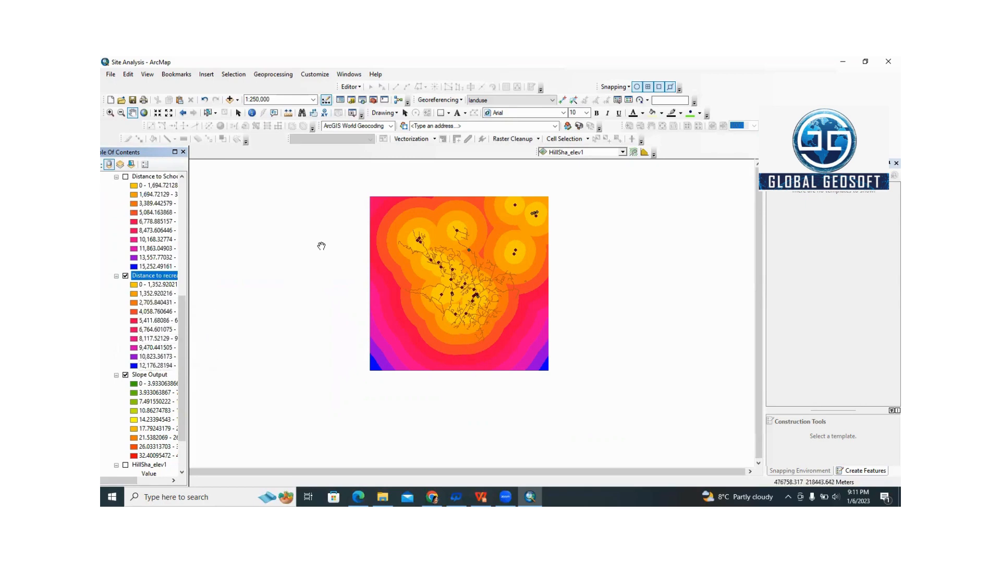
scroll(136, 234, up, 1)
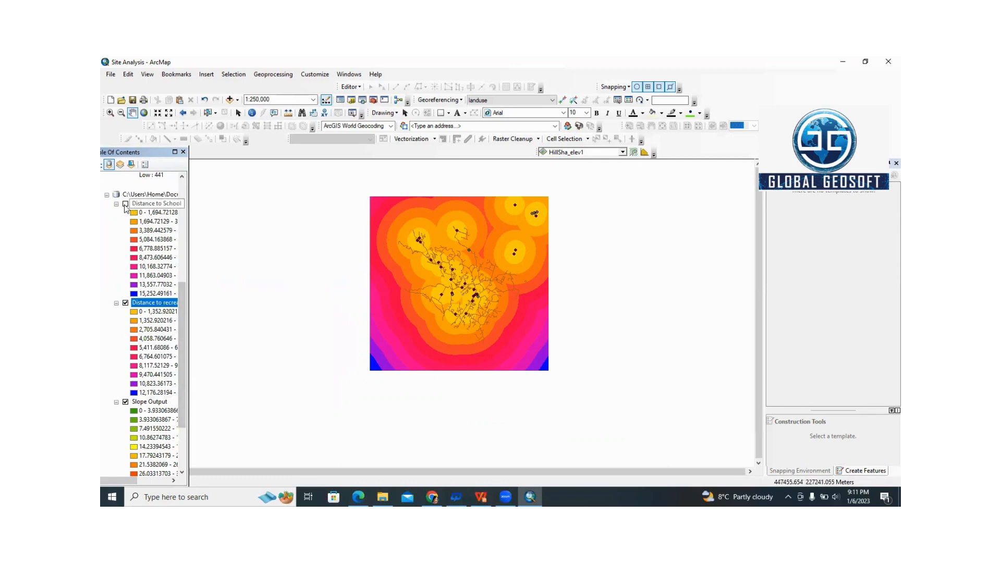
click(126, 205)
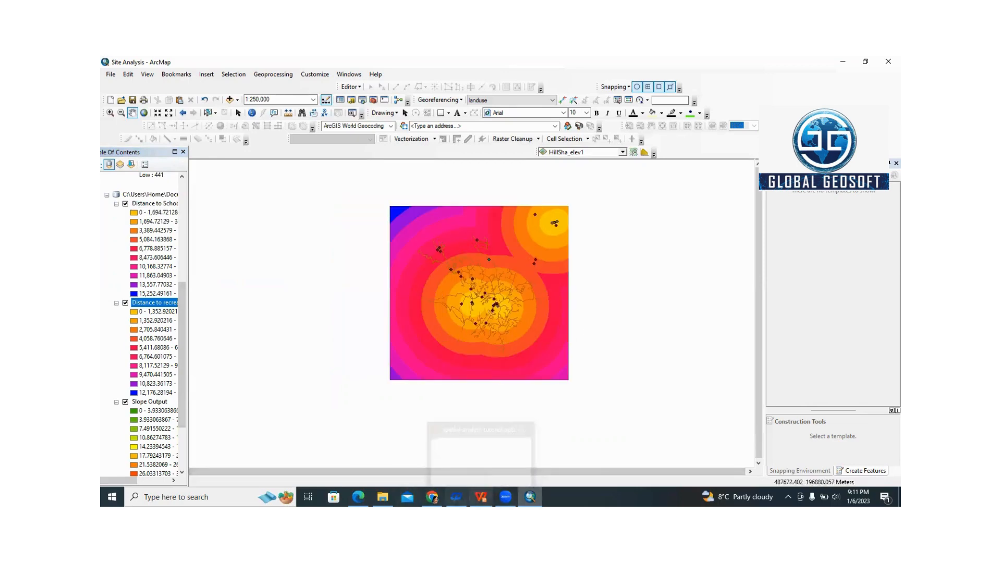
Step: Switch to the spatial-analyst-tutorial.pptx presentation in WPS Office and start its slide show from the Exercise 3 slide
click(480, 451)
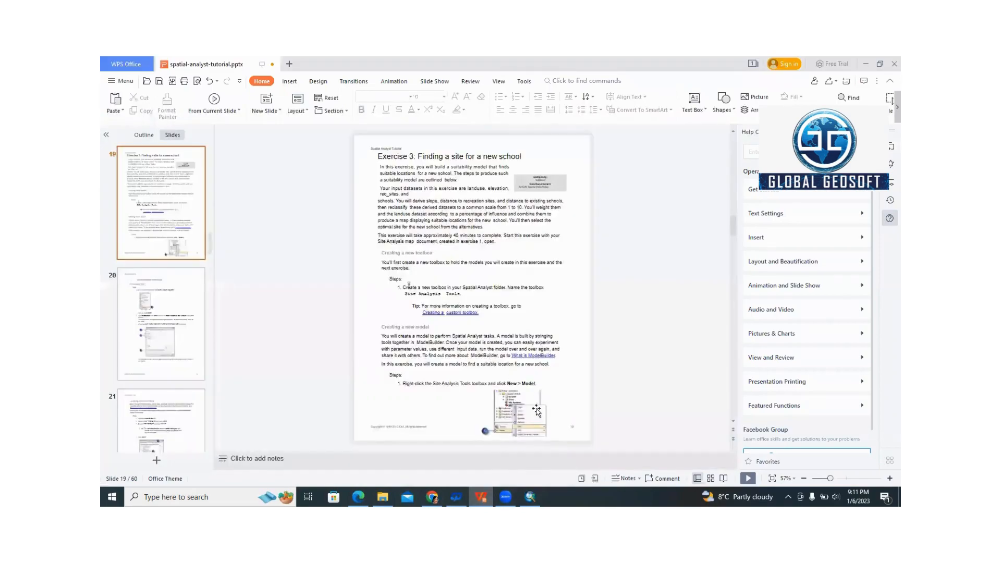
click(747, 479)
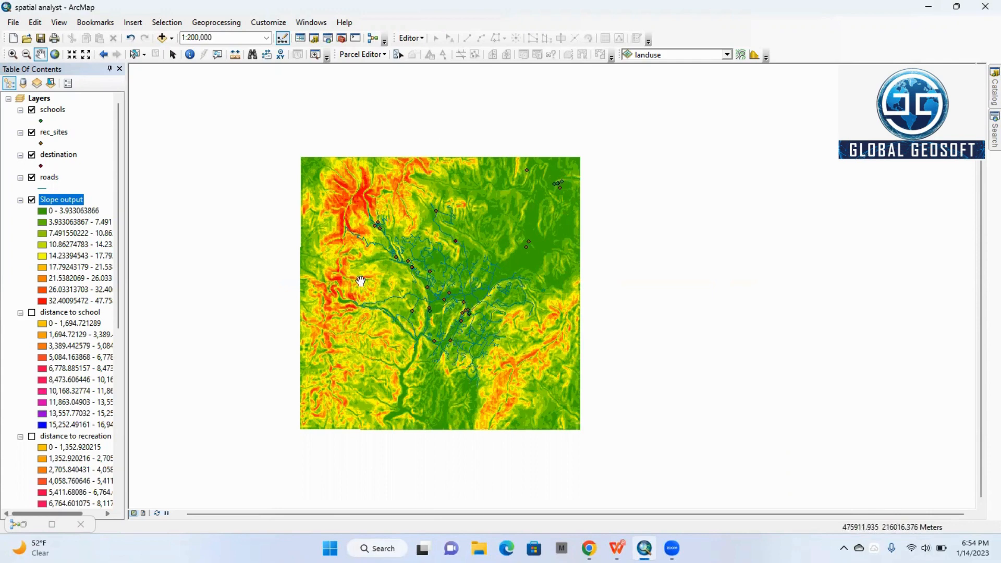
Step: Hide the Slope output layer and show the distance to school layer to examine its distance zones on the map
click(31, 201)
click(32, 313)
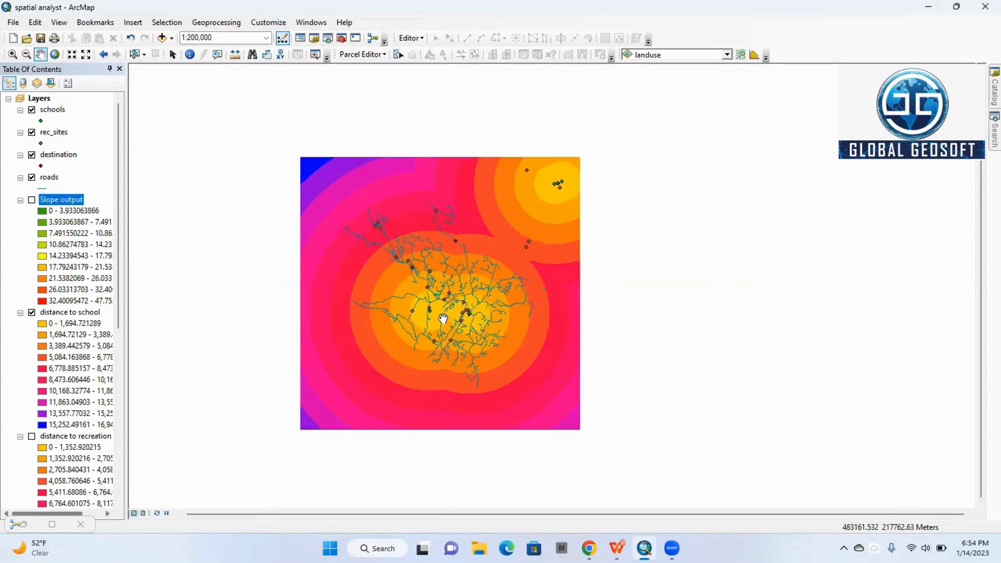
drag(444, 319, 480, 288)
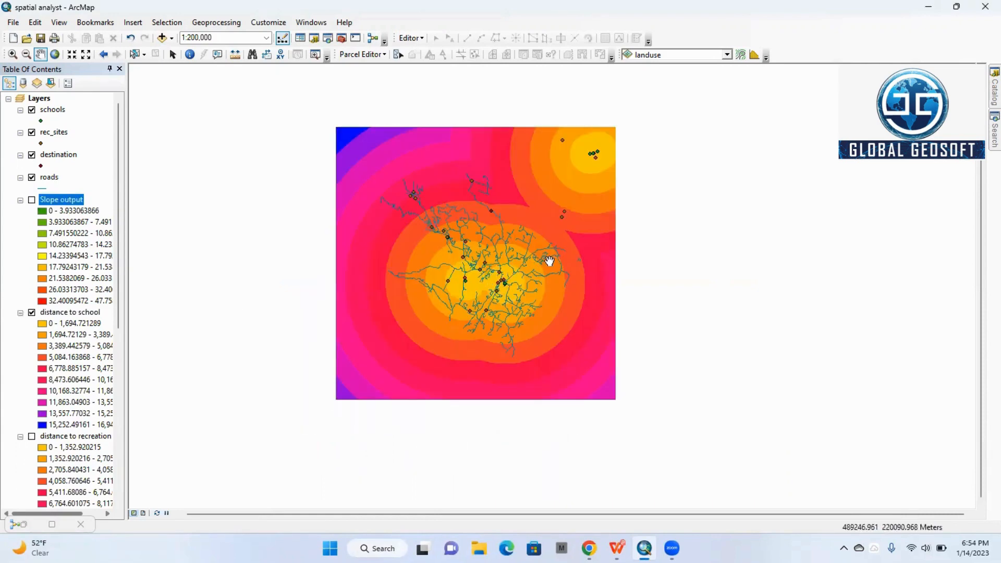
drag(523, 255, 492, 280)
drag(436, 315, 471, 283)
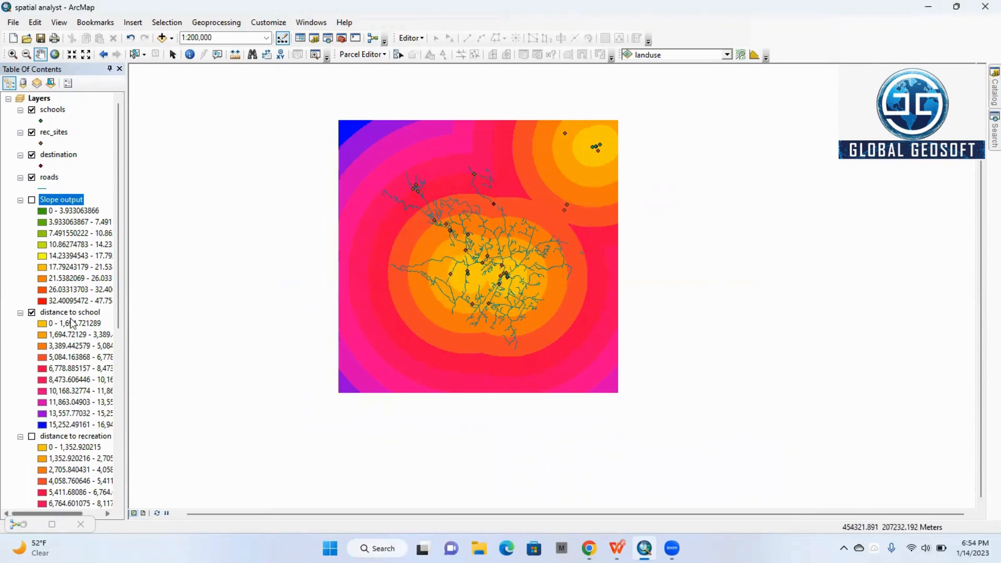
Step: Examine the distance to recreation sites layer in place of distance to school, and turn all three output layers back on
click(32, 313)
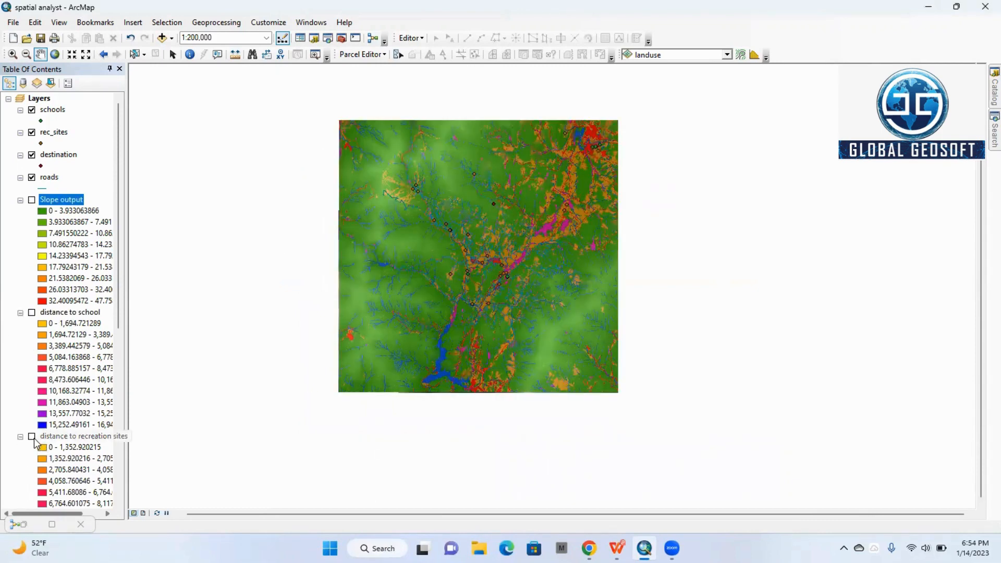
click(32, 437)
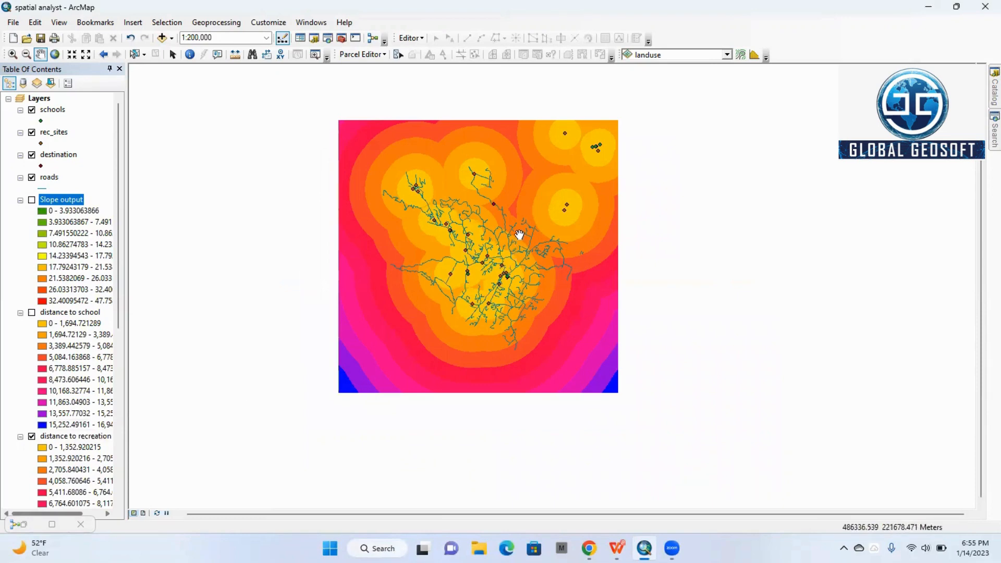
click(32, 313)
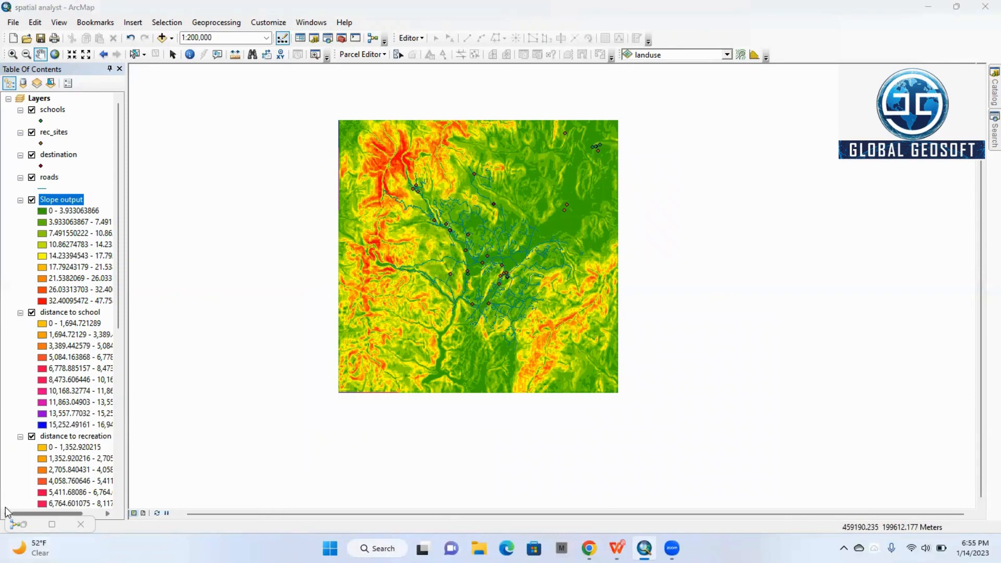
Step: Restore the minimized Find location for School model window and place it over the lower part of the map
click(52, 525)
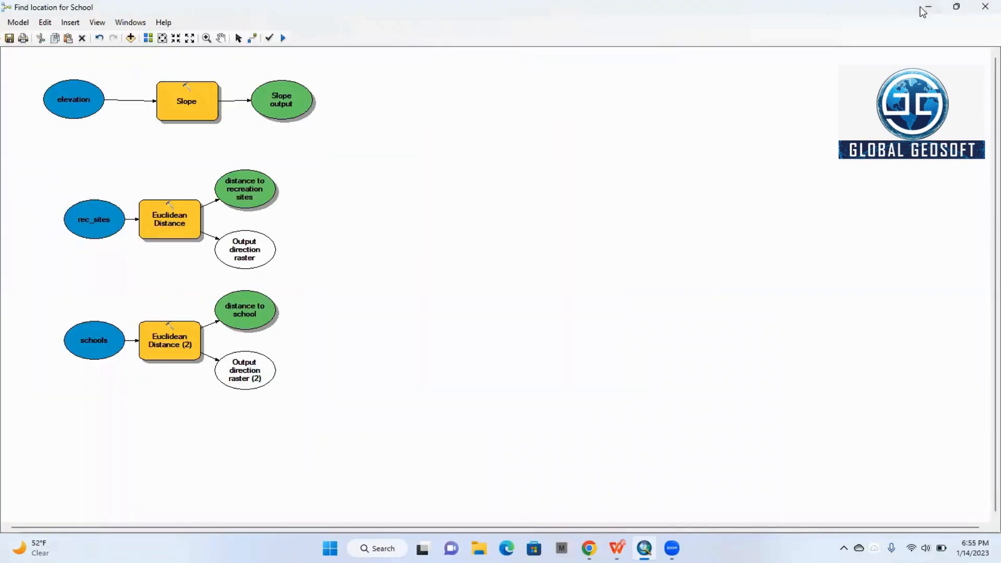
click(958, 7)
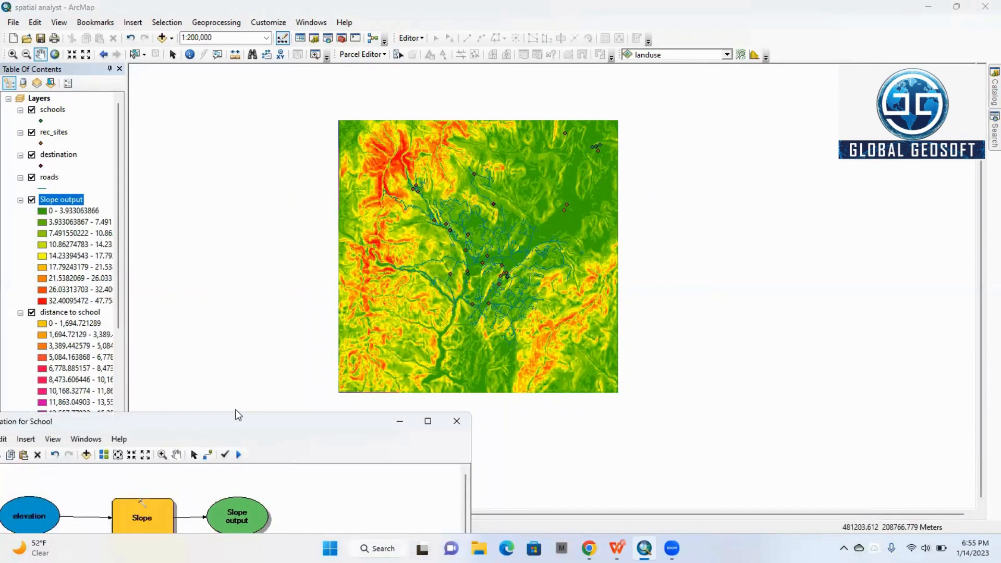
drag(215, 430, 450, 45)
drag(636, 480, 650, 269)
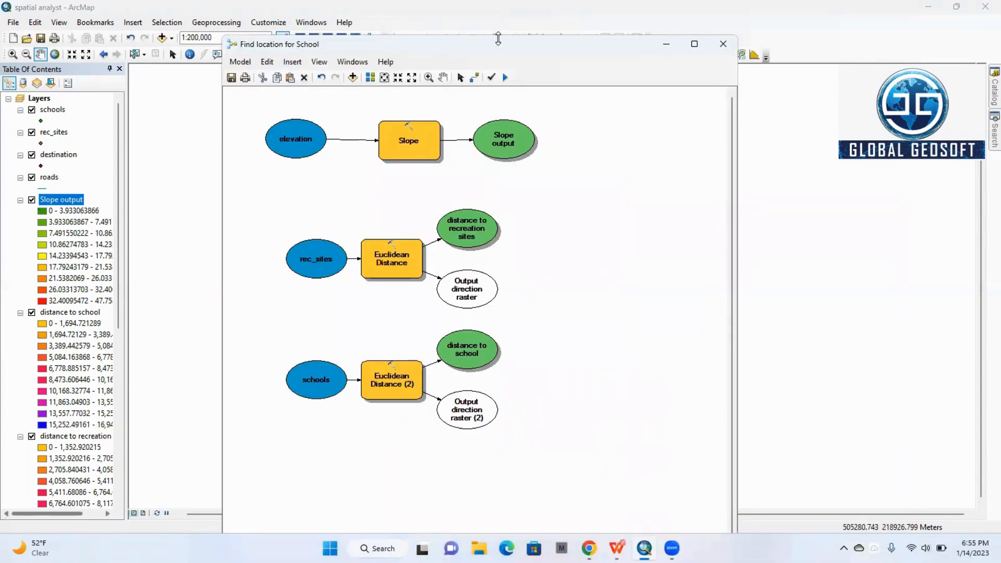
drag(498, 39, 496, 177)
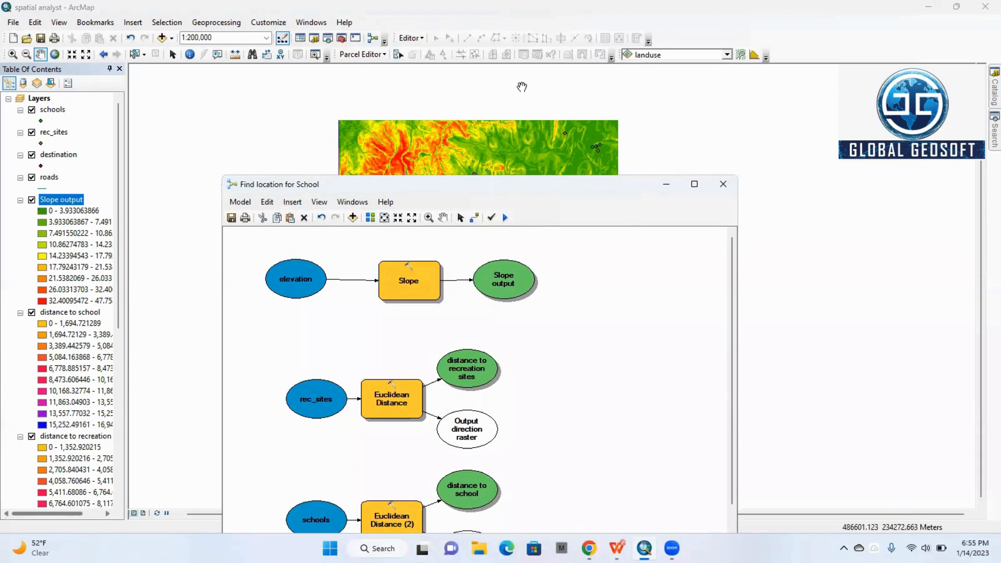
scroll(596, 187, down, 2)
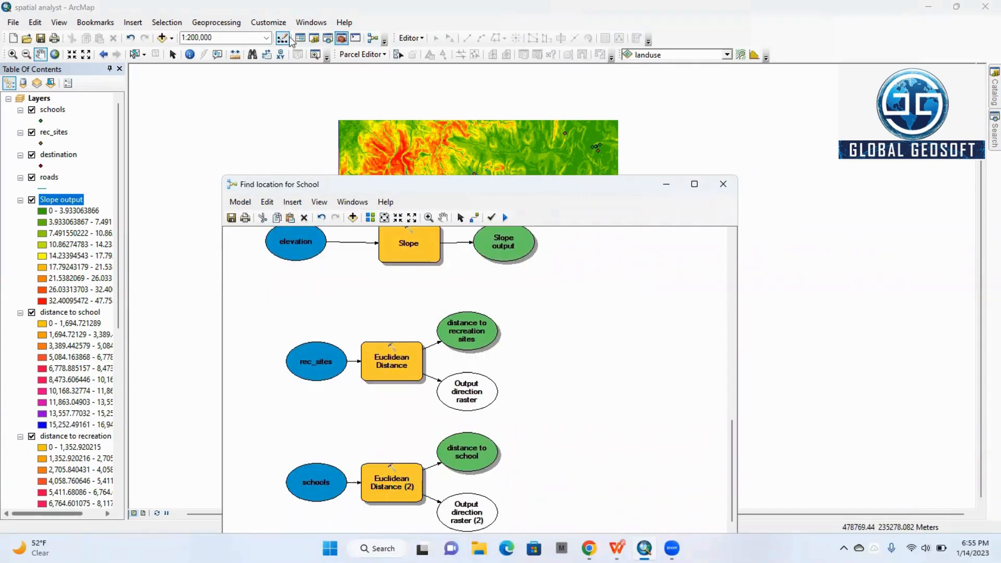
Step: Open ArcToolbox and add three Reclassify tools from the Spatial Analyst Reclass toolset to the model
click(342, 38)
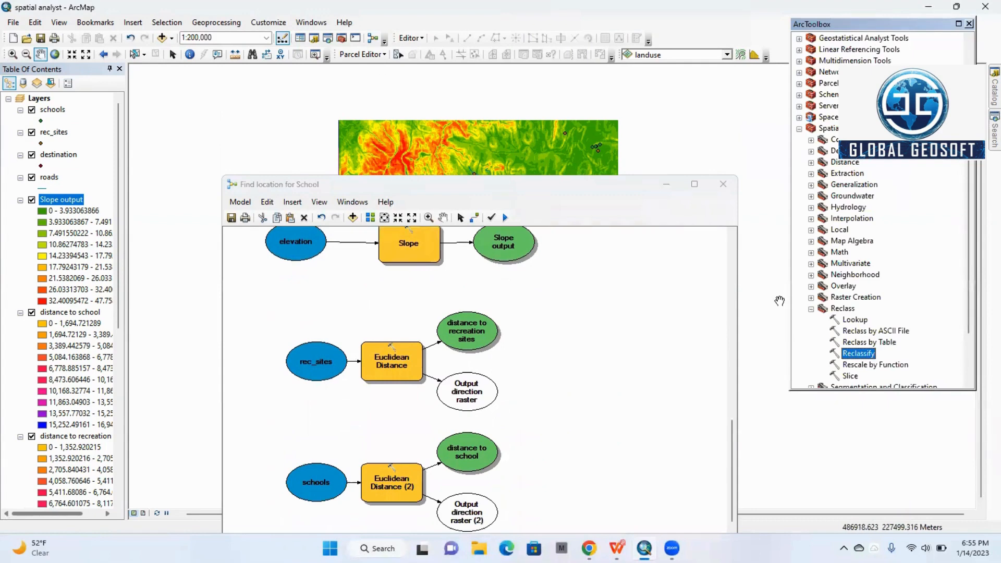
click(812, 309)
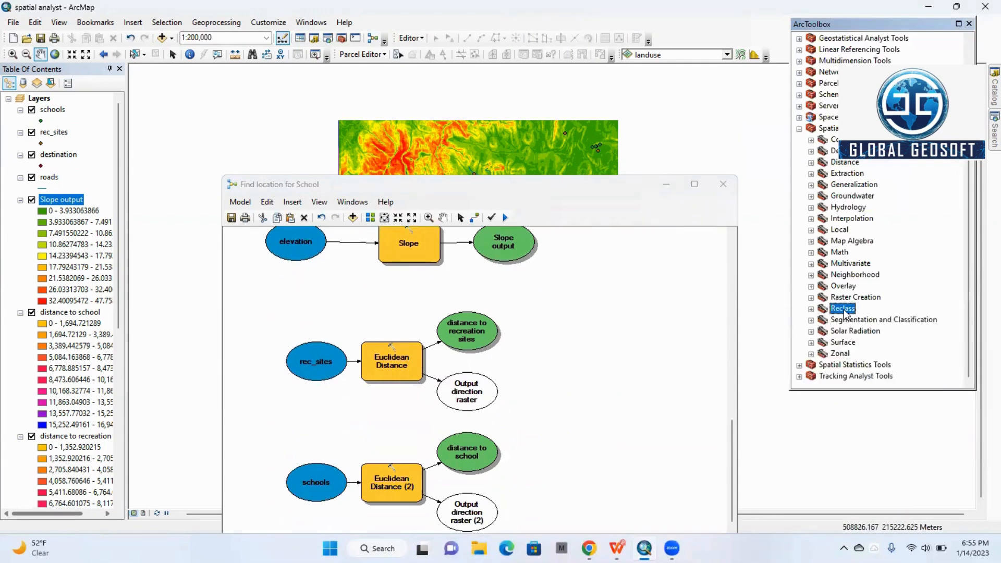
click(812, 310)
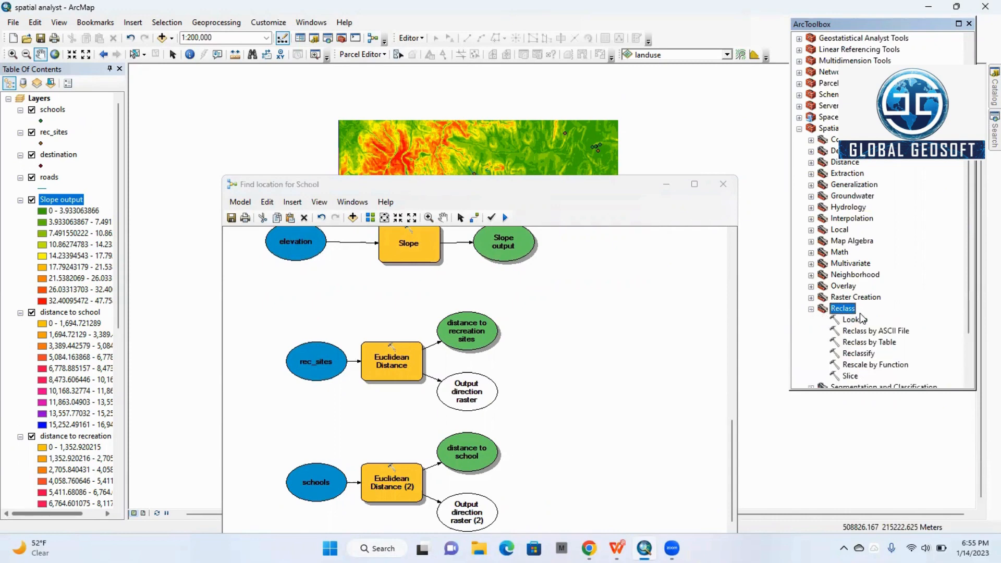
drag(858, 358, 589, 250)
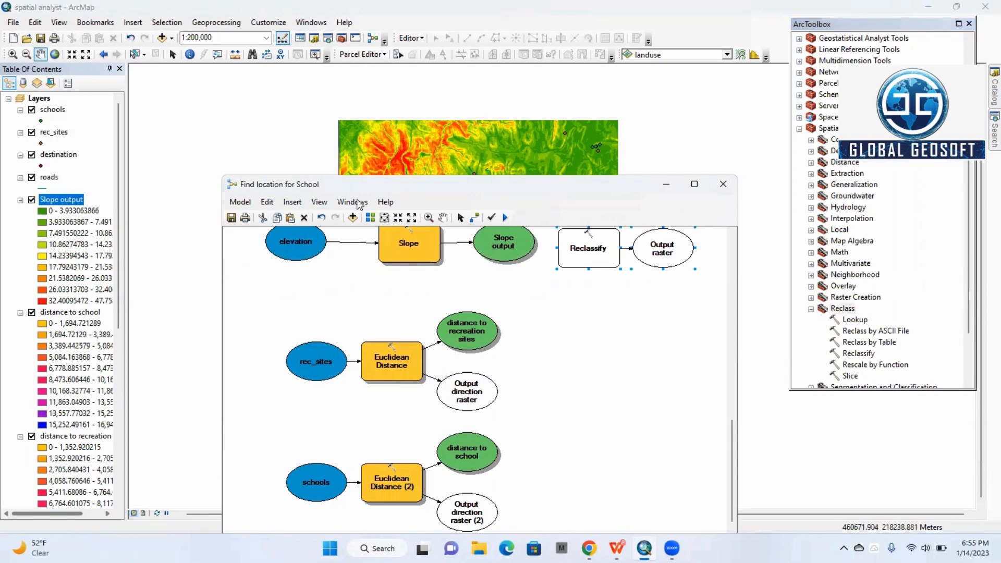
drag(859, 356, 602, 320)
drag(858, 353, 597, 450)
Step: Arrange the three Reclassify tools and their output rasters in rows beside the slope and distance outputs
drag(606, 312, 614, 358)
drag(707, 339, 707, 345)
drag(592, 377, 592, 354)
drag(698, 346, 698, 339)
drag(587, 242, 633, 244)
scroll(641, 301, up, 1)
drag(664, 284, 700, 279)
drag(627, 289, 595, 285)
drag(620, 377, 610, 375)
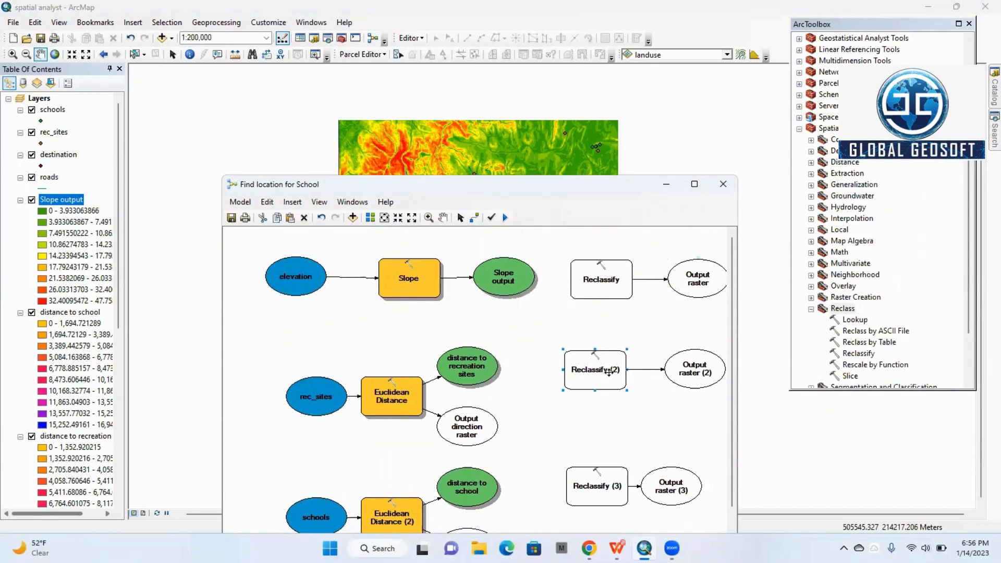
Step: Connect Slope output to the first Reclassify tool as its input raster
click(473, 218)
click(533, 277)
click(574, 277)
click(626, 283)
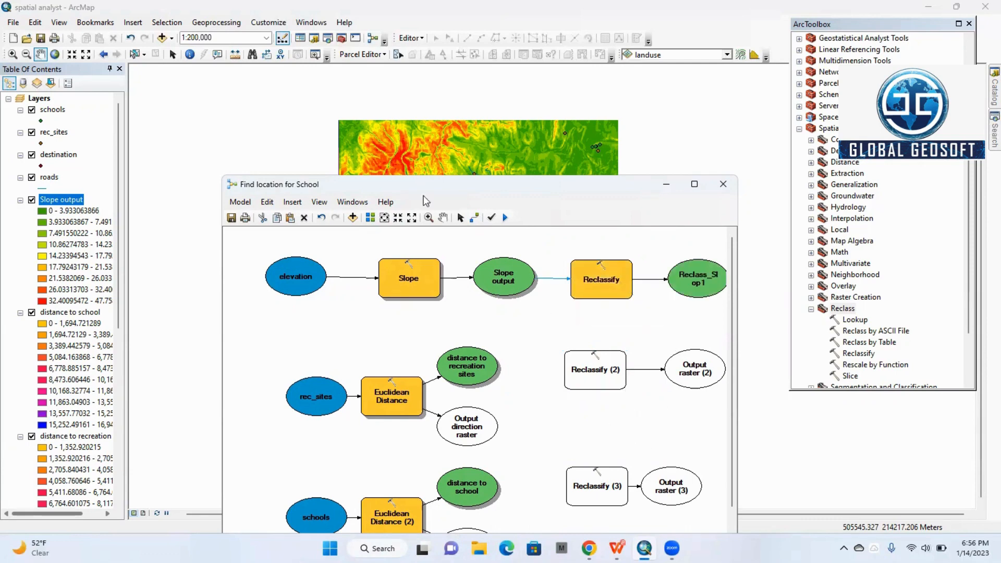
Step: Connect distance to recreation sites to Reclassify (2) as its input raster
click(495, 369)
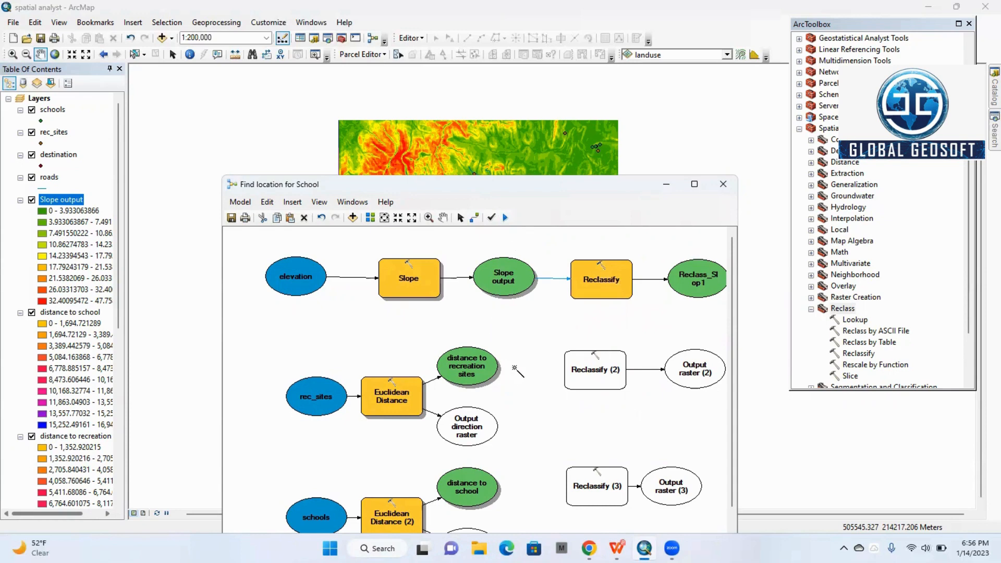
click(570, 367)
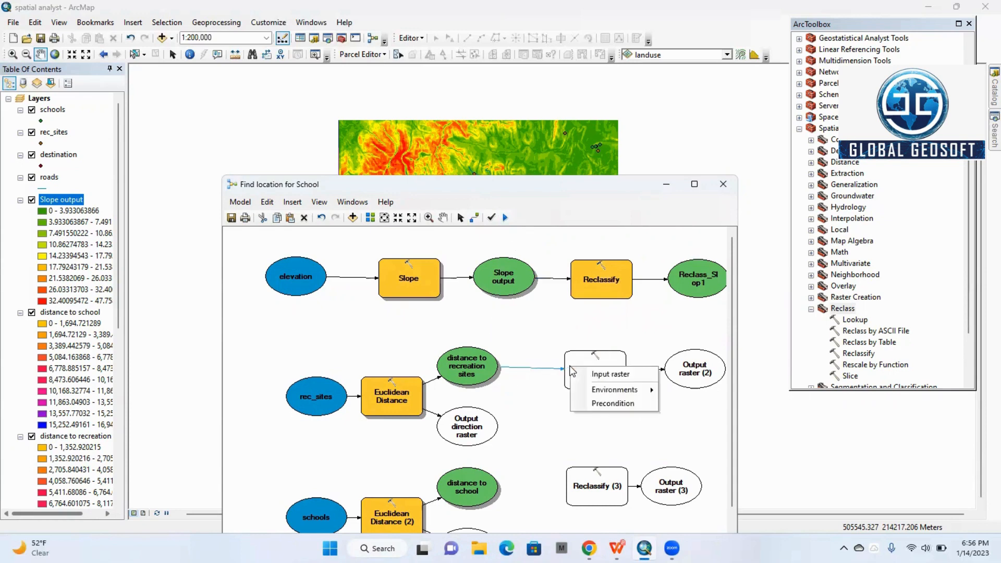
click(600, 372)
scroll(580, 423, down, 3)
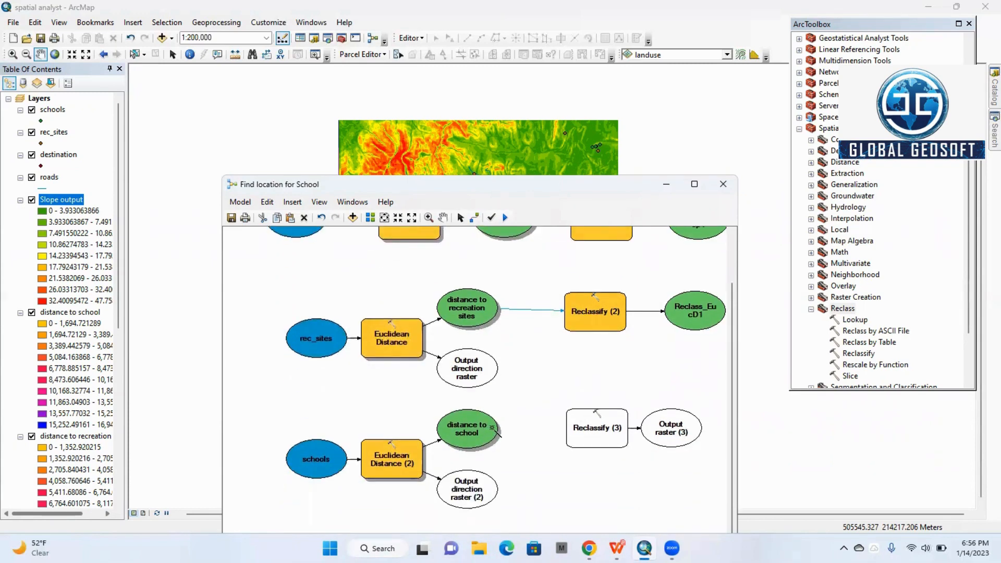
Step: Connect distance to school to Reclassify (3) as its input raster and close ArcToolbox
click(493, 428)
click(571, 428)
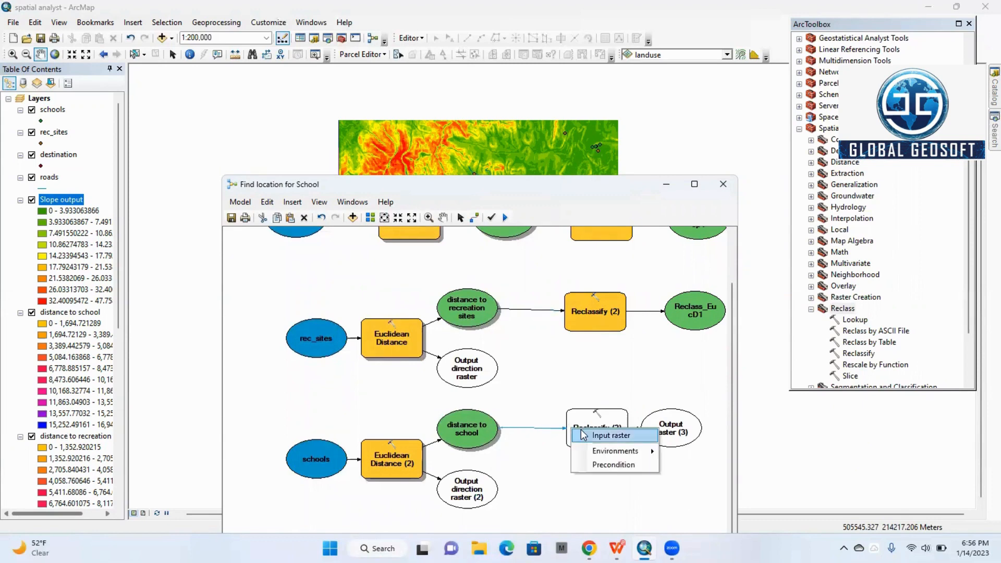
click(581, 435)
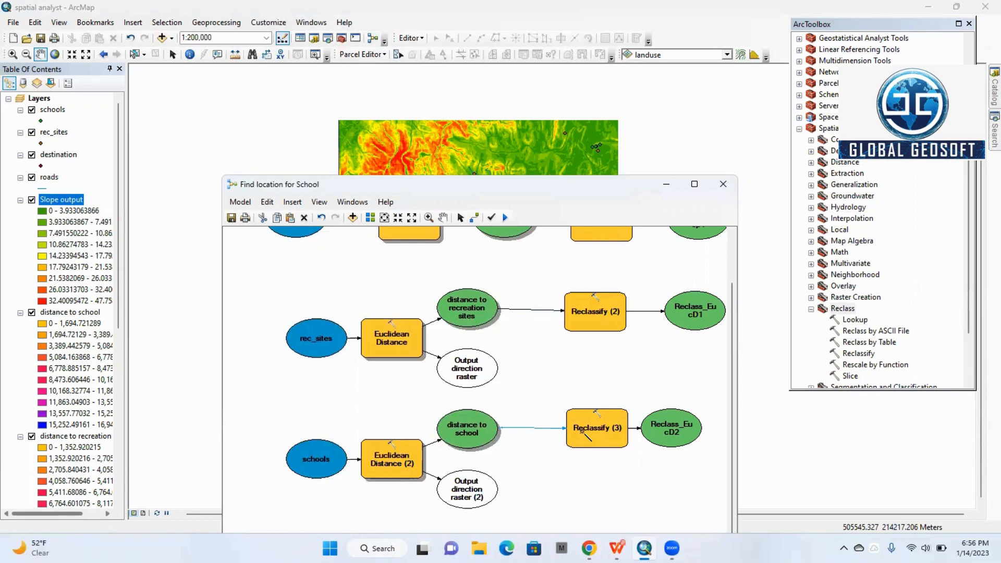
scroll(824, 276, up, 3)
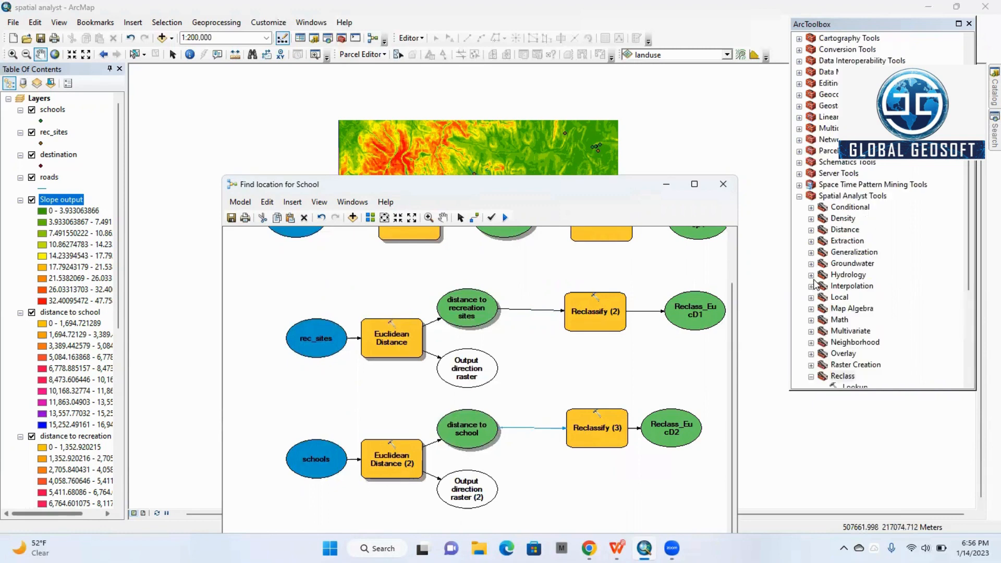
click(969, 24)
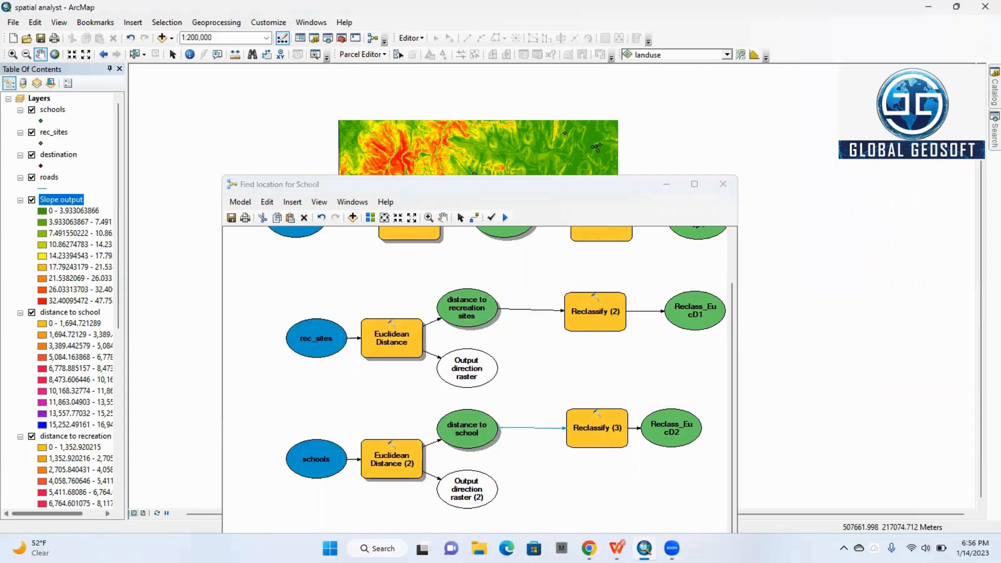
Step: Apply the automatic layout to the model diagram and fit it to full extent
scroll(626, 344, up, 1)
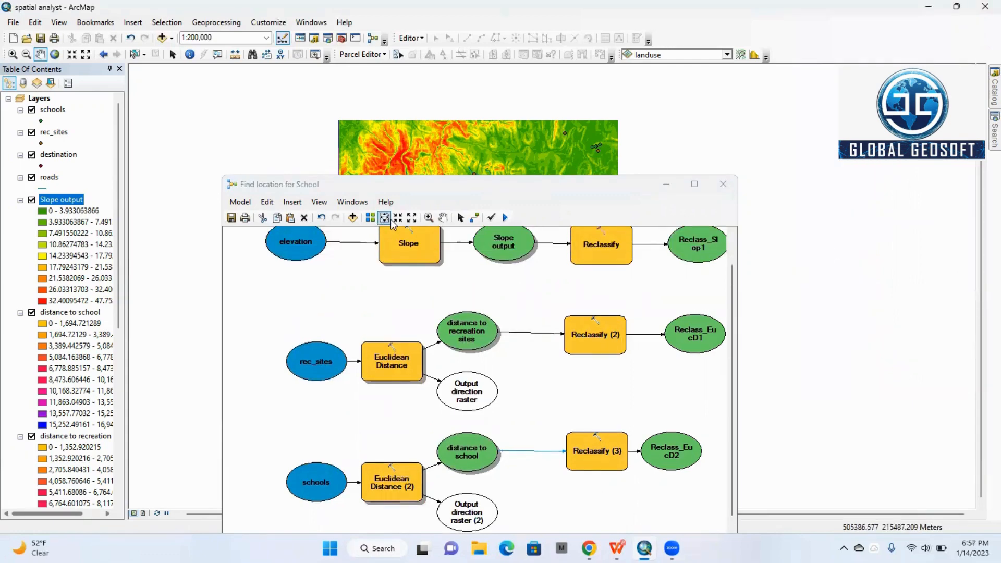
click(369, 218)
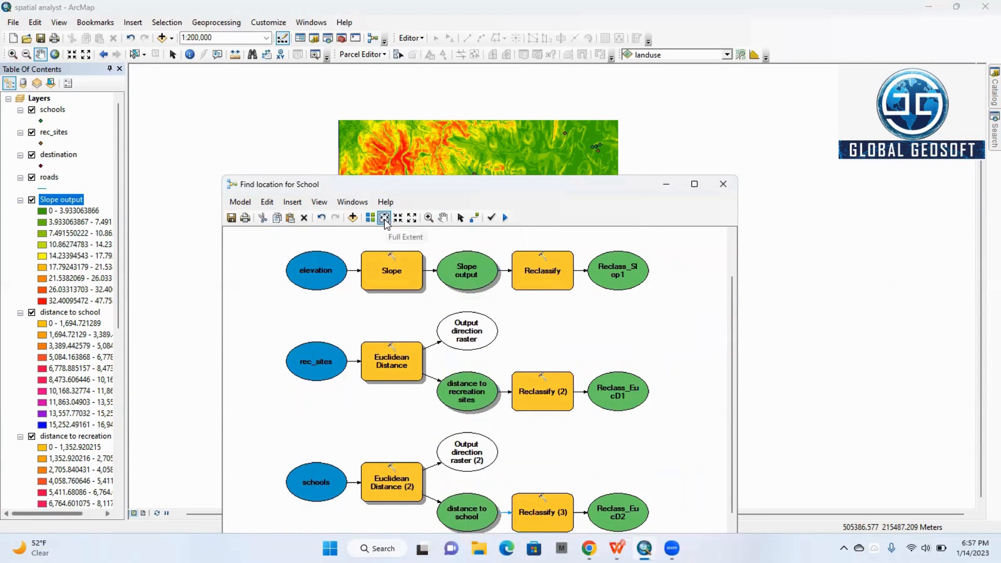
click(384, 219)
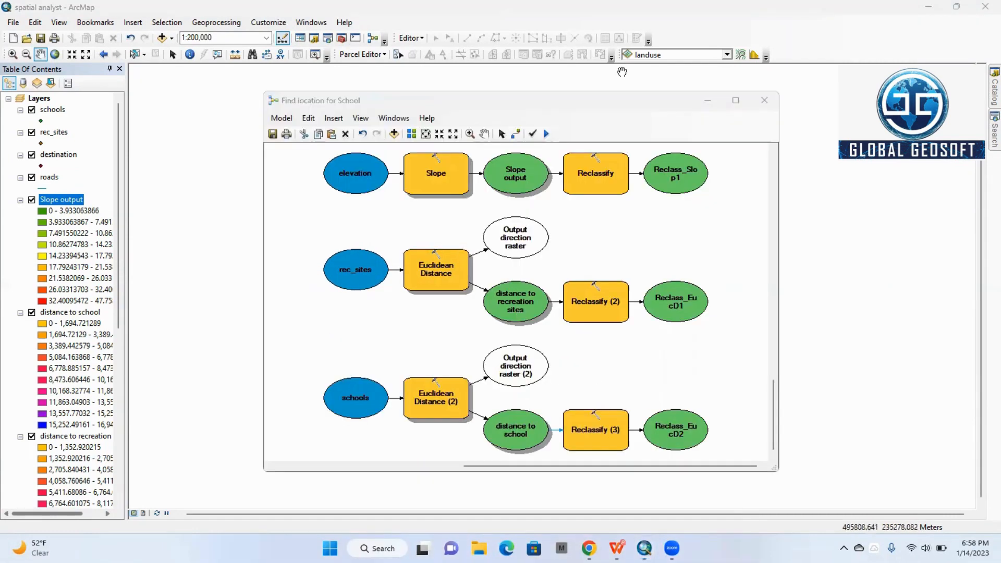
Step: Open the Reclassify tool fed by Slope output and classify its values by Equal Interval into 10 classes
click(502, 134)
click(597, 170)
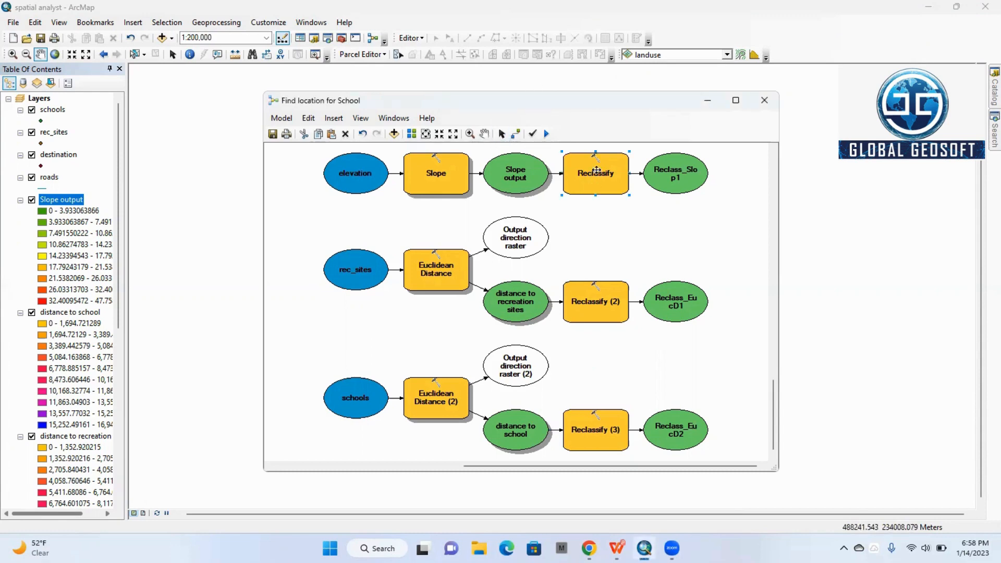
right_click(597, 171)
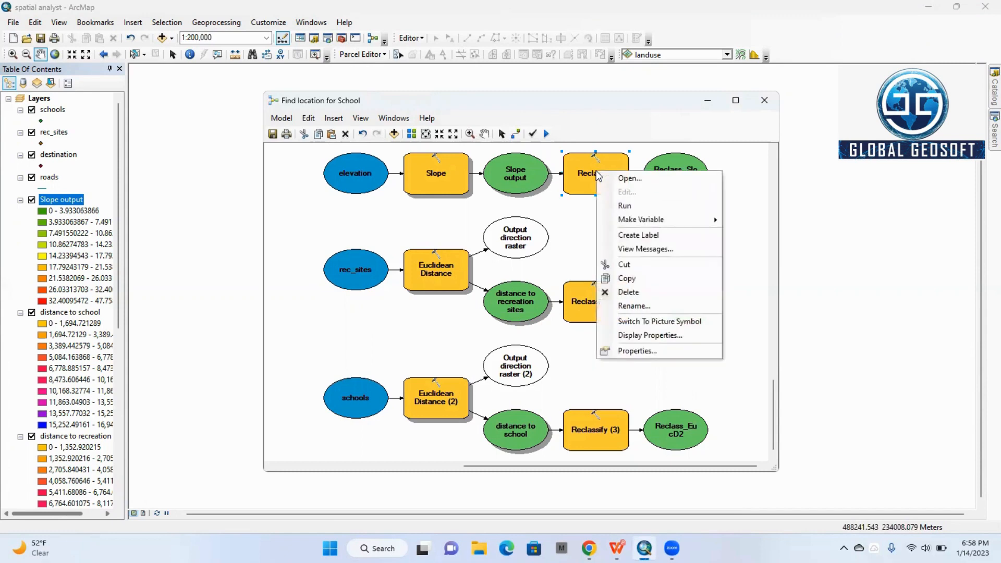
click(612, 177)
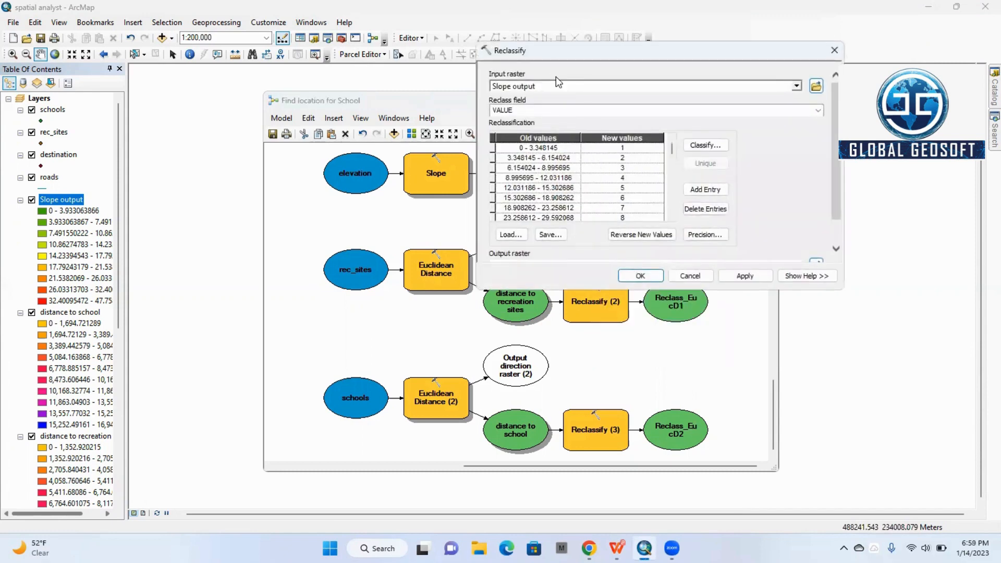
drag(601, 51, 664, 57)
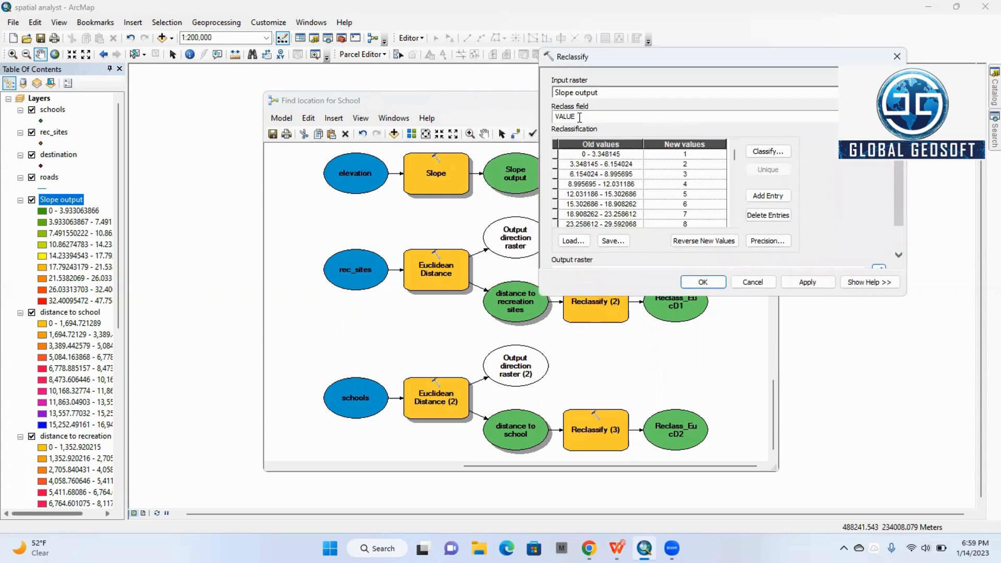
click(766, 151)
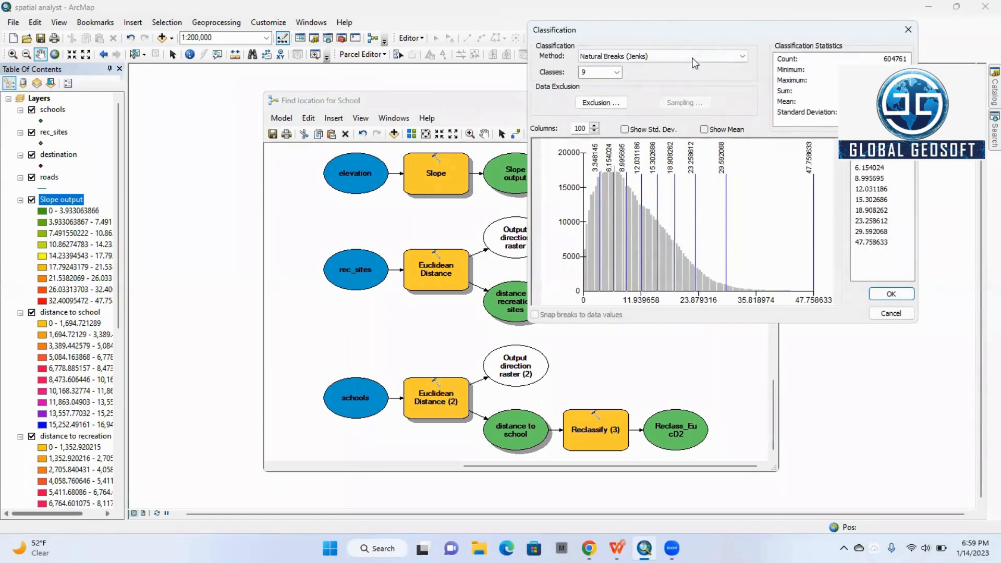
click(688, 56)
click(612, 76)
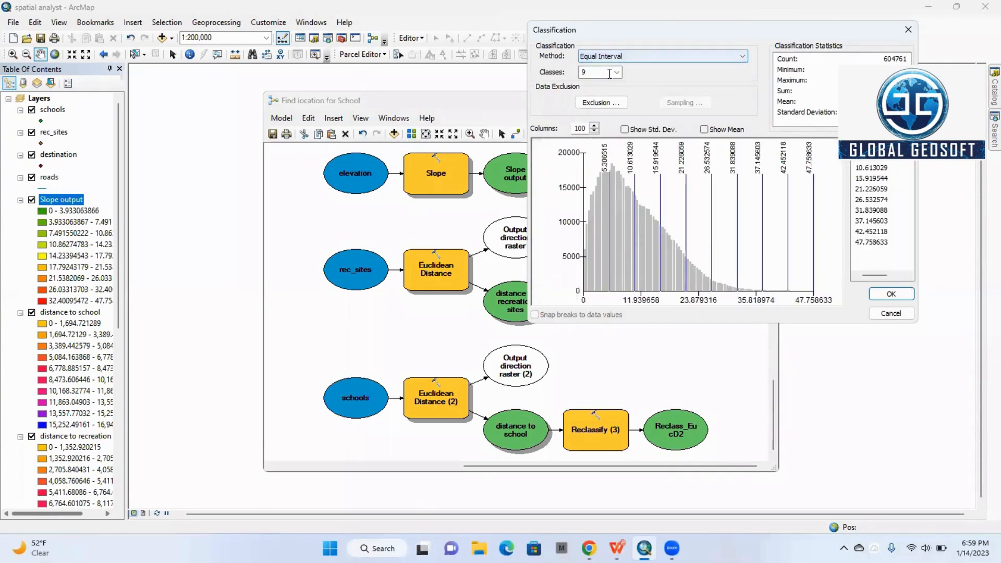
click(617, 72)
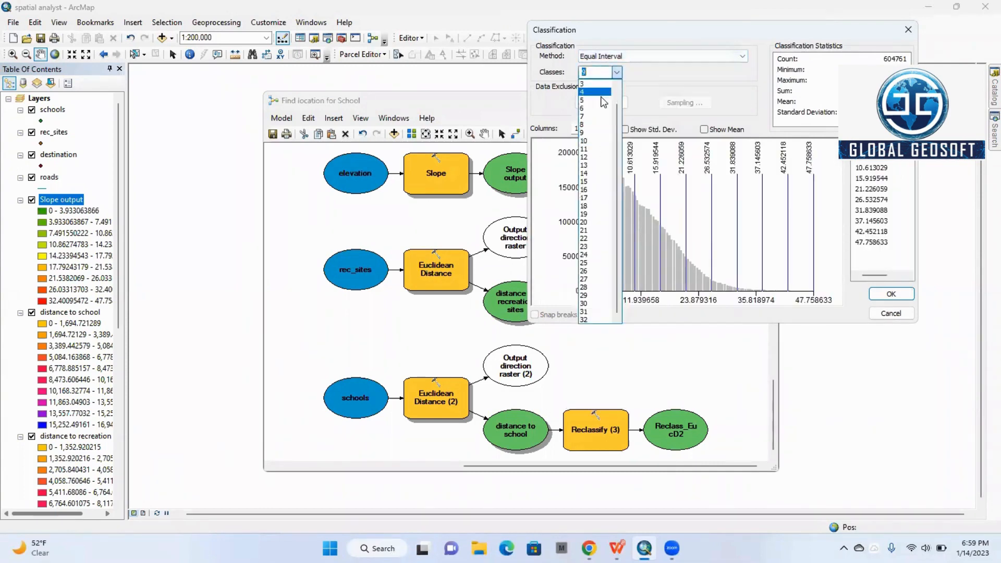
click(596, 143)
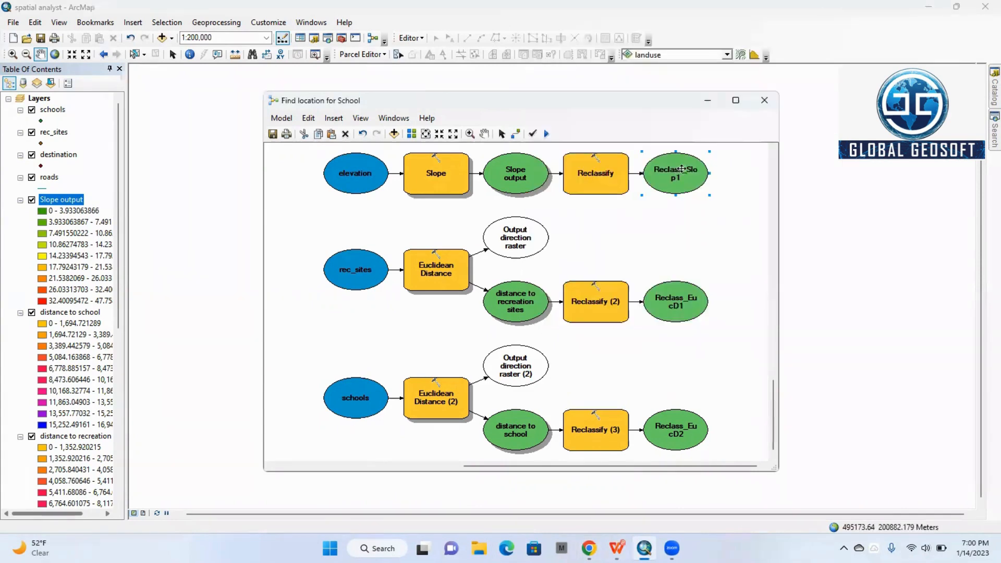
Step: Rename the output variable of the slope Reclassify tool to Reclass slope
right_click(683, 169)
click(720, 319)
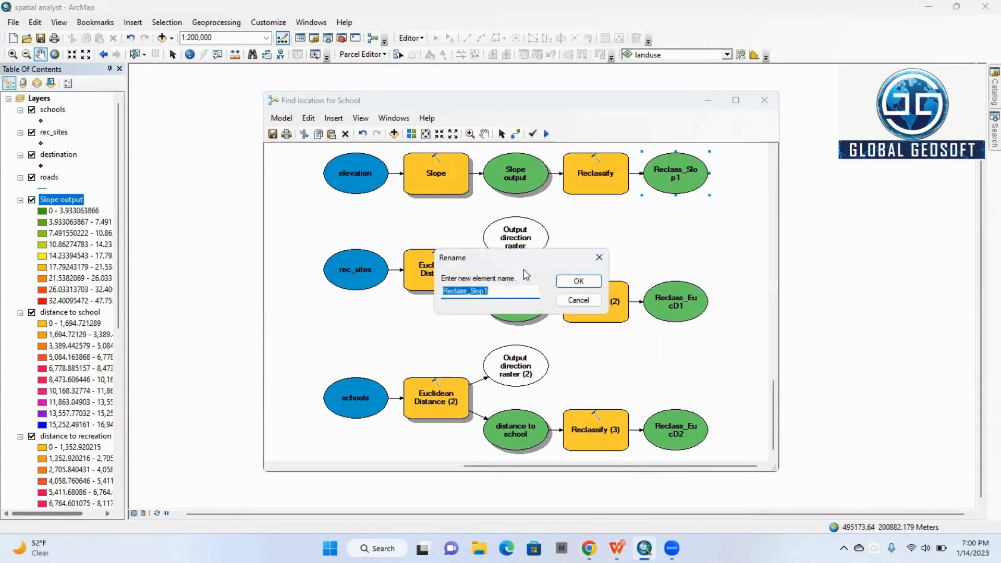
key(BackSpace)
click(589, 284)
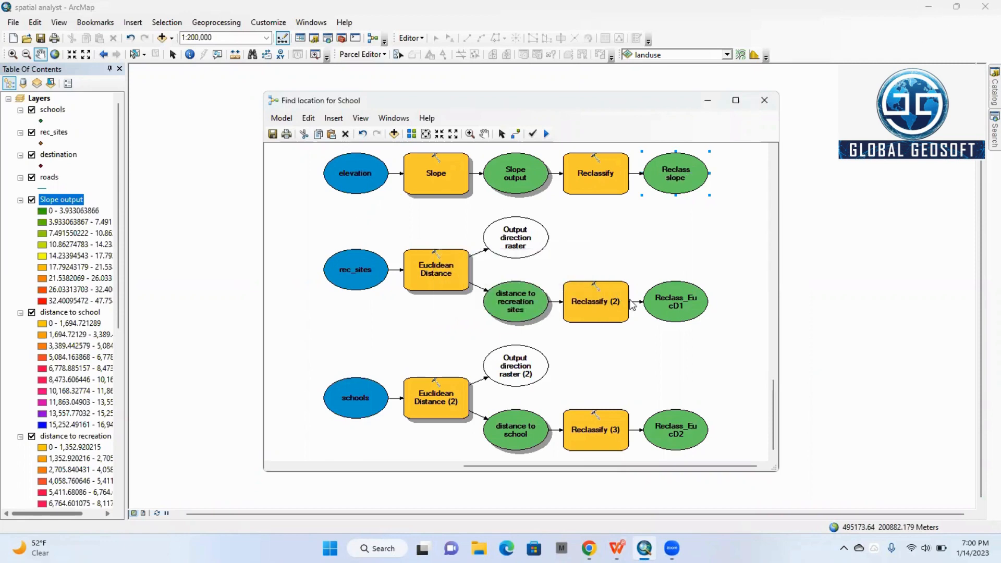
Step: Switch to spatial-analyst-tutorial.pdf in WPS Office and read the instructions for reclassifying distance to recreation sites
click(596, 299)
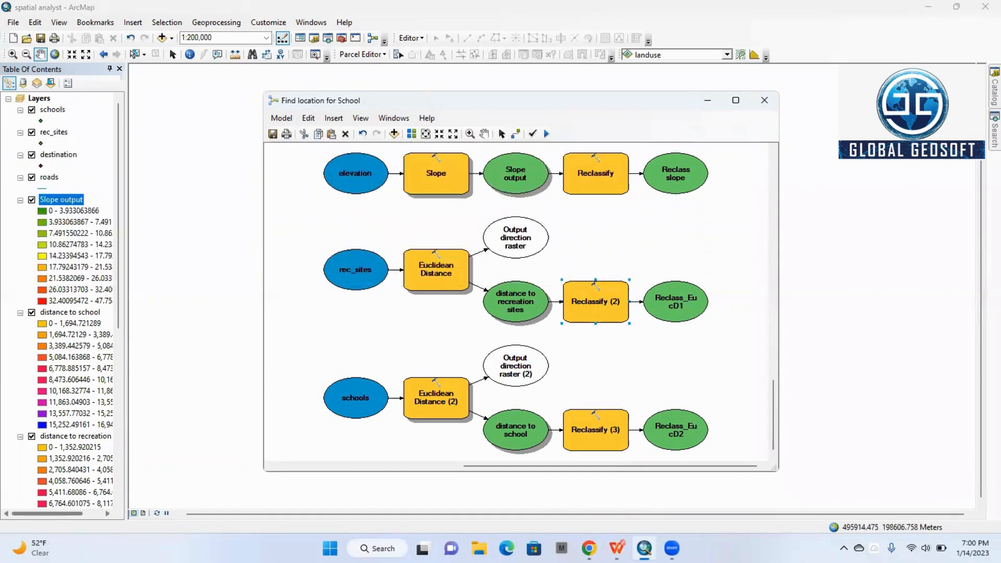
click(617, 549)
scroll(471, 315, down, 10)
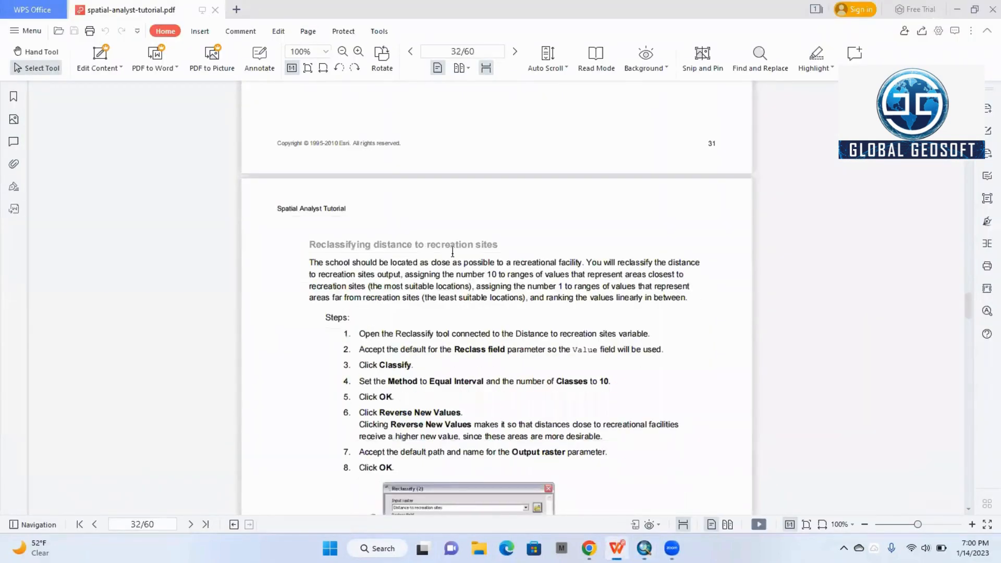
scroll(492, 279, down, 3)
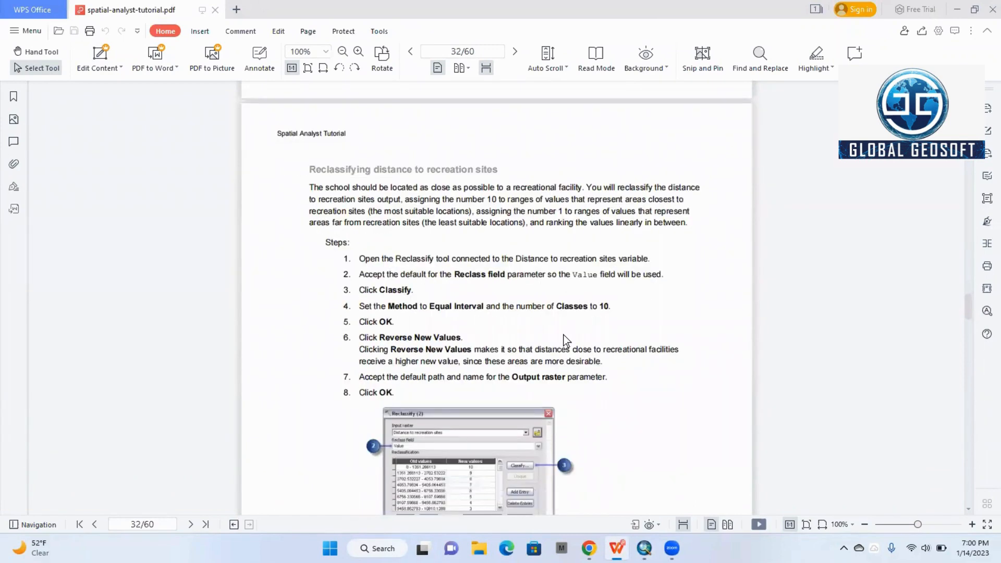
scroll(504, 312, down, 3)
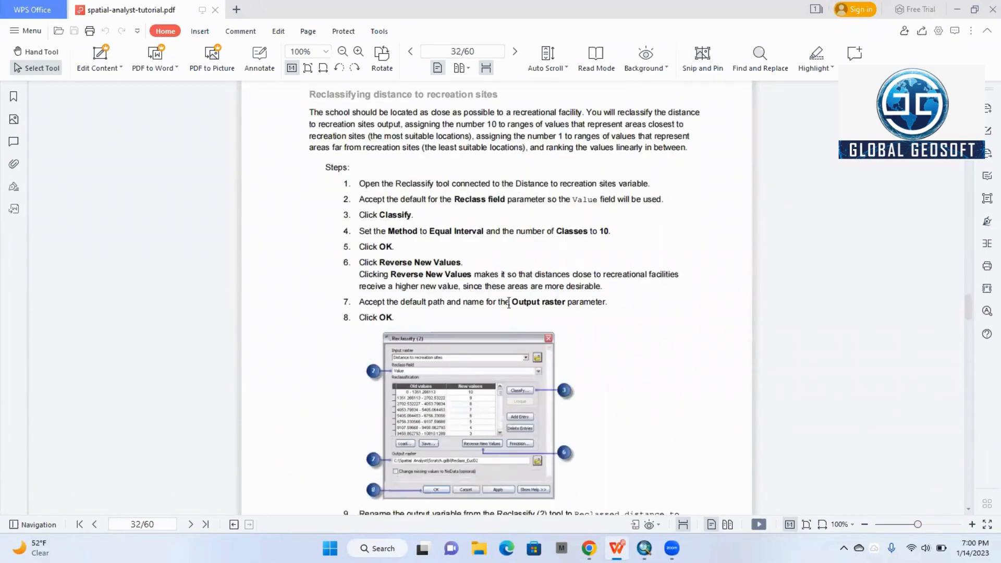
scroll(568, 315, down, 4)
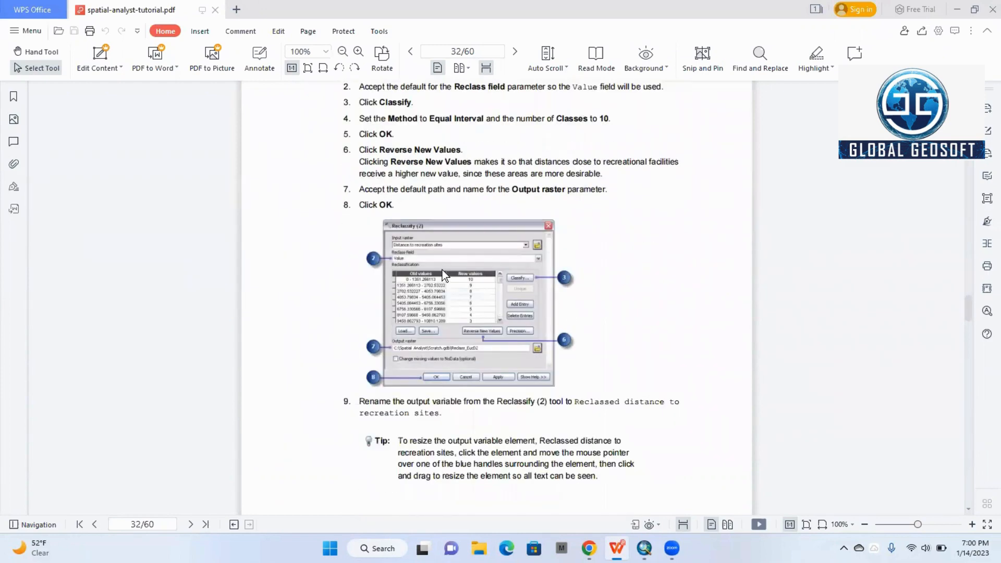
scroll(445, 276, down, 4)
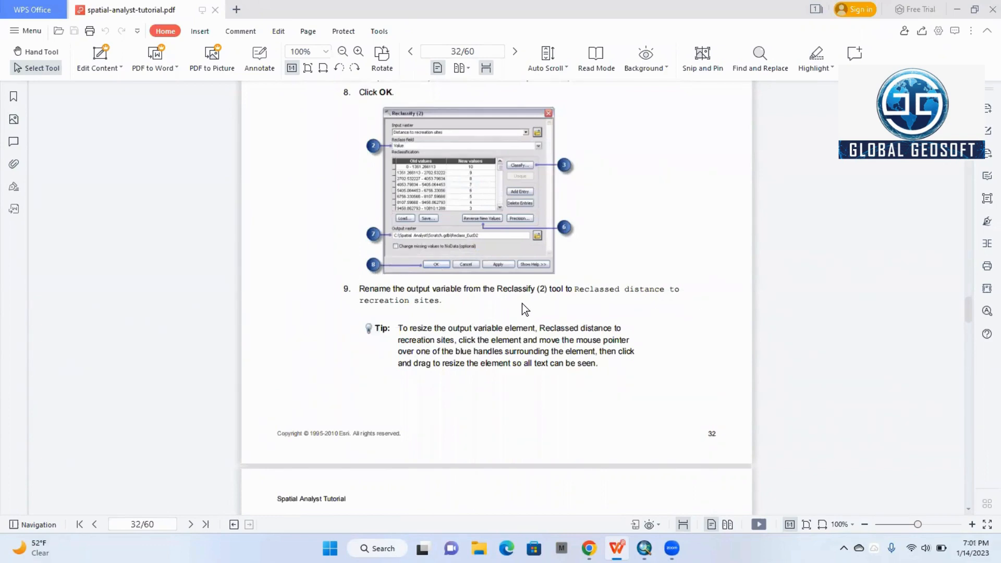
scroll(533, 310, down, 5)
Step: Return to ArcMap, classify Reclassify (2) by Equal Interval into 10 classes, and reverse its new values
key(alt+Tab)
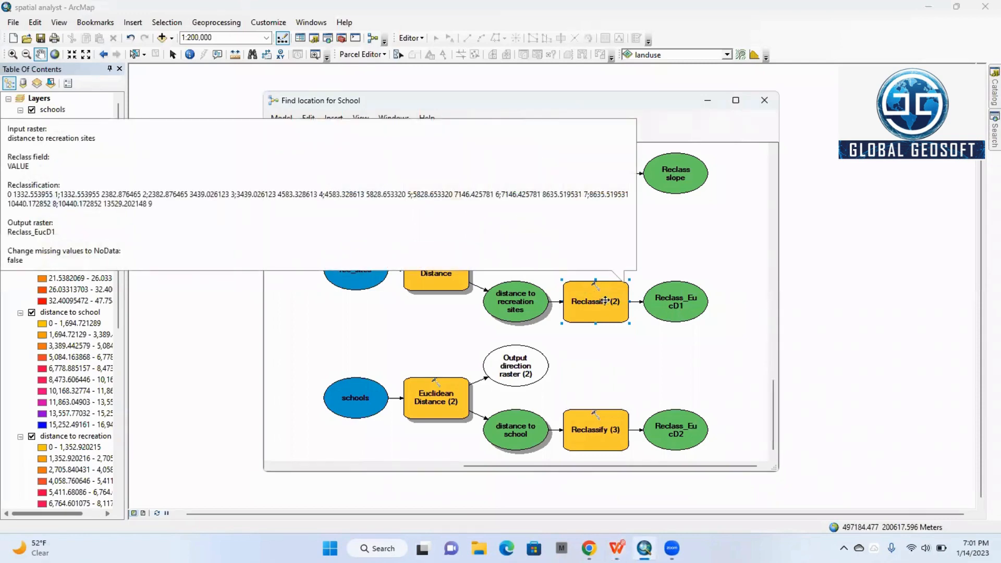
right_click(599, 300)
click(625, 311)
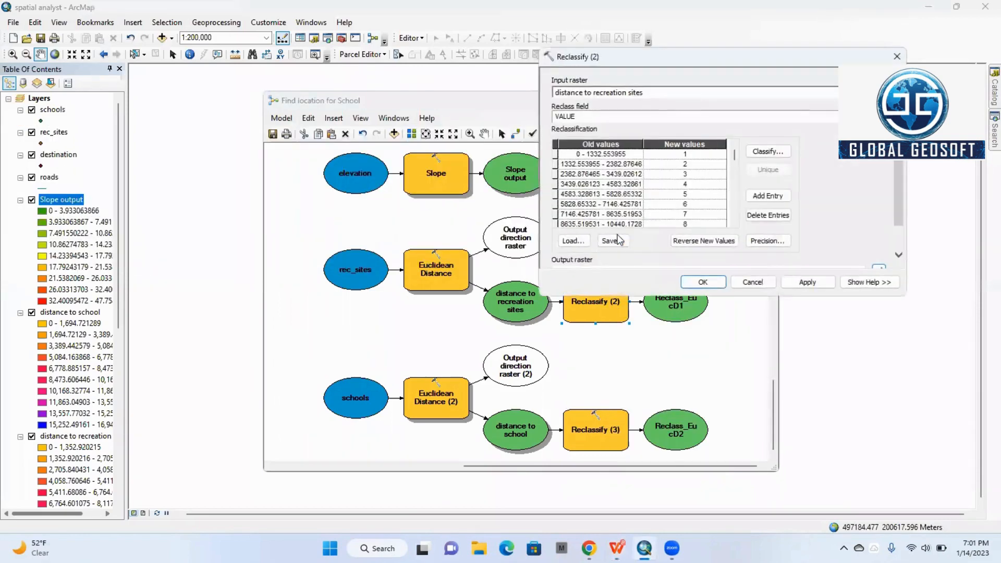
click(767, 152)
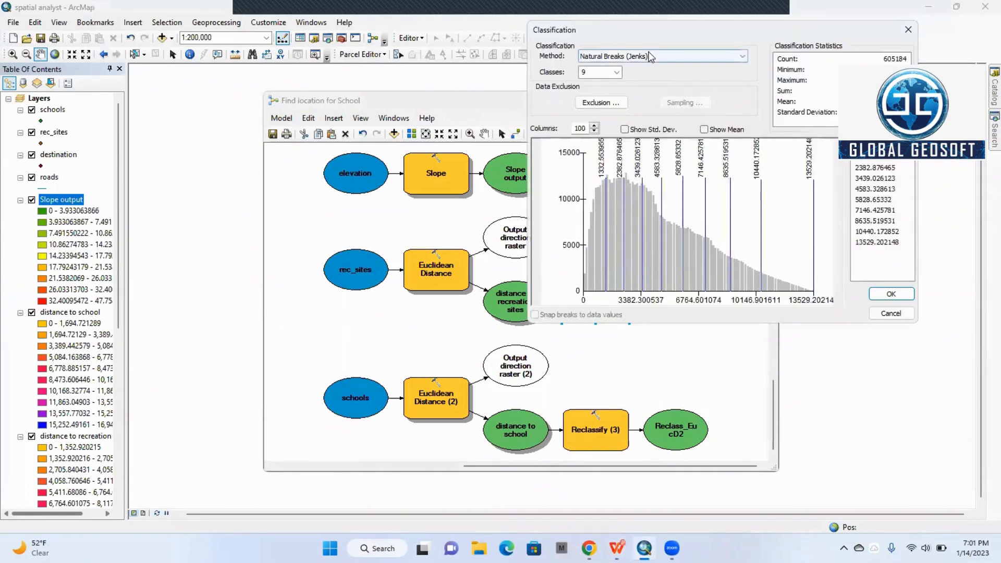
click(652, 58)
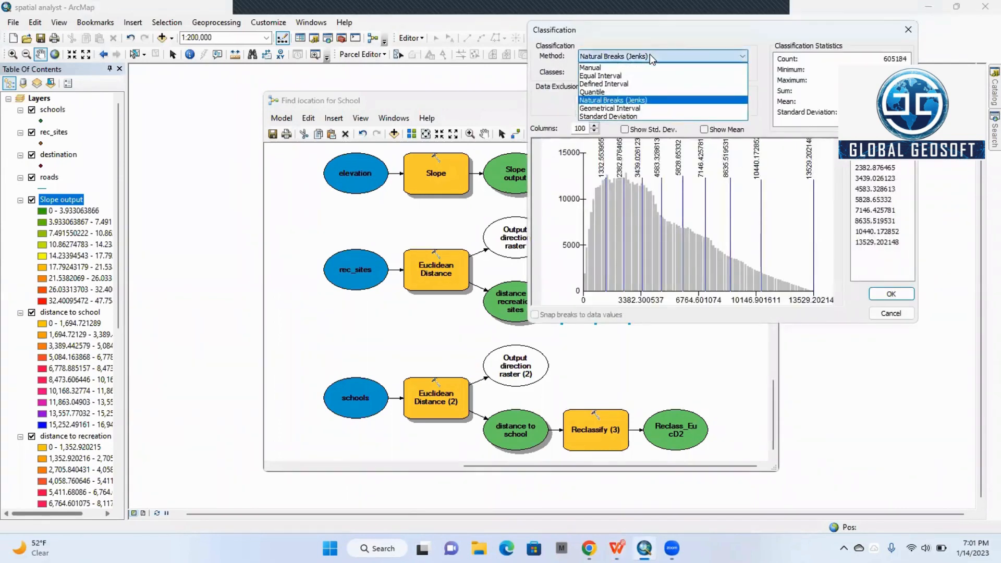
click(626, 76)
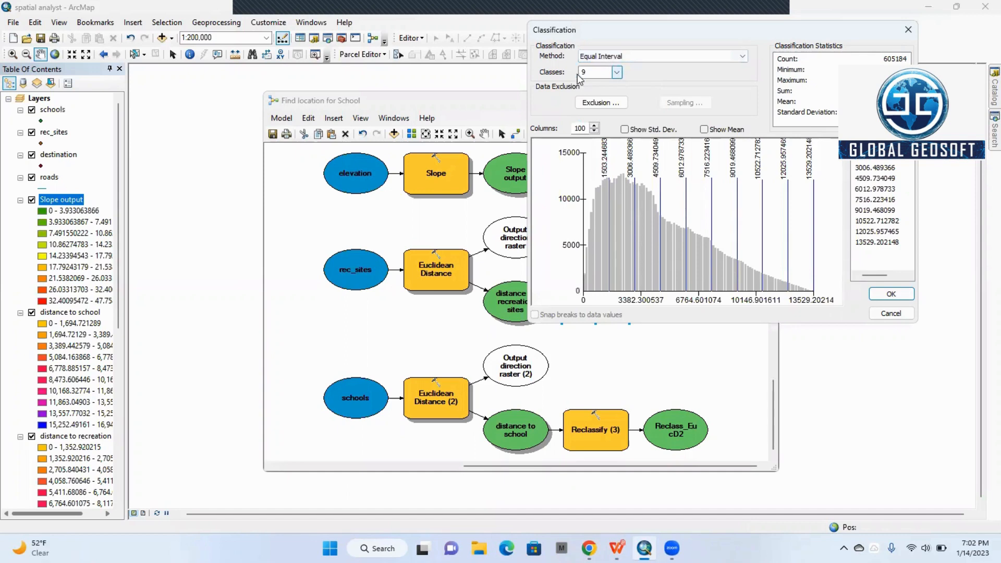
click(617, 73)
click(583, 141)
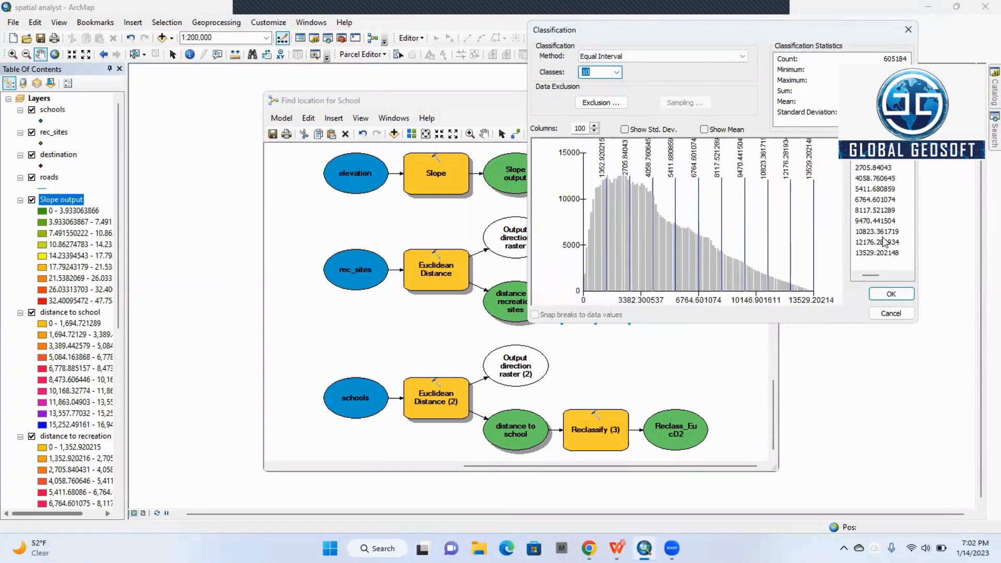
click(896, 295)
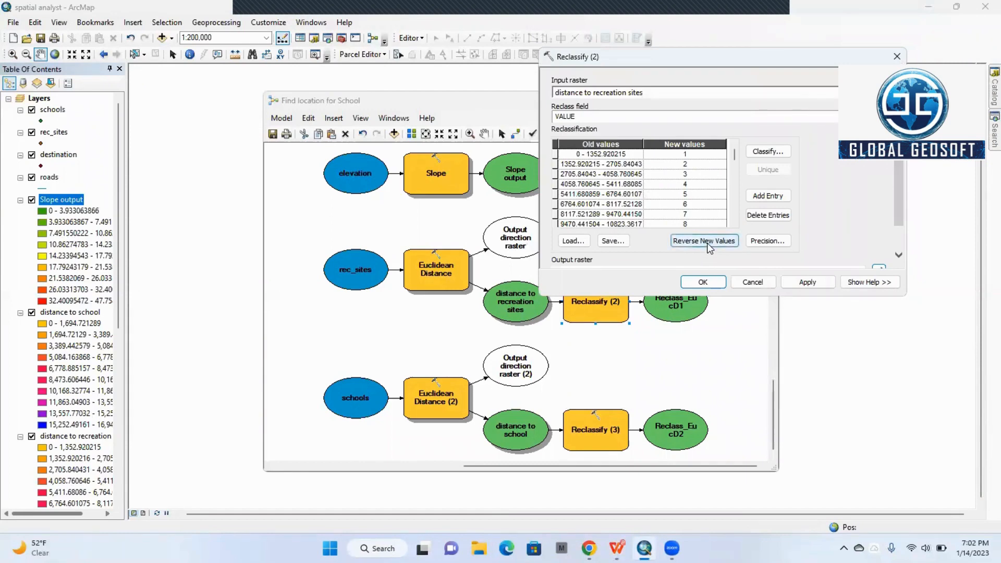
click(708, 245)
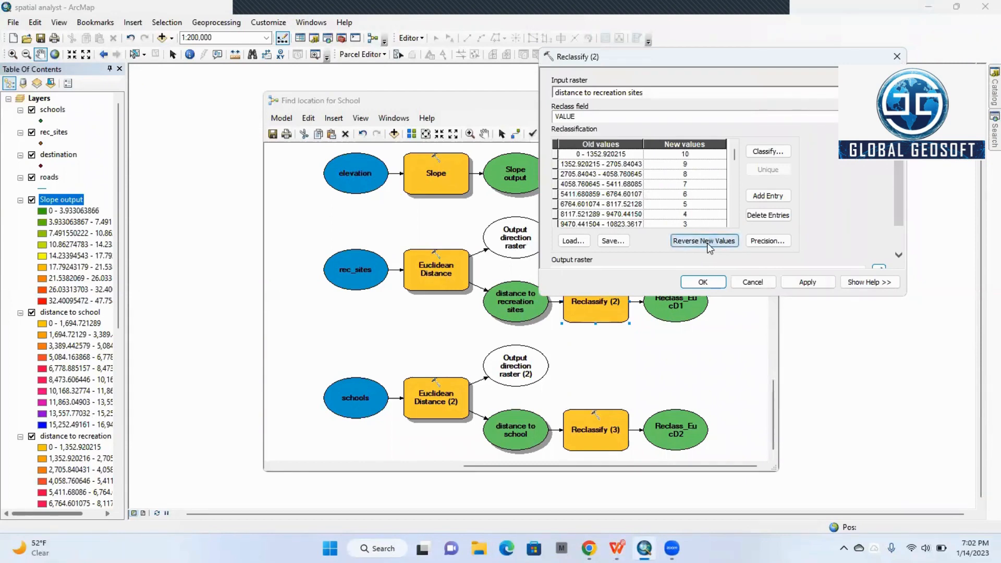
click(703, 282)
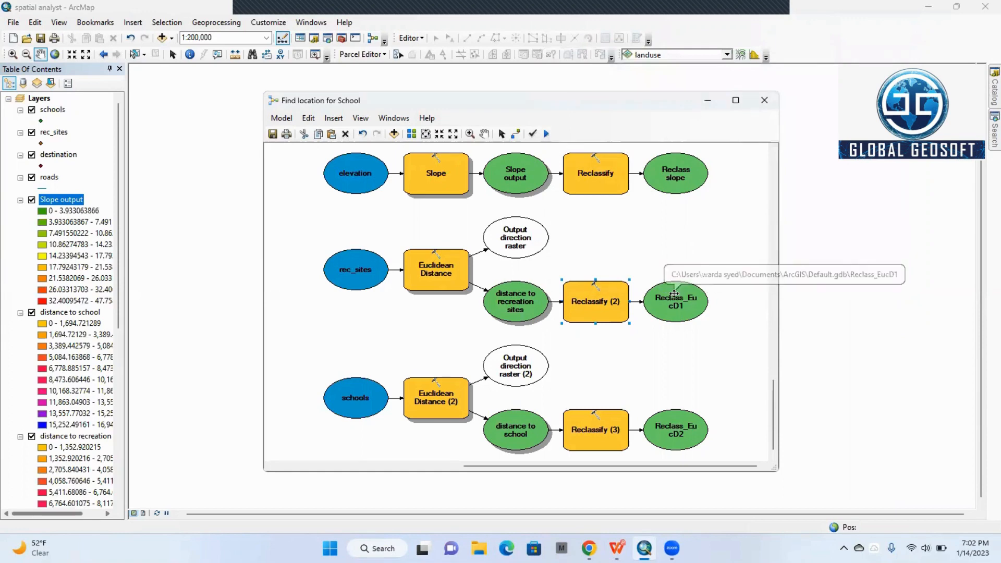
Step: Rename the output variable of Reclassify (2) to Reclass distance to recreation sites
right_click(677, 296)
click(712, 443)
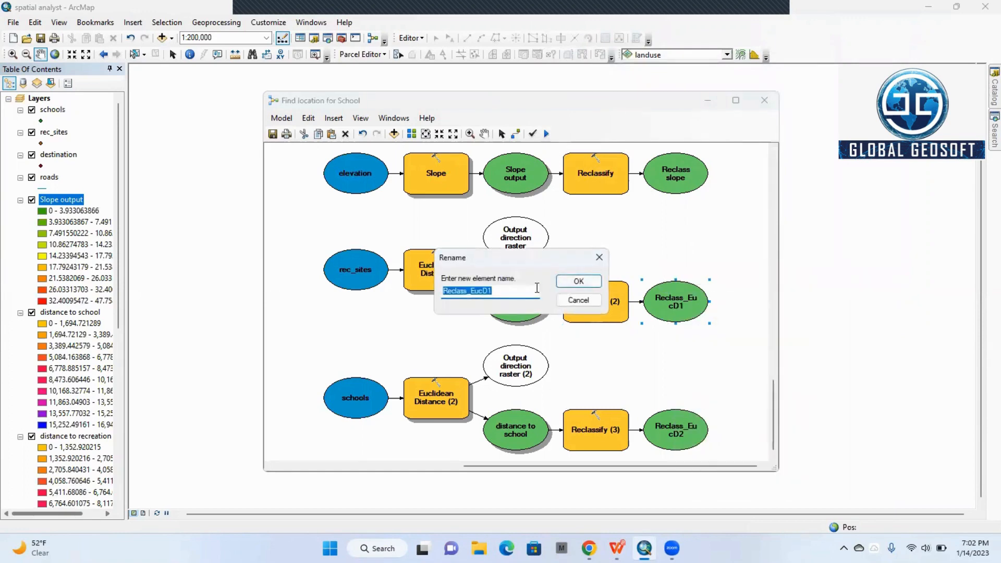
click(514, 296)
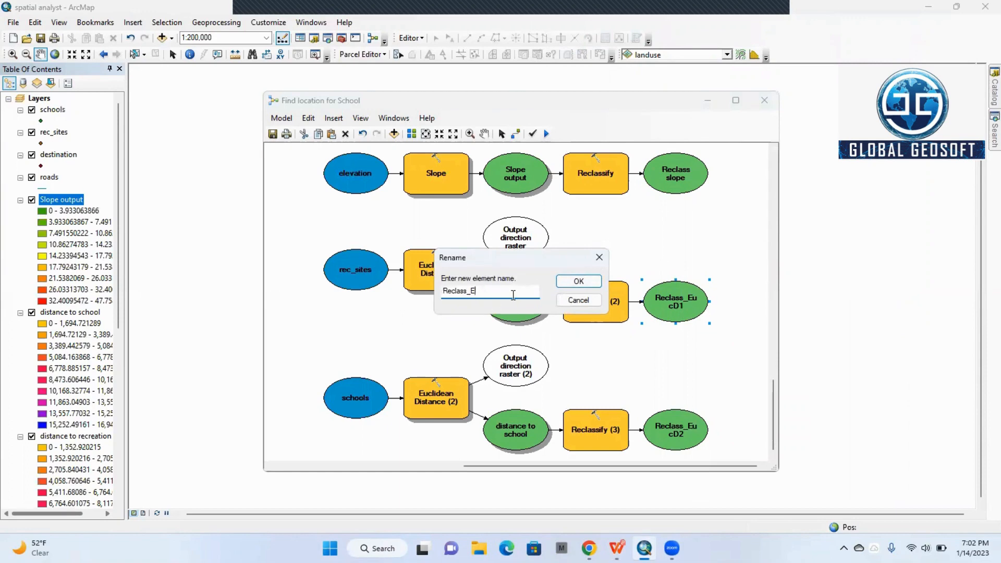
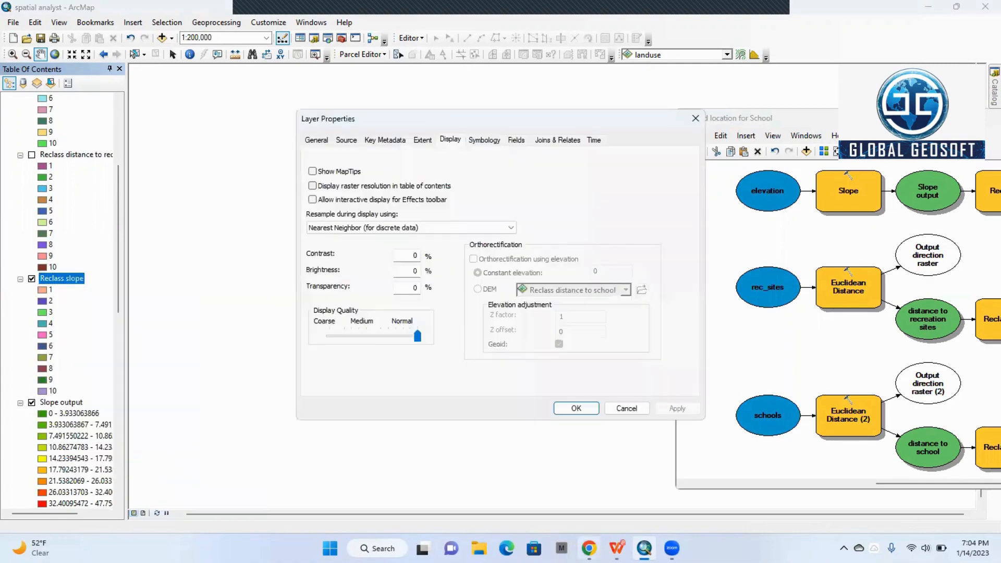
Step: Check the sample maps in spatial-analyst-tutorial.pdf, return to ArcMap, and apply a green-yellow-red color scheme to the Reclass slope layer
click(617, 549)
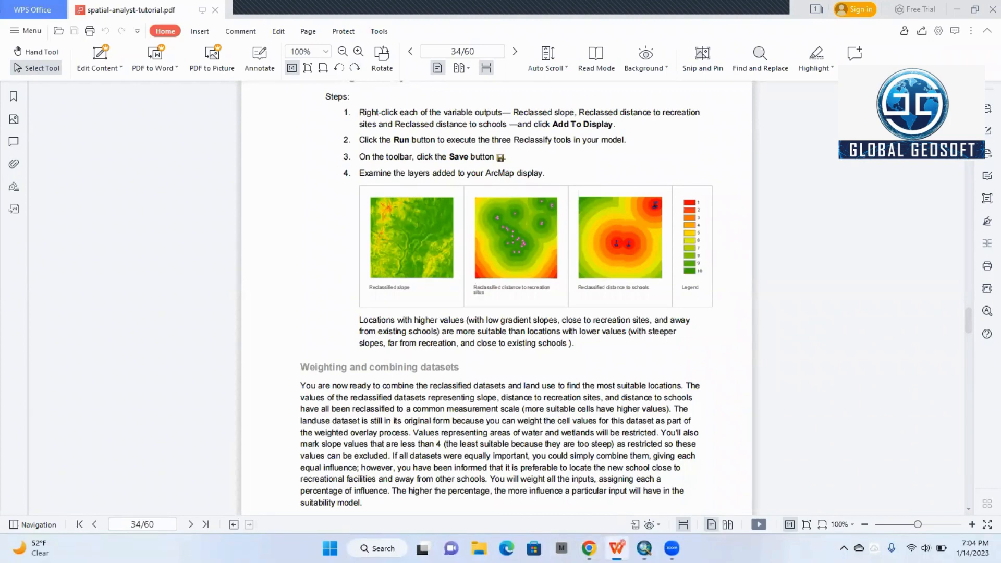
key(alt+Tab)
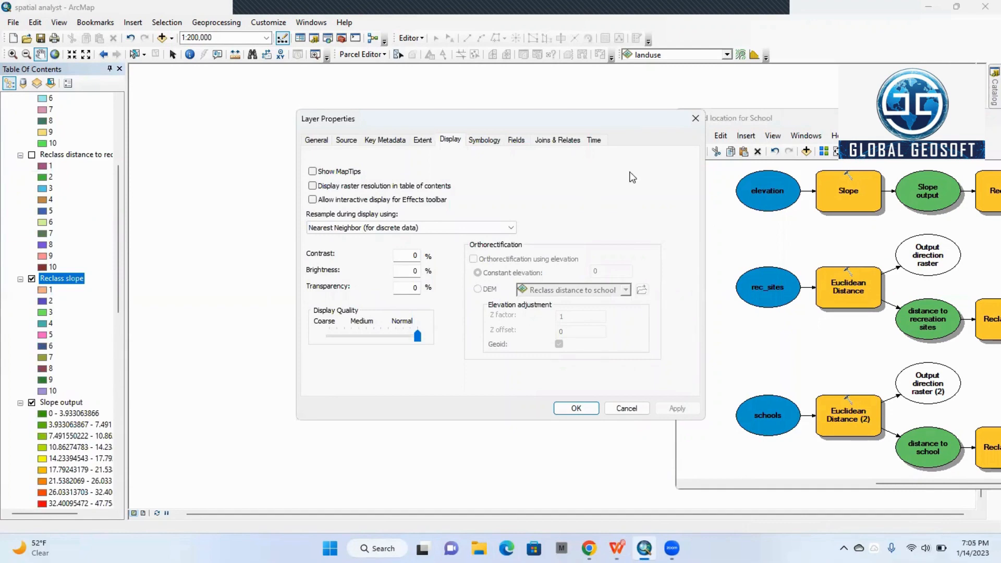
drag(551, 137, 643, 270)
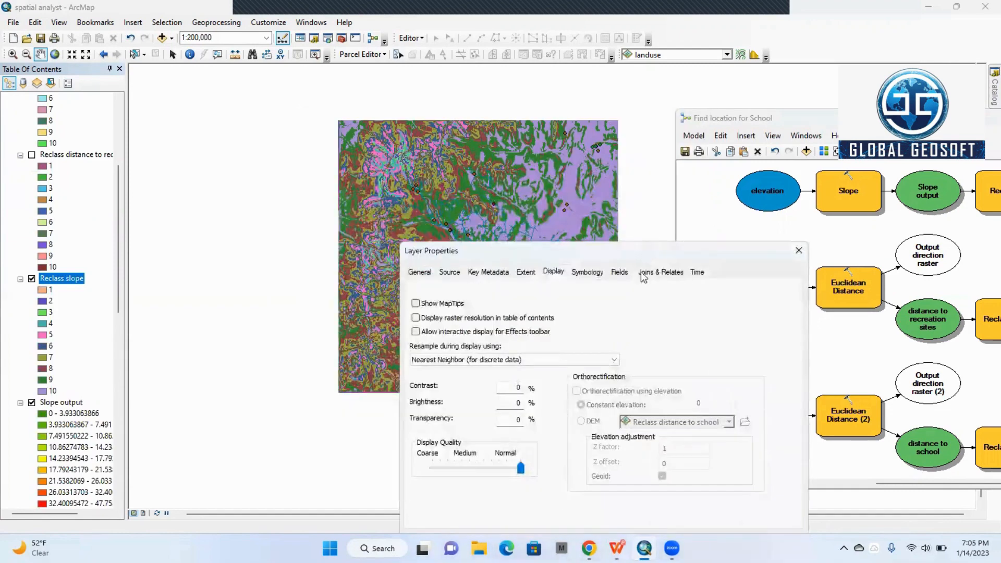
click(586, 272)
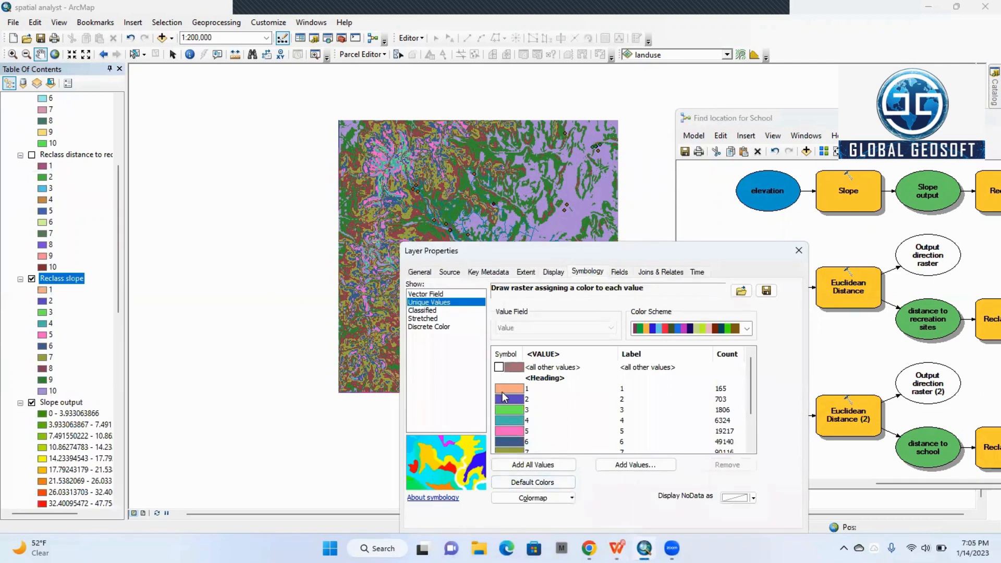
click(749, 330)
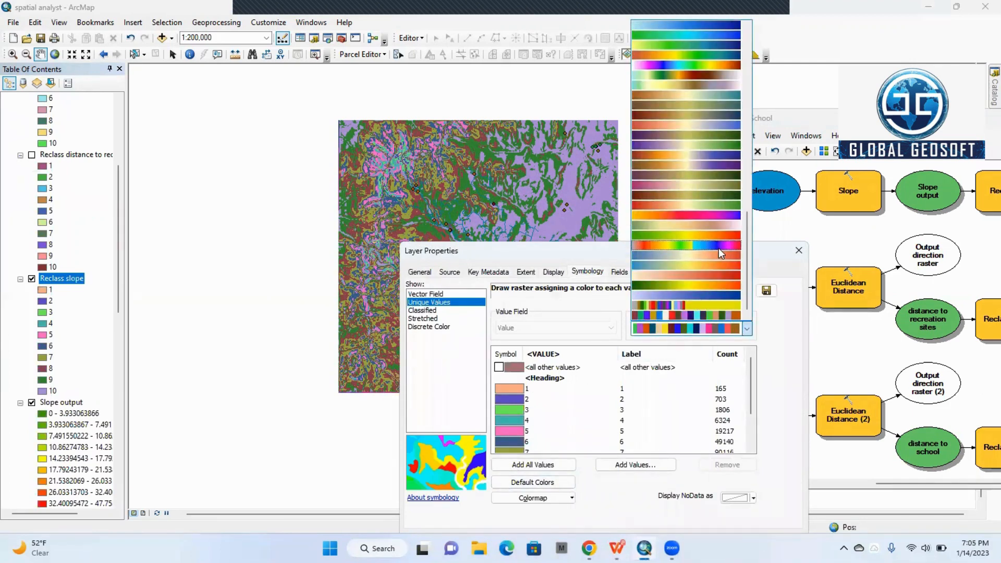
click(723, 238)
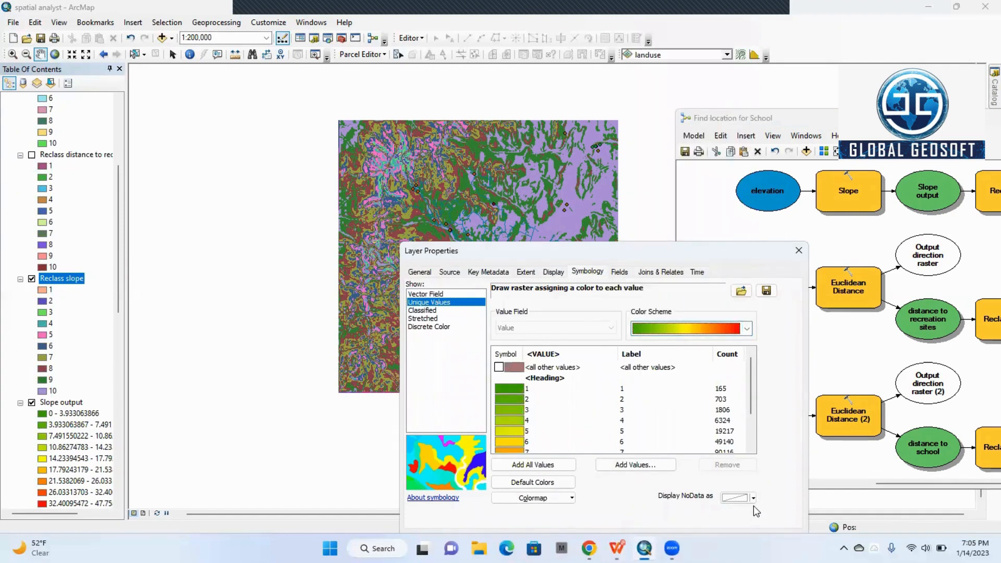
drag(728, 253, 777, 110)
click(834, 402)
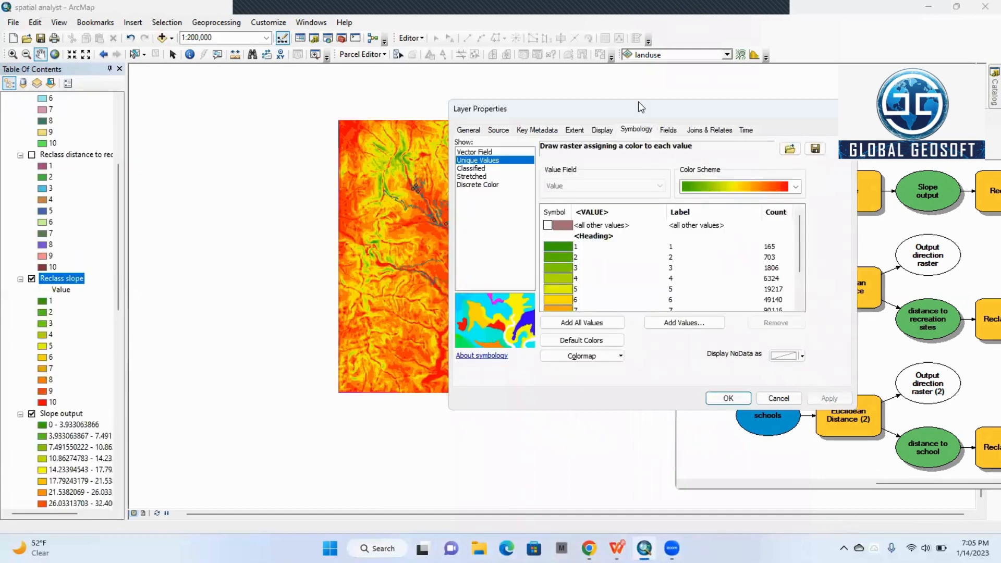
Step: Change the Reclass slope color scheme to the darker green-yellow-red ramp, apply it, and close the layer properties
drag(641, 106, 699, 154)
click(826, 233)
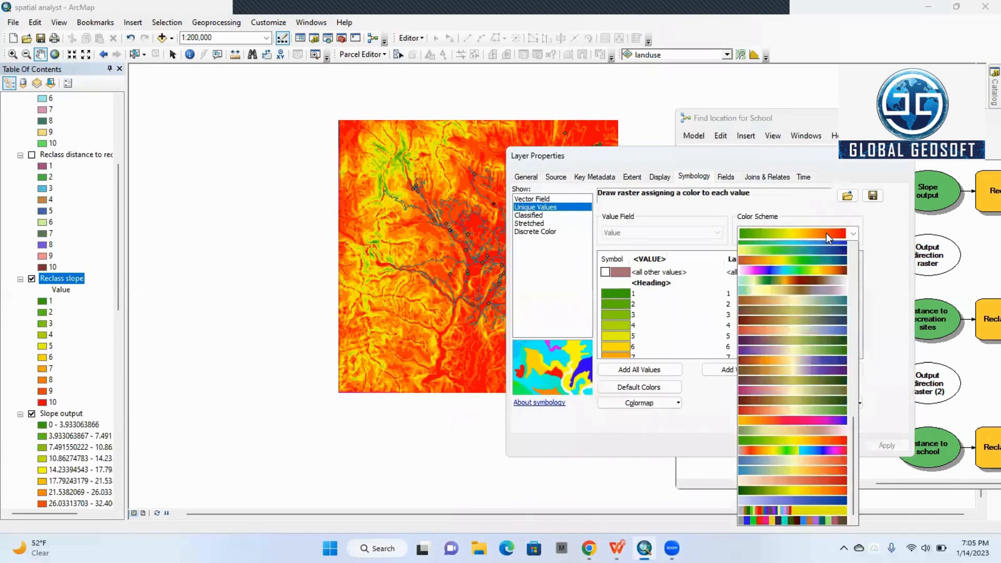
click(822, 502)
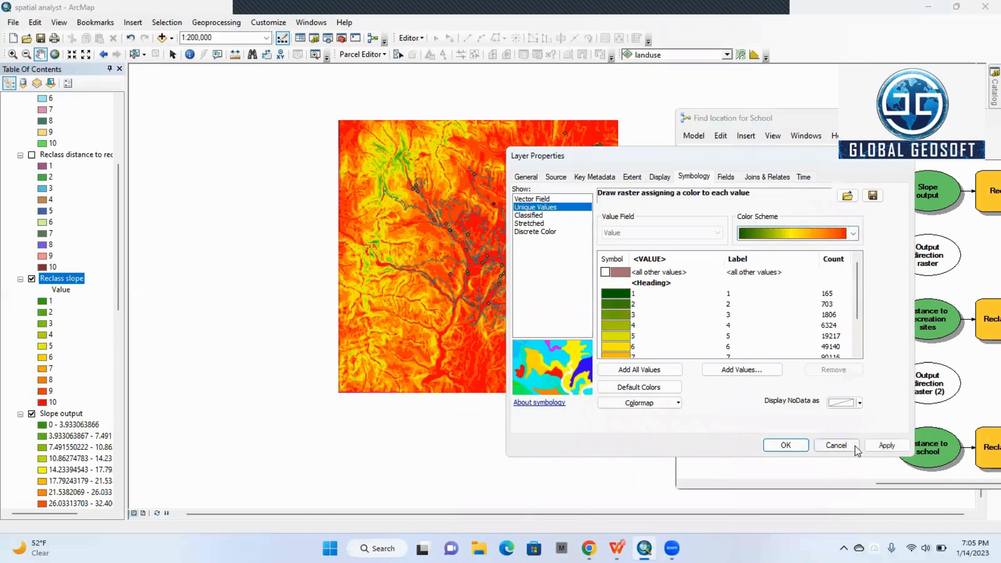
click(883, 446)
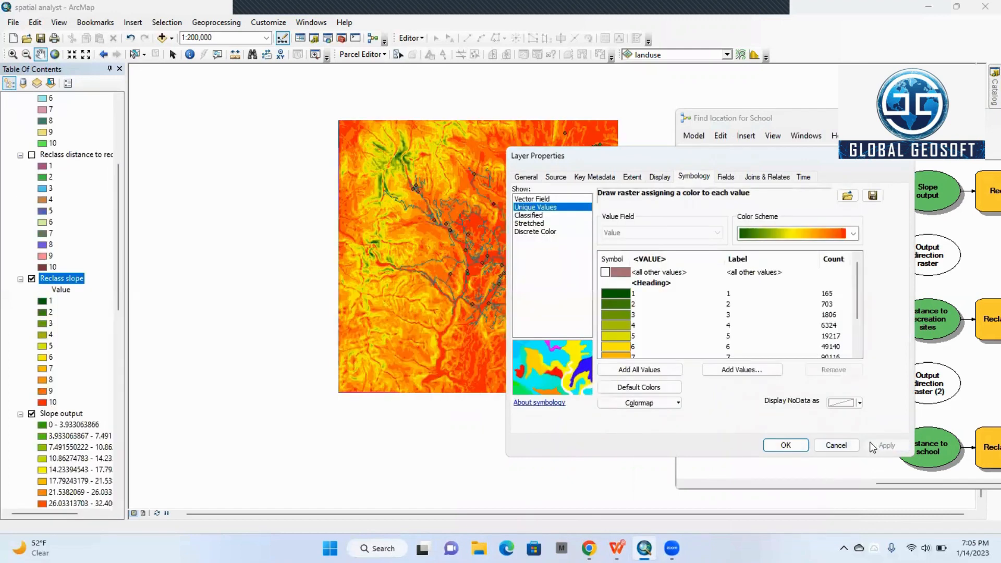
click(828, 237)
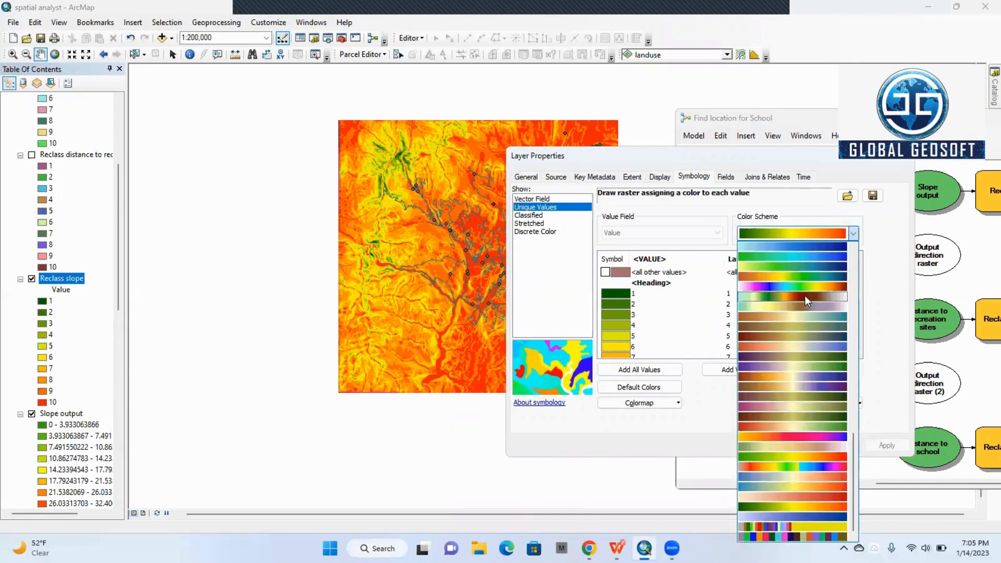
click(809, 233)
click(818, 235)
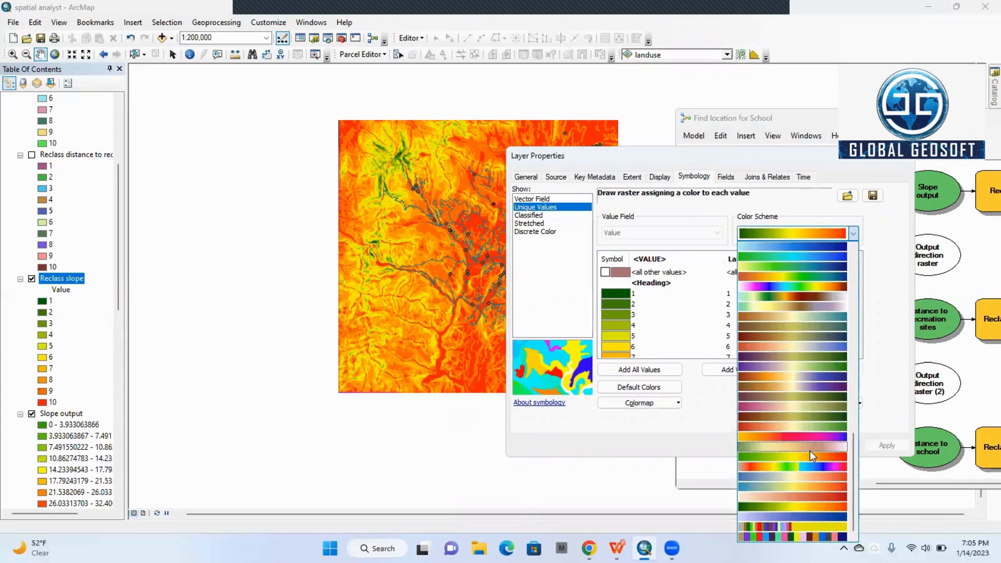
click(818, 505)
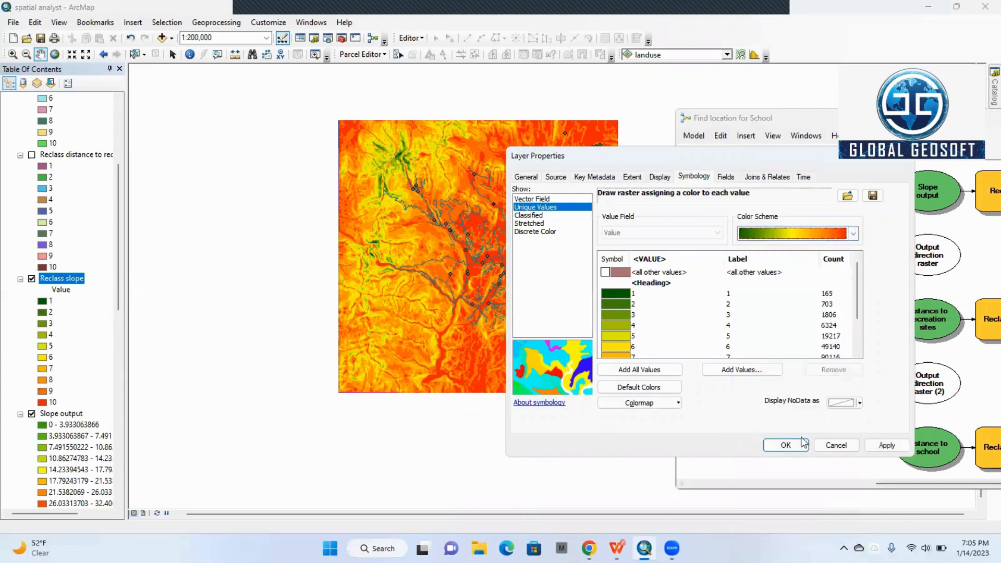
click(885, 445)
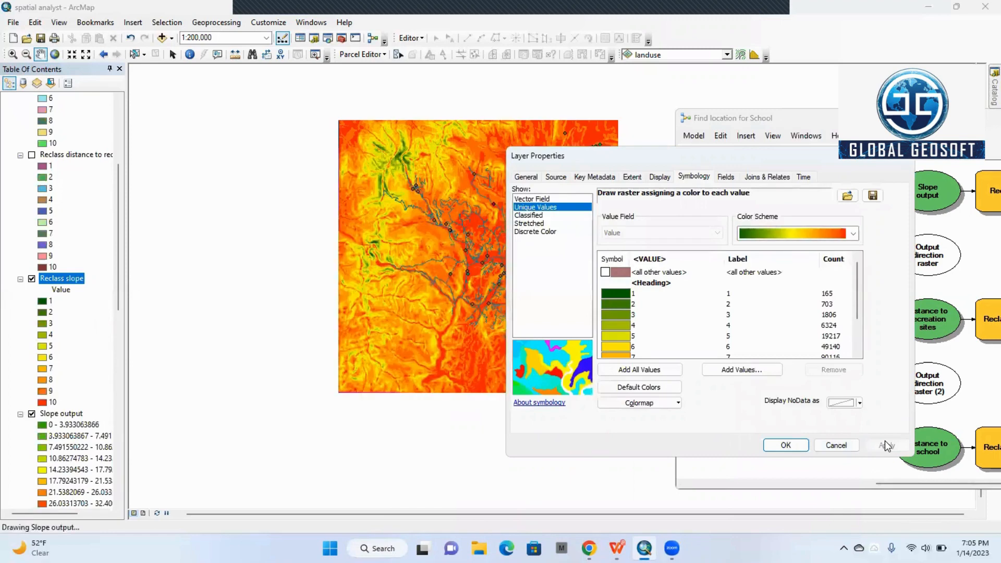
click(792, 447)
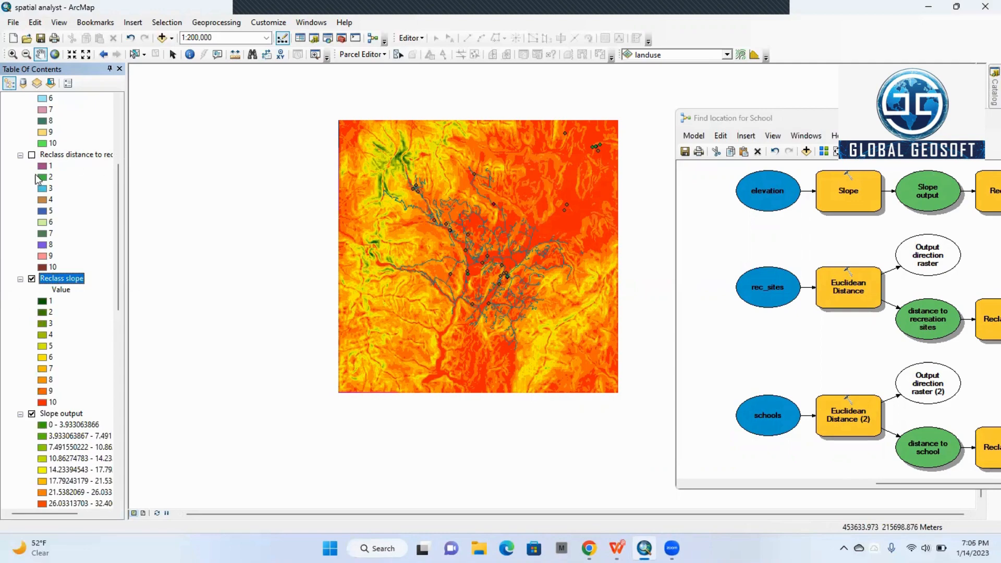
Step: Turn on and select the Reclass distance to recreation sites layer
scroll(41, 183, up, 3)
click(32, 256)
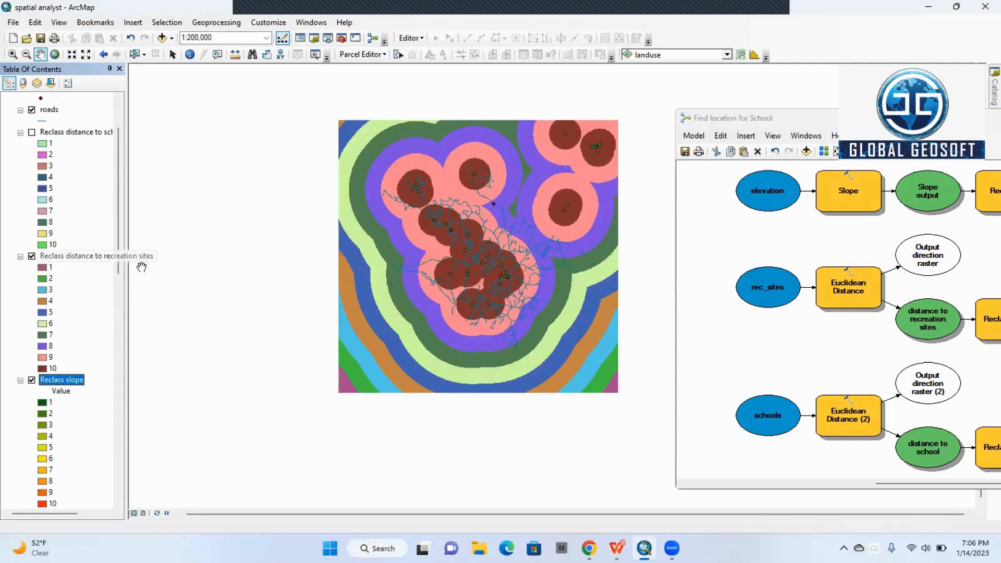
click(79, 258)
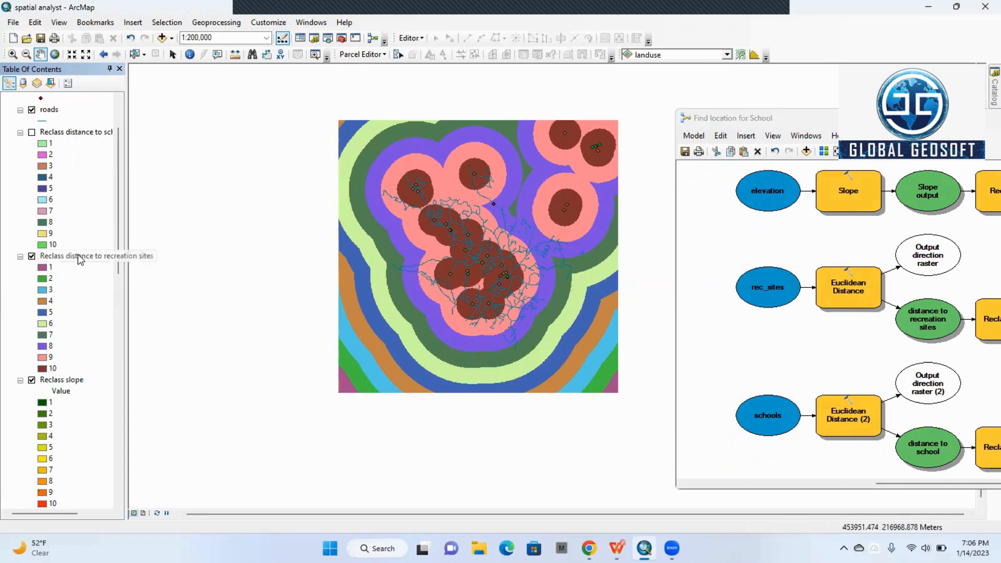
Step: Apply the green-yellow-red color scheme to the unique values of Reclass distance to recreation sites
right_click(80, 258)
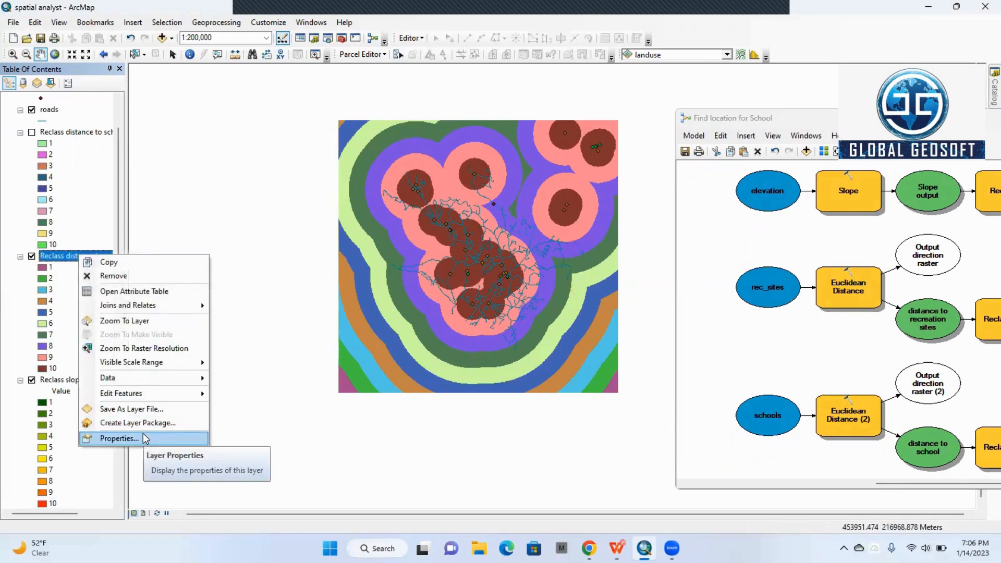
click(119, 438)
scroll(631, 209, down, 2)
scroll(453, 301, down, 2)
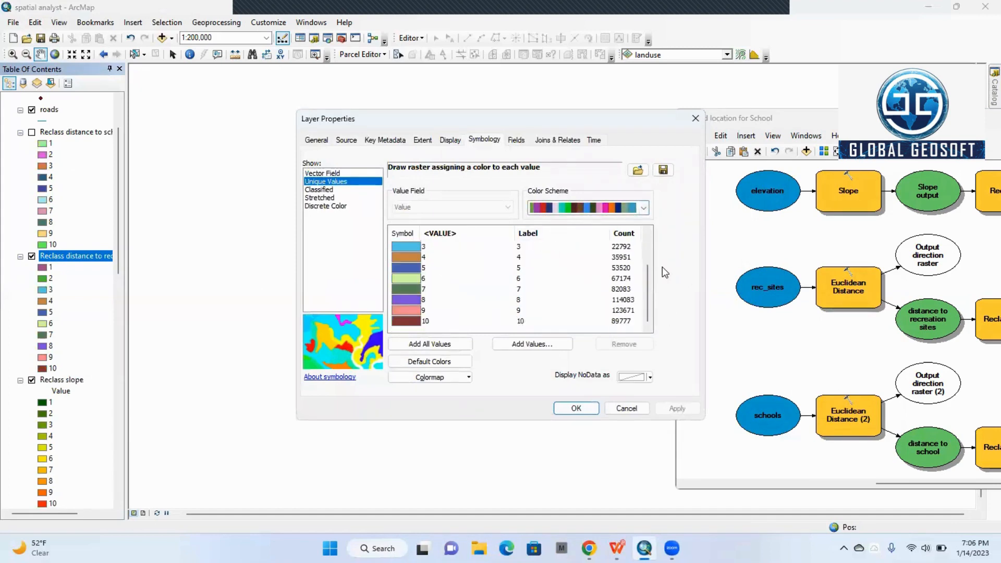
click(644, 208)
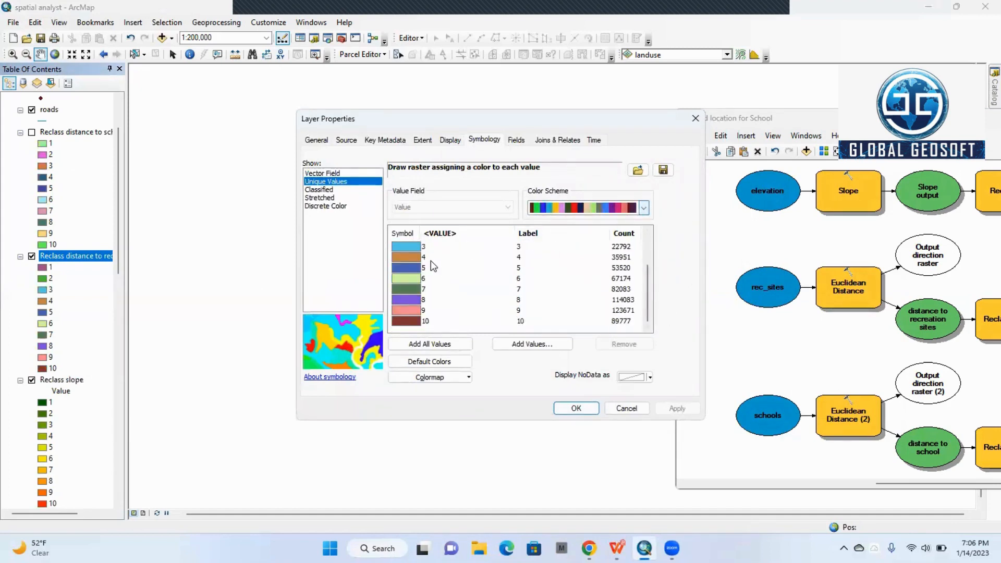
click(644, 208)
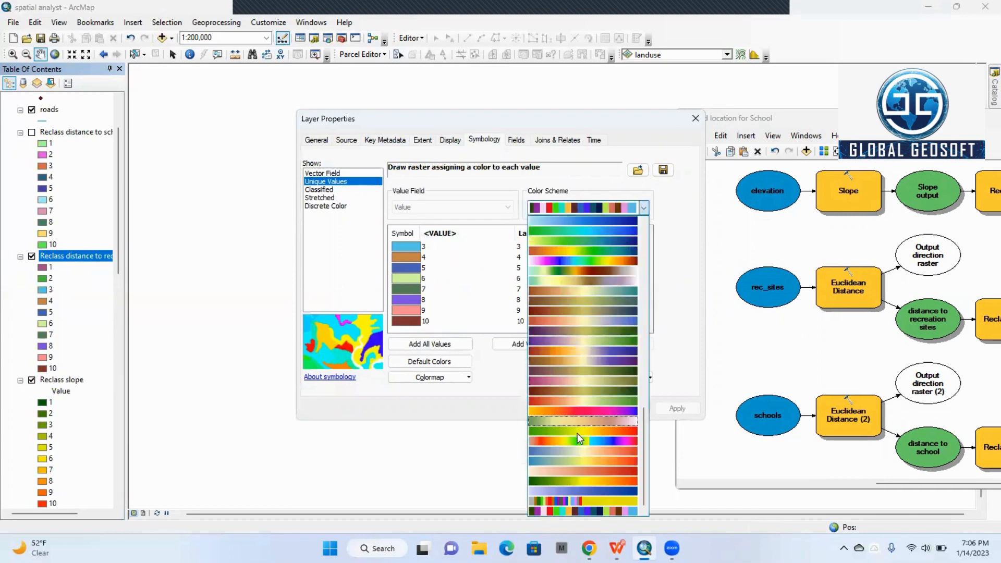
click(580, 430)
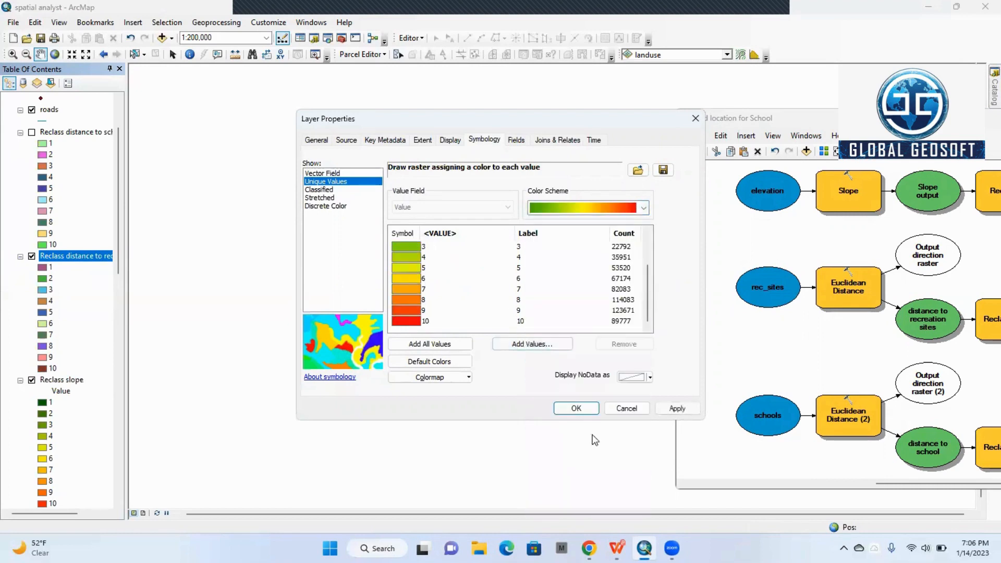
click(678, 408)
drag(505, 117, 822, 236)
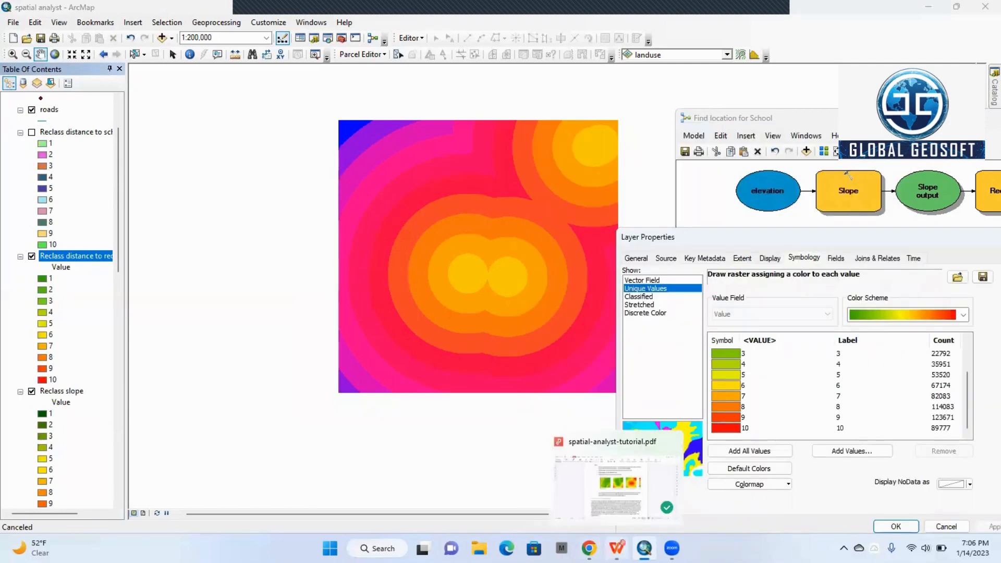
Step: Compare the class colors with the reclassified maps and legend in spatial-analyst-tutorial.pdf, and return to ArcMap
click(617, 548)
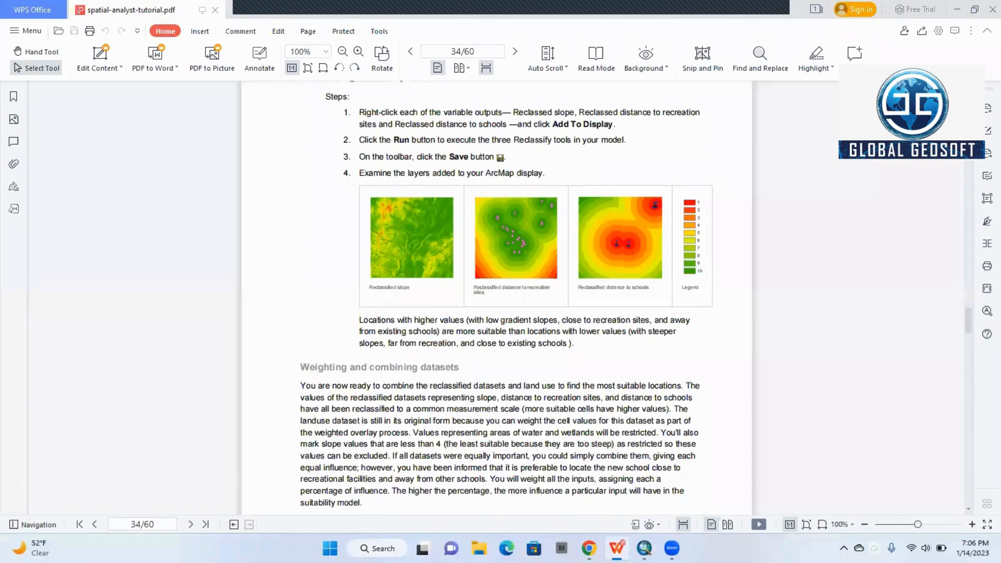
click(644, 548)
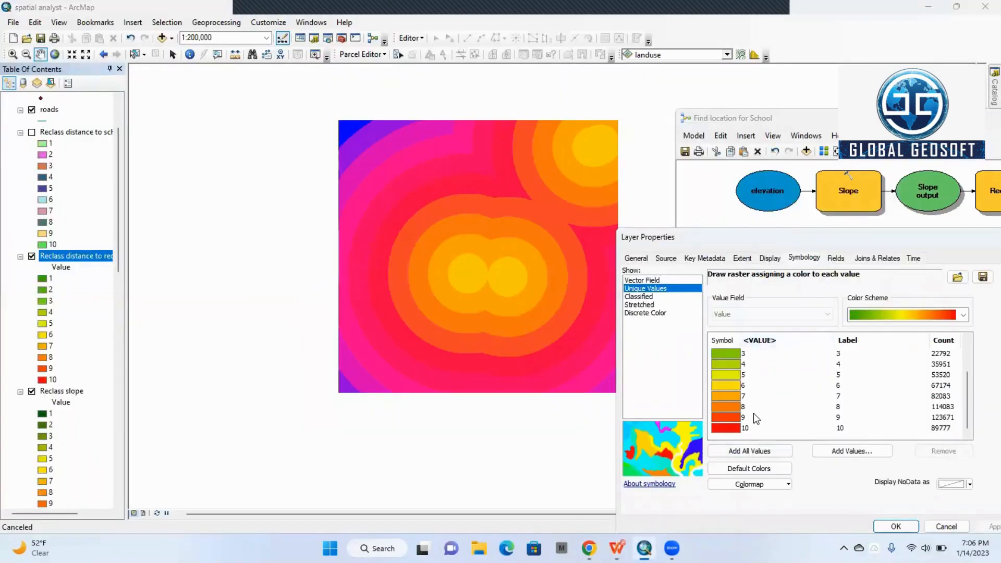
click(621, 540)
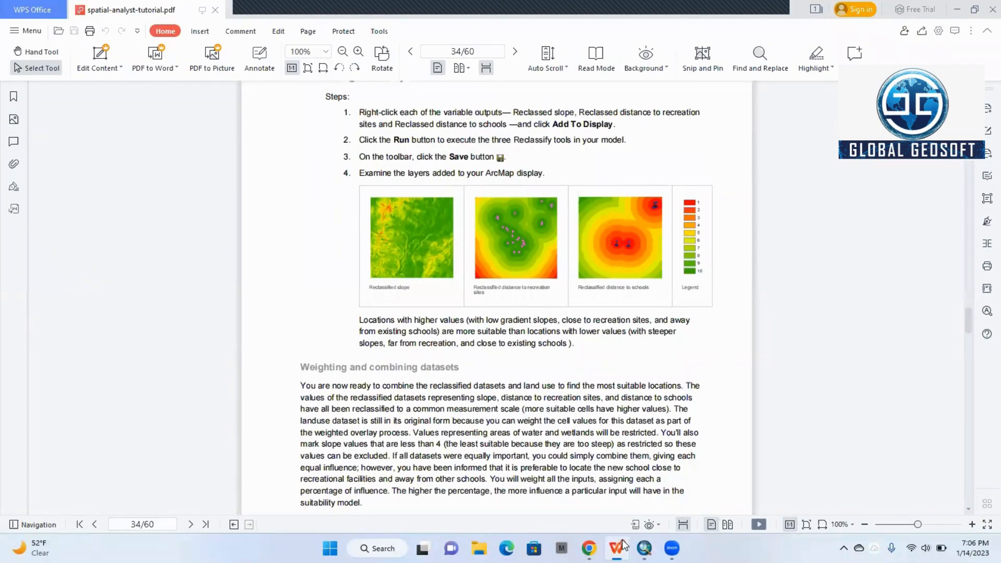
click(622, 539)
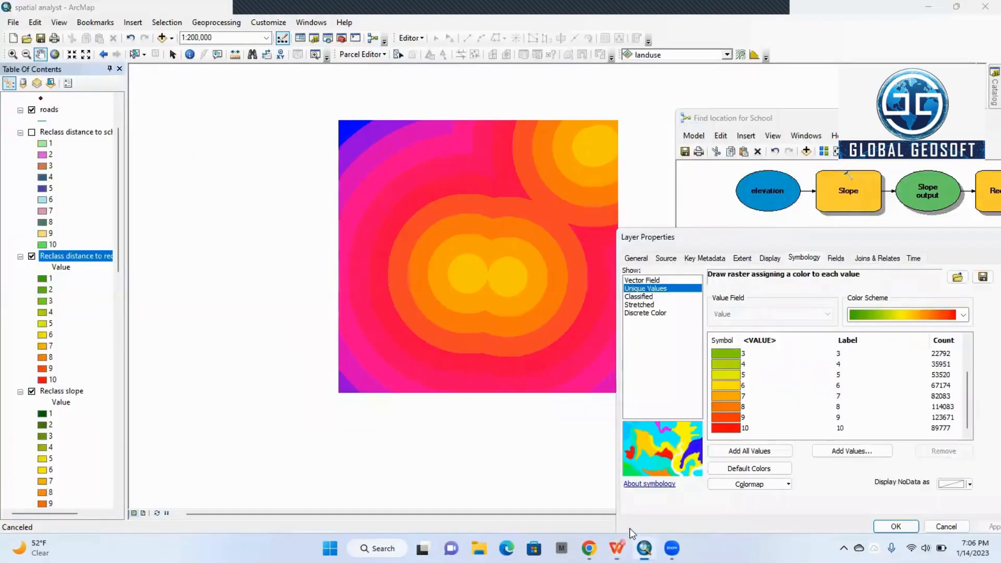
Step: Recolor class 10 green and class 1 red in the Reclass distance to recreation sites symbology, and apply the change
click(733, 429)
click(732, 429)
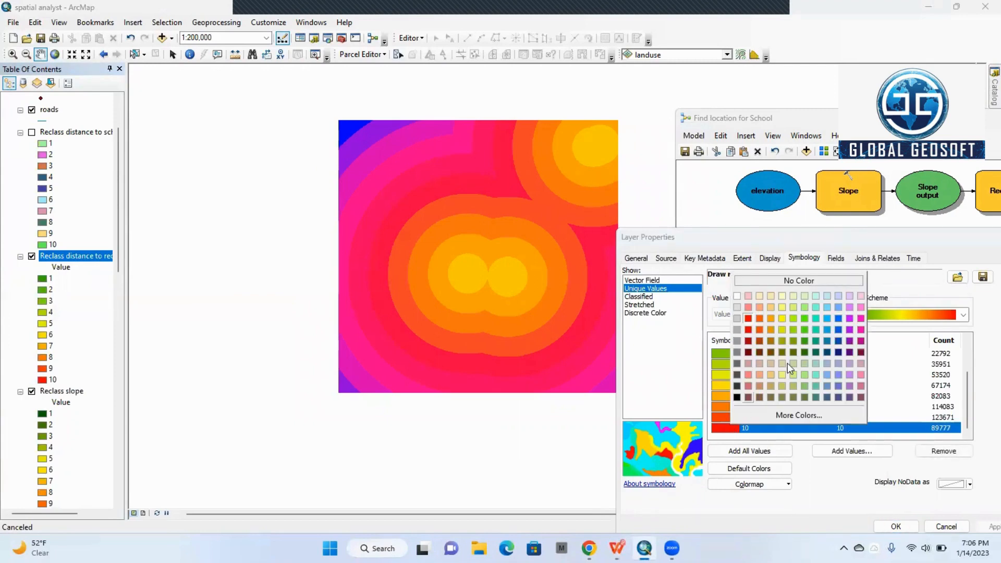
click(806, 340)
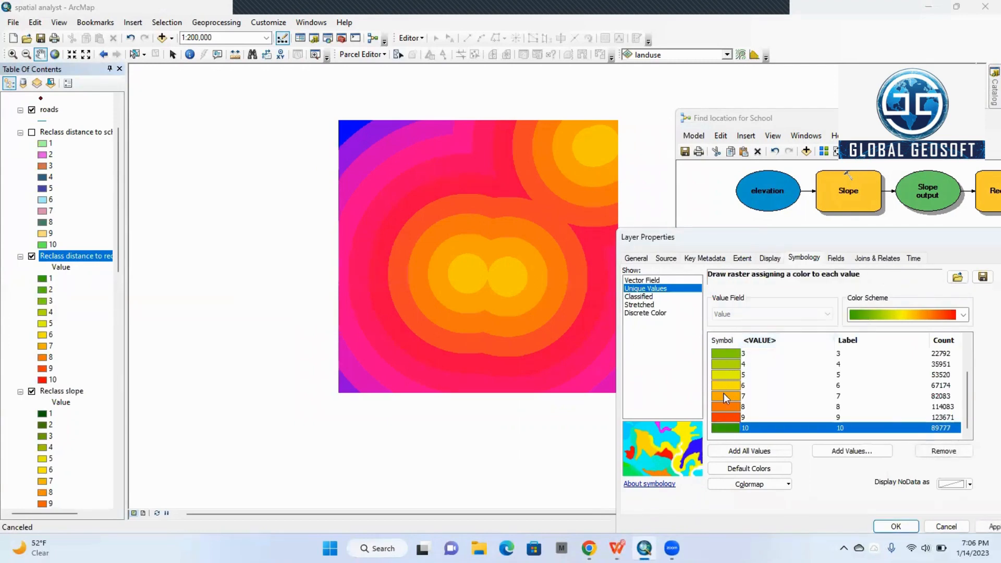
scroll(724, 393, up, 2)
click(730, 374)
click(730, 374)
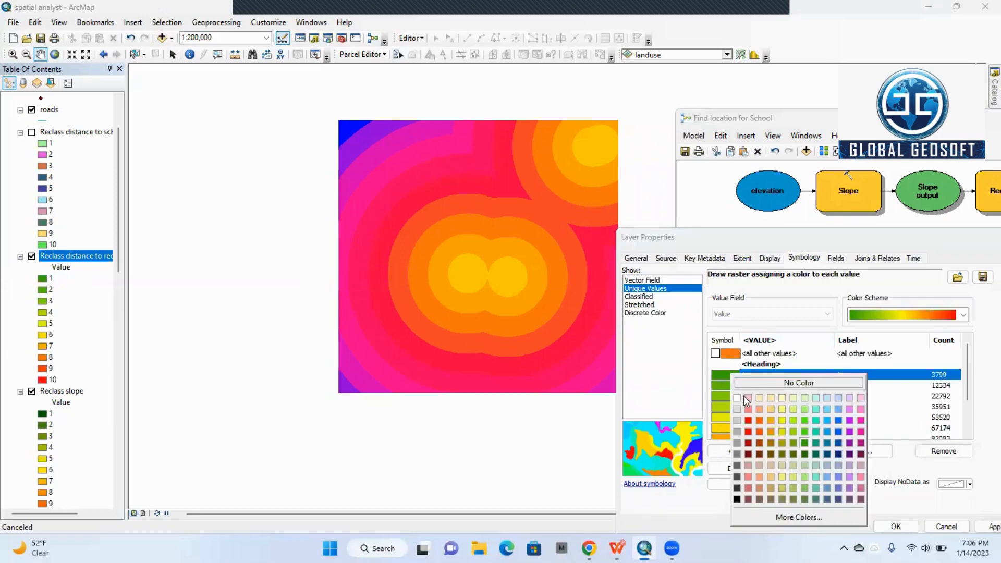
click(746, 418)
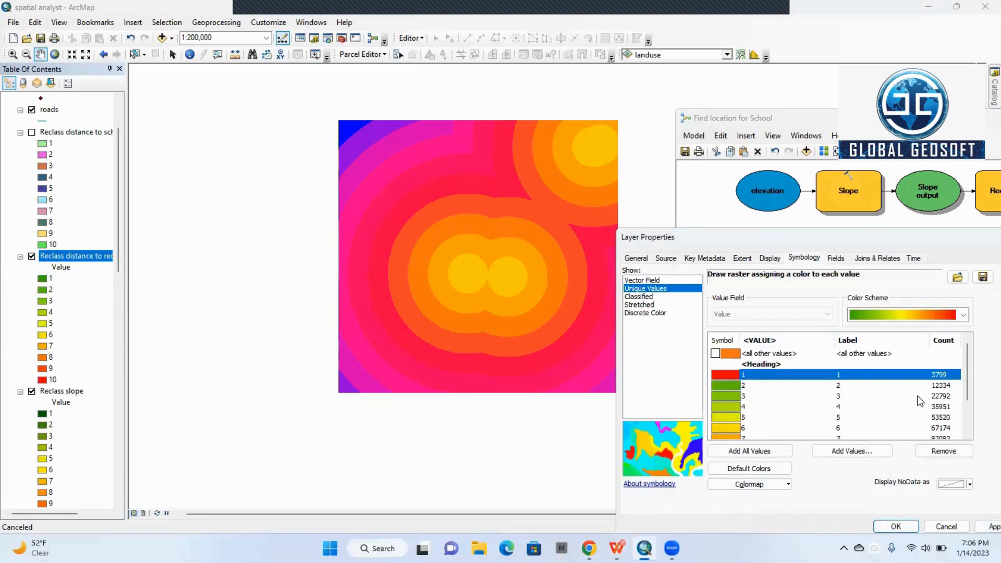
scroll(926, 420, down, 2)
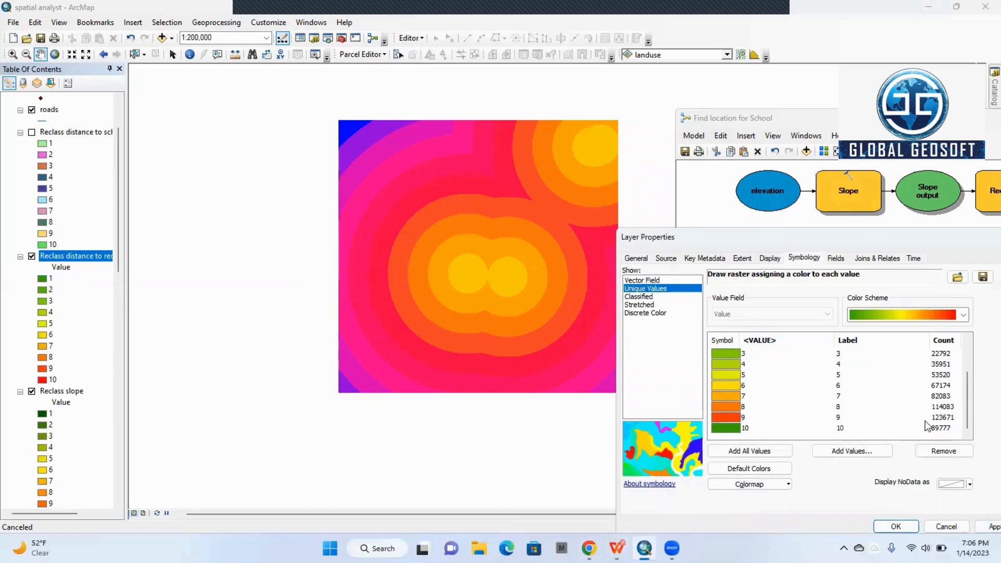
click(986, 526)
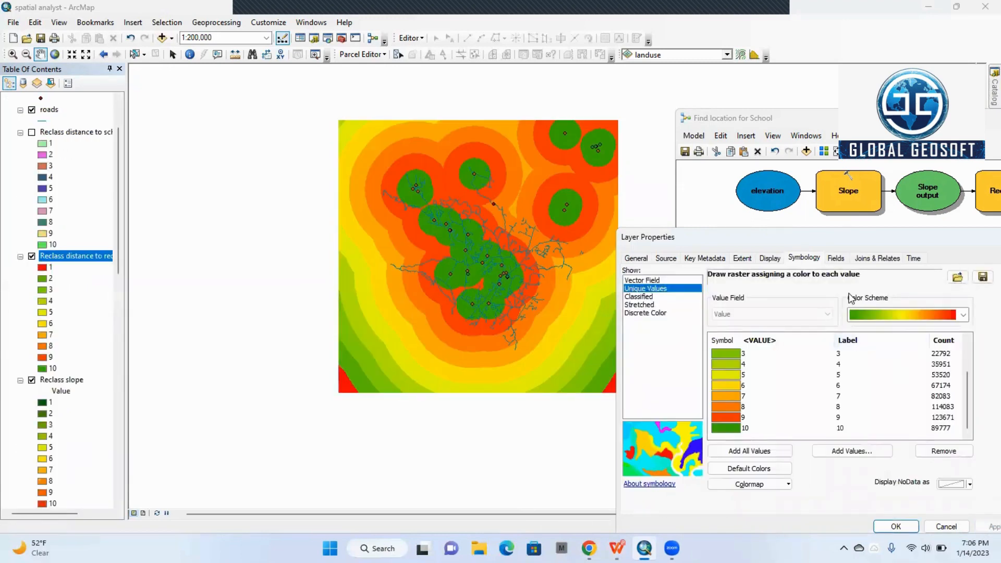
Step: Change the Reclass distance to recreation sites color scheme to the darker green-yellow-red ramp, apply it, and close the layer properties
drag(788, 238, 654, 360)
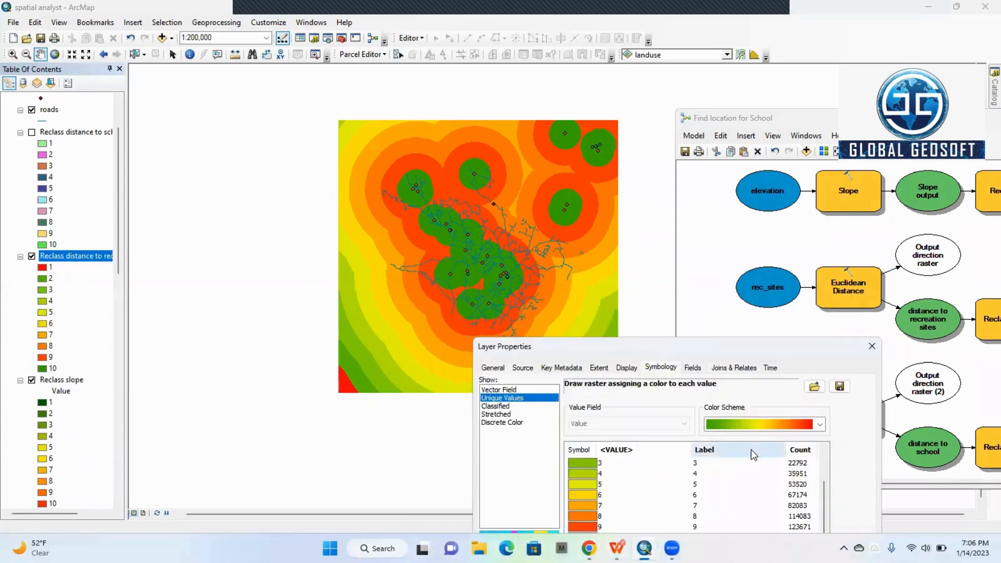
click(773, 424)
click(779, 385)
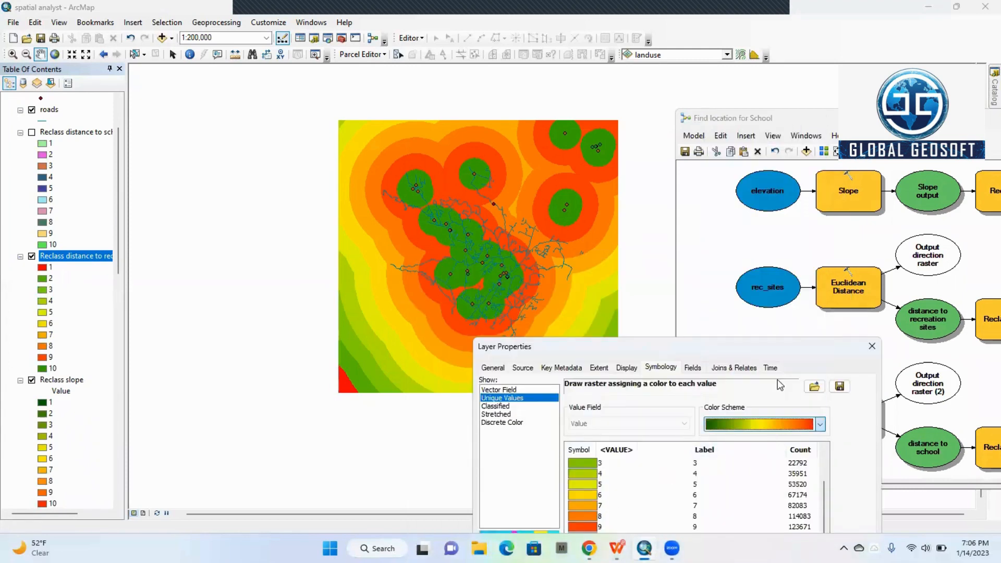
drag(699, 347, 702, 144)
click(857, 434)
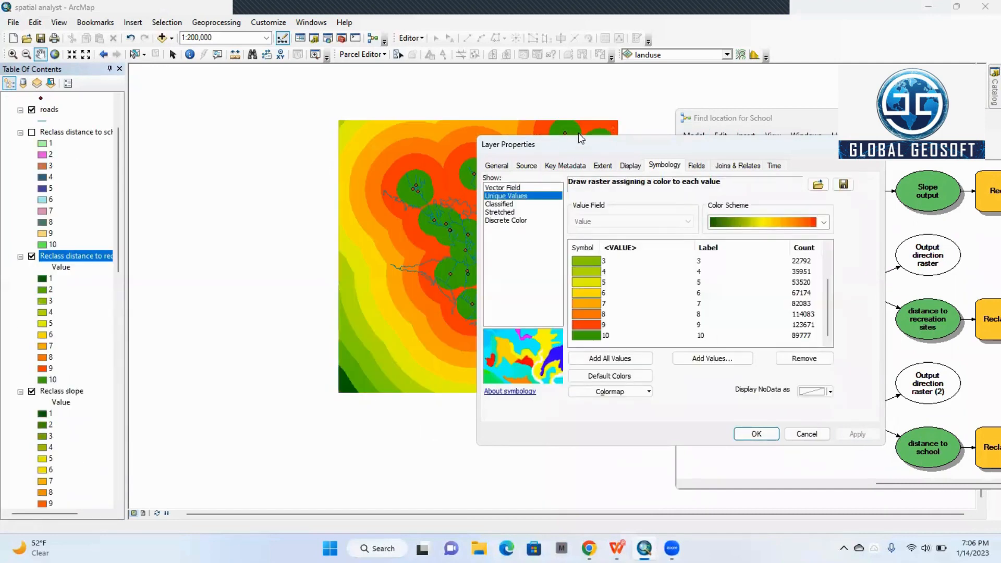
drag(590, 149, 123, 341)
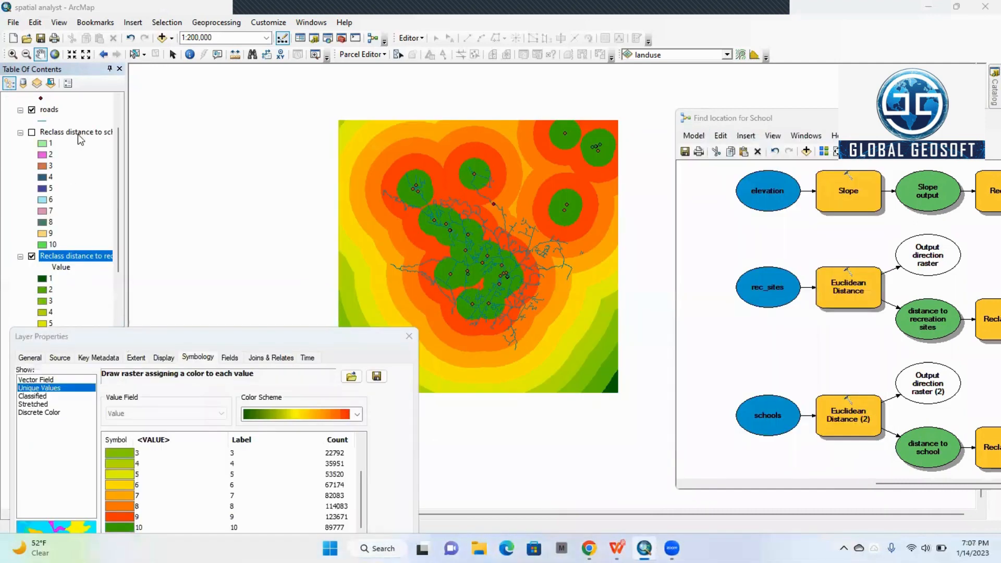
drag(310, 338, 626, 87)
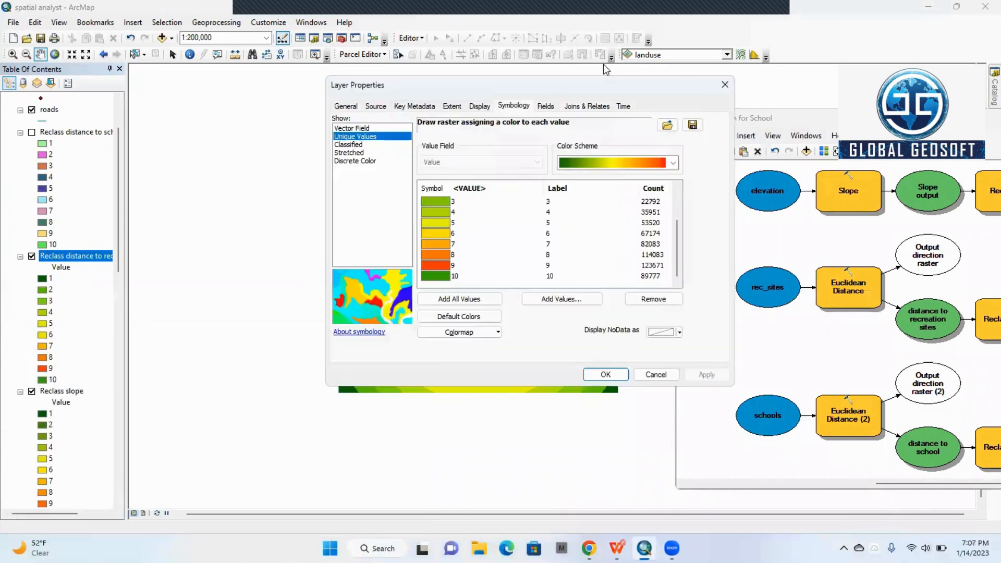
click(652, 374)
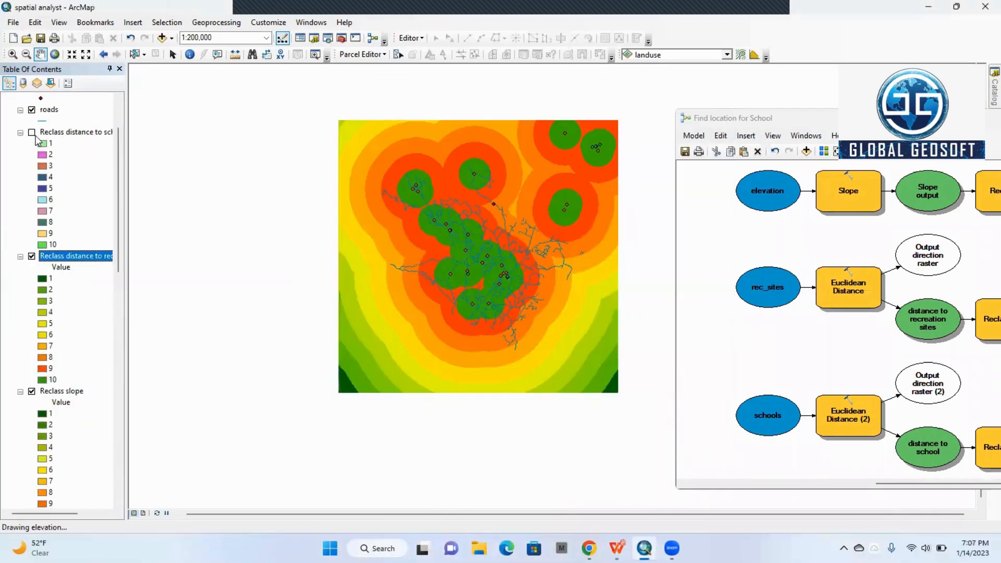
Step: Turn on the Reclass distance to school layer and reposition the Find location for School model window so all its chains are visible
drag(532, 223, 467, 257)
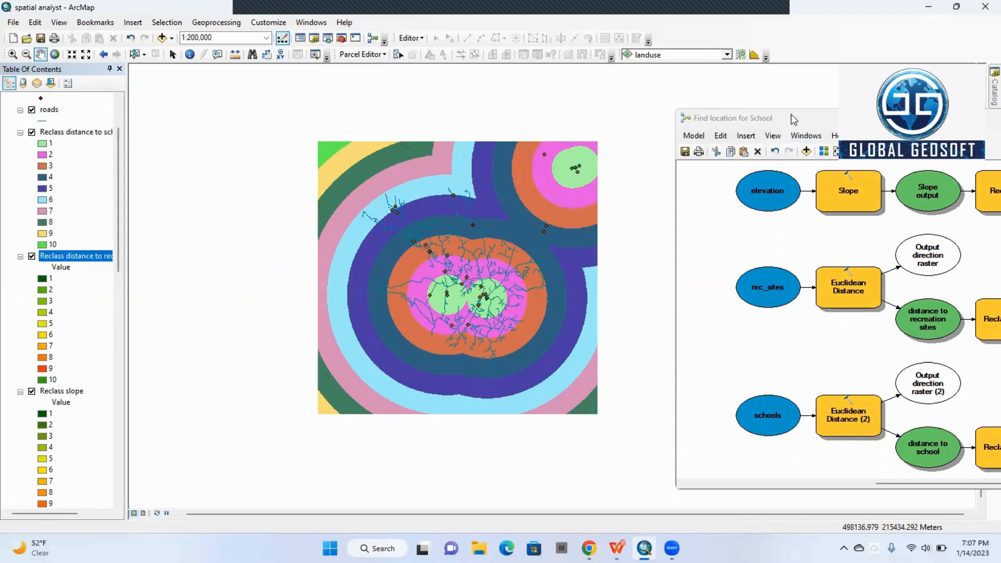
drag(790, 114, 387, 304)
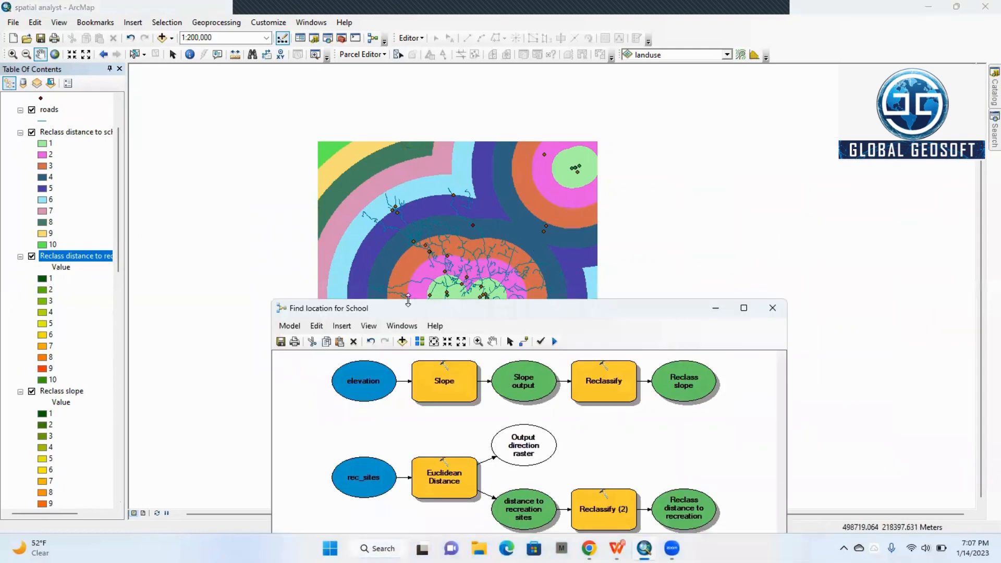
drag(464, 312, 482, 100)
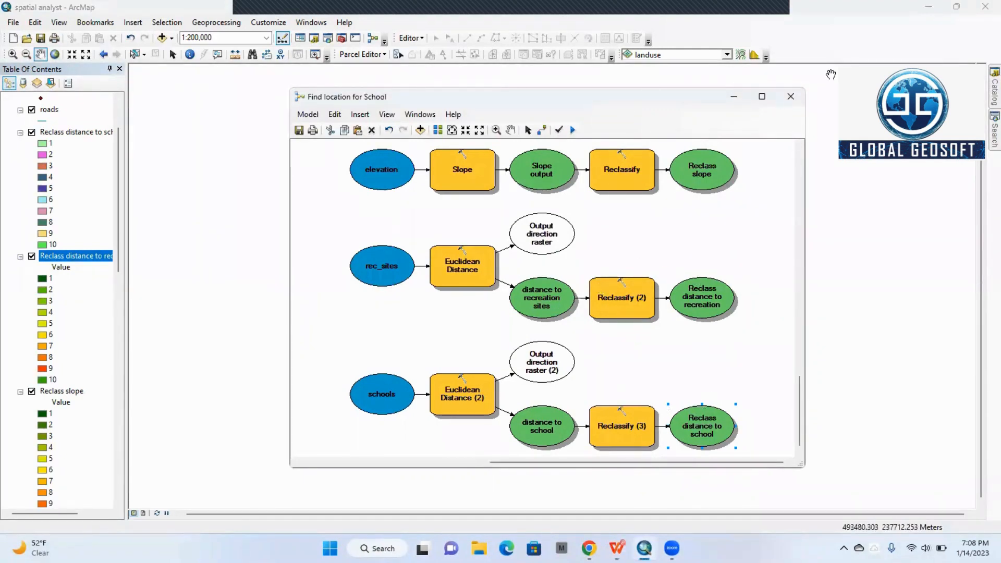
Step: Add the Weighted Overlay tool from the Spatial Analyst Overlay toolset to the model, beside Reclass distance to recreation
click(341, 43)
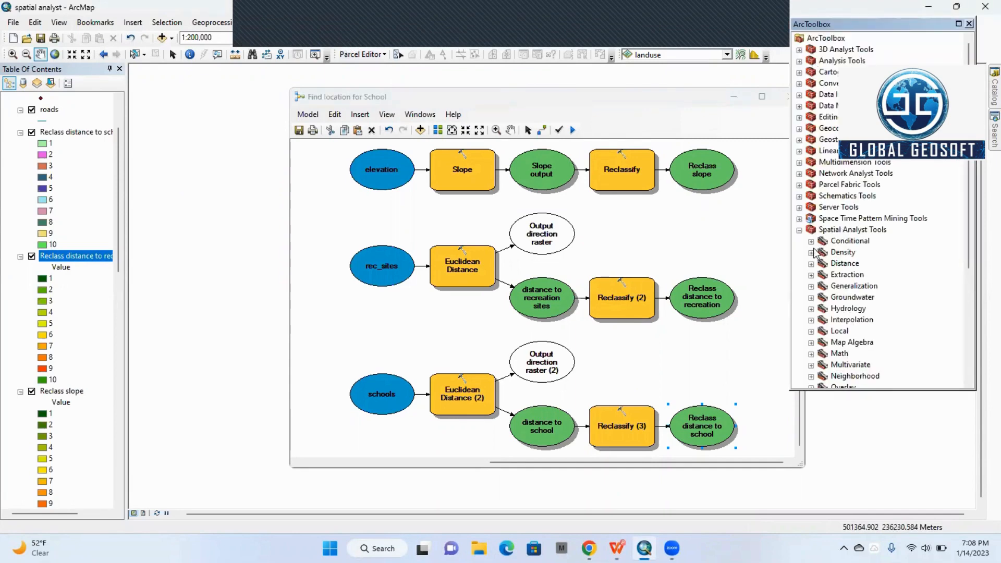
scroll(813, 281, down, 3)
click(811, 309)
click(812, 310)
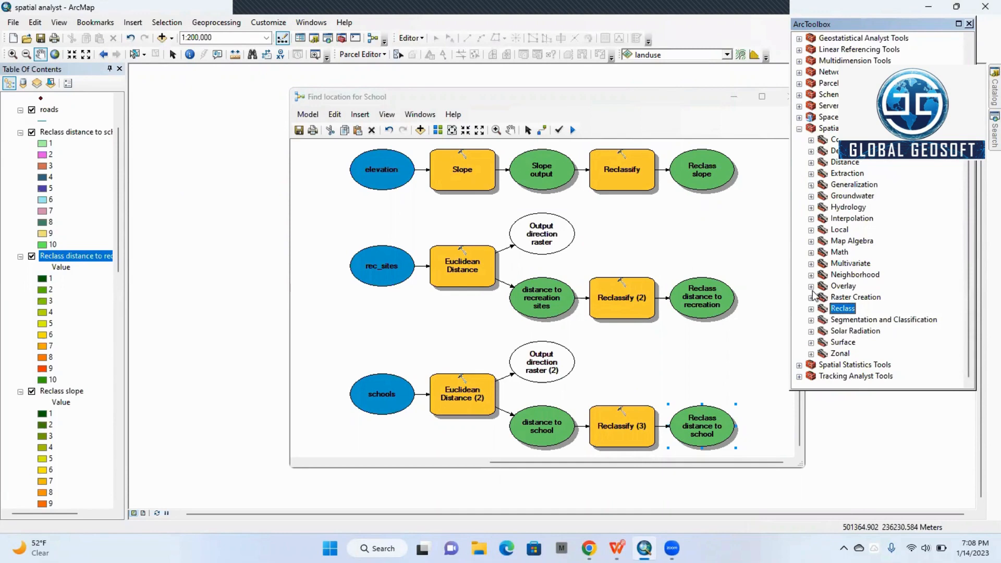
click(811, 287)
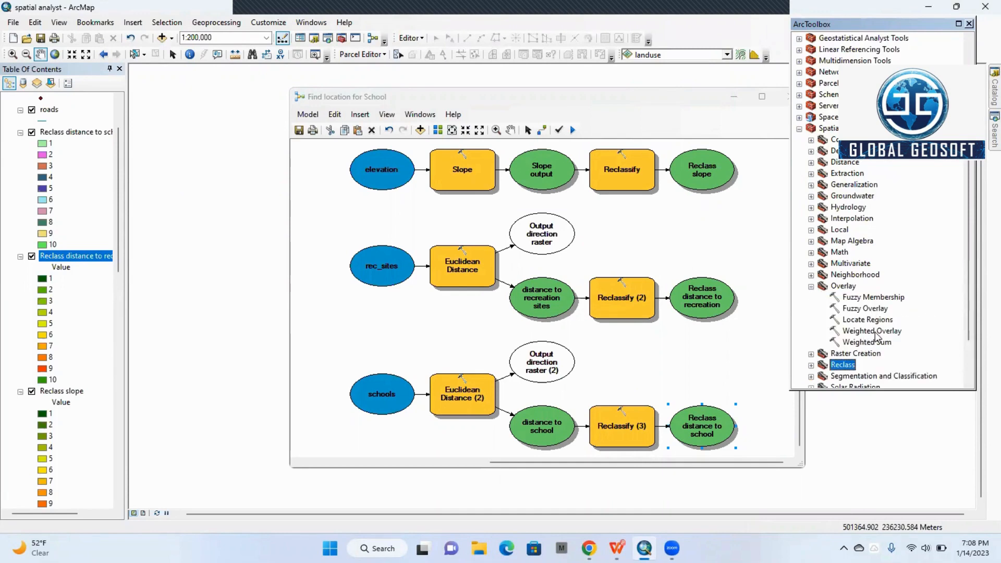
drag(876, 337, 761, 288)
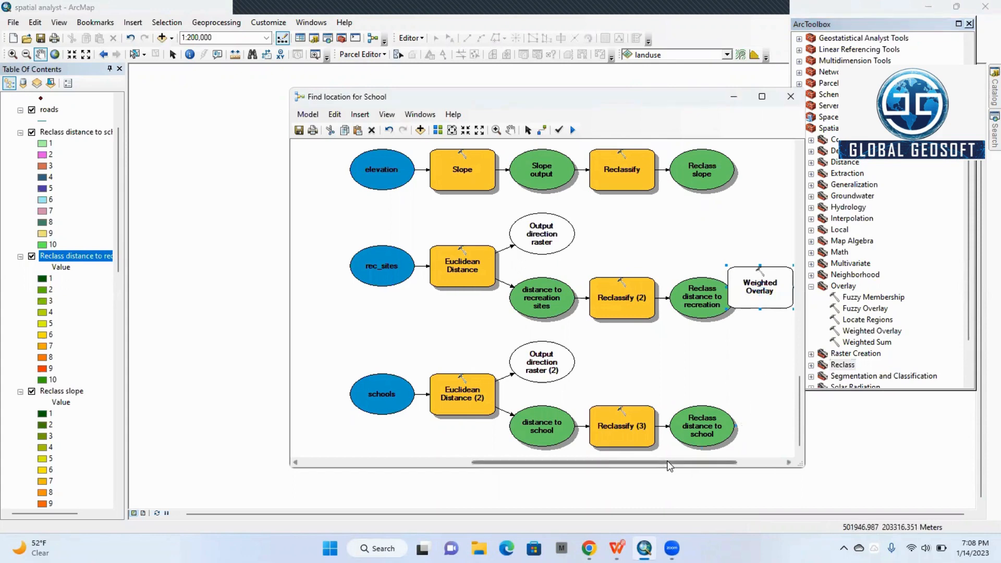
drag(670, 466, 709, 464)
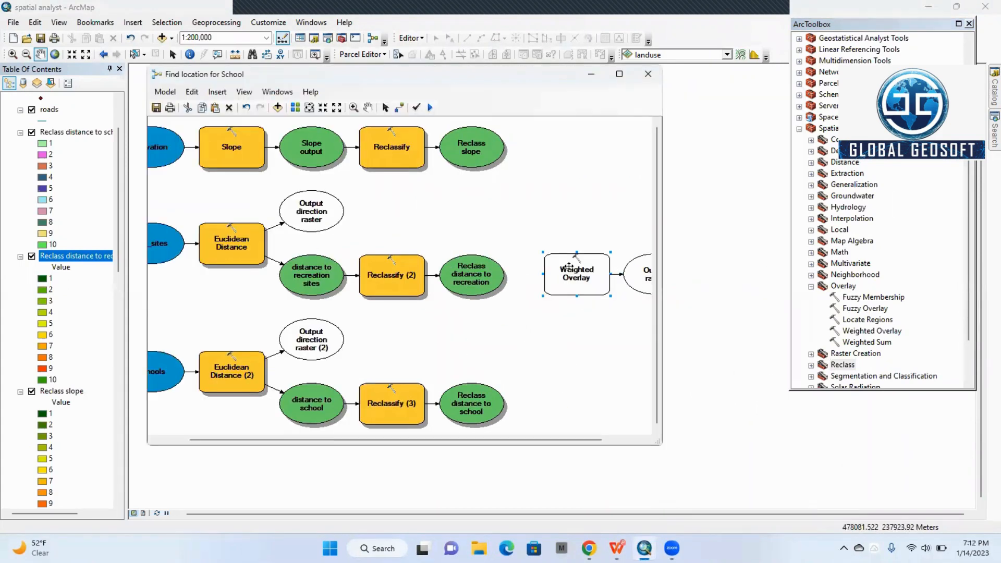
Step: Set the Weighted Overlay evaluation scale from 1 to 10 by 1, consulting spatial-analyst-tutorial.pdf, and accept the tool settings in ArcMap
right_click(570, 266)
click(580, 272)
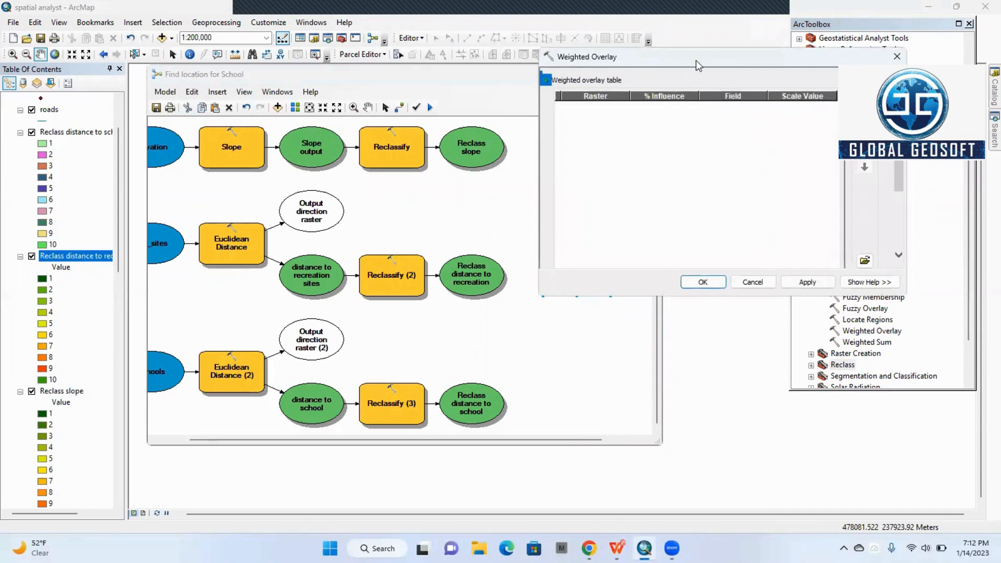
drag(699, 65, 501, 114)
scroll(603, 225, down, 3)
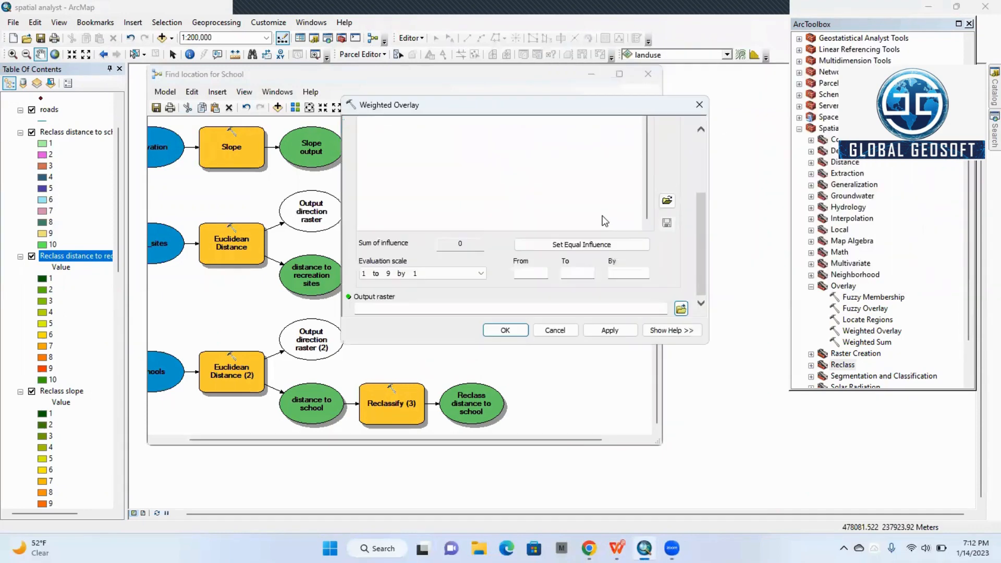
click(529, 273)
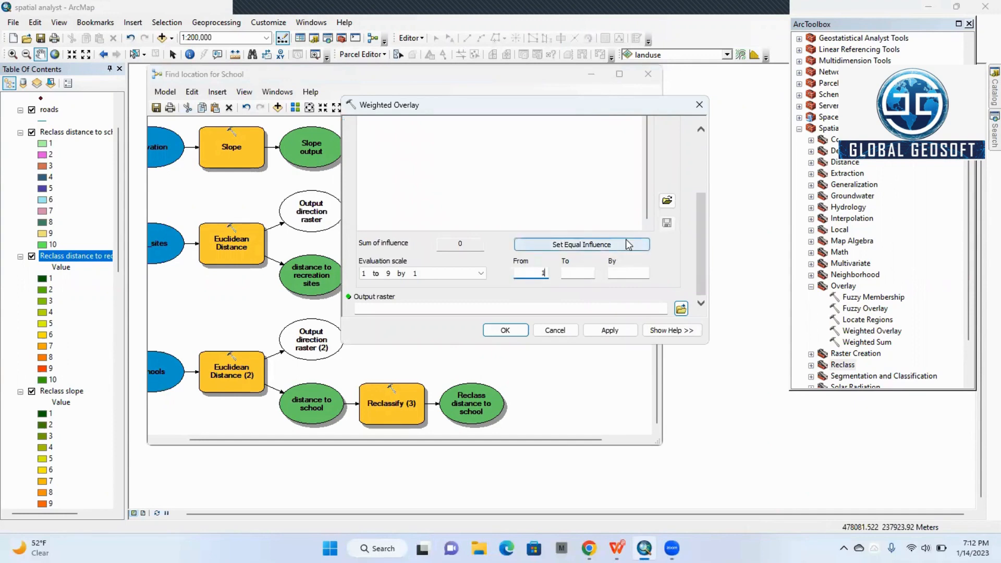
click(590, 273)
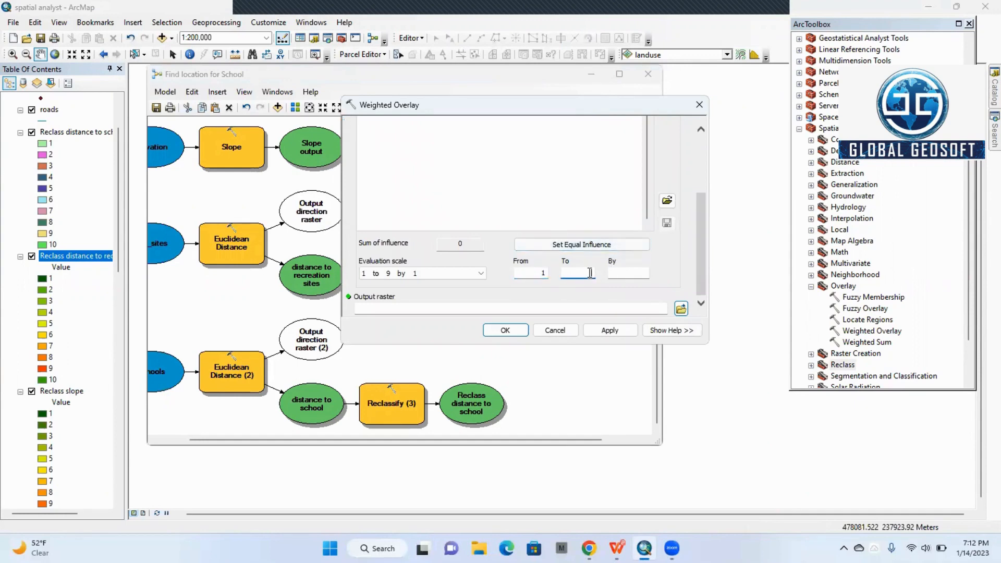
click(625, 276)
click(617, 548)
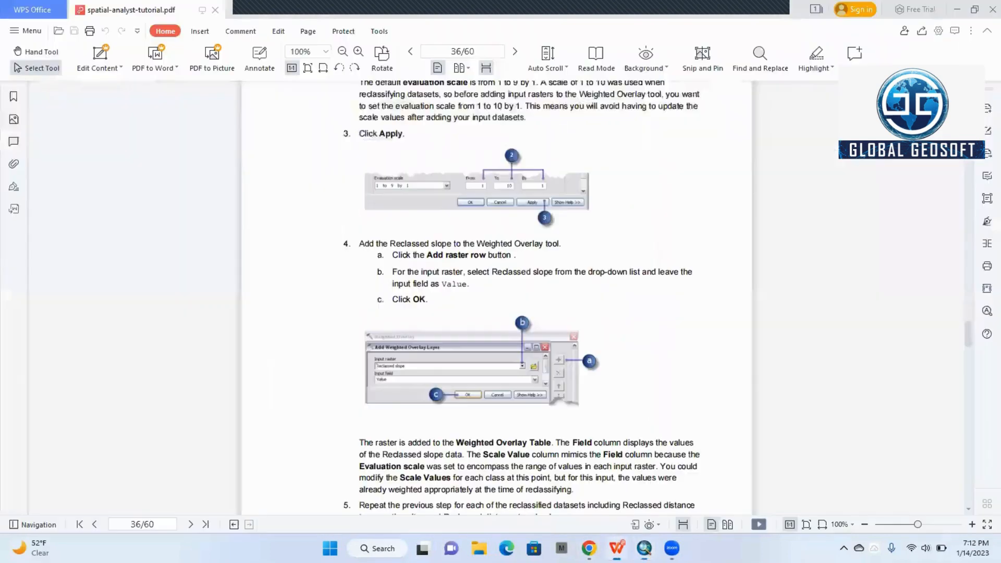
scroll(521, 350, up, 1)
key(alt+Tab)
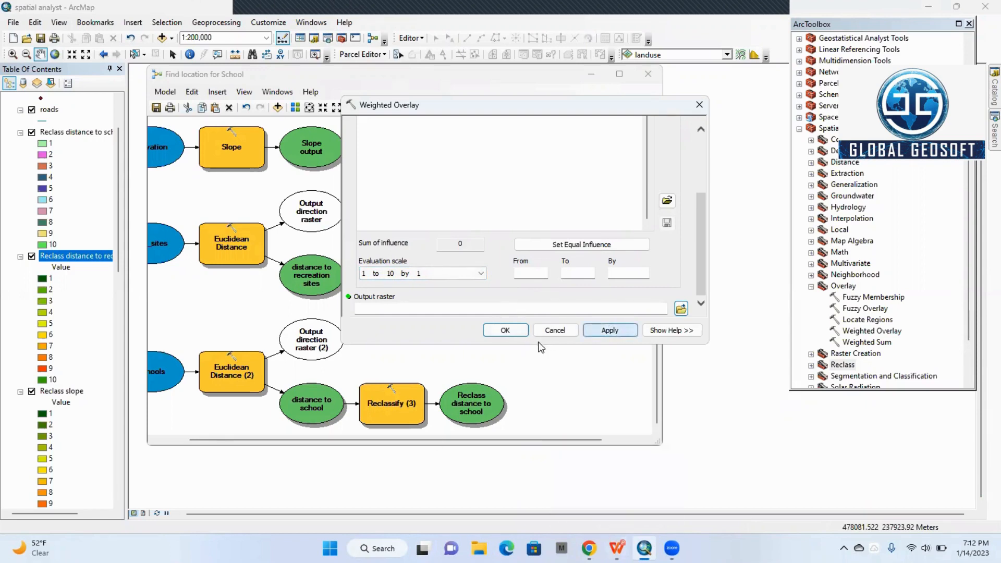
click(505, 331)
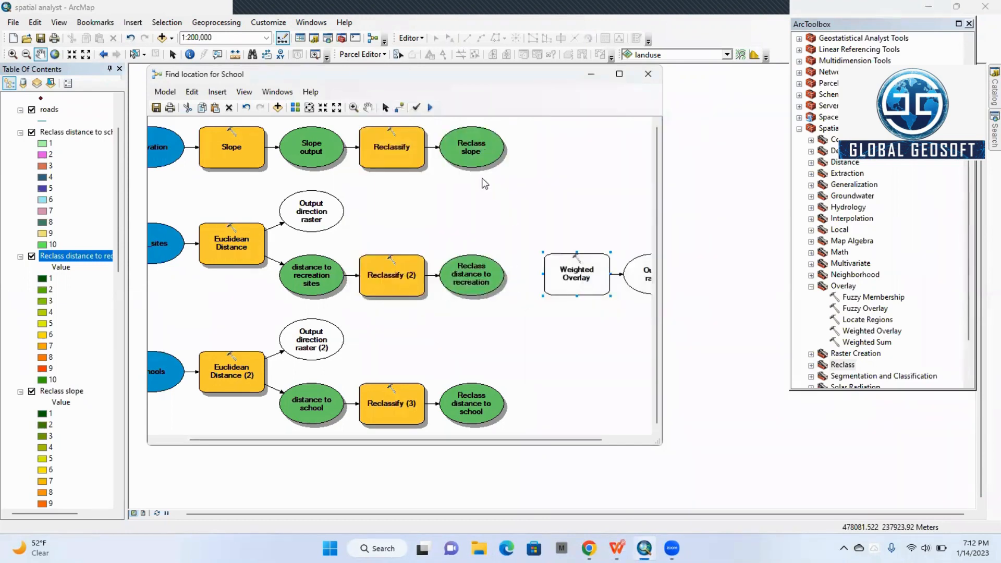
Step: Delete the connection between Reclass slope and Weighted Overlay, and reconnect Reclass slope as the weighted overlay table
scroll(509, 242, up, 1)
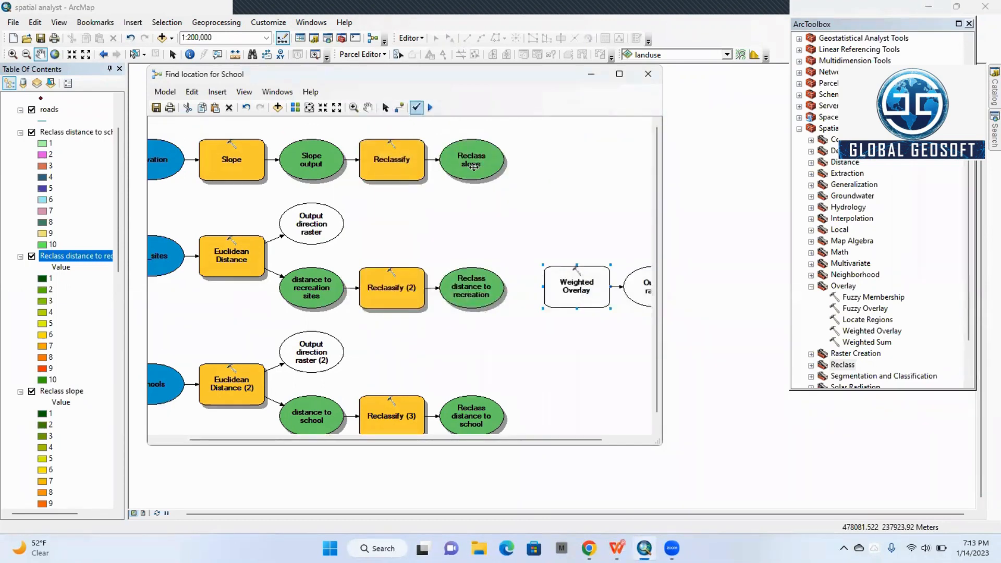
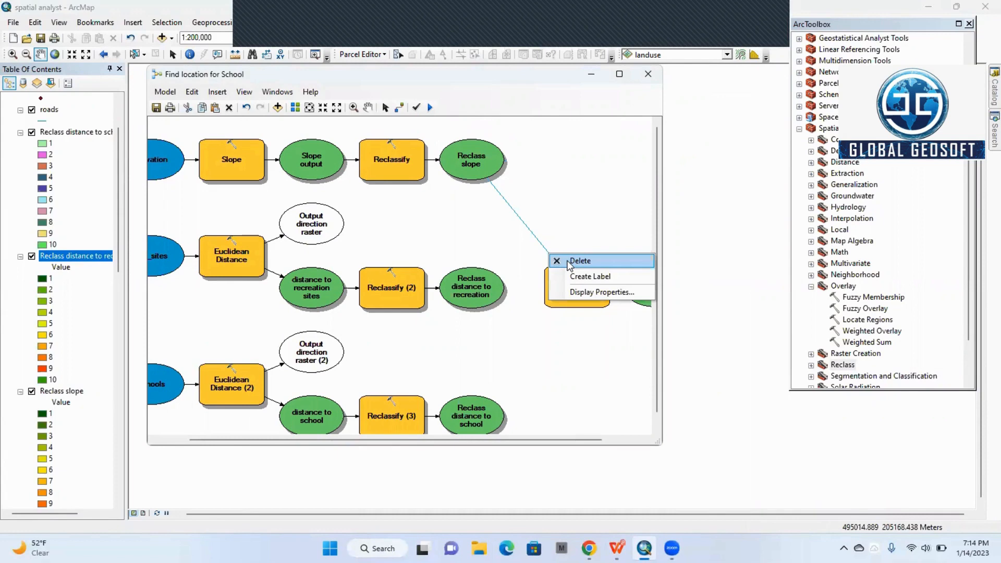
click(570, 262)
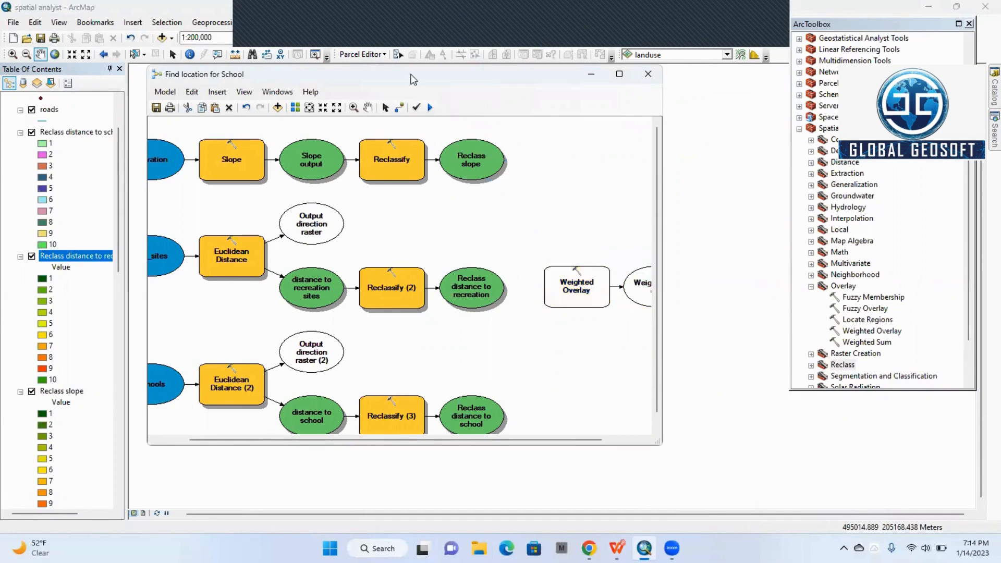
click(399, 108)
drag(494, 173, 560, 266)
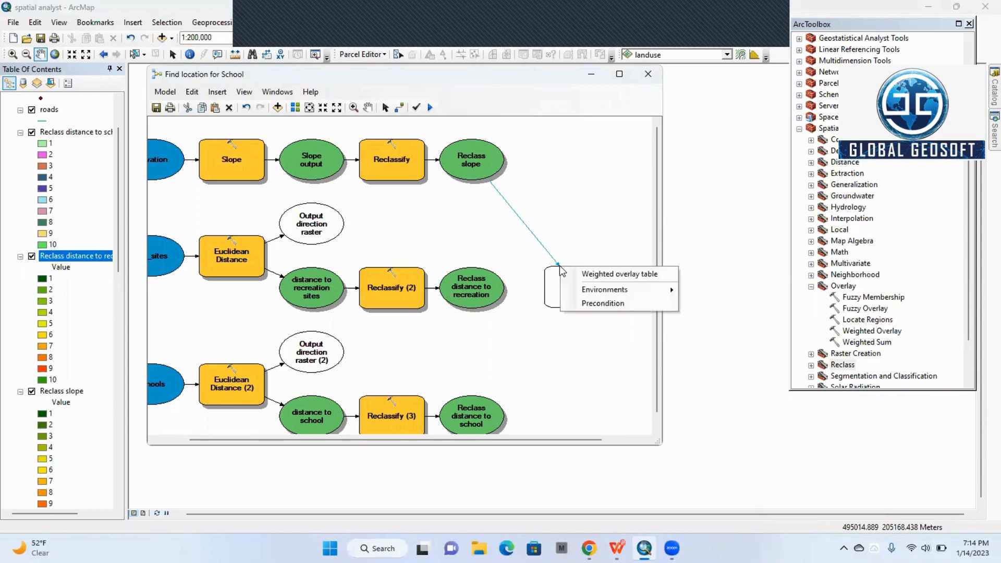
click(588, 275)
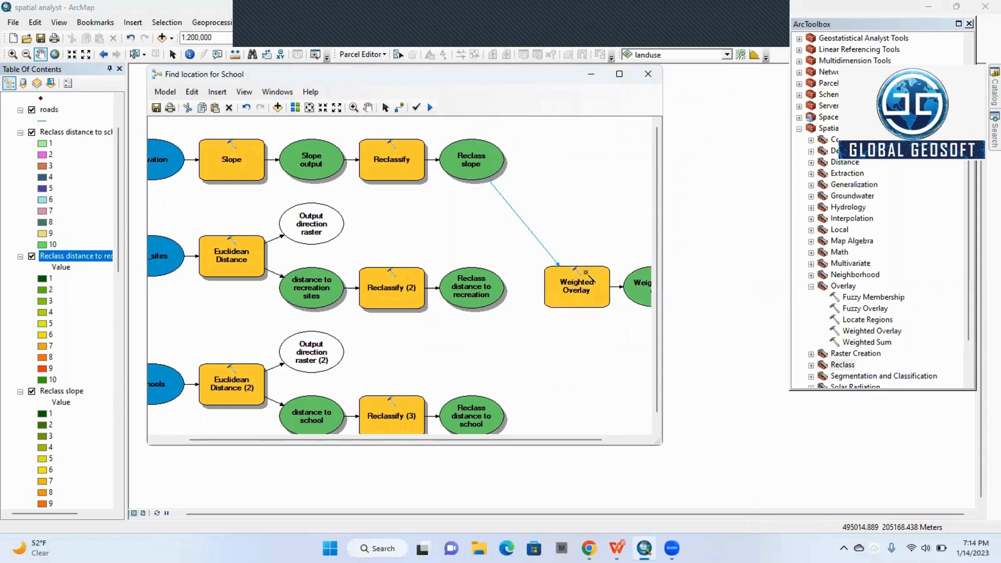
Step: Inspect the Weighted Overlay settings from the overlay table down to the evaluation scale and output raster, and close them without changes
right_click(562, 264)
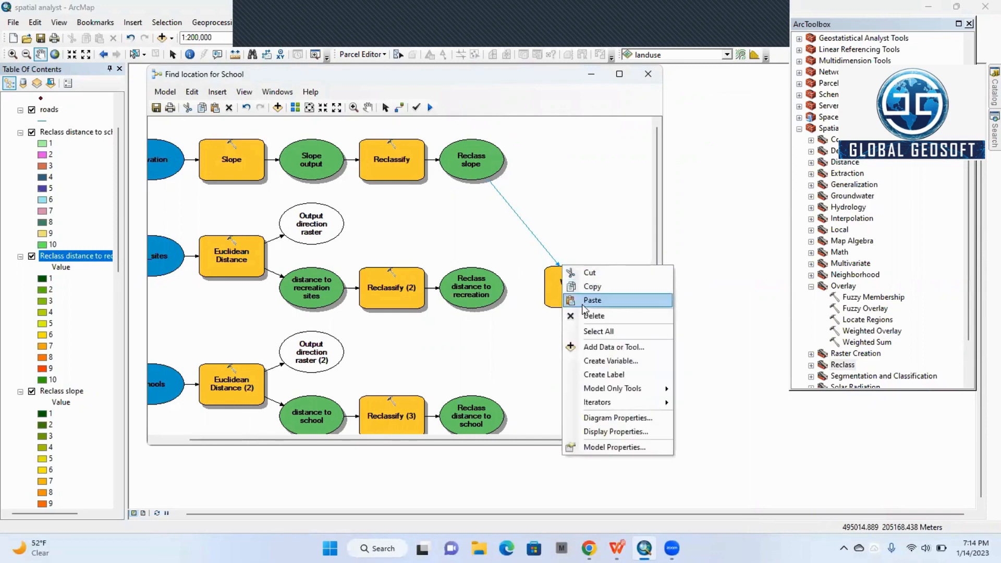
click(551, 271)
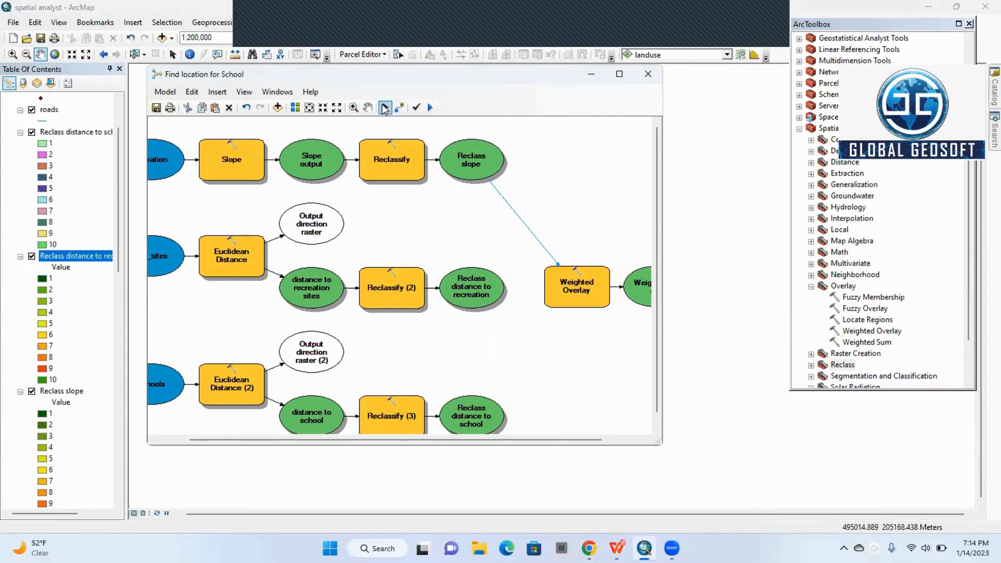
click(594, 277)
right_click(595, 275)
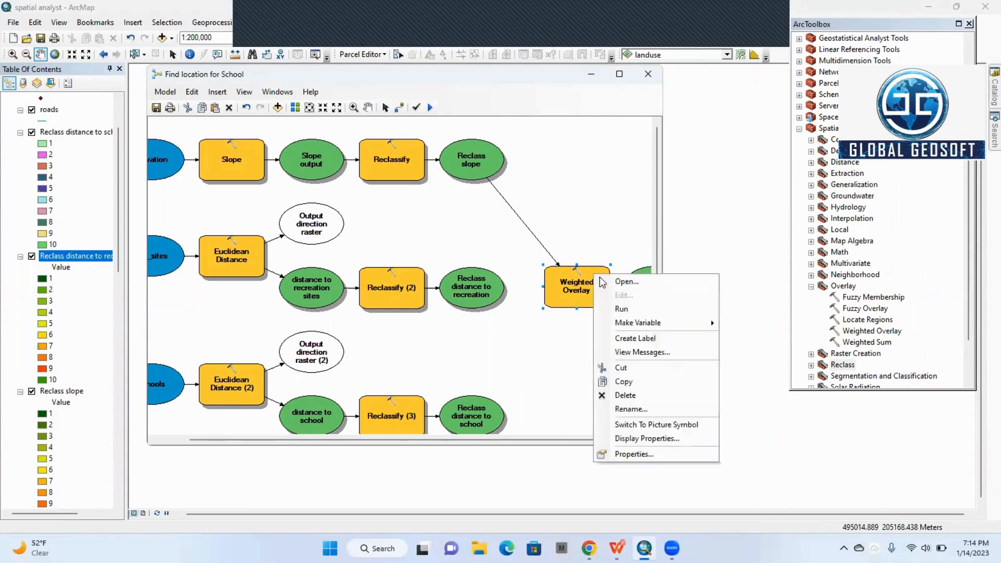
click(623, 281)
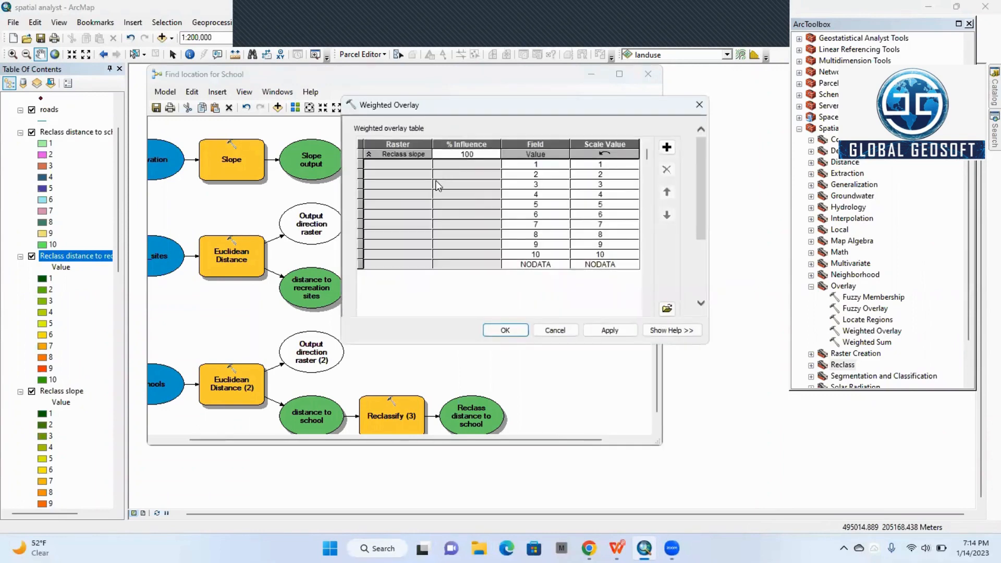
scroll(443, 187, down, 3)
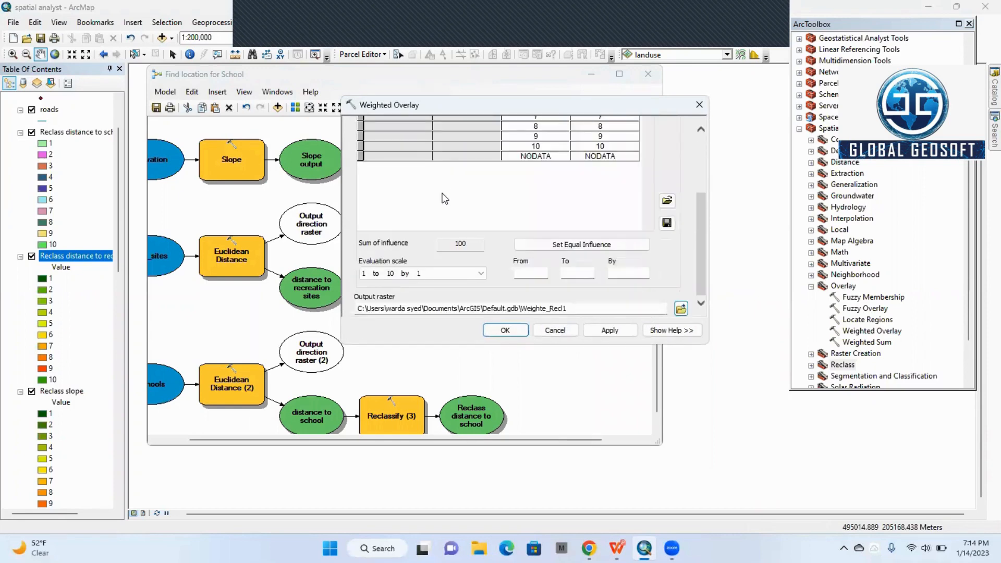
scroll(646, 214, up, 3)
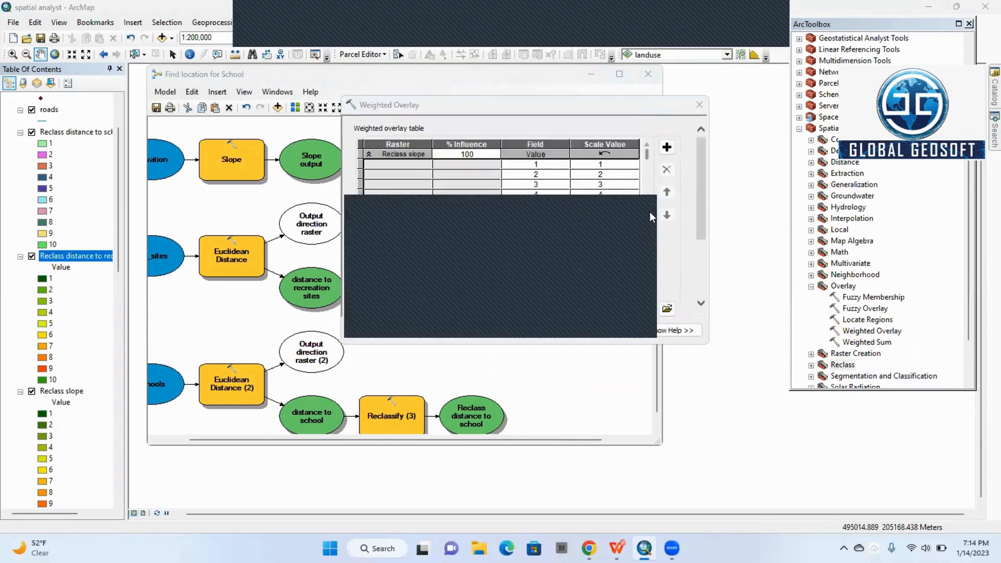
click(699, 105)
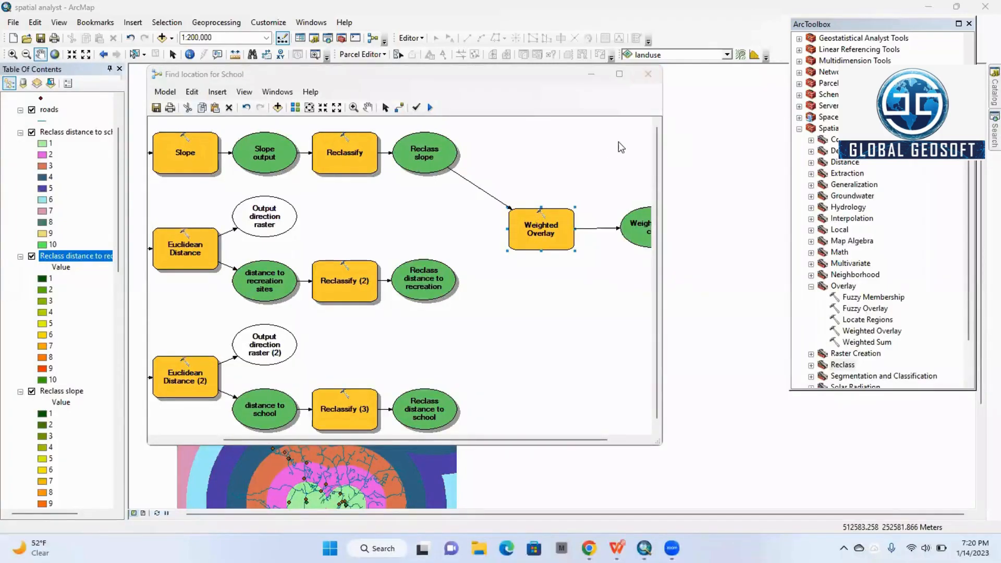
Step: Try to add Reclass slope as a further input raster in the Weighted Overlay table and accept the tool settings
drag(499, 440, 271, 425)
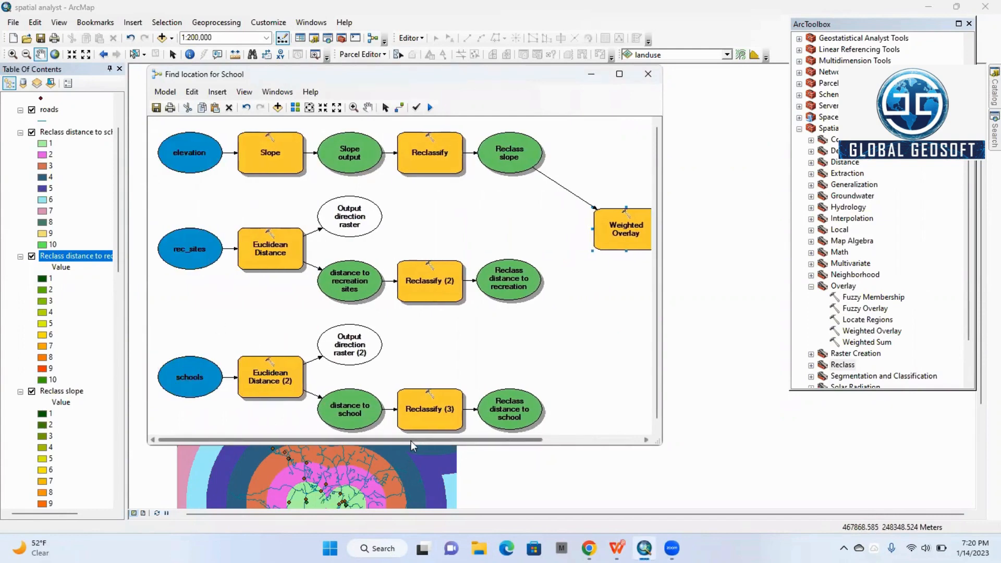
drag(410, 440, 546, 436)
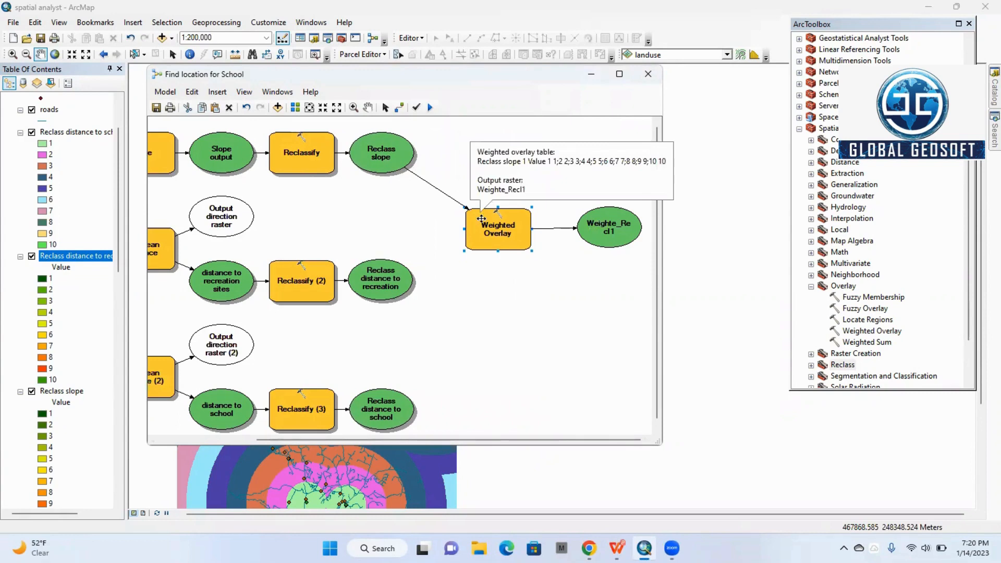
right_click(481, 219)
click(511, 226)
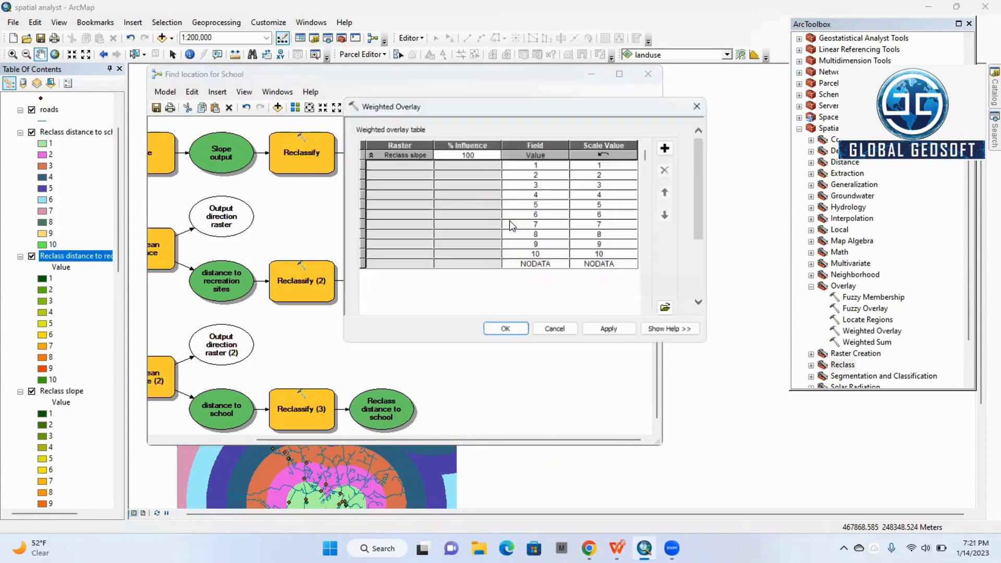
scroll(469, 201, down, 3)
scroll(471, 207, up, 3)
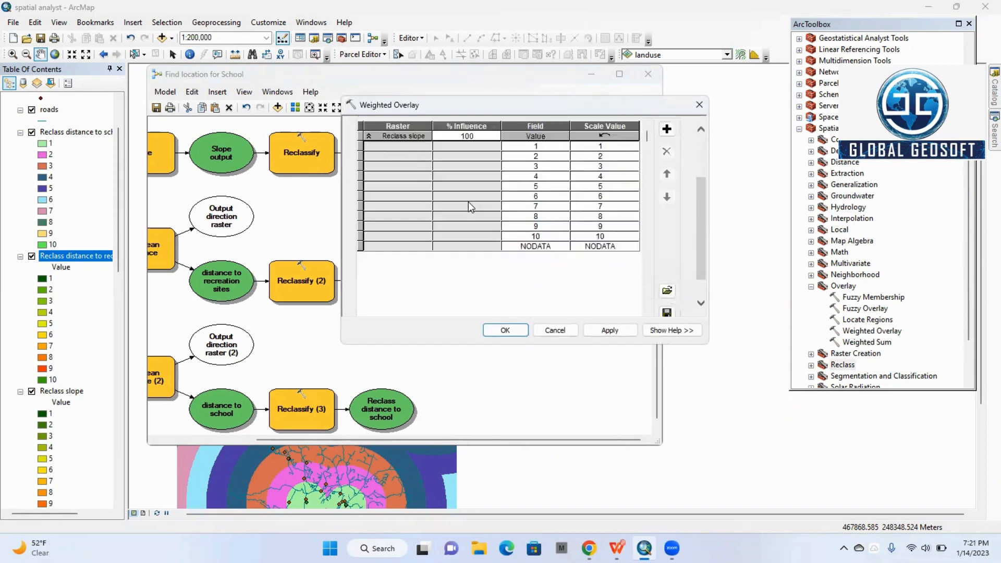
scroll(470, 207, up, 1)
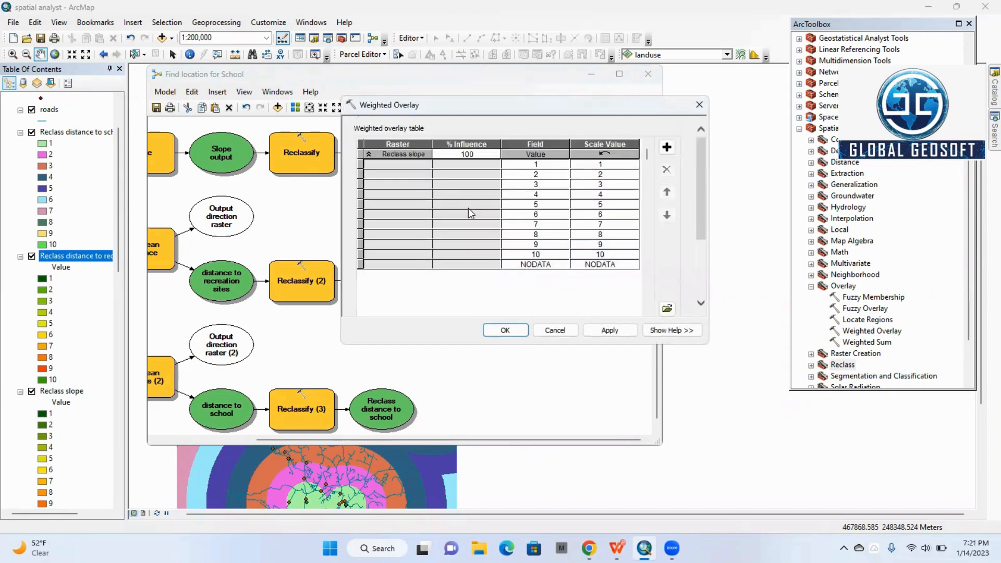
click(667, 148)
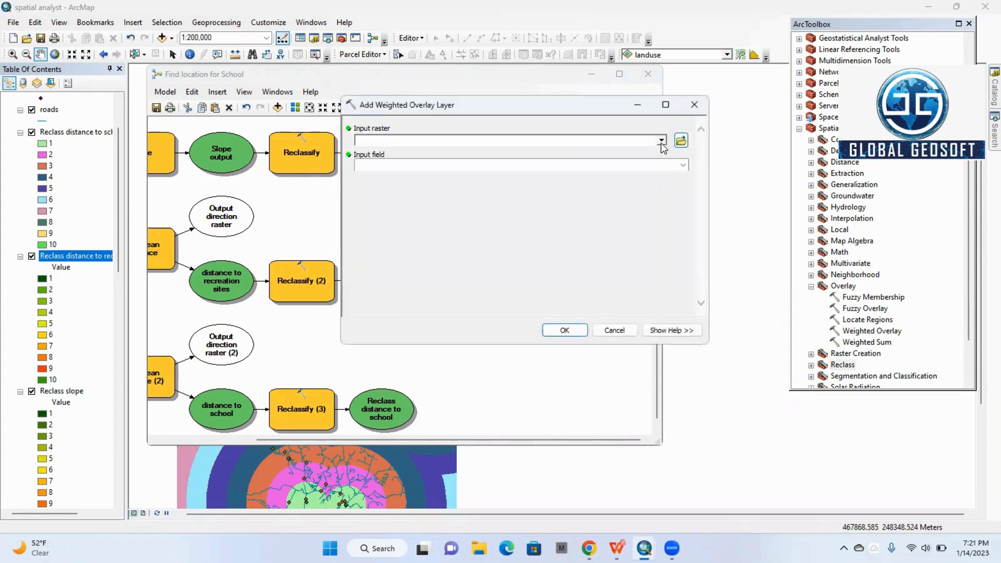
click(661, 141)
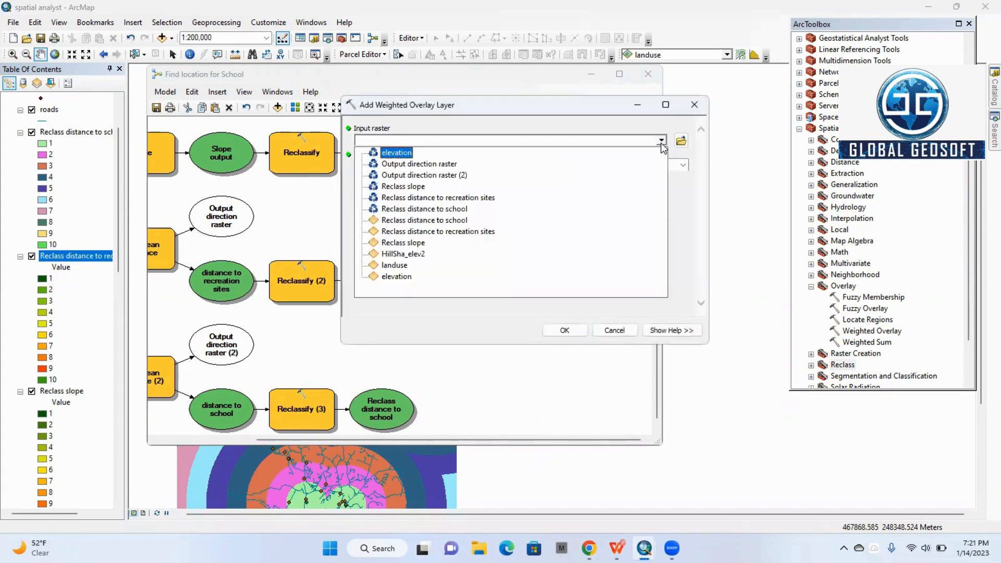
click(410, 187)
click(386, 167)
click(573, 328)
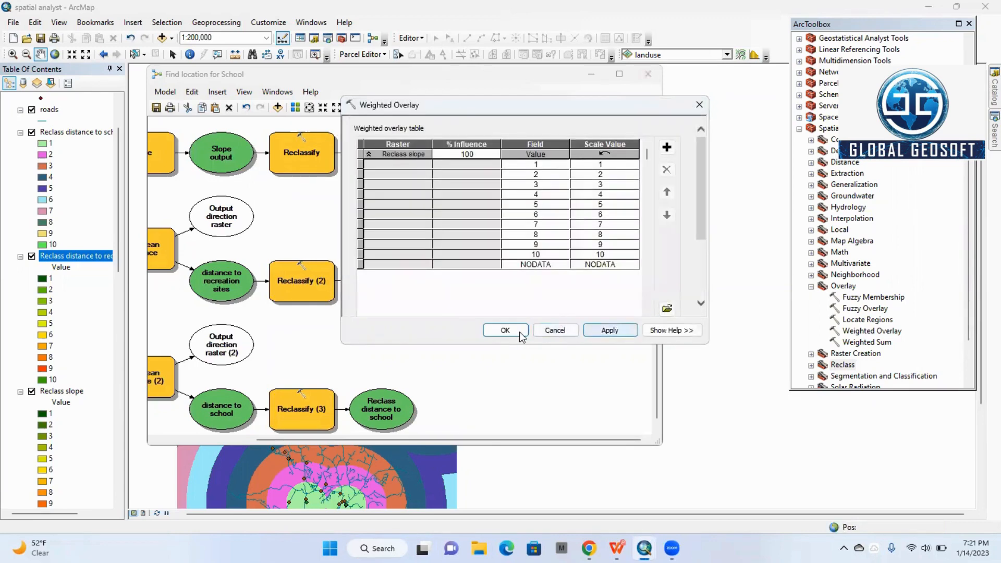
click(505, 331)
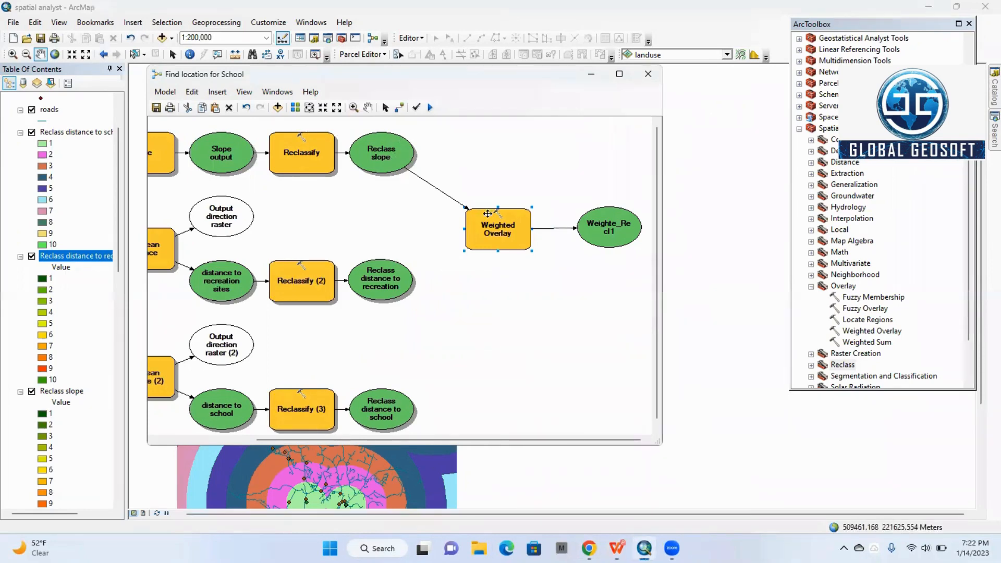
Step: Set the scale values of Reclass slope classes 1, 2 and 3 to Restricted in the Weighted Overlay table
right_click(487, 215)
click(514, 228)
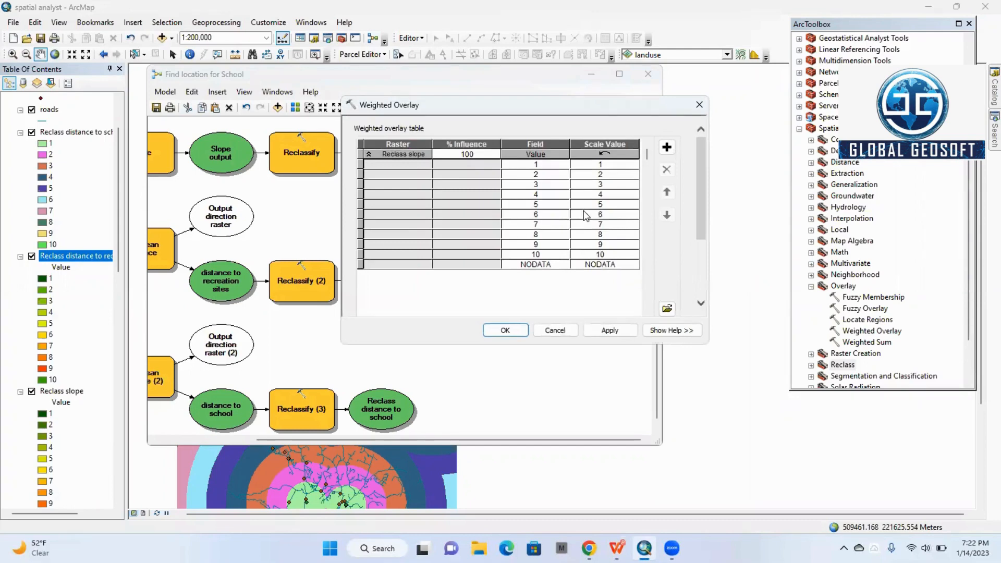
click(614, 165)
click(633, 164)
scroll(599, 204, down, 2)
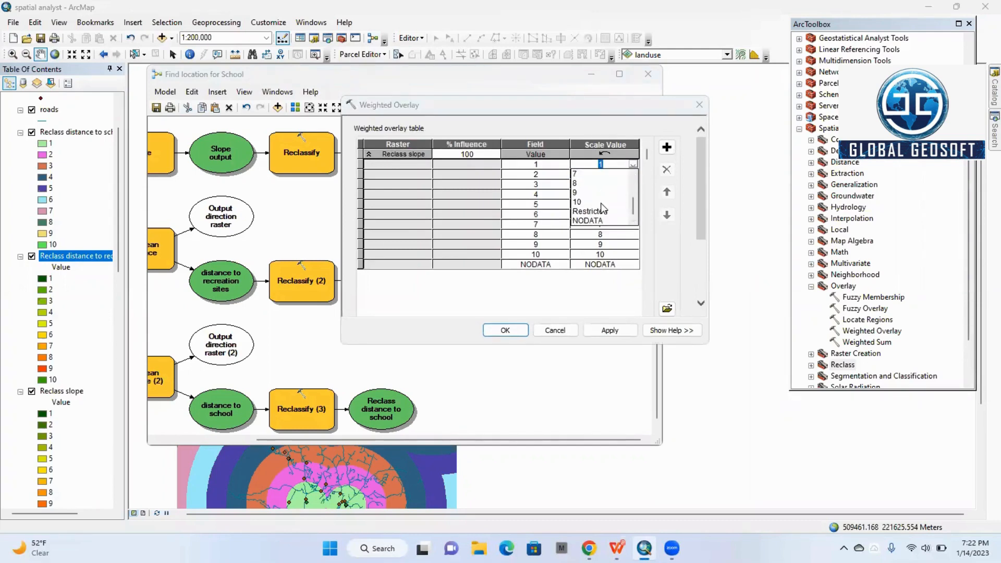
click(598, 207)
click(633, 165)
click(601, 214)
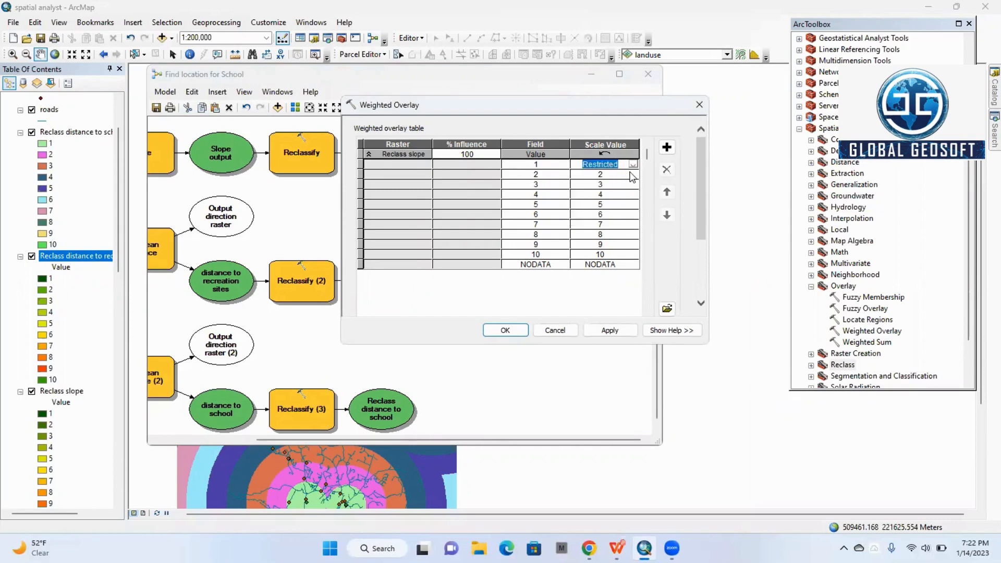
click(633, 175)
scroll(603, 214, down, 2)
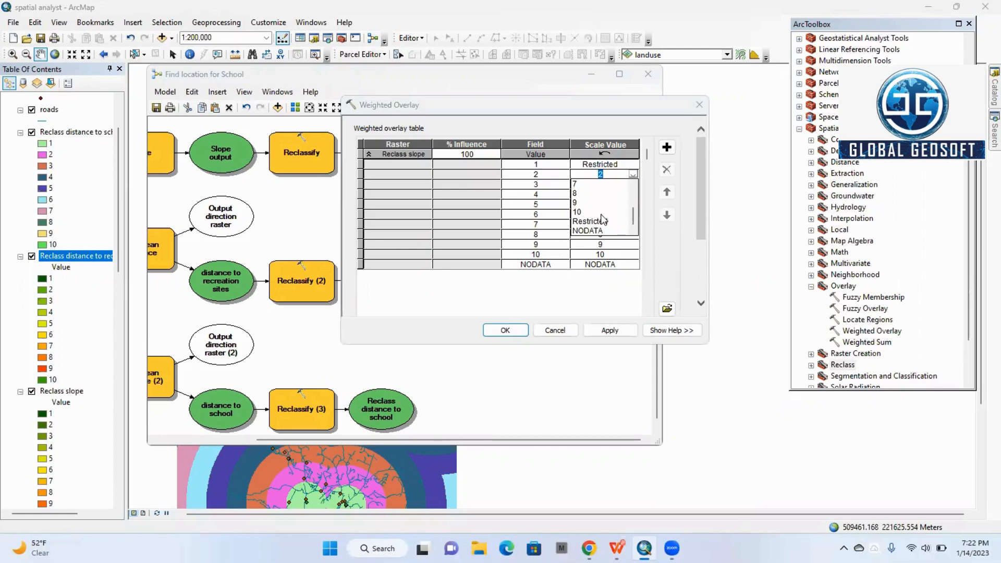
click(600, 222)
click(633, 184)
scroll(620, 215, down, 2)
click(607, 232)
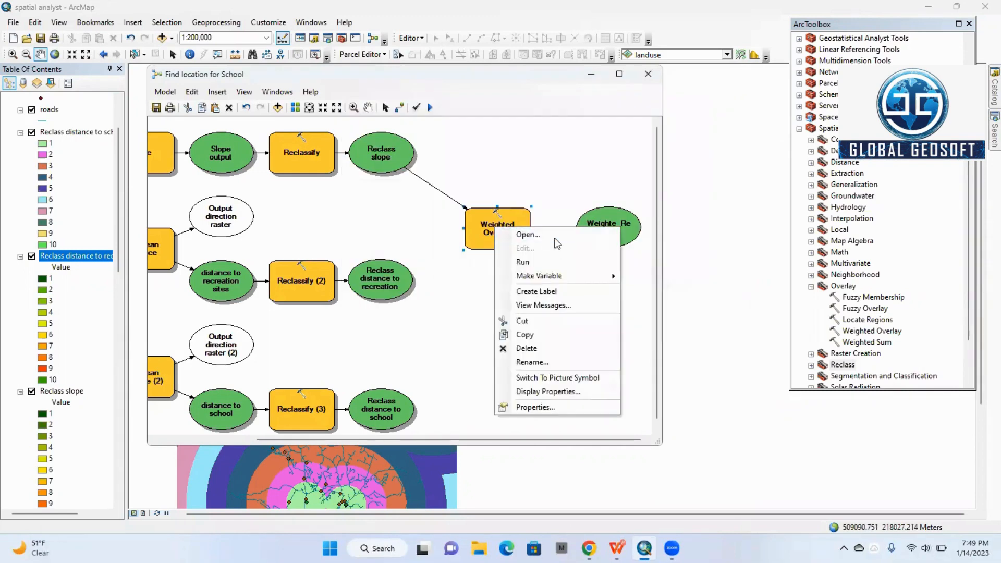
Step: Reopen the Weighted Overlay settings and mark Reclass slope values 1 to 3 as Restricted again
click(554, 237)
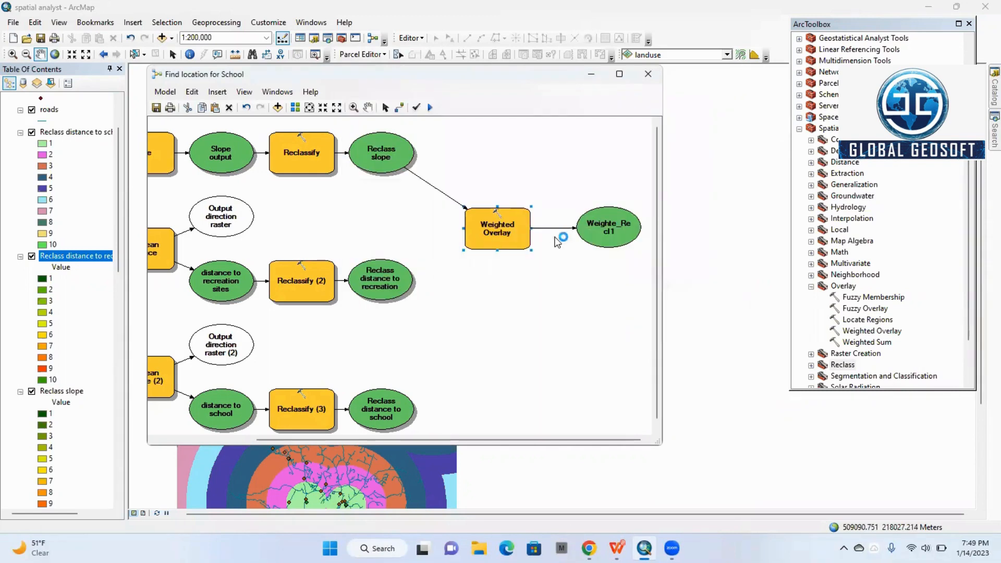
click(632, 165)
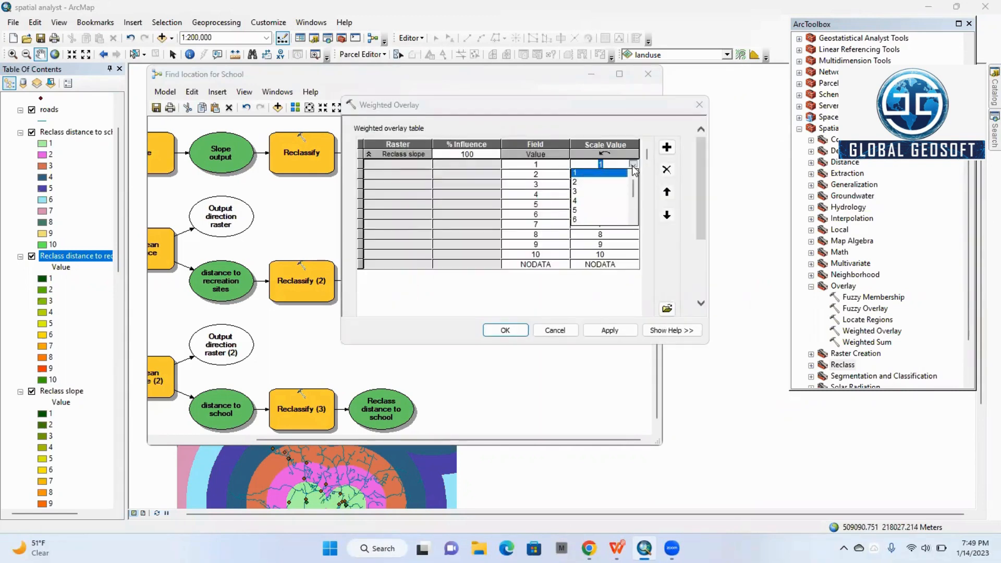
scroll(605, 204, down, 2)
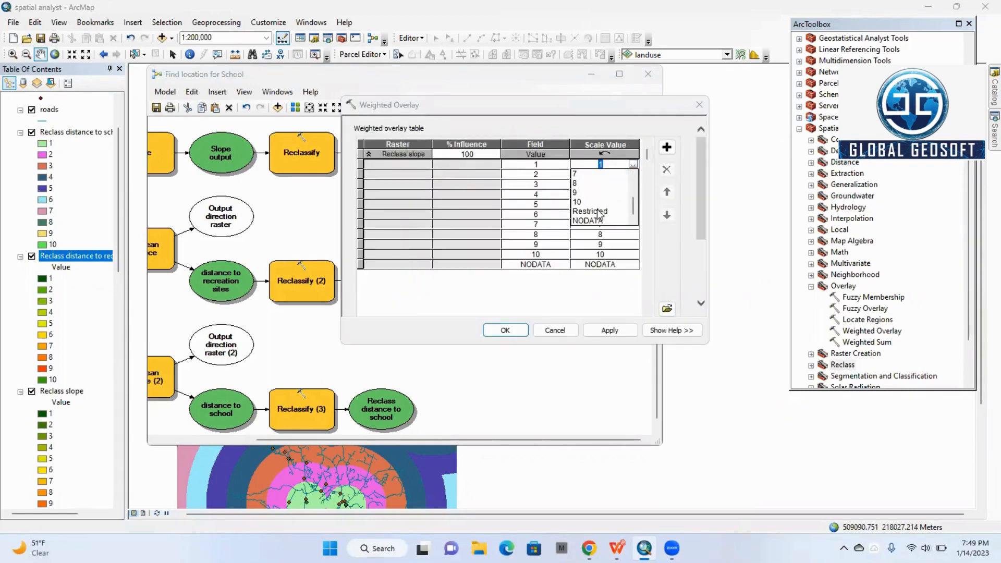
click(599, 212)
click(633, 175)
scroll(602, 203, down, 2)
click(590, 221)
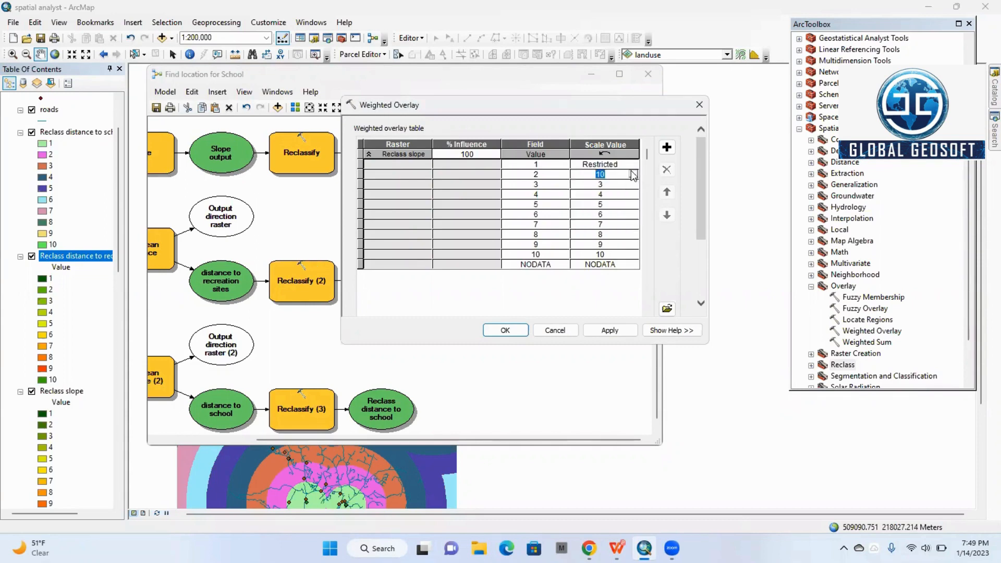
click(633, 174)
click(606, 221)
click(633, 185)
scroll(603, 224, down, 2)
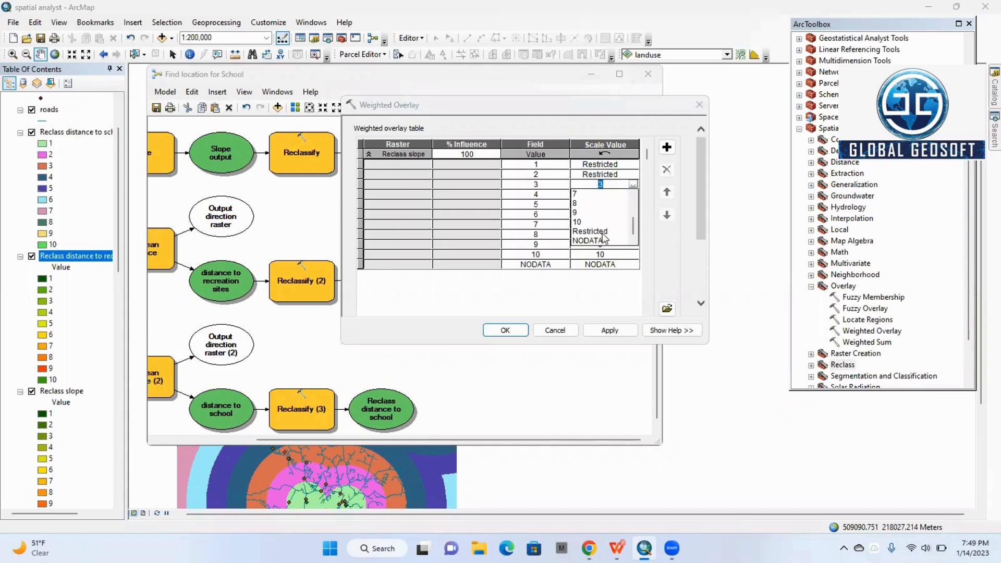
click(602, 232)
Step: Add the landuse raster to the weighted overlay table with VALUE as its input field
scroll(570, 225, down, 3)
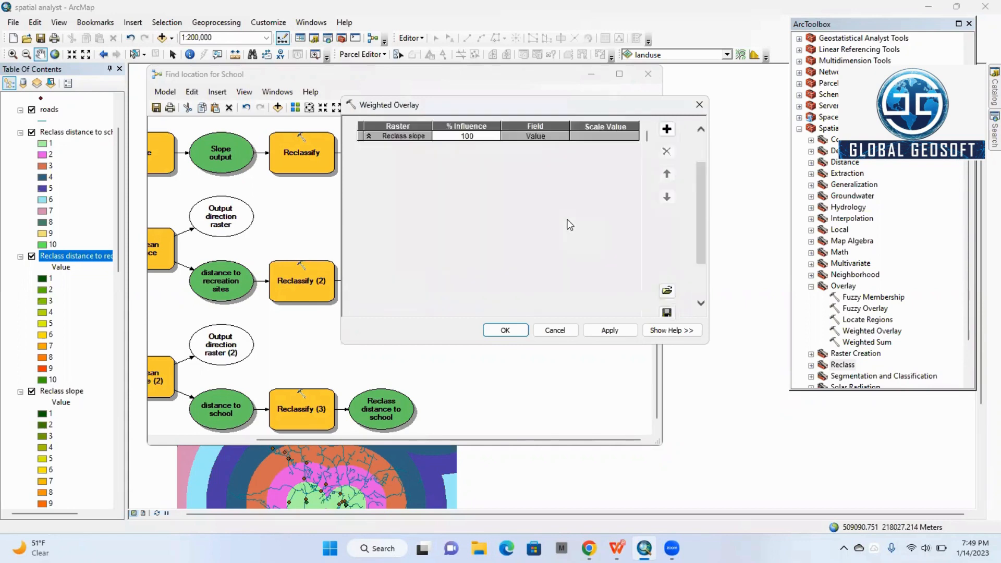
click(666, 147)
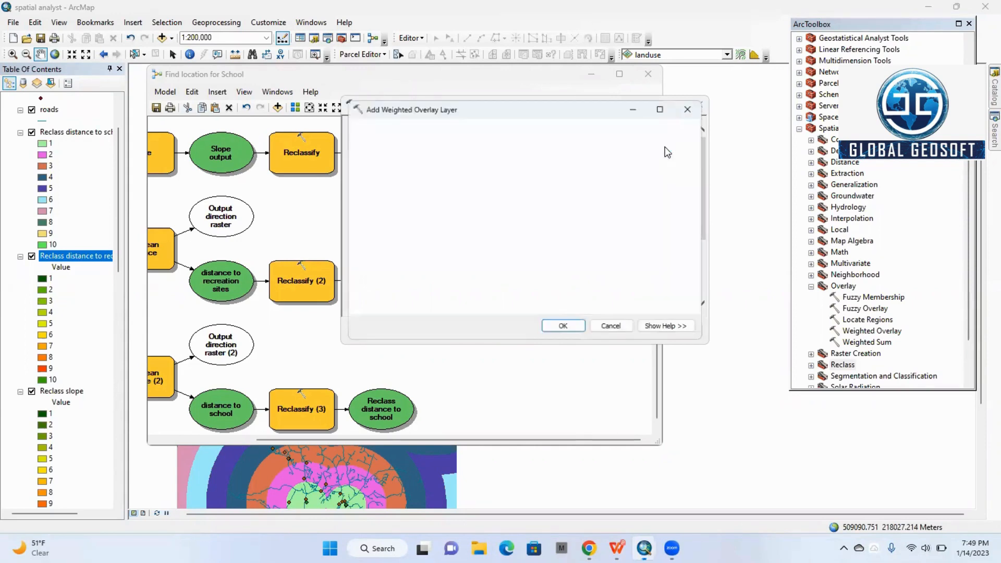
click(662, 139)
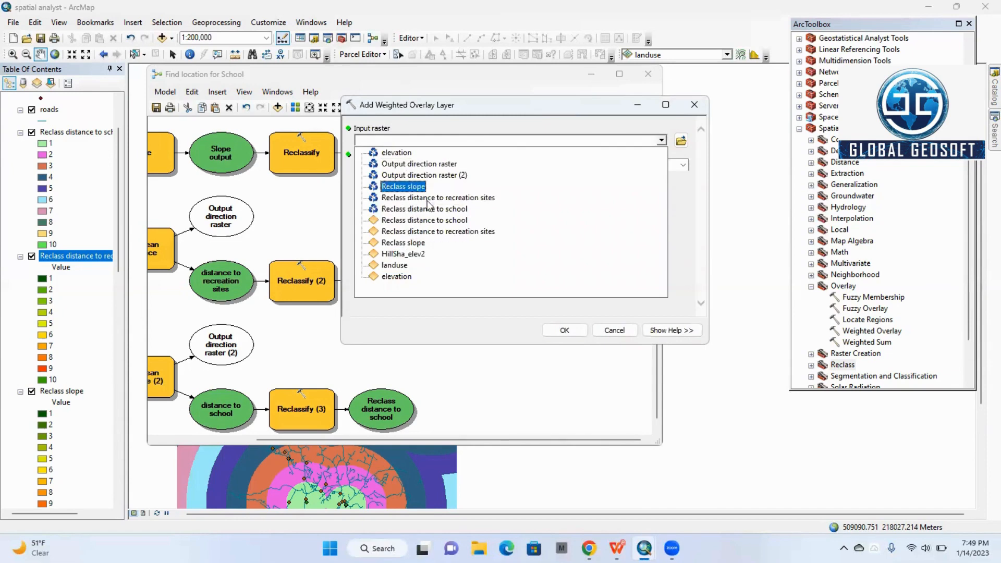
click(395, 266)
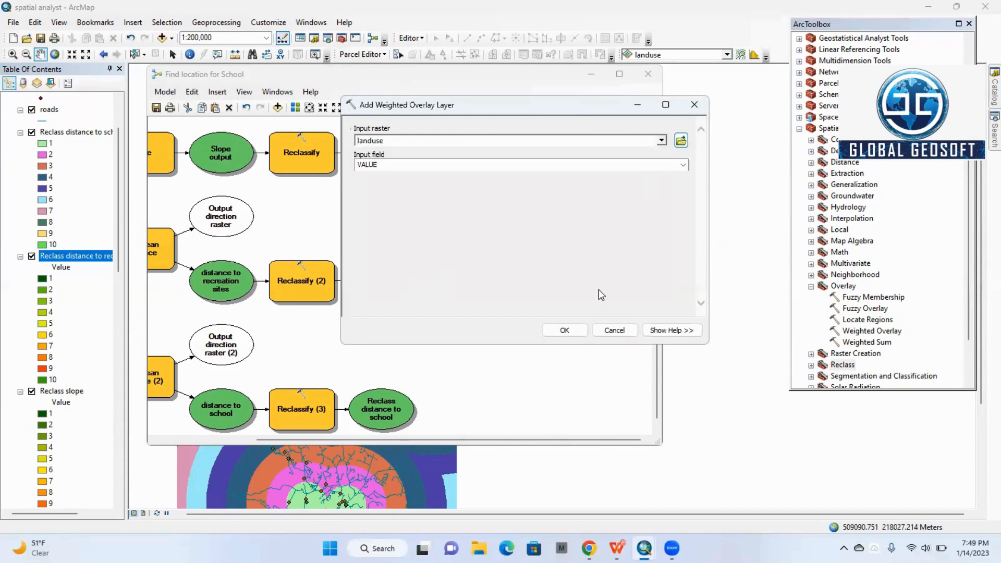
click(565, 331)
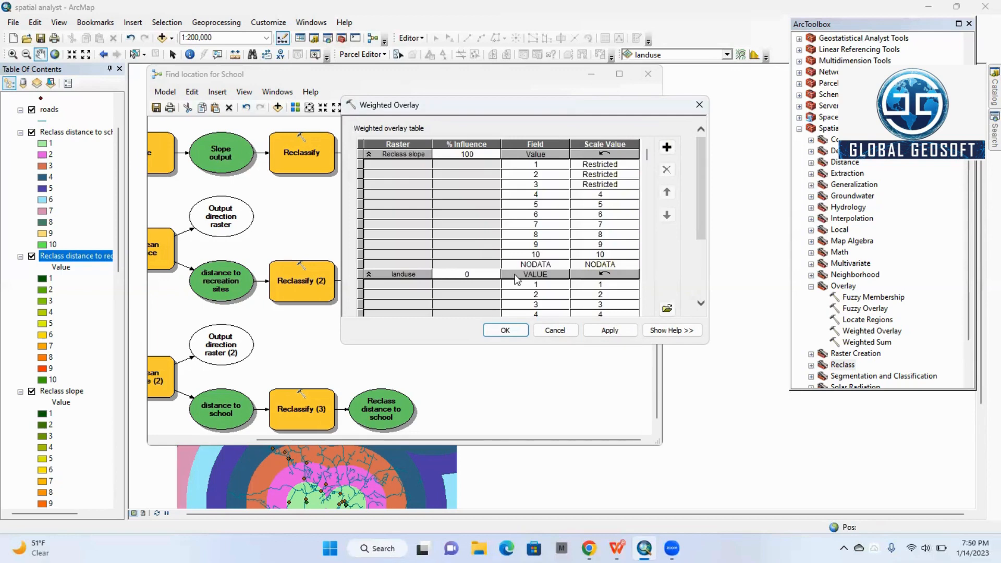
Step: Try changing the scale values of the first landuse classes and cancel the pending Weighted Overlay edits
scroll(516, 280, down, 1)
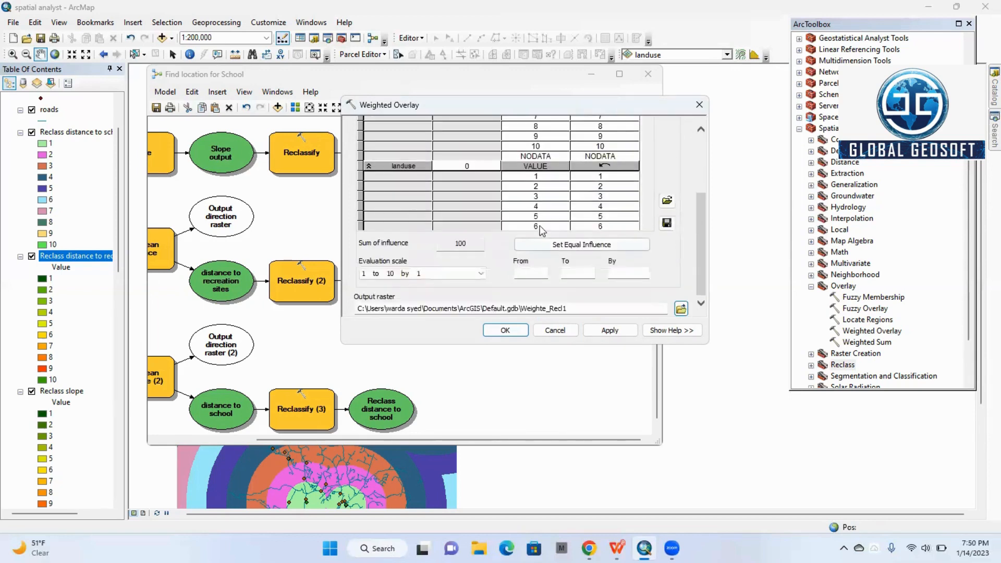
click(630, 166)
scroll(436, 190, up, 3)
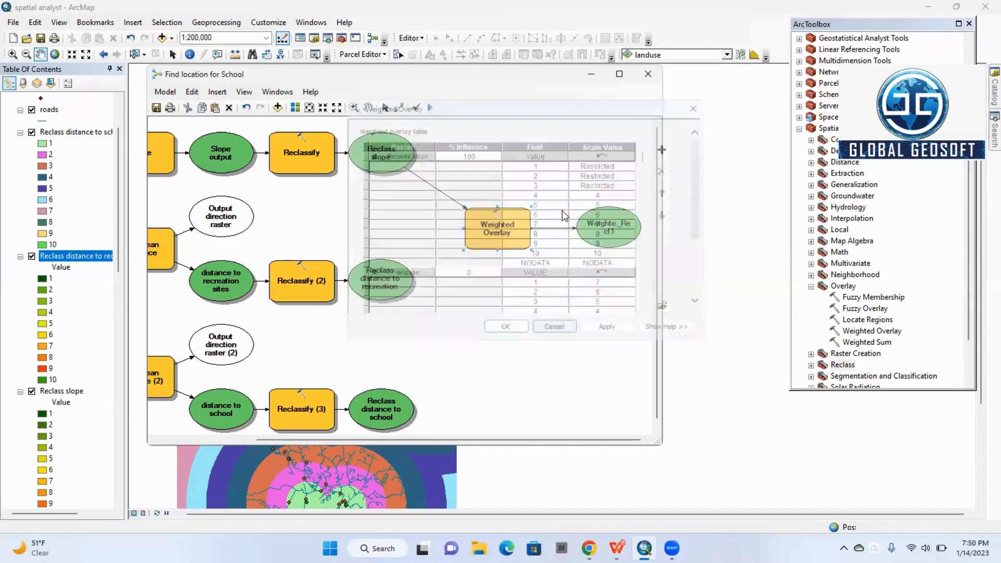
click(505, 330)
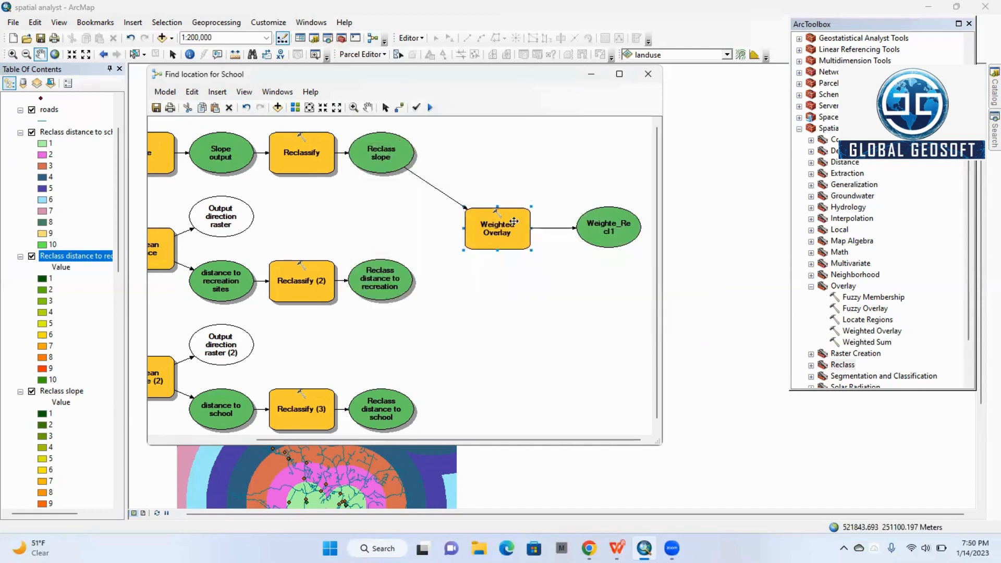
Step: Reopen the Weighted Overlay settings and add the landuse raster with LANDUSE as its input field
double_click(506, 224)
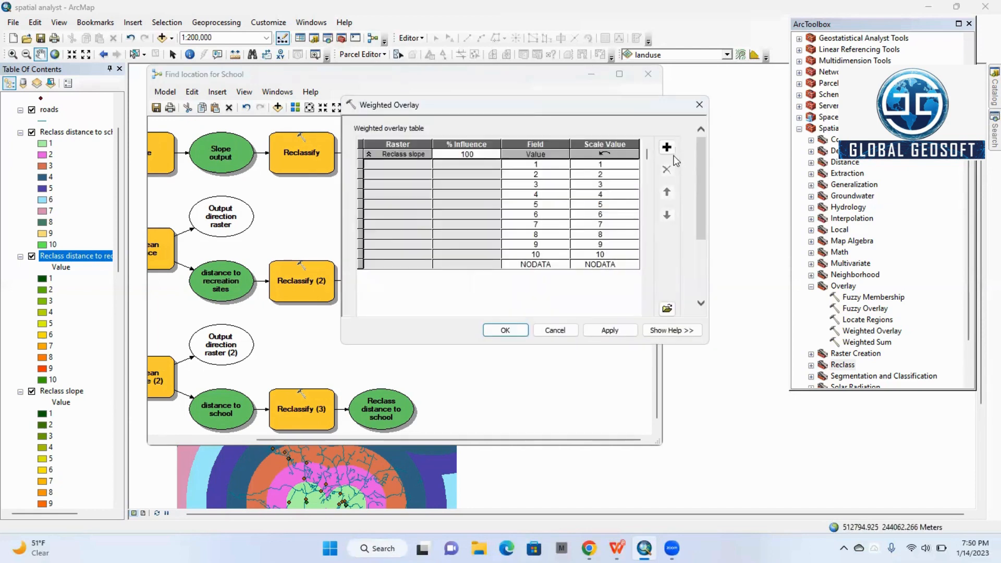
click(668, 148)
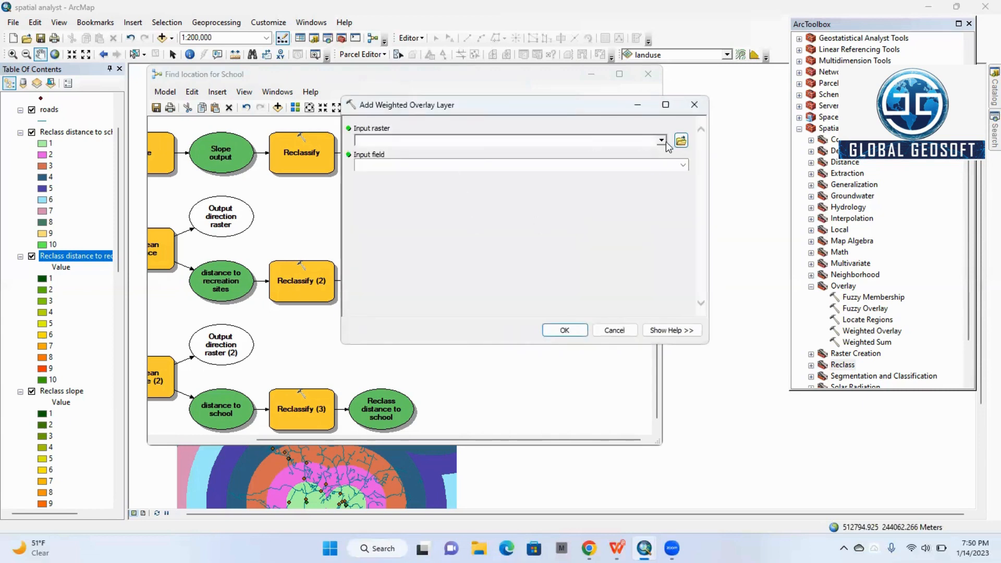
click(661, 141)
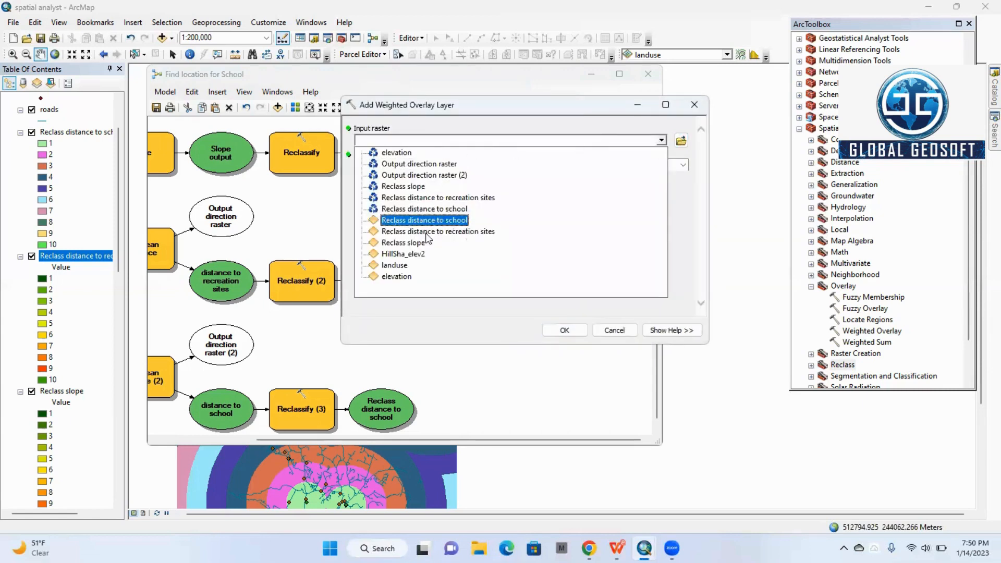
click(409, 265)
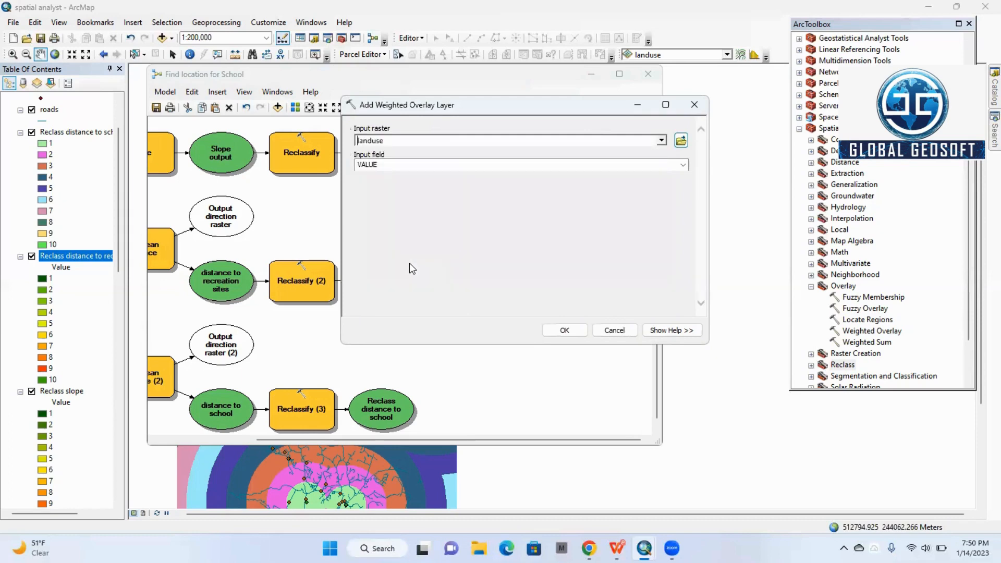
click(682, 165)
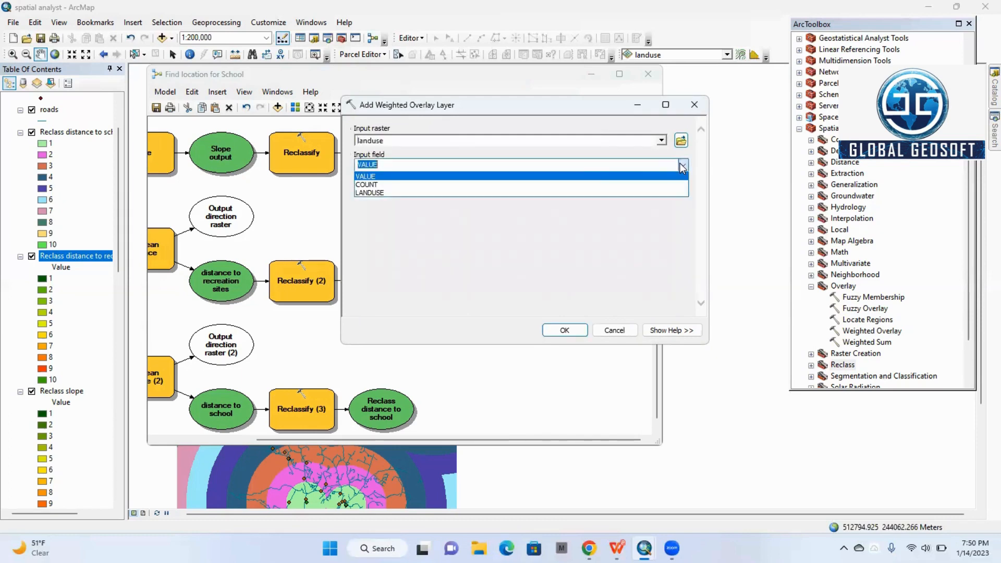
click(377, 194)
click(565, 331)
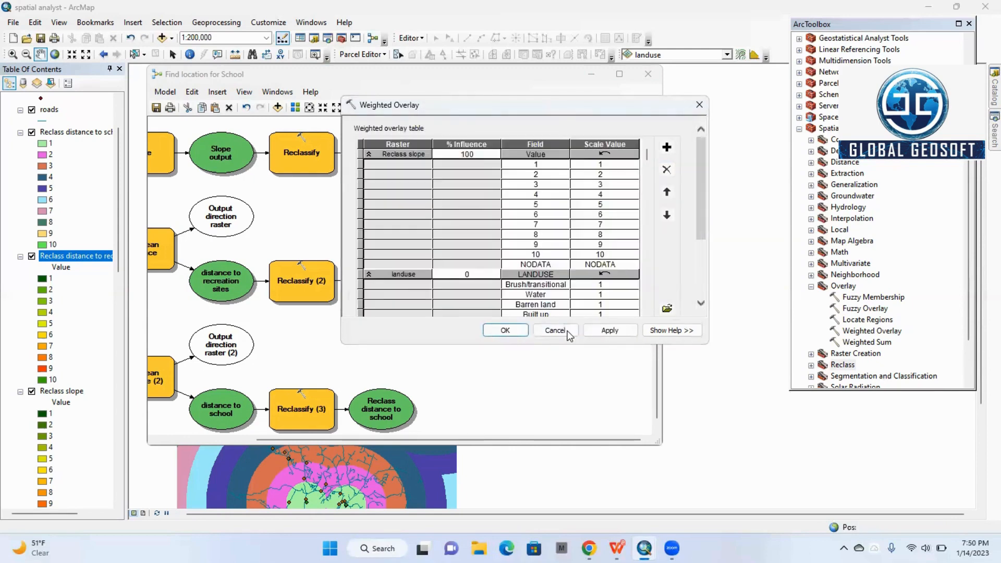
Step: Set the landuse scale values to 5 for Brush/transitional and 10 for Barren land
scroll(565, 289, down, 2)
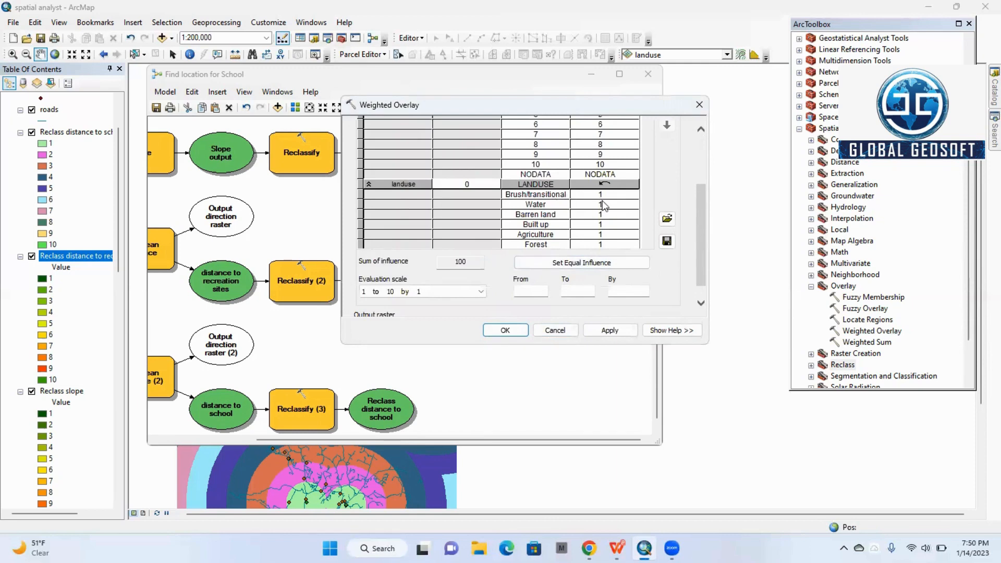
scroll(604, 209, up, 3)
scroll(604, 209, down, 3)
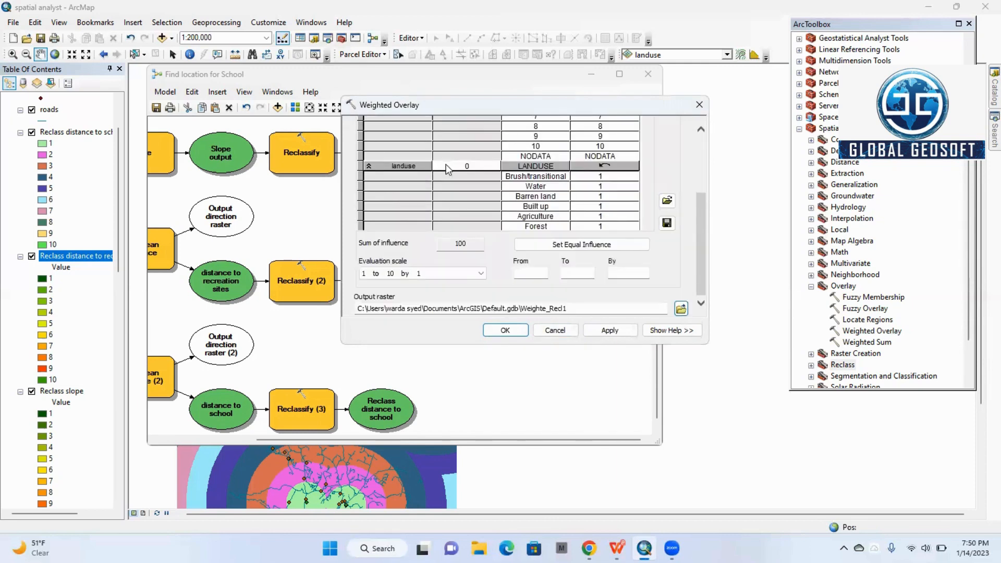
click(650, 543)
click(650, 542)
click(610, 178)
click(633, 176)
click(579, 223)
click(633, 197)
click(633, 198)
click(614, 231)
click(633, 197)
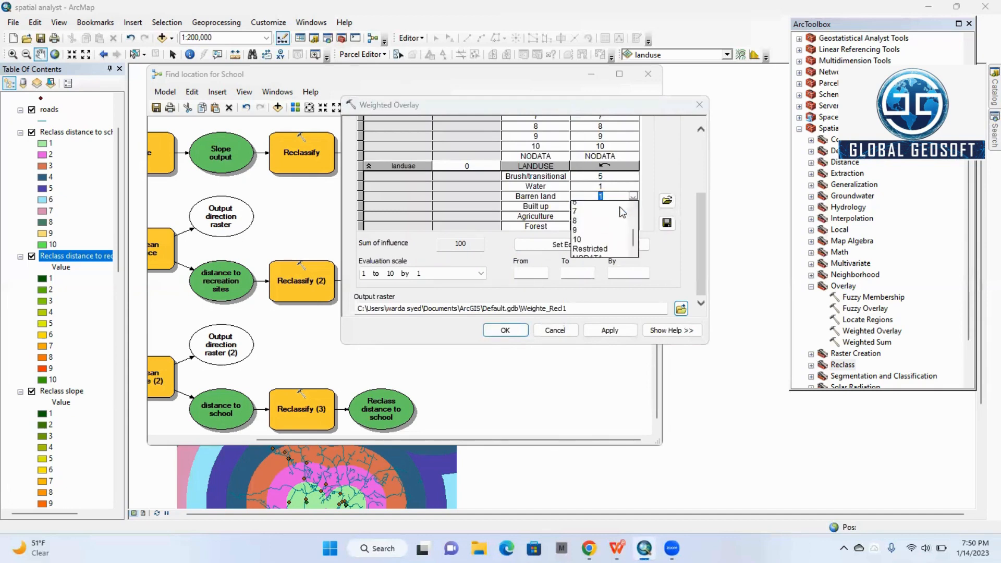
click(578, 238)
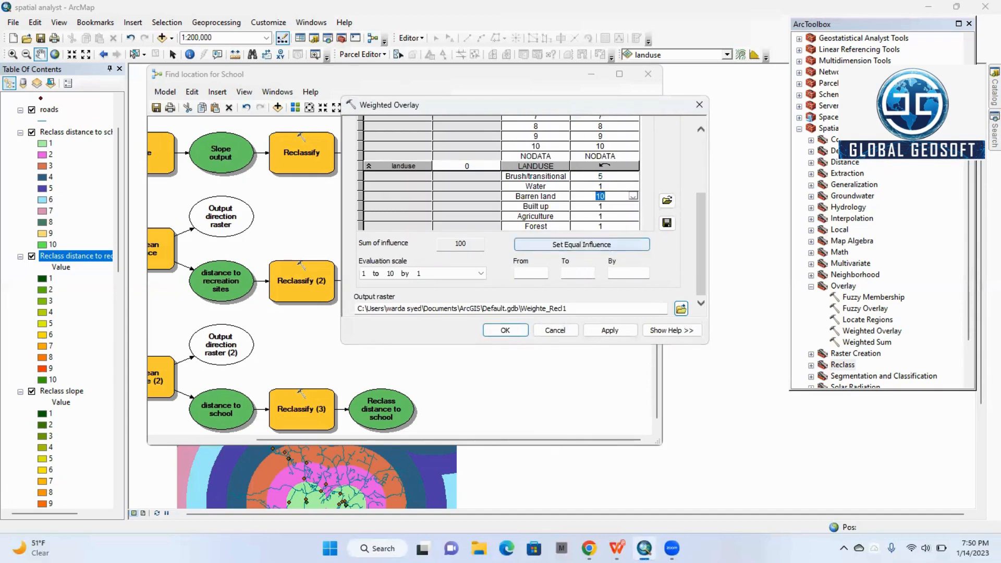
Step: Check the scale values in the tutorial PDF in WPS Office, and in ArcMap set Agriculture to 9 and Built up to 3
click(617, 548)
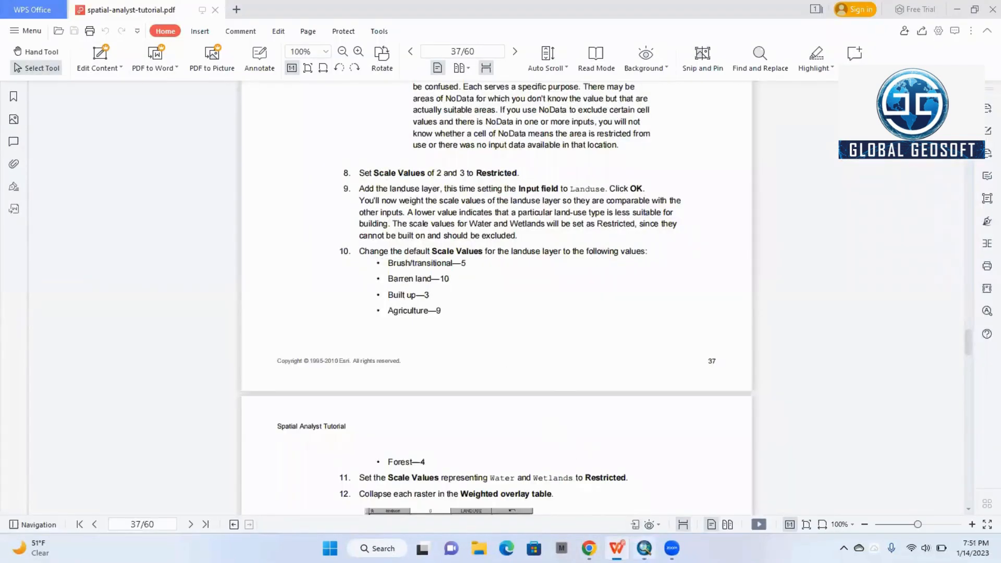
click(644, 548)
click(605, 217)
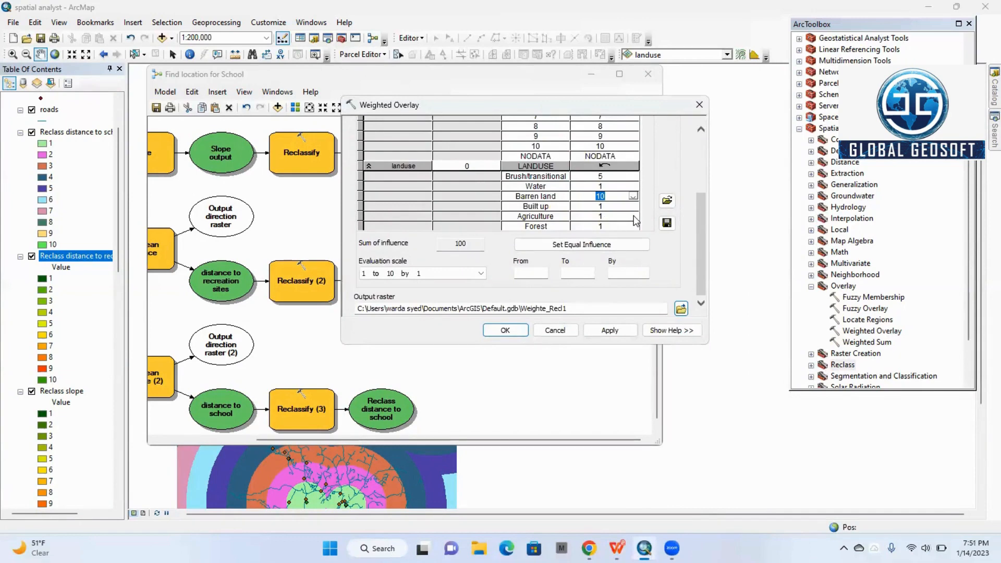
click(633, 216)
click(588, 244)
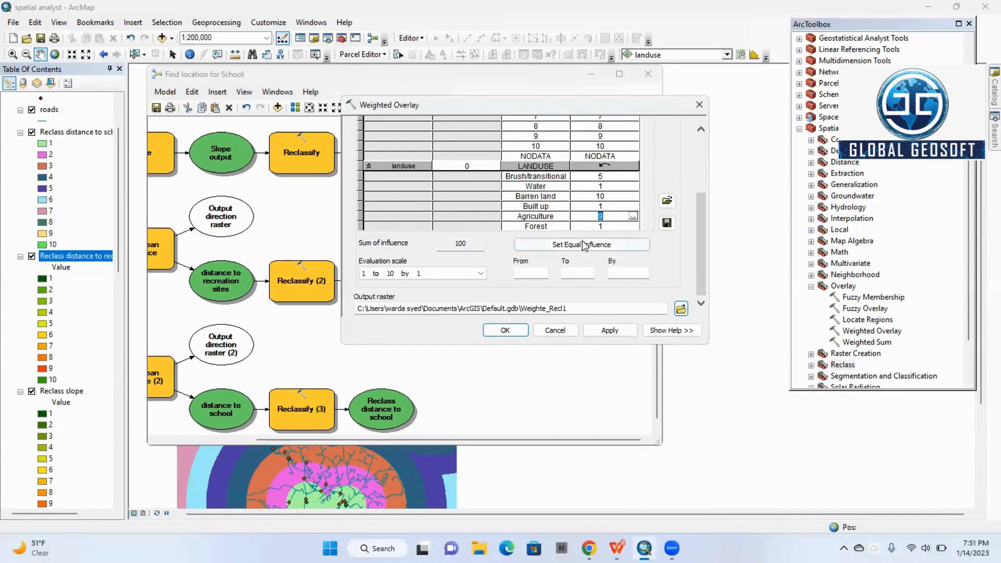
click(584, 207)
click(633, 206)
click(589, 235)
Step: Read the remaining landuse values in the WPS Office tutorial PDF and set Water to Restricted in ArcMap's weighted overlay table
click(627, 515)
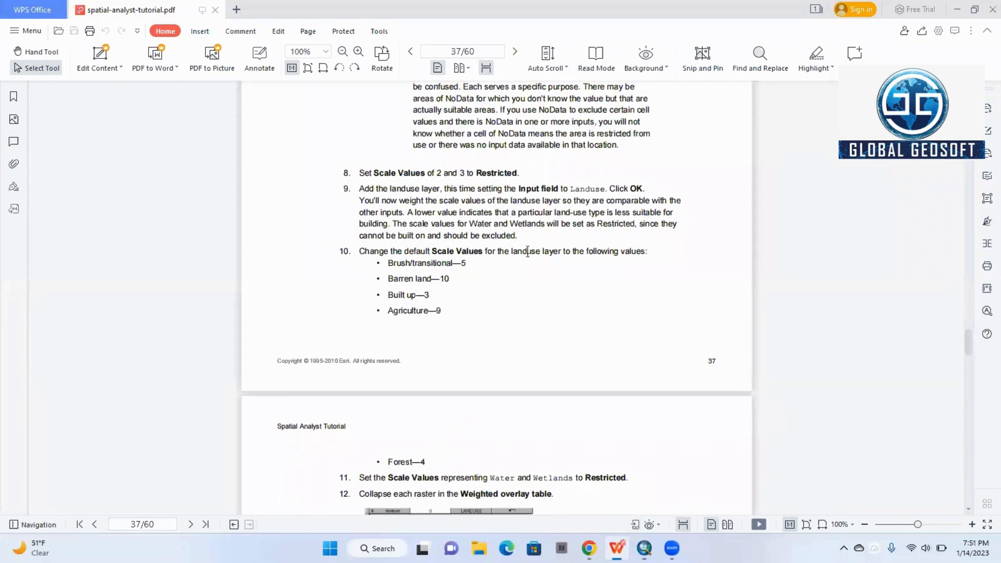
scroll(499, 269, down, 3)
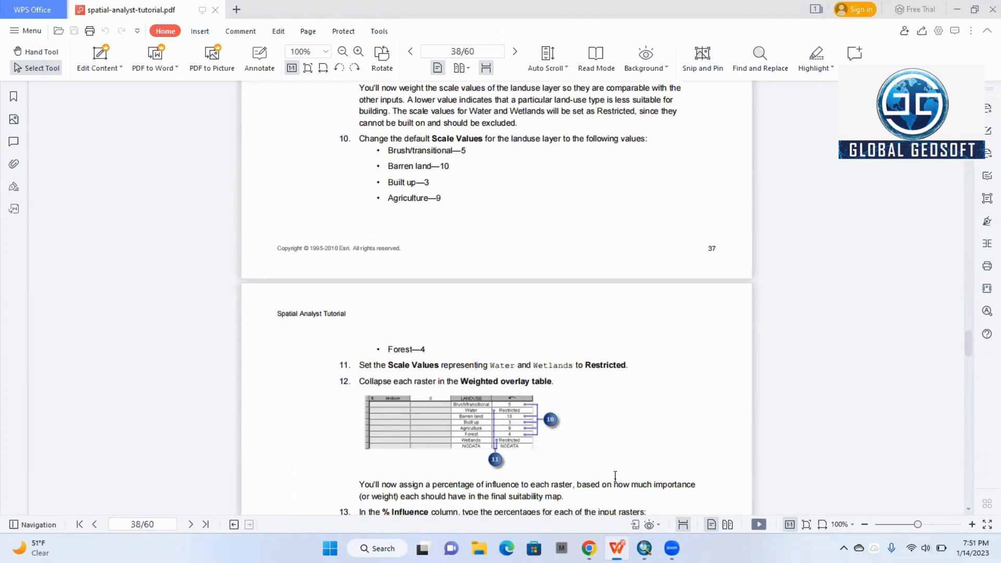
click(644, 548)
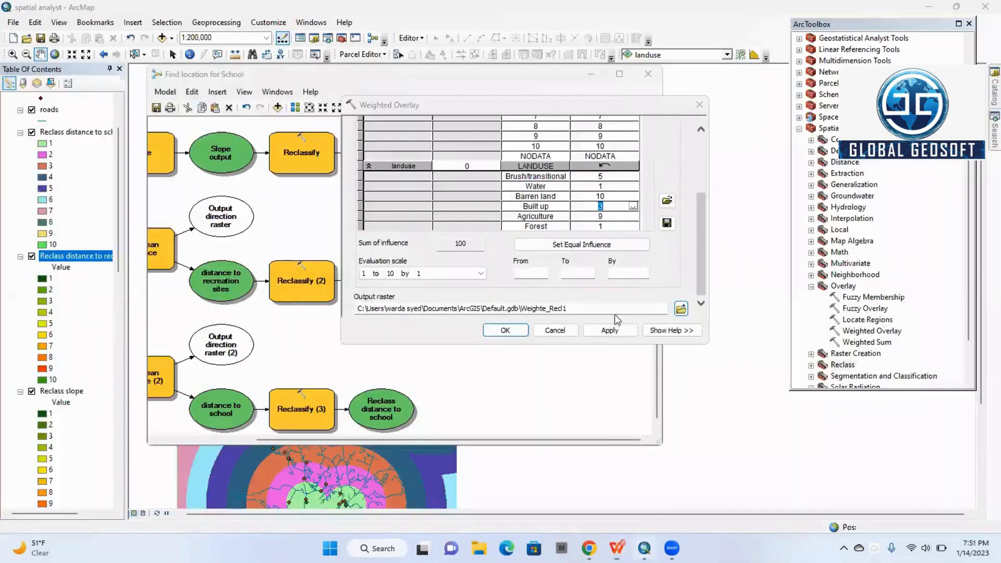
click(633, 186)
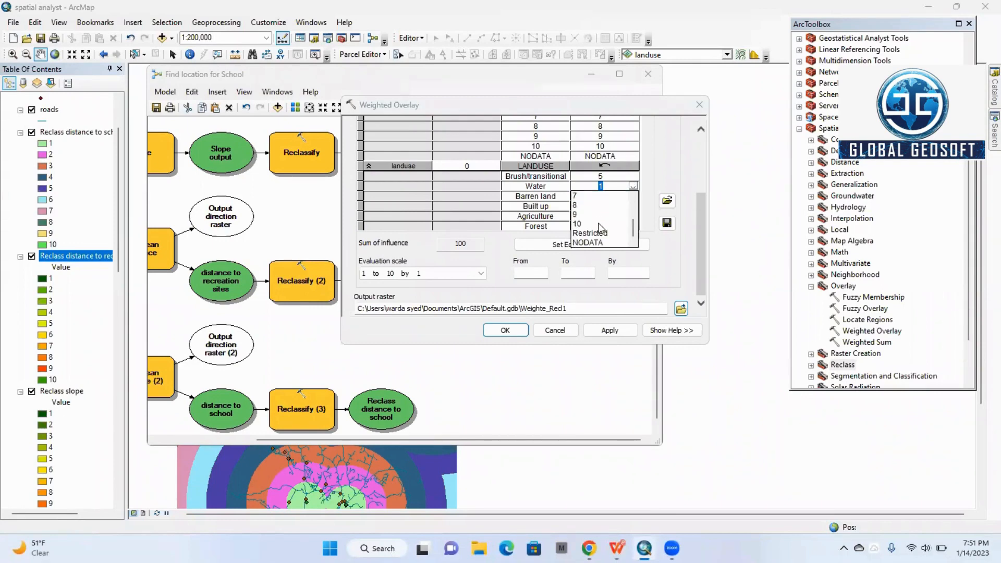
click(606, 234)
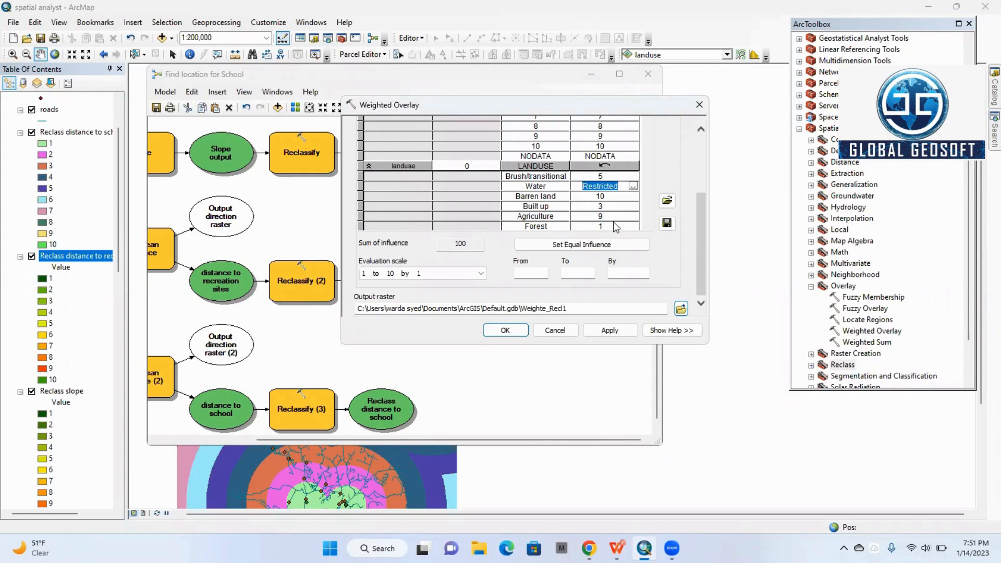
Step: Set the landuse scale values to 4 for Forest and Restricted for Wetlands
scroll(634, 227, down, 2)
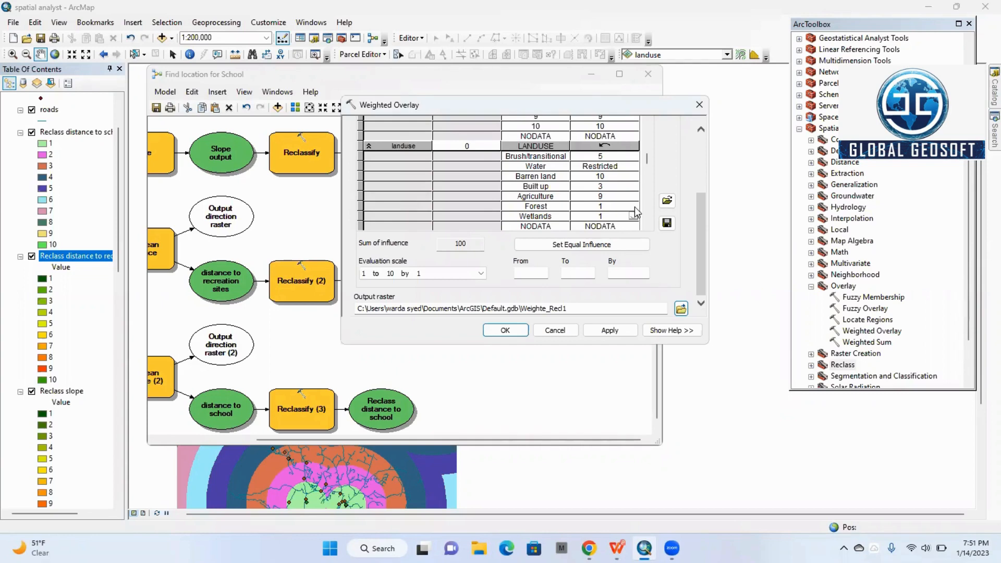
click(634, 207)
click(599, 240)
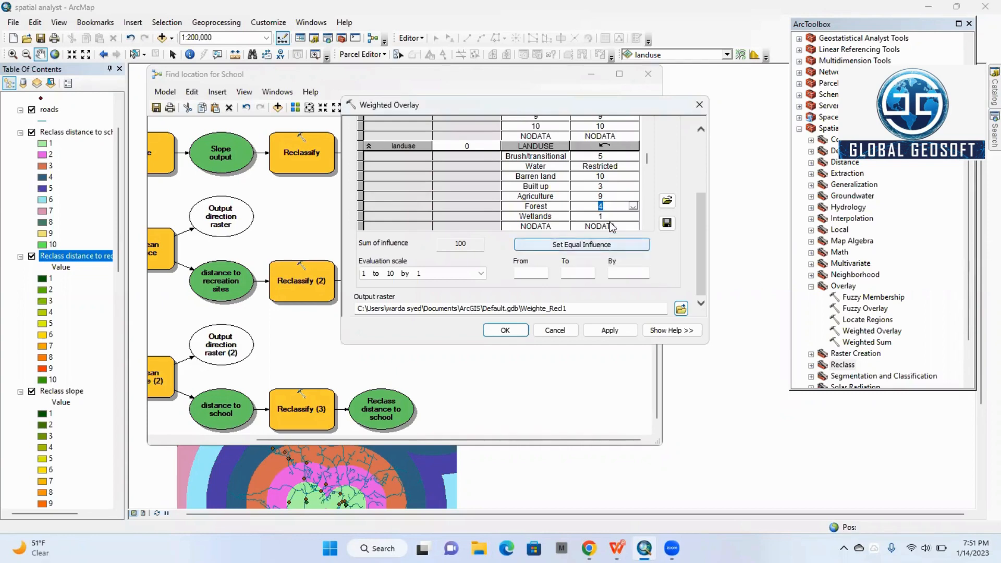
click(633, 216)
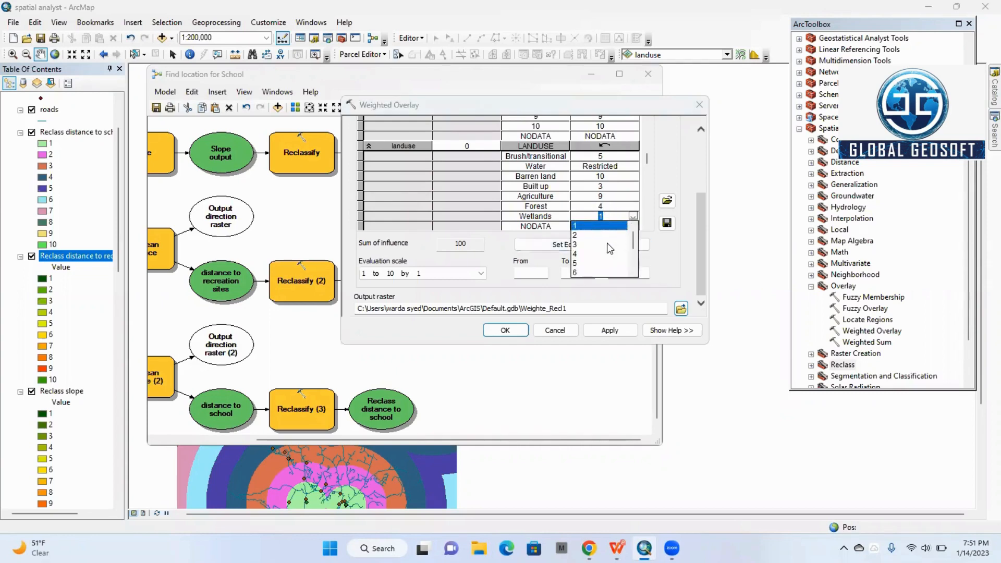
scroll(606, 243, down, 2)
click(612, 269)
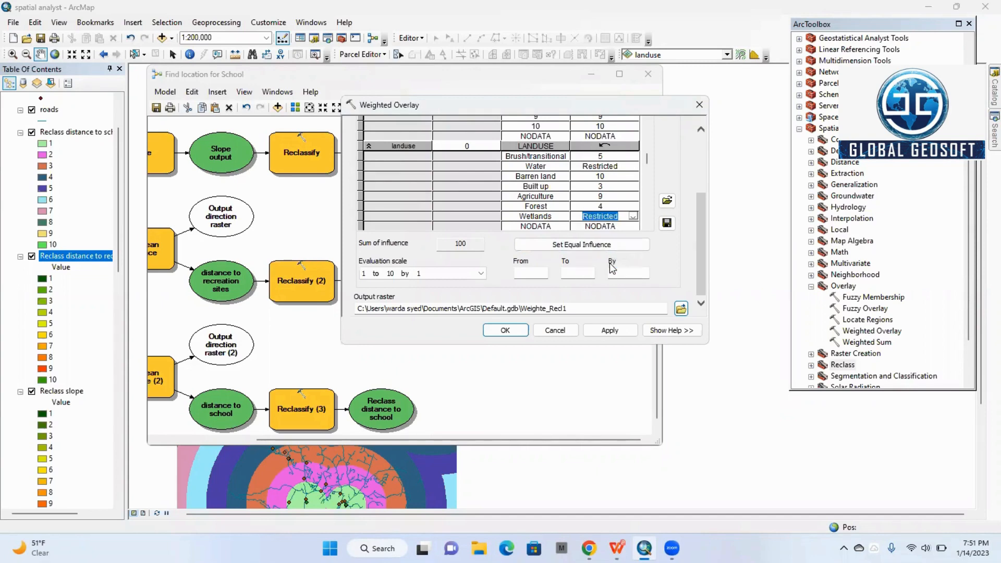
Step: Move the Weighted Overlay dialog off the model elements and collapse the landuse rows in its table
scroll(590, 267, up, 3)
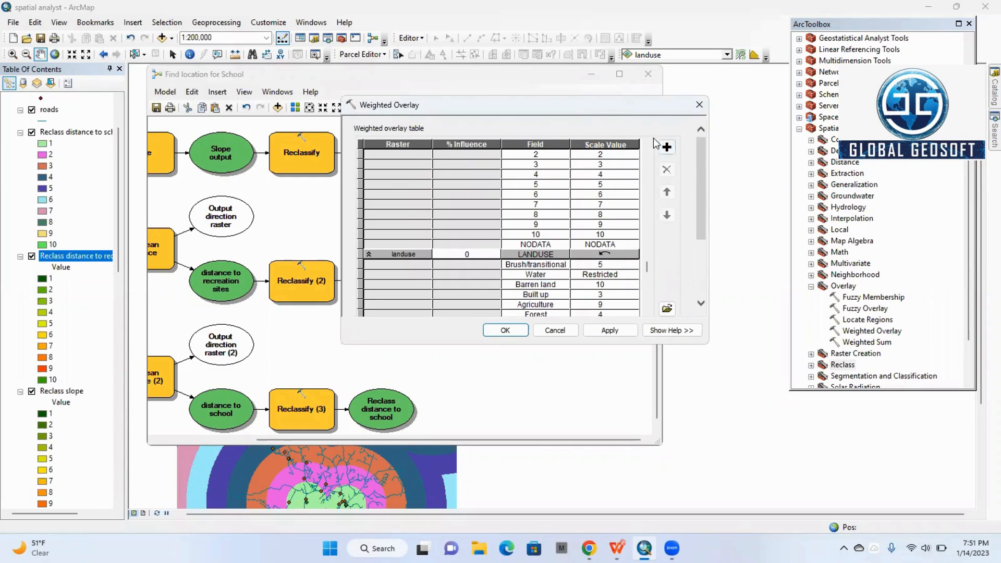
drag(594, 110, 674, 99)
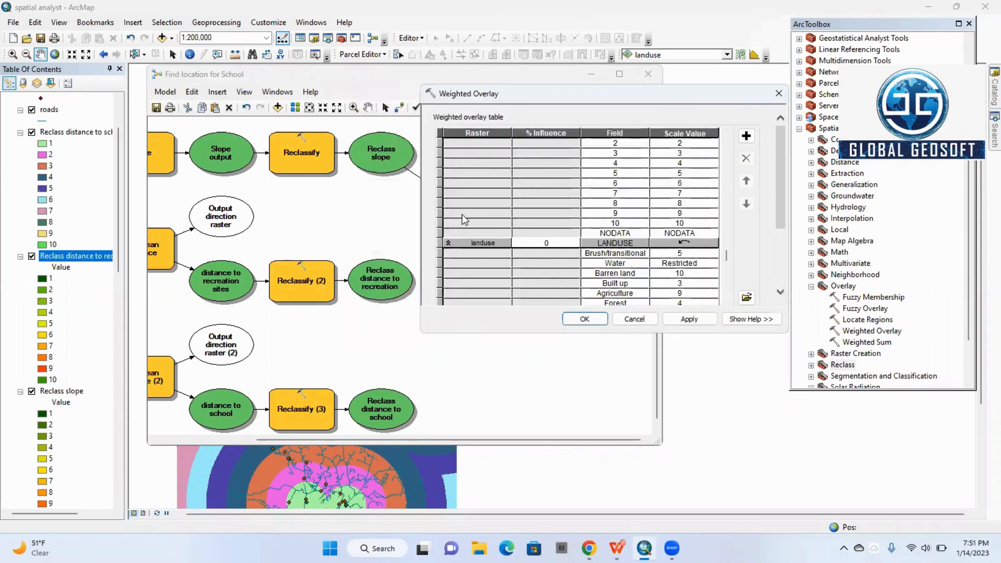
click(449, 243)
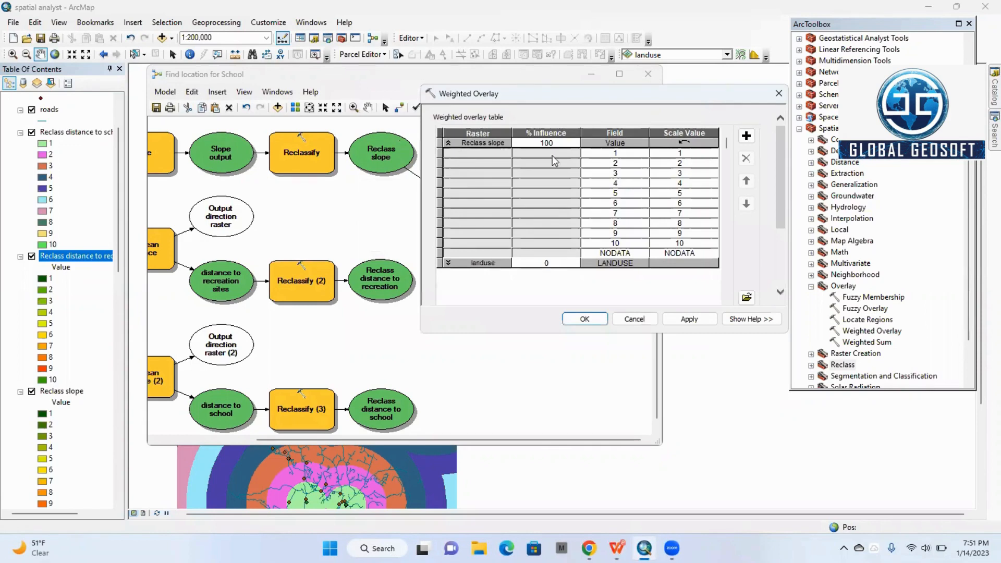
click(447, 263)
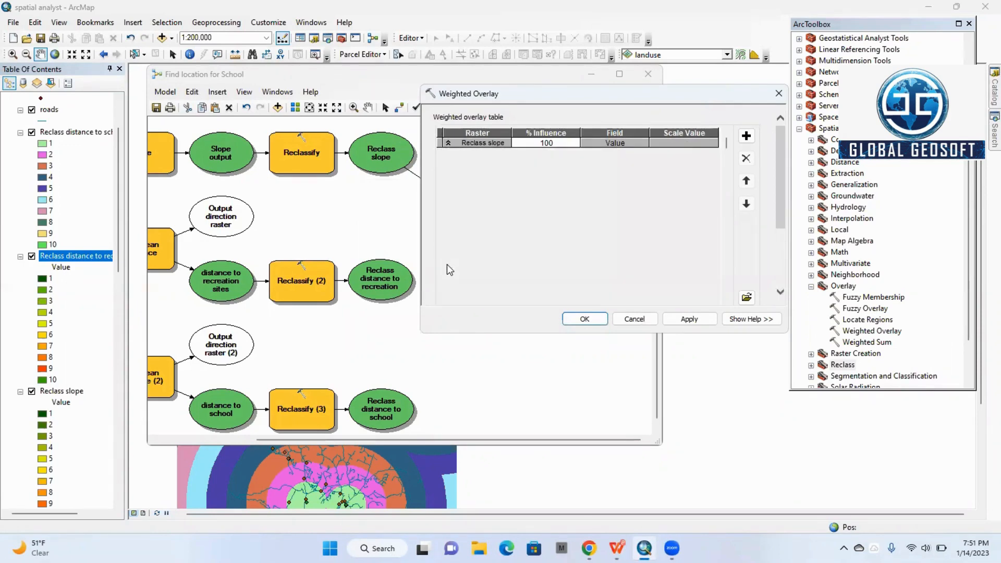
Step: Add the Reclass distance to recreation sites model output to the weighted overlay table
click(745, 137)
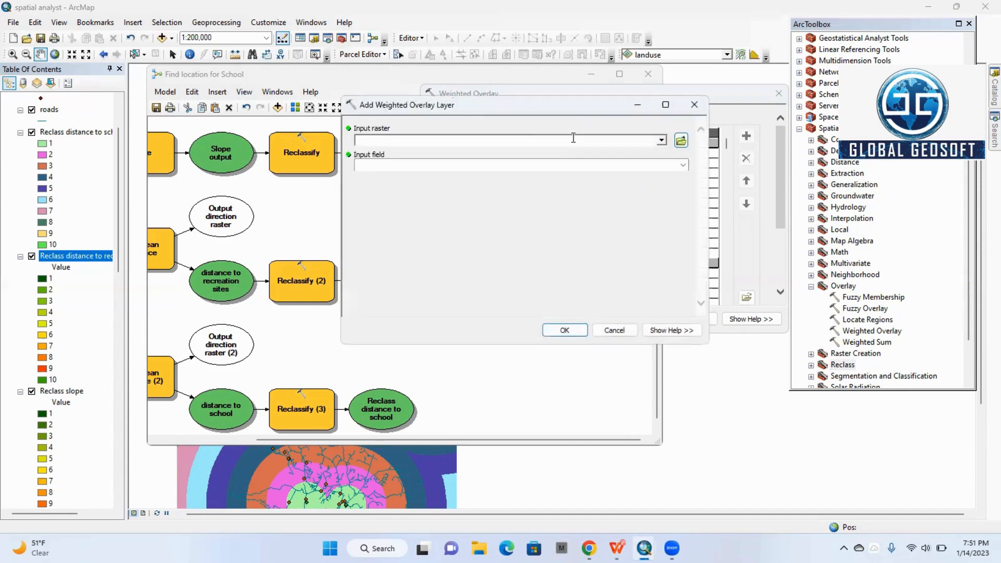
click(661, 141)
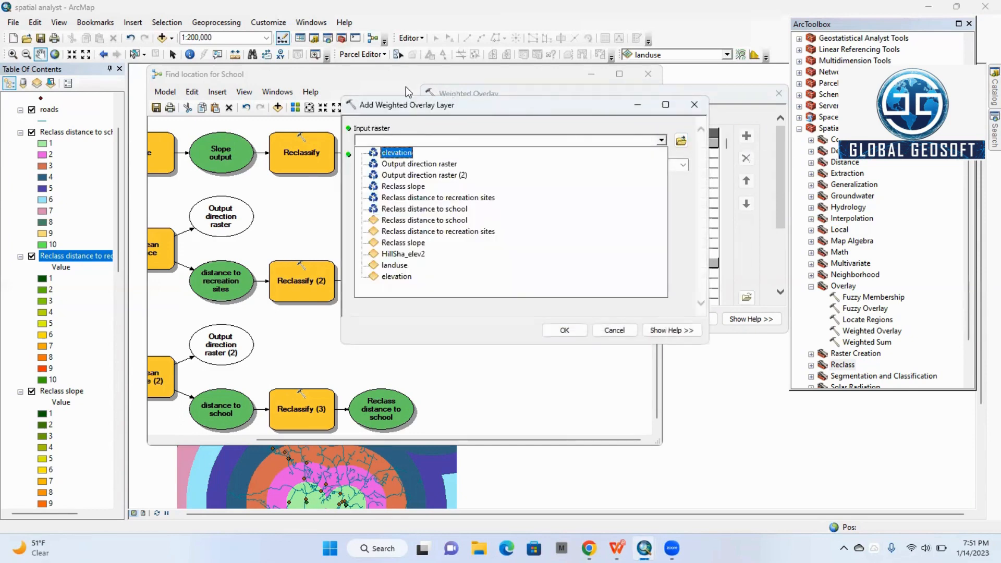
click(453, 197)
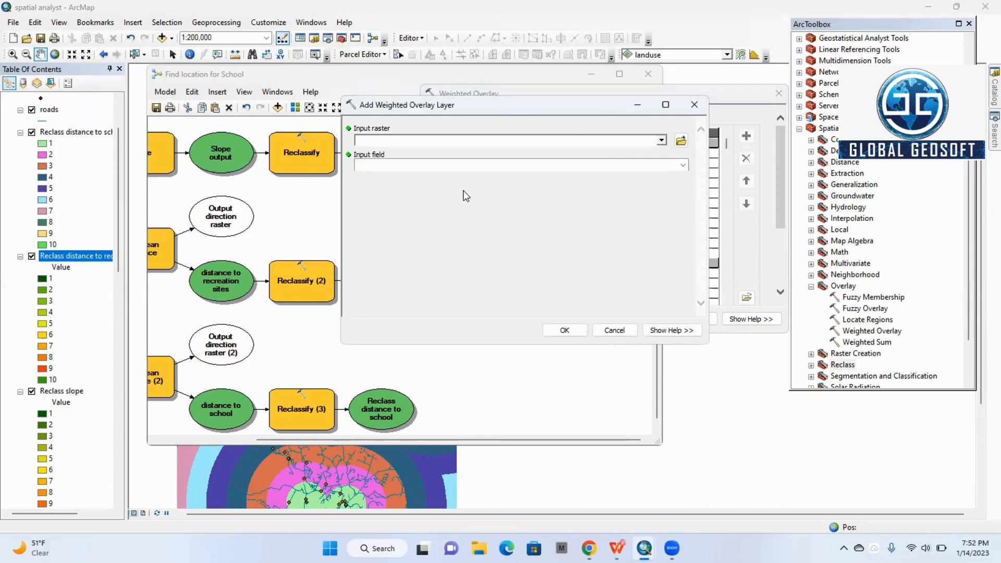
click(565, 331)
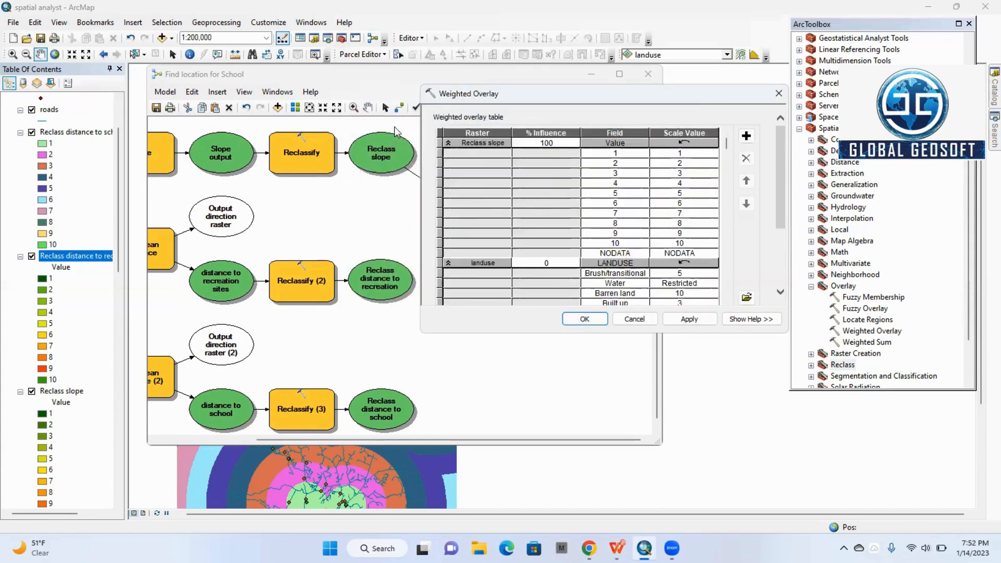
Step: Collapse the Reclass slope, landuse and recreation distance rasters in the weighted overlay table
click(446, 143)
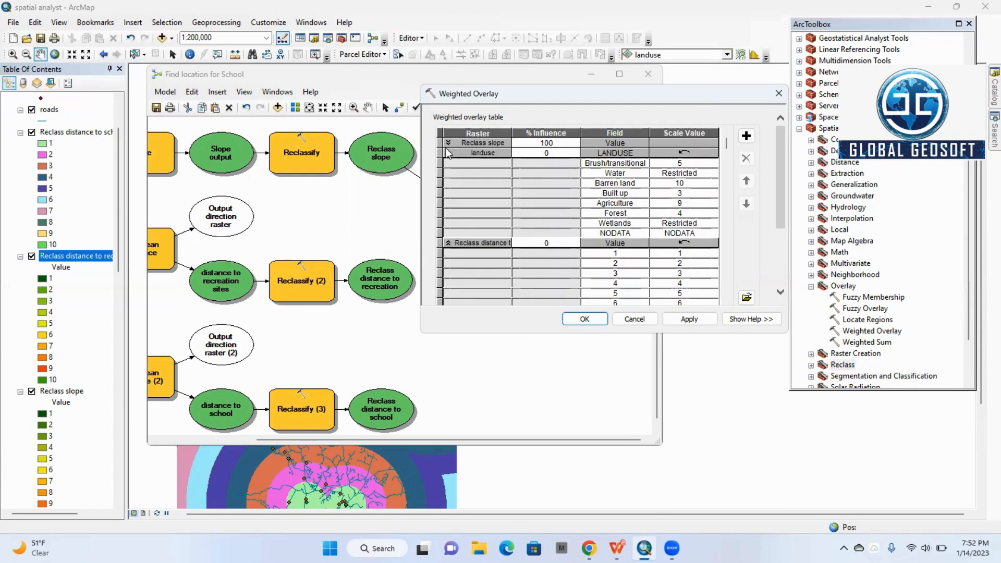
click(448, 243)
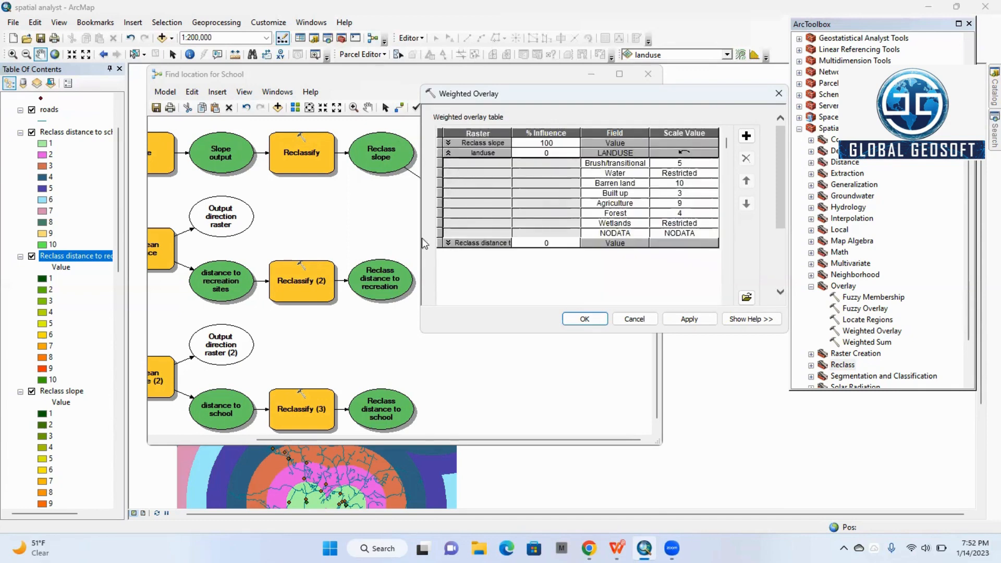
click(448, 152)
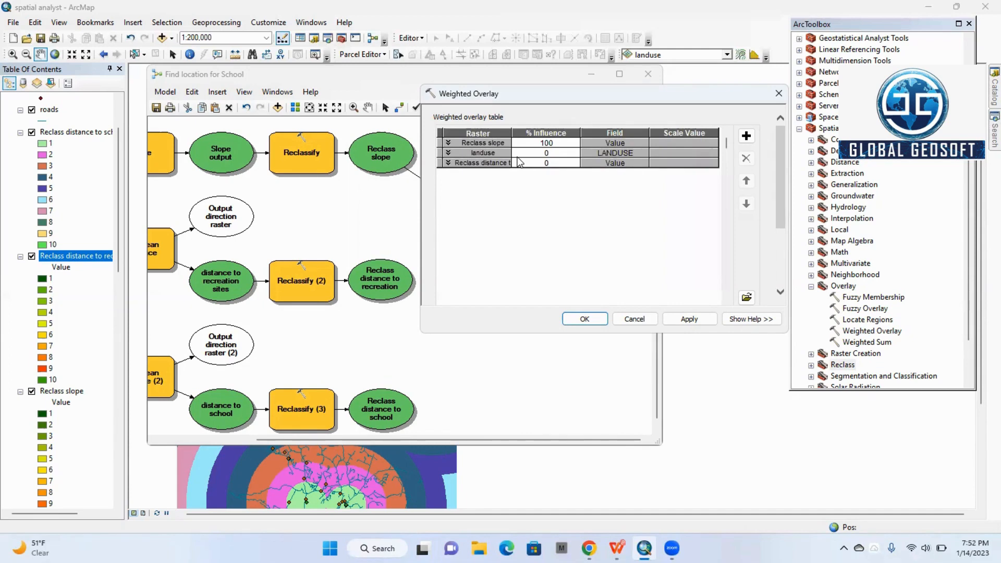
Step: Check the influence percentages in the tutorial PDF and add the Reclass distance to school model output to the weighted overlay table, with its rows collapsed
click(617, 548)
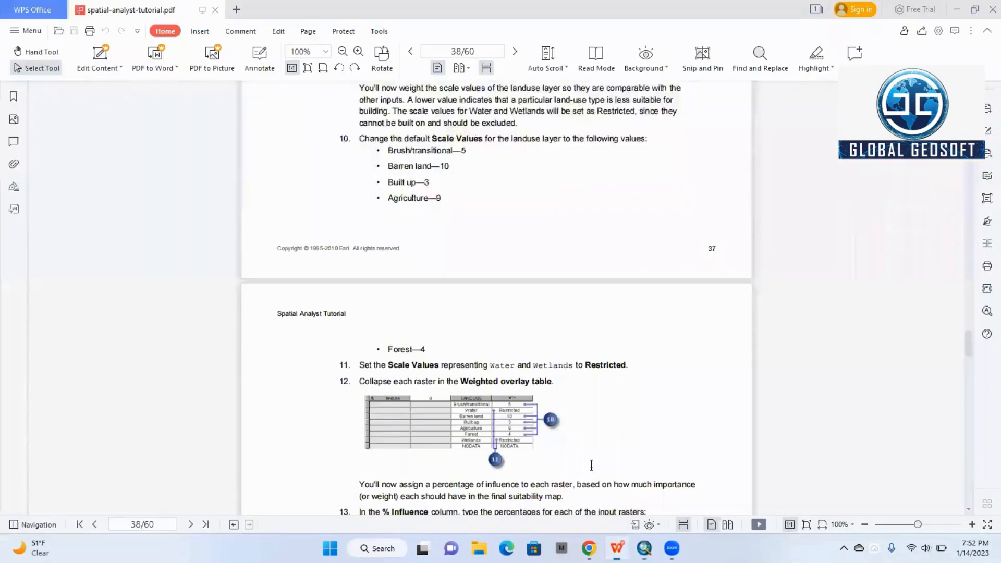
scroll(470, 364, down, 3)
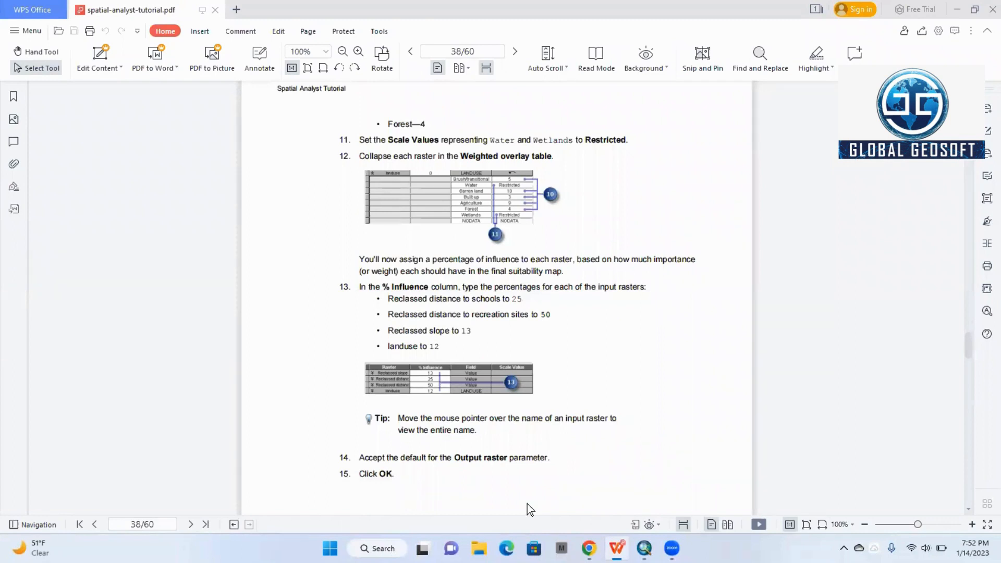
mouse_move(645, 548)
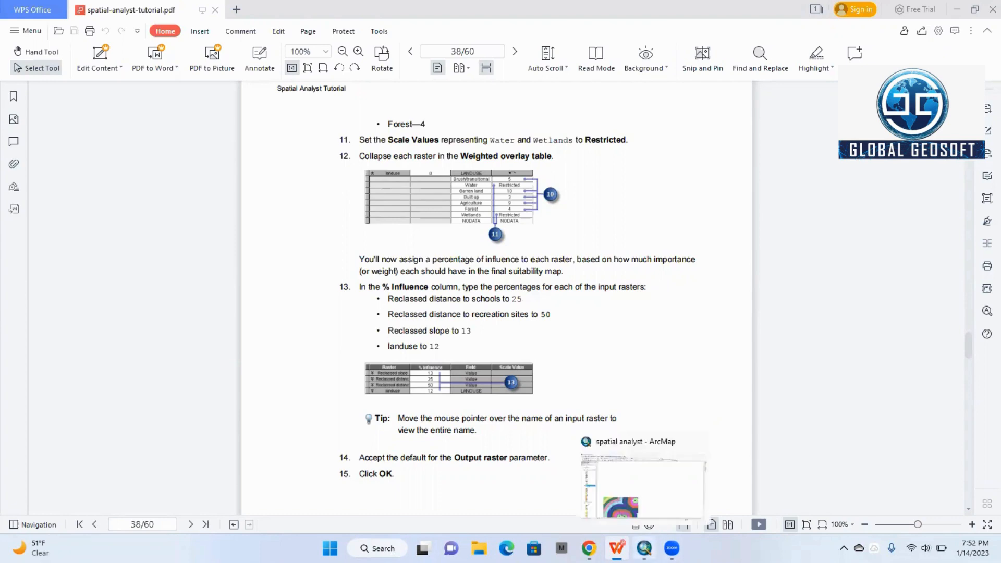
click(644, 549)
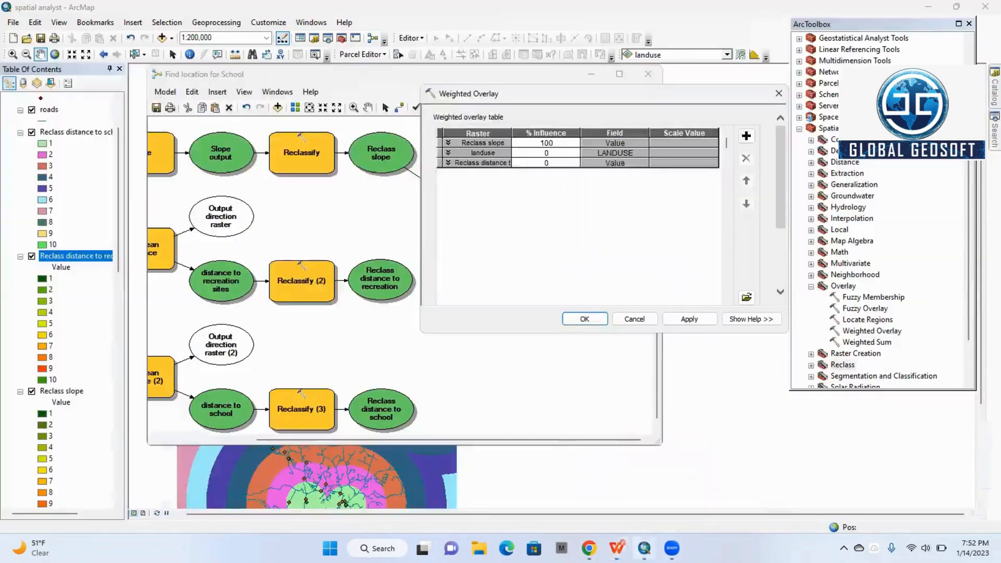
click(747, 136)
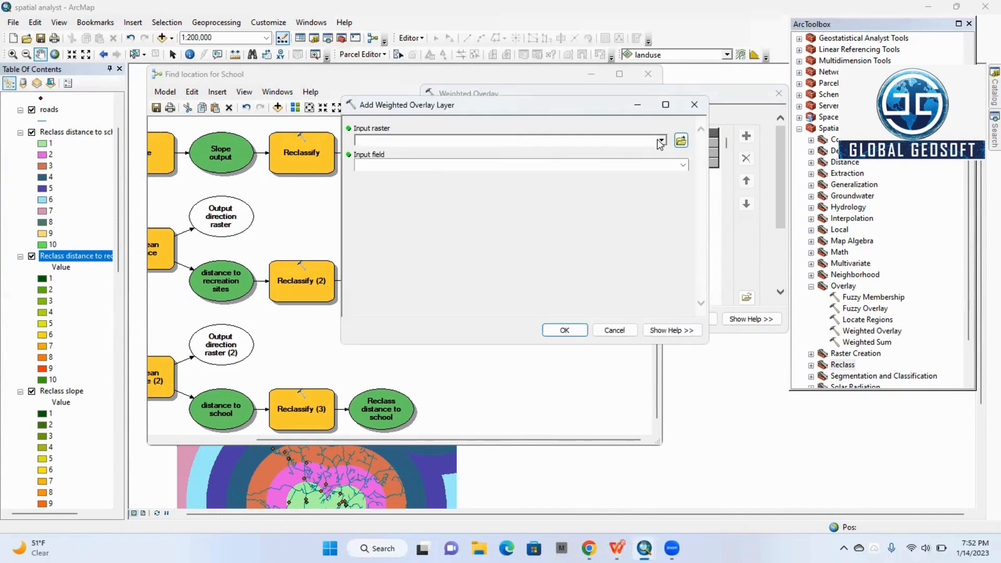
click(661, 140)
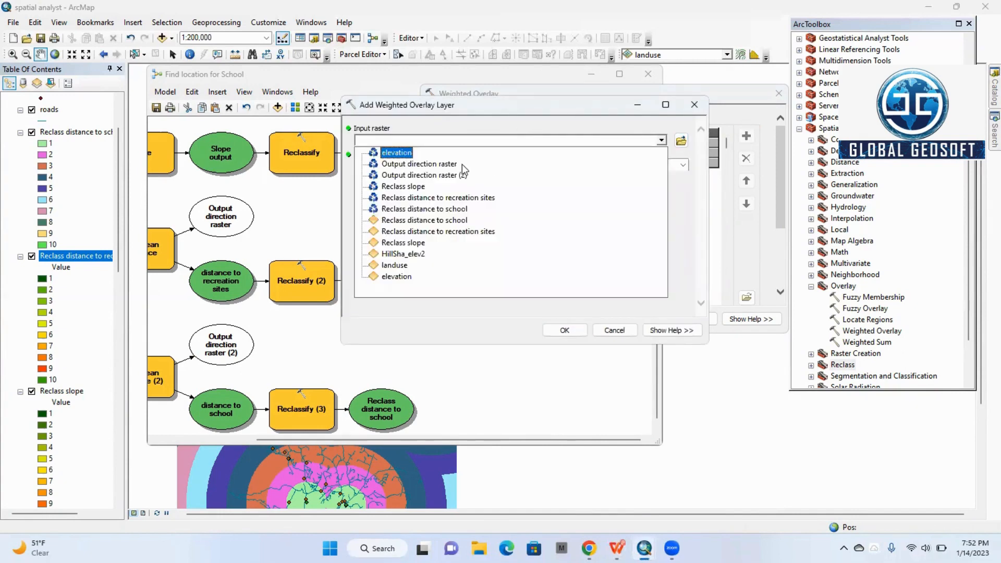
click(442, 210)
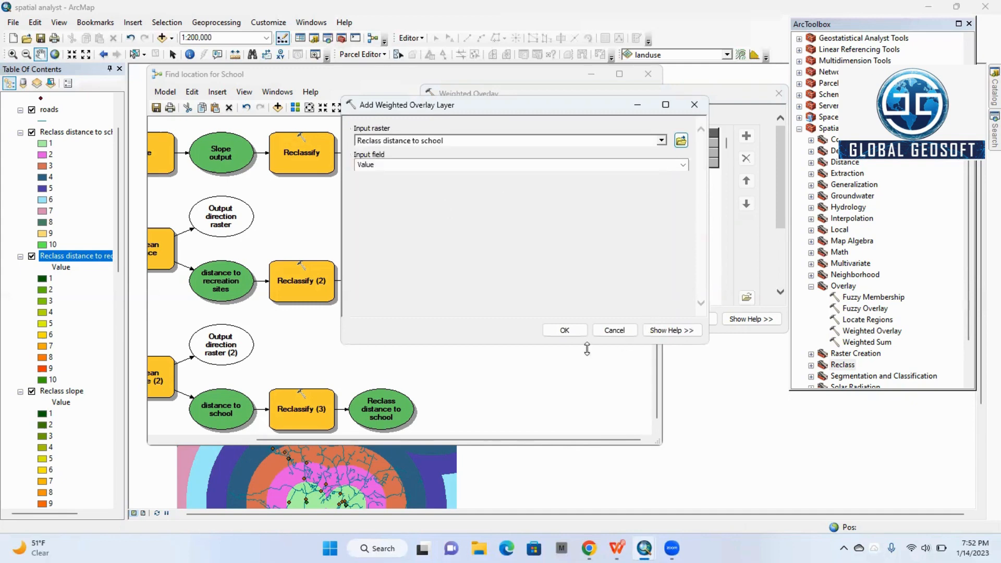
click(548, 332)
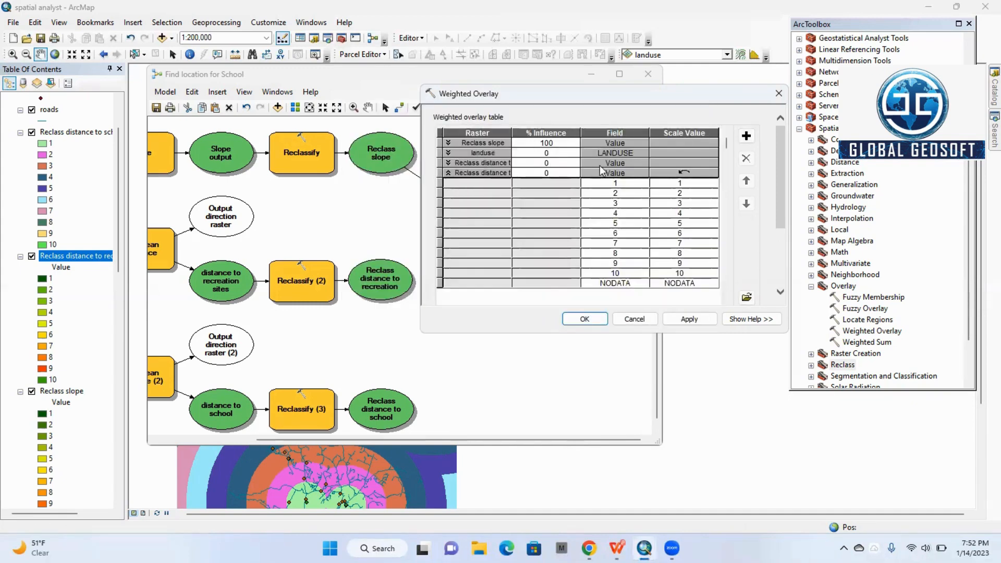
click(447, 173)
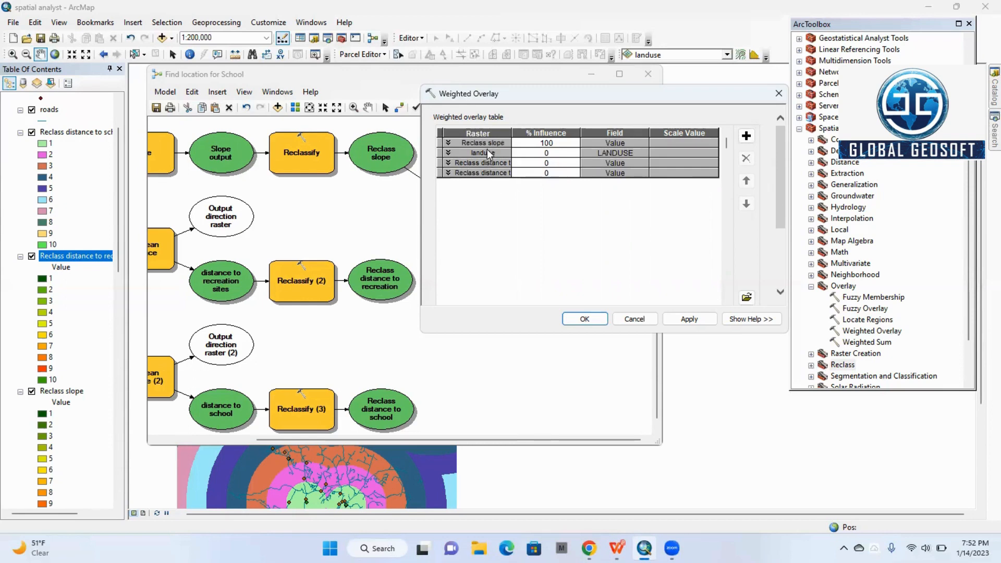
click(448, 153)
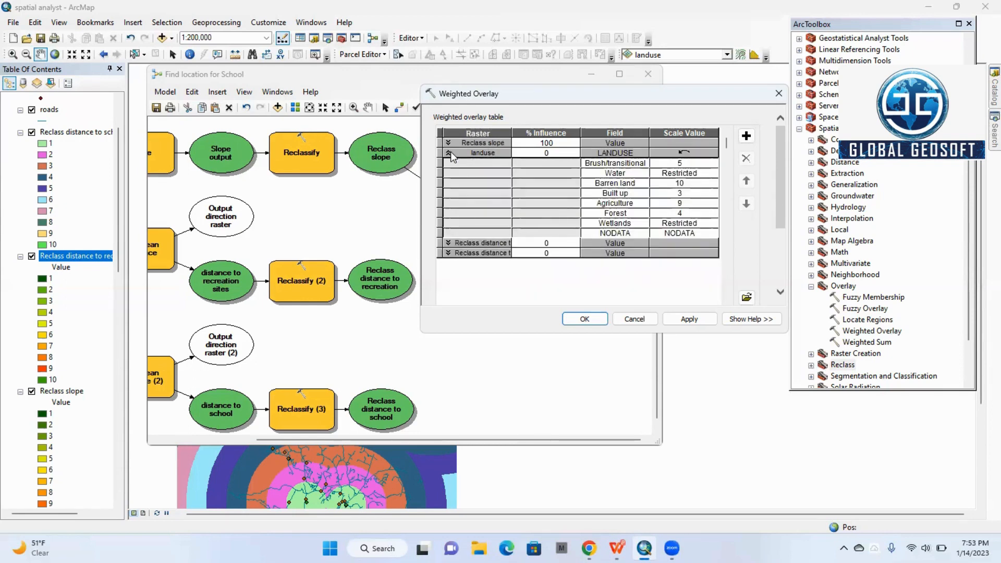
click(449, 153)
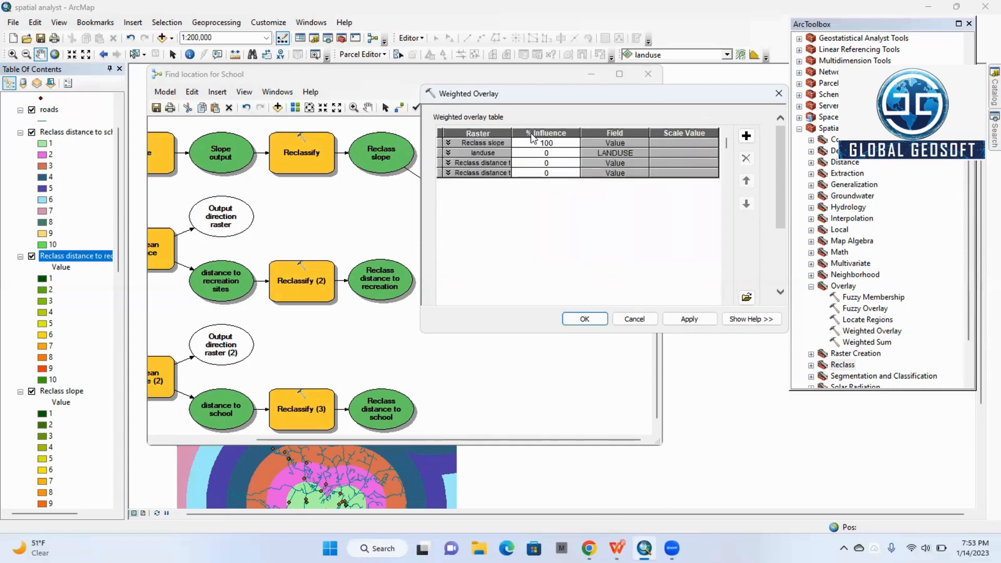
Step: Check the slope percentage in the tutorial PDF and set the % Influence of Reclass slope to 13
click(571, 144)
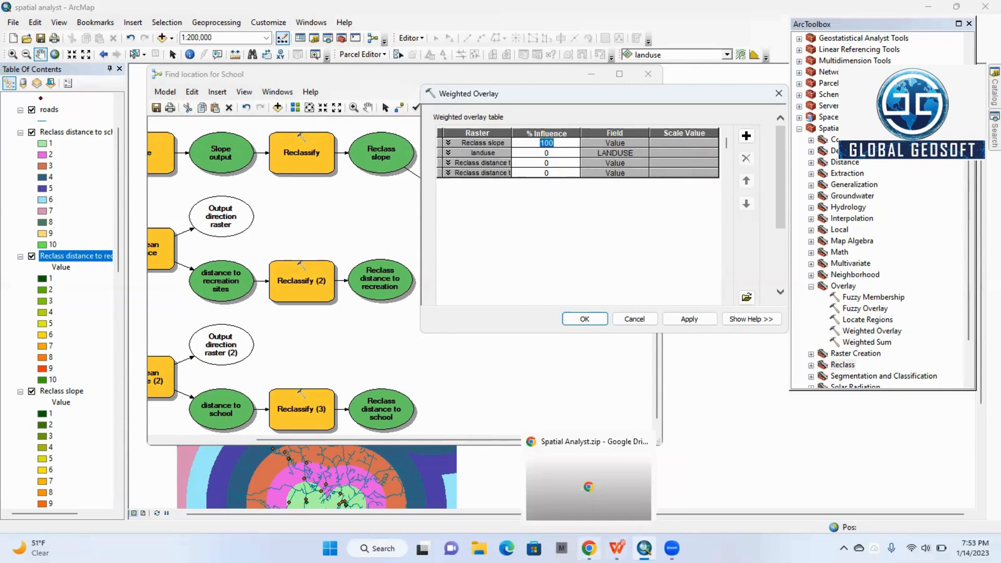
click(603, 506)
scroll(454, 381, down, 1)
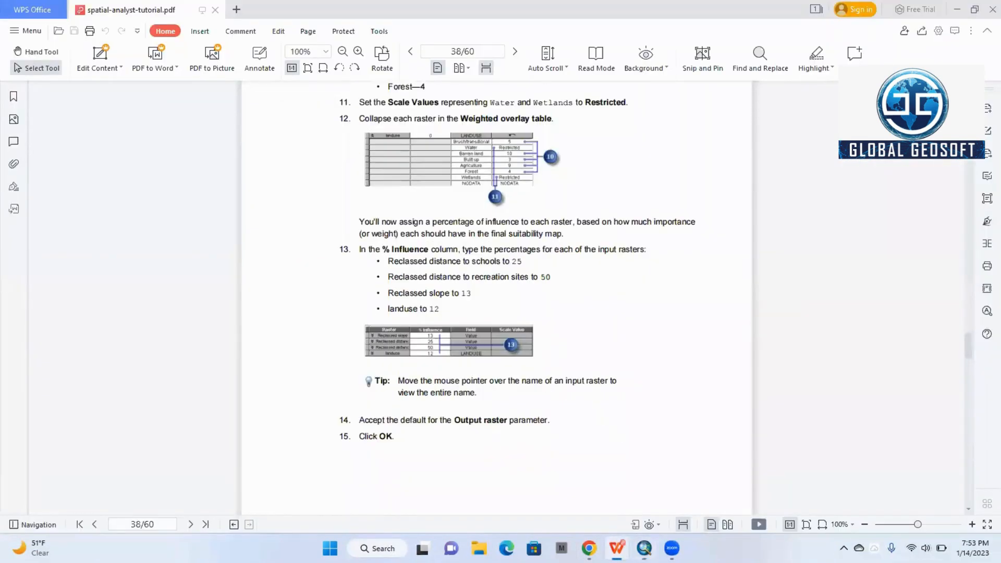
mouse_move(617, 548)
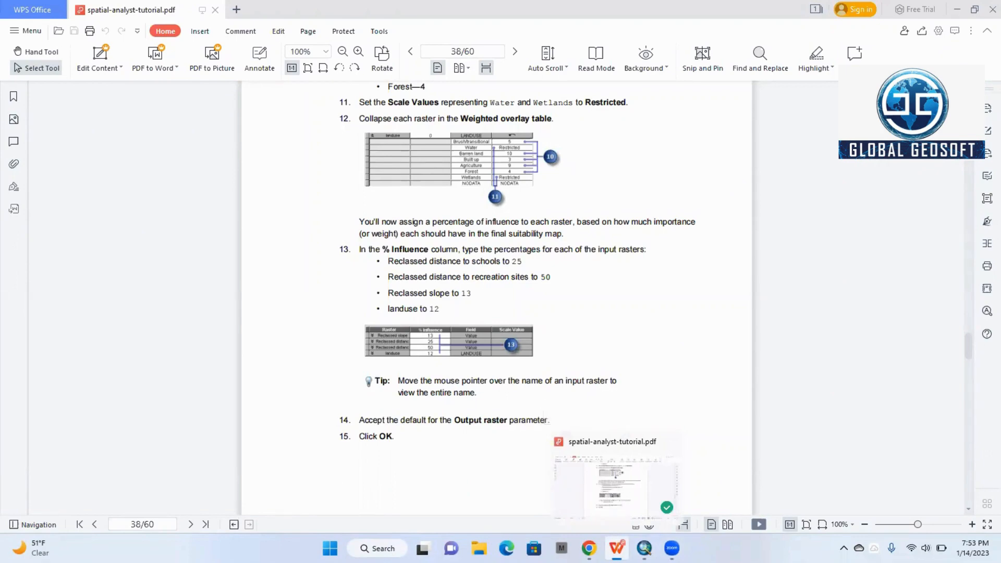
click(645, 549)
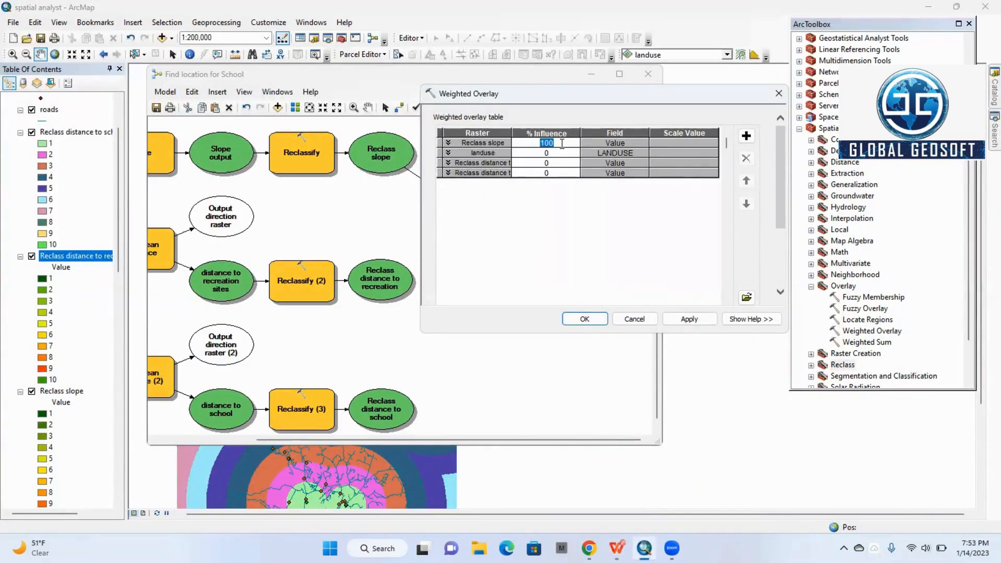
click(562, 144)
key(BackSpace)
key(BackSpace)
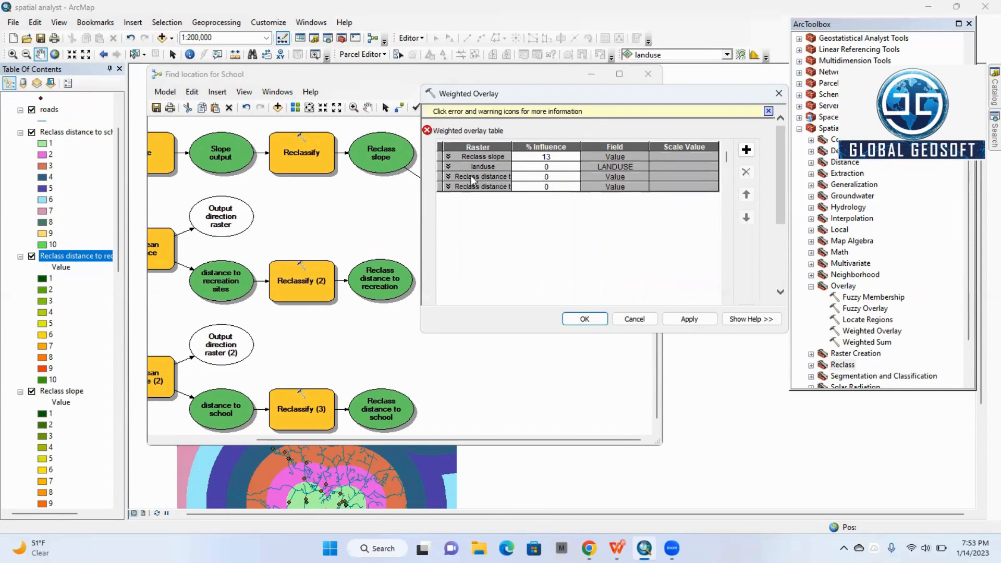
Step: Check the tutorial PDF and set the % Influence of Reclass distance to recreation sites to 50
click(448, 177)
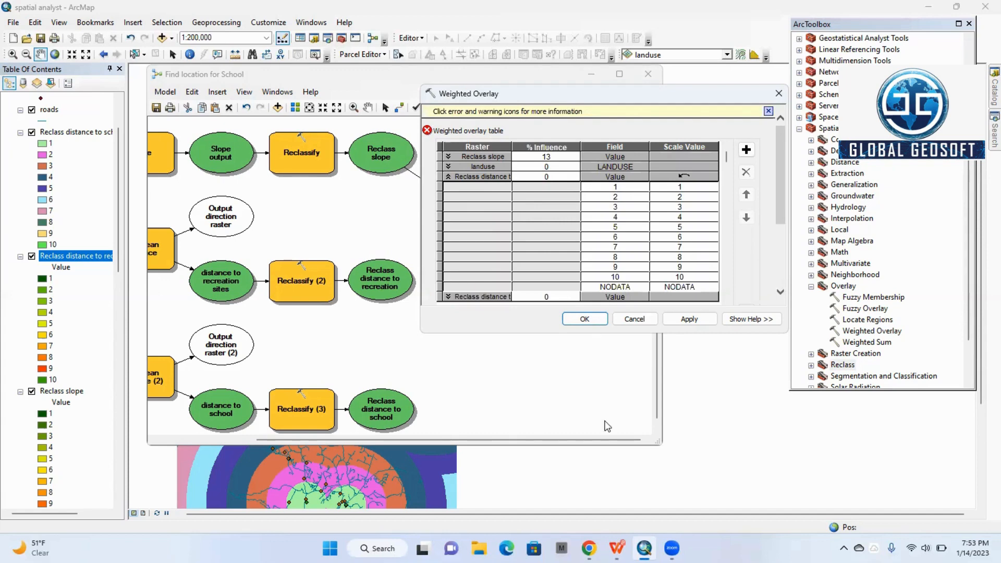
click(617, 548)
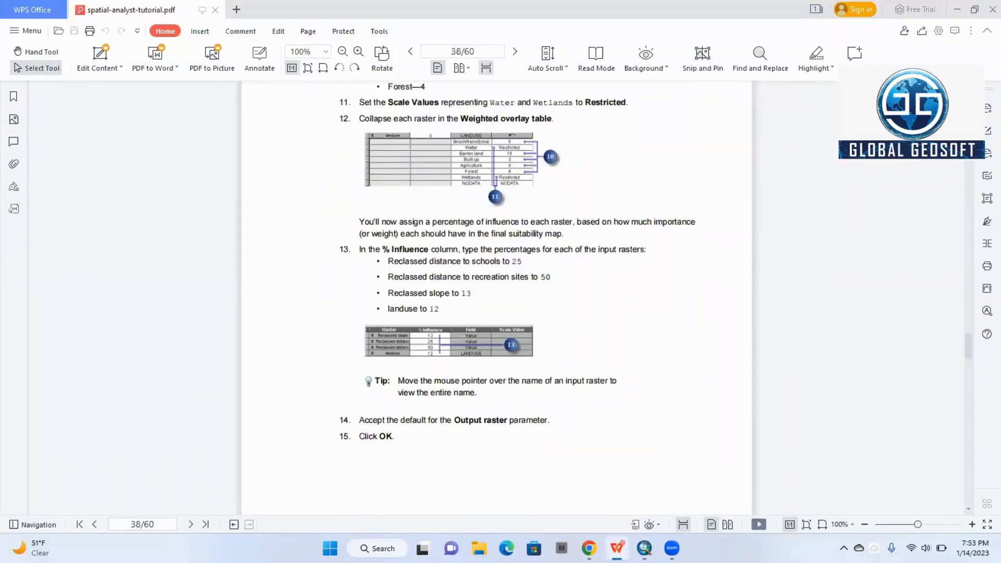
click(617, 548)
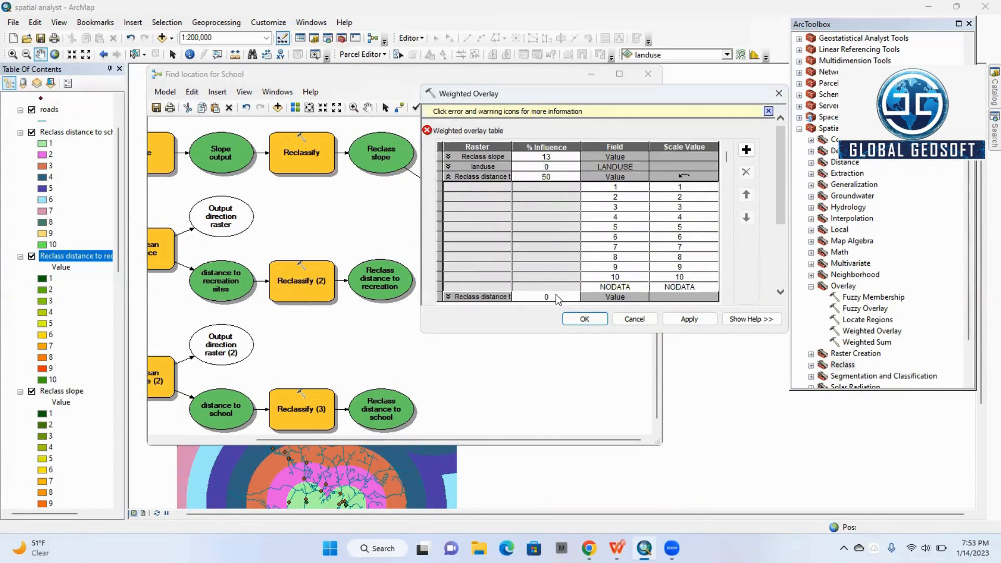
Step: Set the % Influence of landuse to 12 and of Reclass distance to school to 25, as given in the tutorial PDF
click(617, 548)
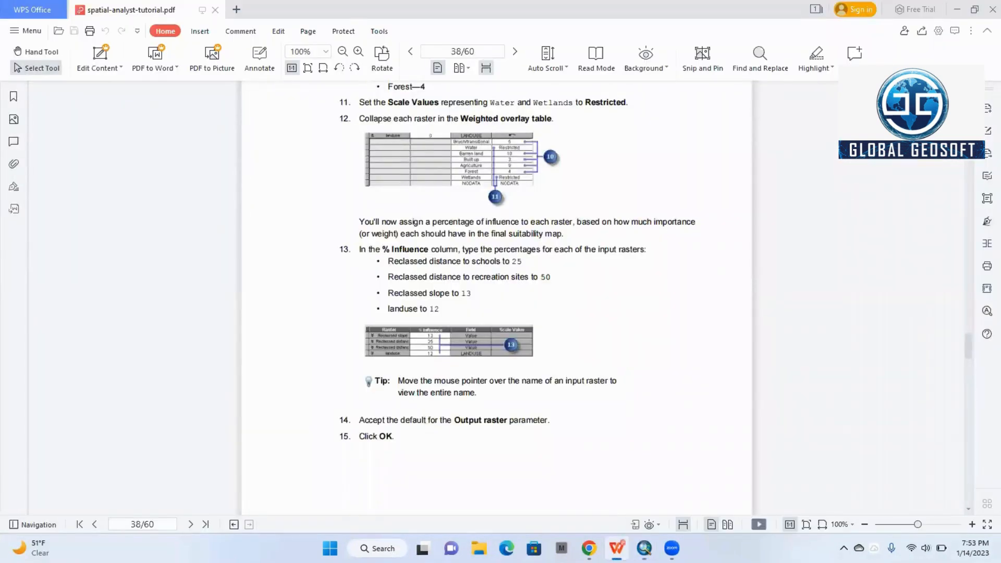
click(617, 548)
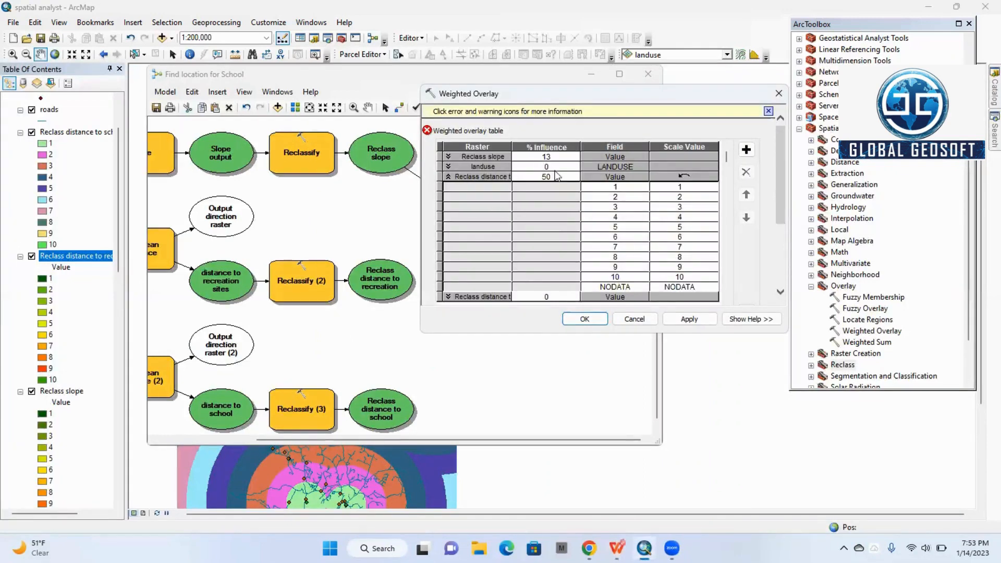
click(558, 297)
scroll(560, 169, down, 5)
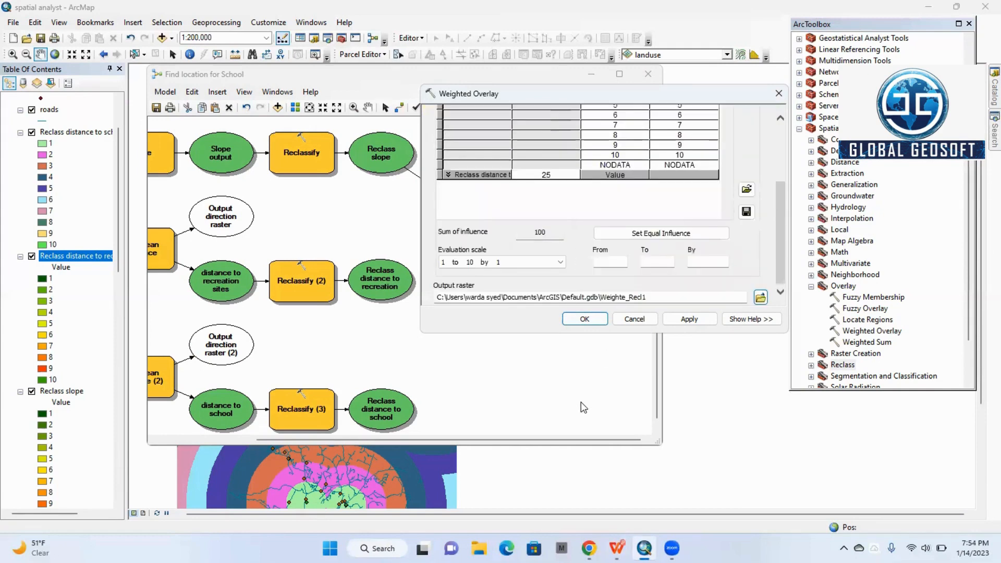
Step: Read the tutorial PDF up to Executing Weighted Overlay and accept the Weighted Overlay settings with the default output raster
click(616, 548)
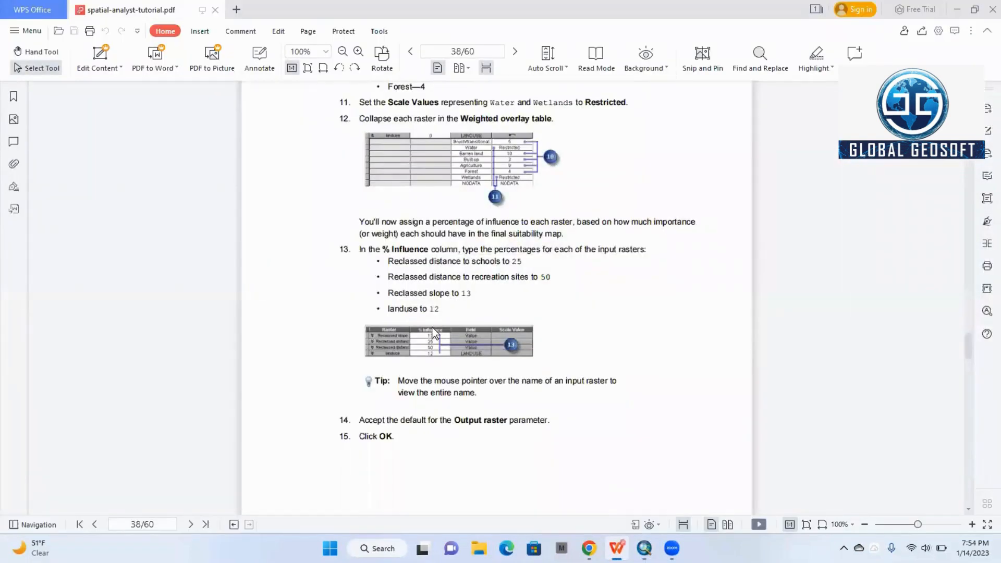
scroll(437, 331, down, 3)
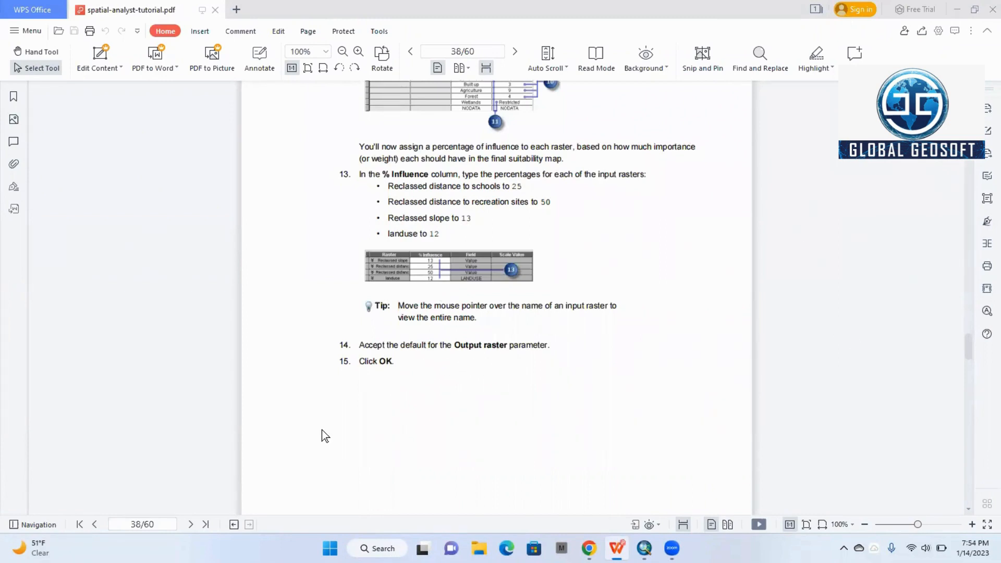
scroll(415, 380, down, 10)
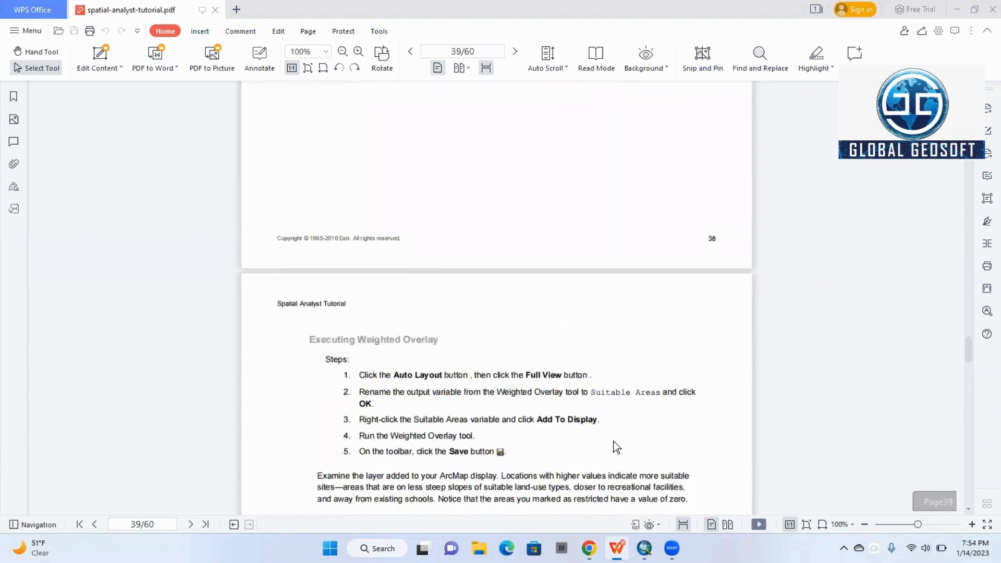
click(645, 548)
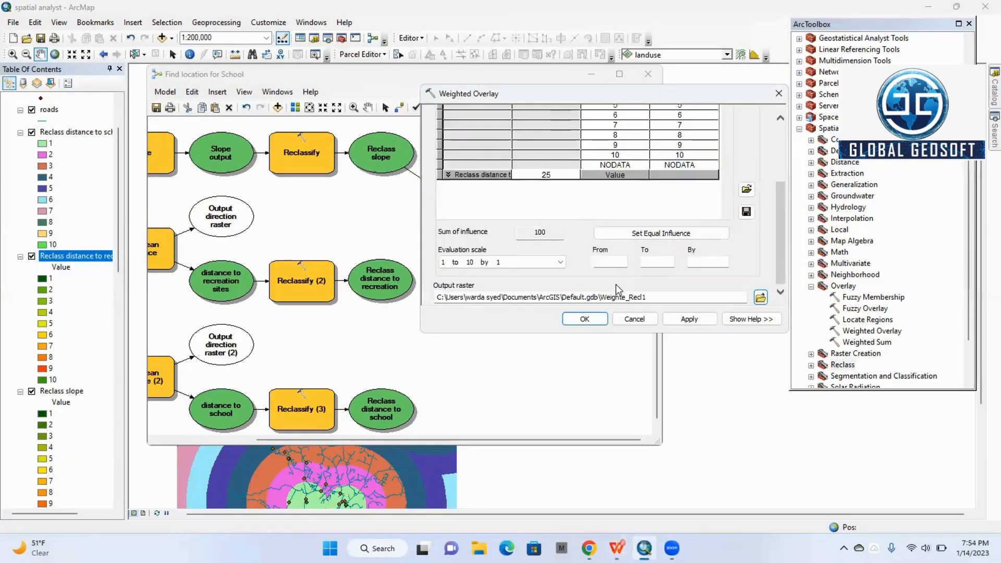
click(584, 319)
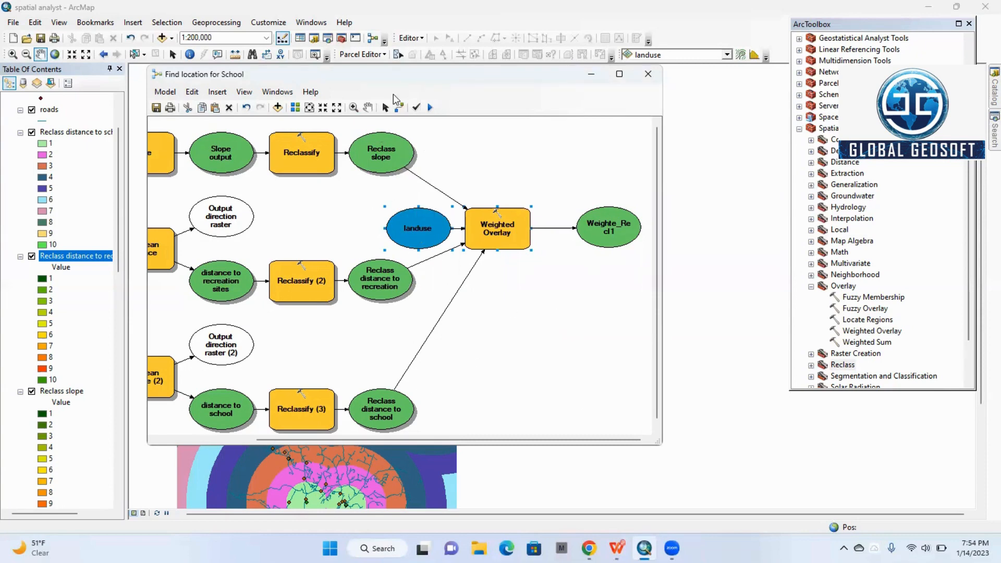
Step: Check the tutorial PDF, apply Auto Layout to the model diagram and fit the full model in view
click(617, 548)
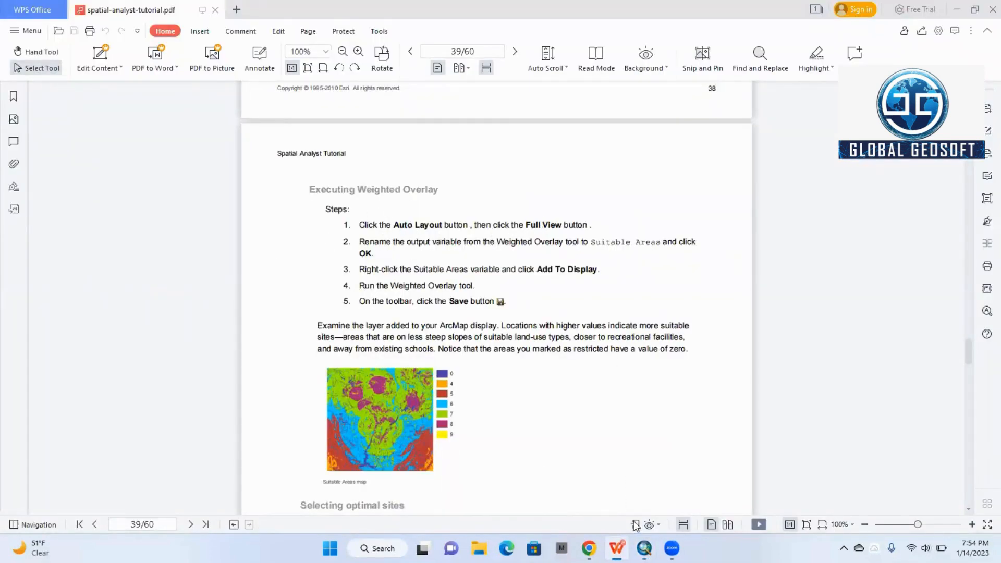
click(645, 548)
click(296, 107)
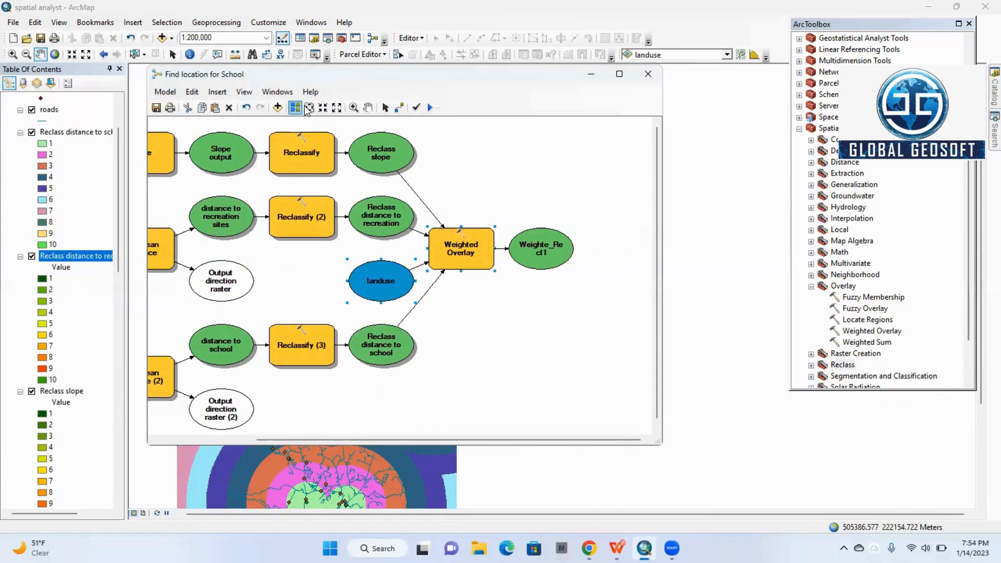
click(309, 108)
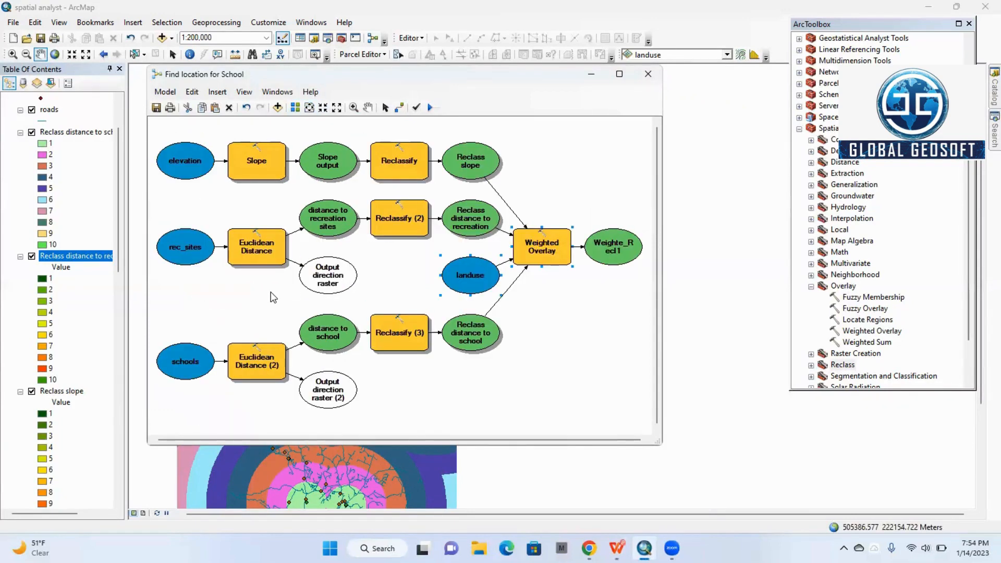
Step: Check the tutorial PDF and rename the Weighted Overlay output variable to Suitable area
click(617, 548)
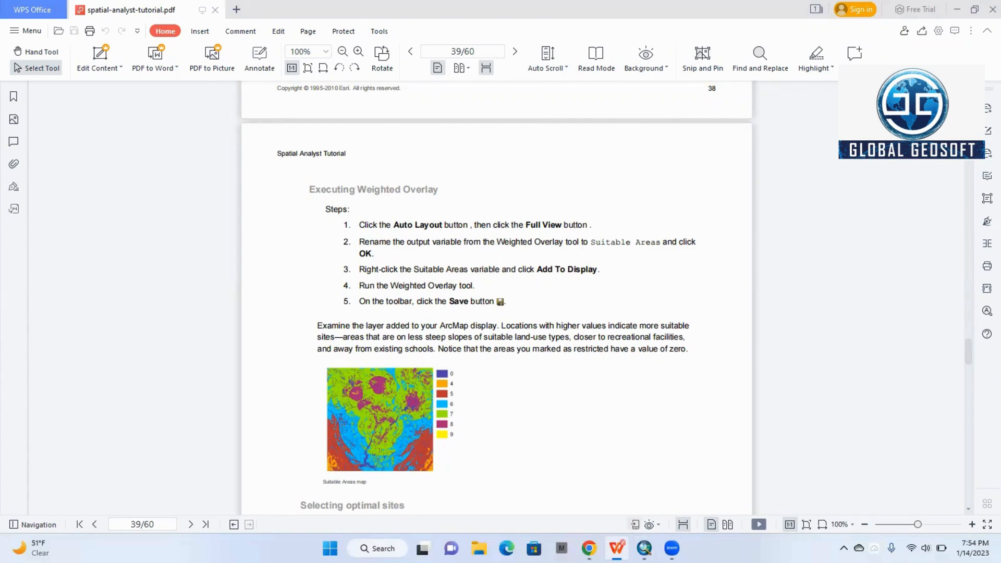
click(645, 548)
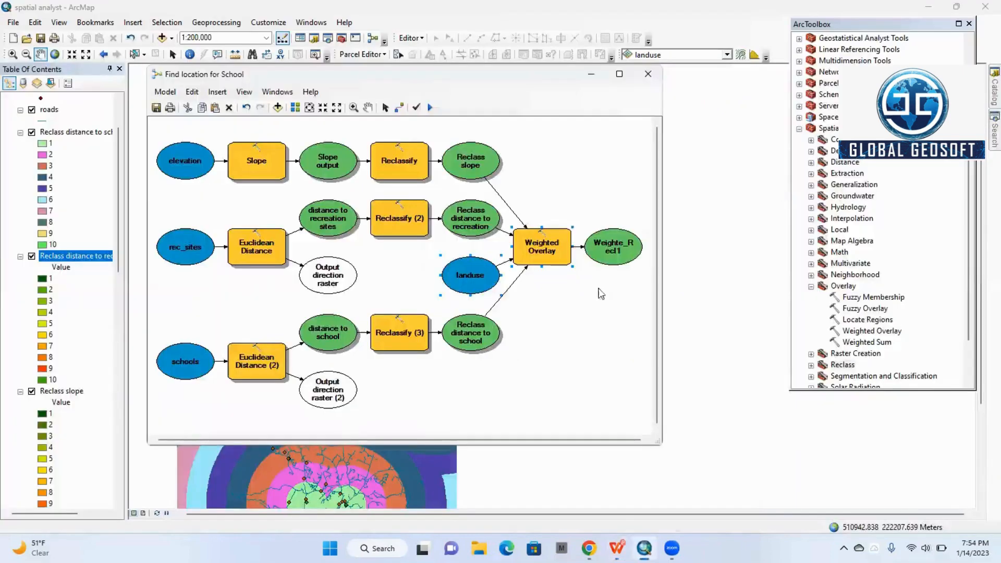
right_click(612, 249)
click(650, 398)
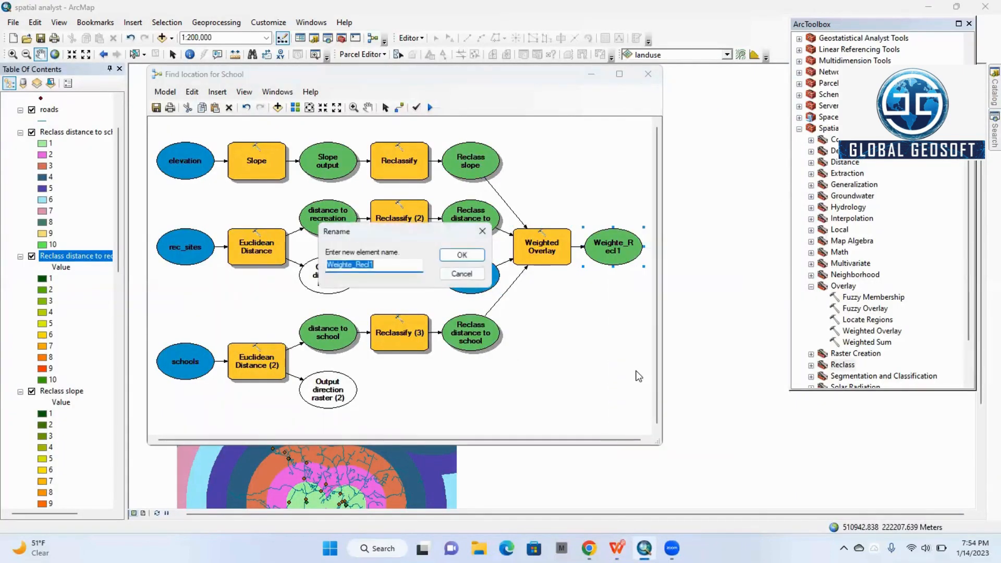
key(BackSpace)
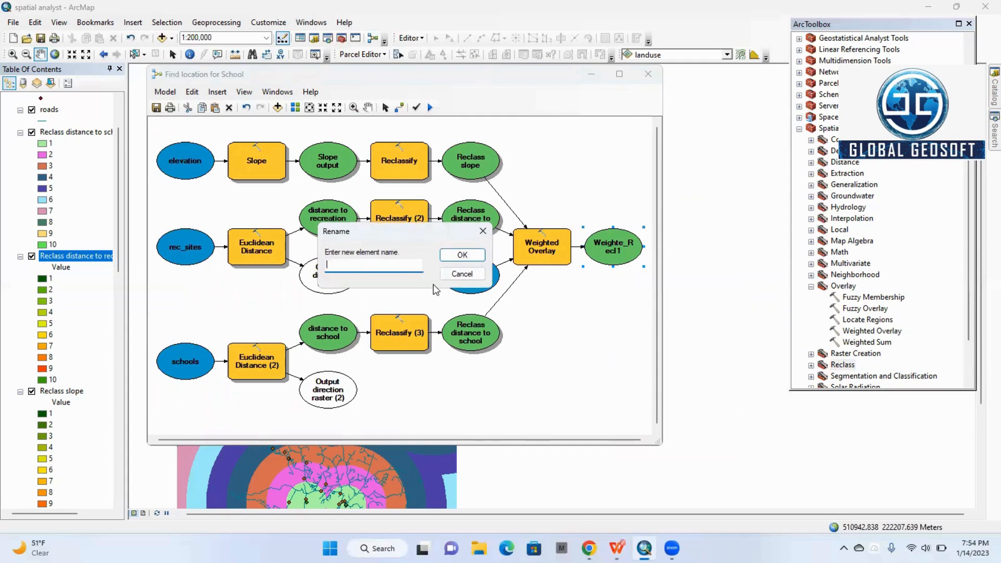
text(Suitable area)
key(Return)
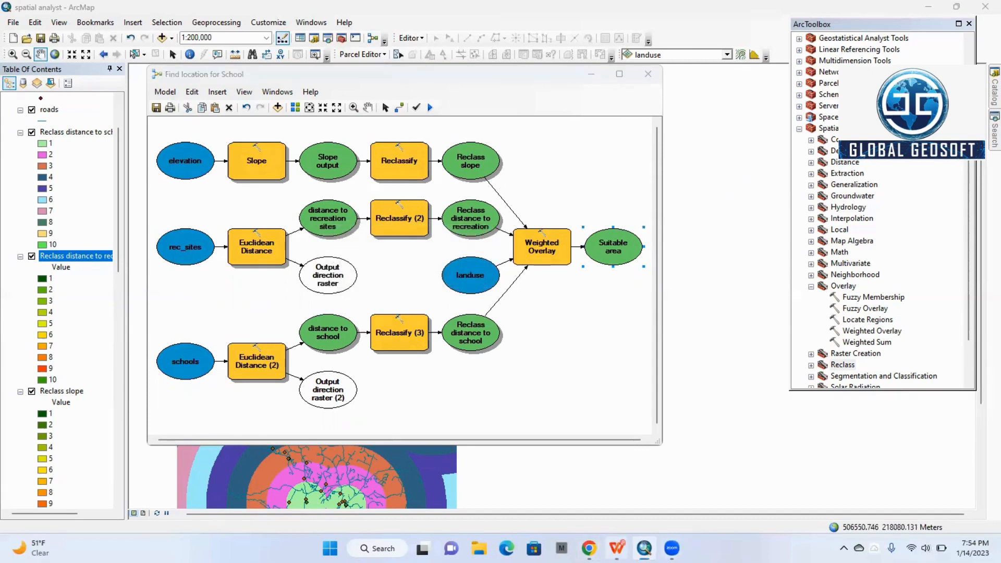
Step: Check the variable name in the tutorial PDF and rename the Weighted Overlay output variable to Suitable areas
key(alt+Tab)
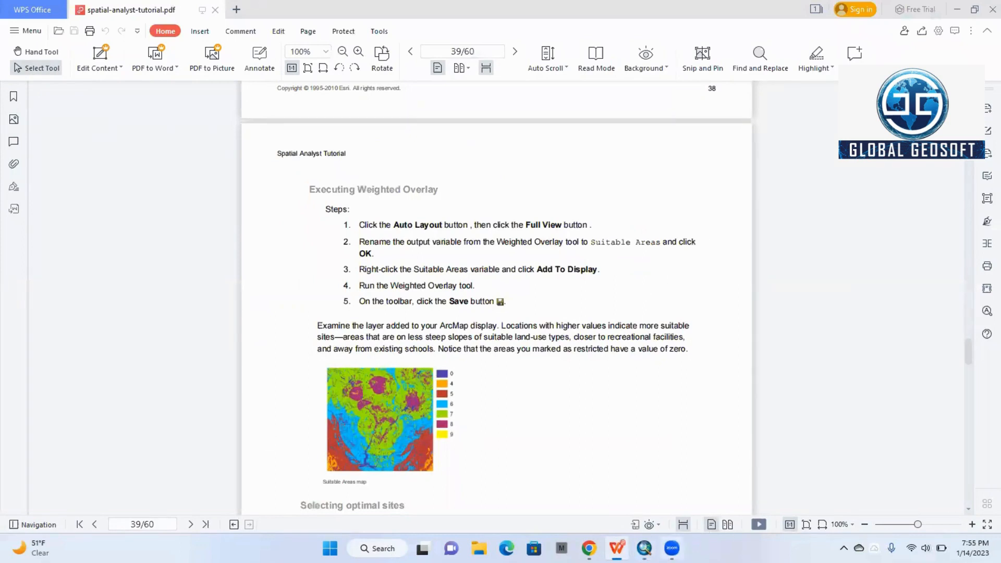
mouse_move(645, 548)
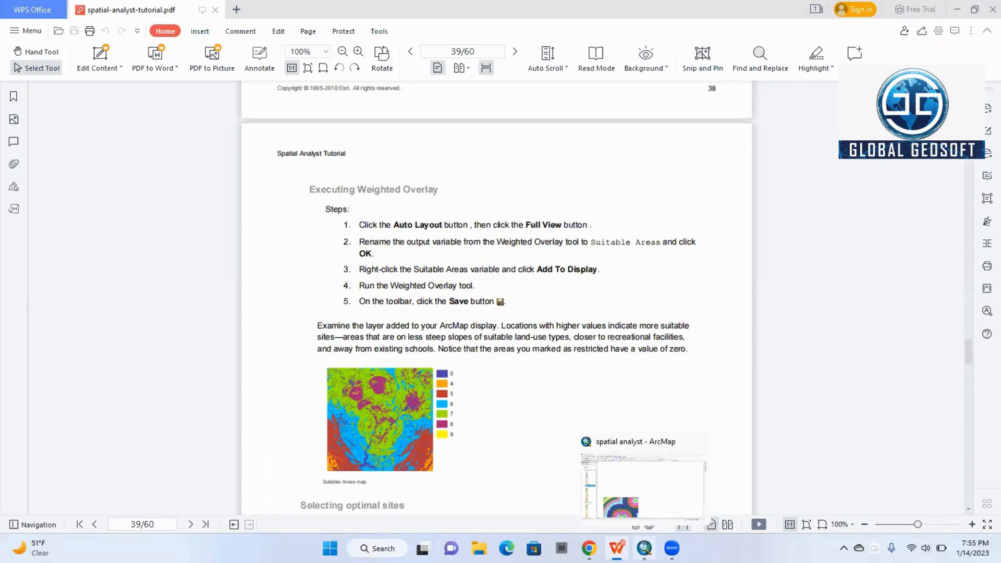
click(645, 484)
right_click(607, 246)
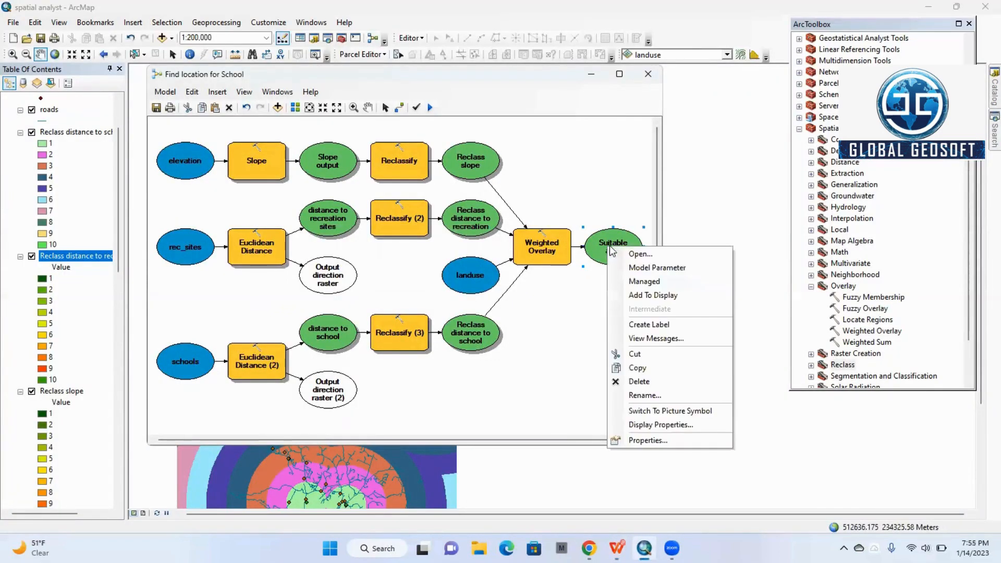
click(643, 395)
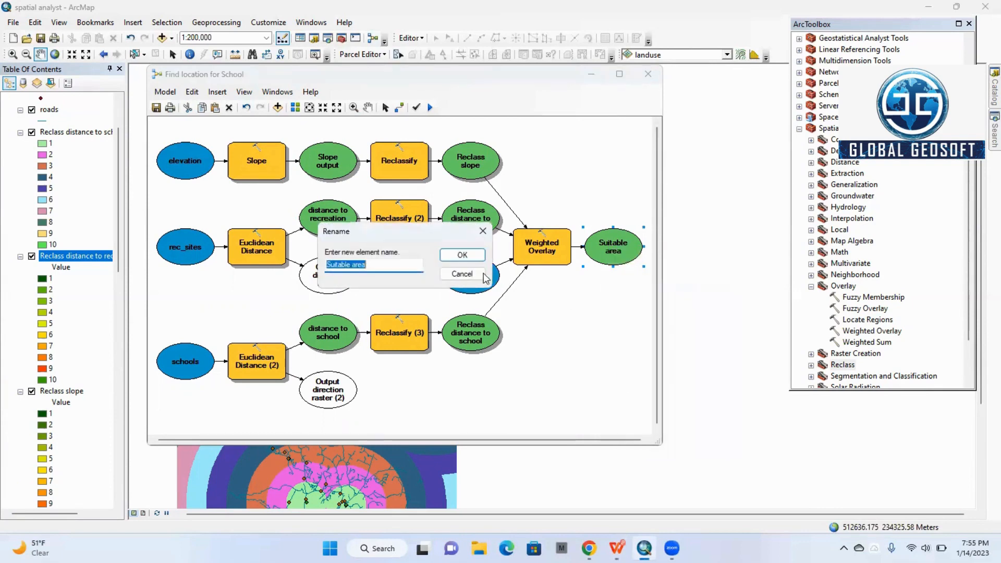
click(401, 268)
text(s)
key(Return)
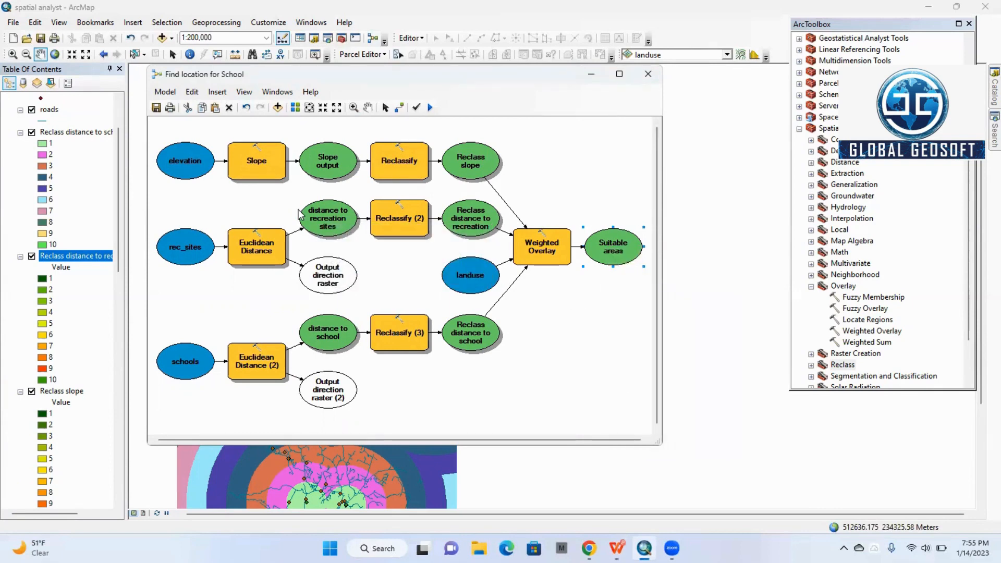
Step: Set the Suitable areas output variable of the Weighted Overlay tool to be added to the map display
right_click(540, 245)
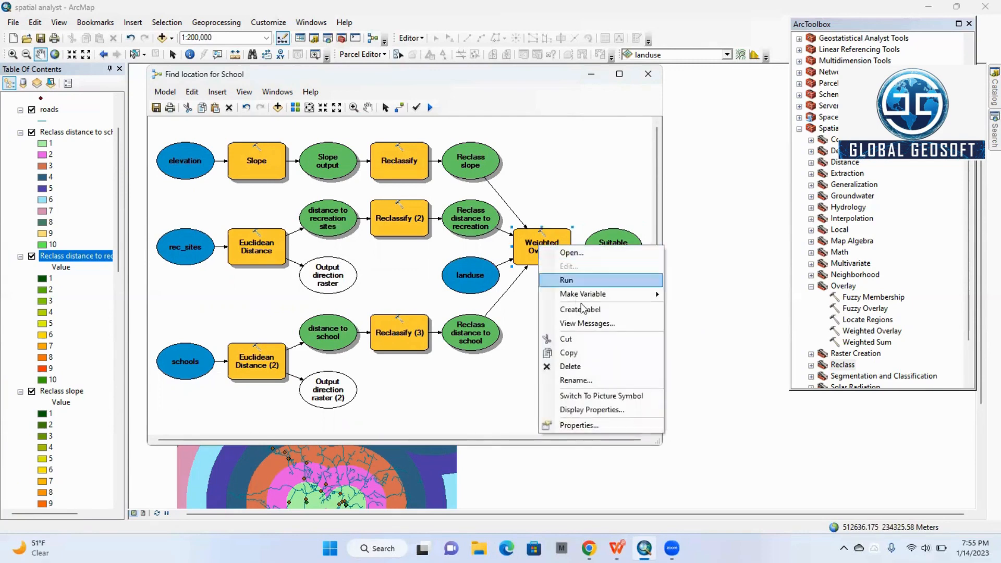
click(614, 238)
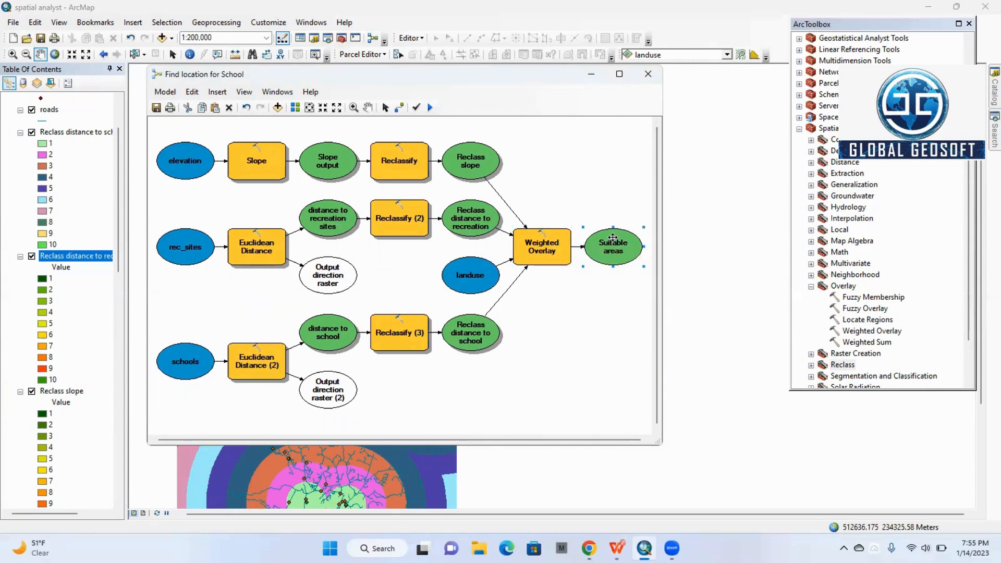
right_click(614, 239)
click(660, 286)
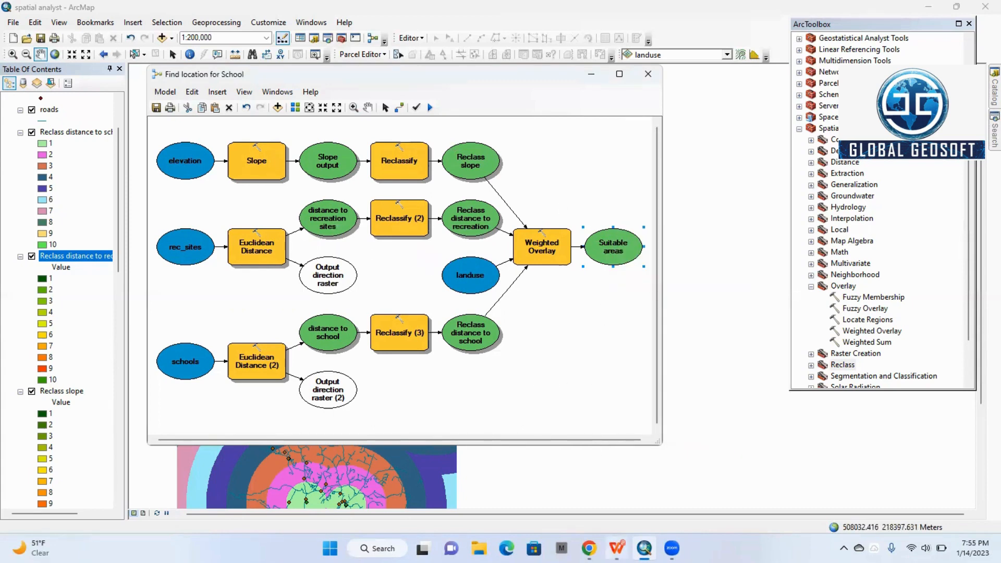
Step: Read the tutorial PDF through Executing Weighted Overlay and Selecting optimal sites, and examine the Suitable areas layer on the map
click(616, 548)
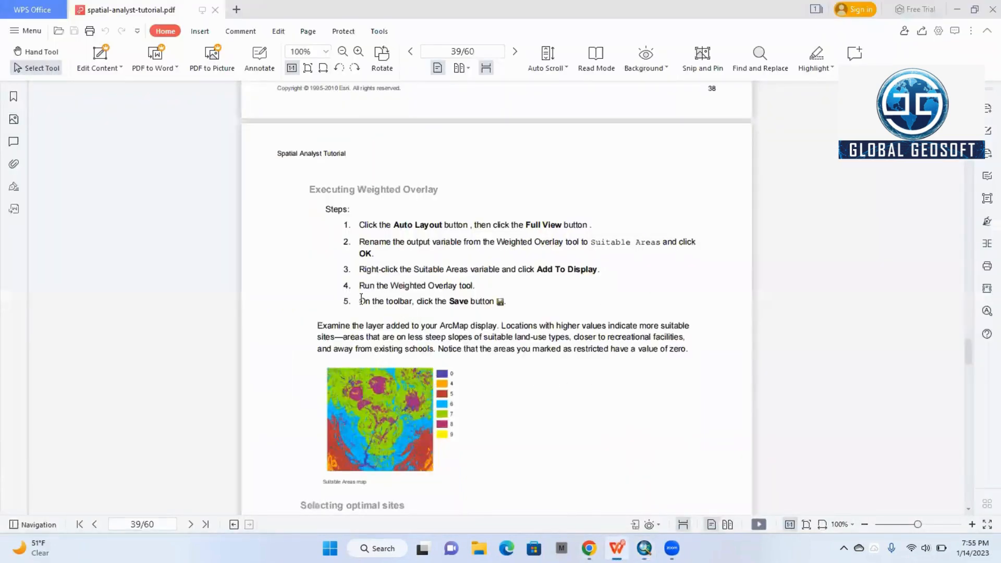
scroll(479, 318, down, 3)
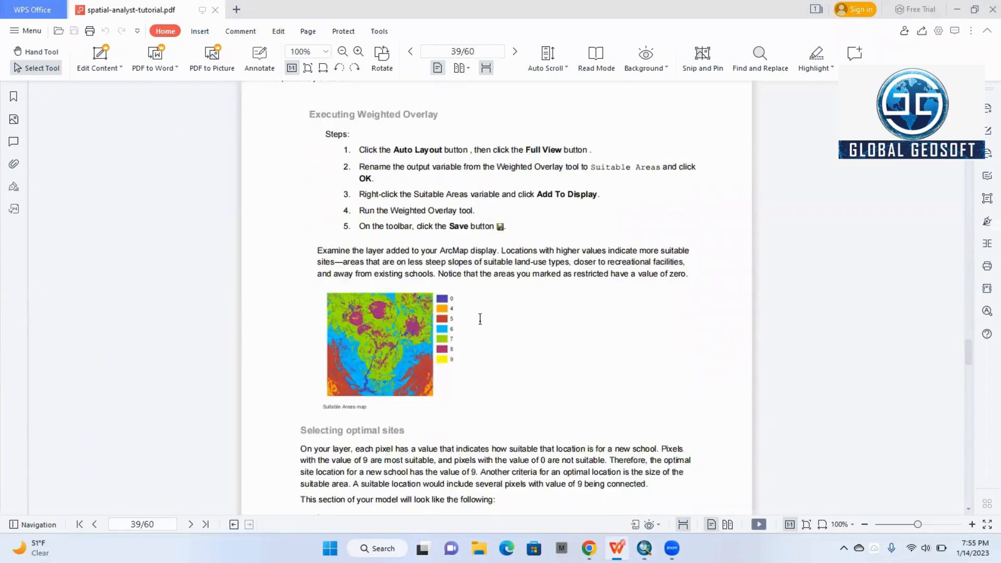
scroll(385, 275, down, 5)
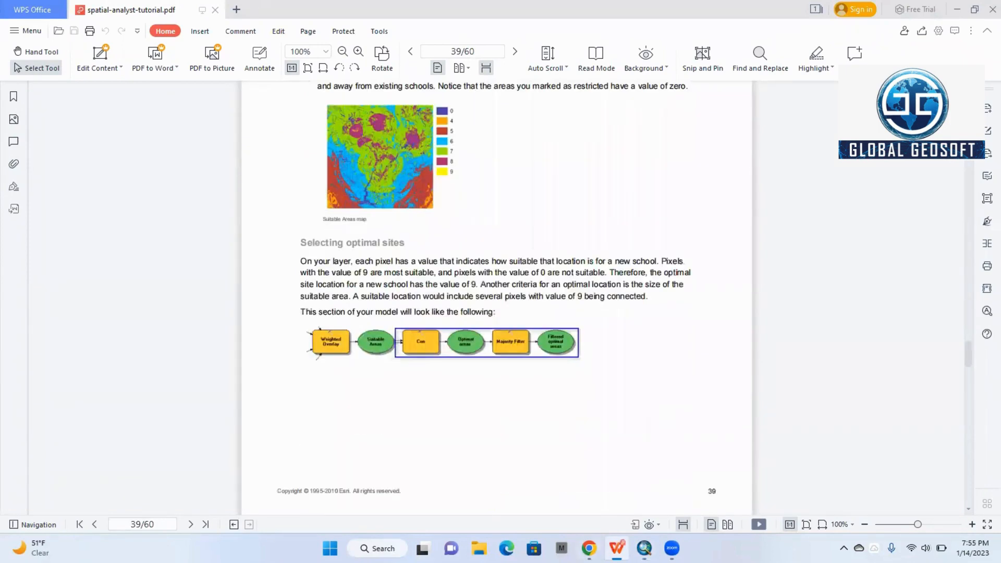
scroll(594, 474, up, 3)
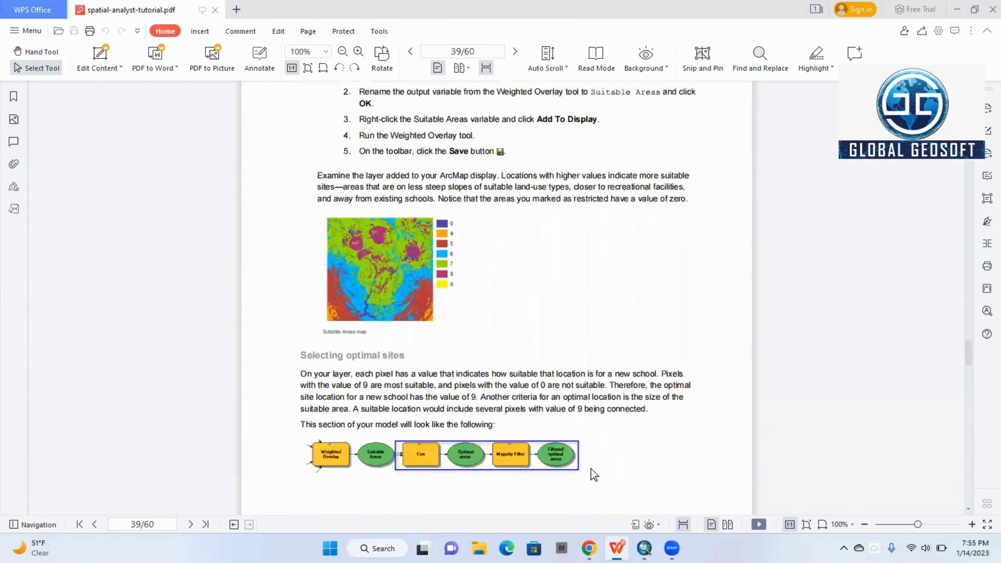
click(645, 548)
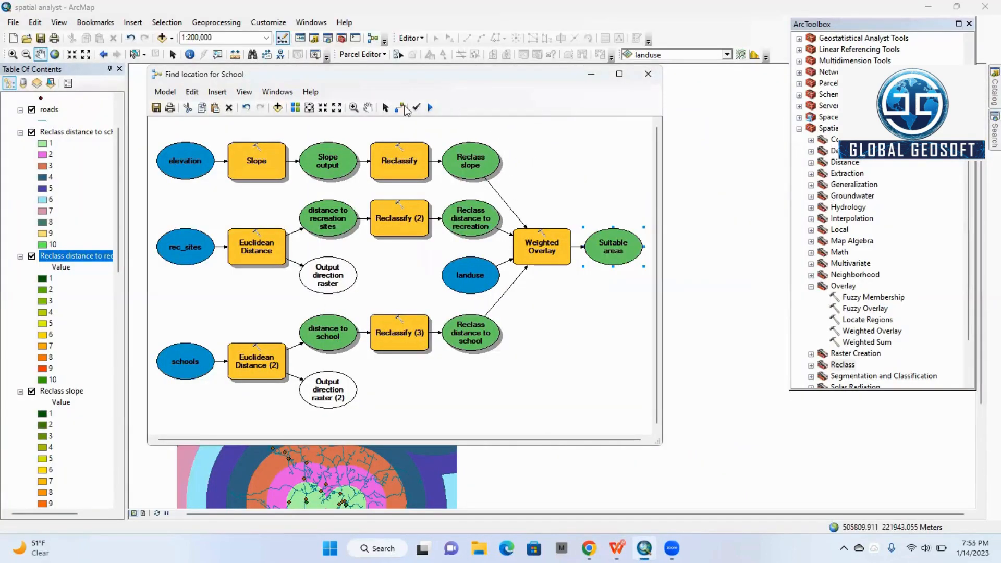
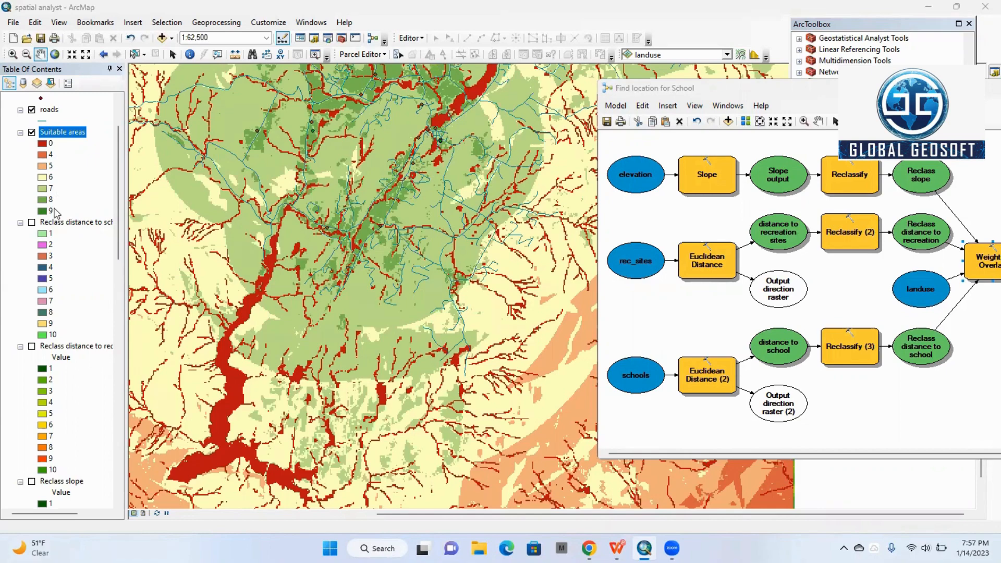
scroll(57, 212, up, 3)
scroll(342, 216, down, 2)
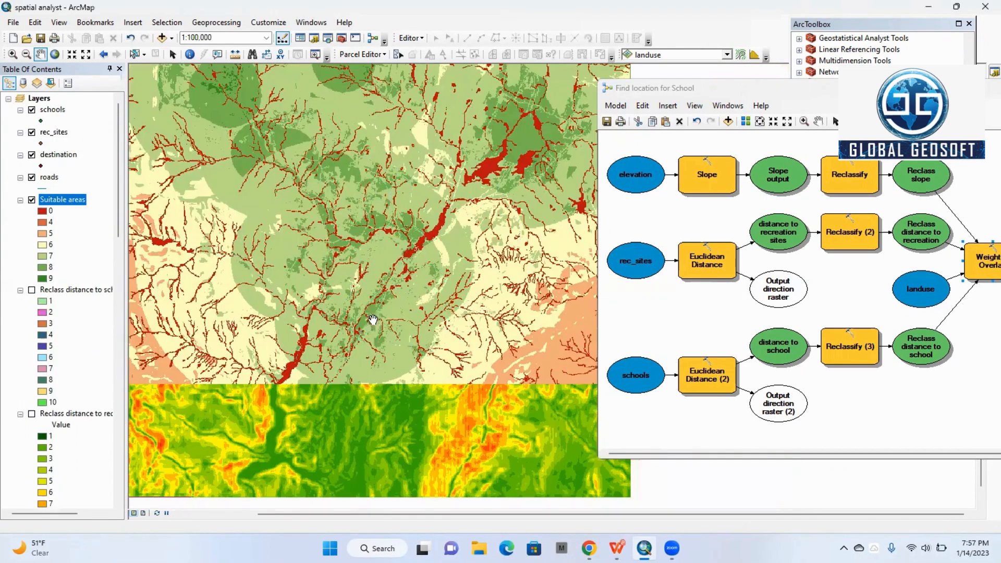
scroll(381, 171, down, 1)
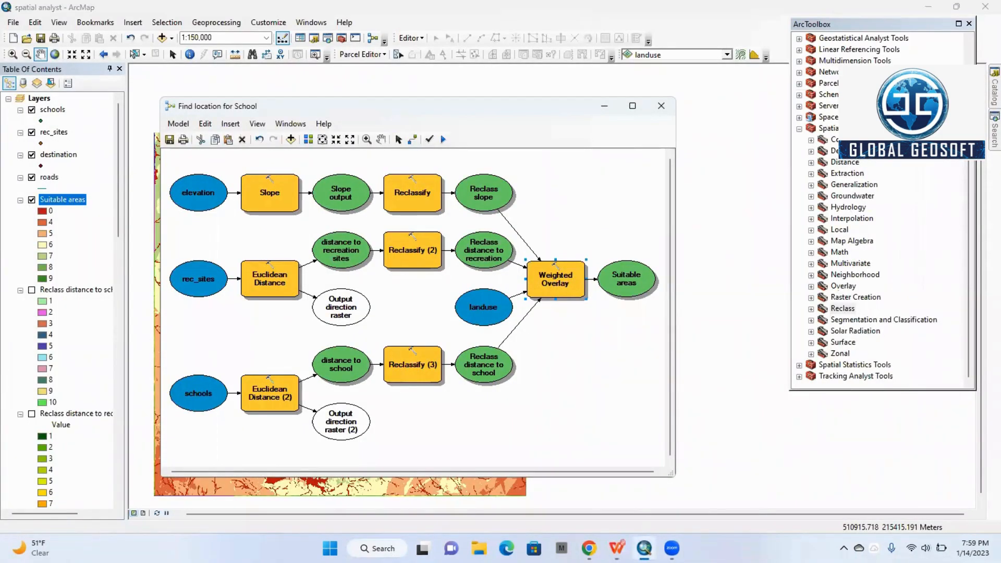
Step: Add the Con tool from the Conditional toolset to the model and place it beside the Suitable areas variable
double_click(820, 141)
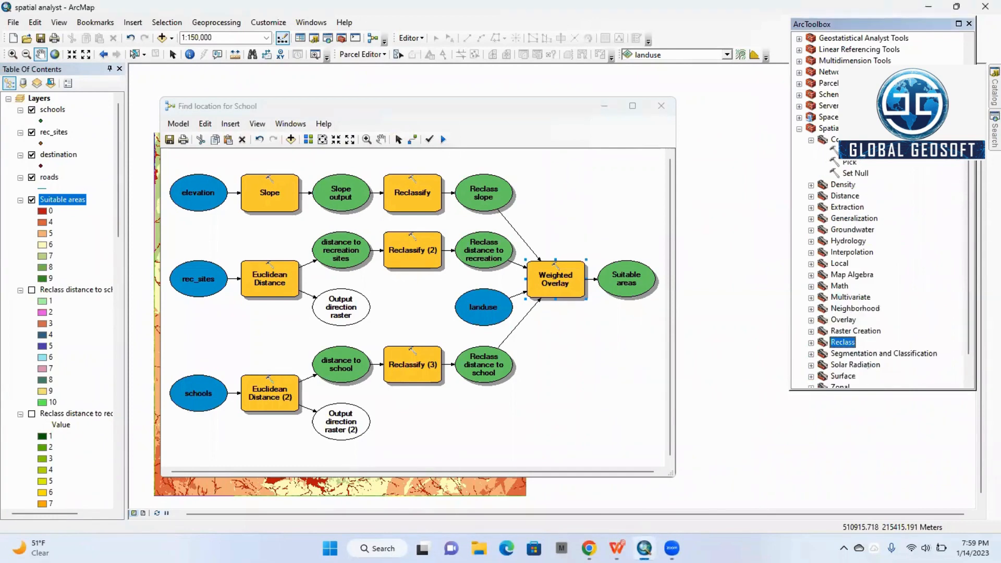
drag(824, 166, 656, 274)
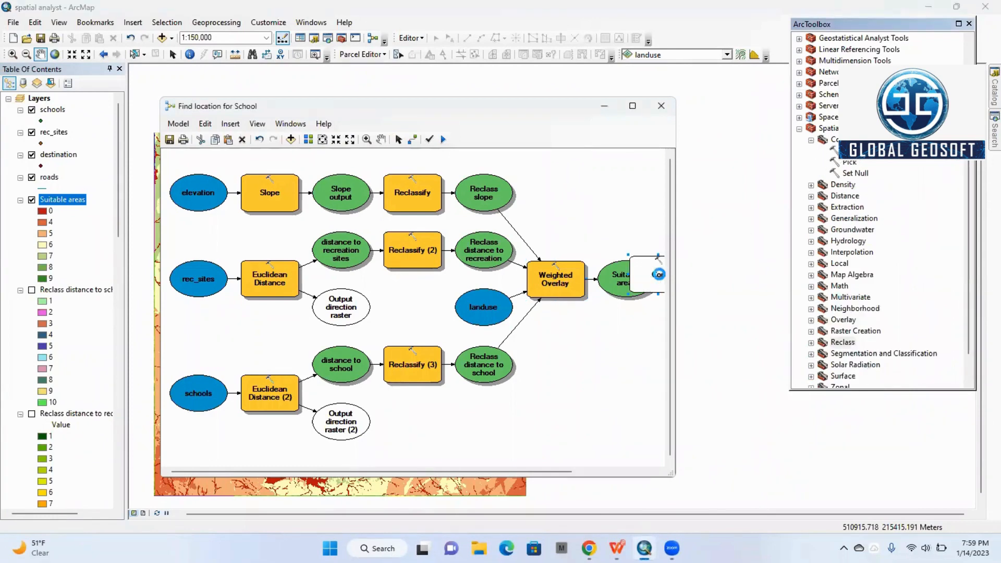
drag(471, 472, 590, 472)
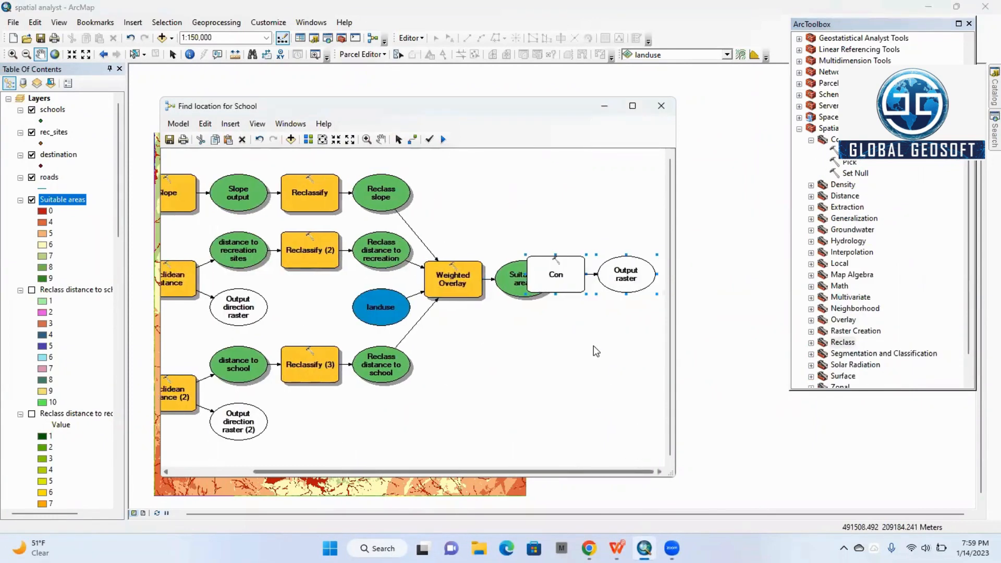
drag(578, 276, 628, 283)
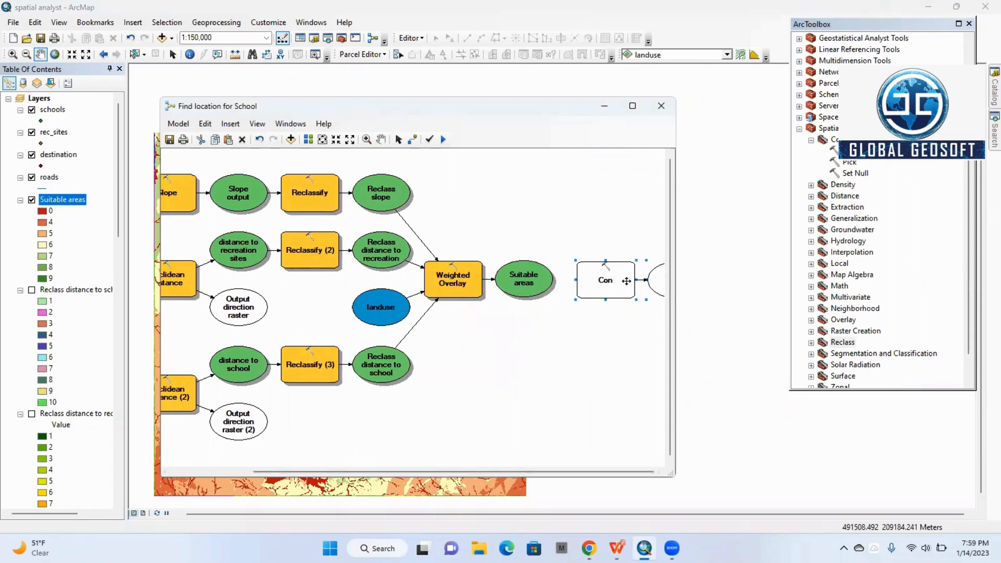
drag(519, 472, 555, 472)
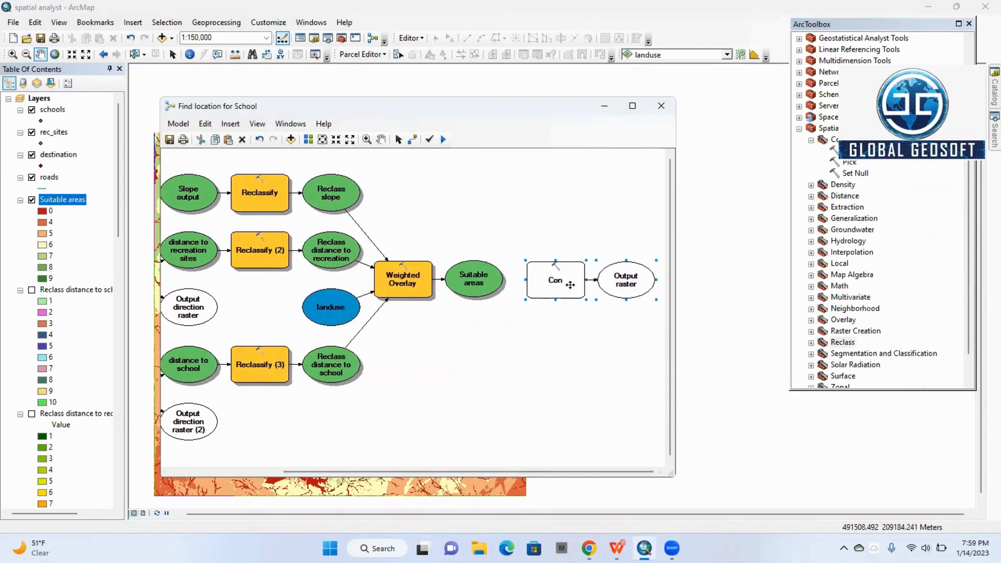
drag(569, 284, 577, 284)
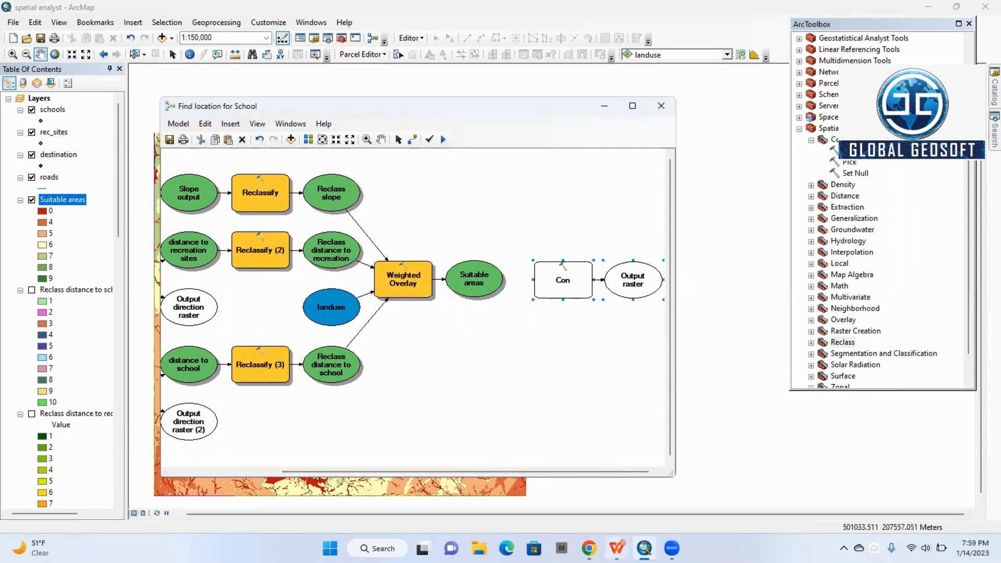
Step: Check the Con tool steps in the tutorial PDF and connect Suitable areas to Con as its input conditional raster
click(617, 548)
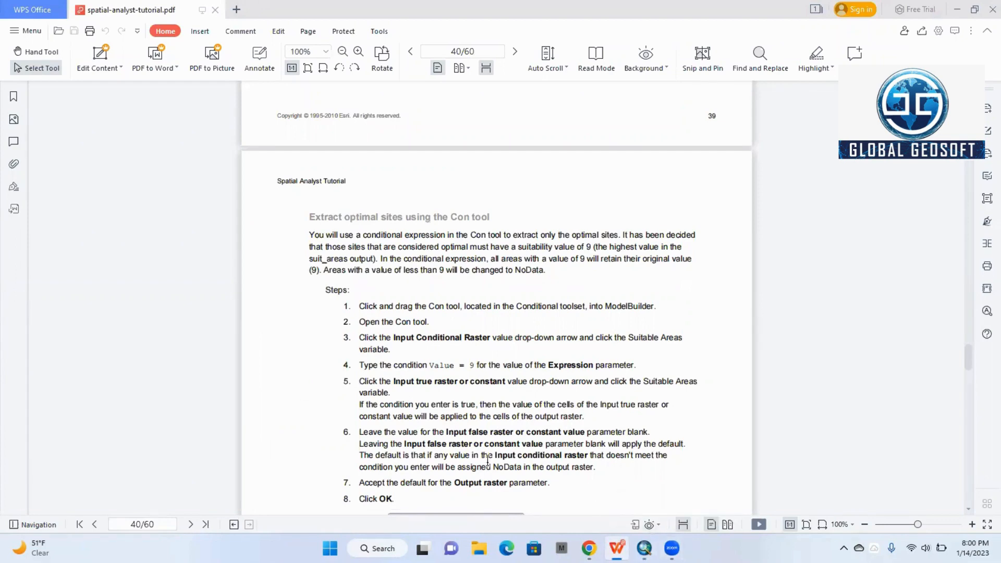
scroll(487, 461, down, 4)
scroll(486, 454, down, 3)
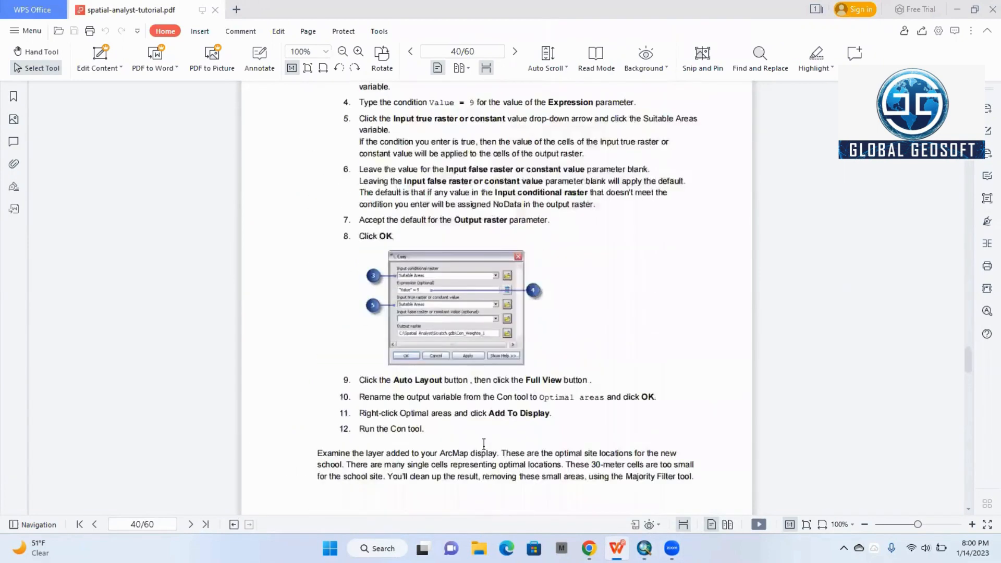
scroll(484, 444, up, 3)
click(644, 548)
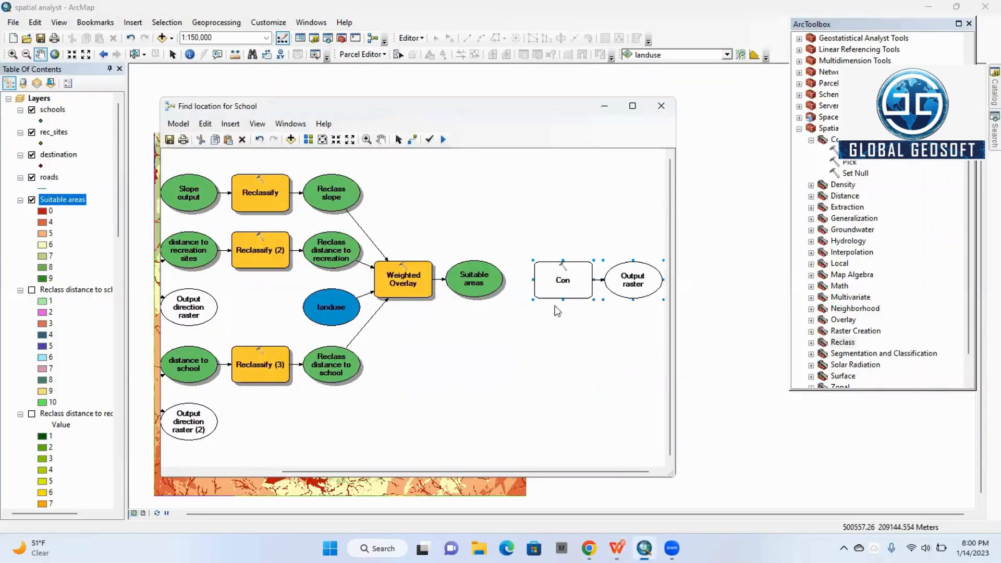
click(412, 140)
click(500, 279)
click(398, 140)
drag(574, 268, 596, 268)
drag(540, 471, 601, 470)
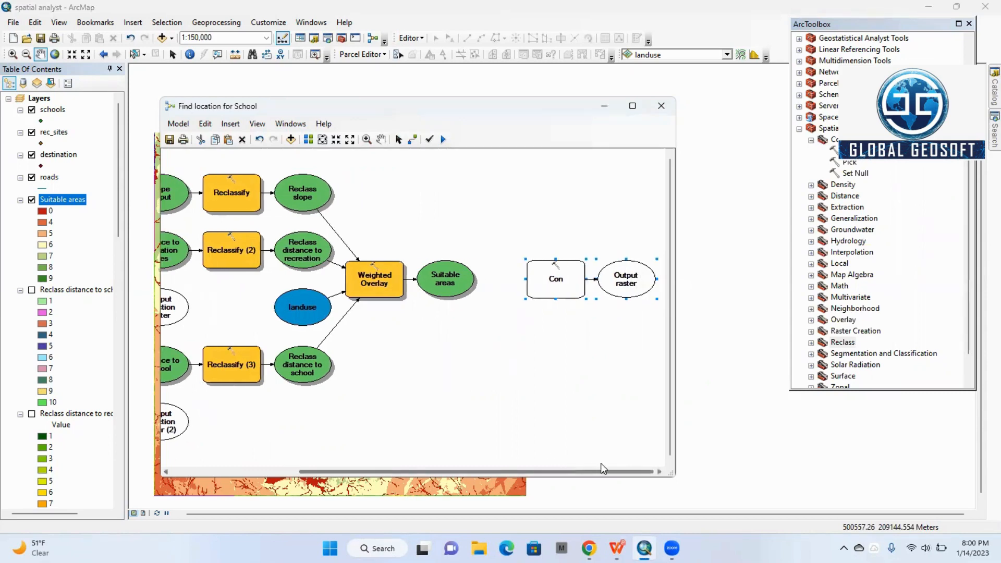
click(413, 140)
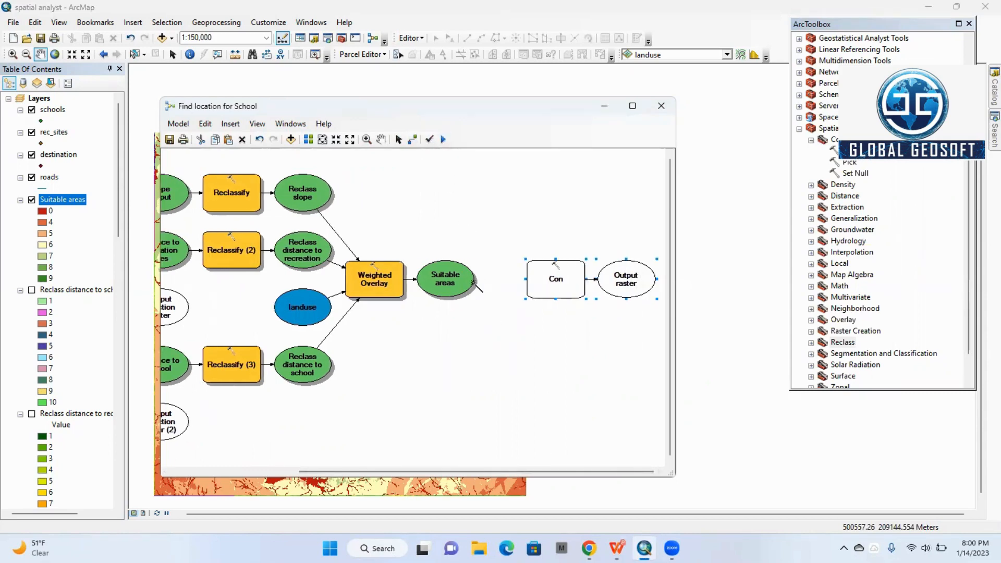
drag(476, 282, 537, 280)
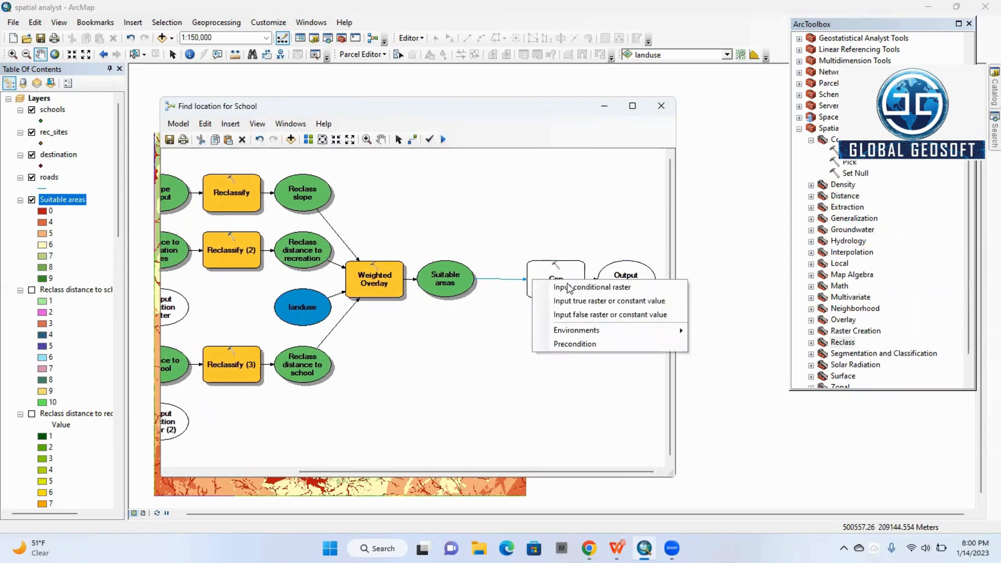
click(623, 288)
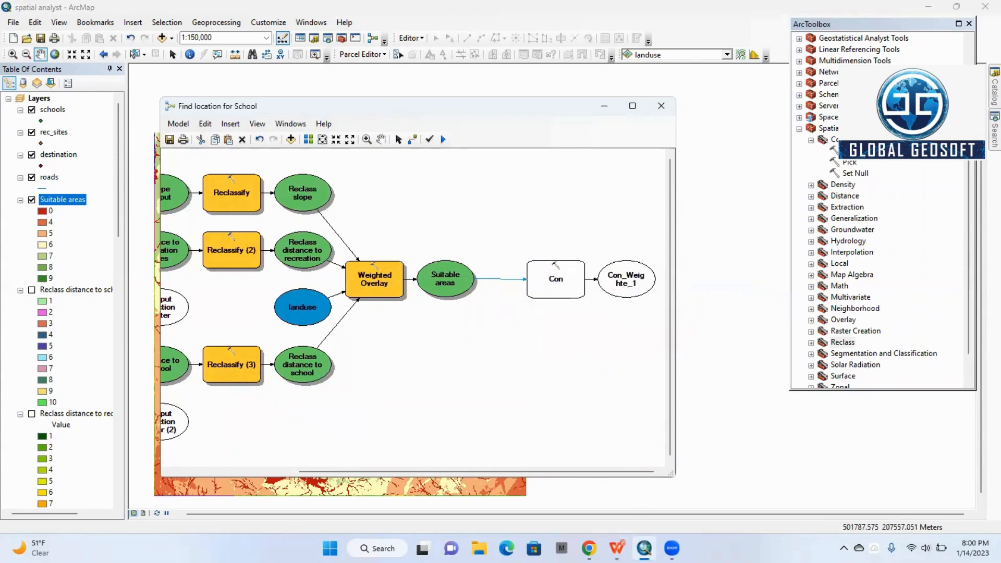
Step: Check the Con parameters in the tutorial PDF and view the settings of the Con tool in the model
click(617, 548)
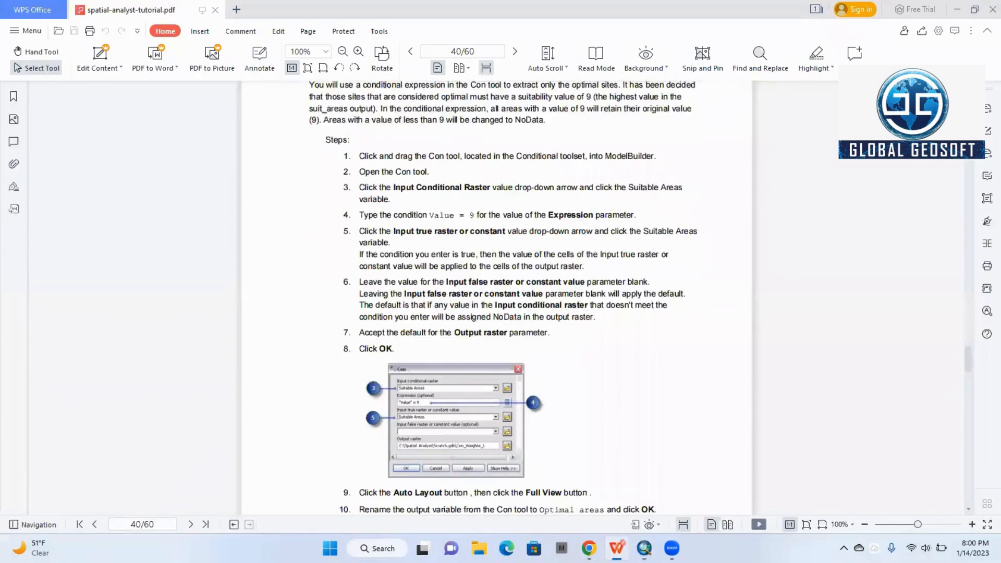
click(617, 548)
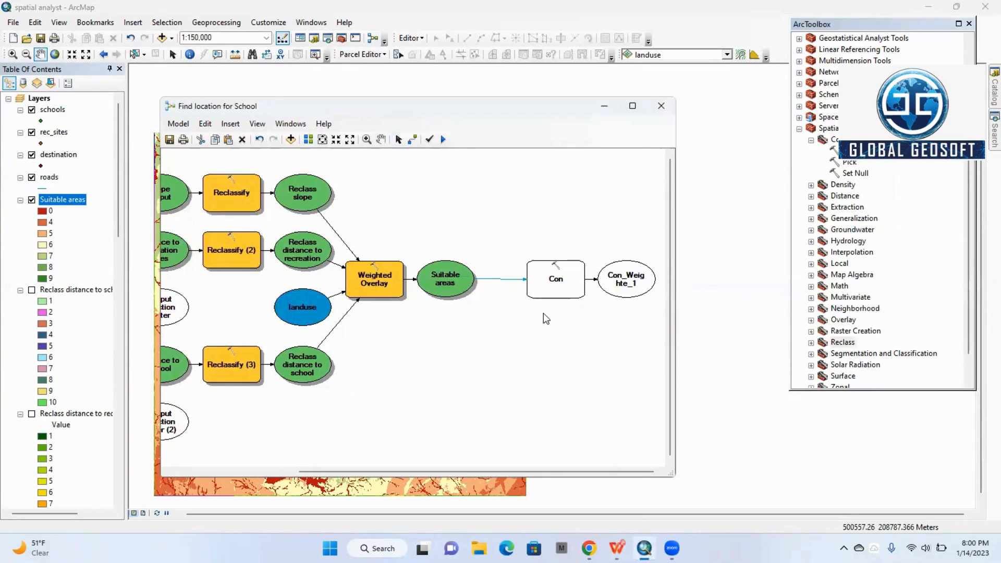
click(555, 268)
right_click(554, 268)
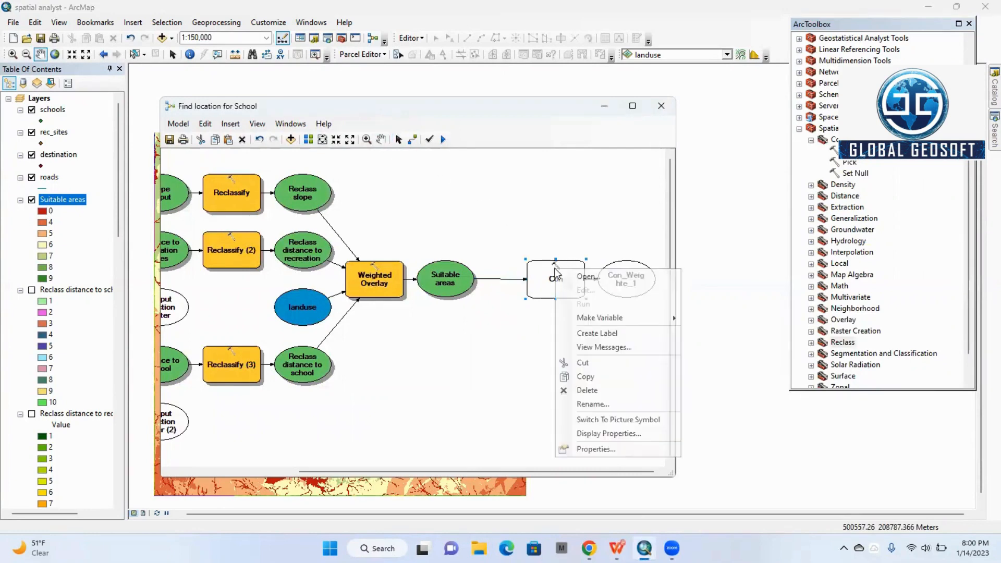
click(582, 273)
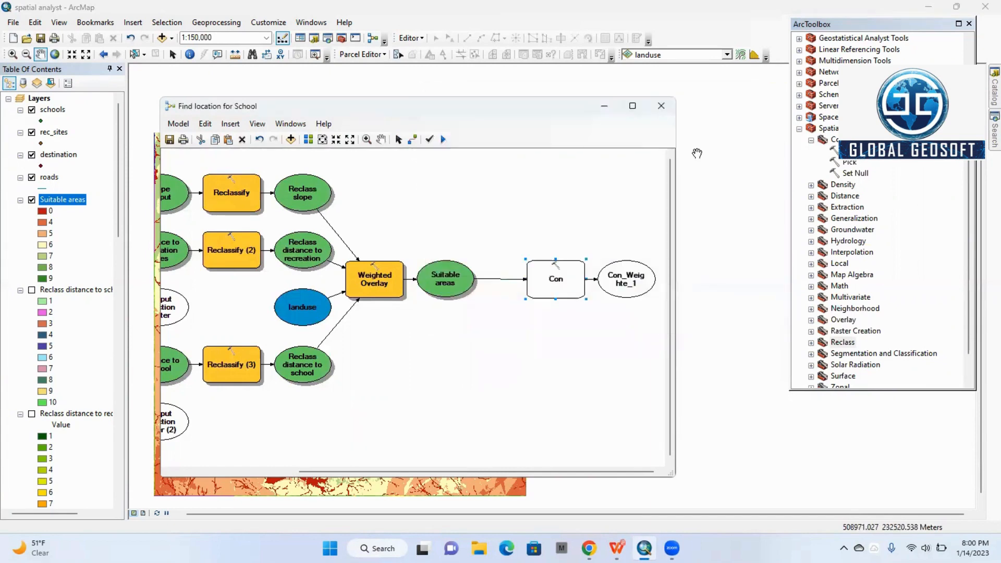
click(779, 93)
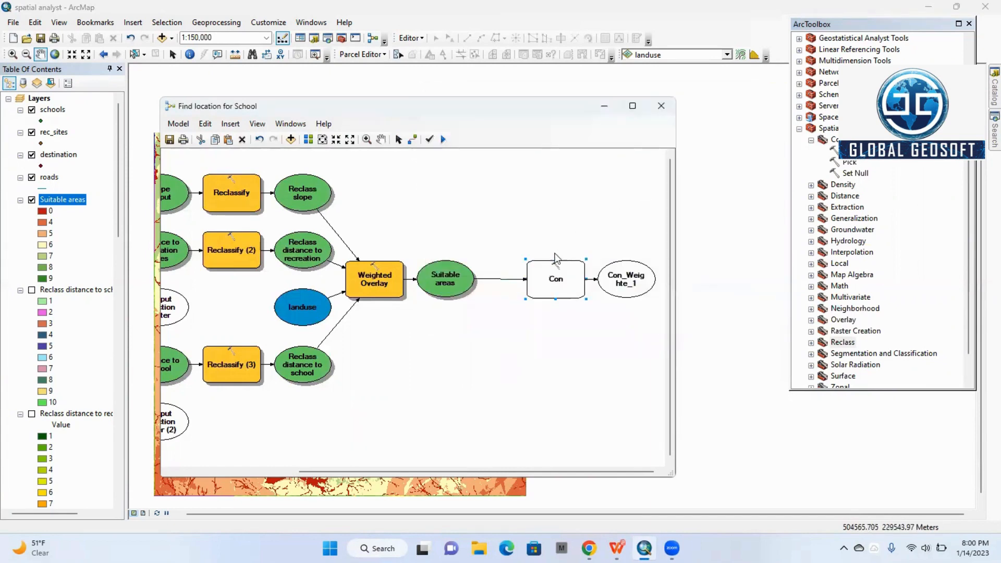
Step: Delete the connection between Suitable areas and Con and reconnect them with Suitable areas as the input conditional raster
right_click(512, 282)
click(538, 285)
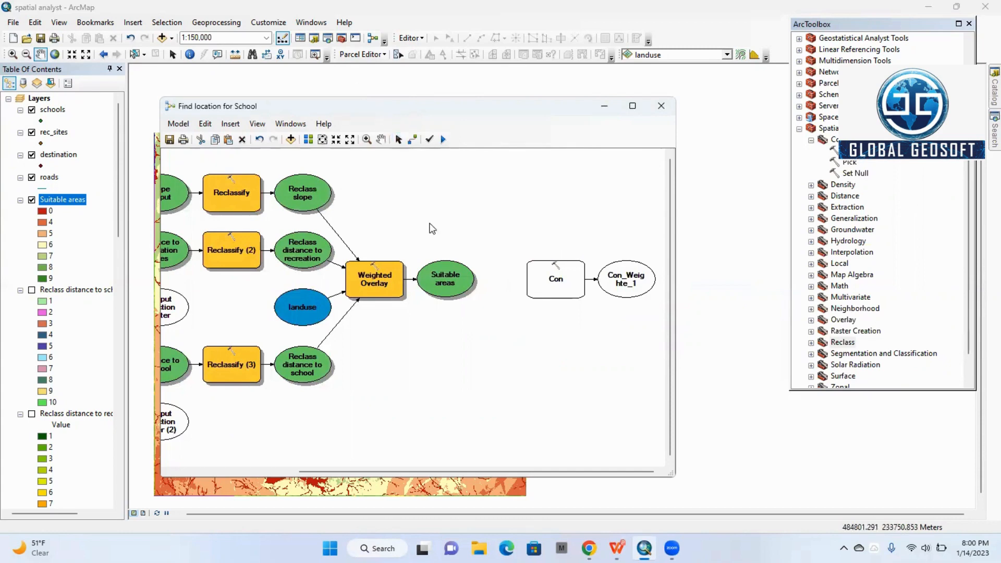
click(457, 280)
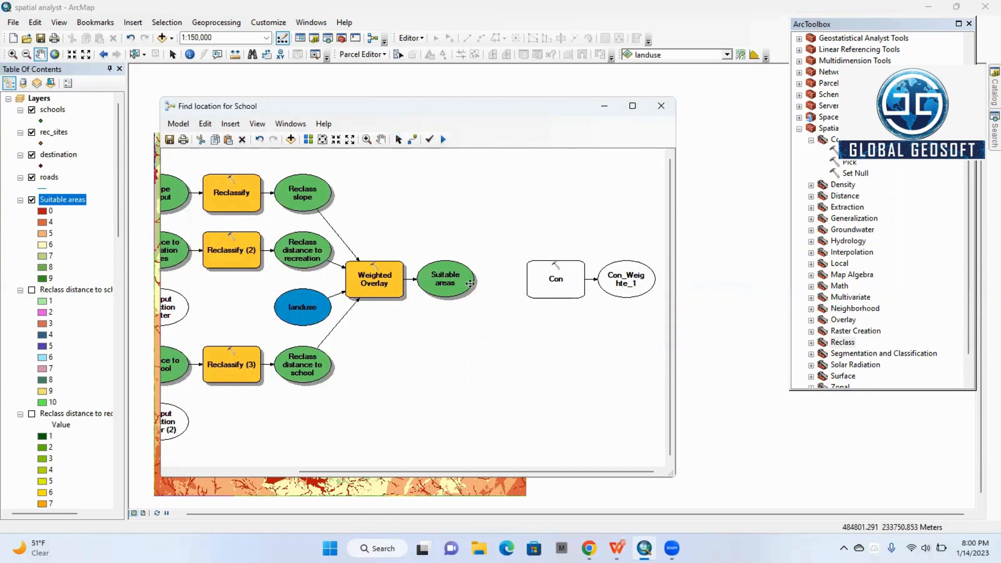
click(413, 139)
drag(479, 280, 535, 280)
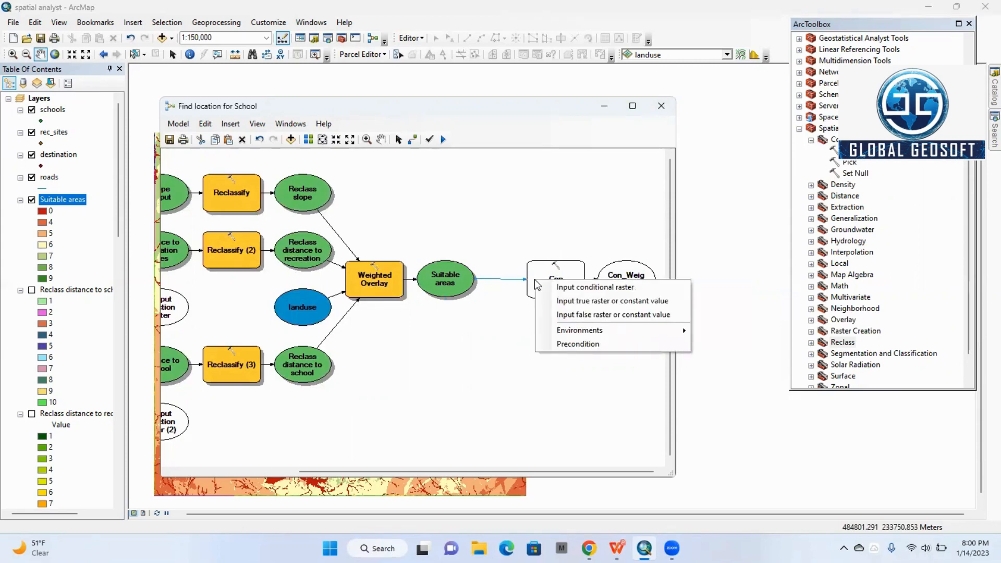
click(615, 288)
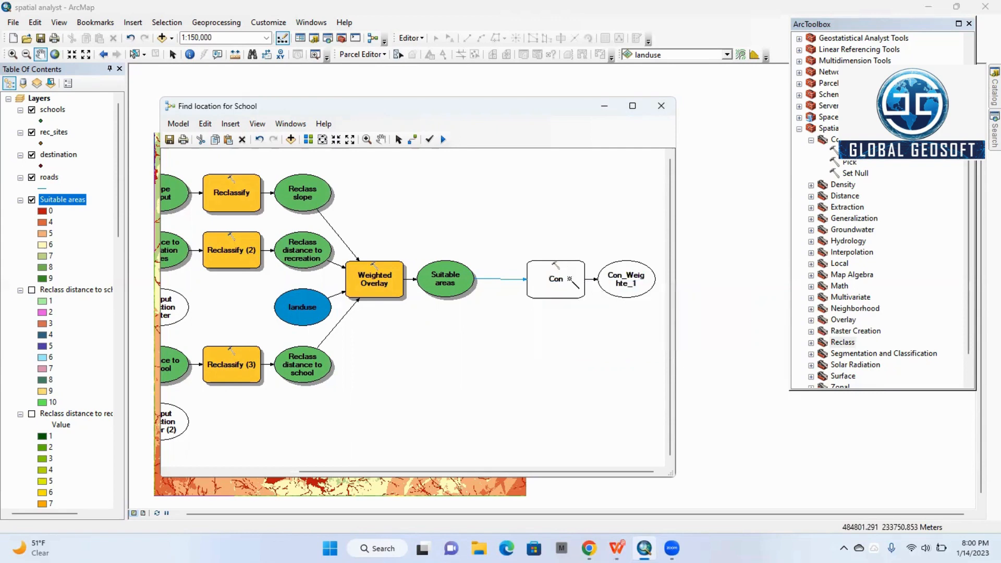
Step: Open the parameters of the Con tool in the model
click(398, 140)
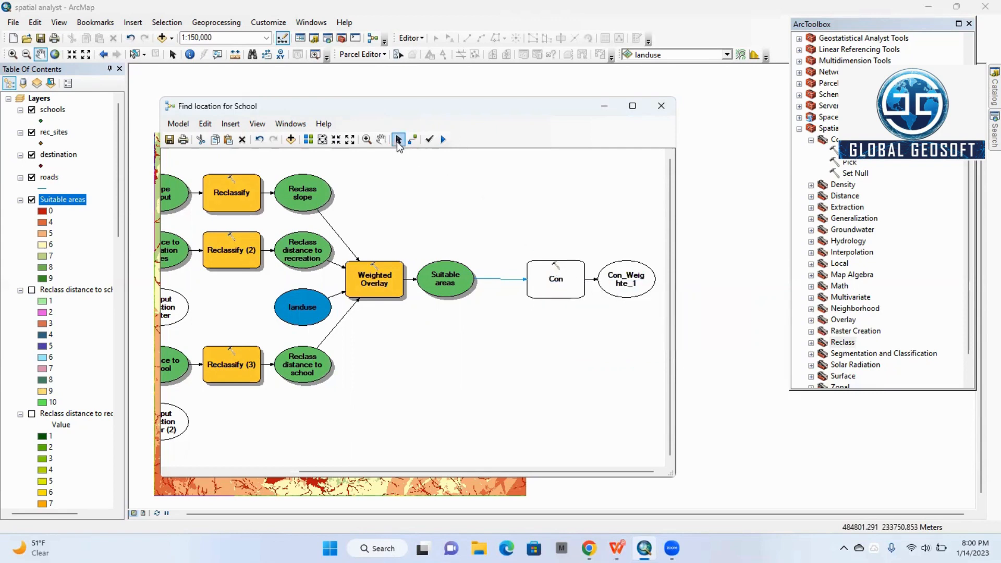
right_click(553, 272)
click(588, 276)
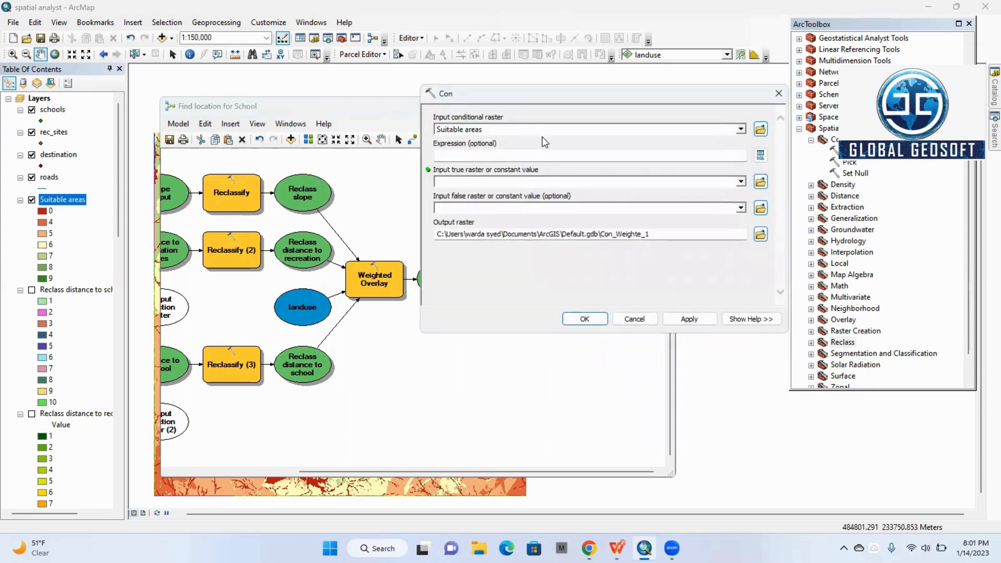
Step: In the Con tool, choose Suitable areas as the input conditional raster and enter 9 as the expression
click(741, 131)
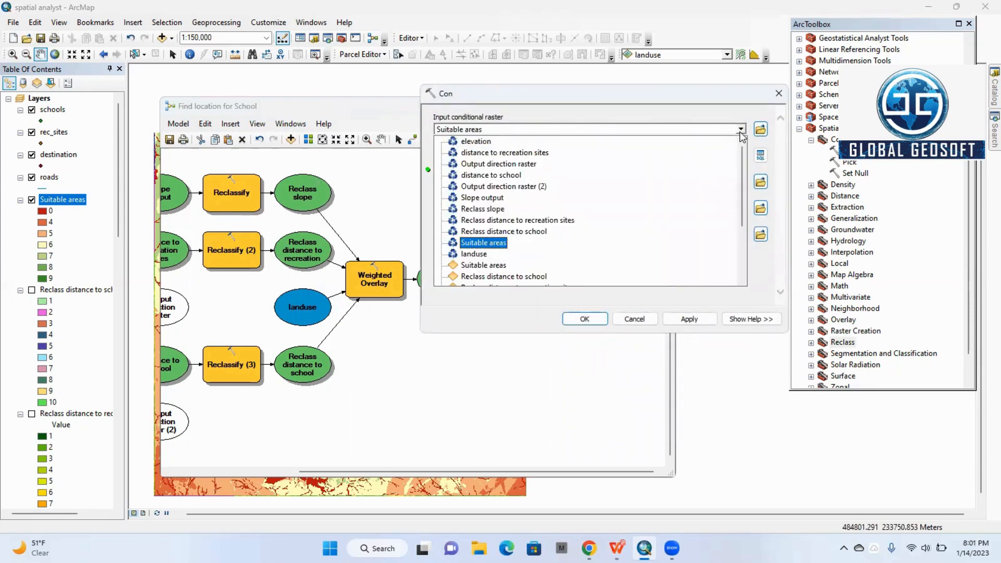
click(475, 243)
click(617, 548)
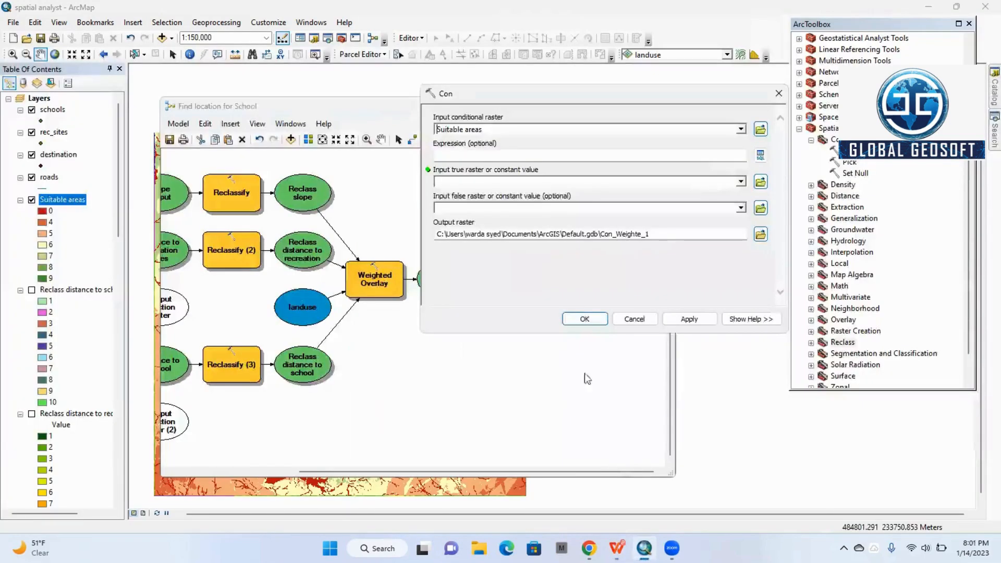
click(645, 548)
click(707, 157)
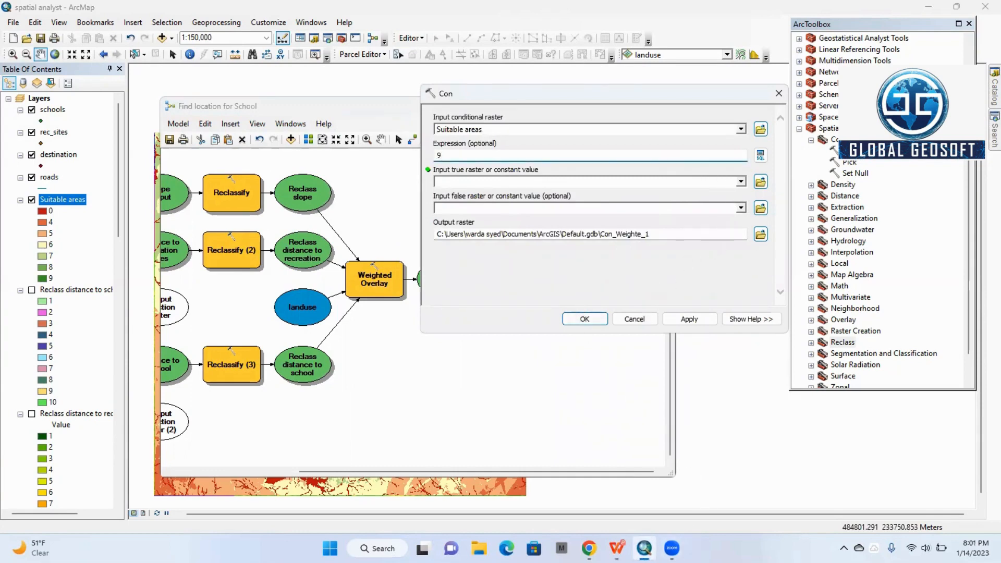
Step: Check the tutorial PDF and set the Con tool's input true raster to the Suitable areas variable
click(617, 548)
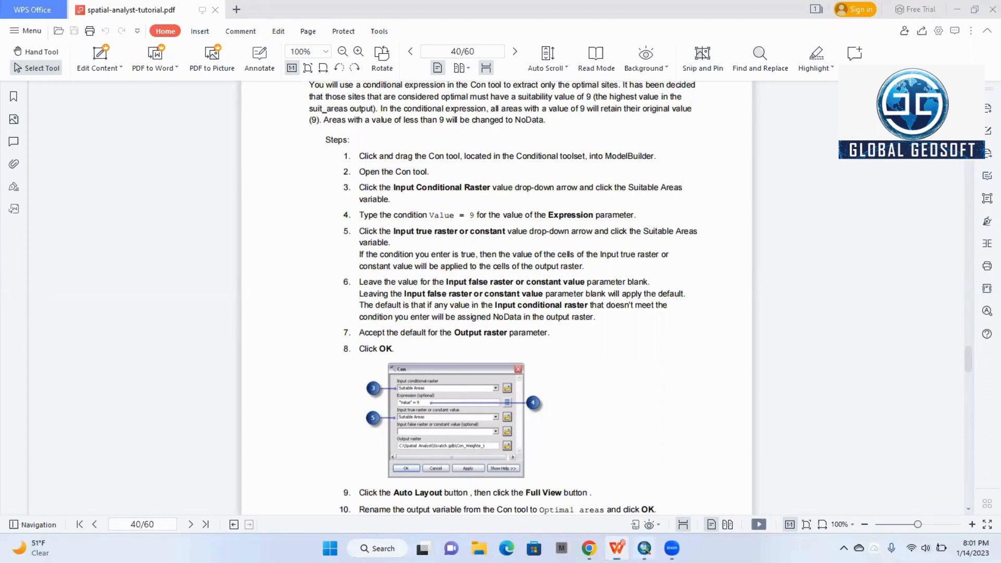
click(645, 549)
click(741, 181)
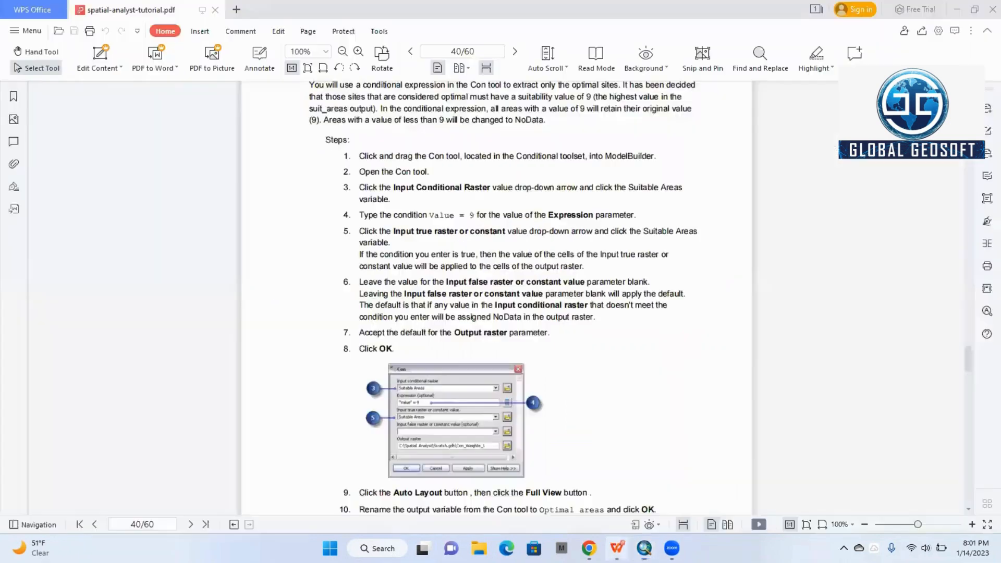
click(617, 477)
click(617, 549)
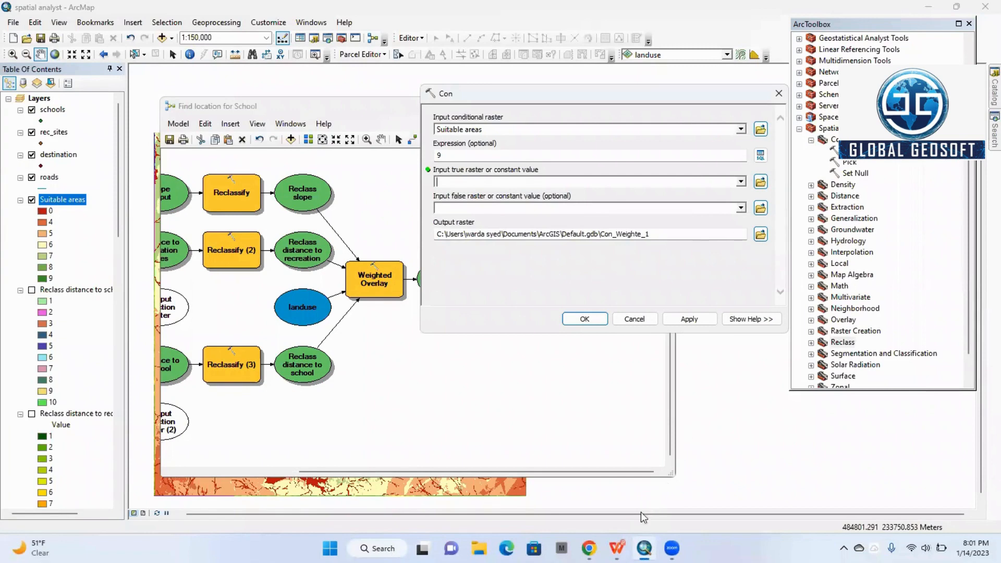
click(617, 549)
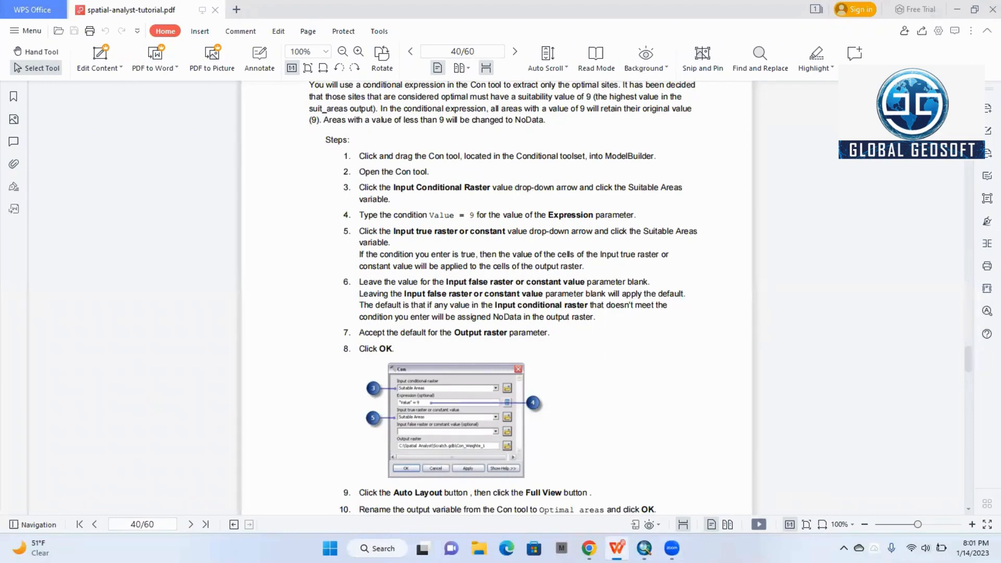
mouse_move(646, 542)
click(617, 549)
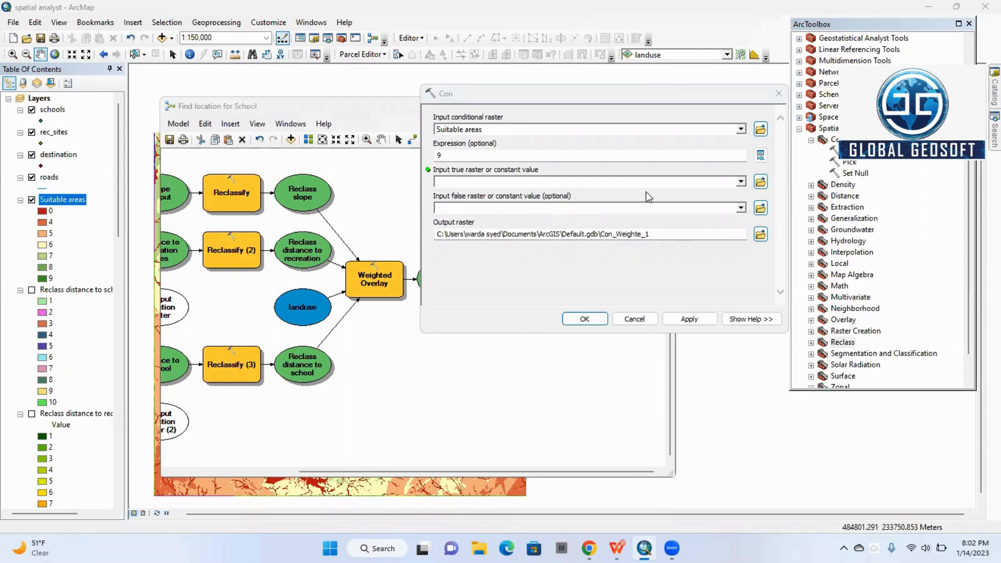
click(741, 182)
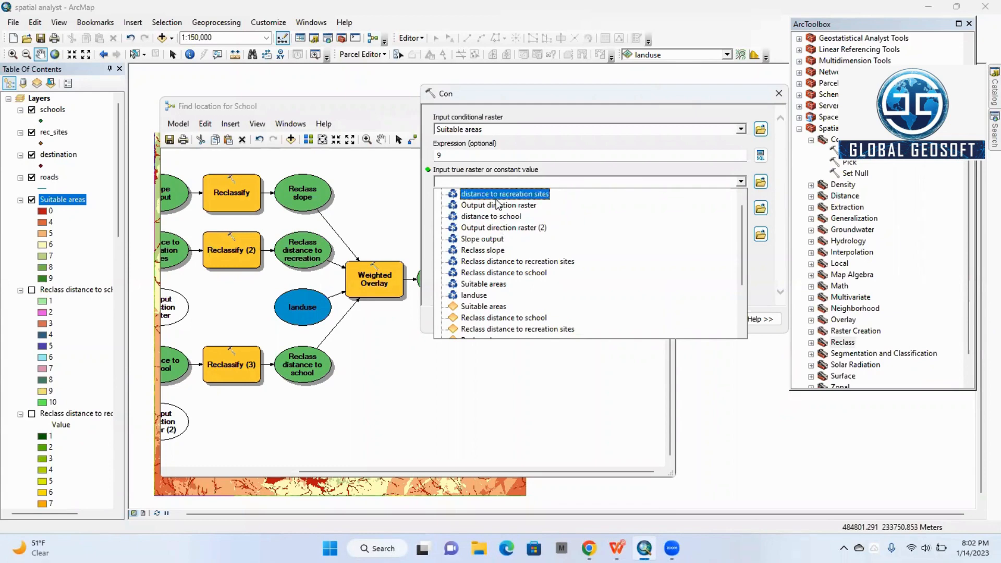
click(493, 284)
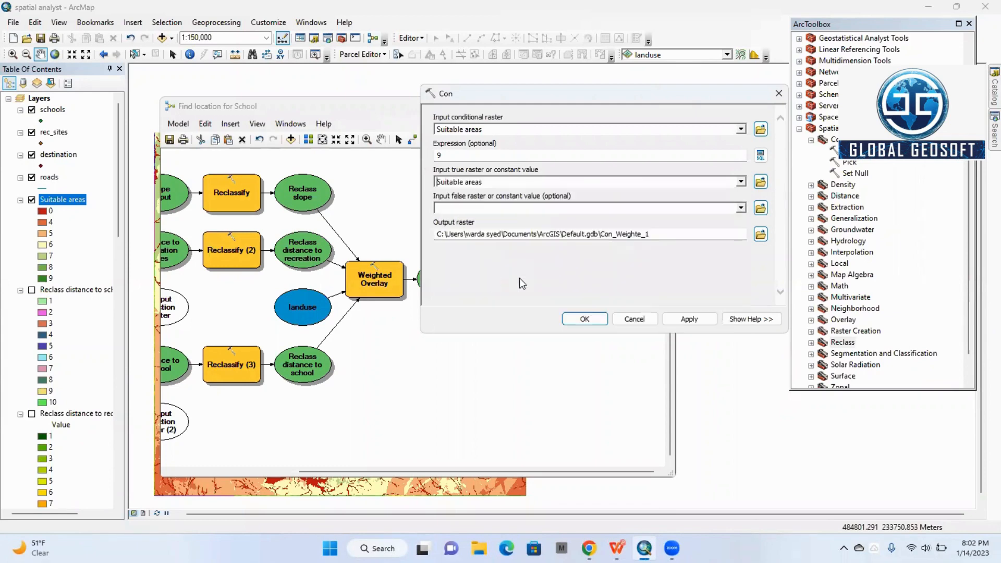
Step: Review the remaining Con instructions in the tutorial PDF and accept the settings with a blank false raster and the default output raster
click(616, 548)
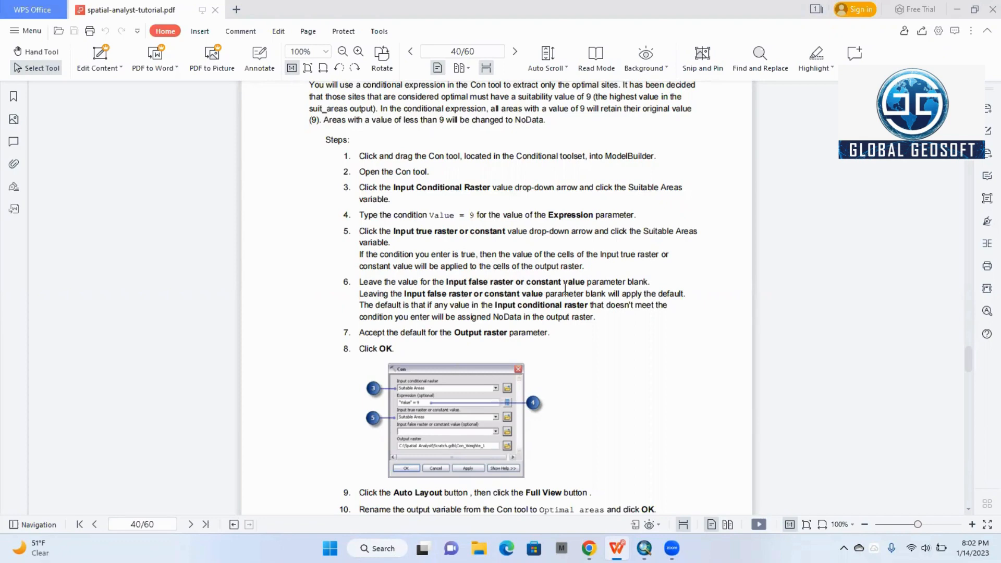
click(644, 548)
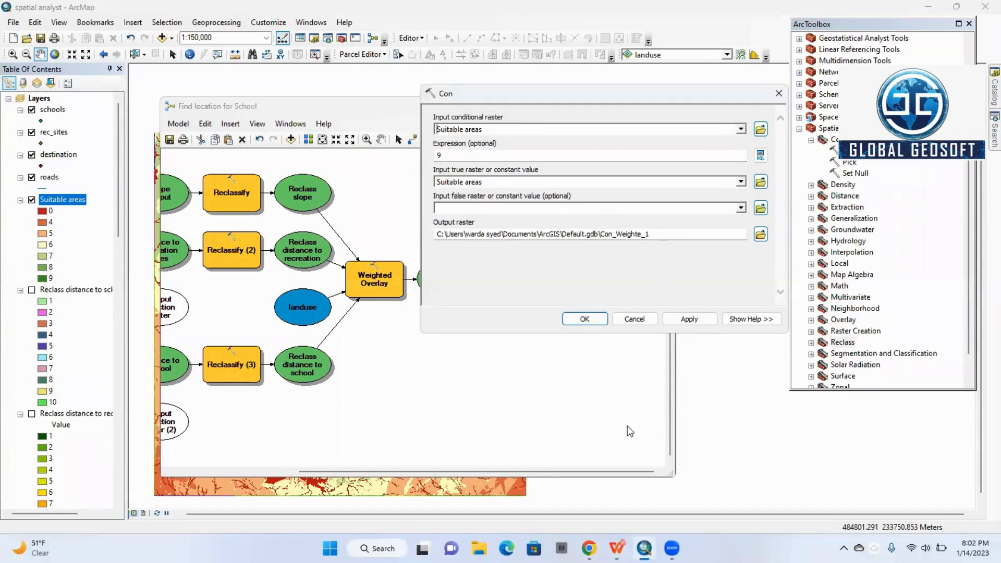
mouse_move(617, 547)
click(617, 549)
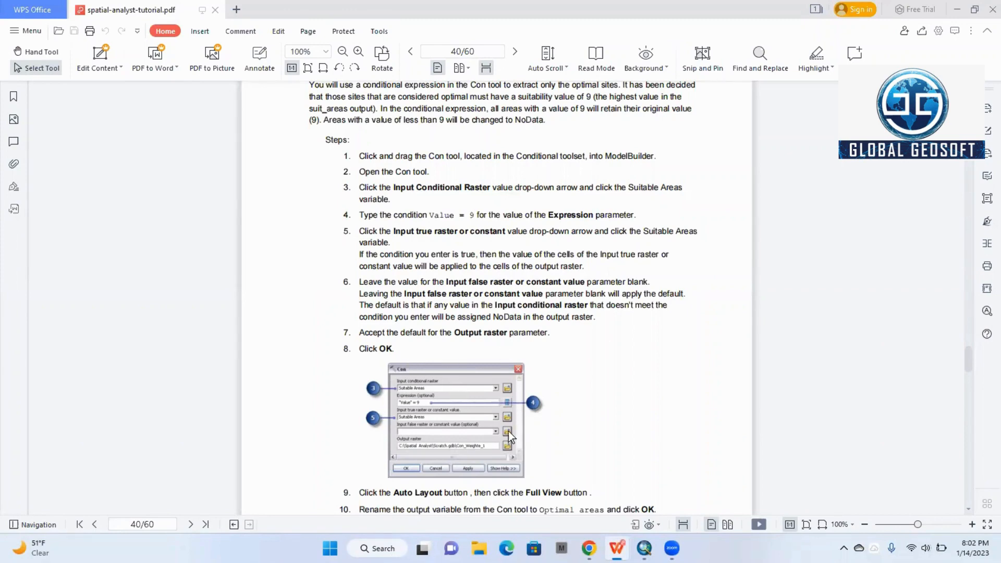
scroll(419, 415, down, 3)
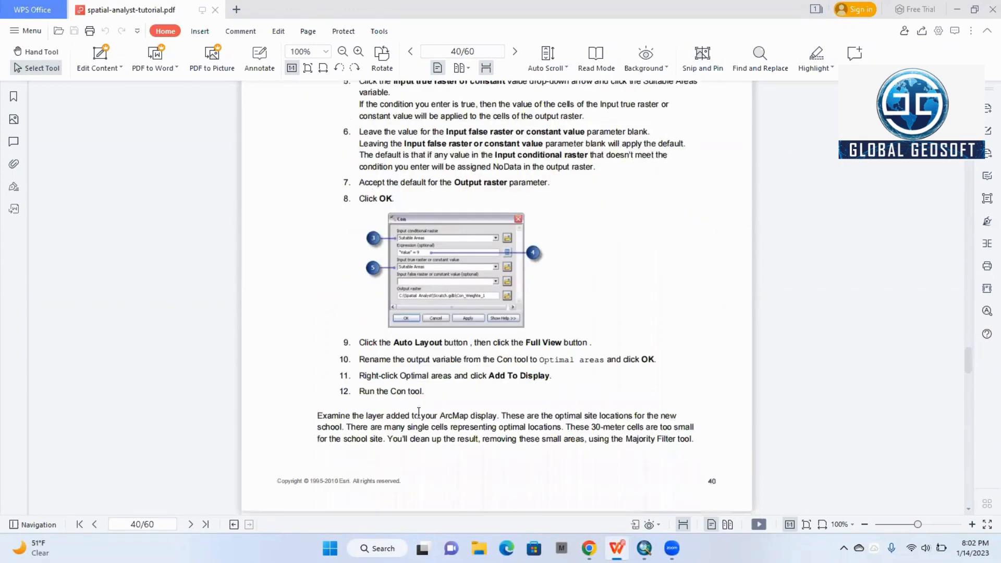
click(617, 548)
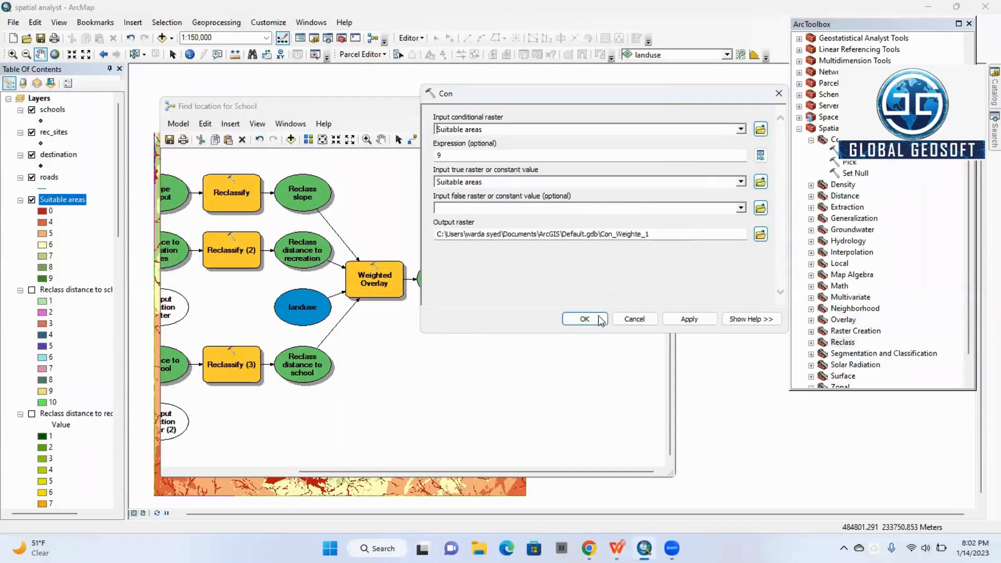
click(600, 320)
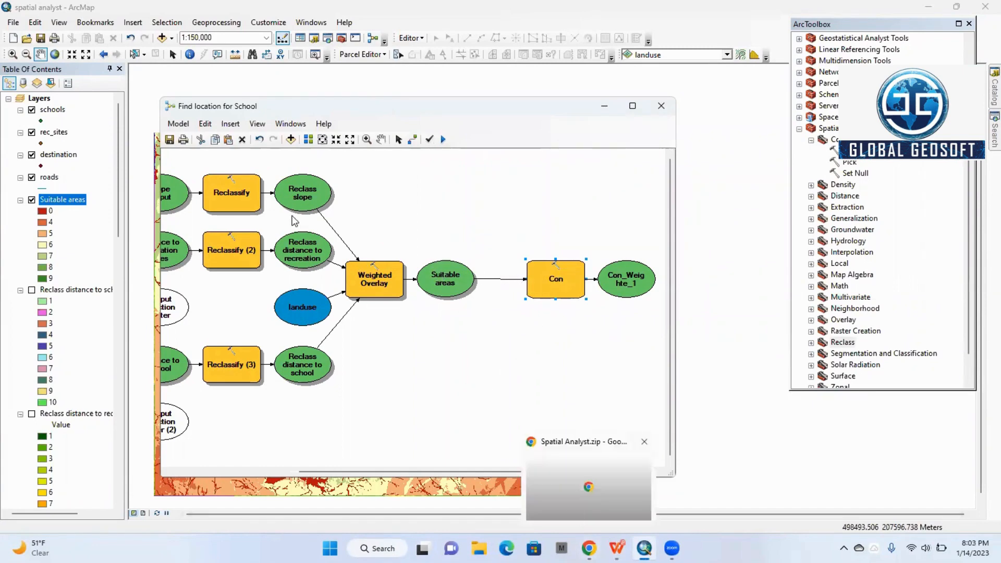
Step: Auto-arrange the model diagram and fit the whole model in the ModelBuilder window
click(309, 139)
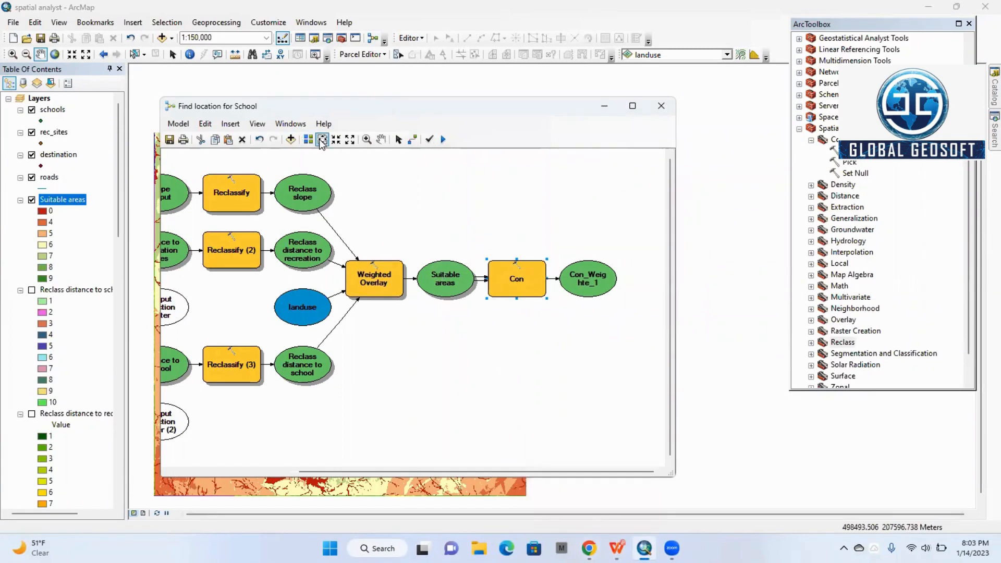
click(323, 140)
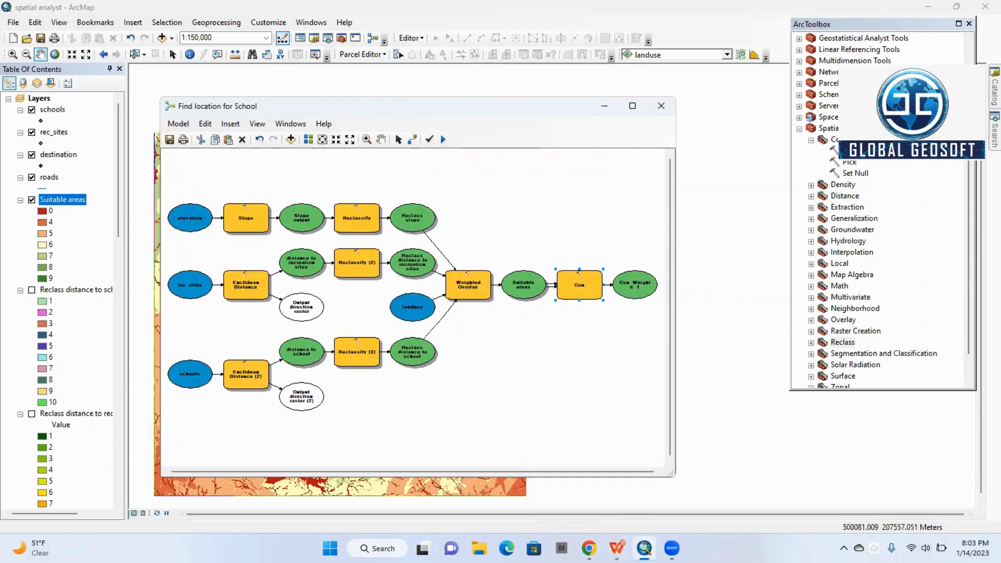
Step: Rename the Con tool's output variable to Optimal areas, as the tutorial PDF instructs
click(610, 480)
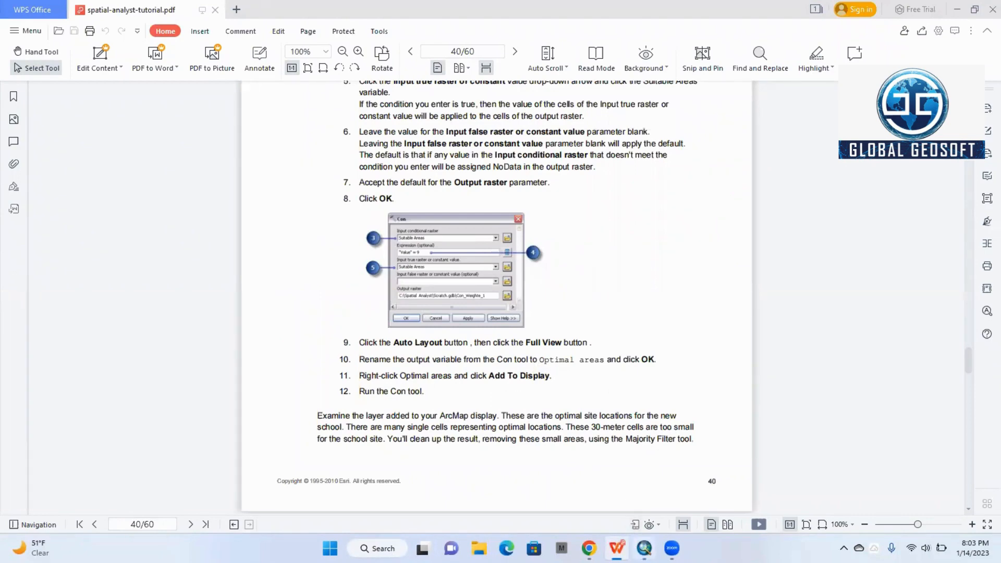
click(645, 546)
right_click(635, 285)
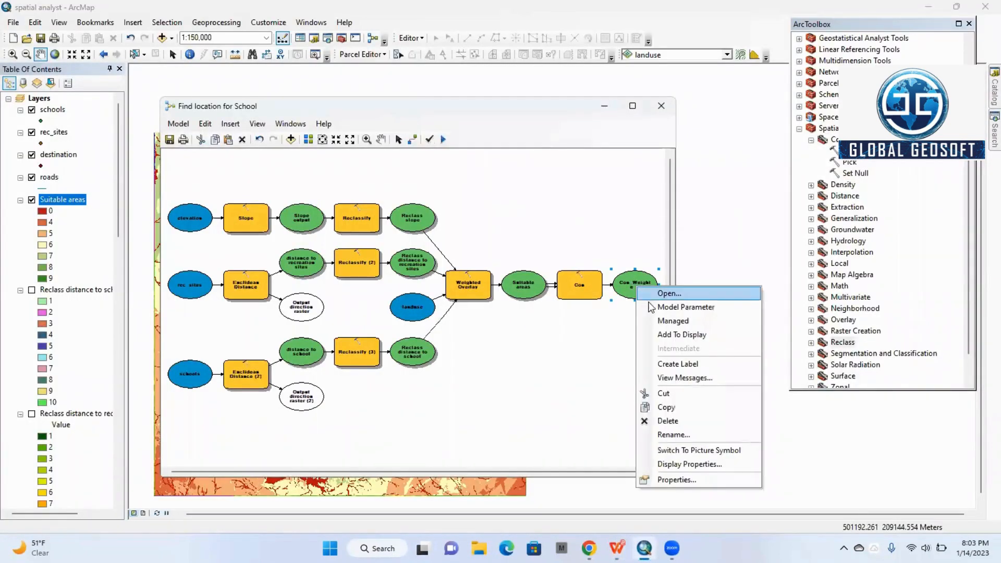
click(671, 433)
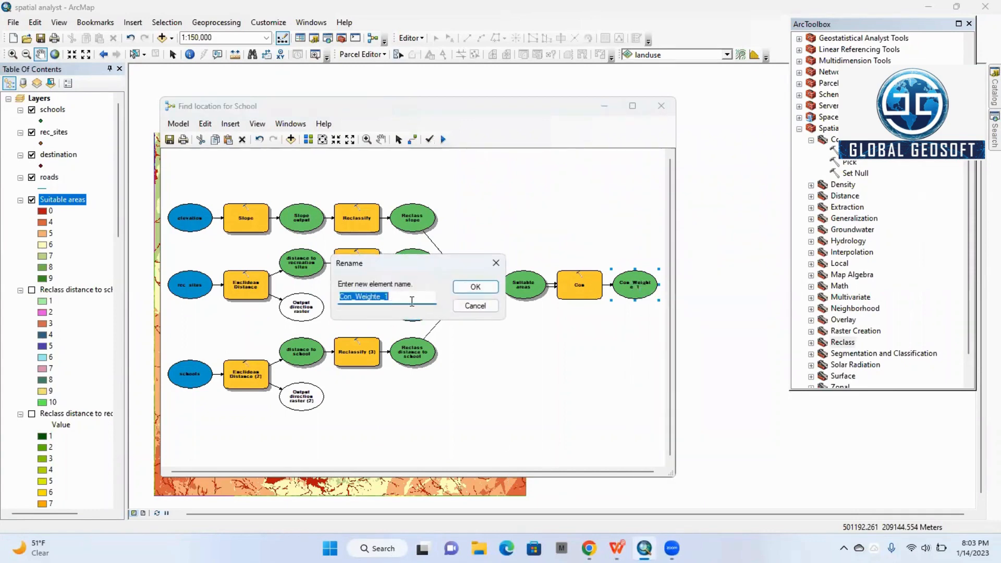
key(BackSpace)
text(Optimal areas)
key(Return)
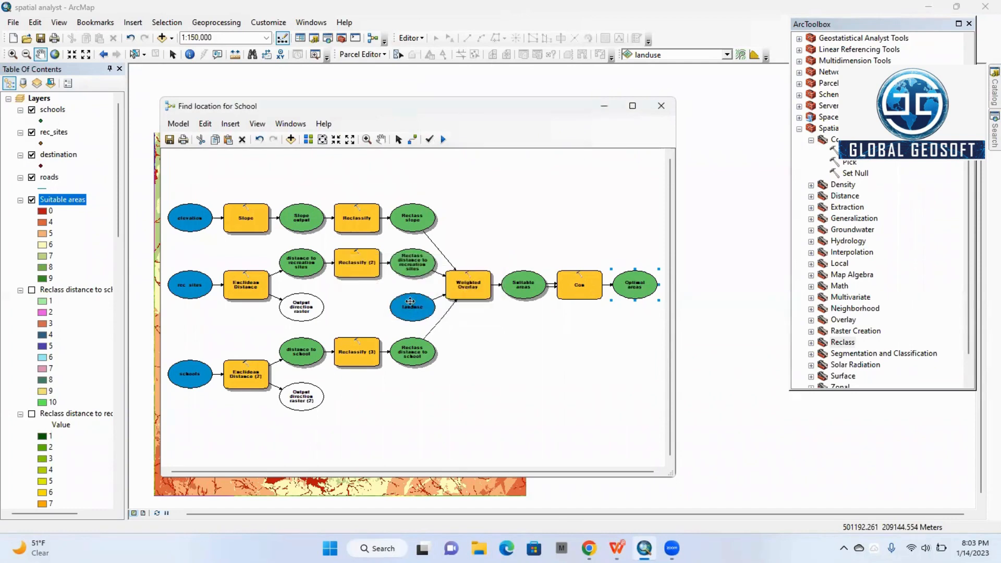
Step: Check the tutorial PDF's next instruction and set the Optimal areas output to be added to the map display
click(617, 549)
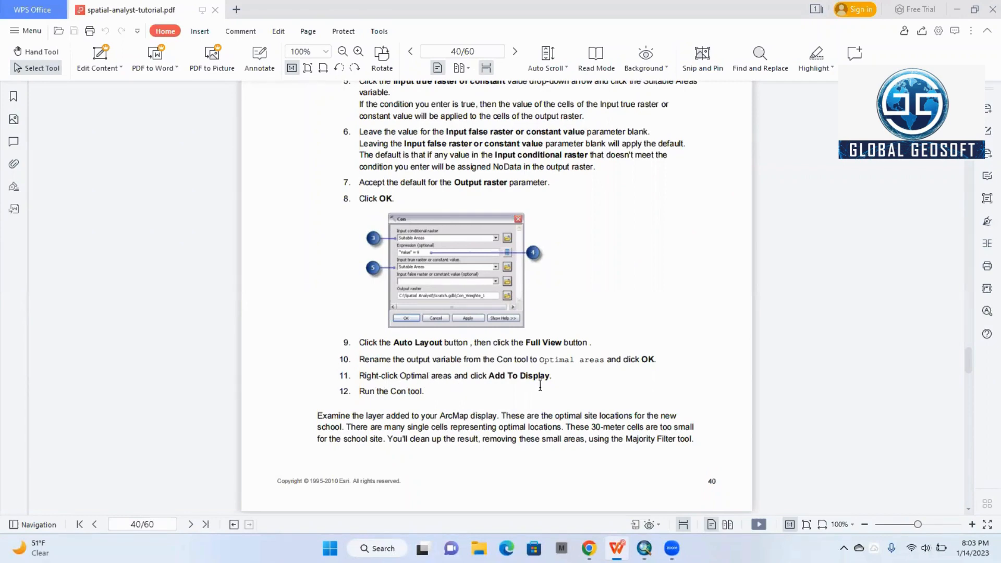
click(644, 549)
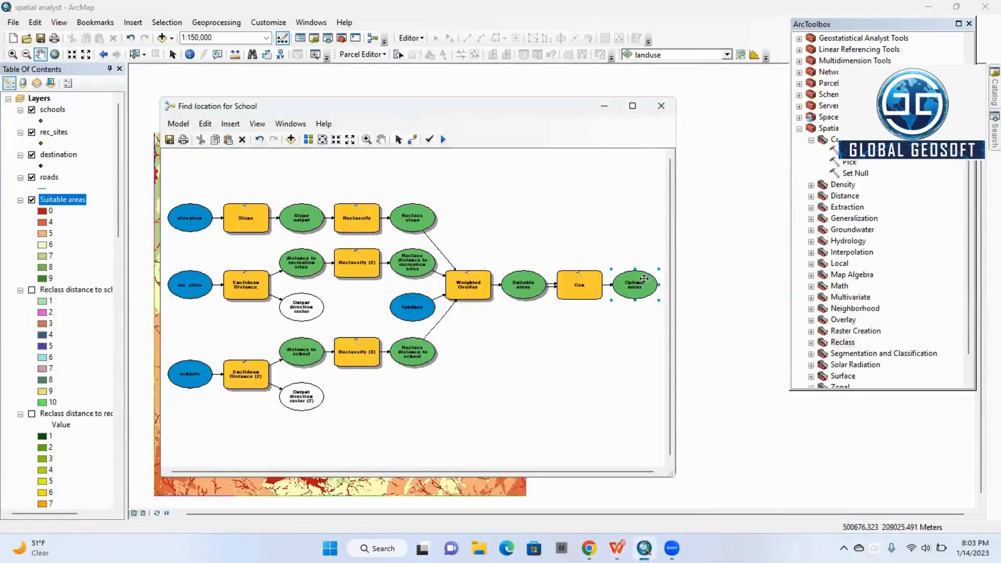
right_click(619, 284)
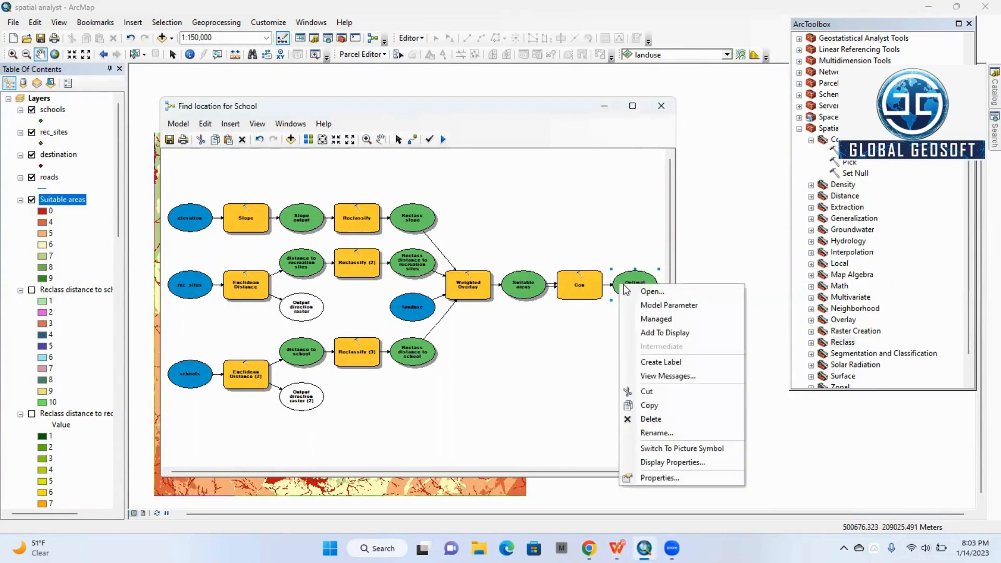
click(709, 332)
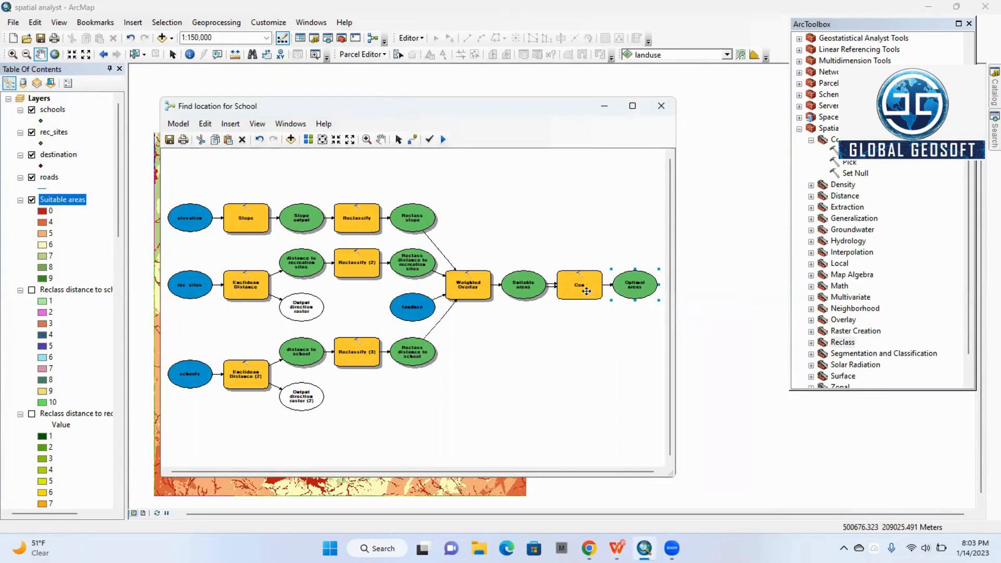
Step: Try to run the Con tool in the model and close its progress report
click(589, 291)
click(645, 548)
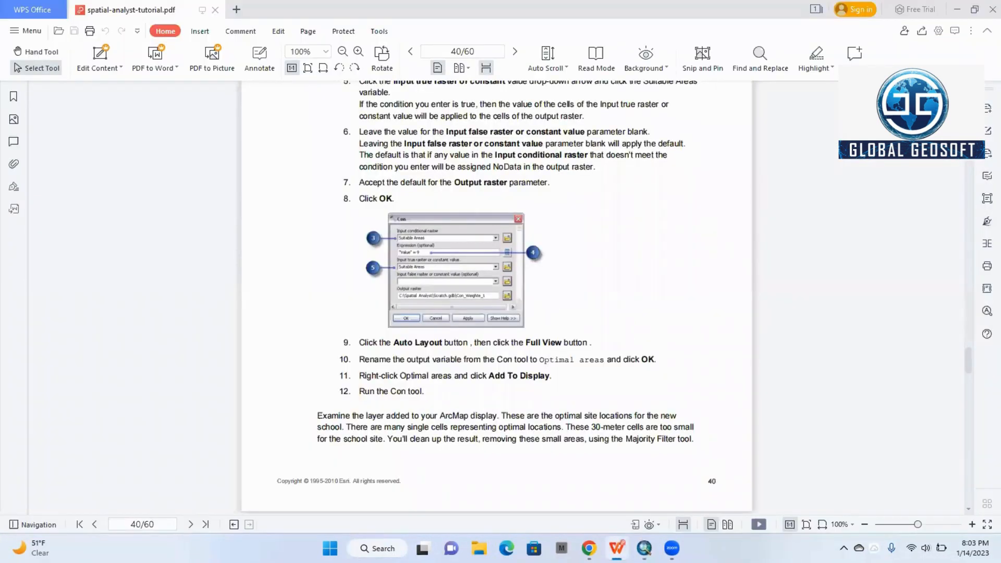
click(645, 548)
right_click(578, 284)
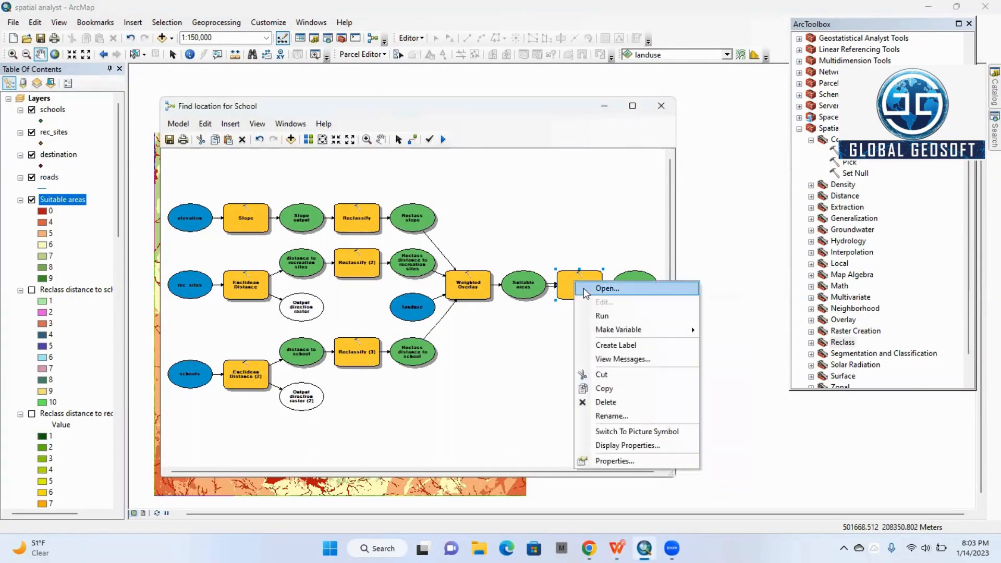
click(598, 316)
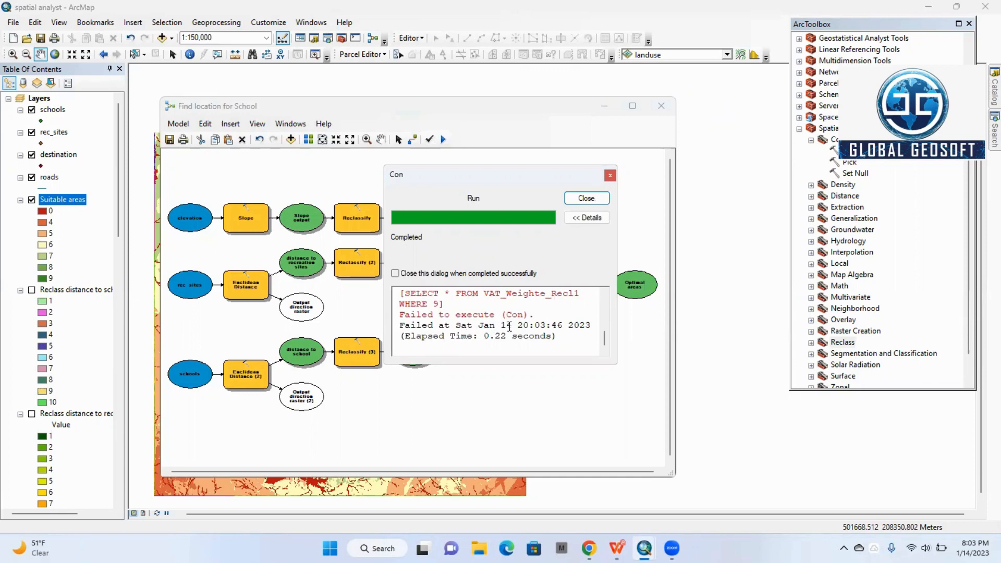
click(578, 198)
Step: Correct the Con tool's expression to "Value" = 9, checking the tutorial PDF for the wording, and accept the settings
right_click(572, 273)
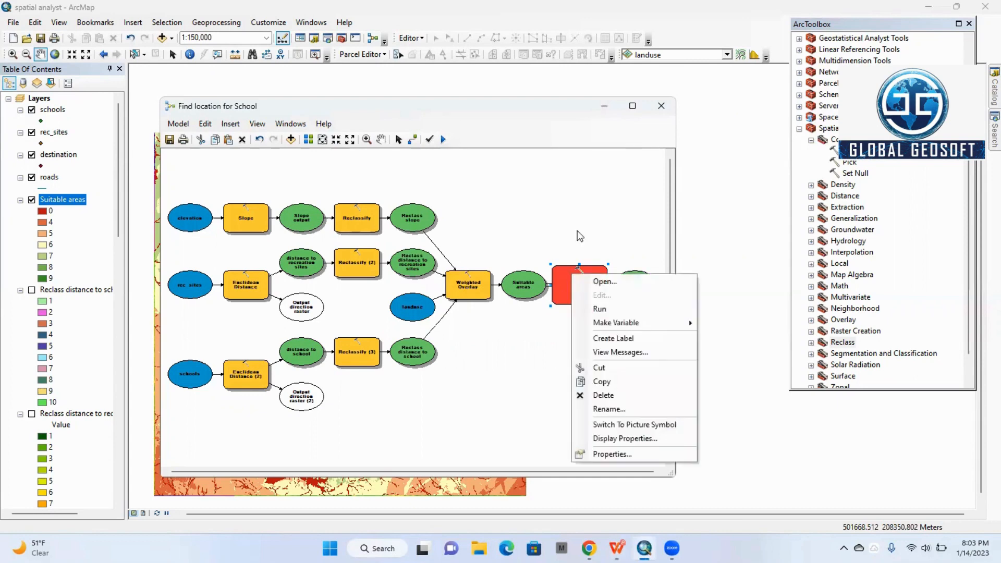
click(305, 56)
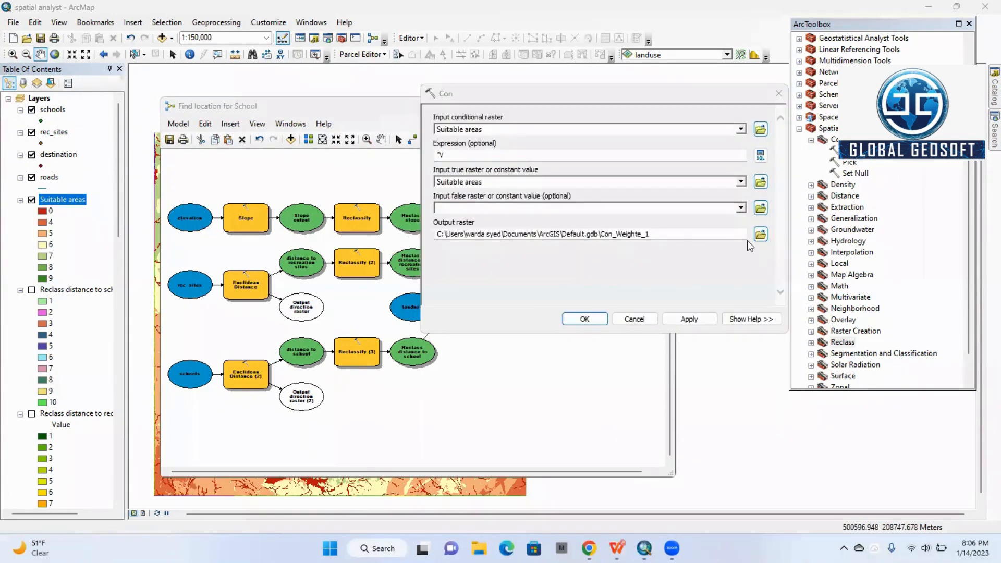
click(481, 155)
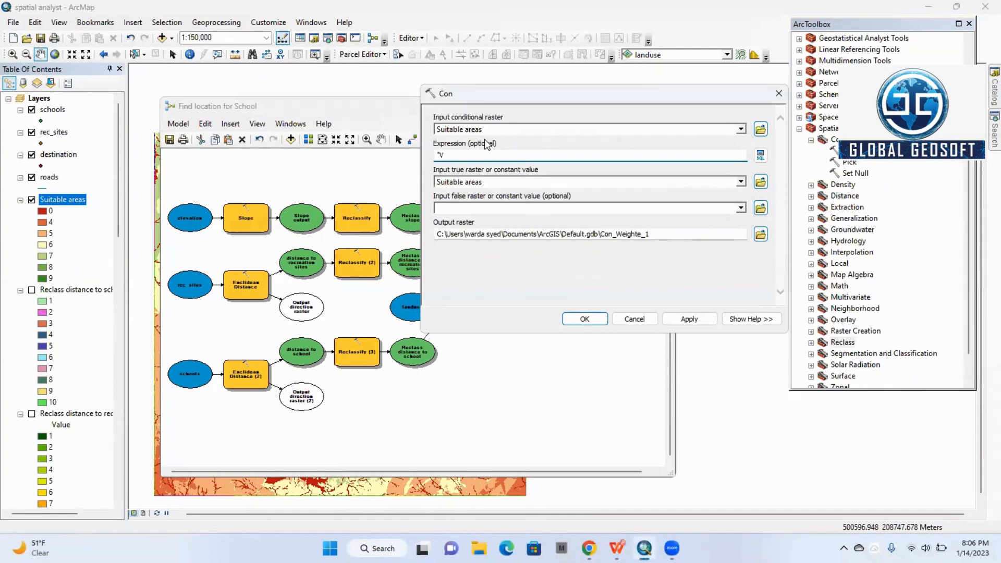
click(618, 547)
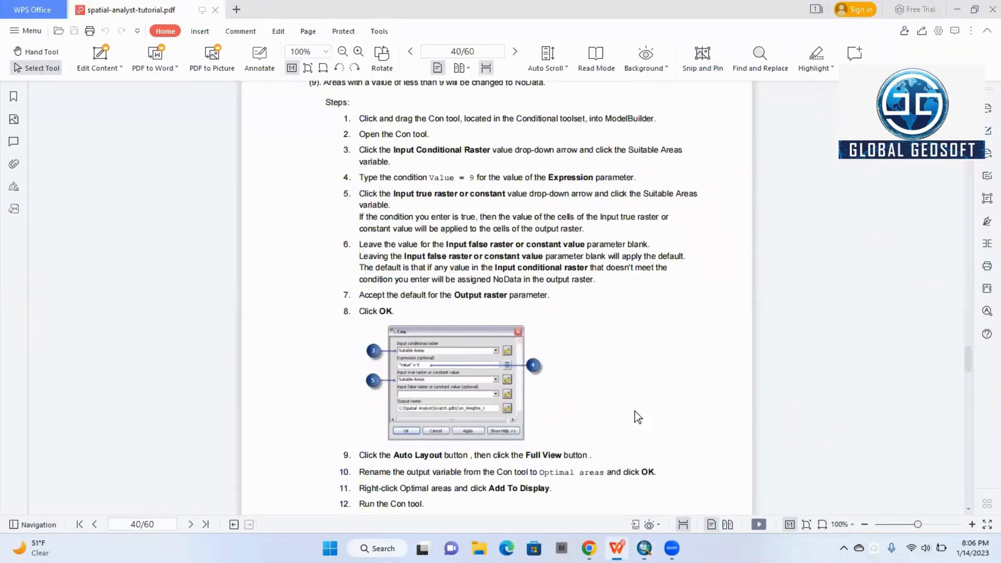
click(645, 548)
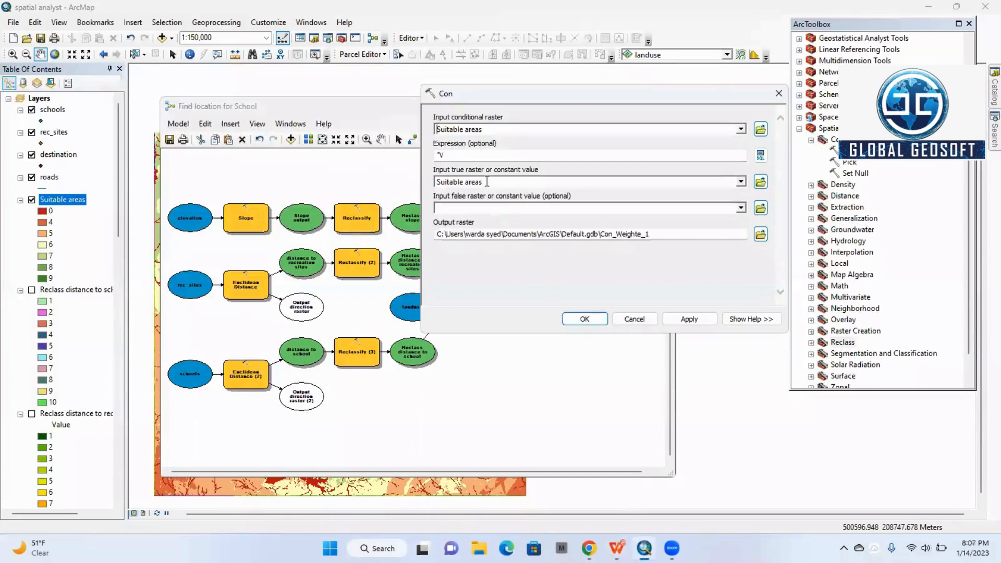
click(447, 156)
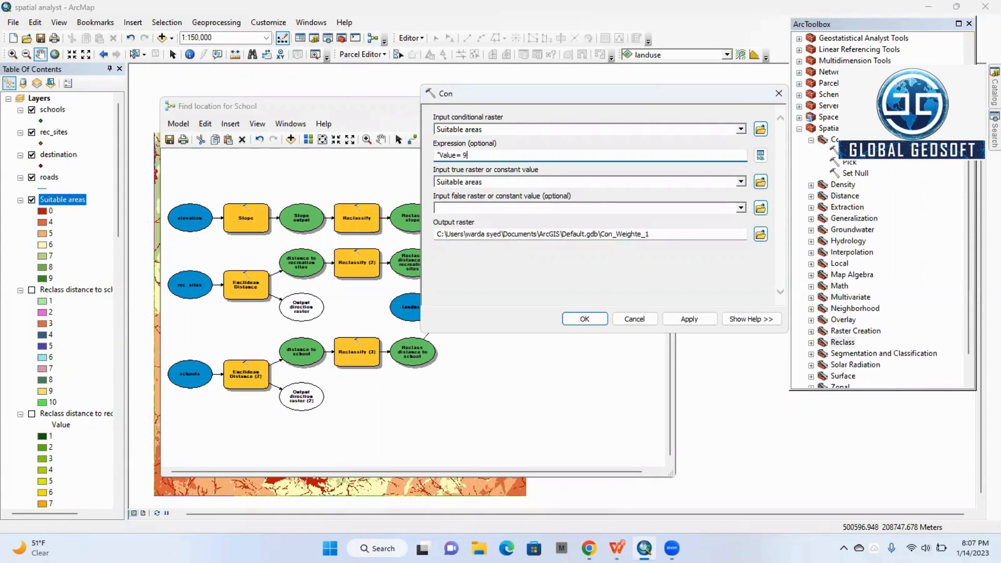
click(617, 548)
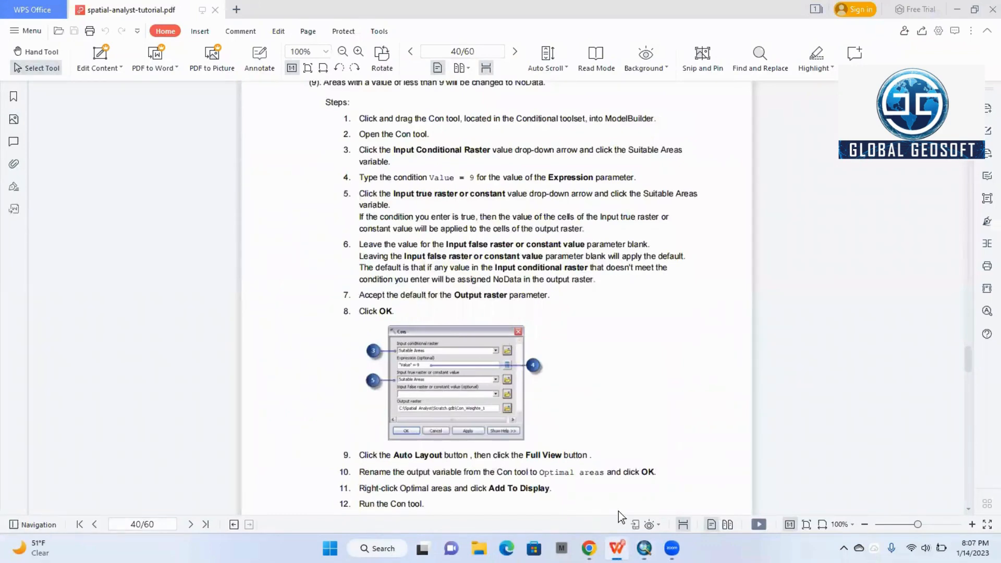
key(alt+Tab)
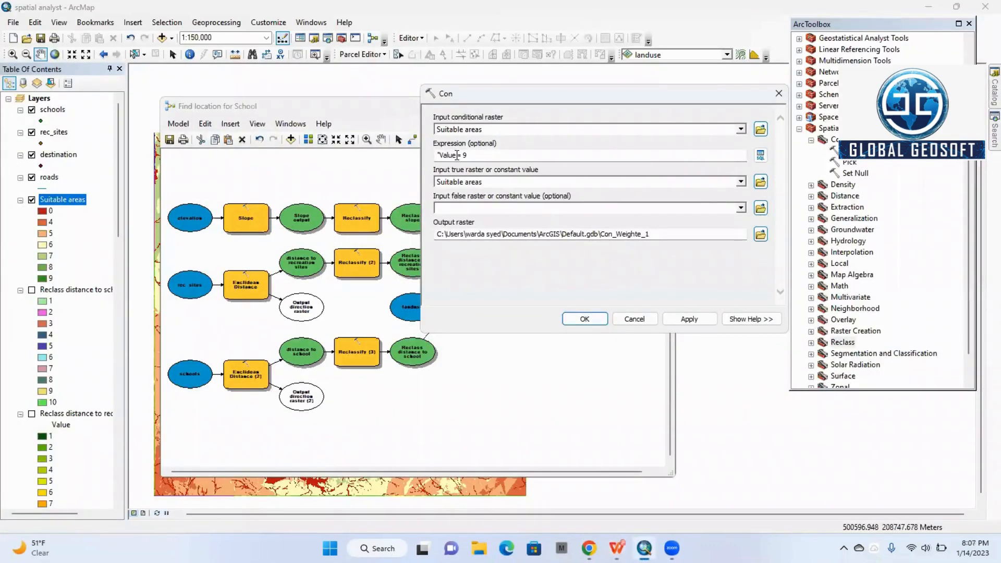
click(456, 155)
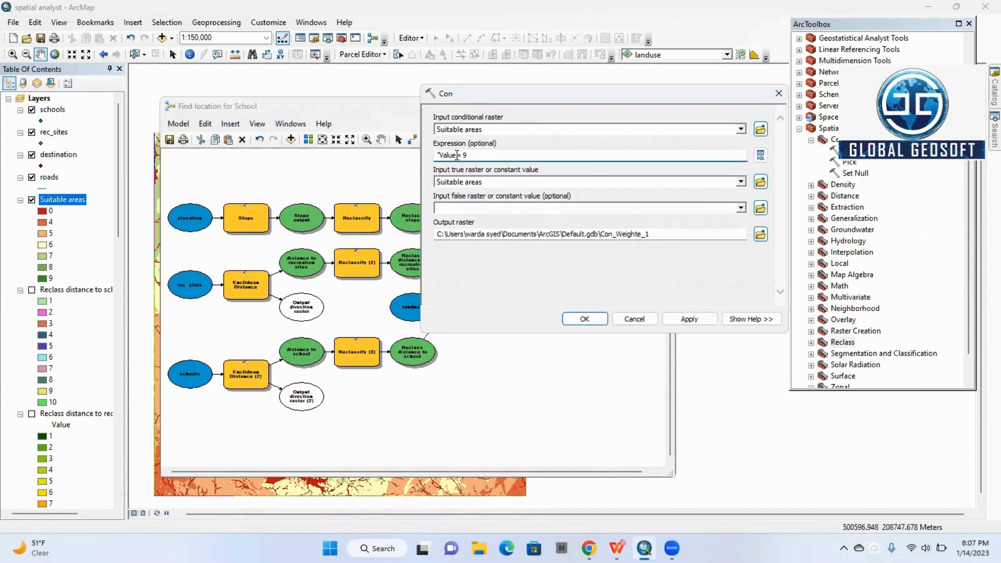
text(")
click(585, 319)
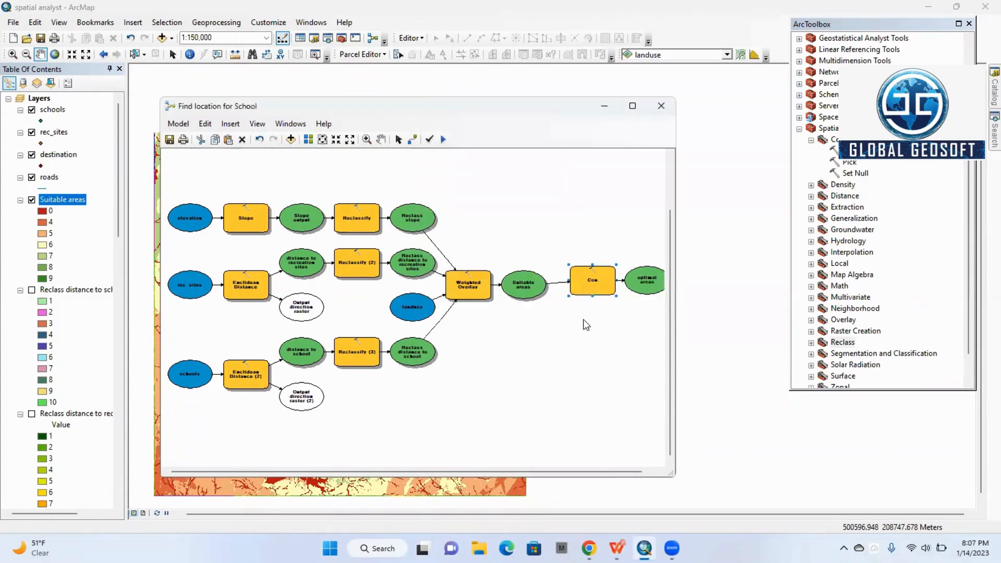
Step: Set the optimal areas output to be added to the map display, then run the Con tool and close its progress report
right_click(650, 283)
click(683, 331)
right_click(594, 286)
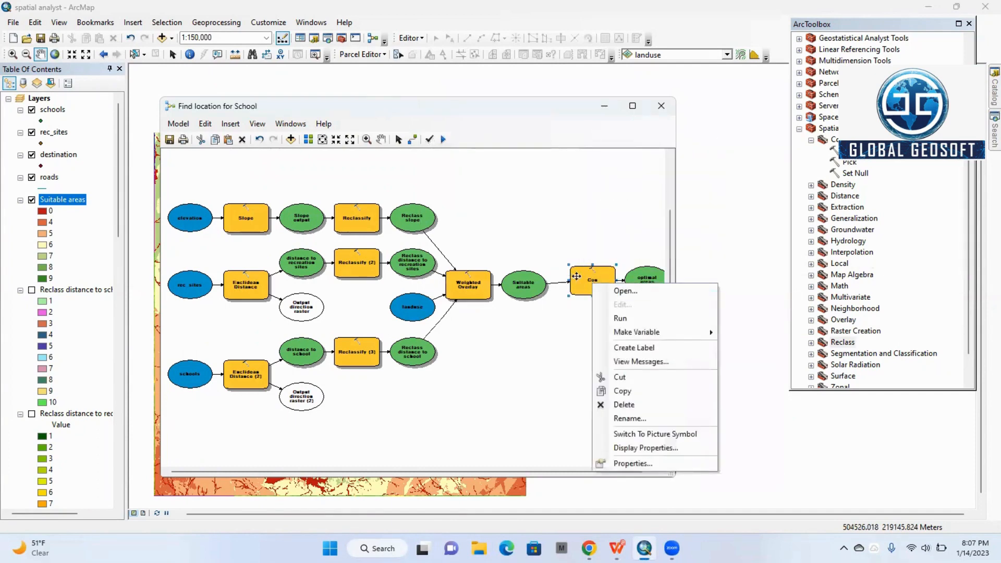
click(620, 320)
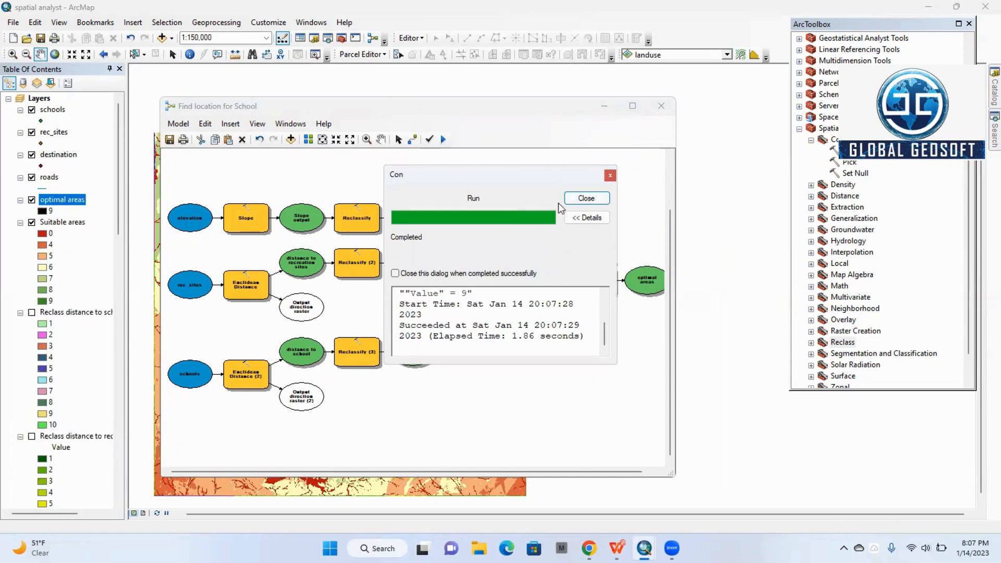
click(586, 198)
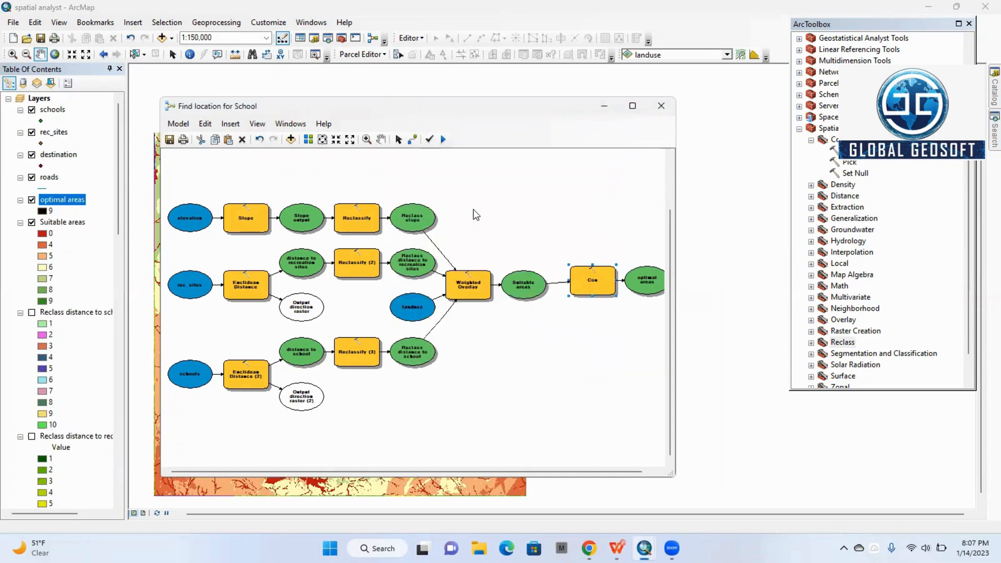
Step: Move the model window off the map and examine the optimal areas layer against Suitable areas up close and at full extent
click(369, 139)
drag(359, 106, 439, 113)
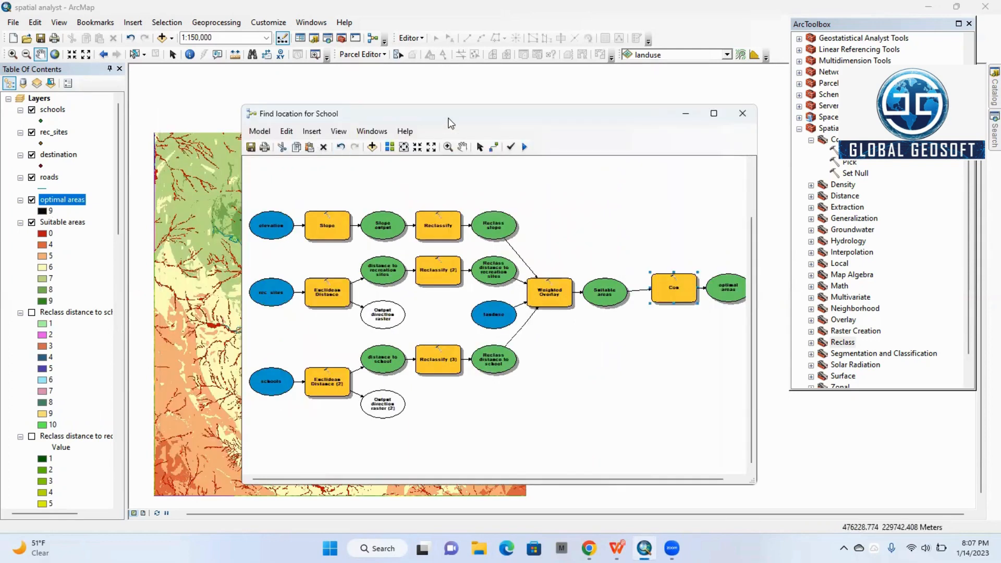
drag(451, 123, 745, 123)
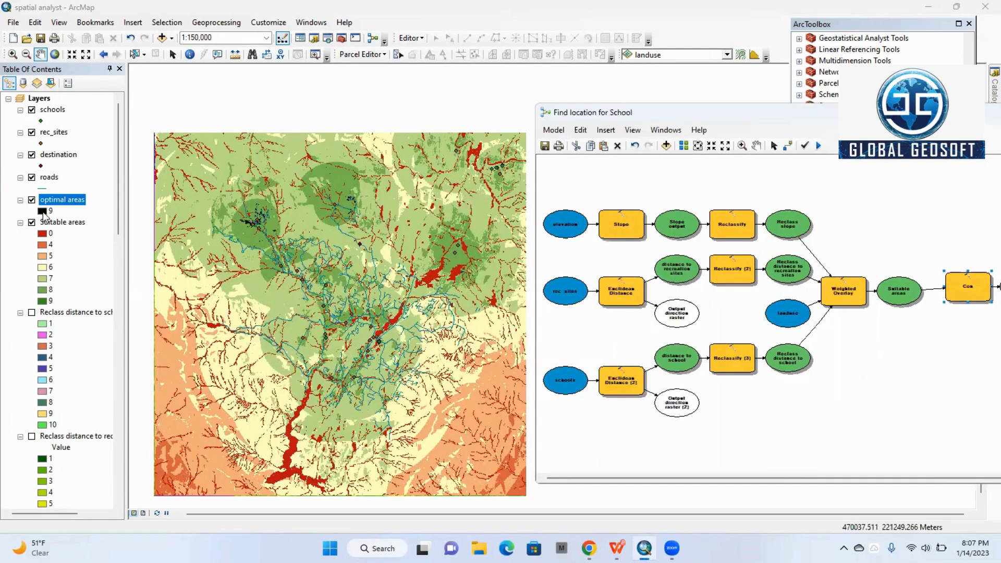
scroll(269, 229, down, 3)
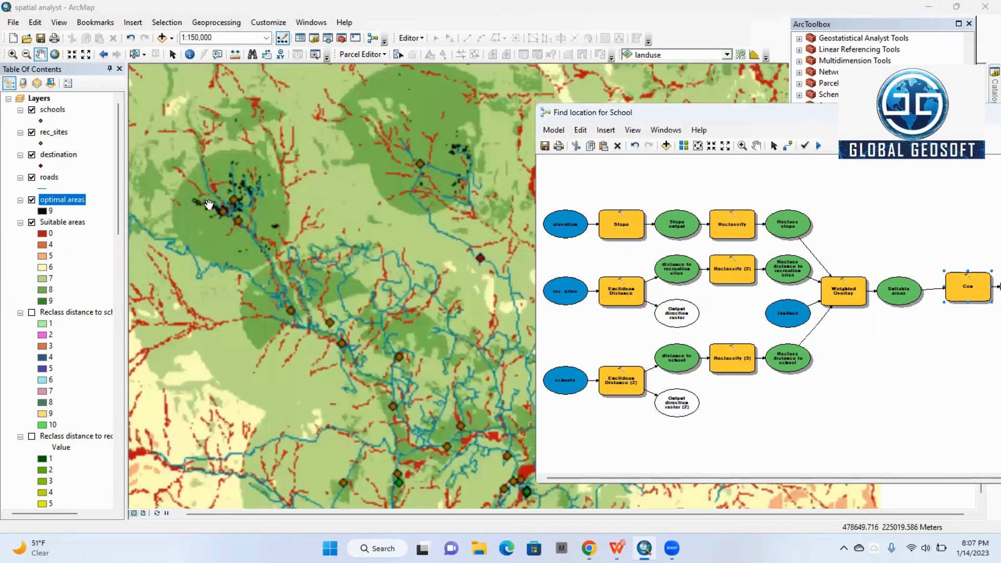
drag(215, 202, 261, 260)
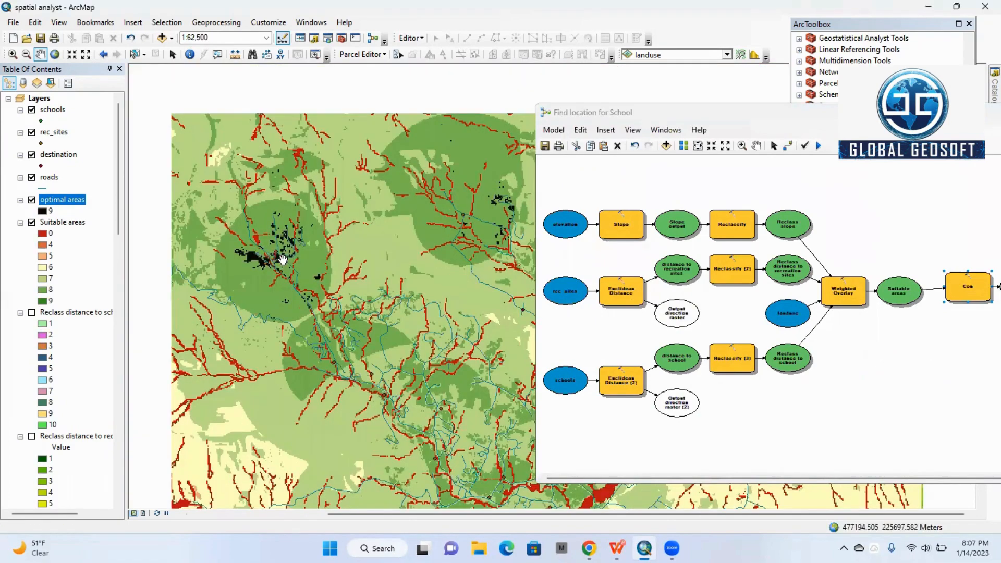
scroll(263, 245, down, 3)
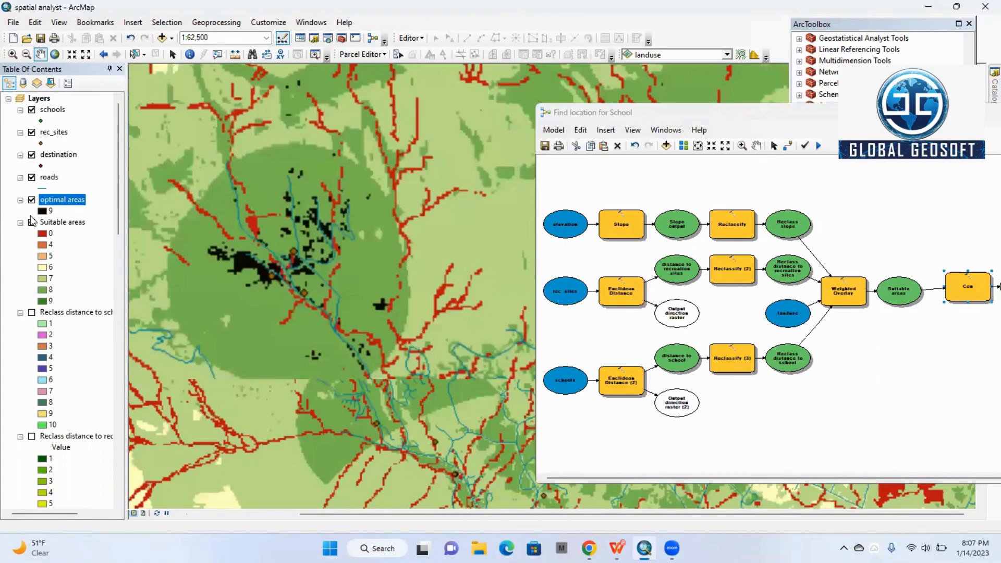
scroll(237, 254, down, 1)
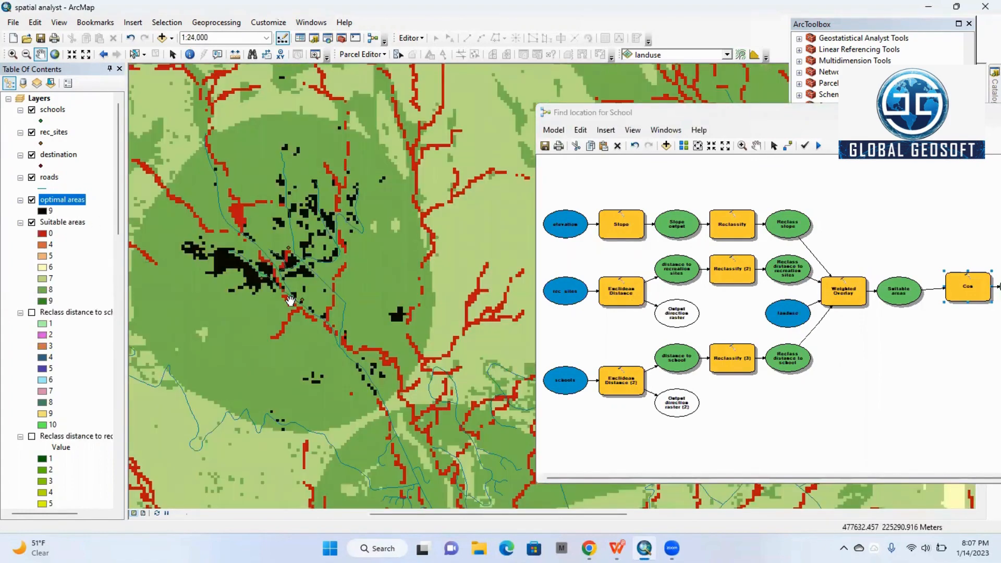
scroll(331, 298, up, 3)
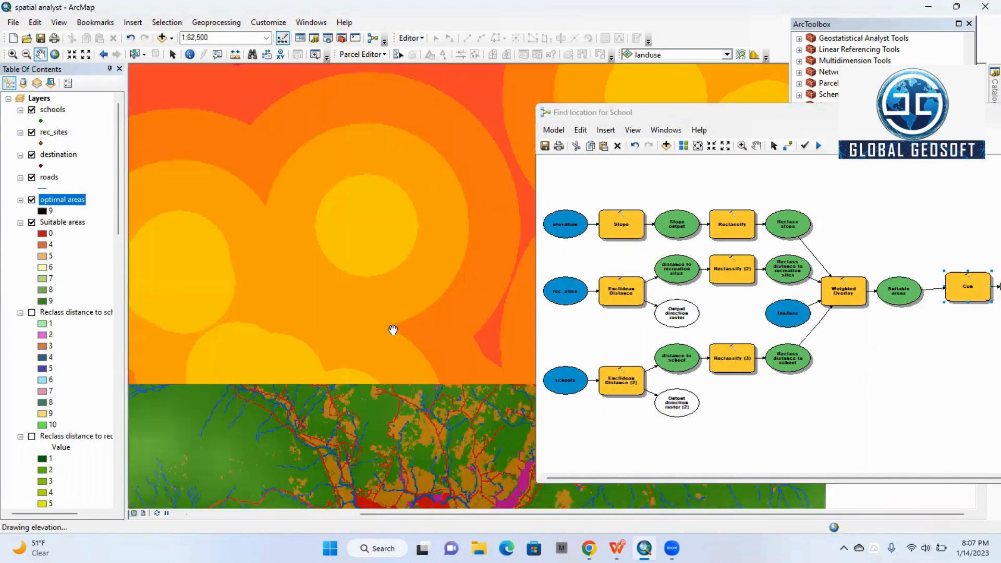
scroll(395, 320, up, 2)
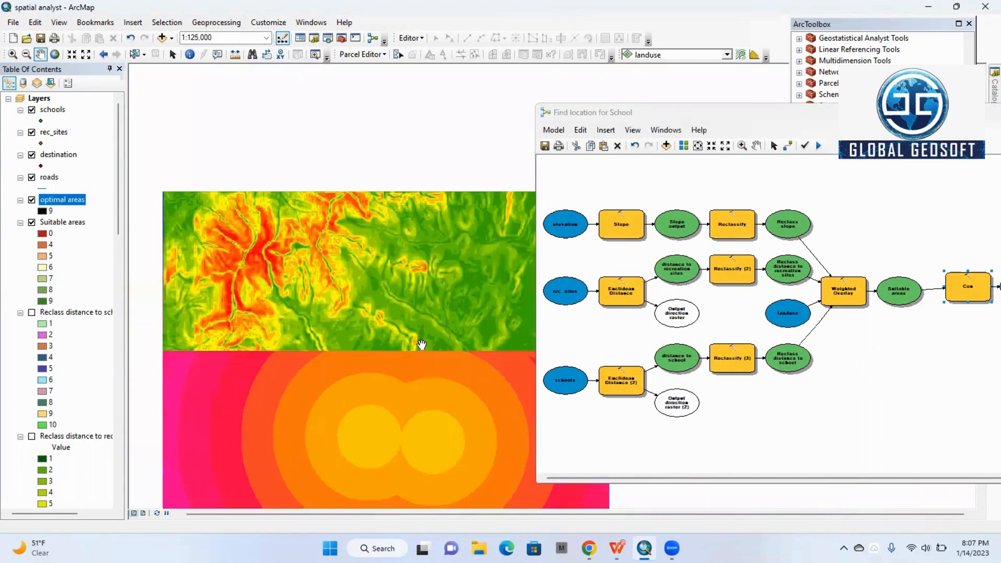
drag(422, 344, 392, 242)
scroll(655, 201, up, 2)
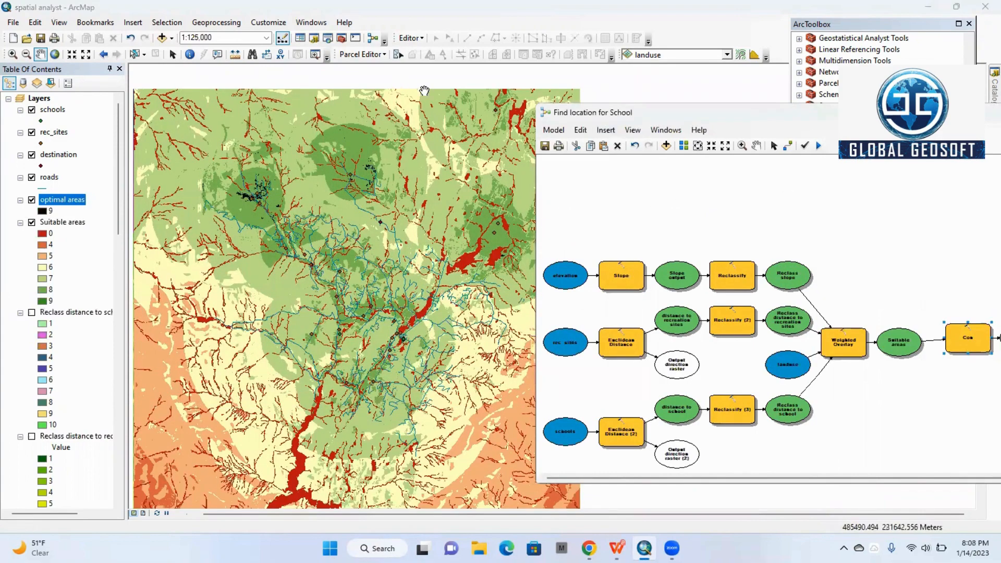
Step: Switch to the tutorial PDF and read the site selection overview and the instructions for refining optimal areas with Majority Filter
click(617, 548)
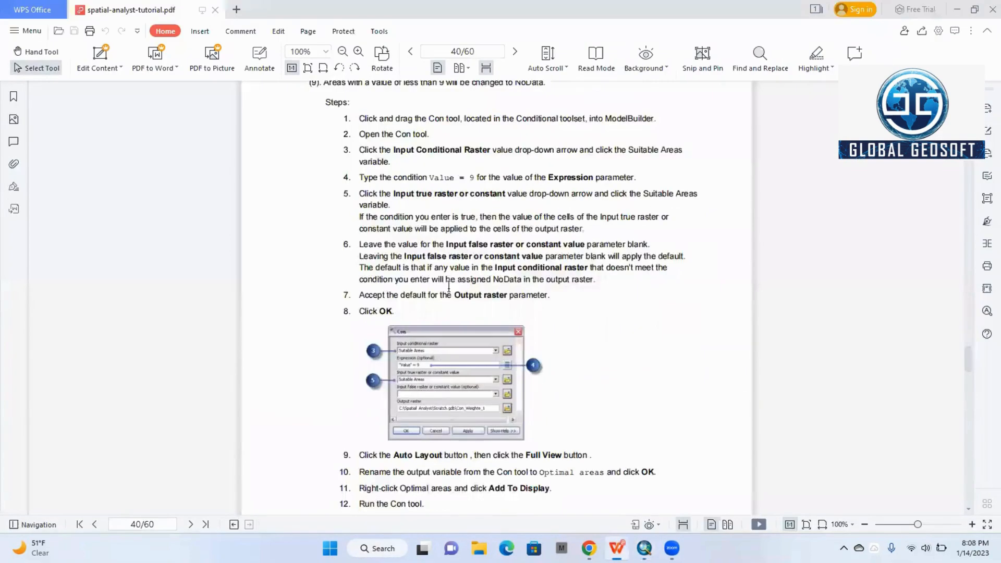
scroll(448, 287, down, 10)
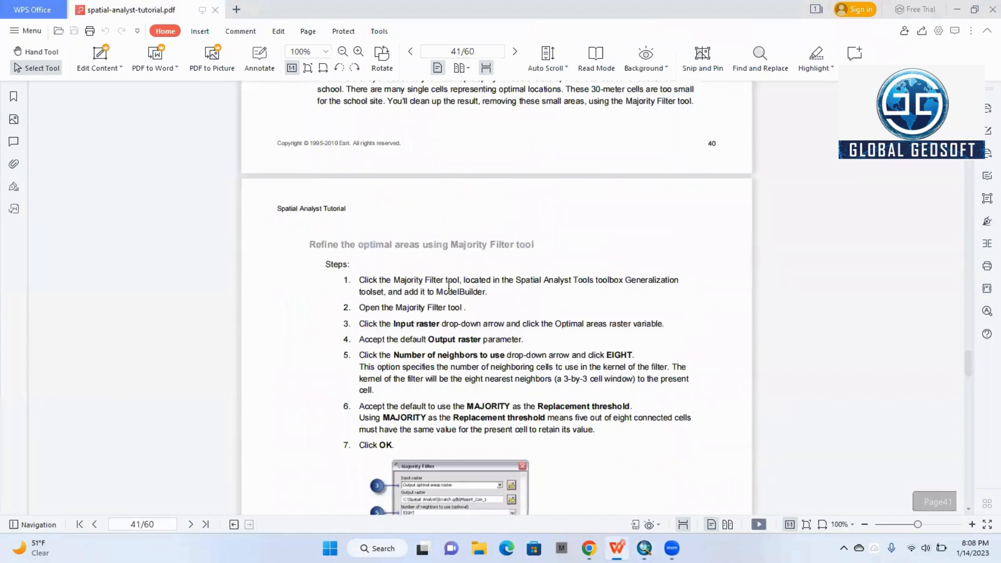
scroll(337, 299, up, 1)
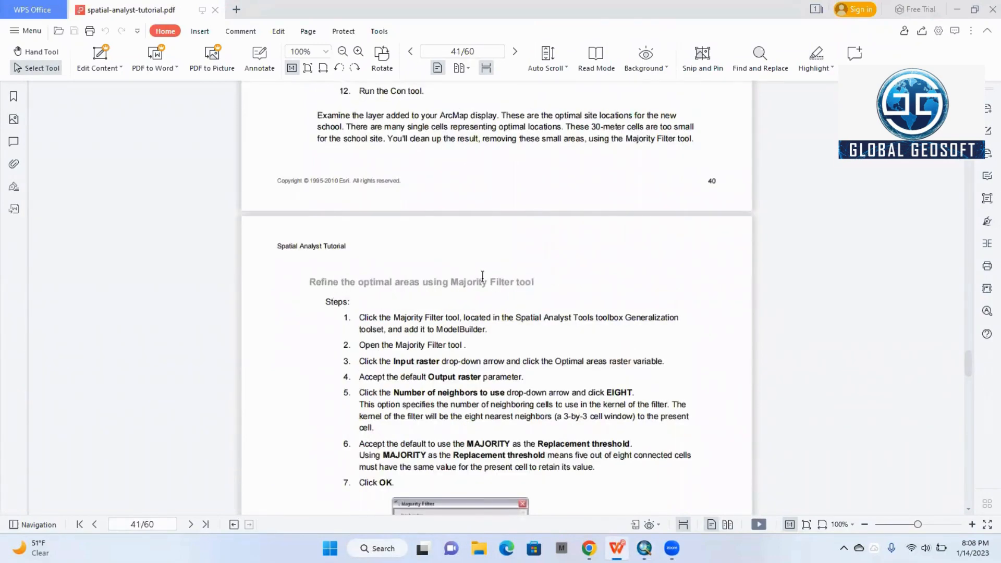
scroll(393, 255, up, 1)
scroll(394, 255, up, 5)
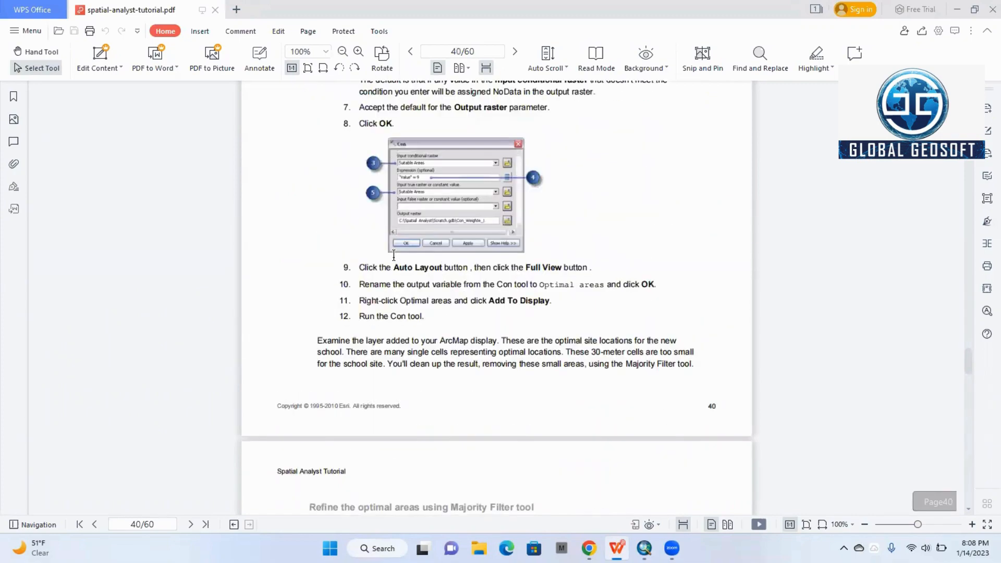
scroll(513, 300, down, 17)
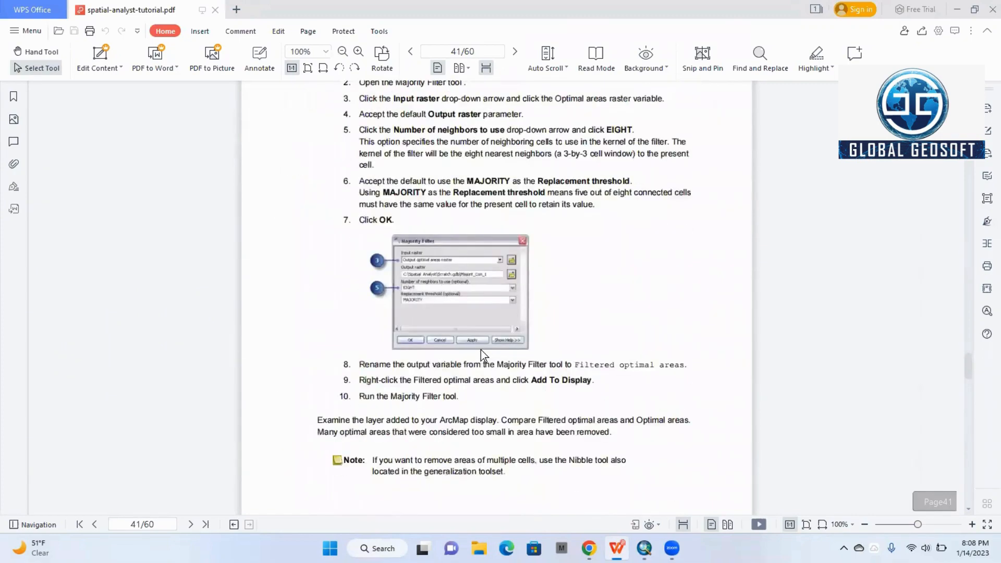
scroll(481, 349, up, 20)
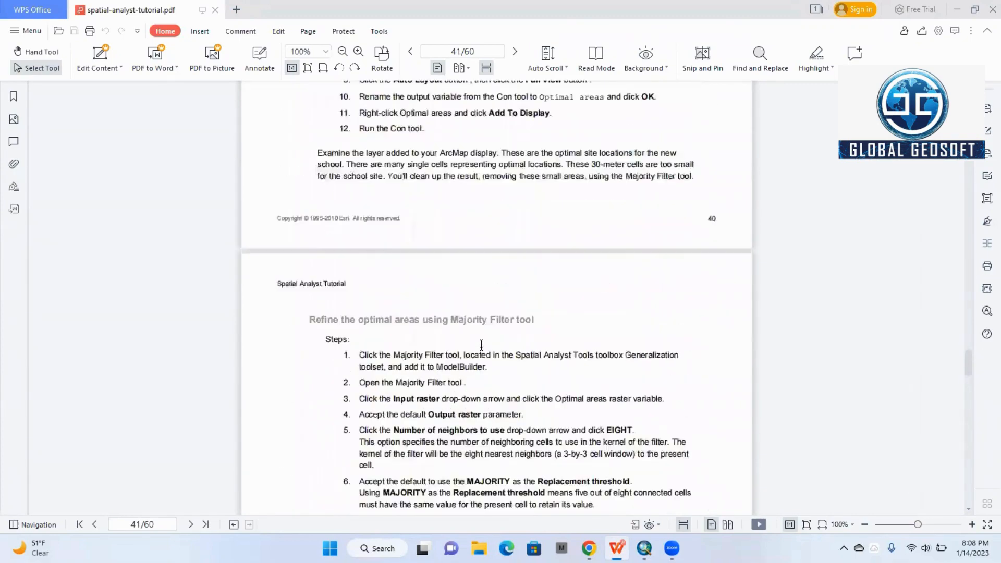
scroll(481, 348, up, 14)
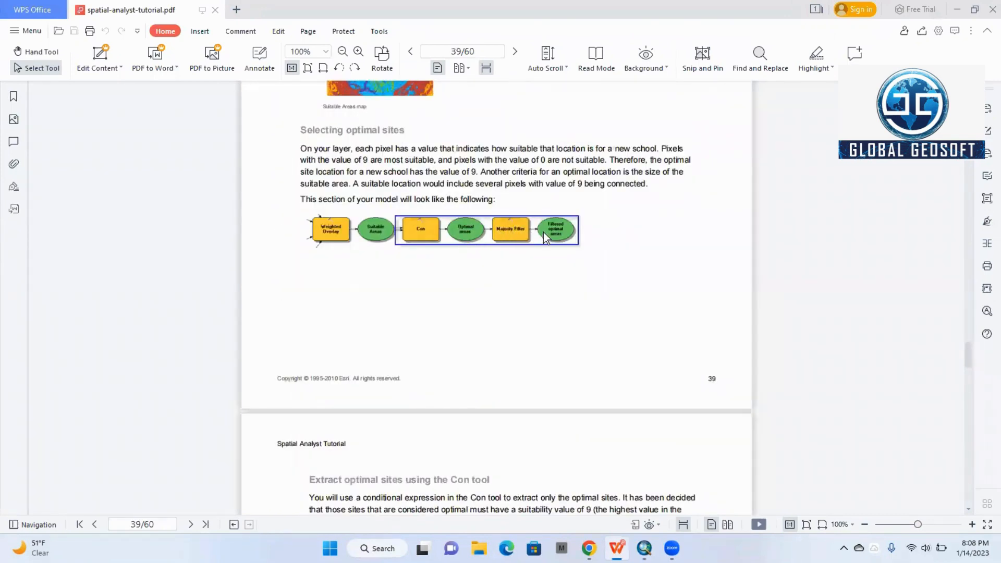
scroll(505, 327, down, 8)
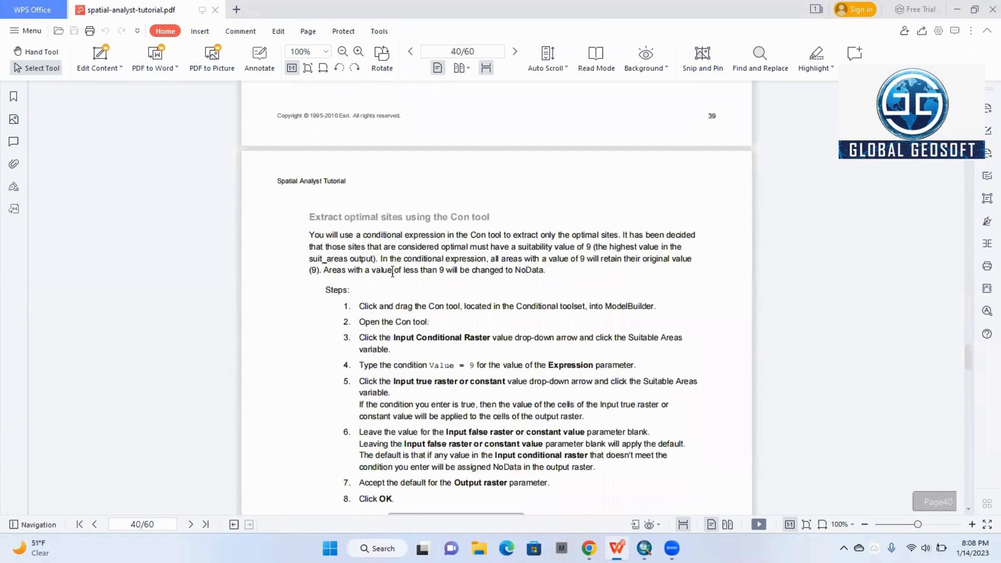
scroll(392, 272, down, 20)
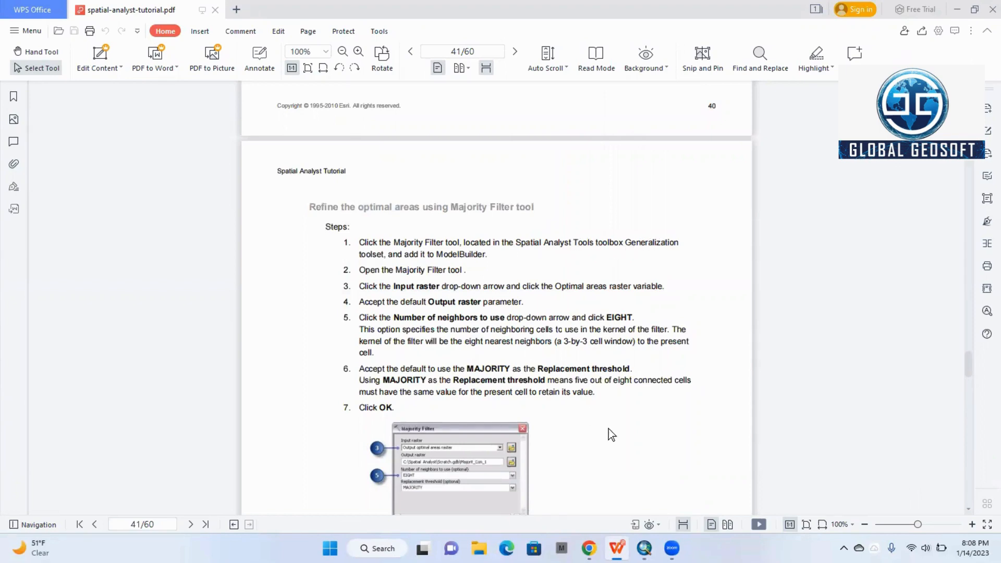
Step: Switch back to ArcMap and add the Generalization toolset's Majority Filter tool to the model, placing it beyond the optimal areas output
click(645, 548)
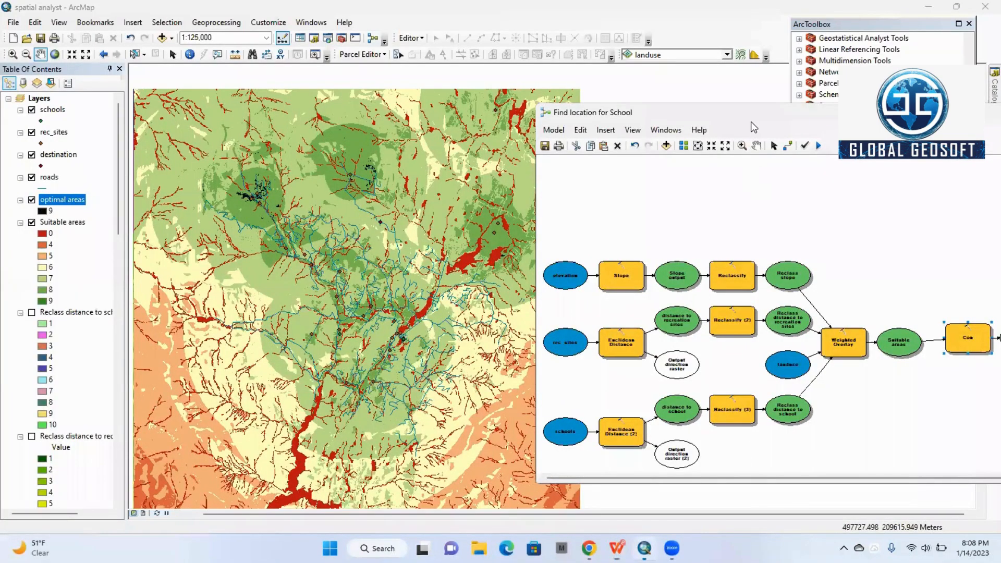
drag(751, 121, 362, 81)
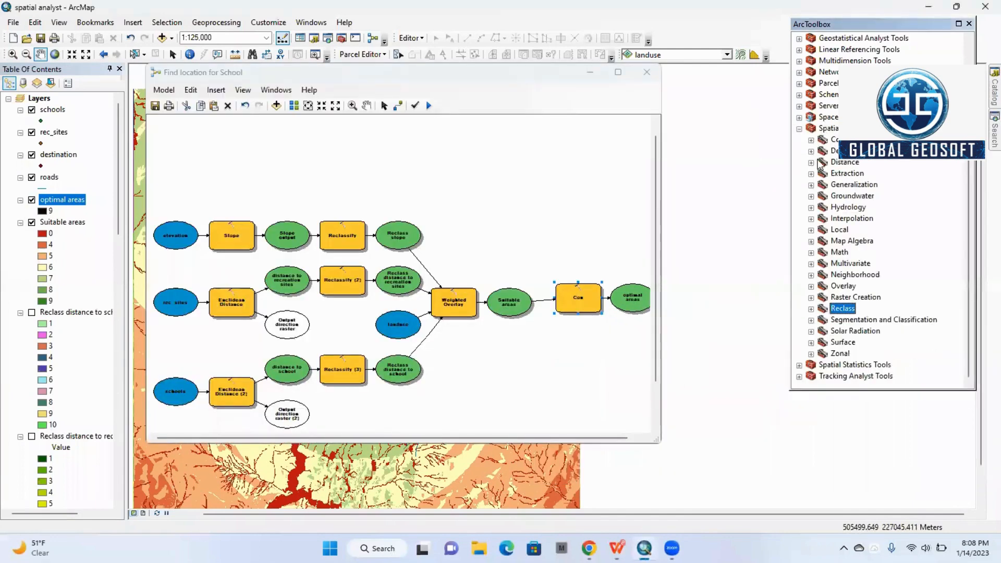
click(812, 186)
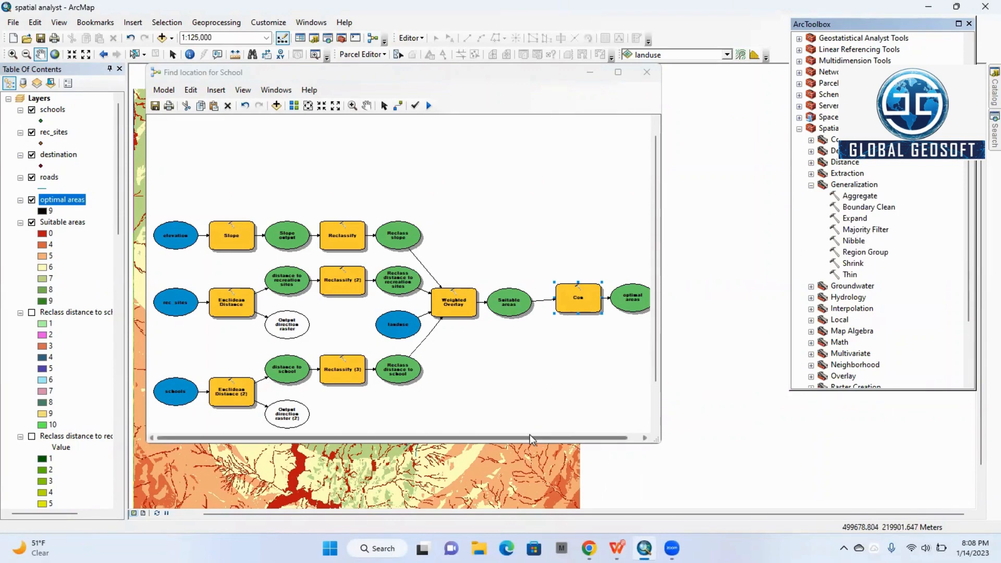
drag(530, 437, 735, 264)
drag(595, 438, 665, 407)
double_click(867, 234)
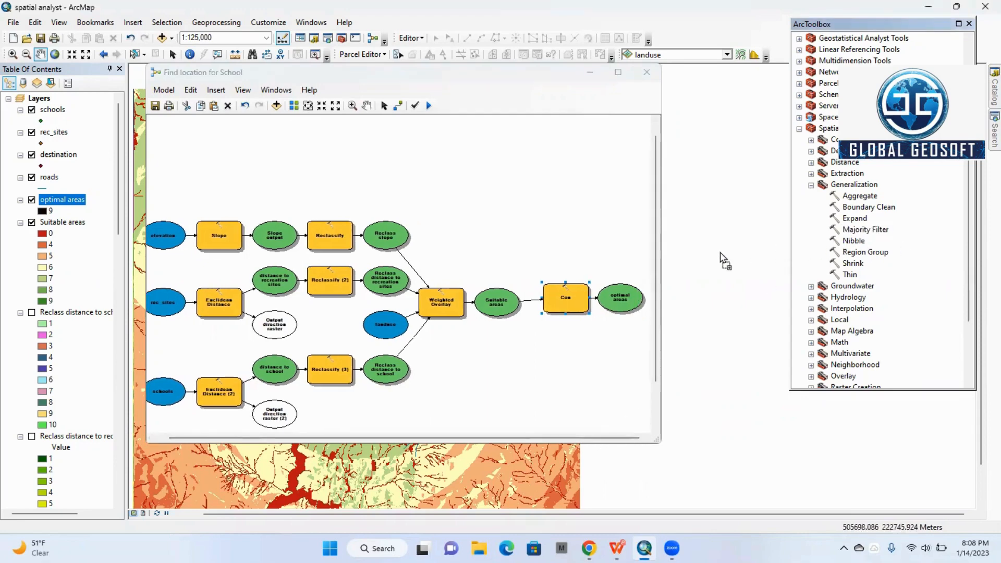
click(619, 438)
drag(594, 286, 639, 307)
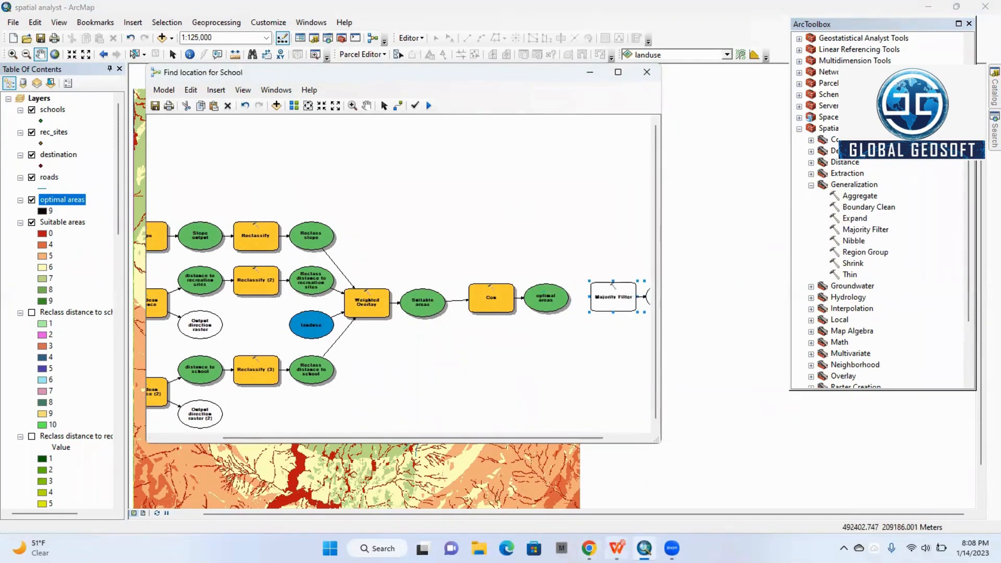
Step: Check the tutorial PDF, then set the Majority Filter's input raster to the model's optimal areas variable and its number of neighbors to FOUR
click(617, 548)
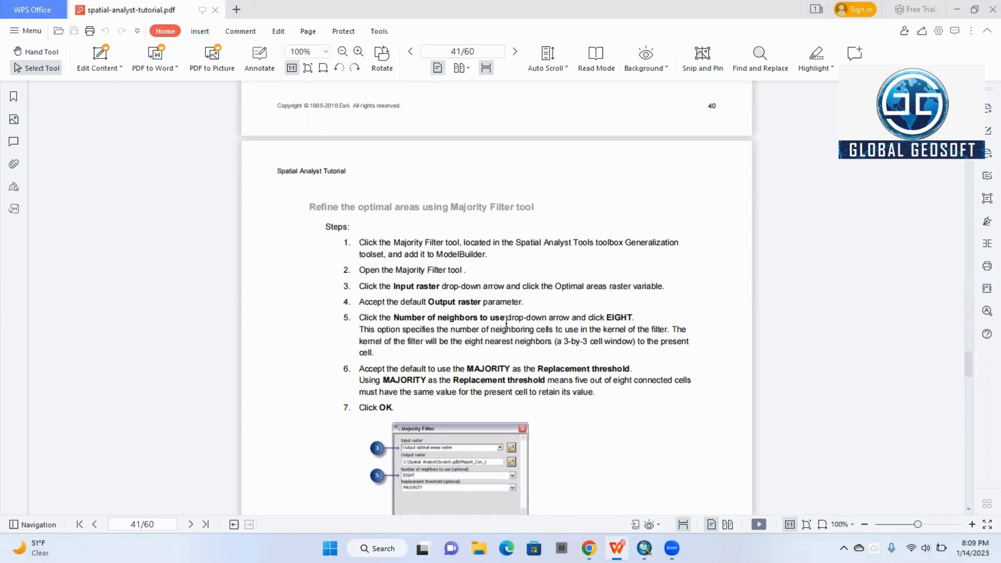
click(644, 548)
right_click(611, 292)
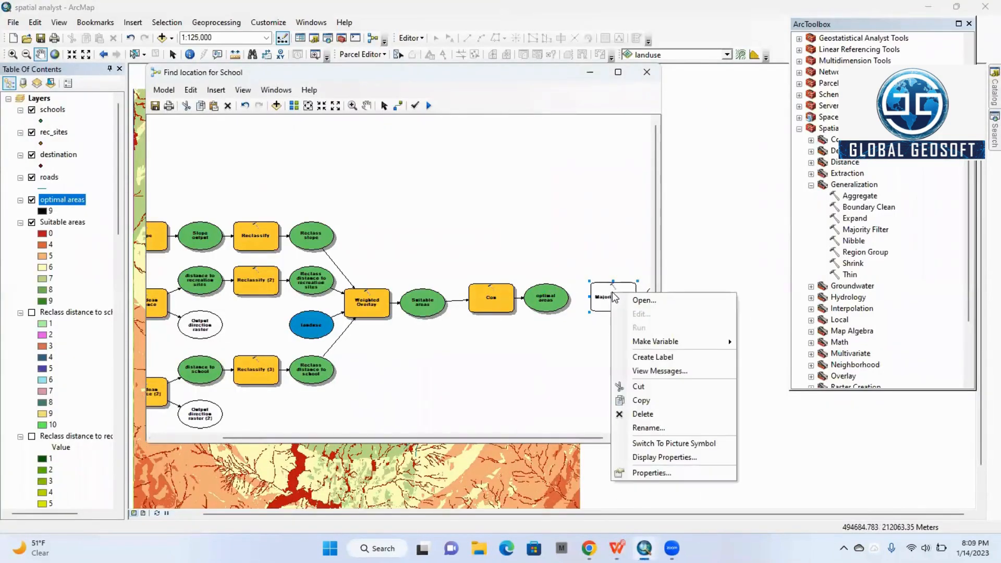
click(644, 300)
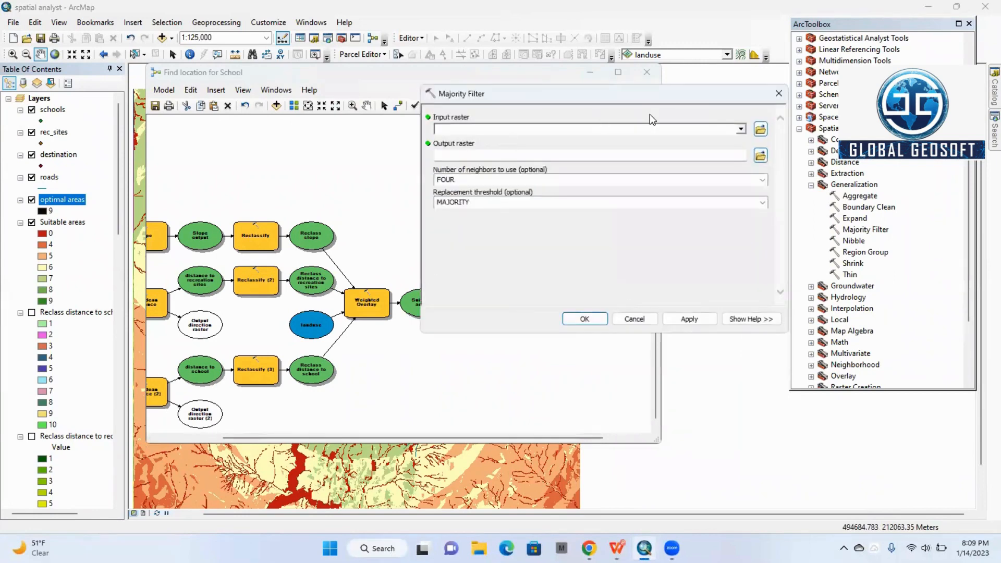
click(741, 129)
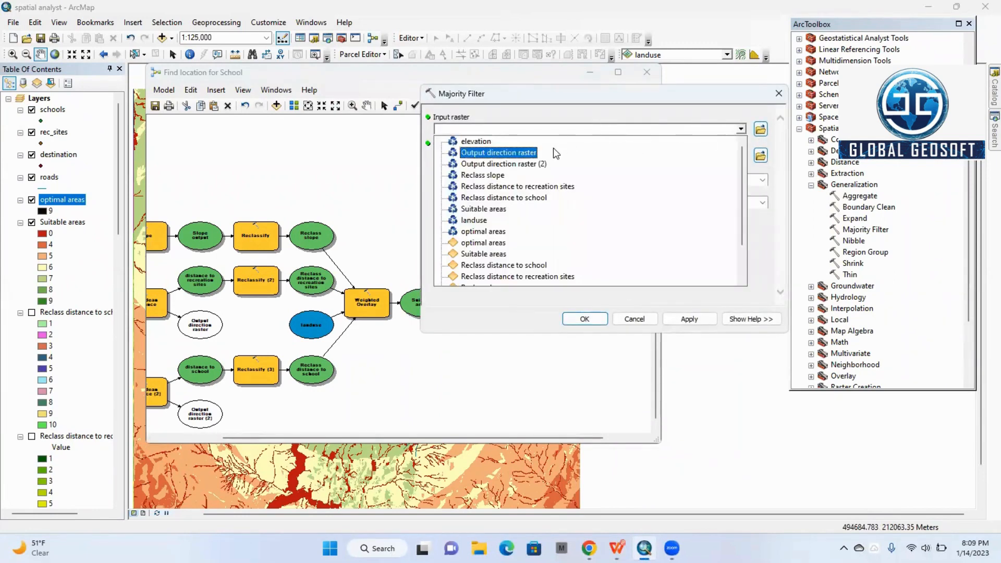
click(501, 231)
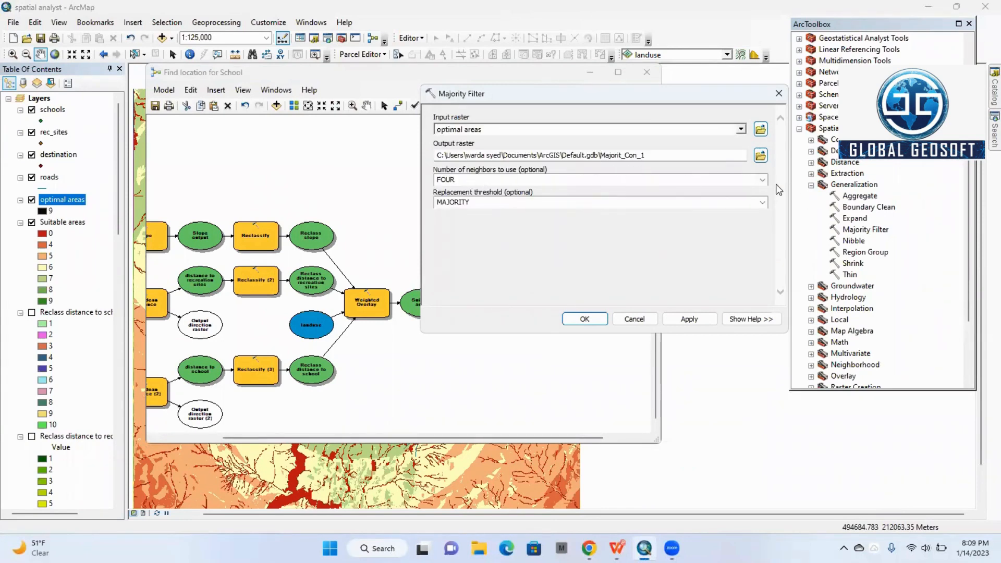
click(762, 180)
click(482, 205)
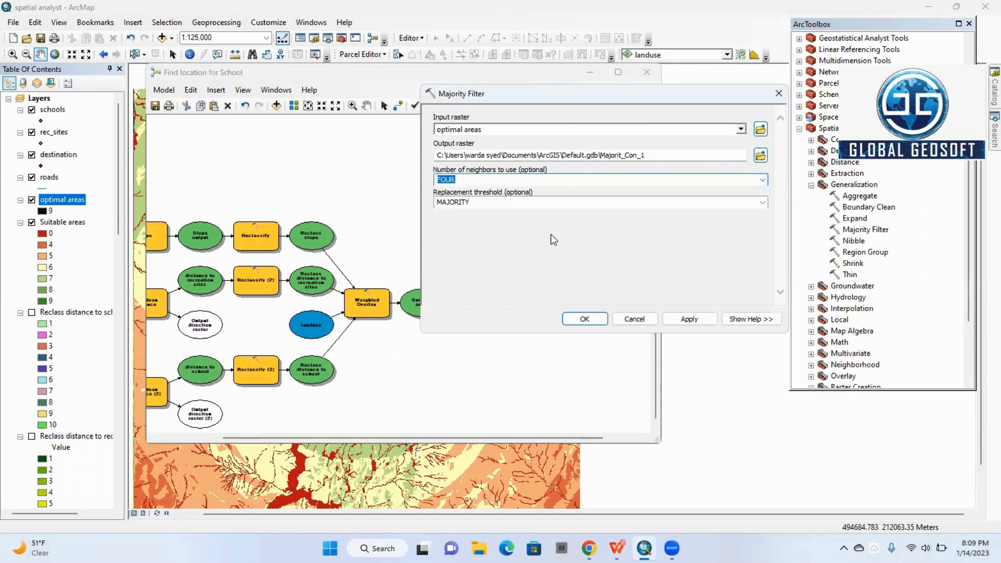
Step: Read the PDF's neighbor and replacement threshold explanation, then return to ArcMap and accept the Majority Filter settings
click(617, 548)
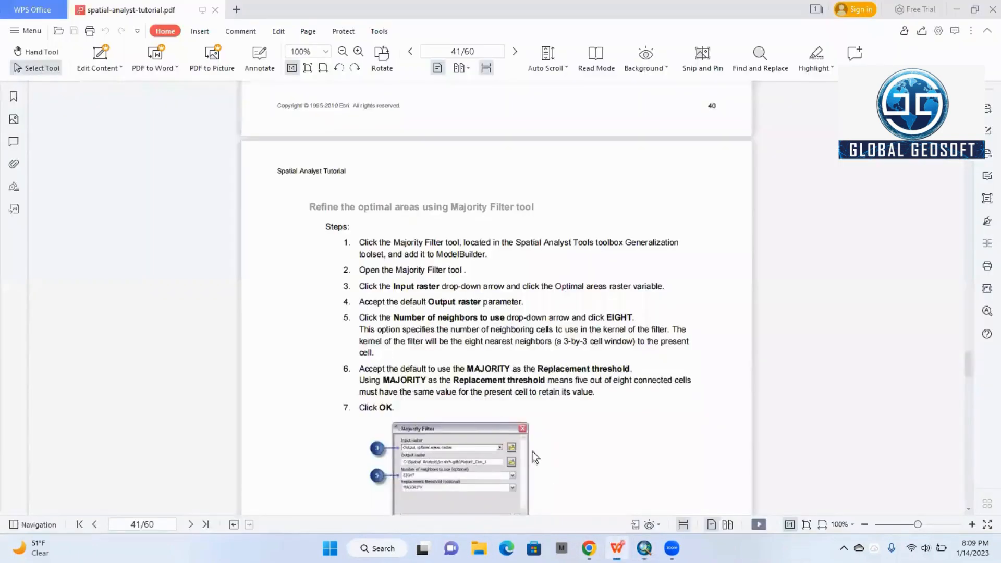
scroll(375, 400, down, 2)
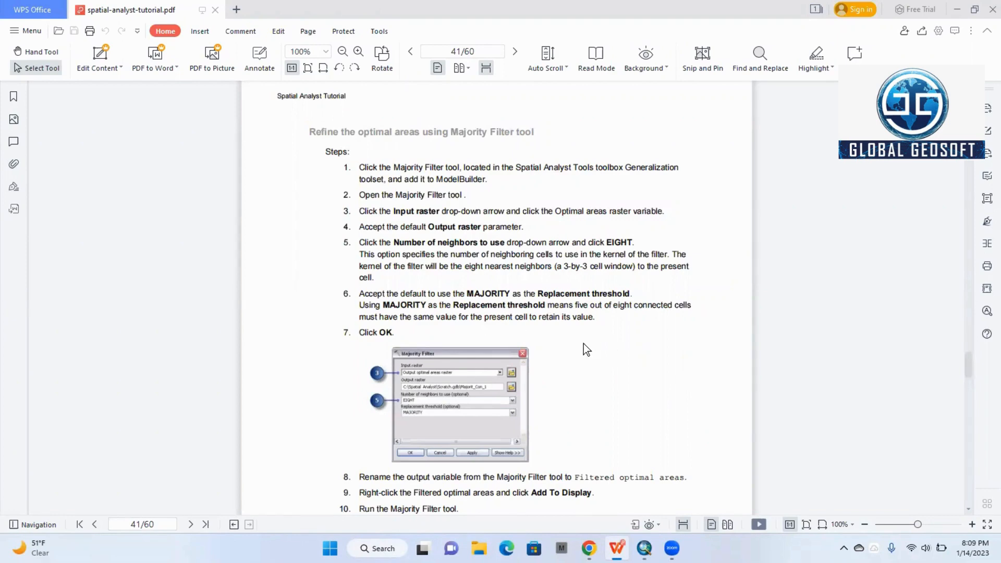
scroll(419, 330, down, 3)
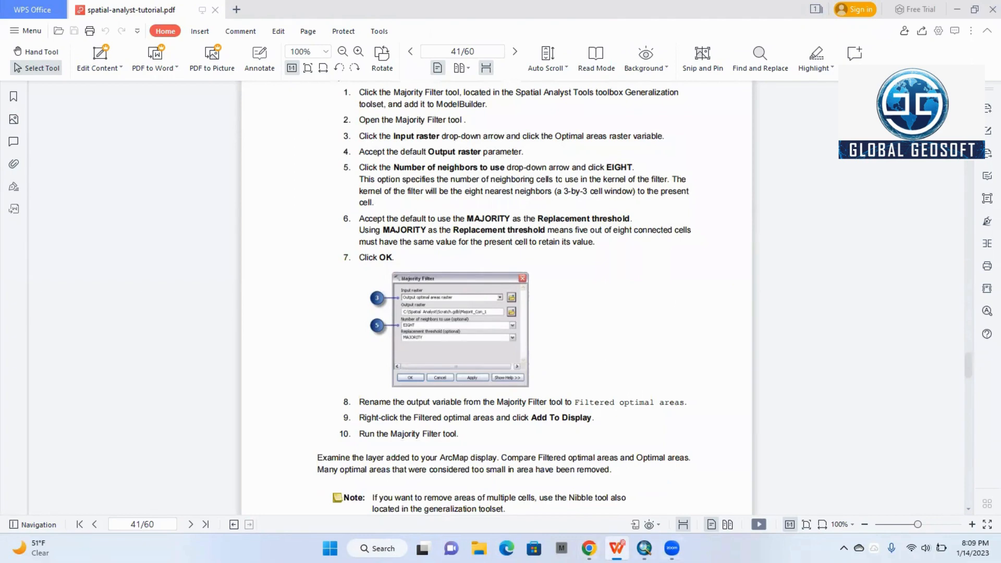
click(644, 548)
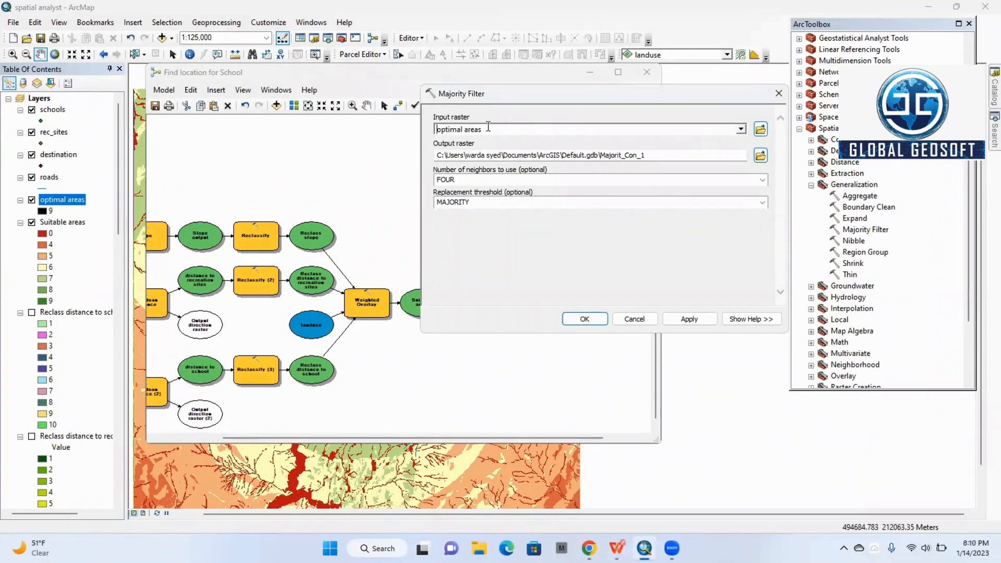
click(585, 320)
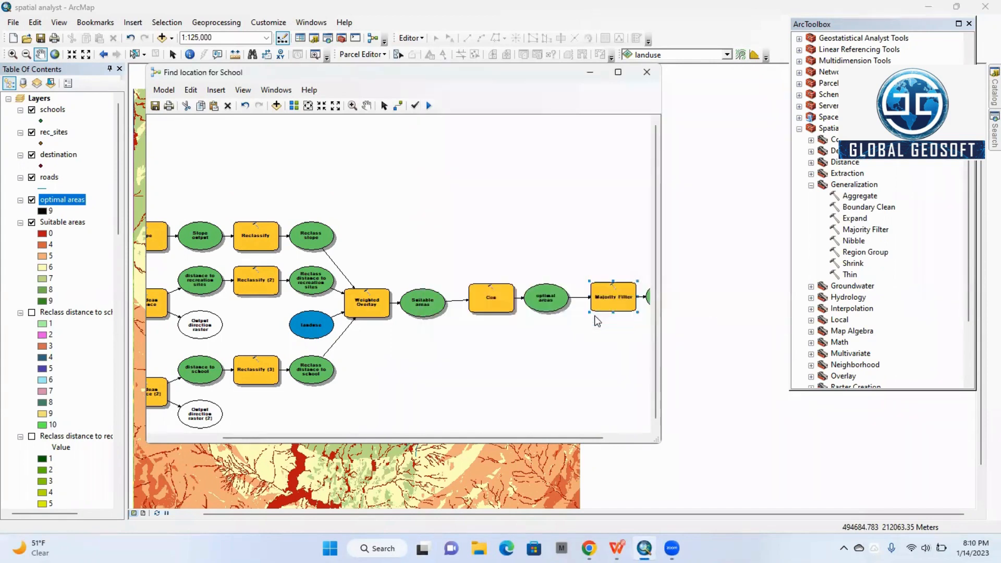
Step: Consult the tutorial PDF for the instructions on renaming, displaying and running the Majority Filter output, then return to the model
drag(545, 440, 719, 437)
click(644, 547)
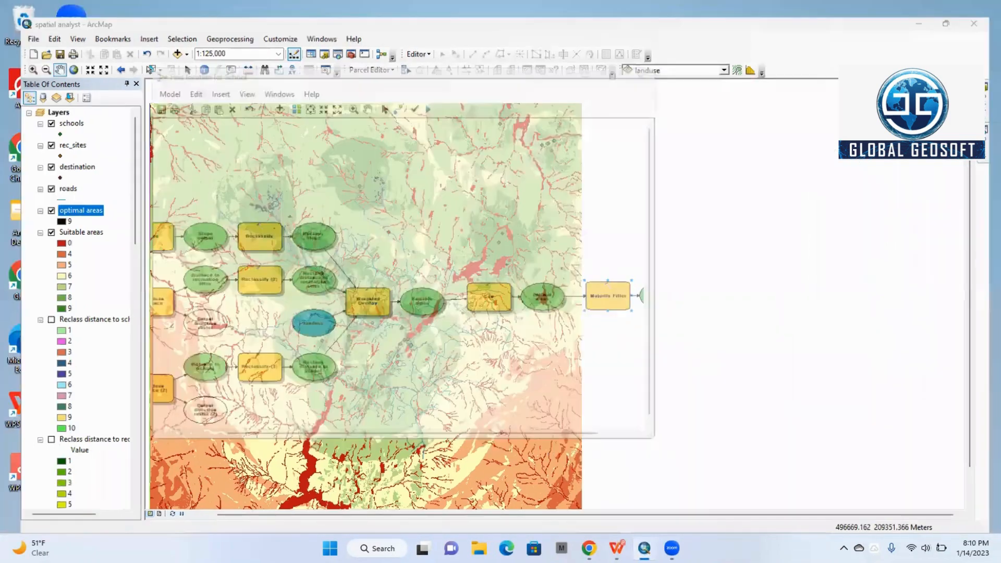
click(645, 547)
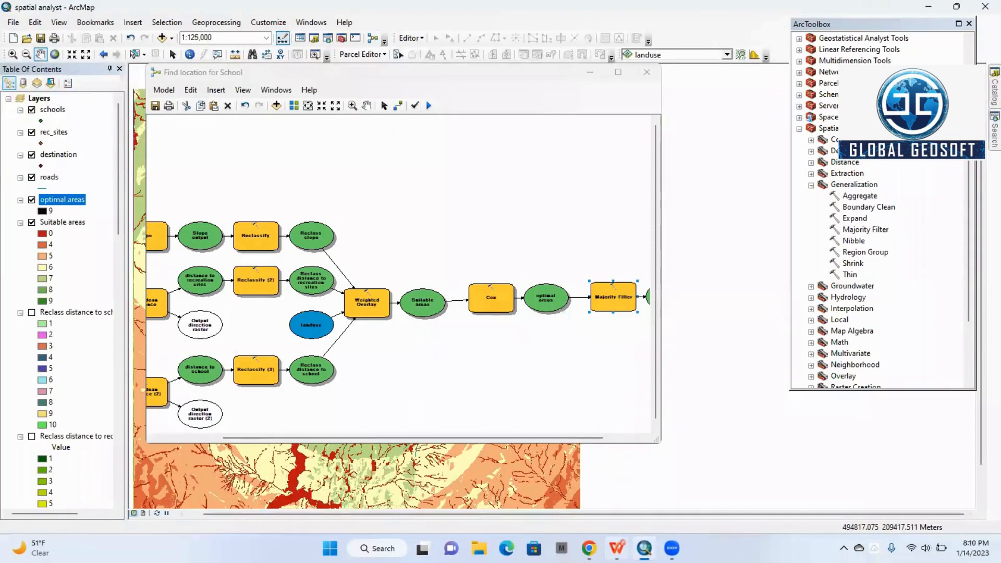
click(616, 548)
scroll(592, 457, down, 3)
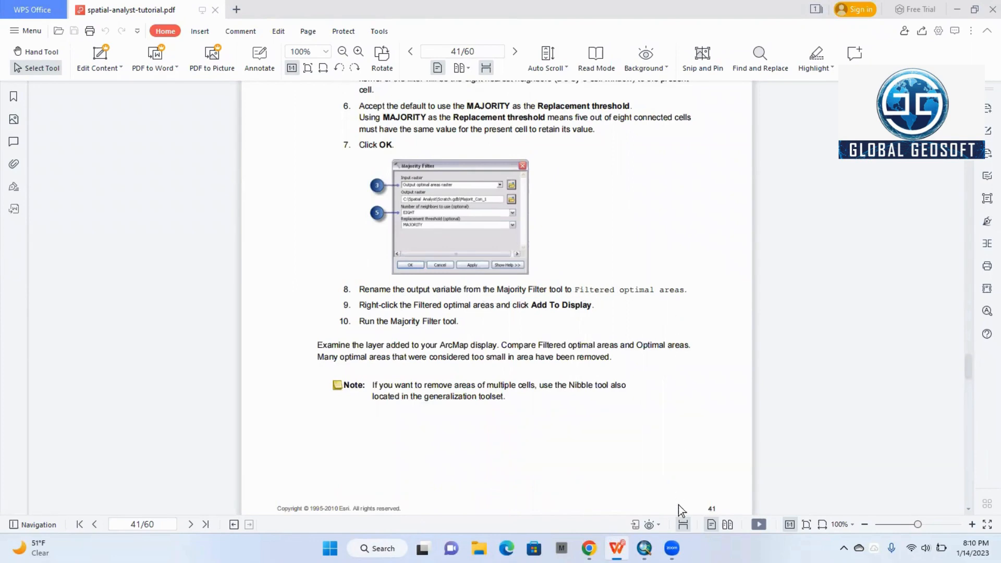
click(645, 548)
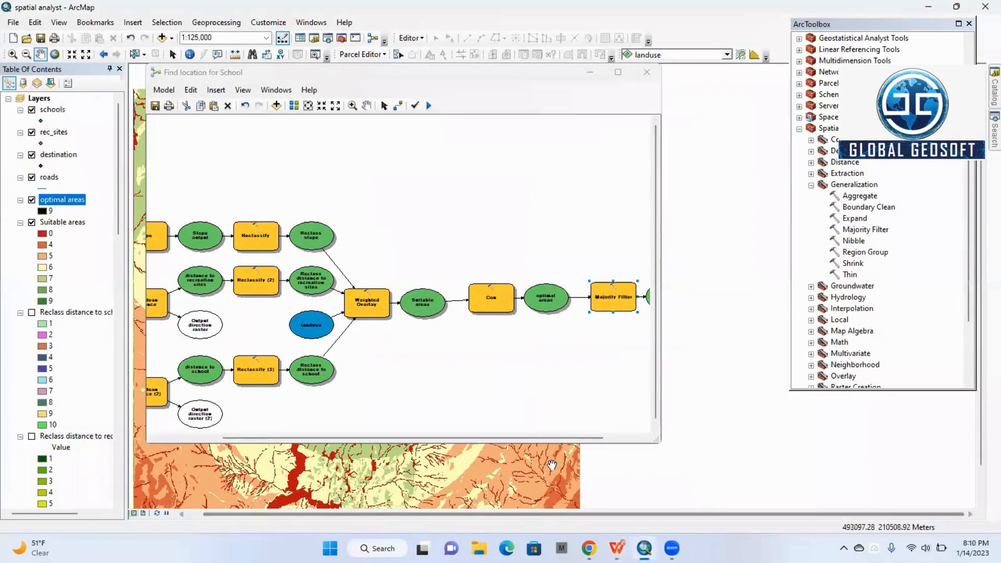
Step: Rename the Majority Filter's output variable as Filtered optimal areas
click(551, 441)
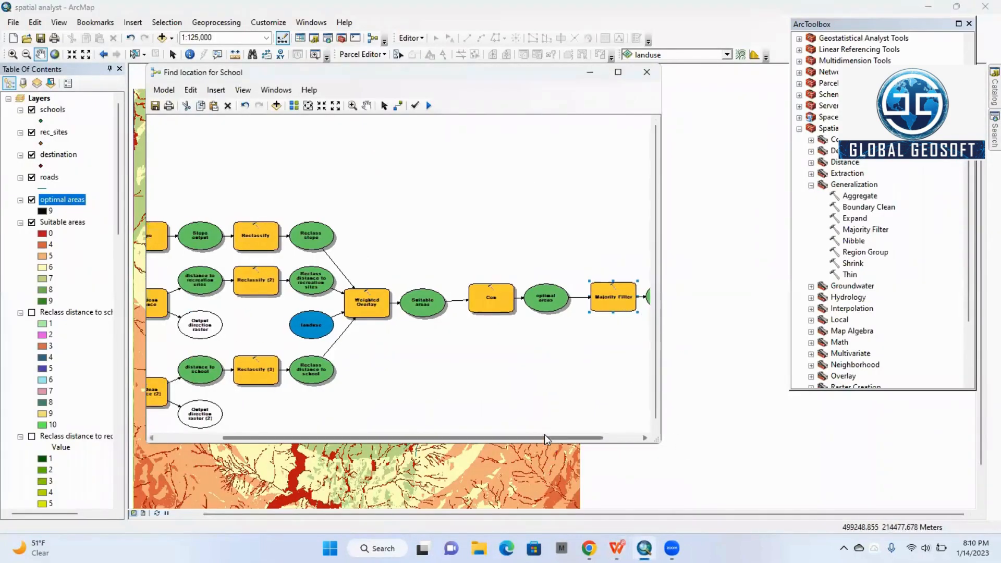
drag(545, 438, 622, 437)
right_click(621, 303)
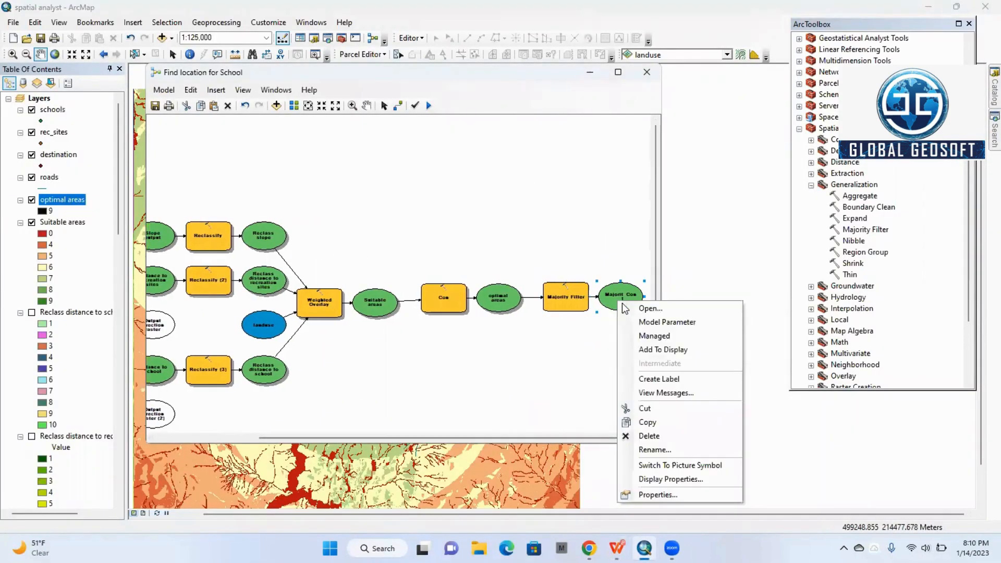
click(656, 450)
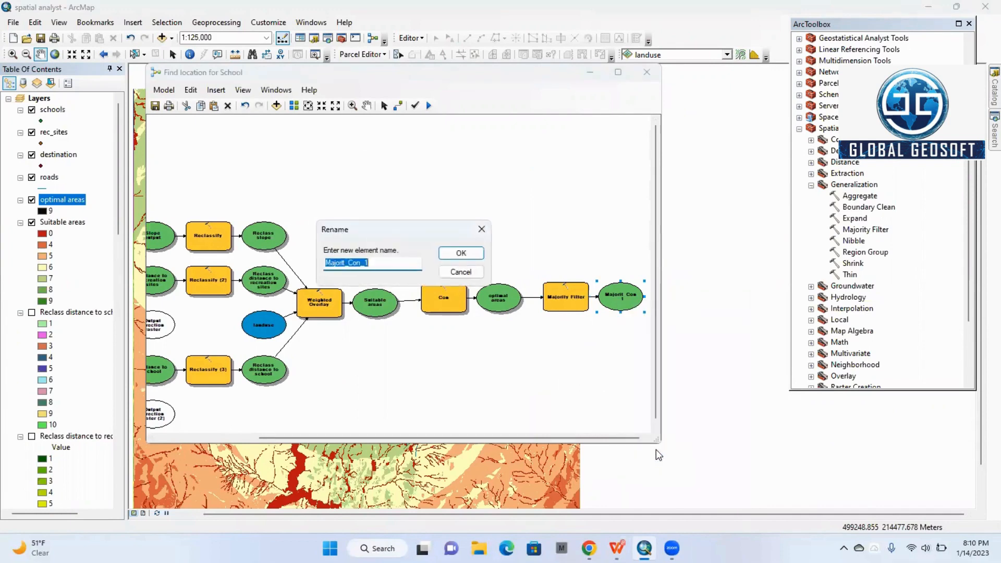
key(BackSpace)
text(FILTER)
key(BackSpace)
key(BackSpace)
key(BackSpace)
text(e)
text(red optimal a)
key(Return)
Step: Set Filtered optimal areas to be added to the map display, then run the Majority Filter tool and close its progress report
right_click(617, 296)
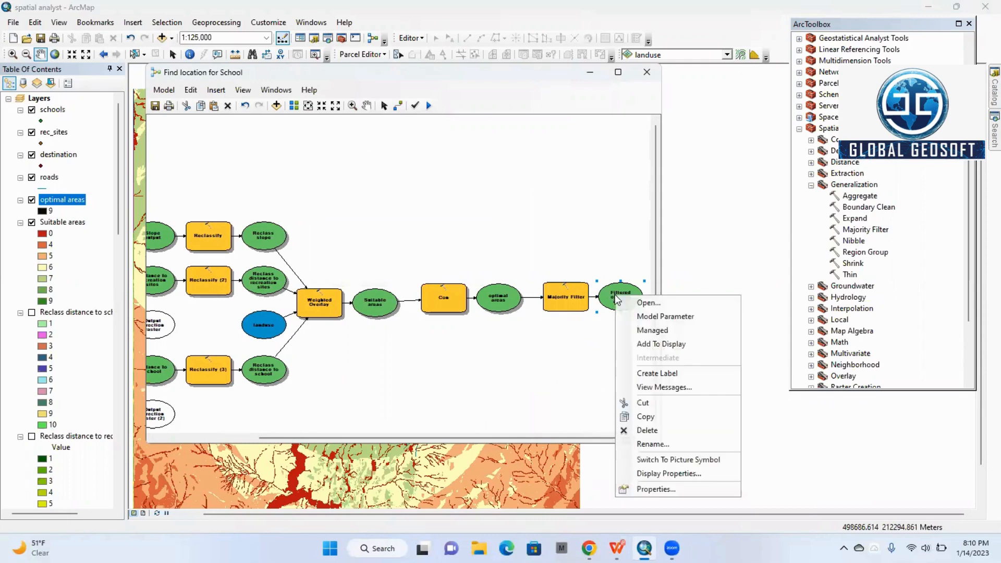
click(655, 345)
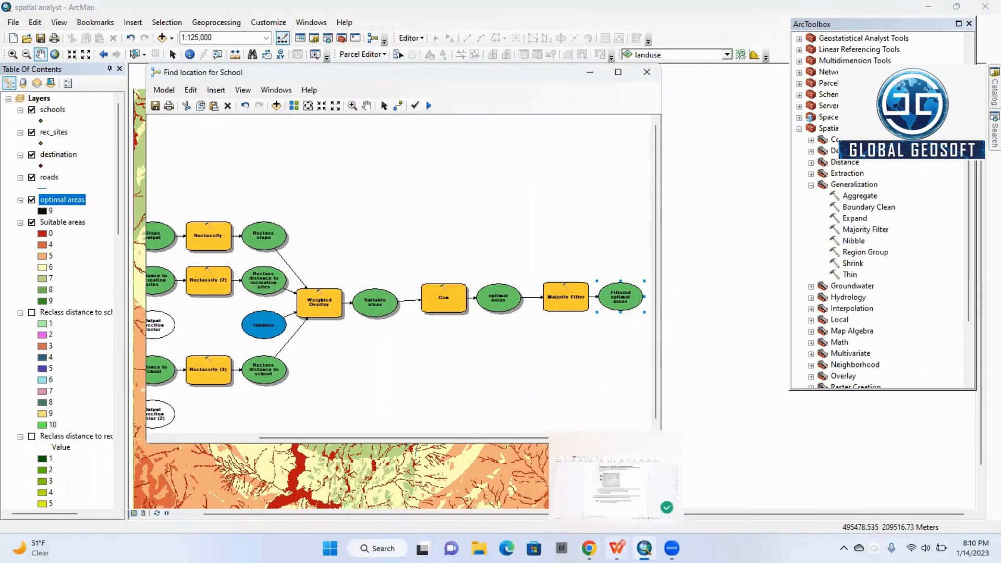
click(617, 548)
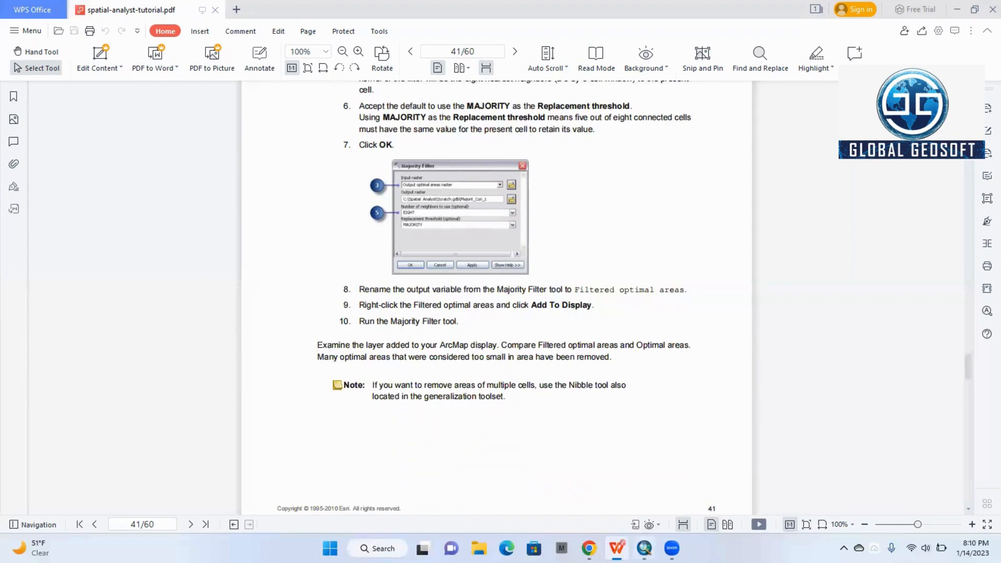
click(643, 519)
click(564, 294)
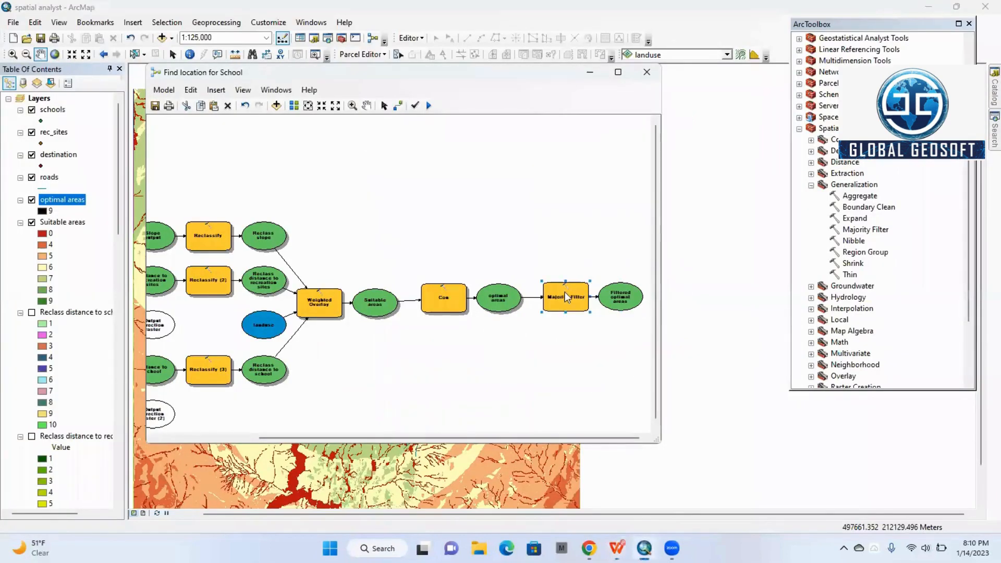
right_click(565, 292)
click(600, 327)
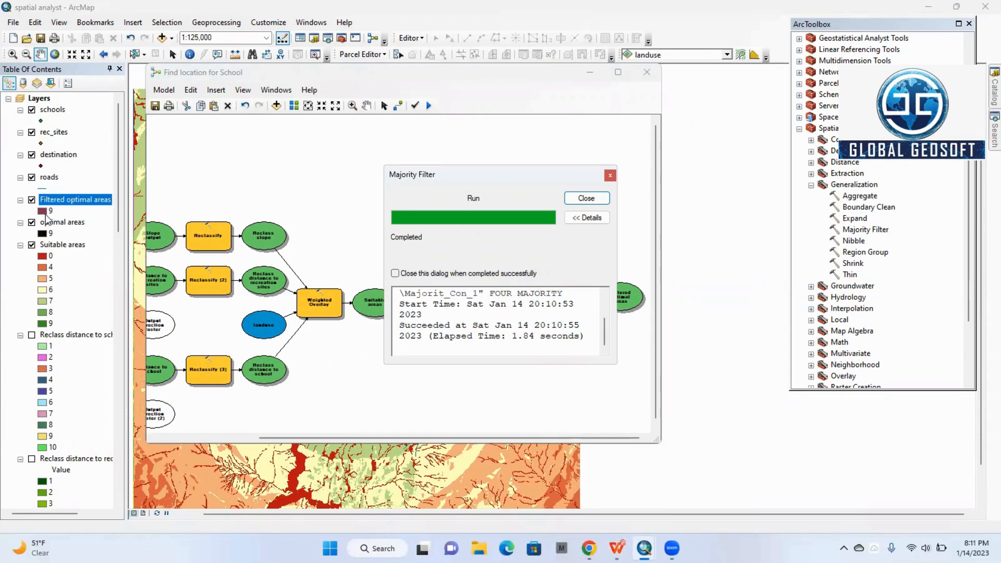
click(572, 198)
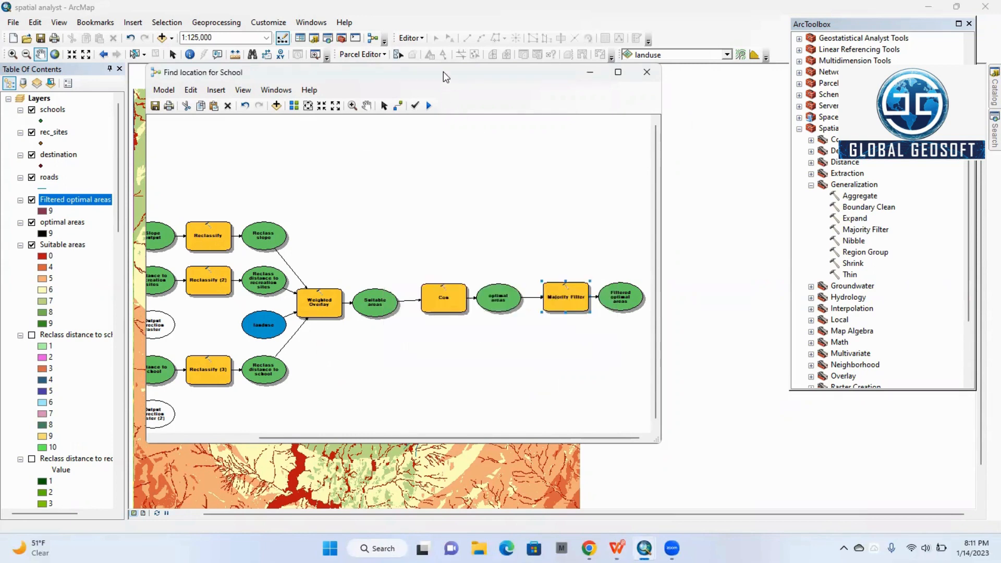
Step: Move the model window off the map and compare the Filtered optimal areas layer with optimal areas up close
drag(443, 72, 936, 106)
scroll(102, 224, down, 6)
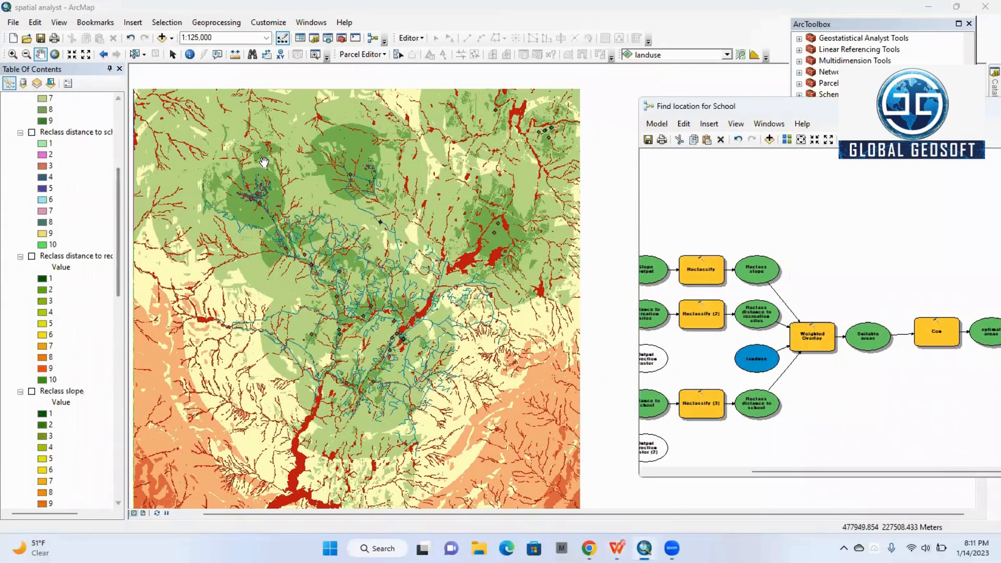
scroll(258, 201, up, 4)
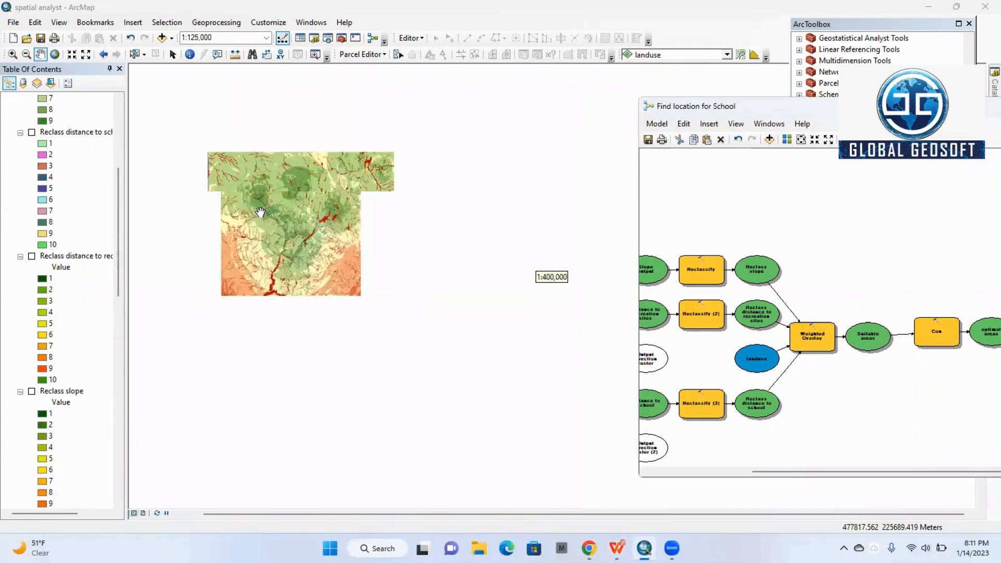
scroll(260, 212, down, 4)
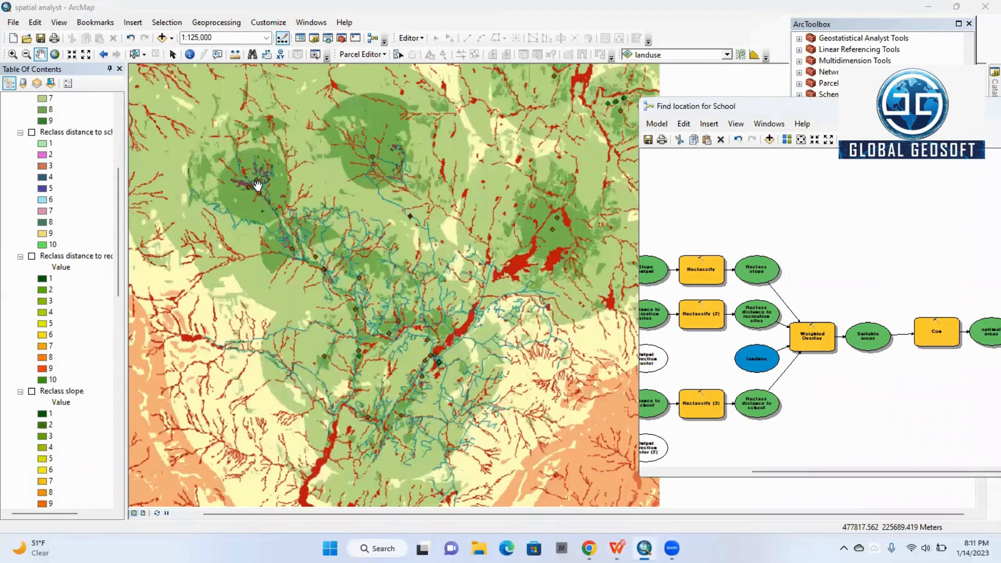
scroll(257, 185, down, 1)
scroll(249, 177, down, 1)
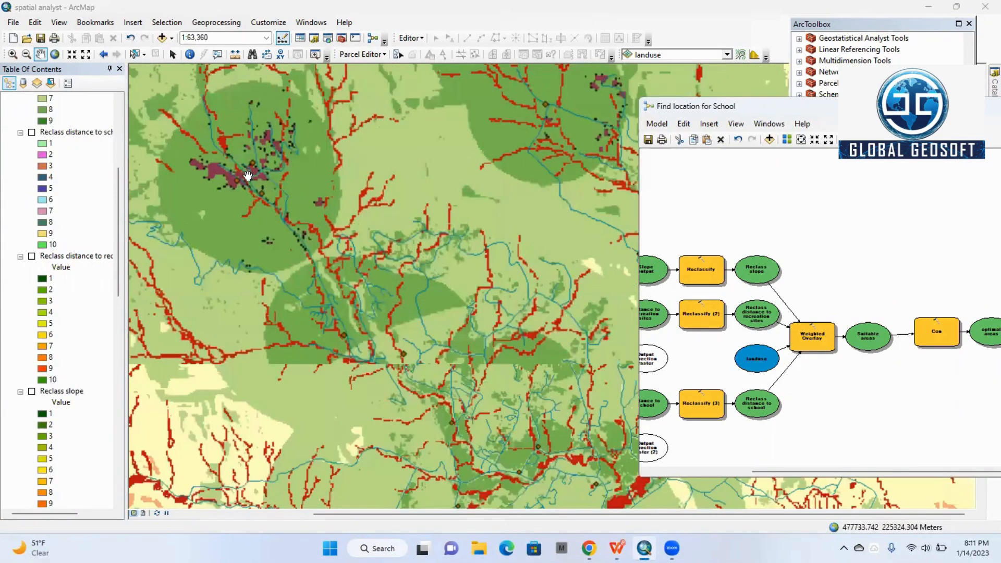
scroll(248, 177, down, 4)
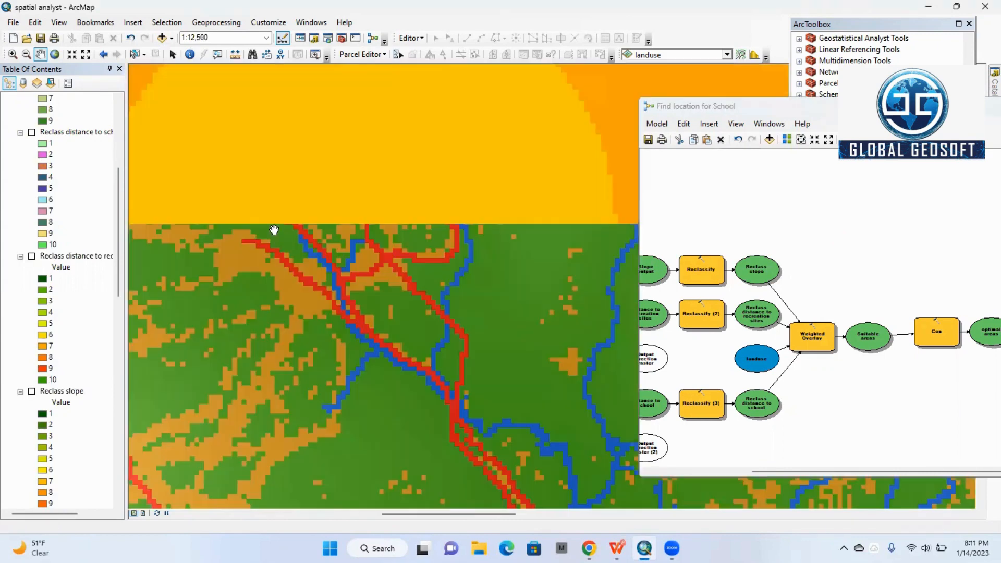
drag(280, 239, 389, 330)
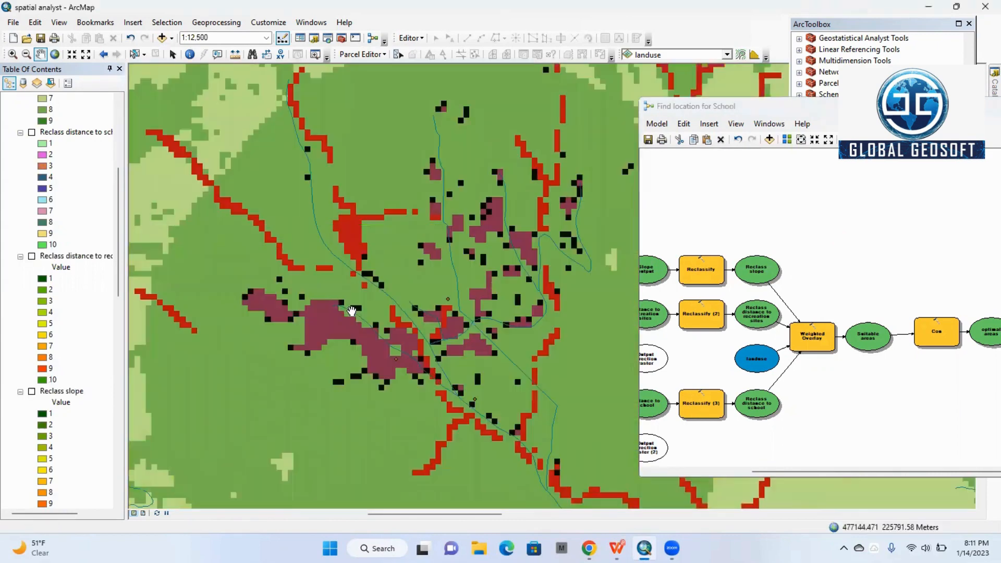
Step: Examine the Filtered optimal areas cells against the optimal areas cells up close, then view the whole study area
scroll(290, 294, down, 2)
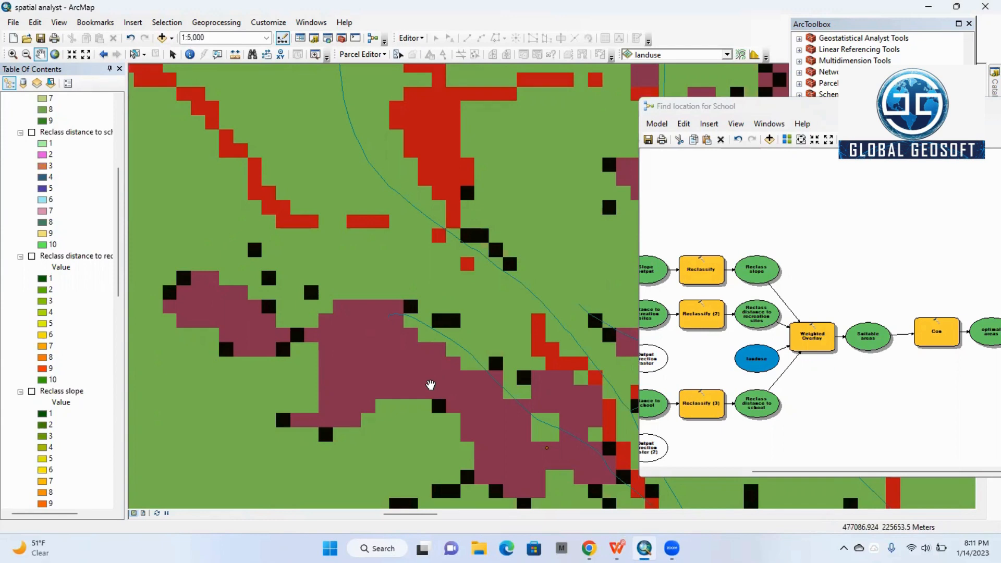
scroll(431, 385, down, 3)
scroll(431, 384, up, 5)
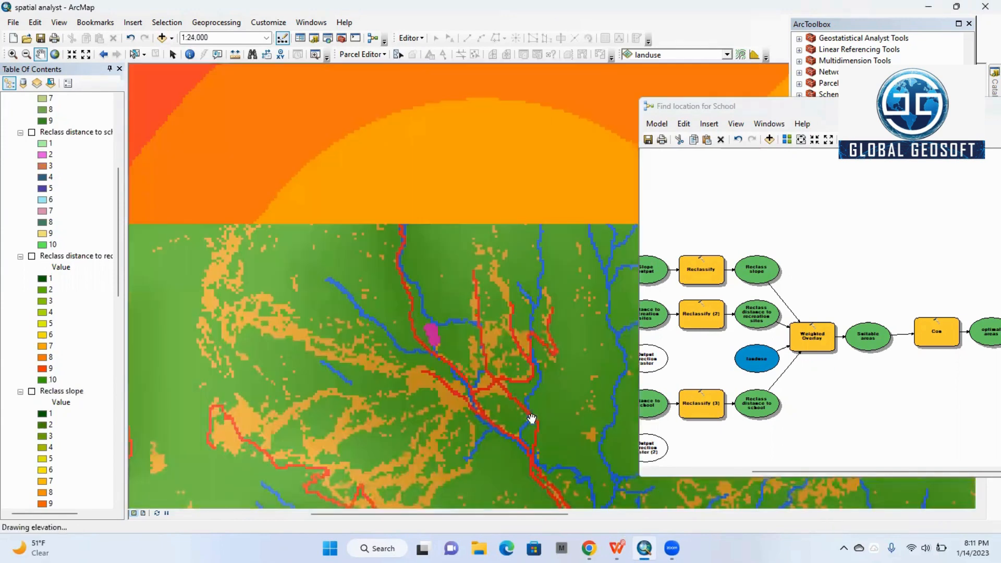
scroll(332, 268, up, 4)
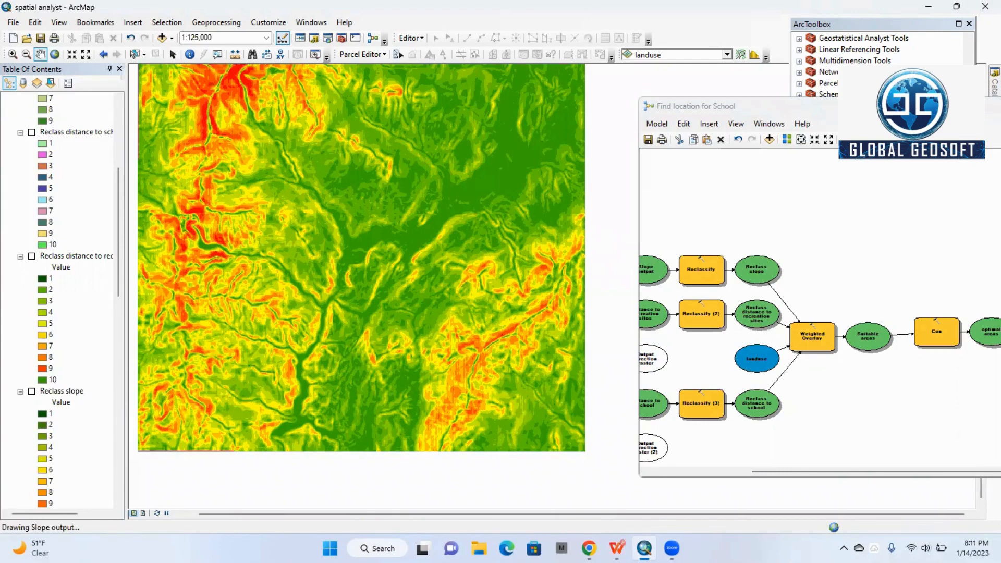
Step: Read the tutorial PDF's Selecting the best site and Raster to Polygon sections and its optimal areas comparison maps, then return to ArcMap
key(alt+Tab)
scroll(451, 406, down, 10)
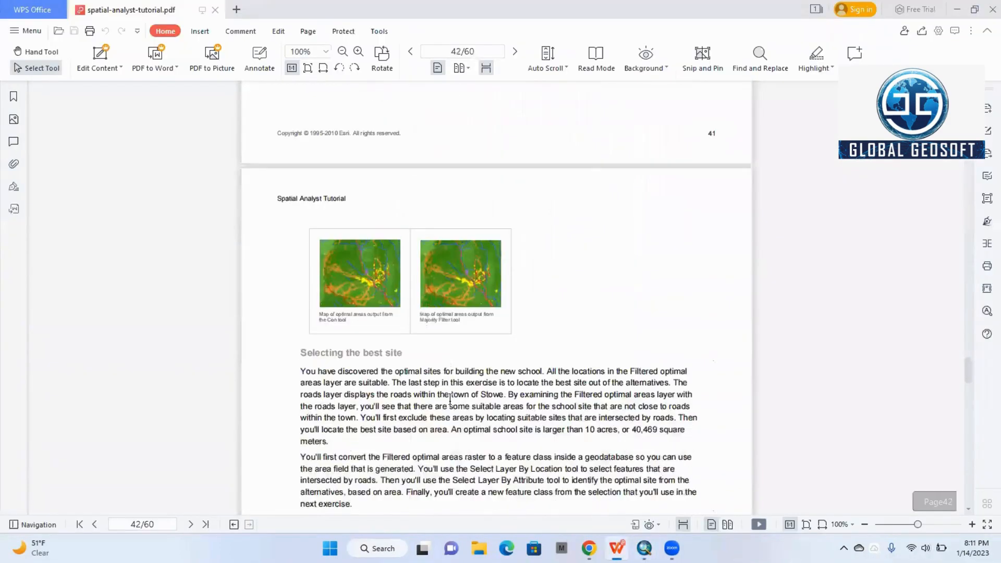
scroll(452, 405, down, 8)
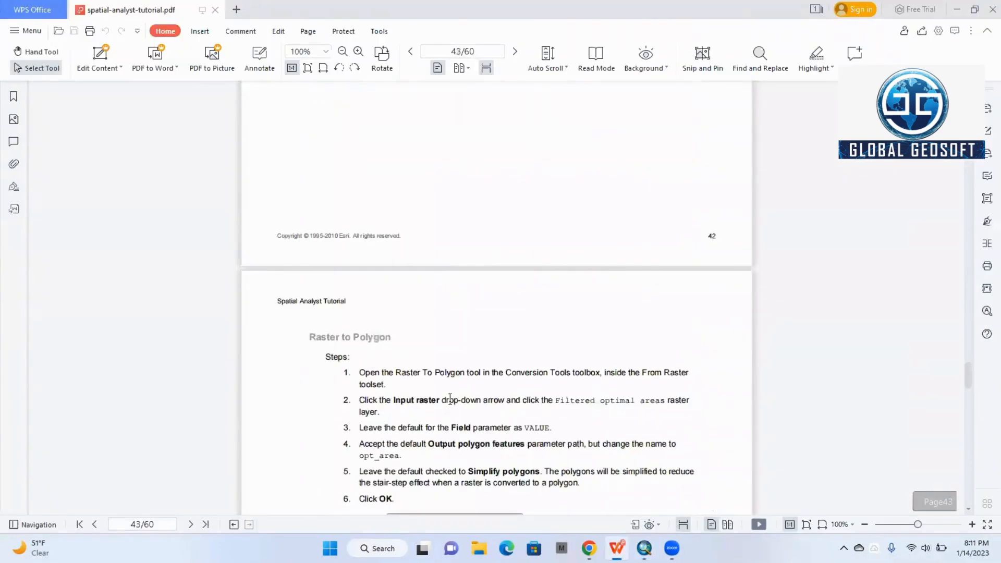
scroll(451, 400, down, 3)
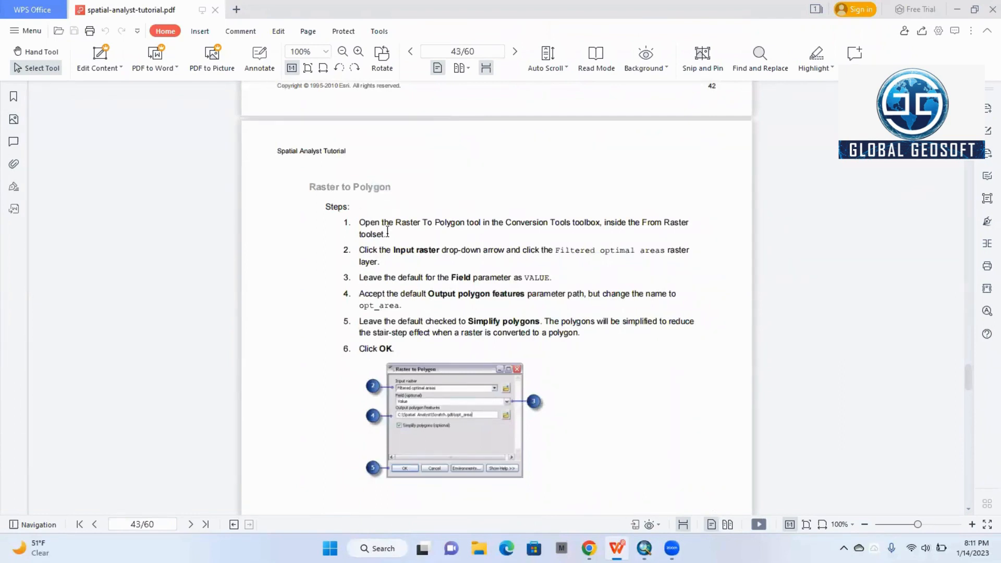
scroll(586, 295, up, 3)
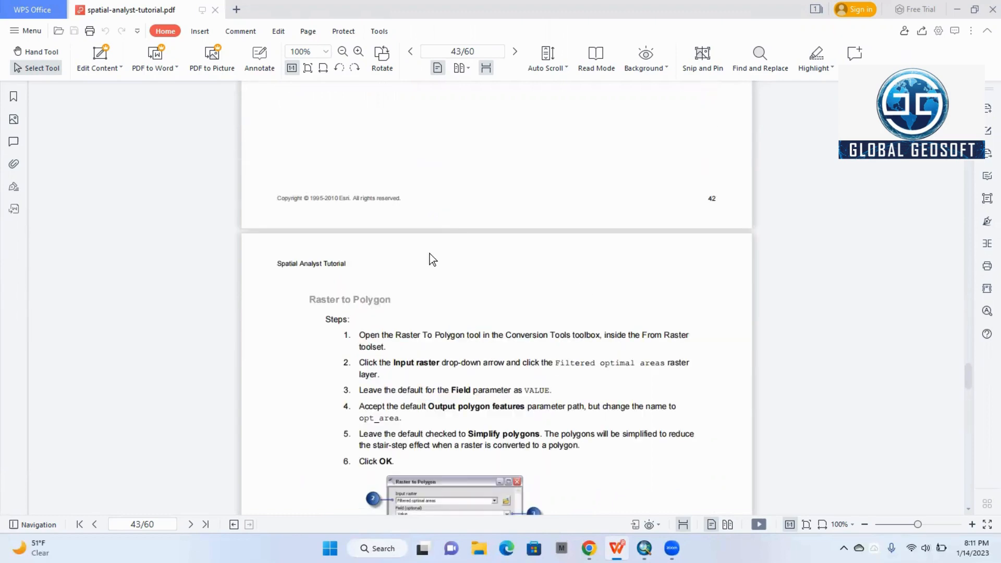
scroll(399, 292, up, 15)
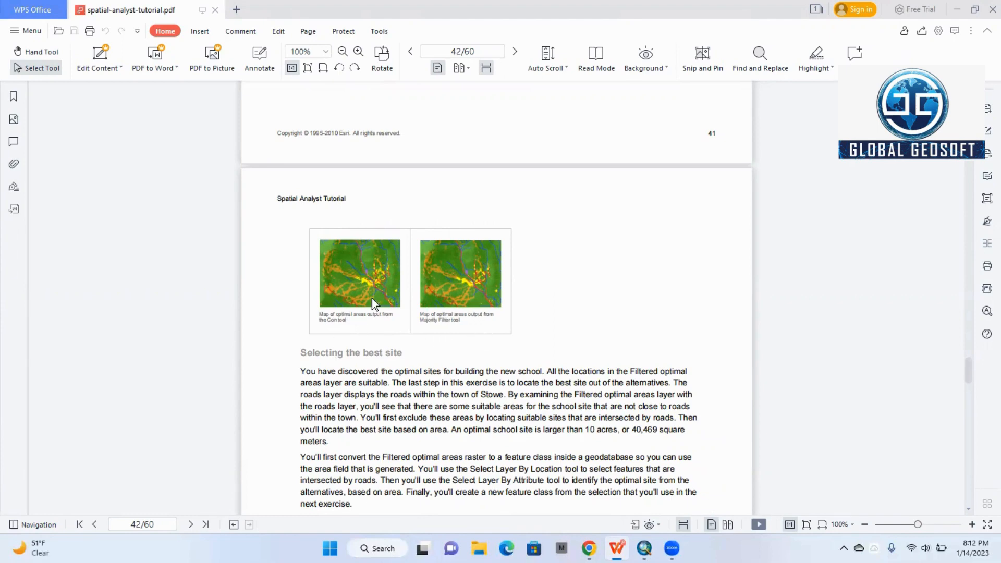
scroll(371, 298, up, 1)
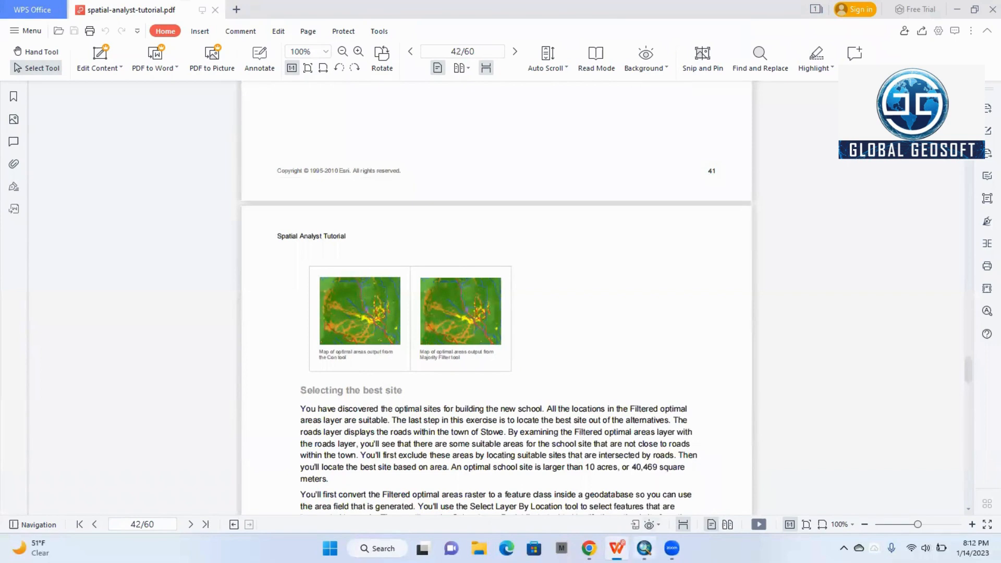
click(644, 548)
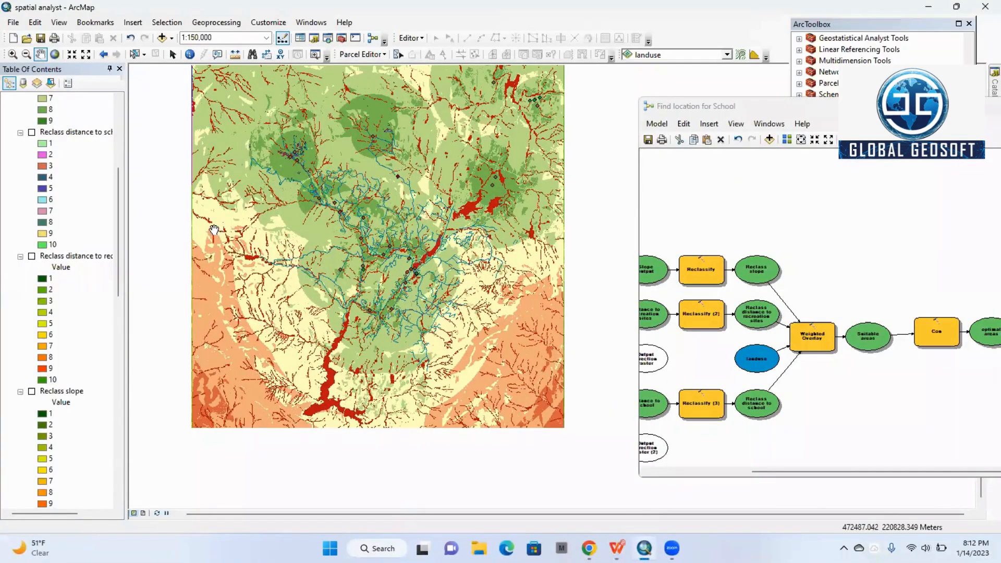
Step: Compare optimal areas with Filtered optimal areas around the northwestern cluster by hiding and showing the filtered layer, leaving it visible
scroll(72, 179, up, 6)
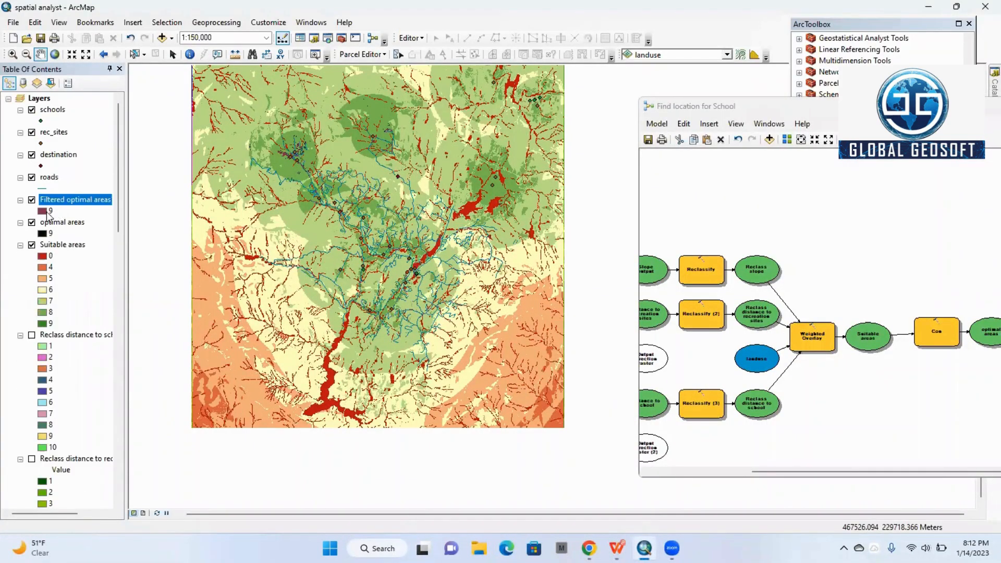
scroll(305, 158, down, 1)
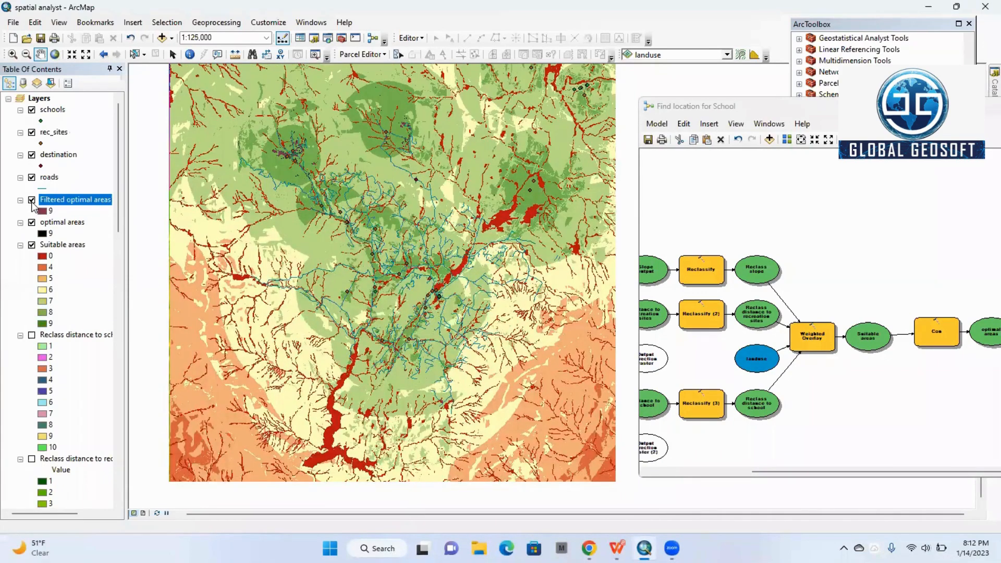
click(32, 200)
scroll(300, 151, down, 1)
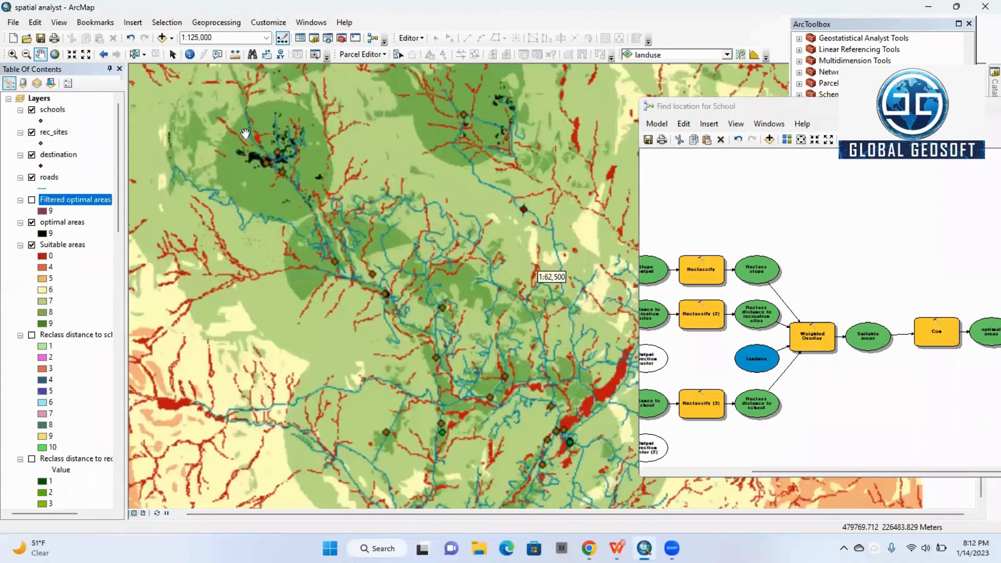
scroll(308, 160, down, 1)
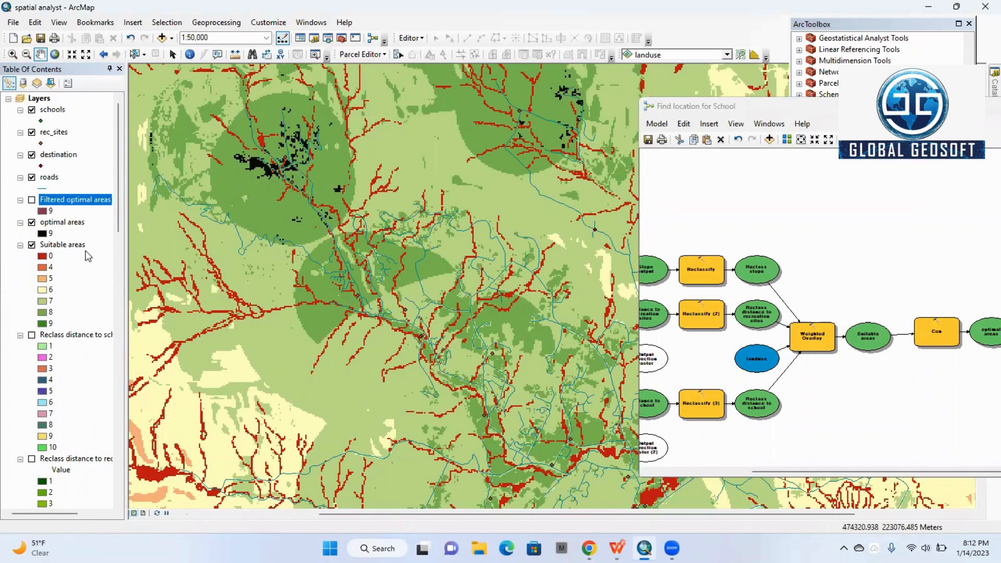
click(32, 200)
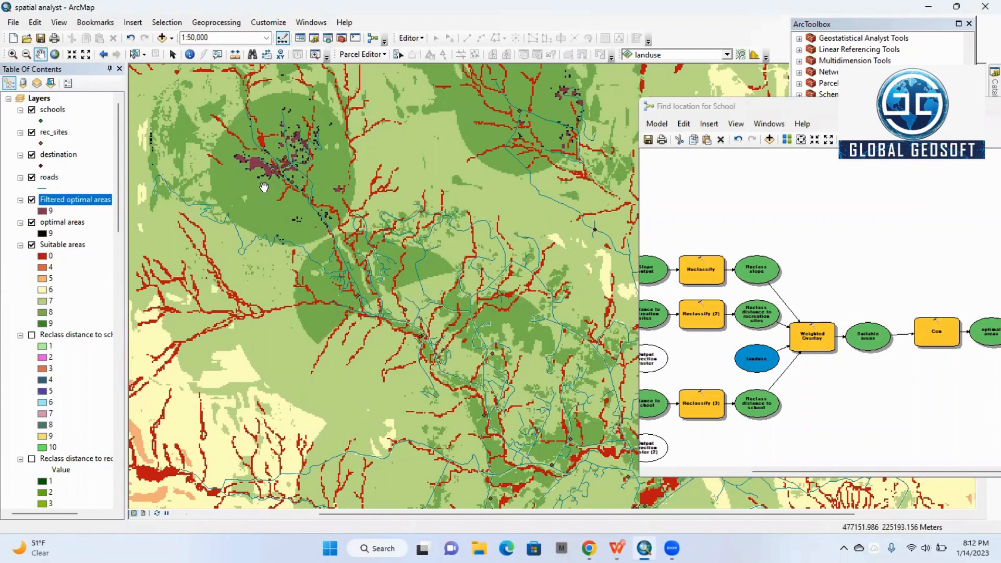
scroll(264, 188, down, 3)
drag(335, 131, 338, 227)
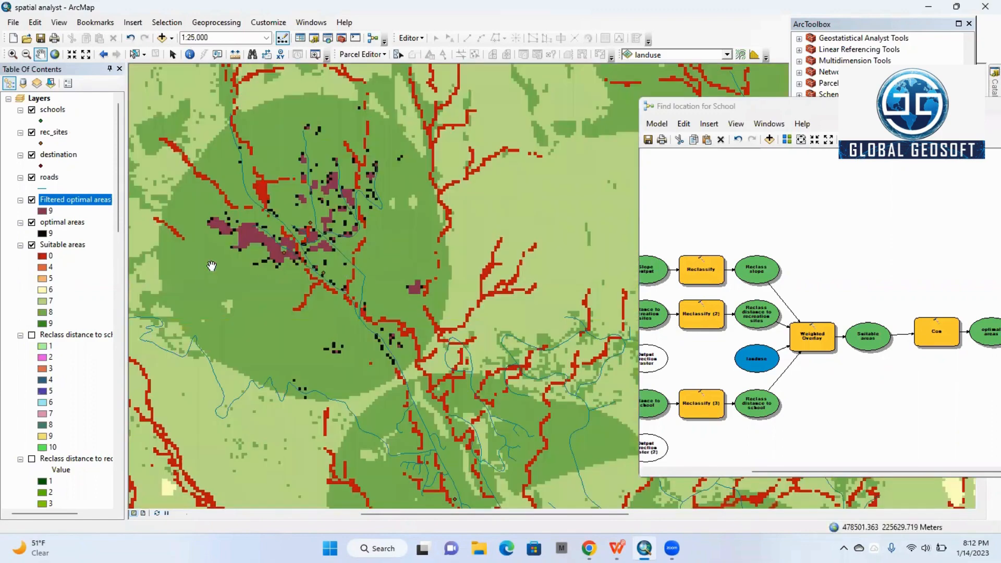
click(32, 200)
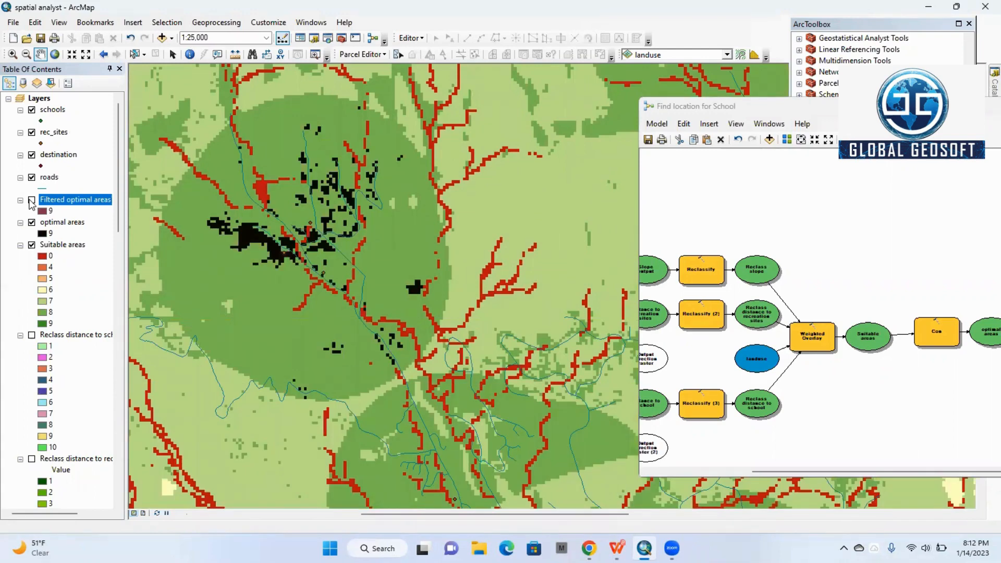
click(32, 200)
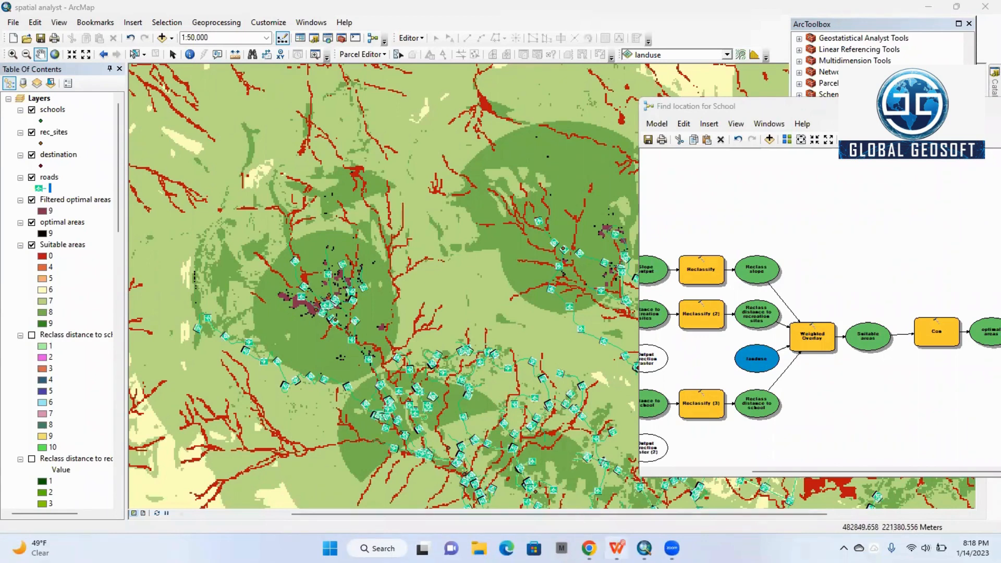
Step: Check the tutorial PDF's Raster to Polygon instructions, then look through the Spatial Analyst toolsets in ArcMap, including Raster Creation
click(616, 549)
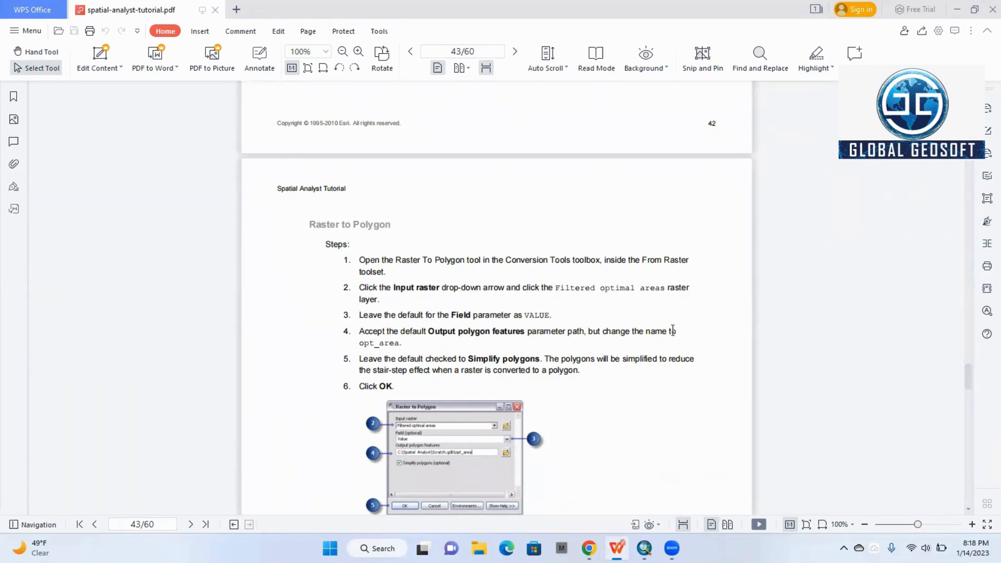
click(644, 548)
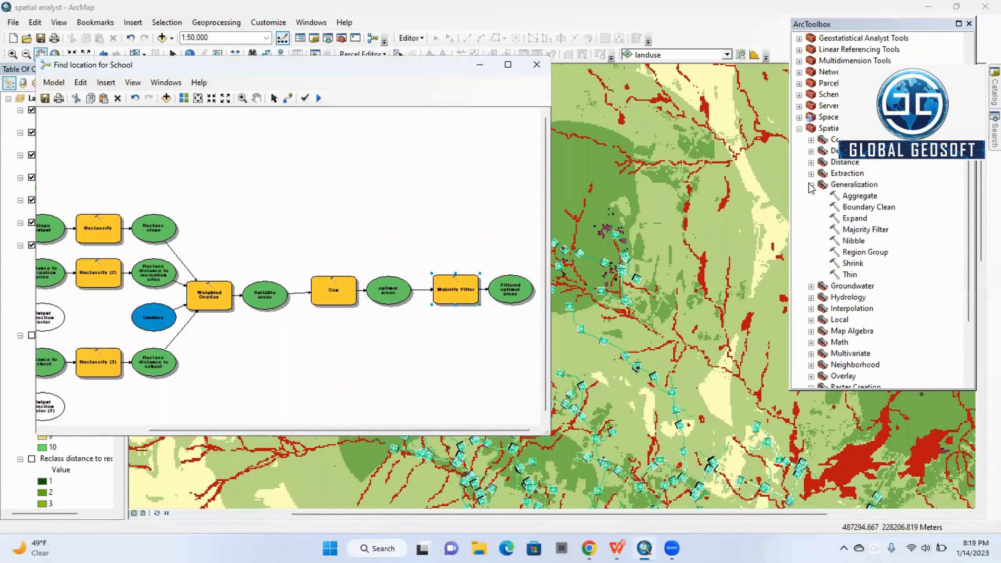
click(800, 162)
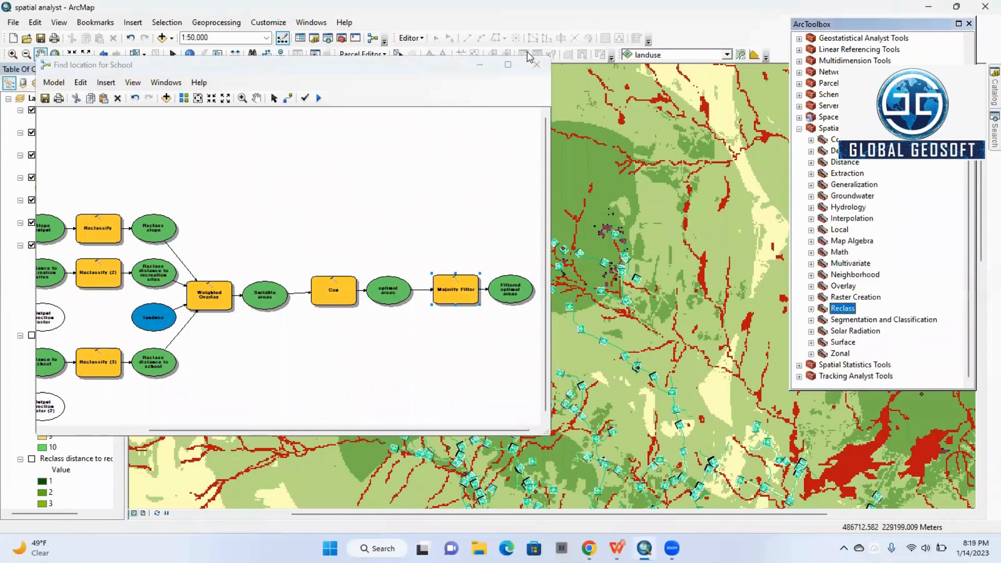
click(919, 171)
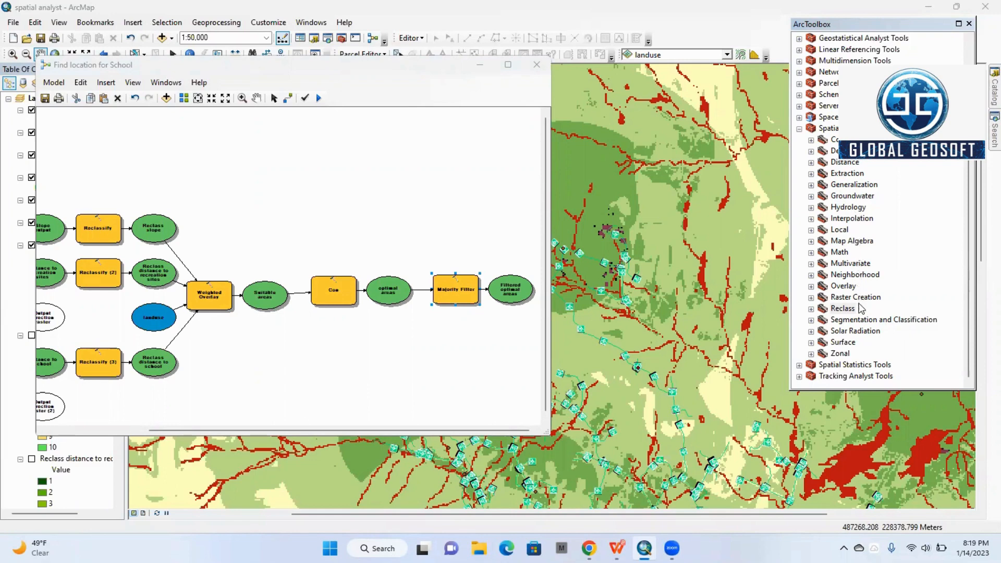
click(811, 298)
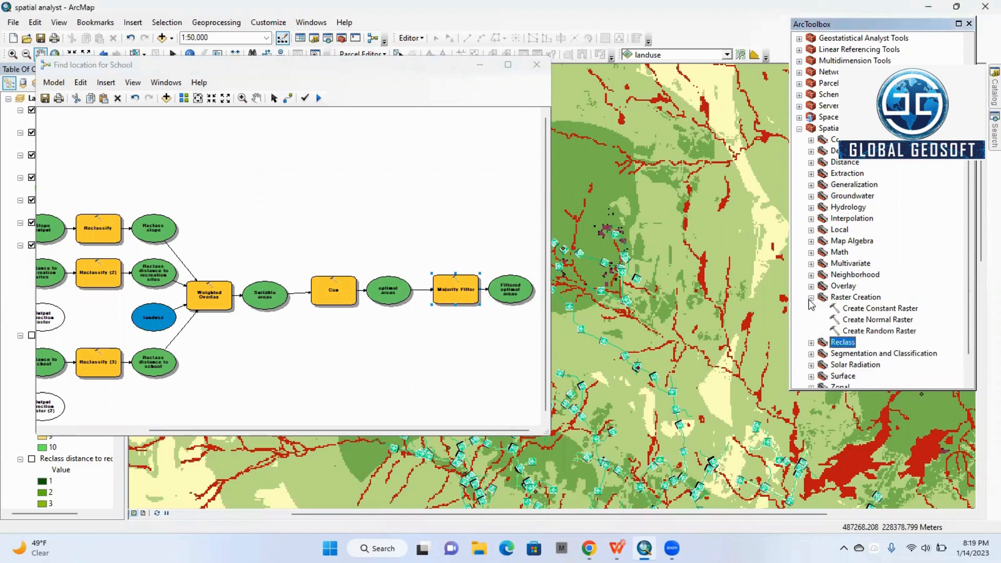
click(811, 297)
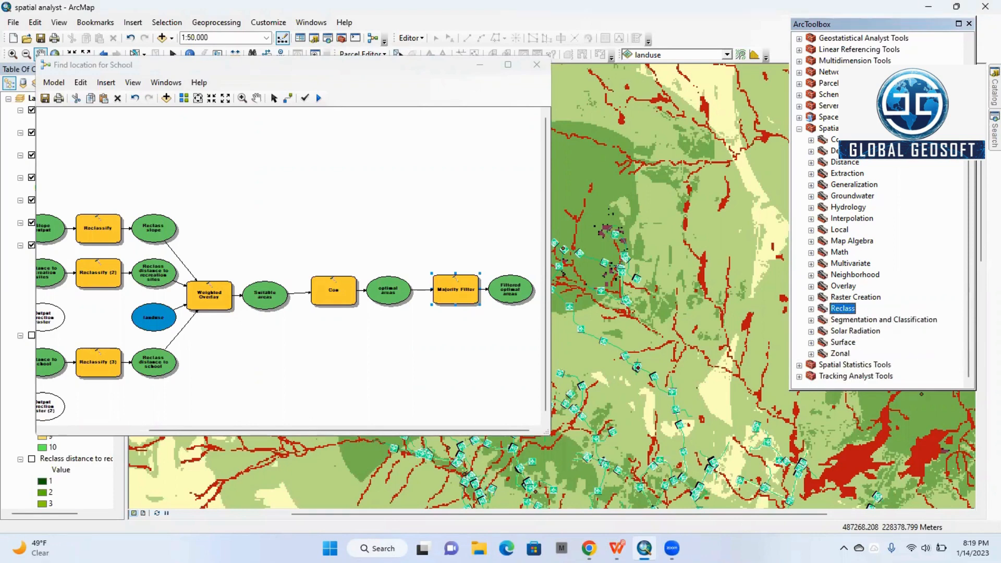
Step: Collapse the Spatial Analyst Tools toolbox and expand the From Raster toolset inside Conversion Tools
click(800, 129)
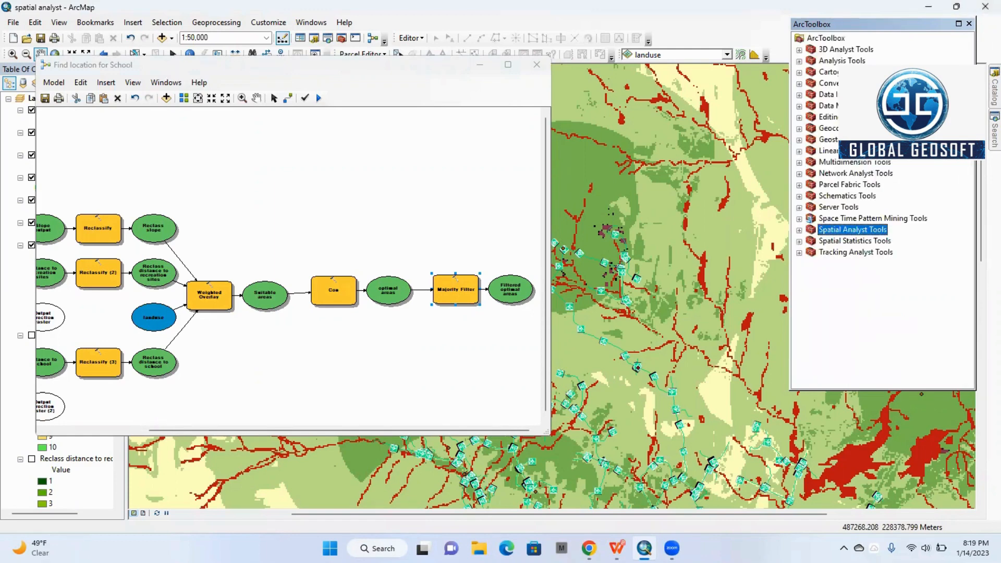
click(800, 85)
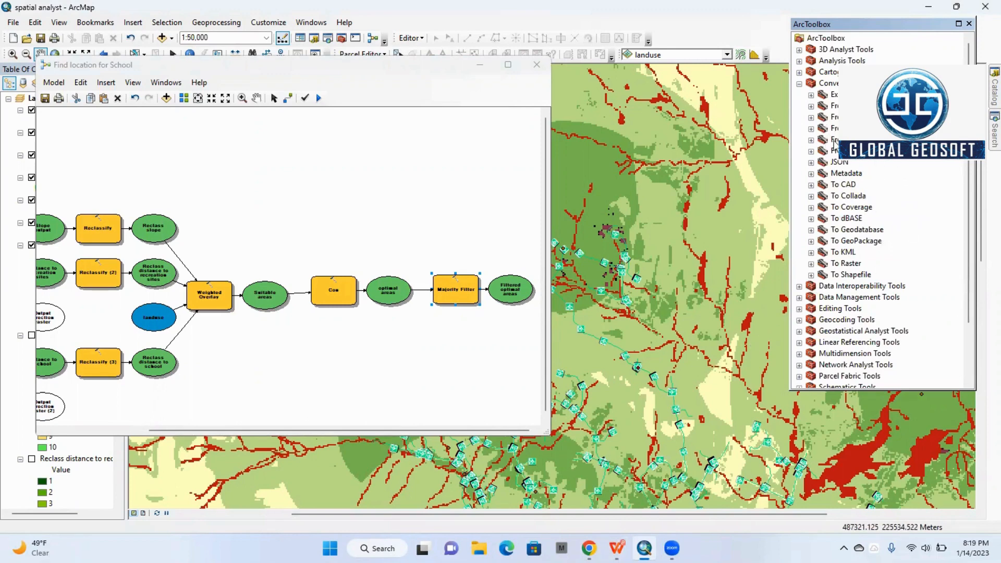
click(811, 140)
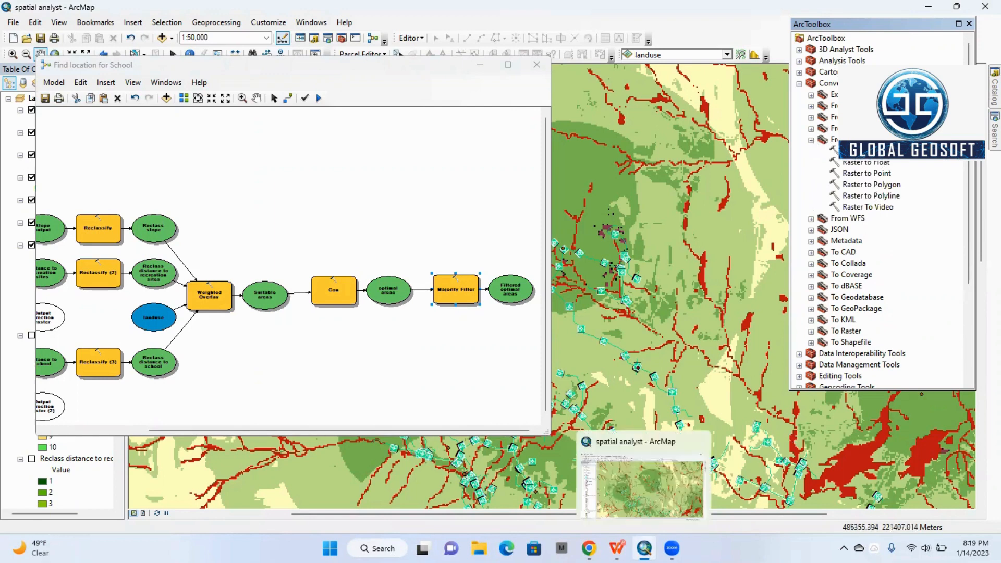
Step: Reread the tutorial PDF's Raster to Polygon steps on the input raster, field, output and simplify settings, then return to ArcMap
click(645, 548)
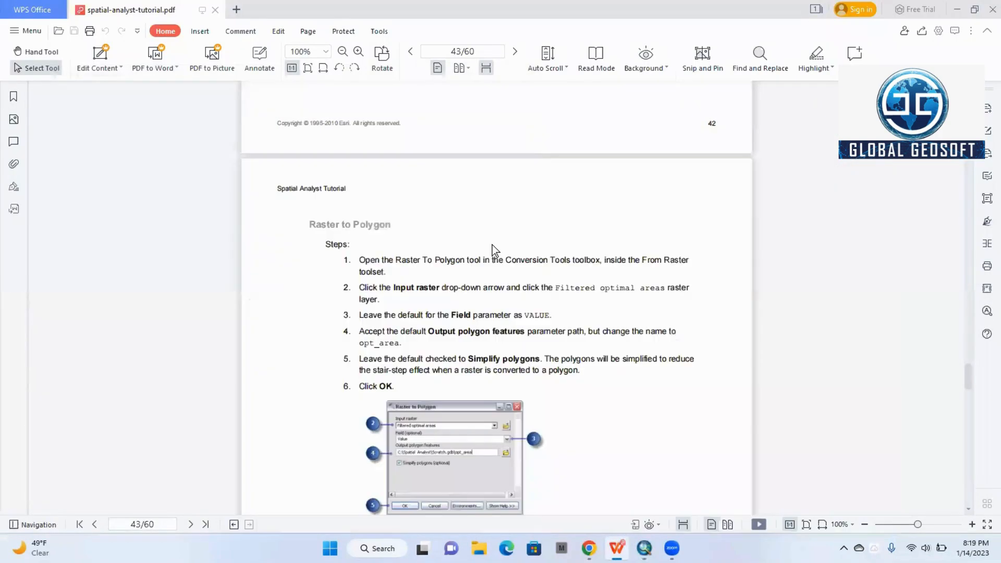
scroll(499, 312, down, 1)
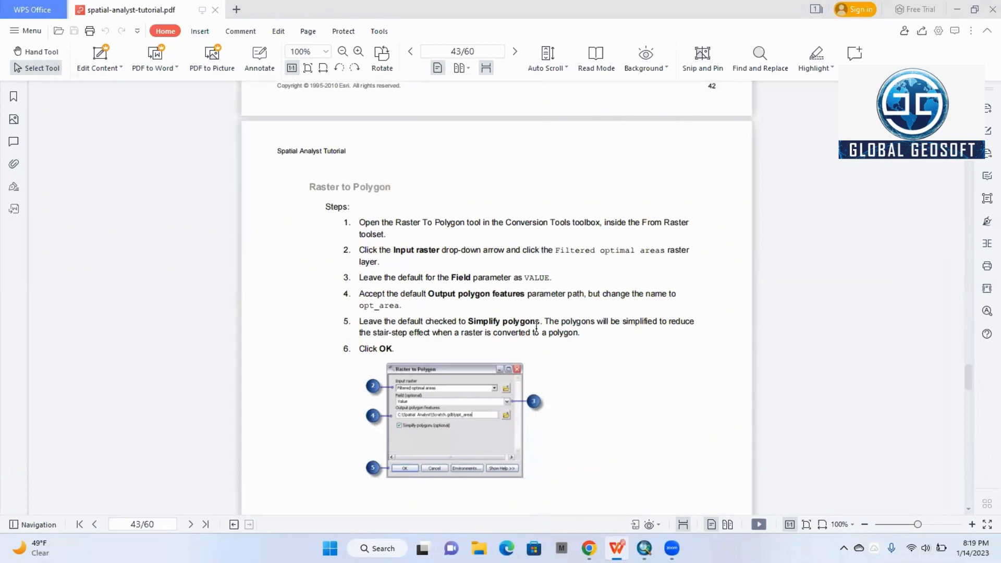
click(645, 548)
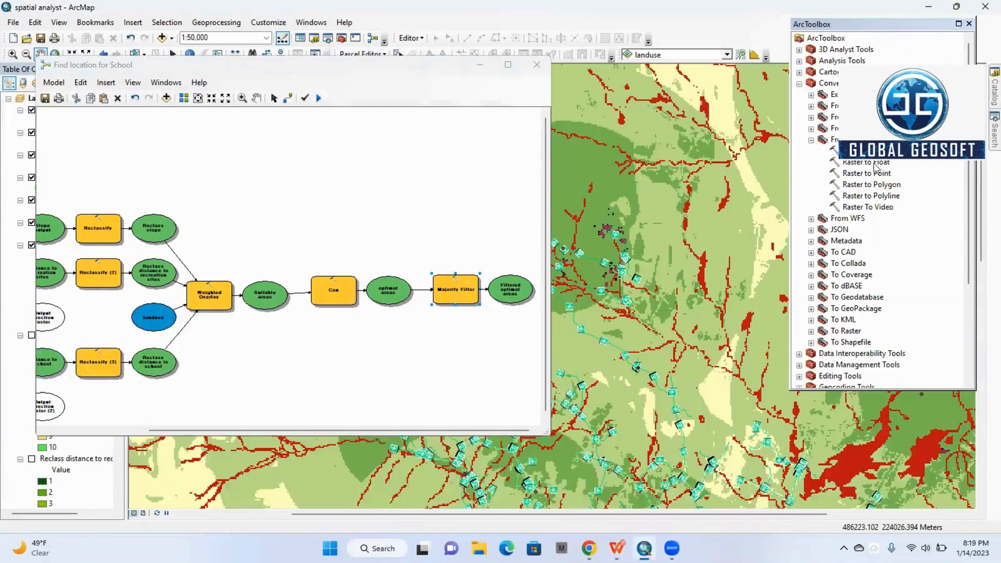
Step: Open the Raster to Polygon tool and choose Filtered optimal areas as its input raster
double_click(876, 185)
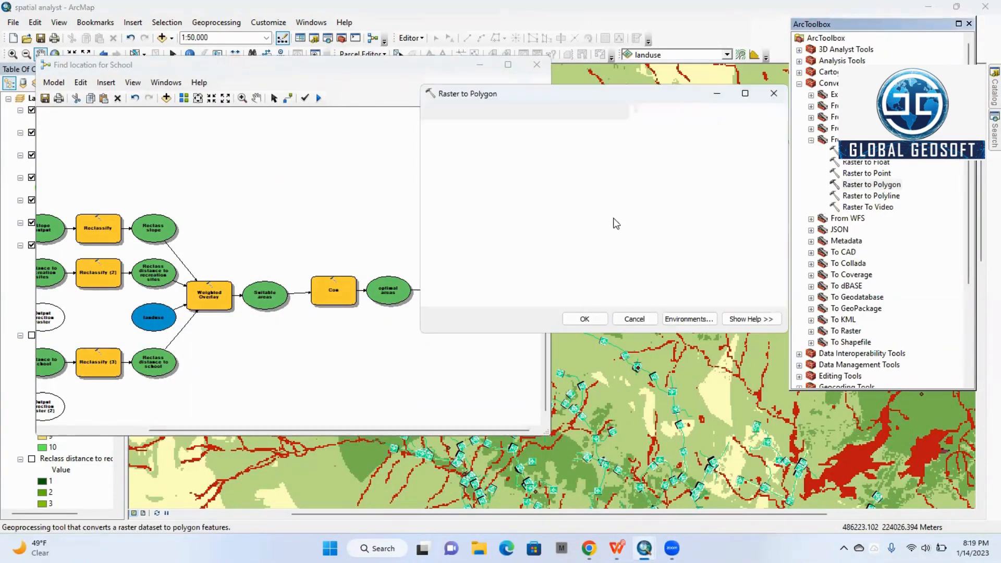
click(742, 129)
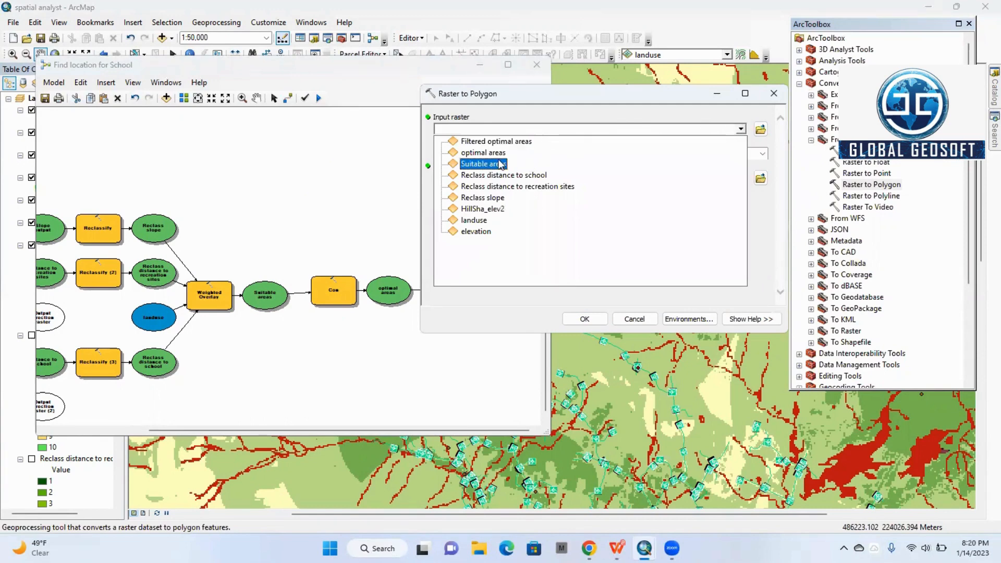
click(498, 141)
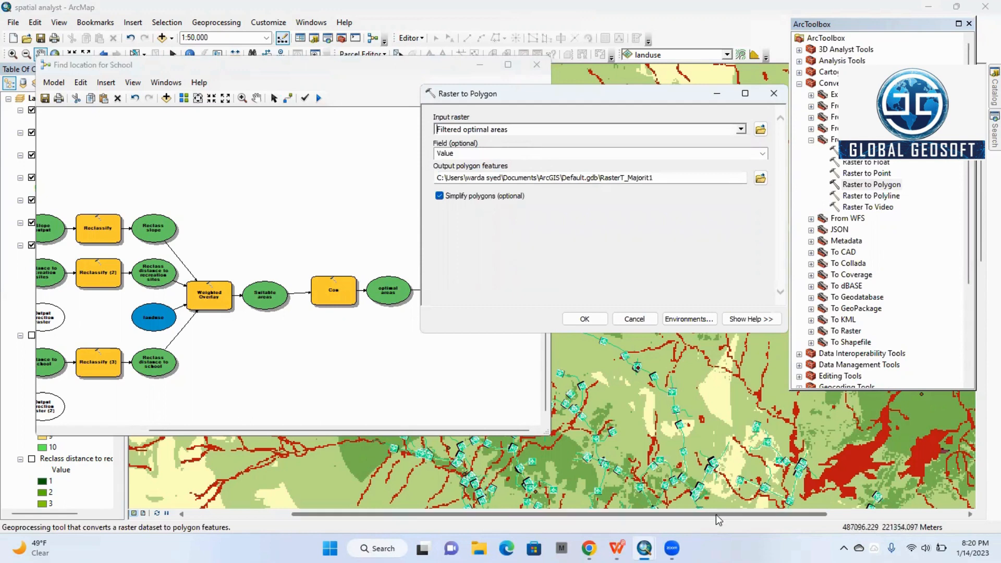
Step: Check the output name in the tutorial PDF, then rename the Raster to Polygon output features to opt_area in Default.gdb
click(617, 548)
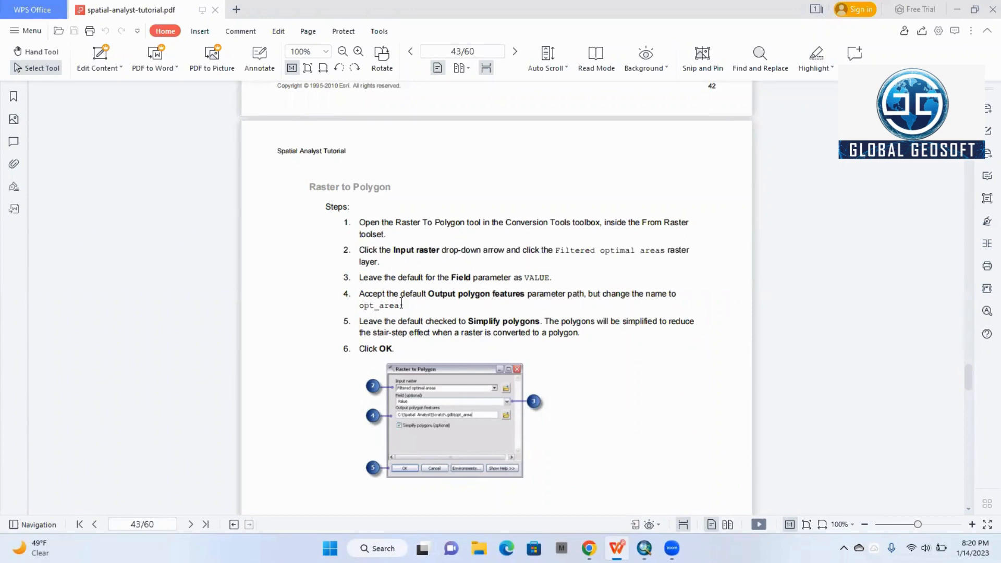
mouse_move(618, 550)
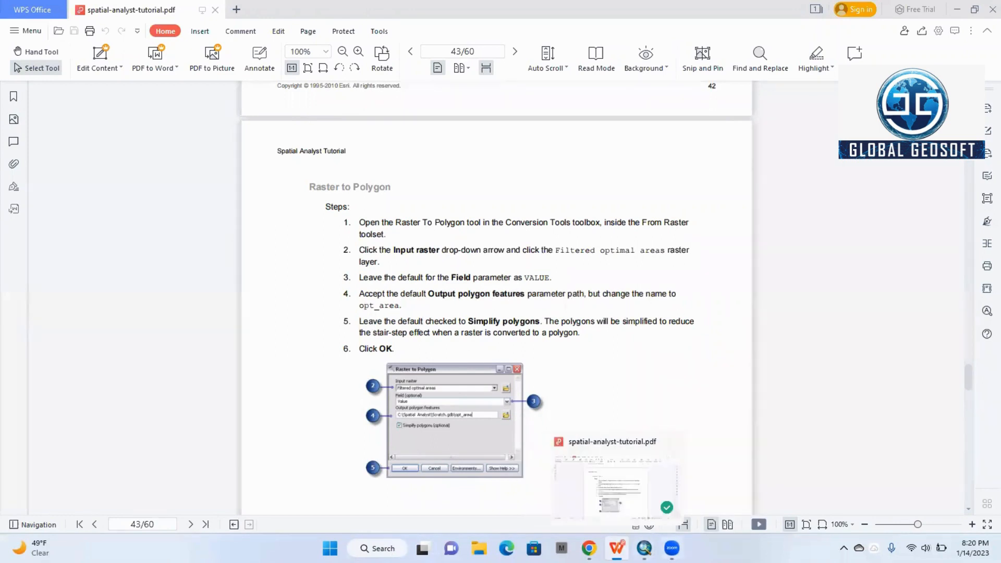
click(675, 448)
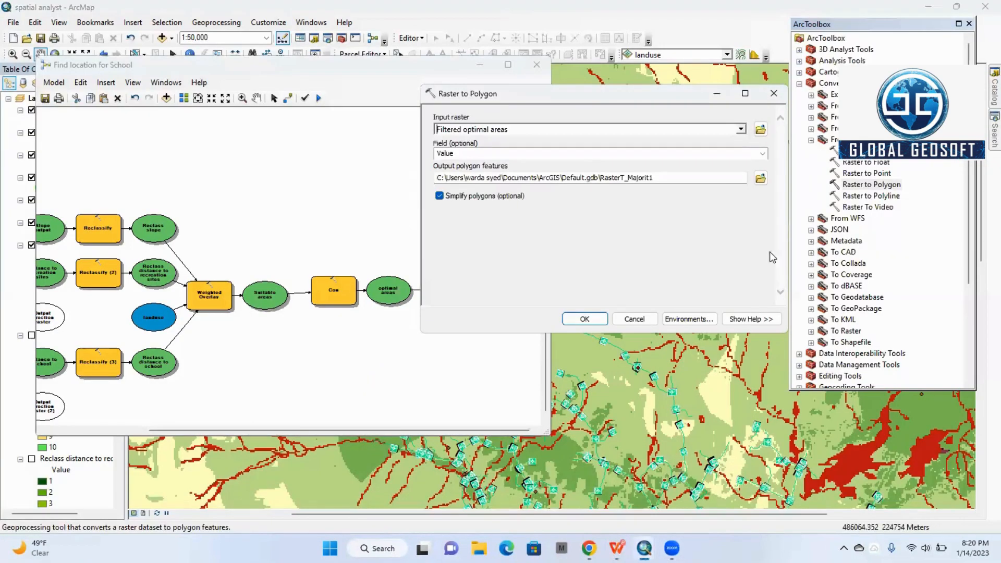
click(662, 178)
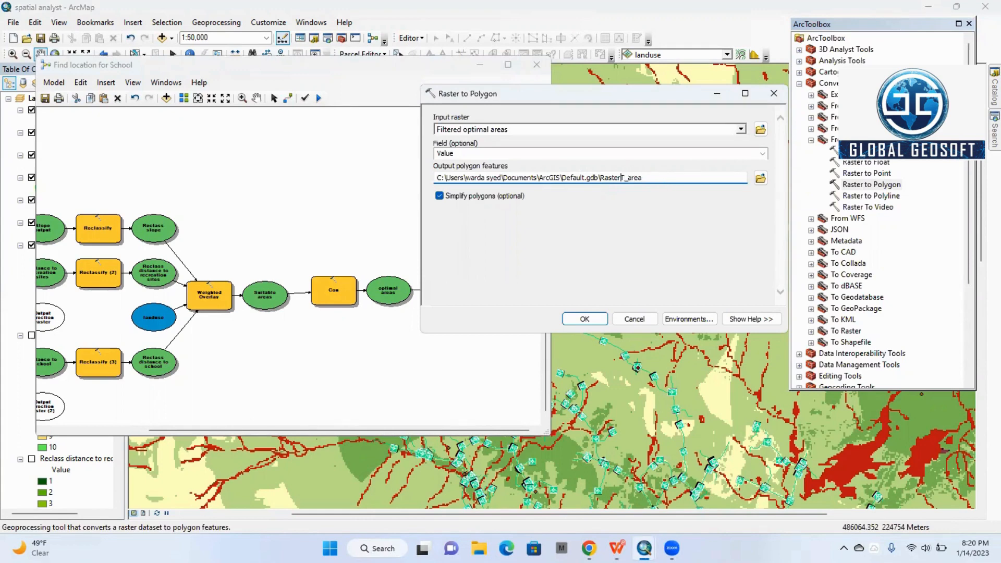
key(BackSpace)
key(BackSpace)
key(BackSpace)
key(BackSpace)
key(BackSpace)
key(BackSpace)
key(BackSpace)
text(opy)
key(BackSpace)
text(t)
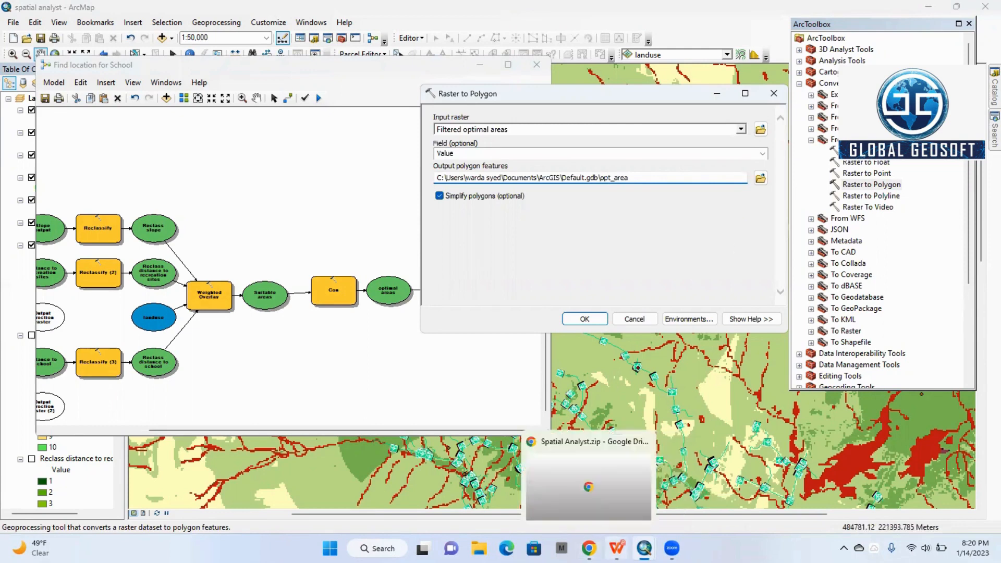
Step: Recheck the tutorial PDF and run the Raster to Polygon conversion, keeping the Value field and polygon simplification
click(617, 548)
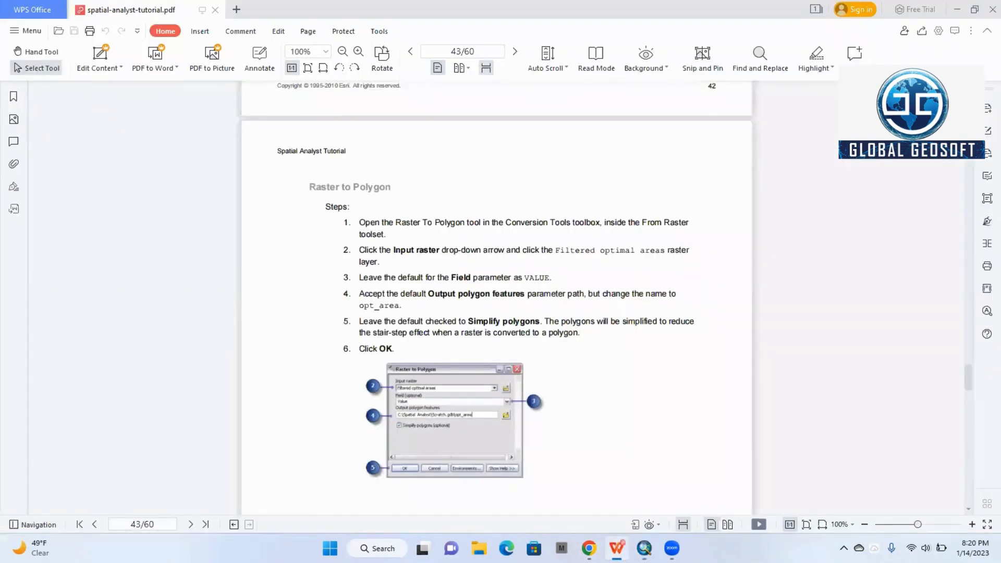
click(645, 548)
click(586, 318)
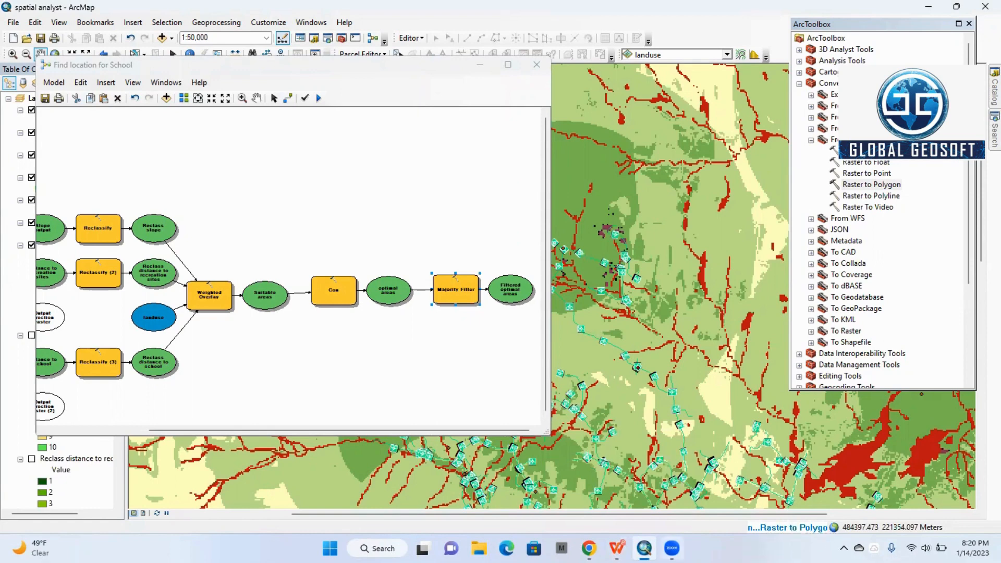
mouse_move(617, 548)
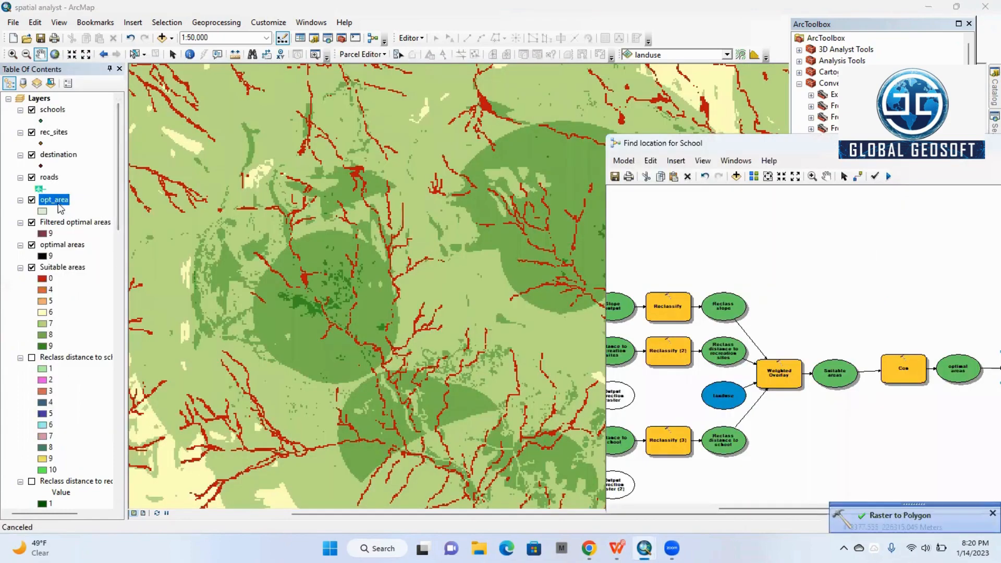
Step: Turn off the visibility of the Slope output, distance to school and distance to recreation layers
scroll(337, 222, up, 3)
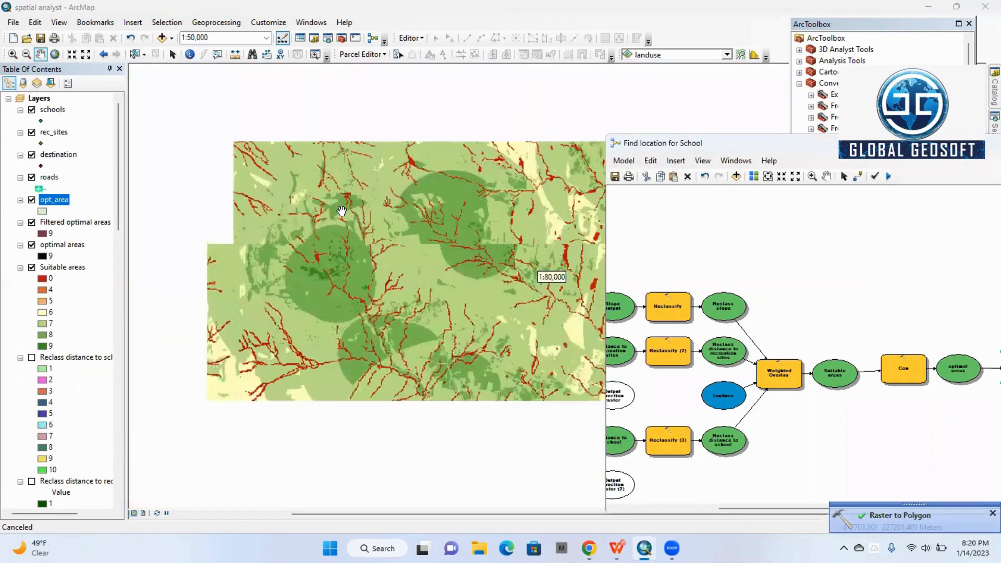
scroll(342, 210, up, 3)
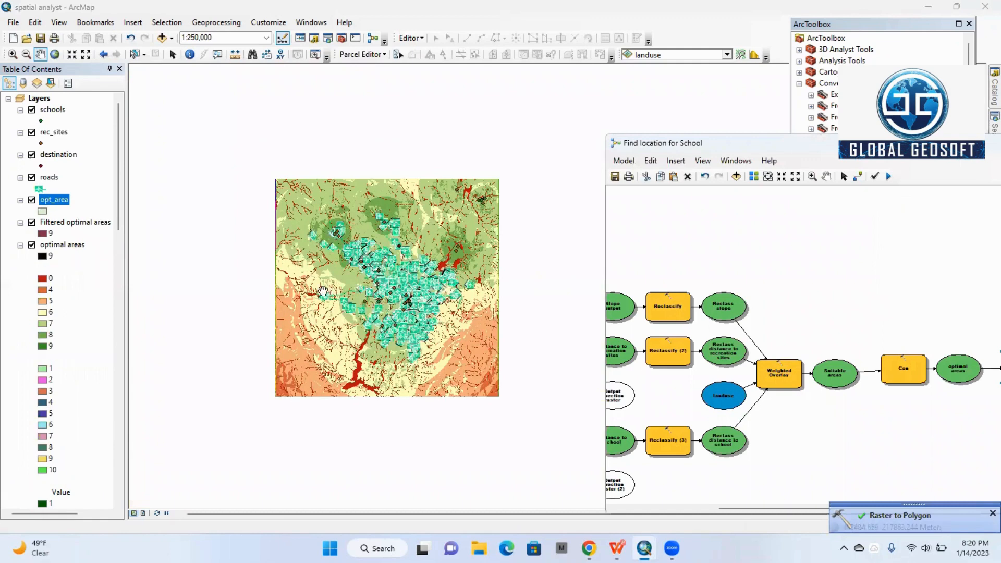
scroll(323, 291, down, 2)
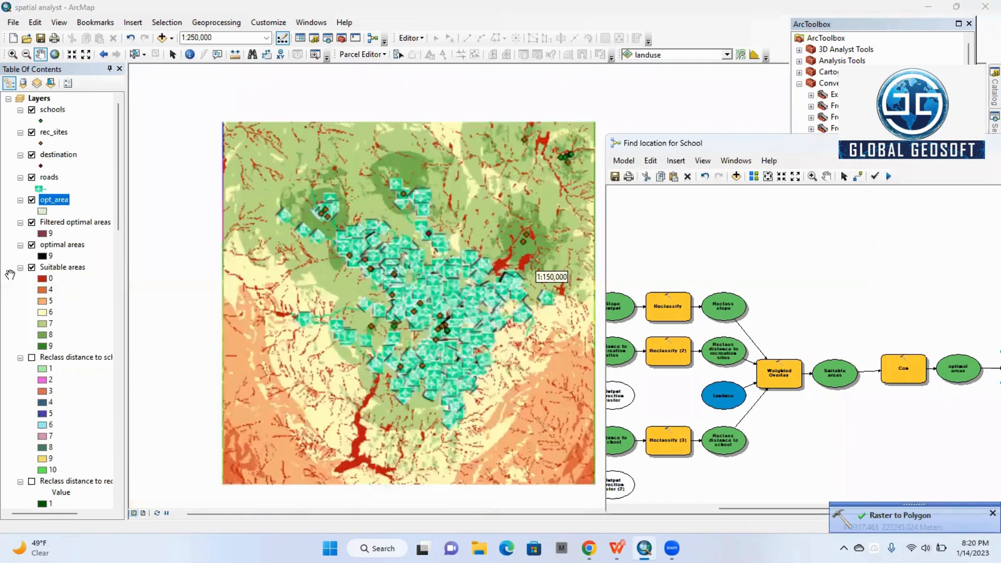
scroll(44, 359, down, 5)
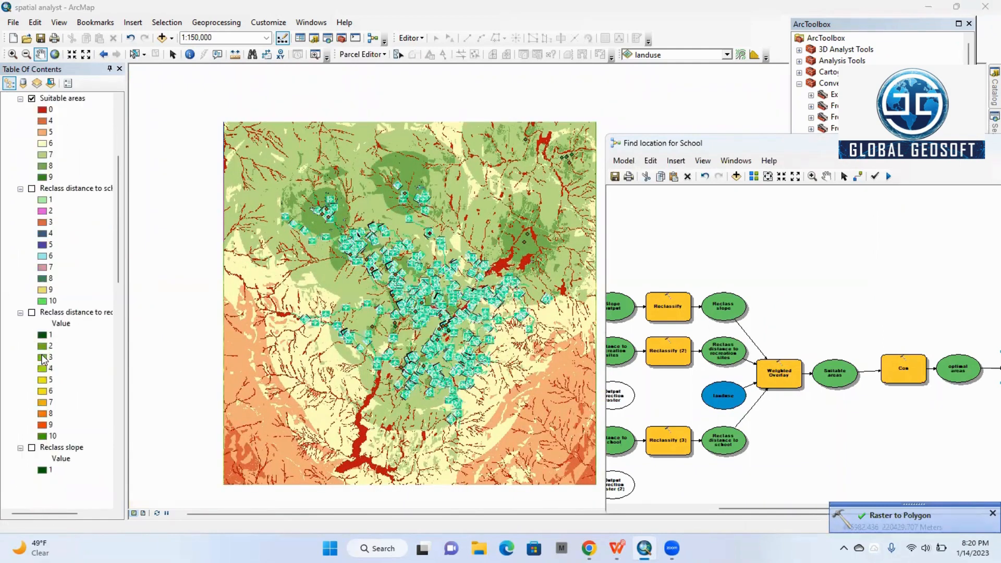
scroll(43, 352, down, 10)
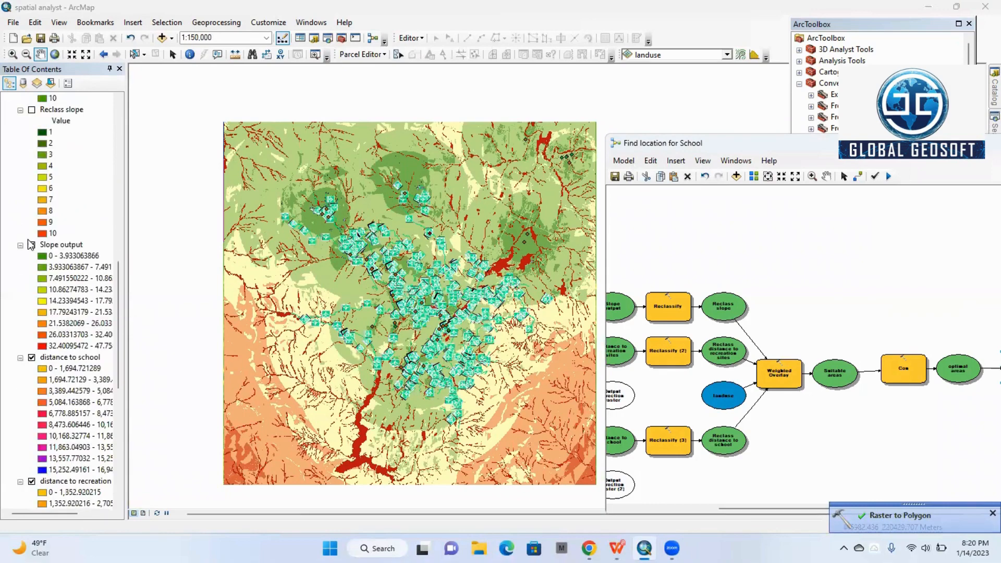
click(32, 245)
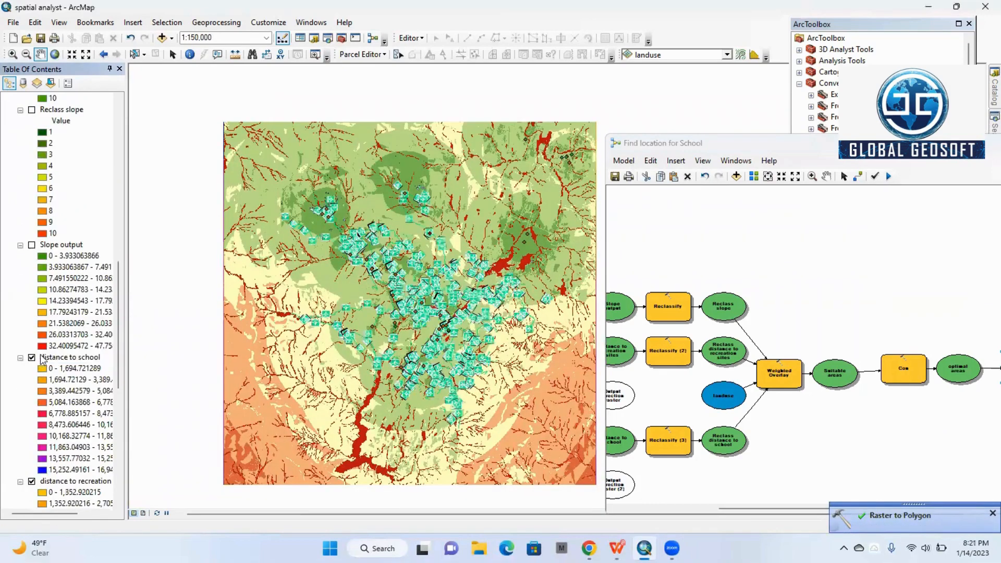
scroll(43, 359, down, 6)
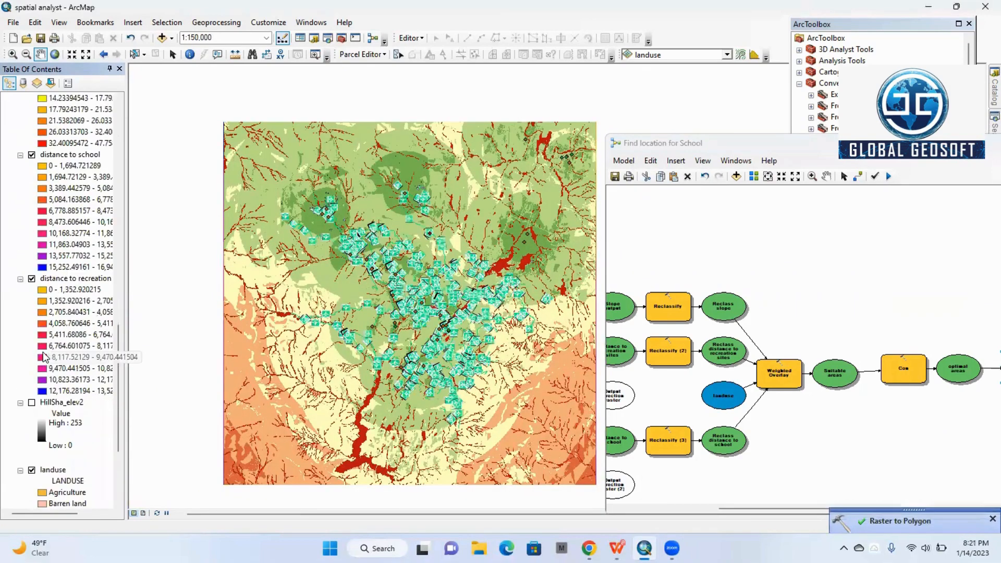
click(32, 156)
click(31, 279)
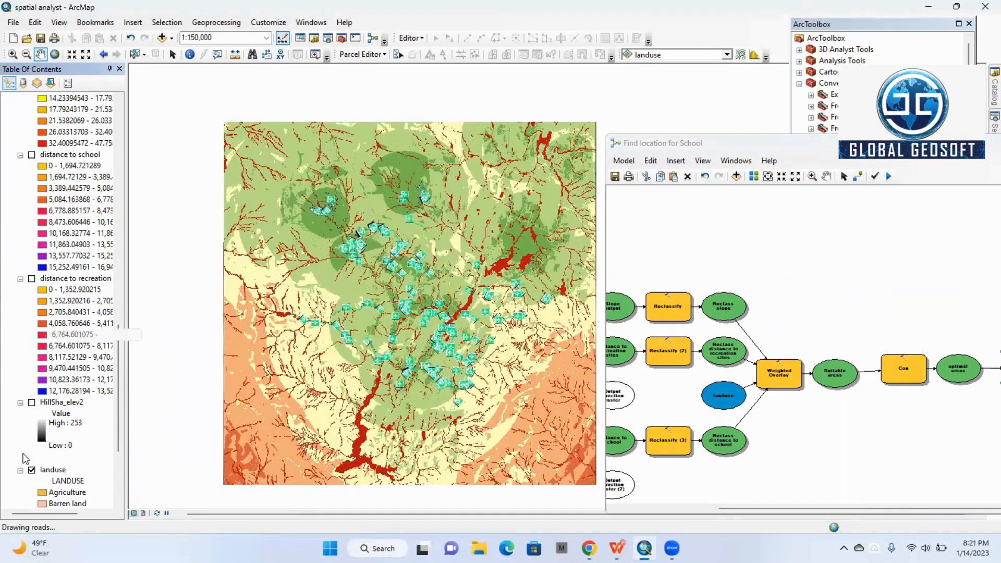
Step: Hide the landuse and elevation layers at the end of the layer list
scroll(42, 467, down, 4)
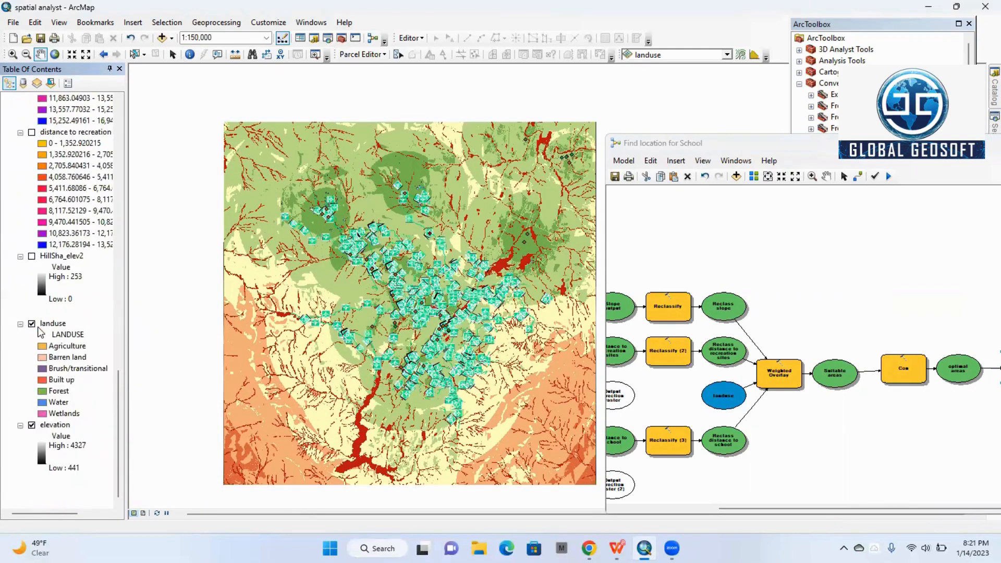
click(32, 324)
click(32, 425)
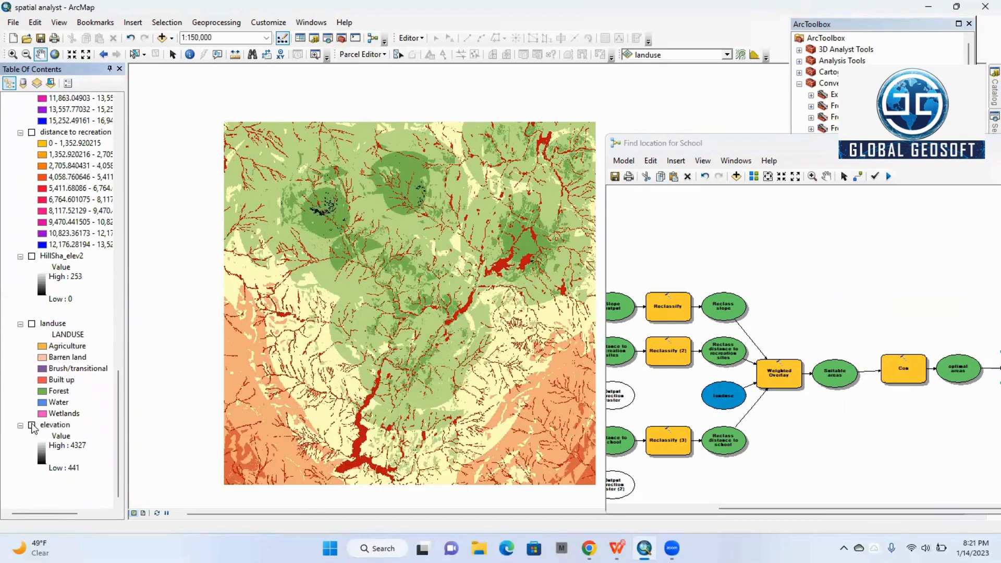
Step: Hide the roads layer and inspect the opt_area polygons up close on the map
scroll(99, 254, up, 15)
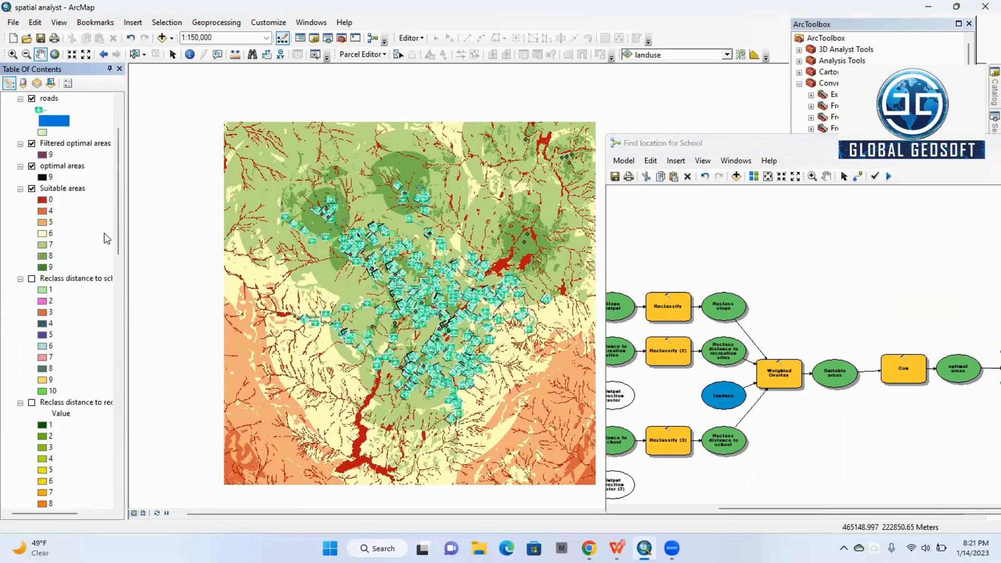
scroll(21, 167, up, 3)
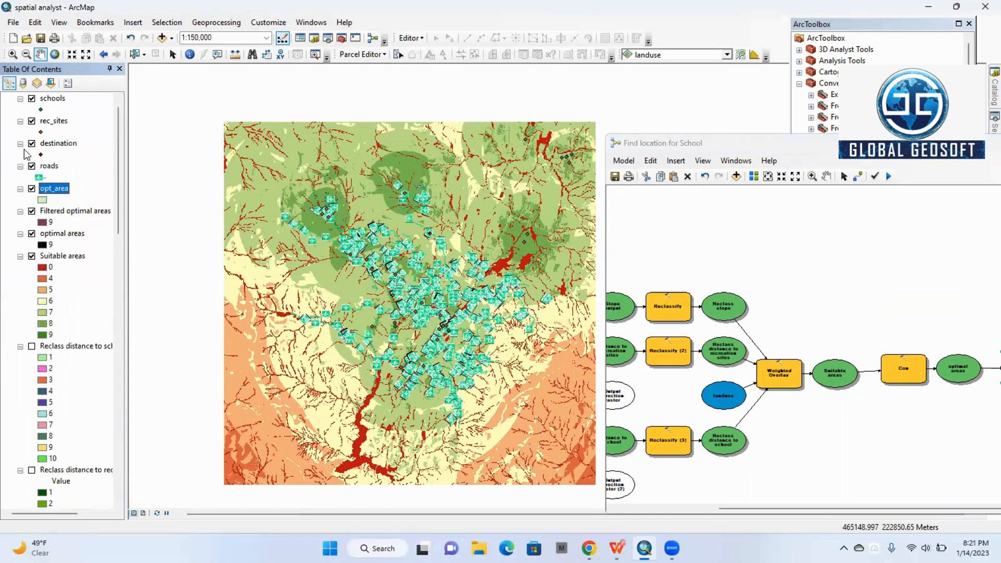
click(32, 167)
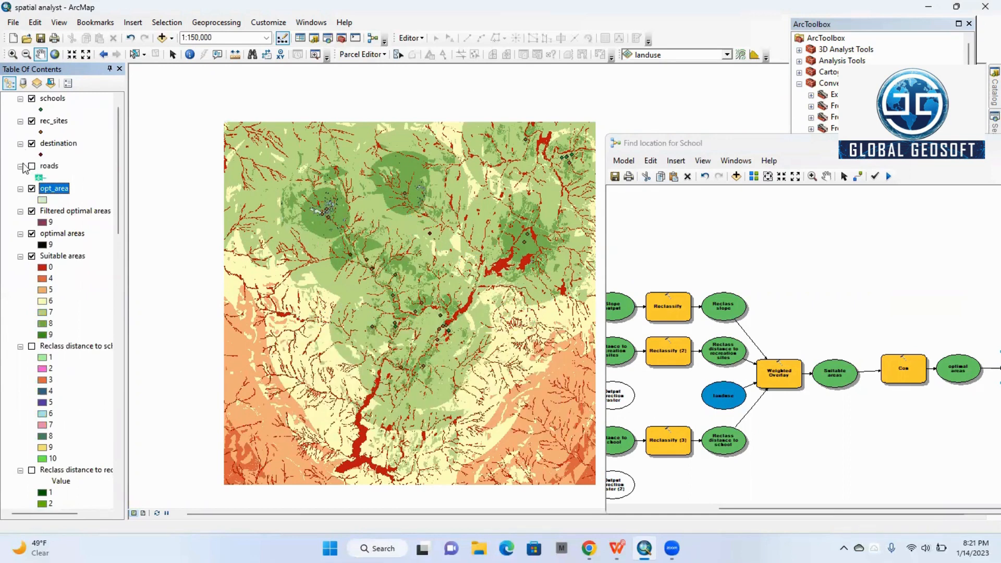
scroll(333, 206, down, 1)
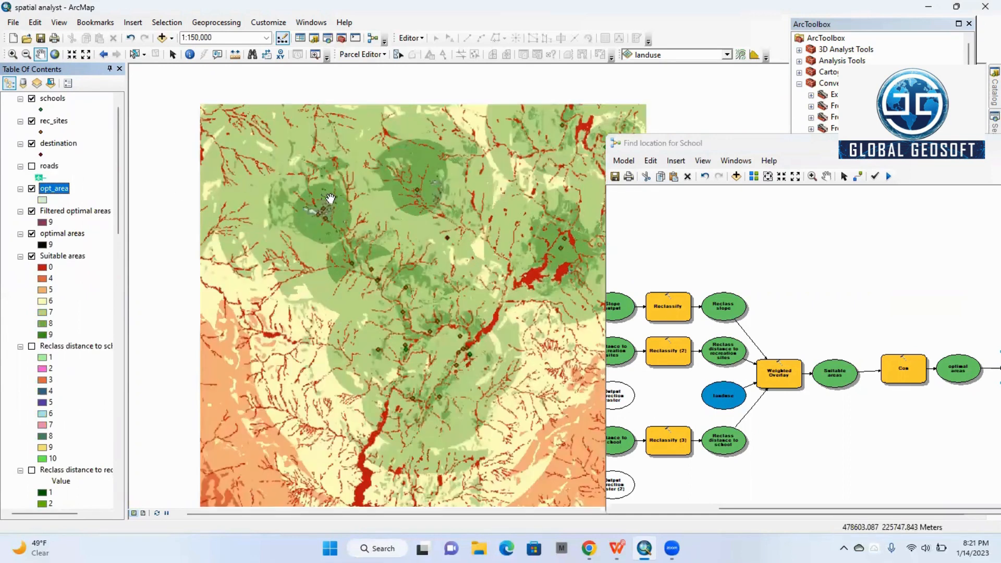
scroll(331, 199, down, 3)
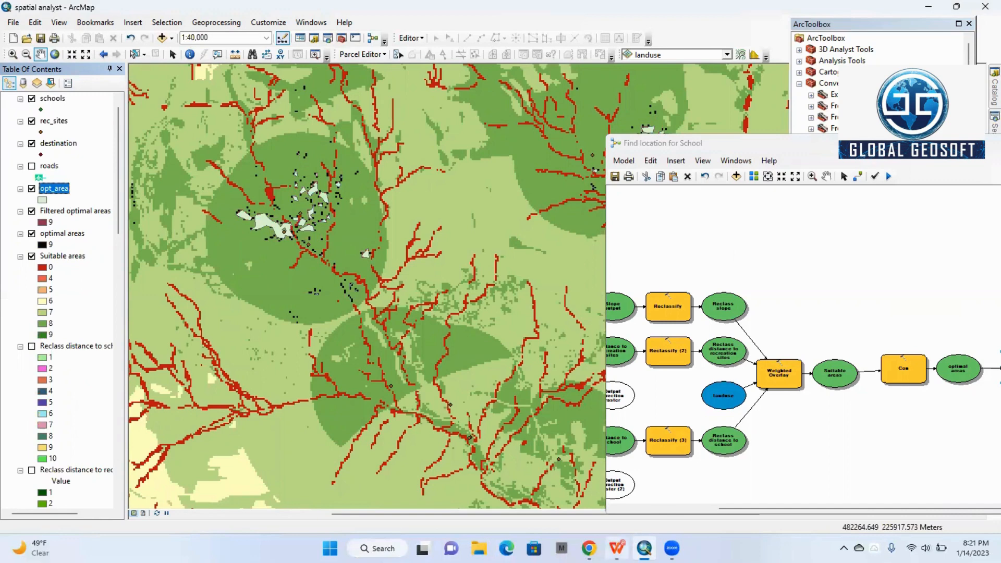
Step: Read the tutorial PDF's Select By Location section on which layers to keep and the selection tool's parameters, then return to ArcMap
key(alt+Tab)
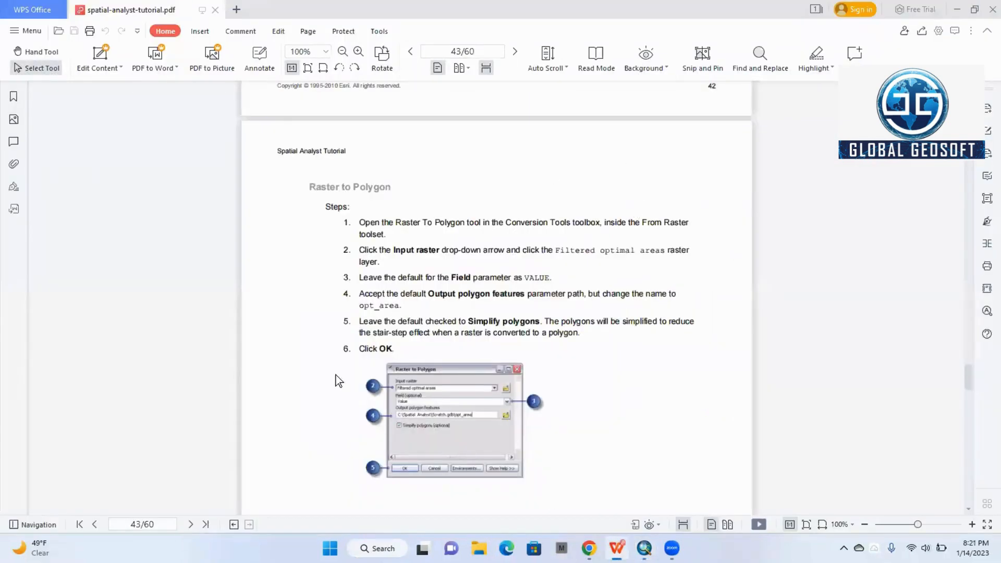
scroll(549, 400, down, 10)
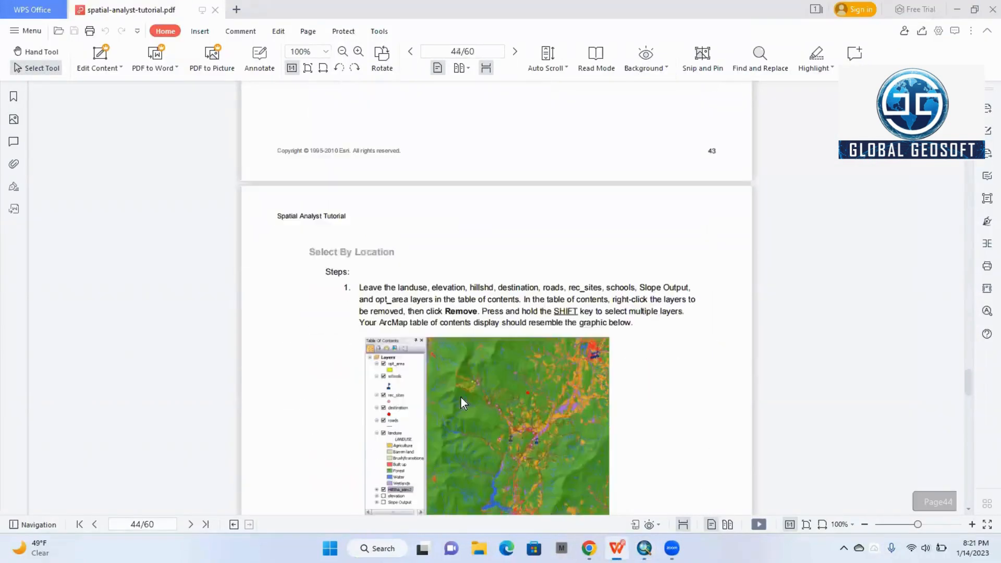
scroll(379, 298, down, 3)
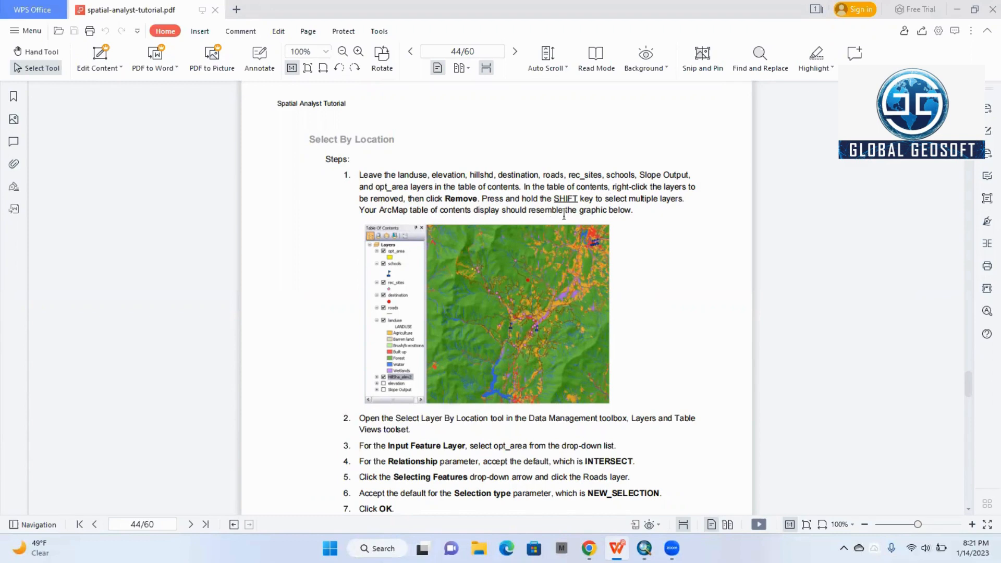
scroll(551, 237, down, 3)
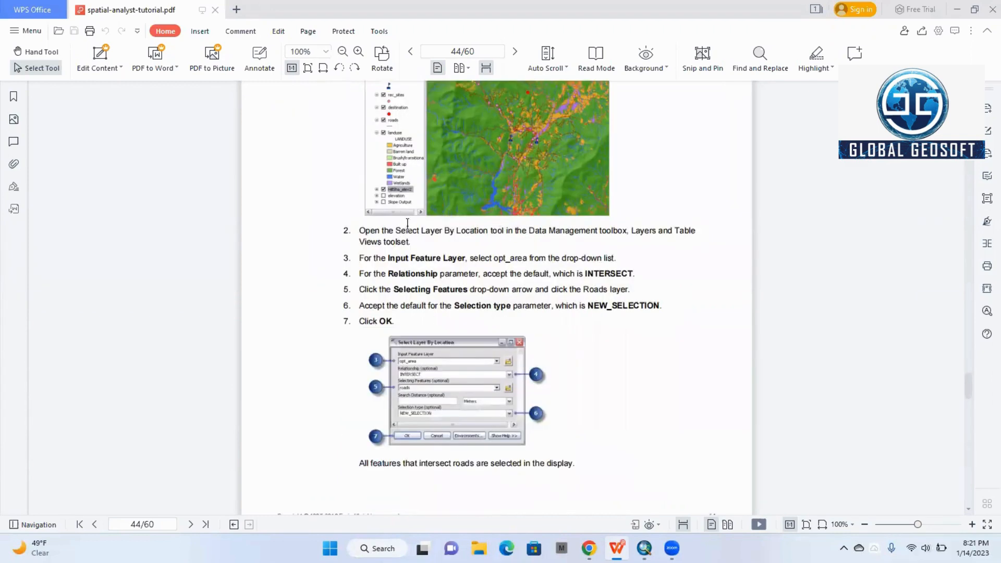
scroll(407, 223, up, 2)
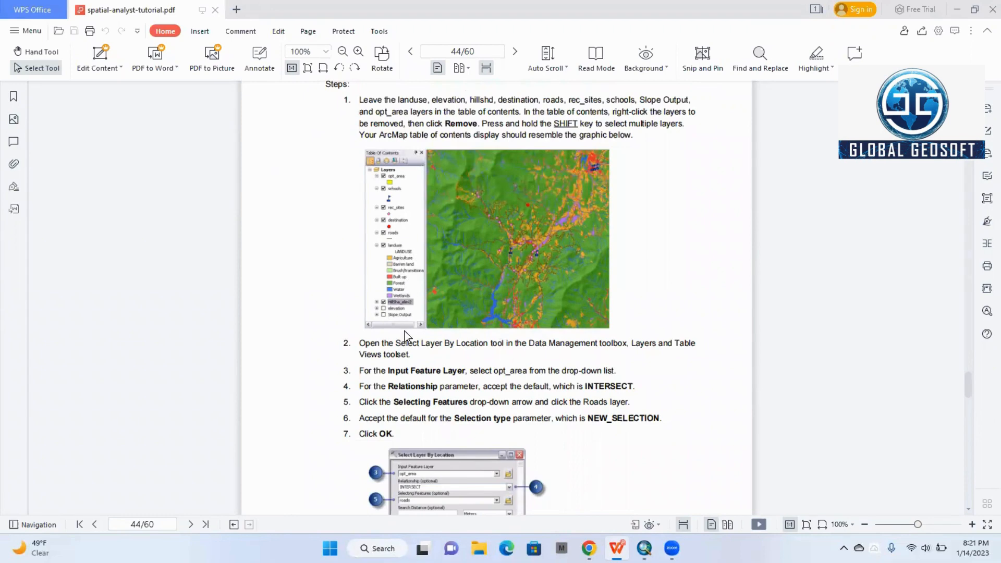
scroll(427, 337, down, 1)
scroll(416, 315, up, 3)
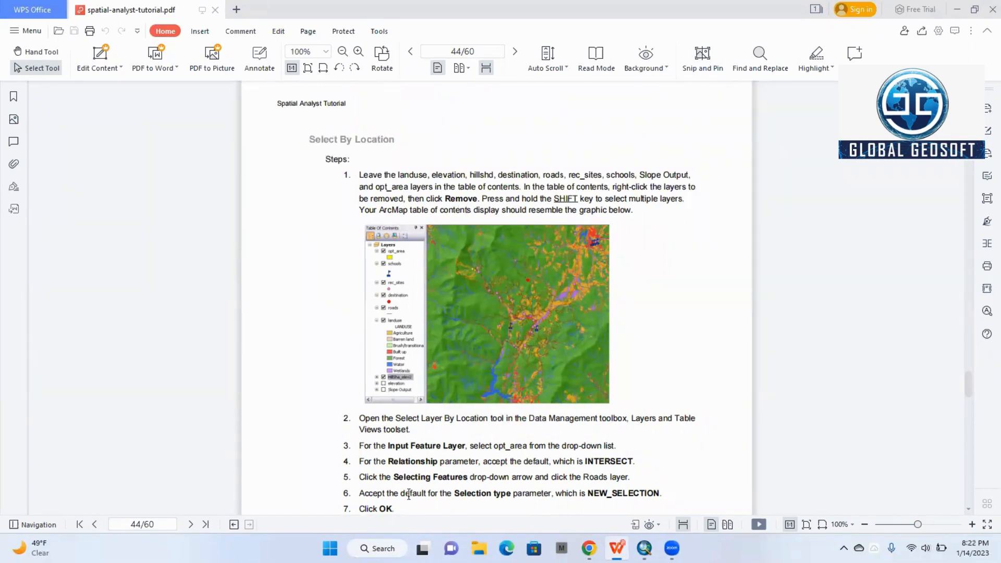
scroll(562, 235, down, 4)
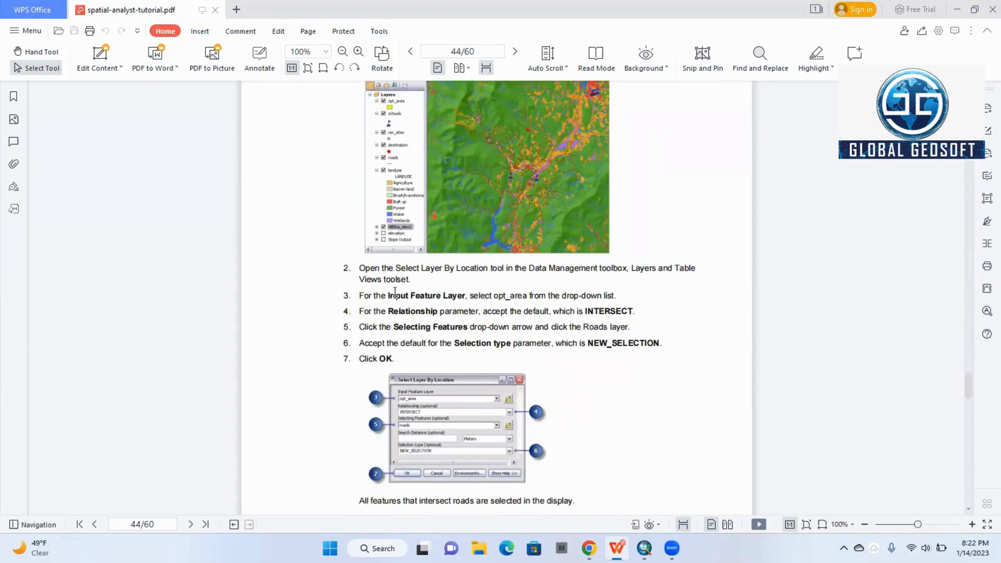
scroll(396, 293, down, 1)
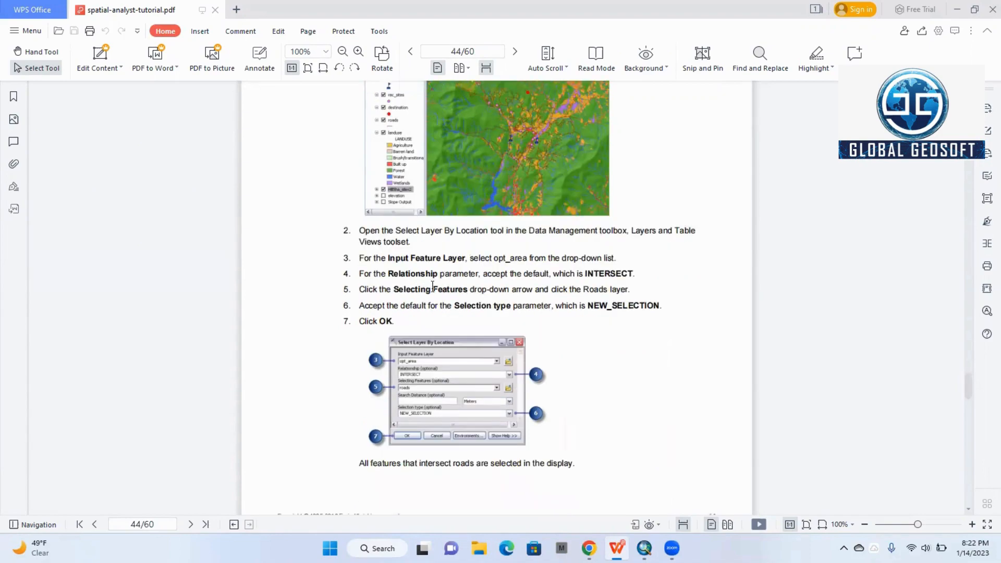
scroll(432, 286, down, 15)
scroll(457, 255, up, 6)
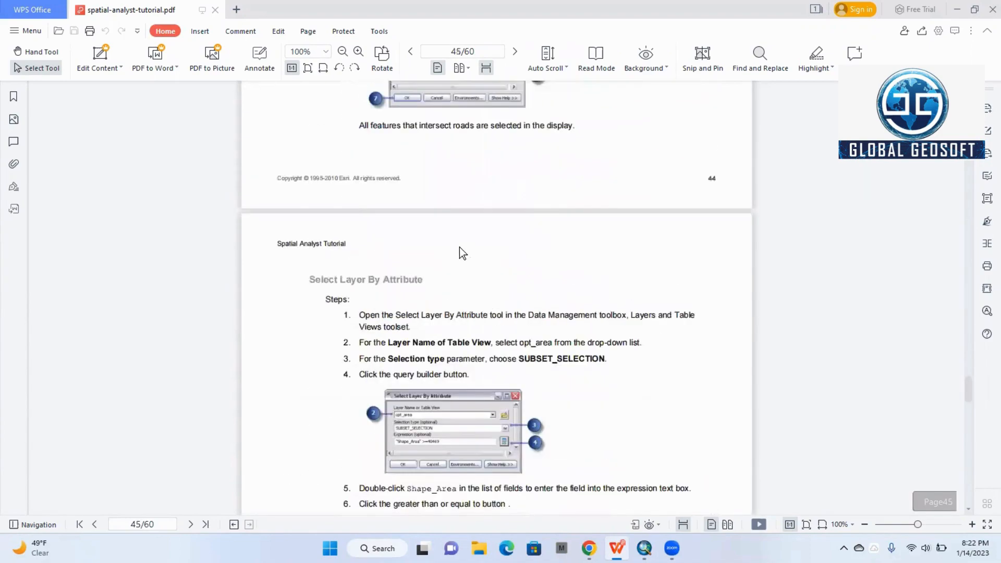
scroll(459, 249, up, 12)
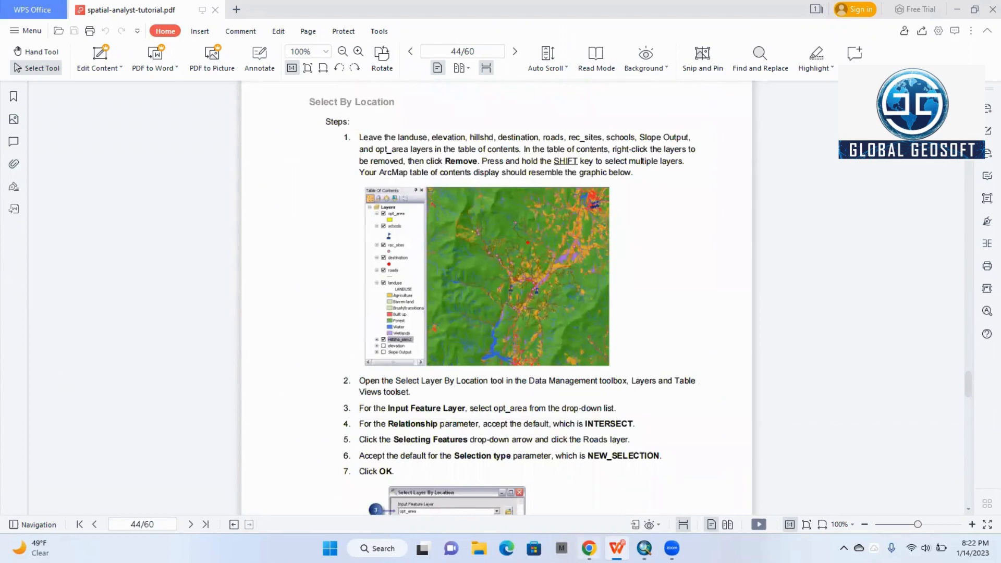
mouse_move(617, 549)
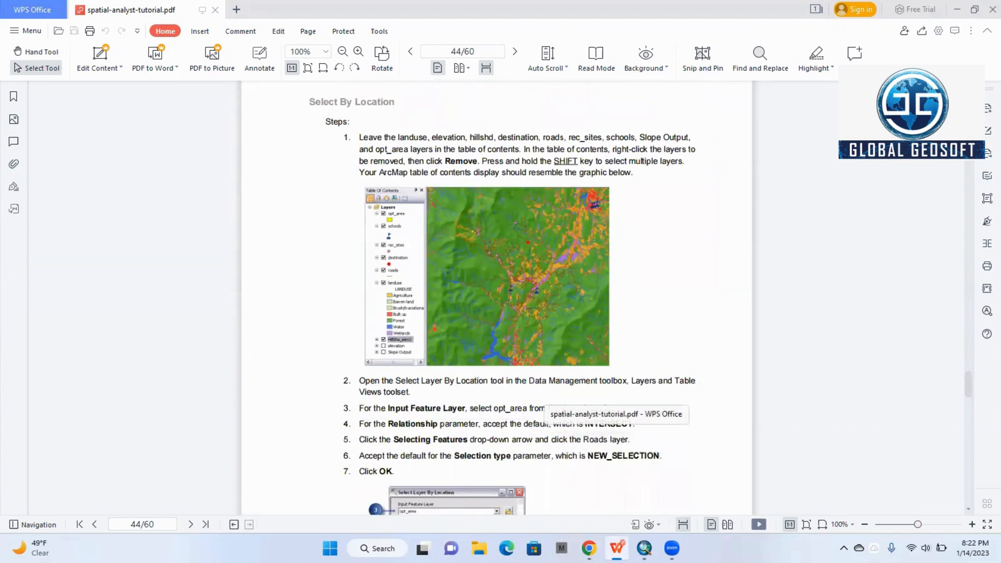
click(645, 548)
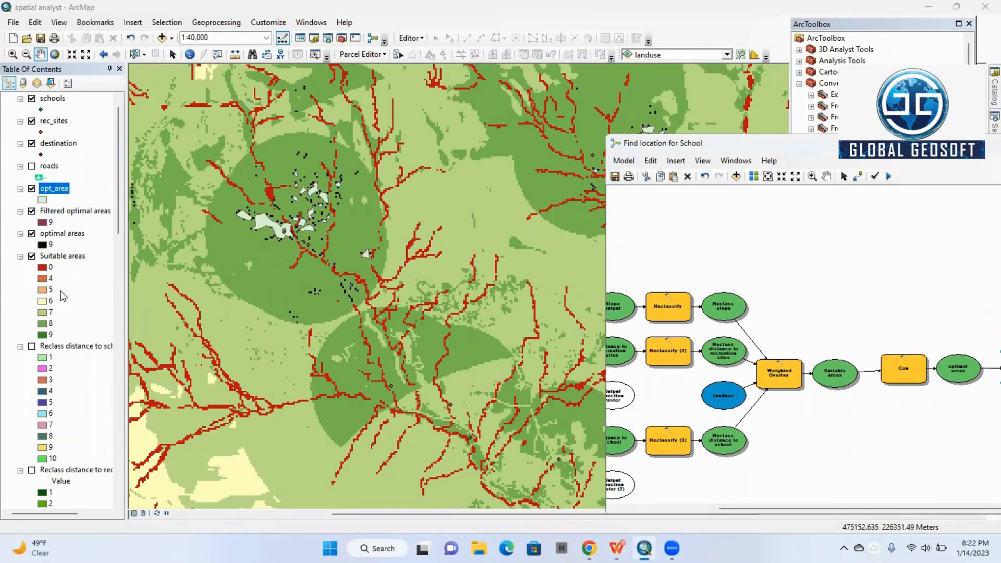
scroll(62, 292, down, 2)
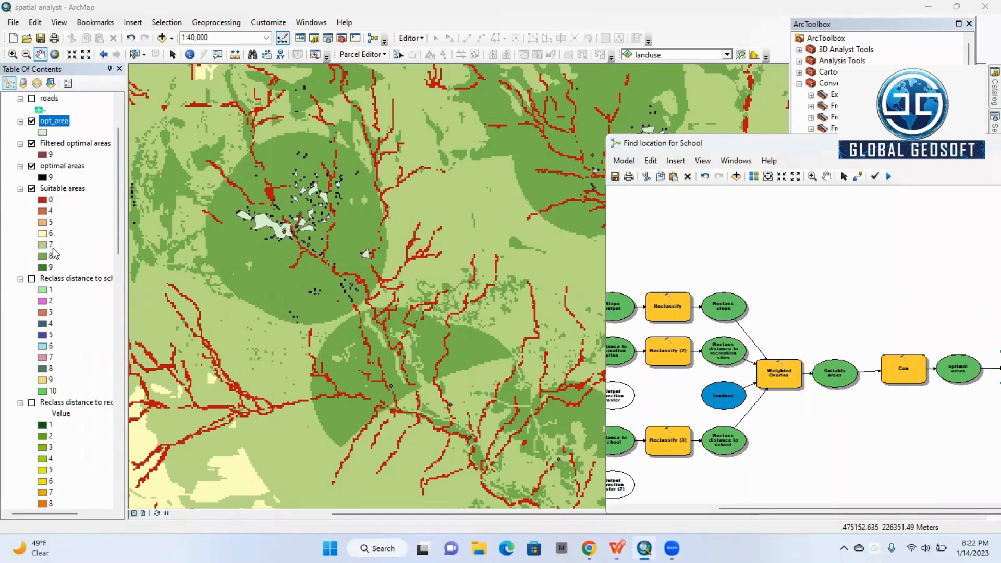
scroll(53, 251, down, 10)
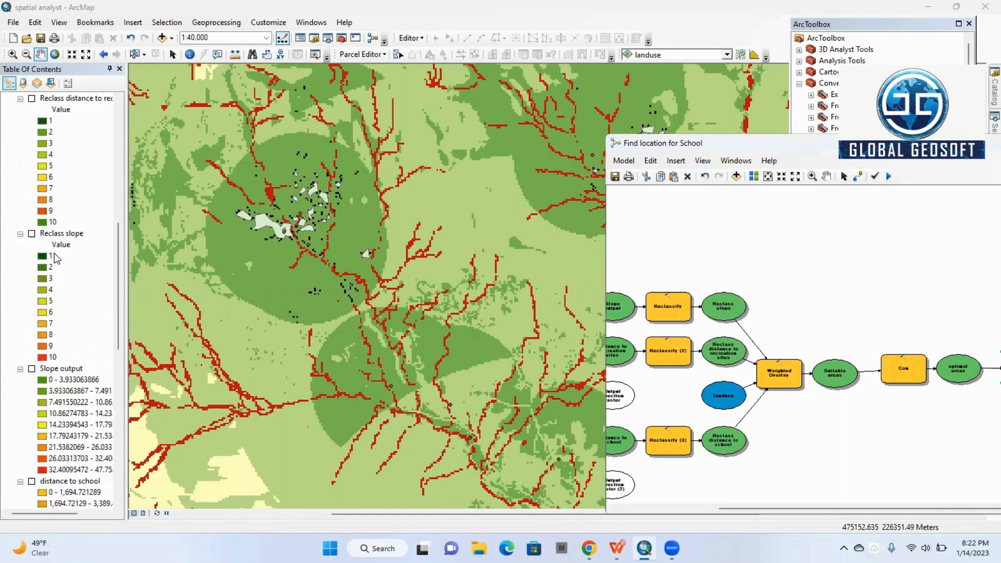
scroll(57, 255, down, 8)
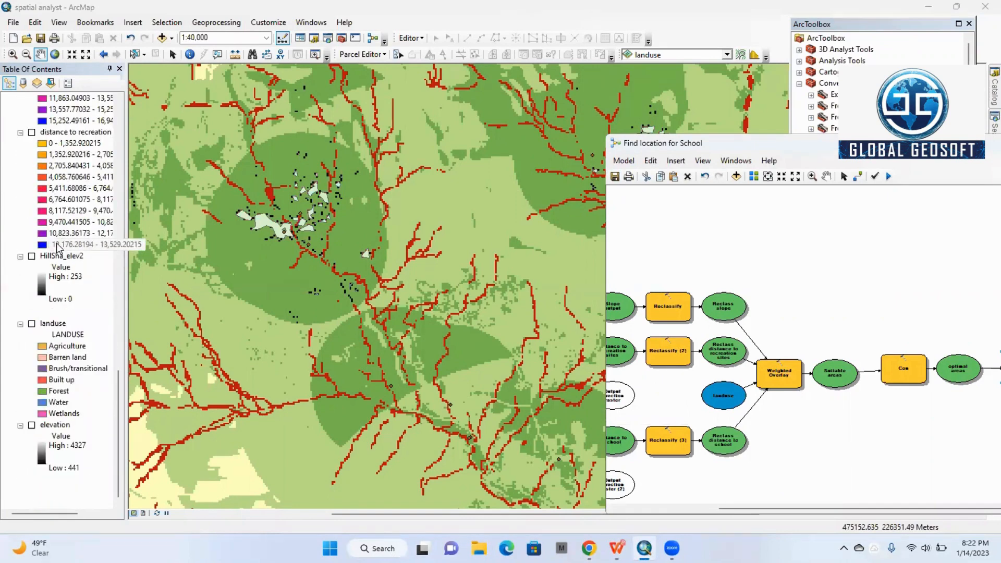
scroll(57, 246, up, 12)
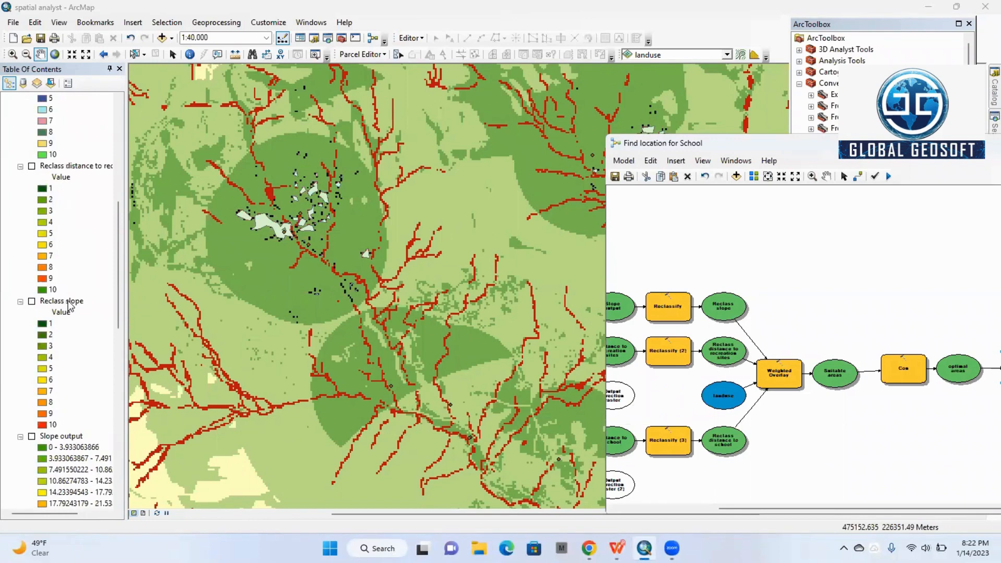
scroll(65, 302, up, 4)
Step: Save the map document, then save a copy of it as spatial analyst1 in the Spatial Analyst folder
click(13, 22)
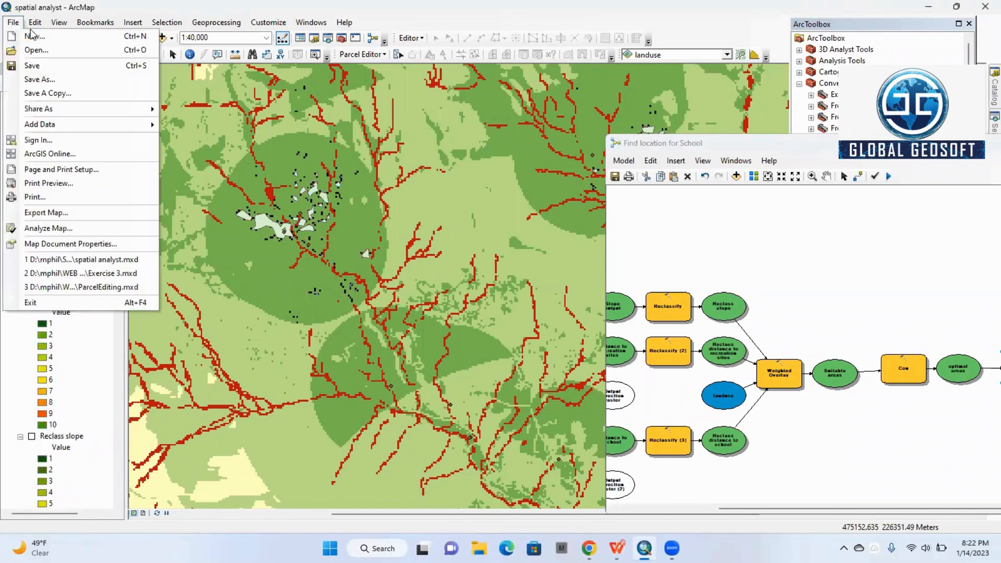
click(47, 64)
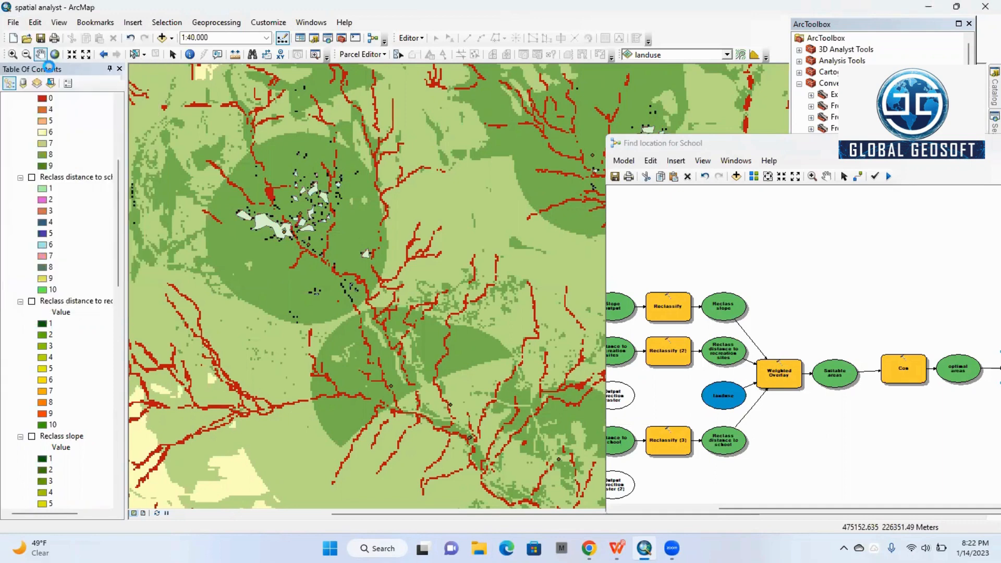
click(14, 22)
click(58, 65)
click(12, 23)
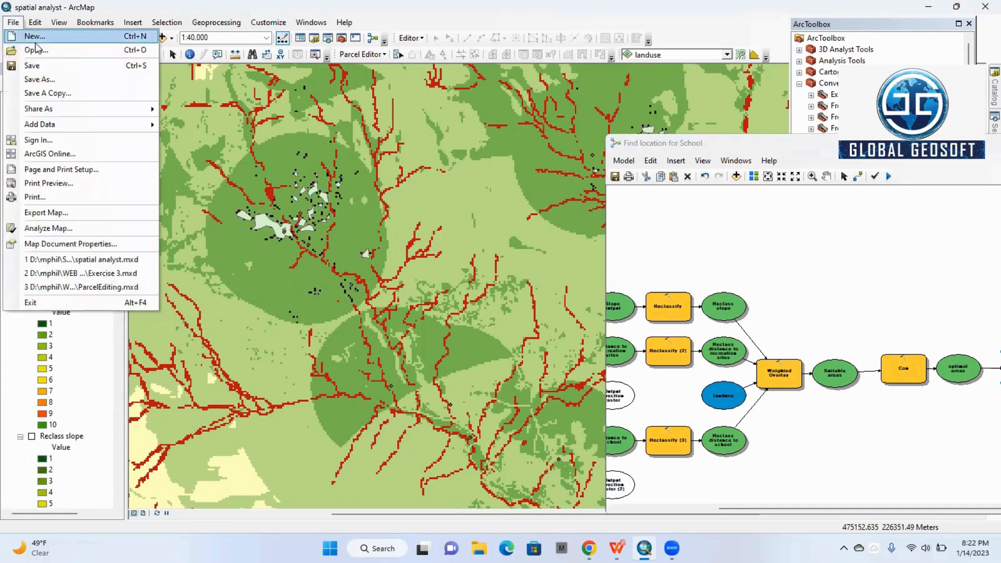
click(59, 93)
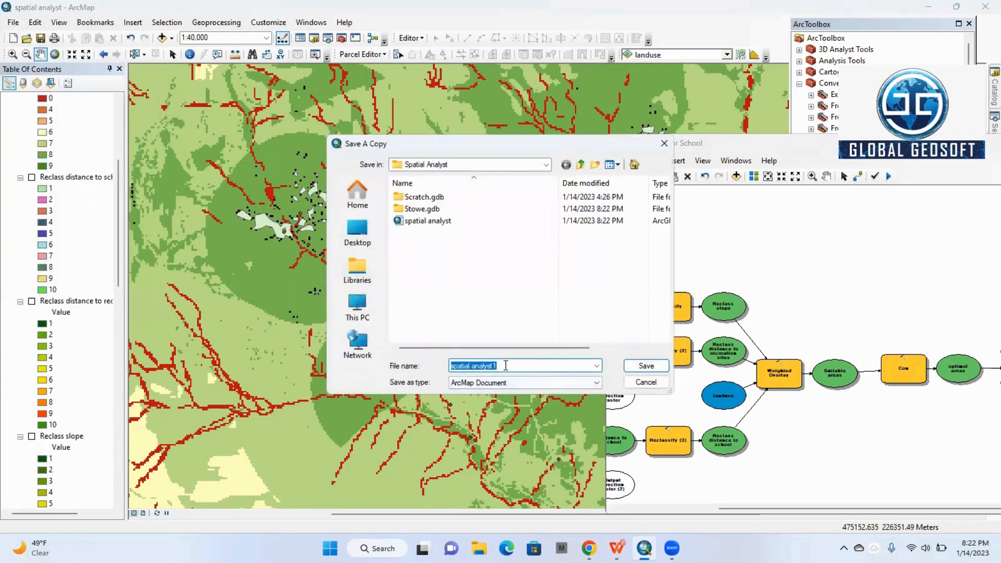
click(505, 365)
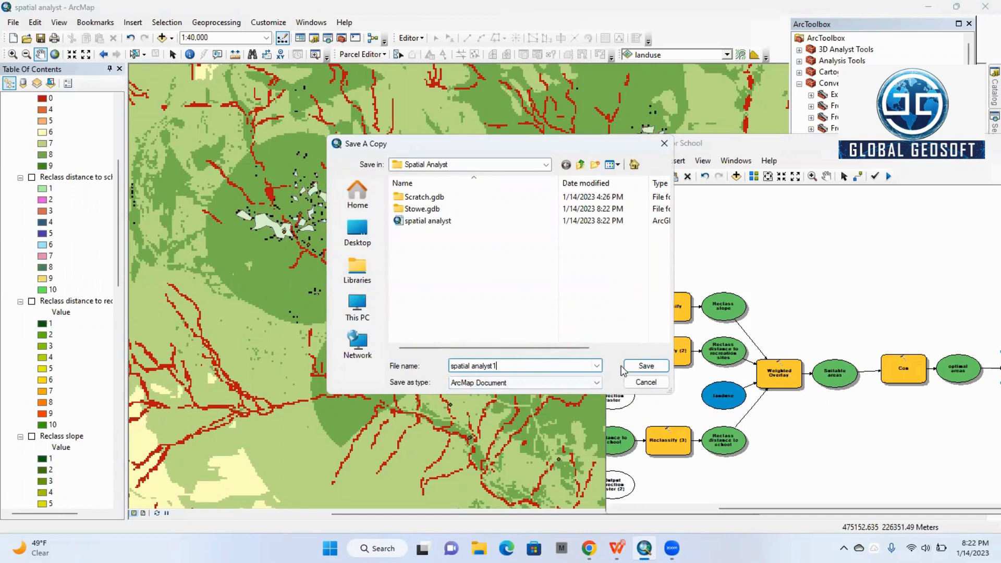
click(646, 366)
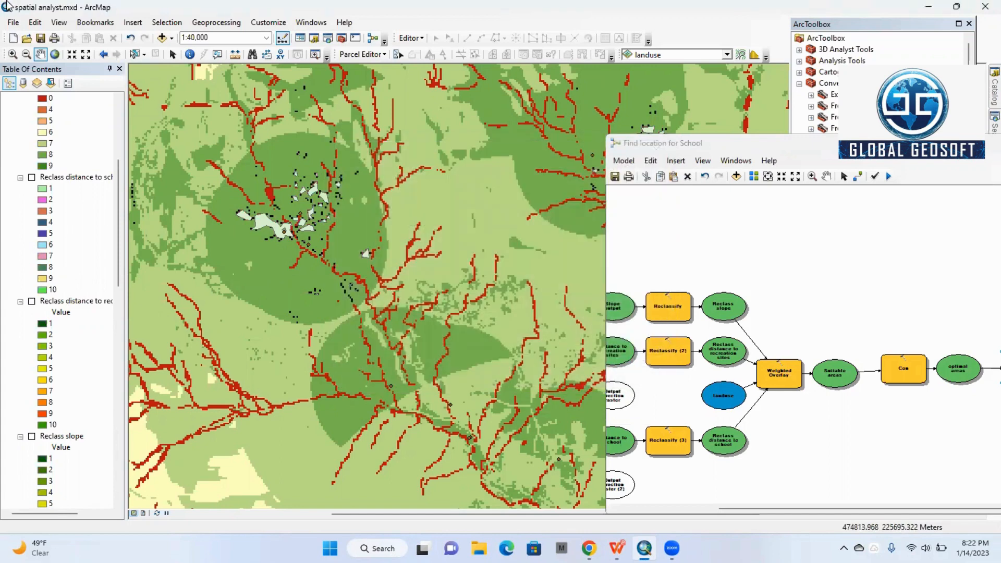
scroll(59, 182, up, 6)
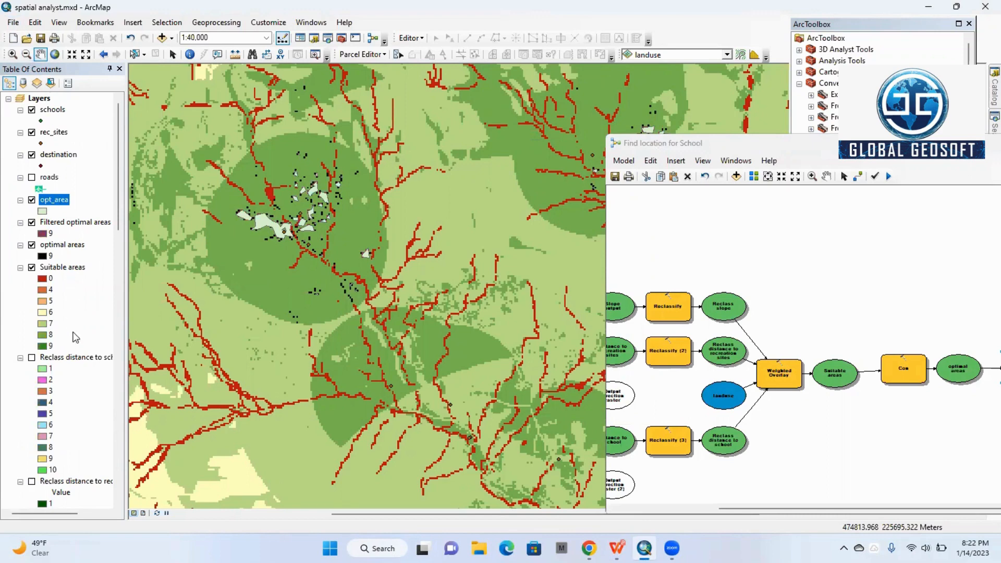
scroll(74, 356, down, 6)
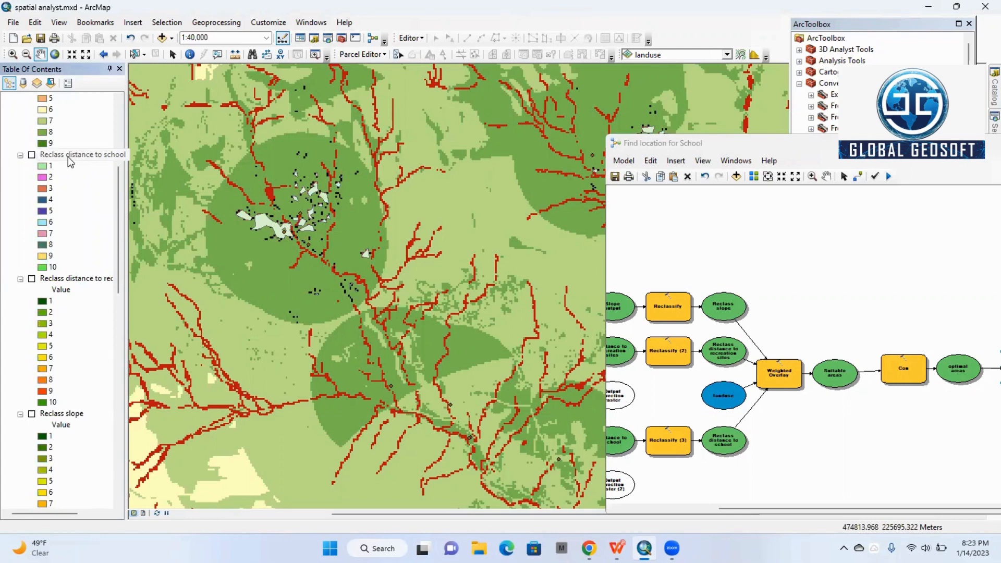
click(68, 156)
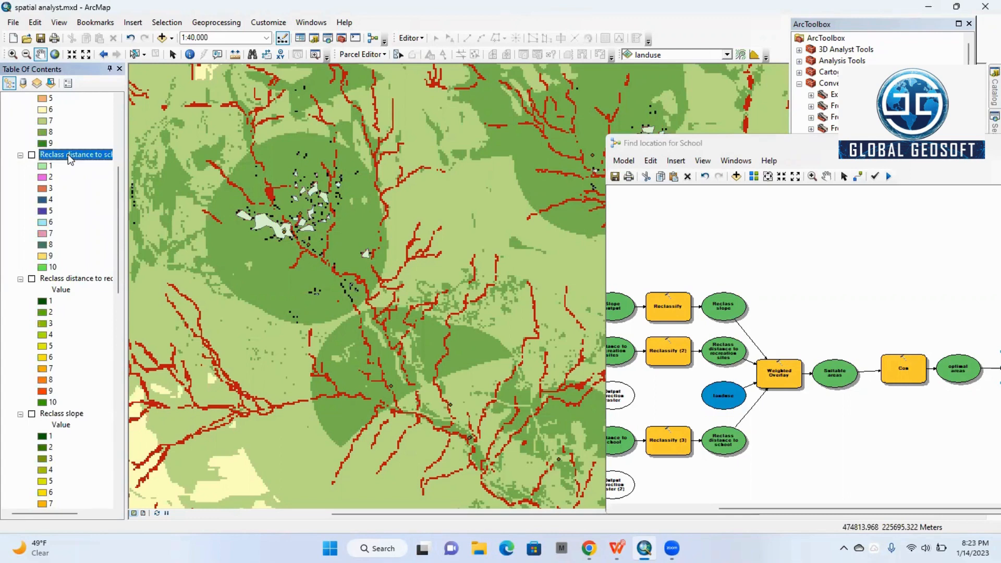
ctrl+click(87, 280)
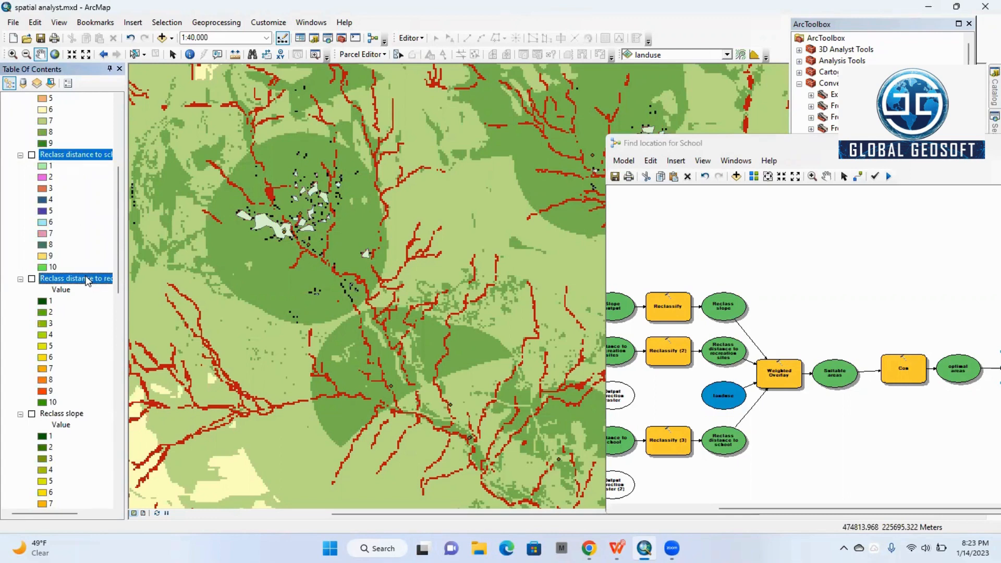
ctrl+click(70, 414)
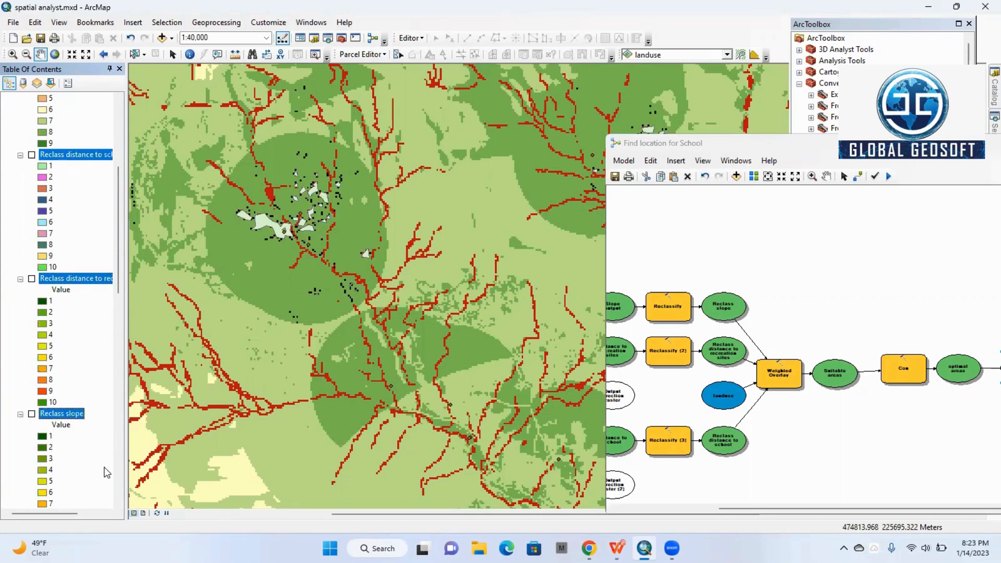
click(51, 390)
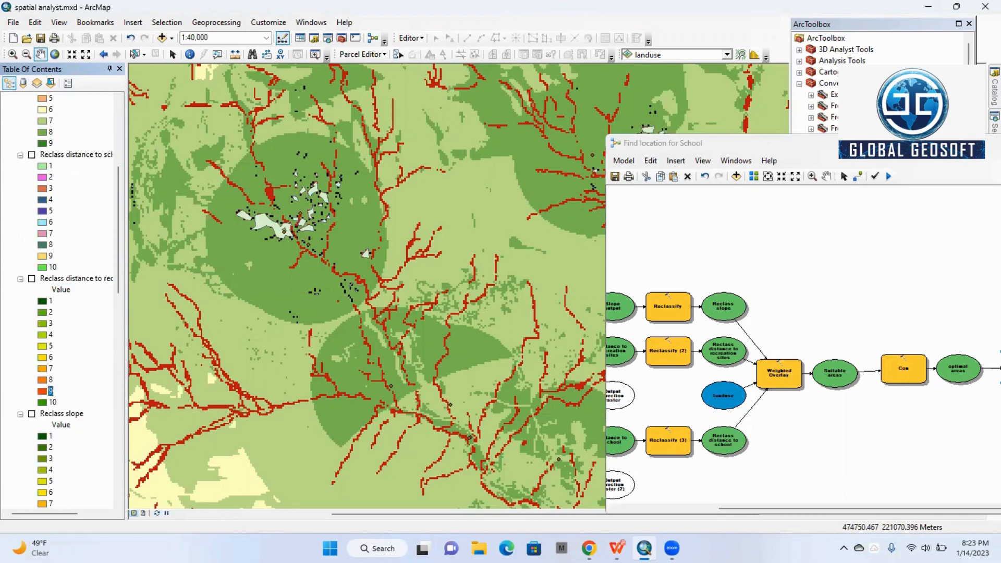
Step: Check the tutorial PDF's Select By Location section for which layers to keep in the table of contents, then return to ArcMap
click(617, 548)
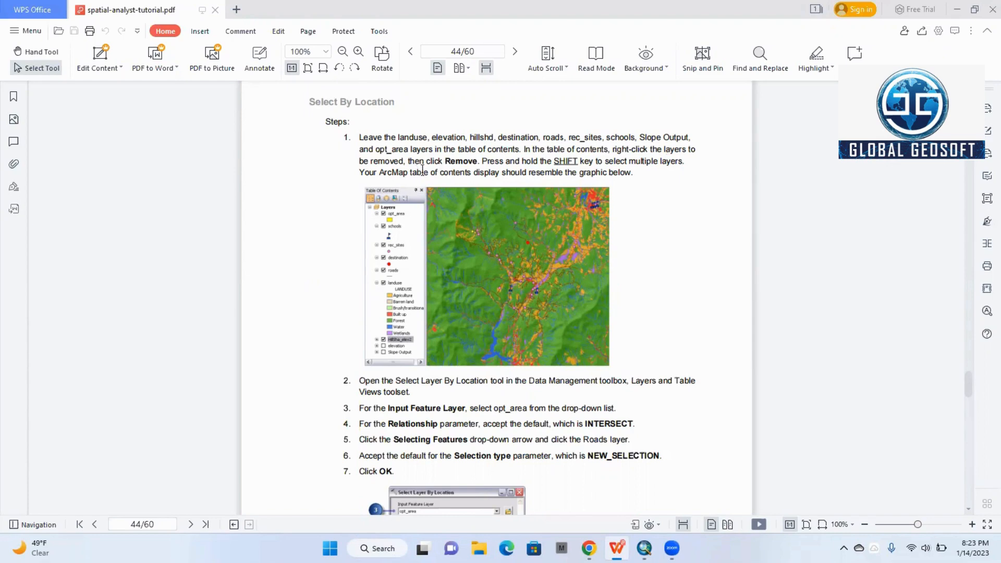
scroll(402, 267, down, 5)
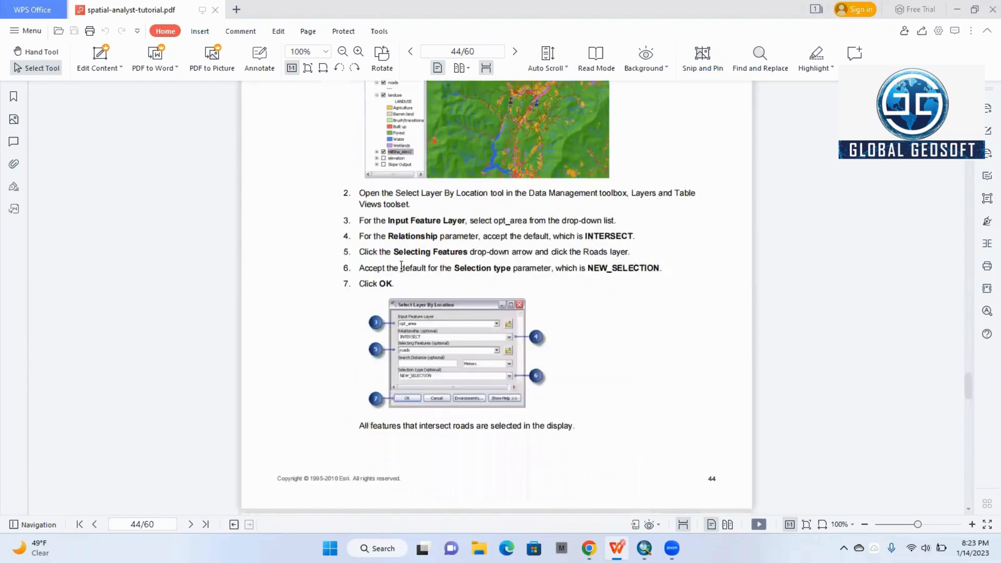
click(644, 548)
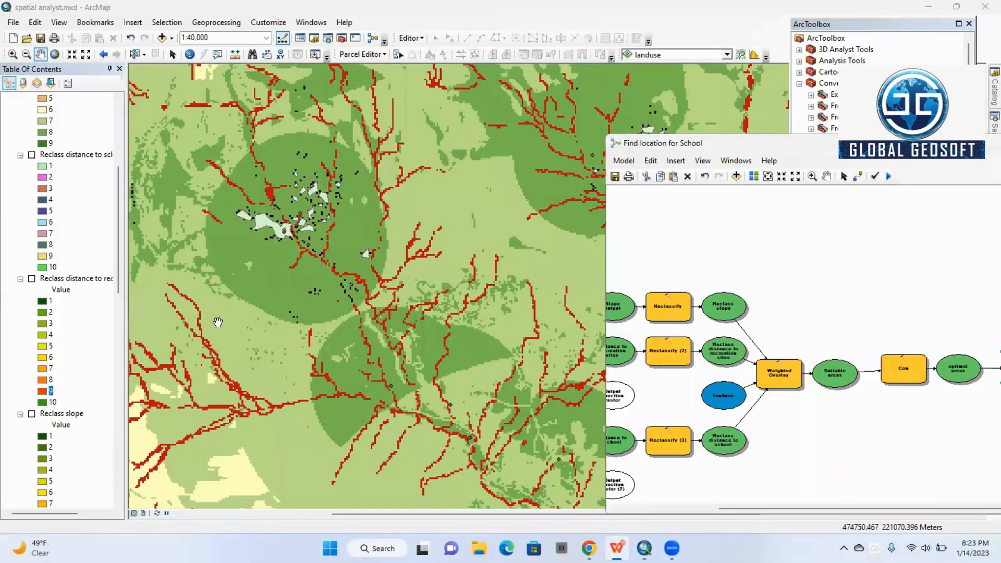
click(73, 155)
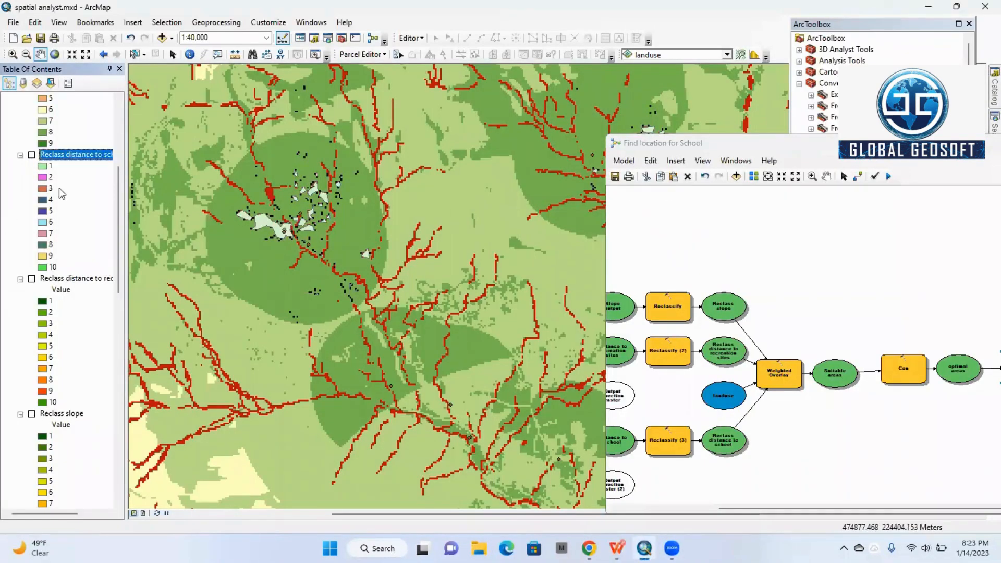
scroll(58, 188, up, 4)
right_click(86, 289)
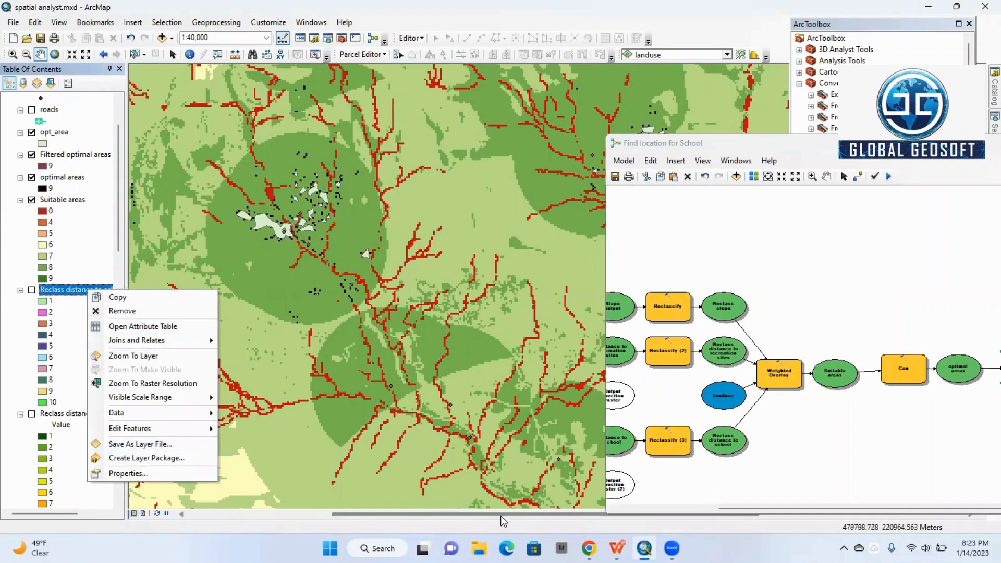
click(617, 548)
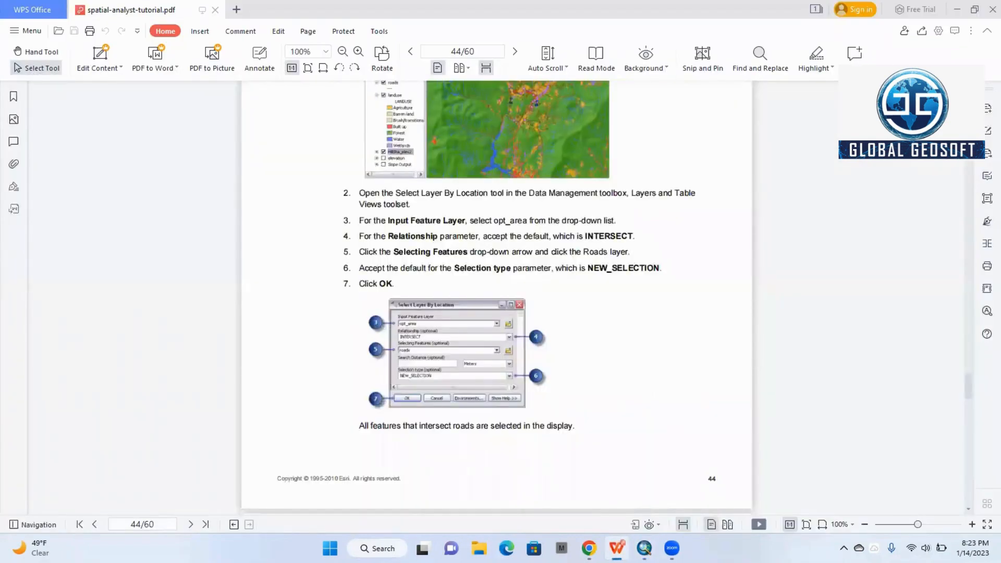
scroll(504, 440, up, 3)
scroll(503, 440, up, 2)
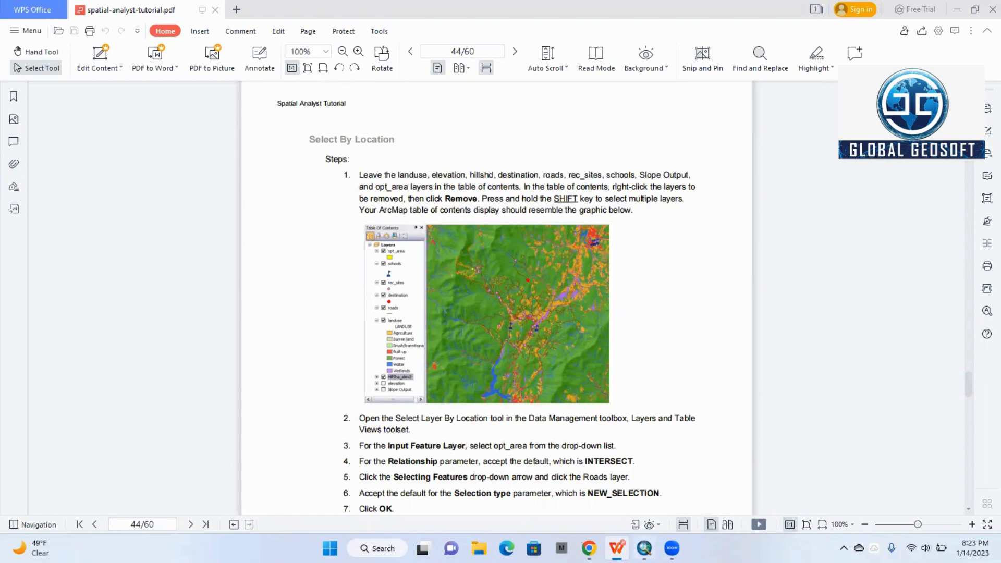
click(644, 549)
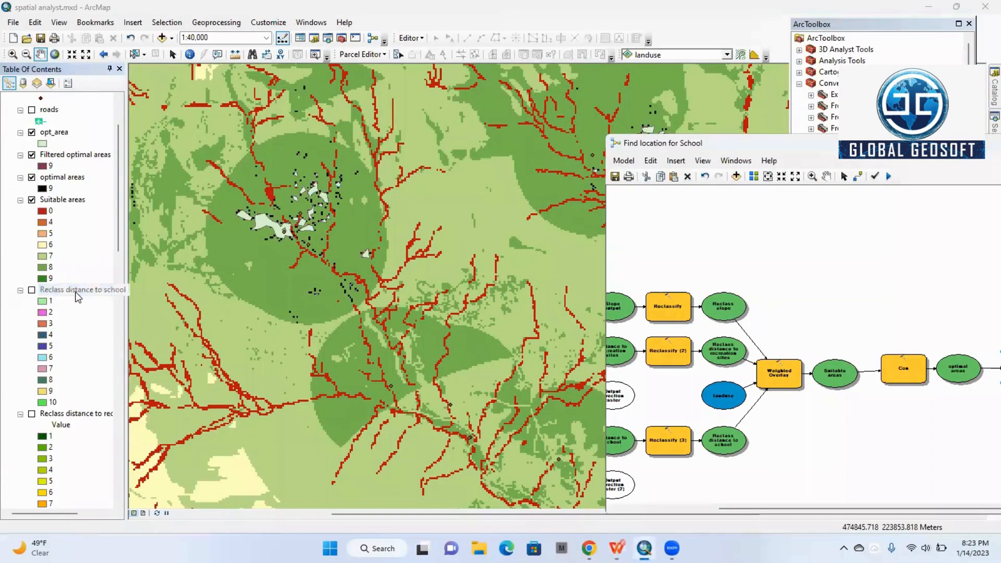
Step: Remove the Reclass distance to school, Reclass distance to recreation sites and Reclass slope layers from the map
right_click(76, 290)
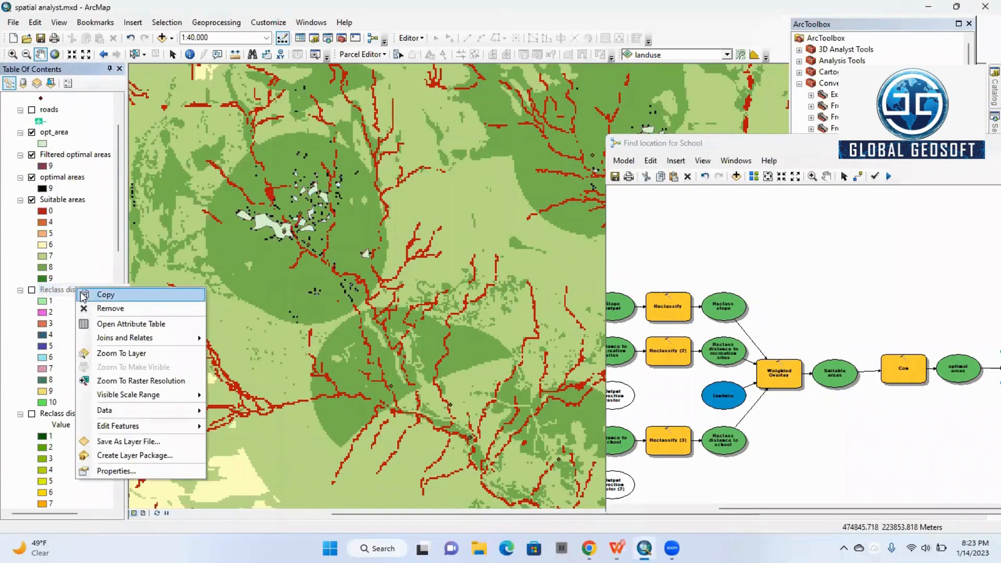
click(107, 308)
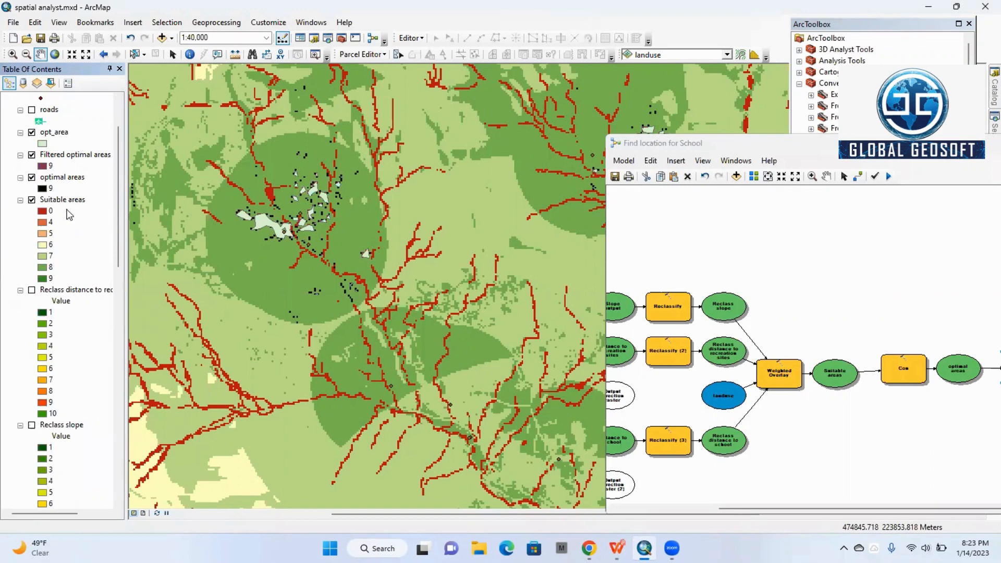
right_click(84, 292)
click(107, 313)
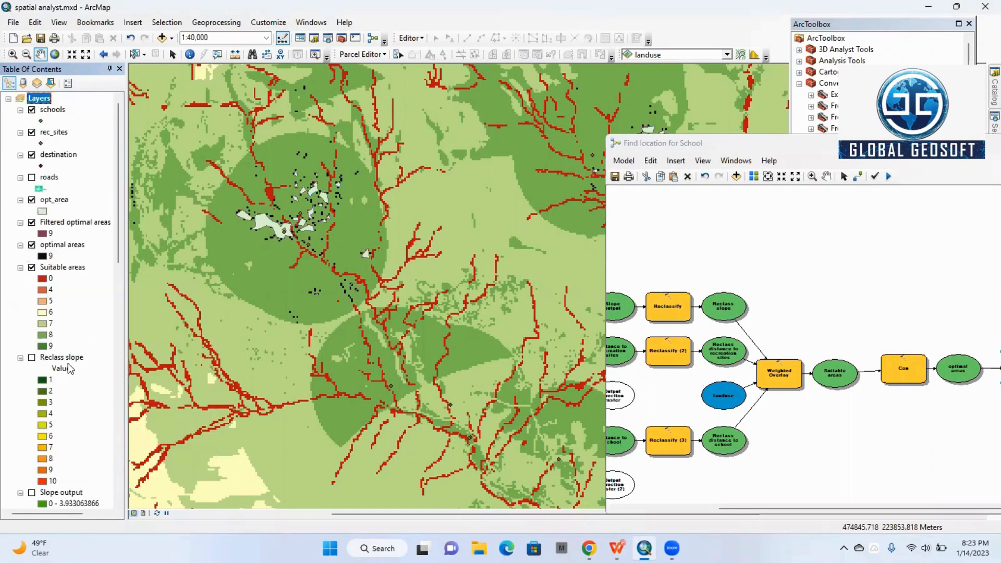
click(65, 290)
right_click(65, 290)
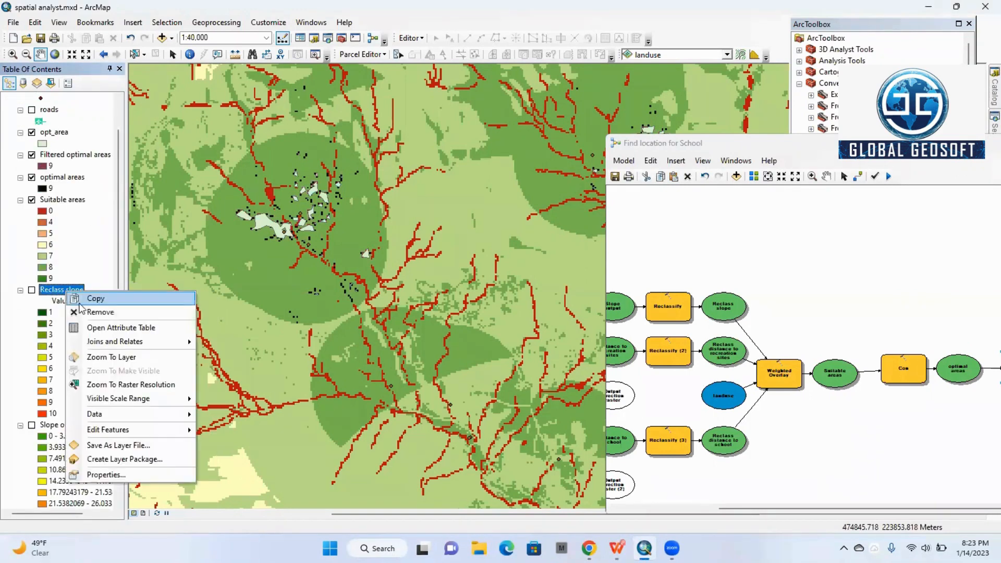
click(84, 311)
Step: Remove the distance to recreation sites and distance to school layers, and collapse the Slope output layer's legend
scroll(86, 430, down, 10)
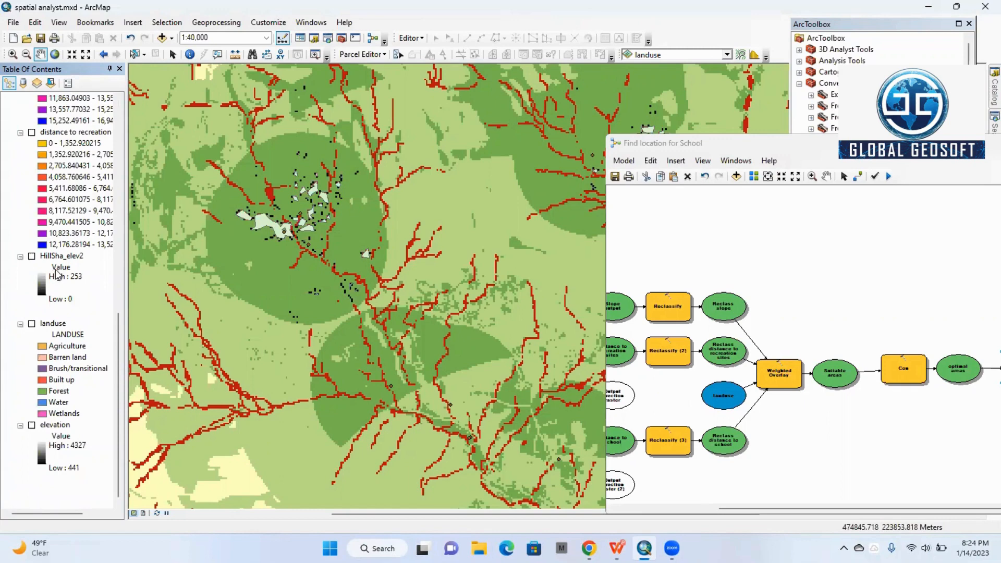
scroll(73, 235, up, 2)
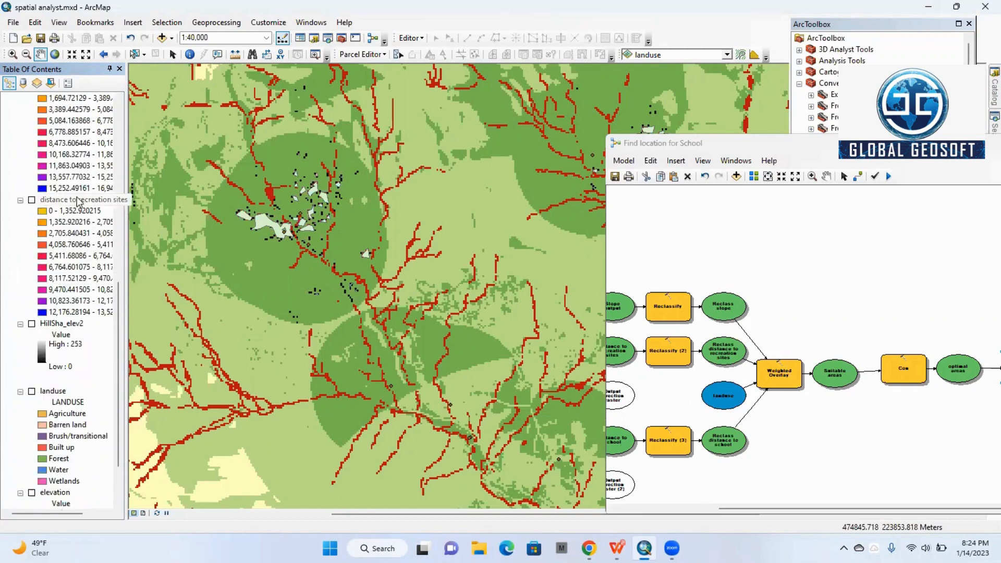
right_click(78, 202)
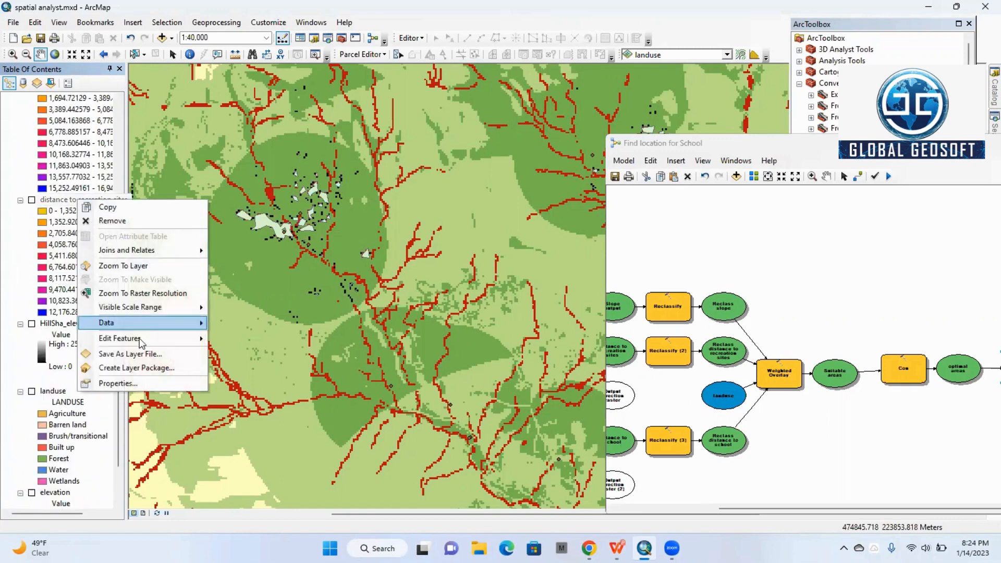
click(120, 221)
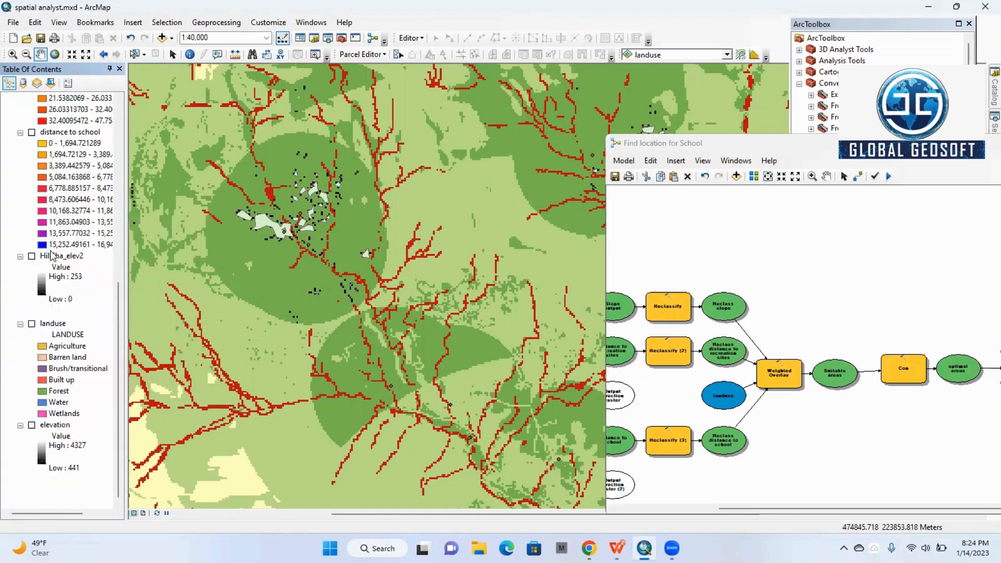
scroll(61, 250, up, 3)
right_click(65, 233)
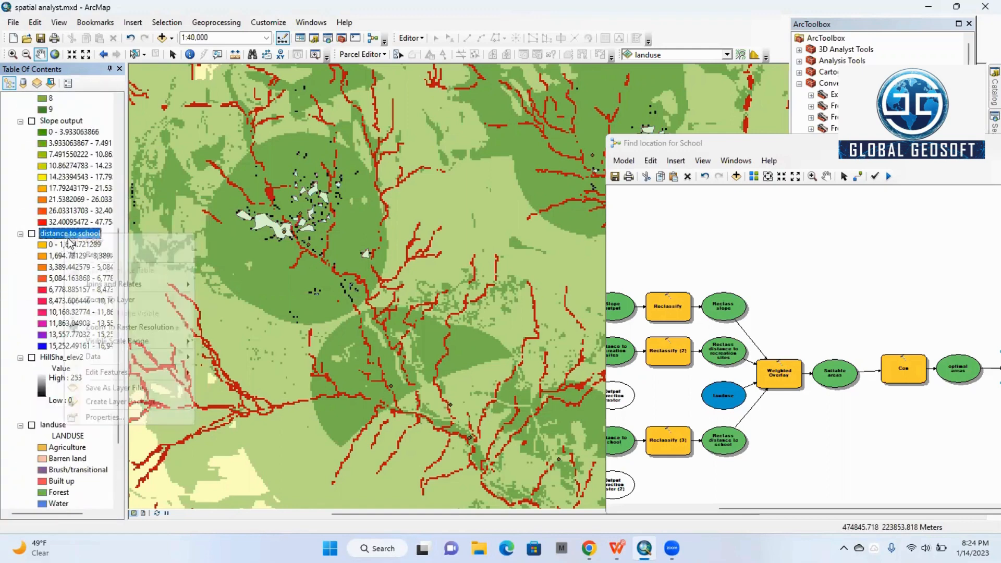
click(86, 256)
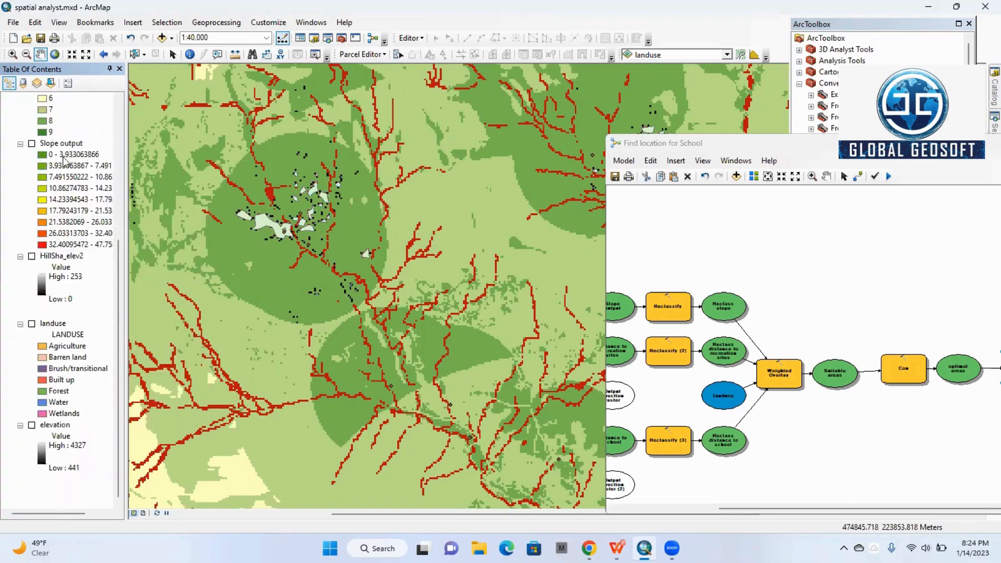
click(21, 144)
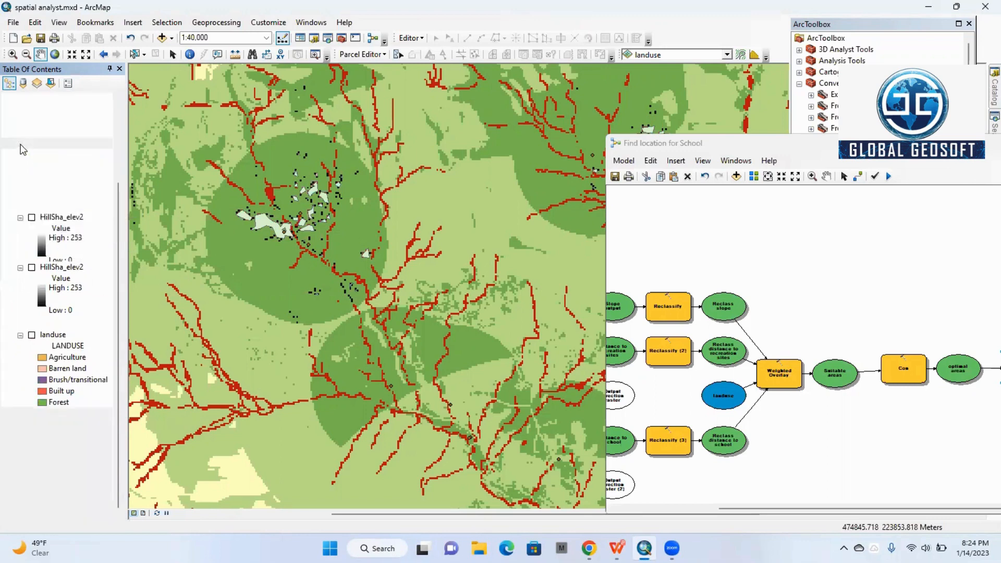
Step: Collapse the landuse and HillSha_elev2 legends in the table of contents and turn on the roads layer
click(20, 335)
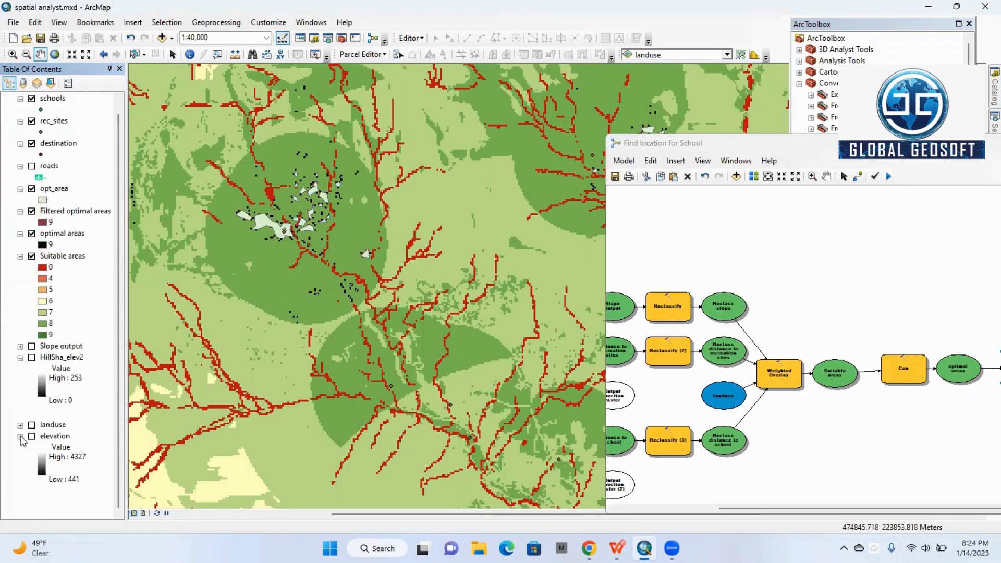
click(21, 358)
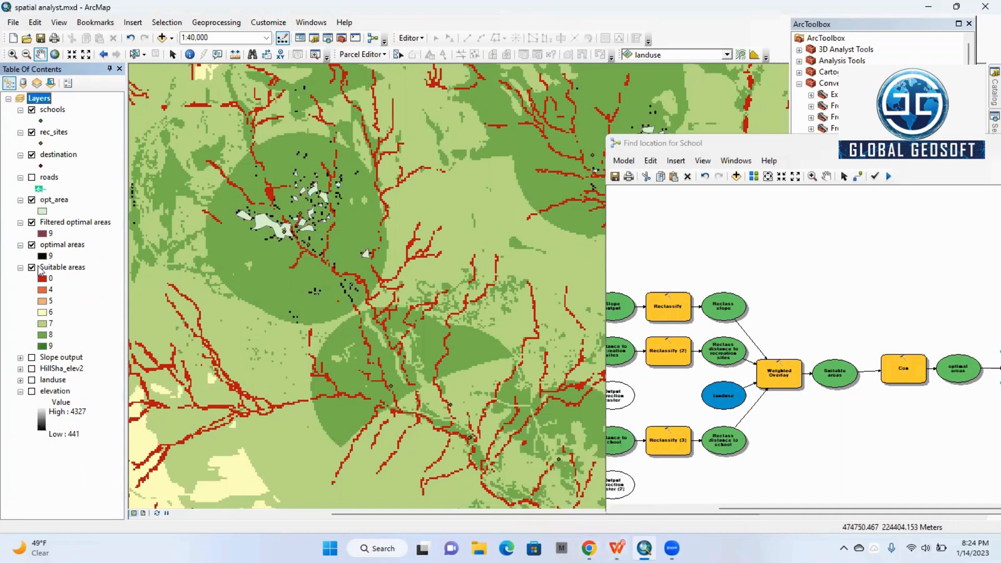
click(32, 179)
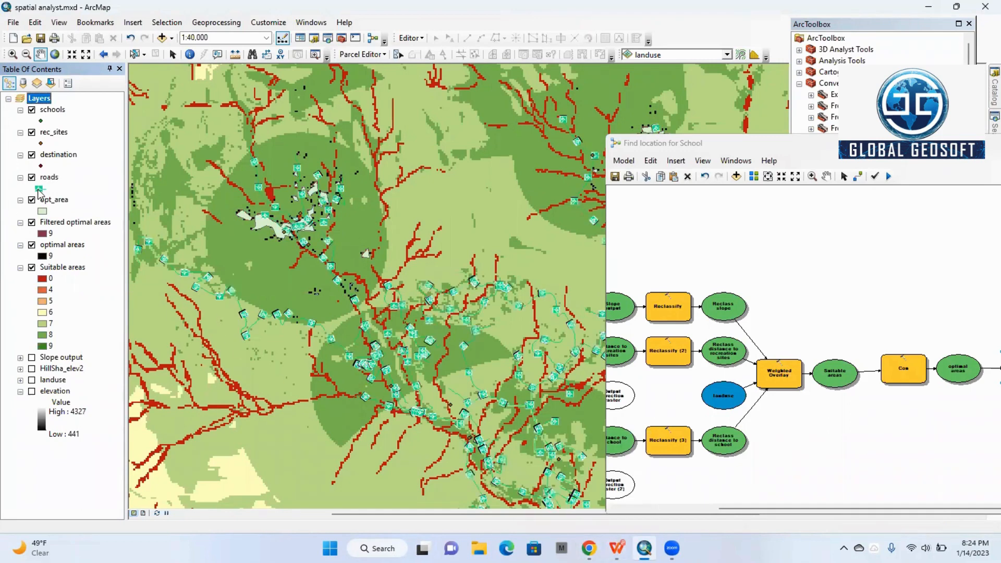
Step: Change the roads layer's symbol to the Major Road style in black with a width of 4
click(38, 189)
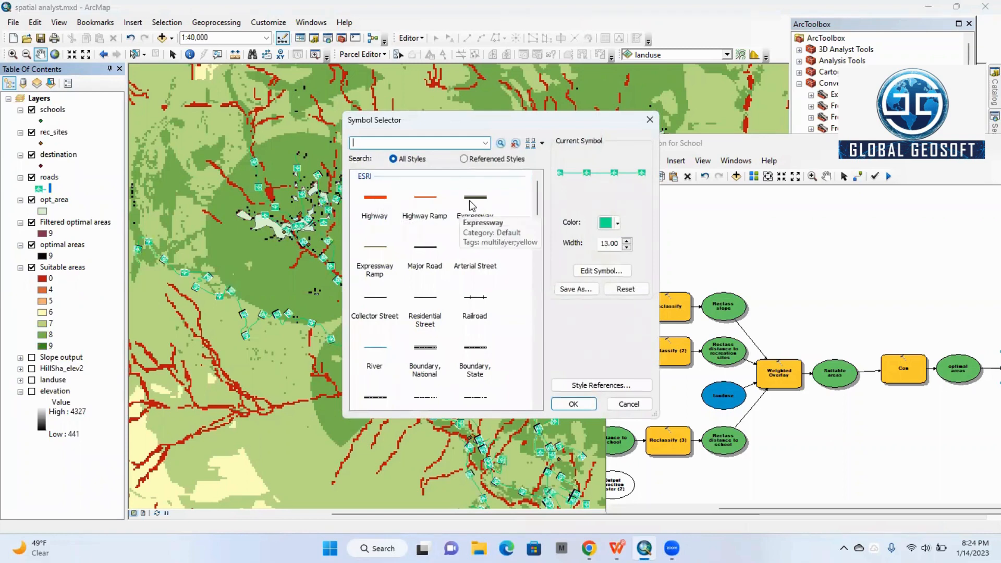
click(424, 248)
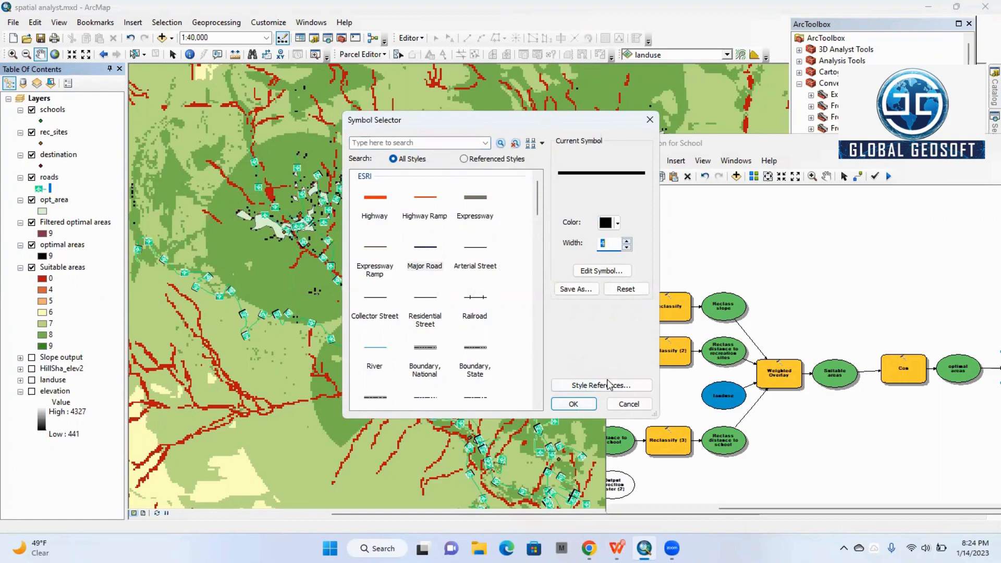
click(572, 403)
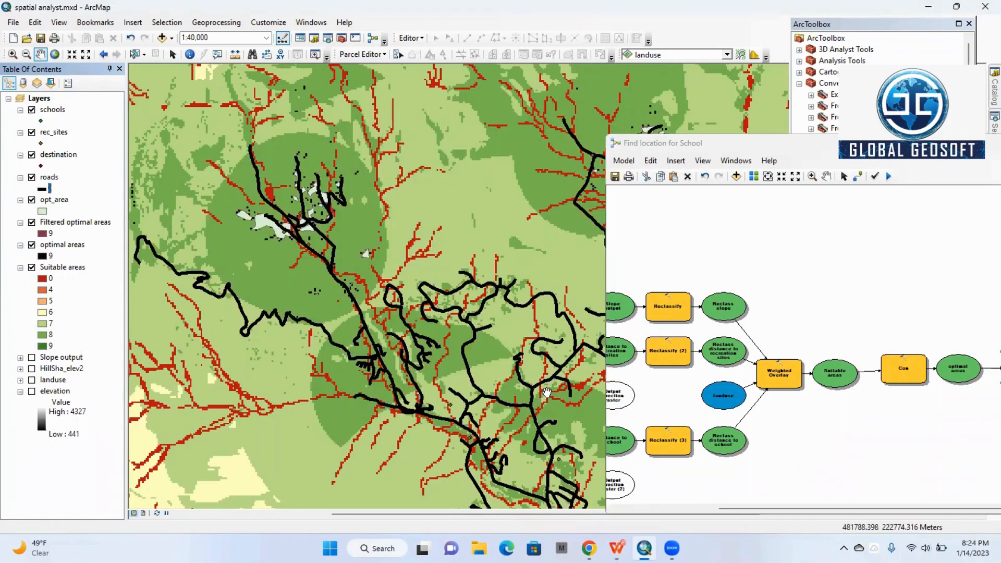
scroll(547, 390, up, 2)
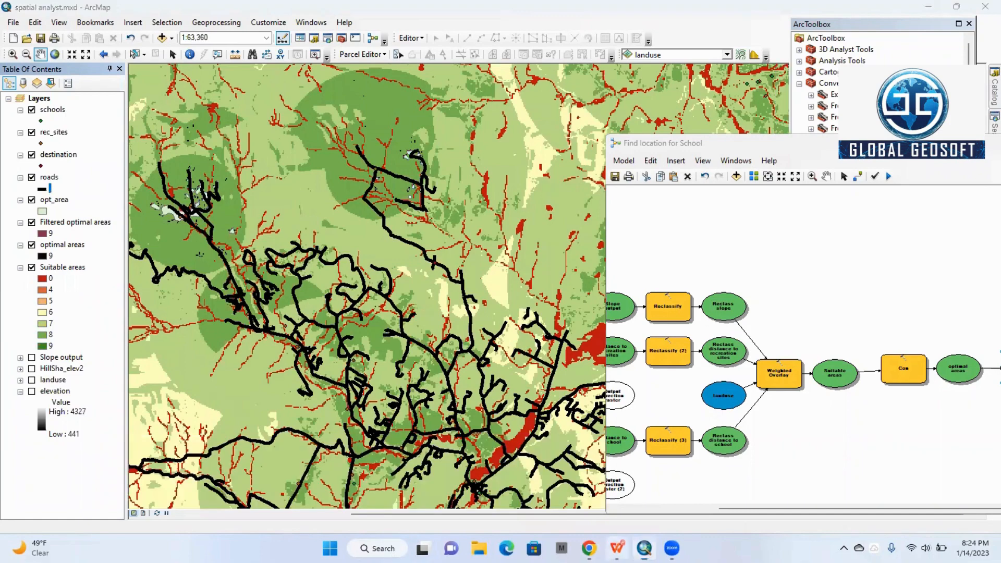
Step: Read the Select By Location steps in the tutorial PDF in WPS Office, then return to ArcMap
click(617, 548)
scroll(453, 327, down, 3)
scroll(453, 327, up, 4)
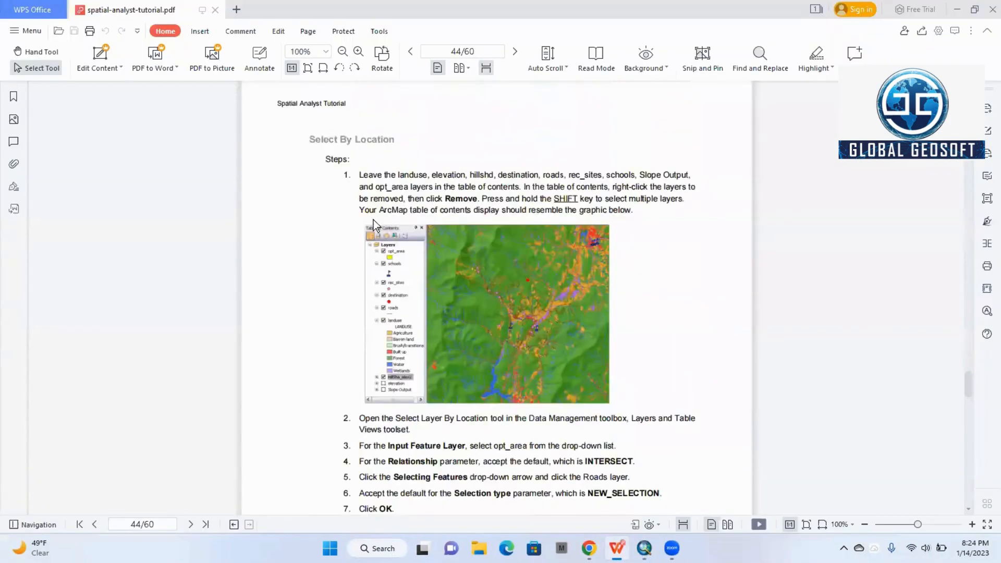
scroll(367, 193, down, 3)
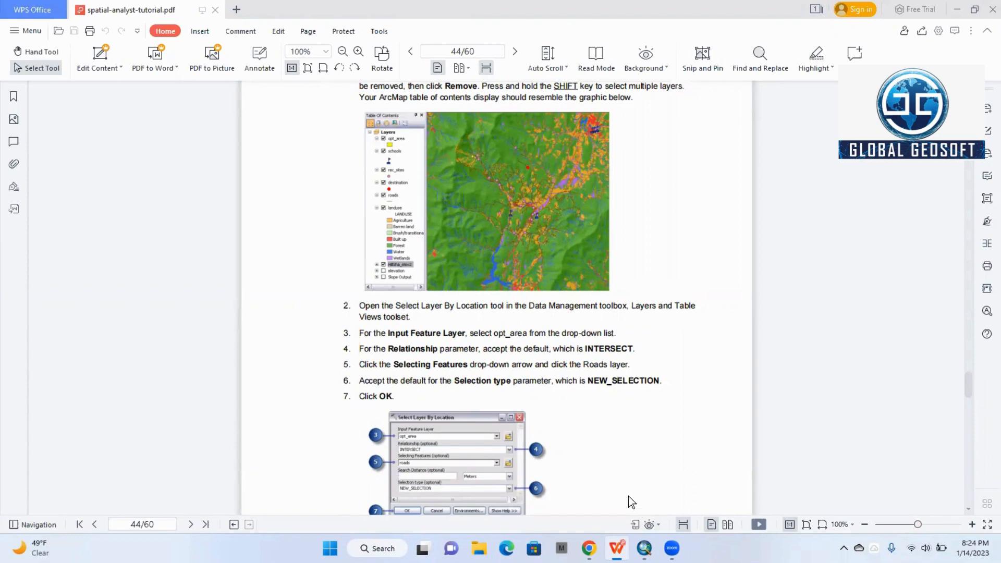
click(640, 543)
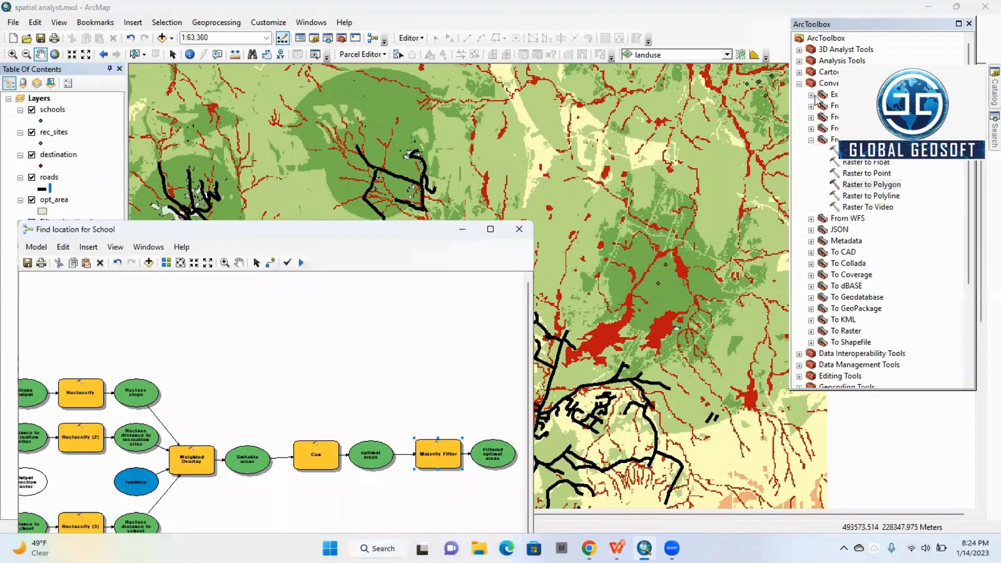
Step: Open the Select Layer By Location tool from the Layers and Table Views toolset of Data Management Tools, checking its location against the tutorial PDF
click(800, 84)
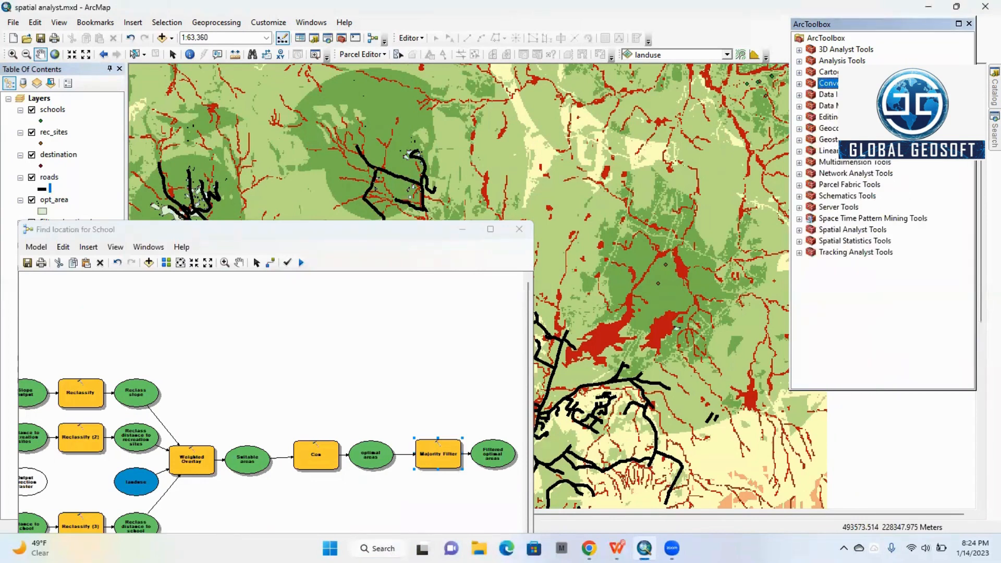
click(800, 107)
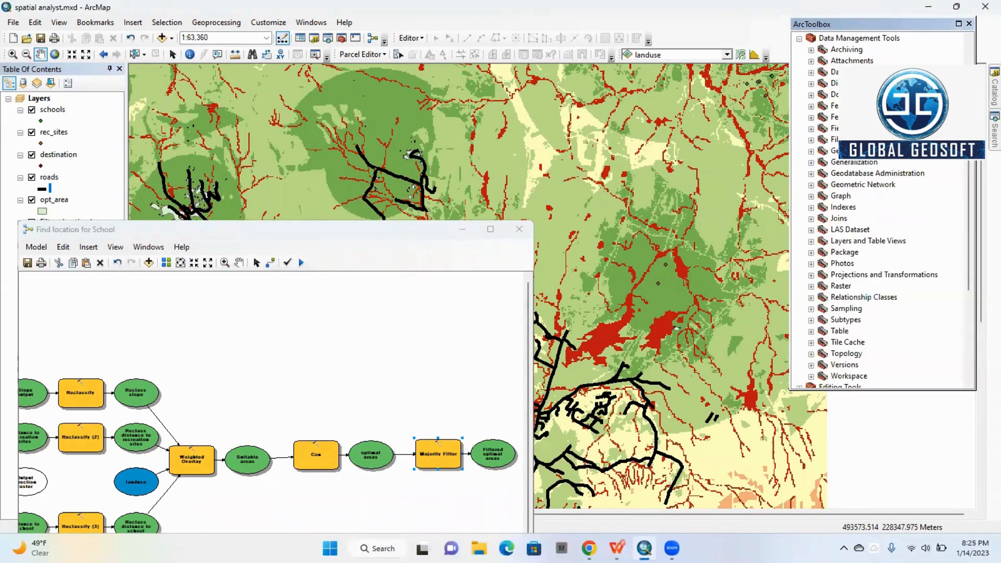
scroll(838, 138, down, 2)
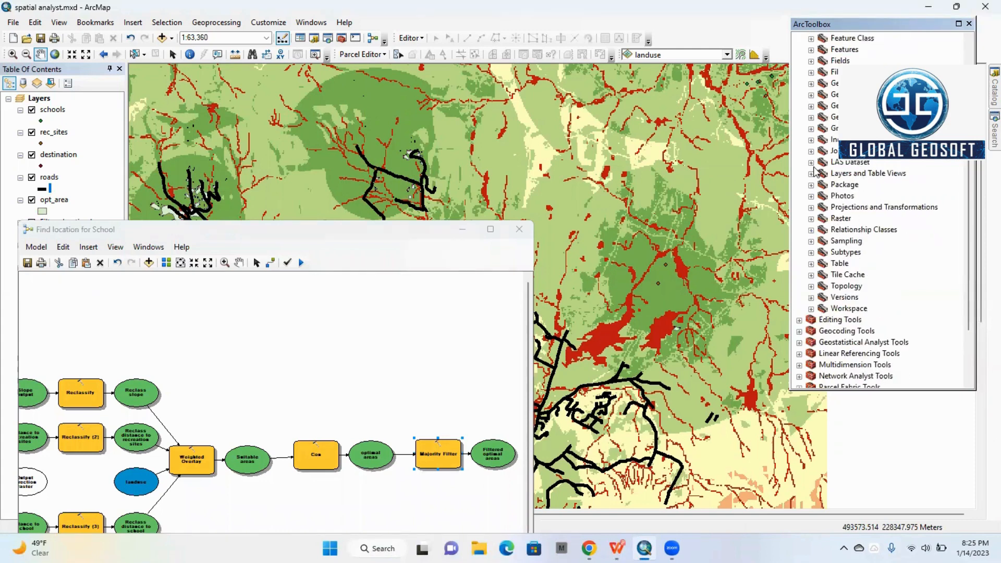
click(617, 549)
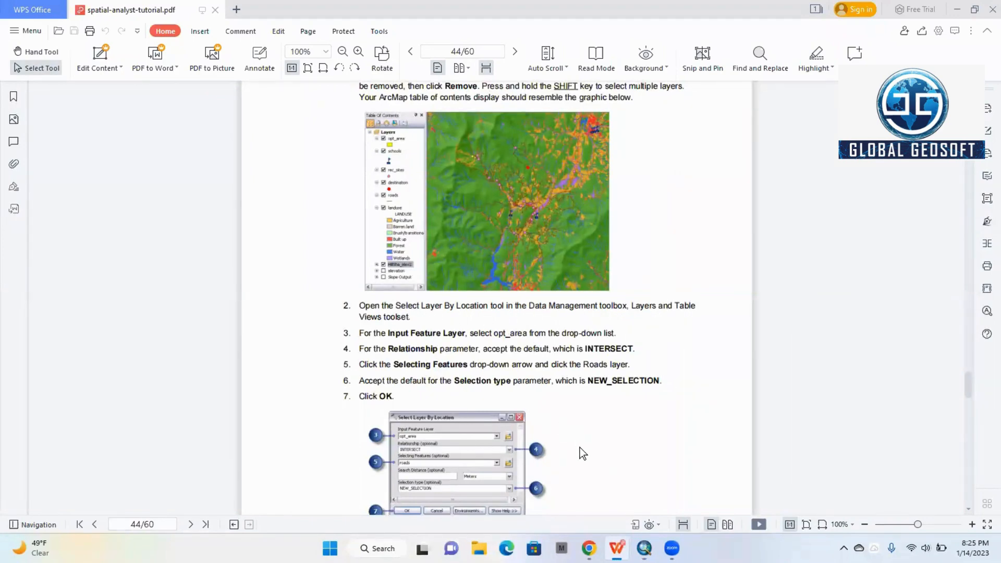
mouse_move(628, 532)
click(644, 548)
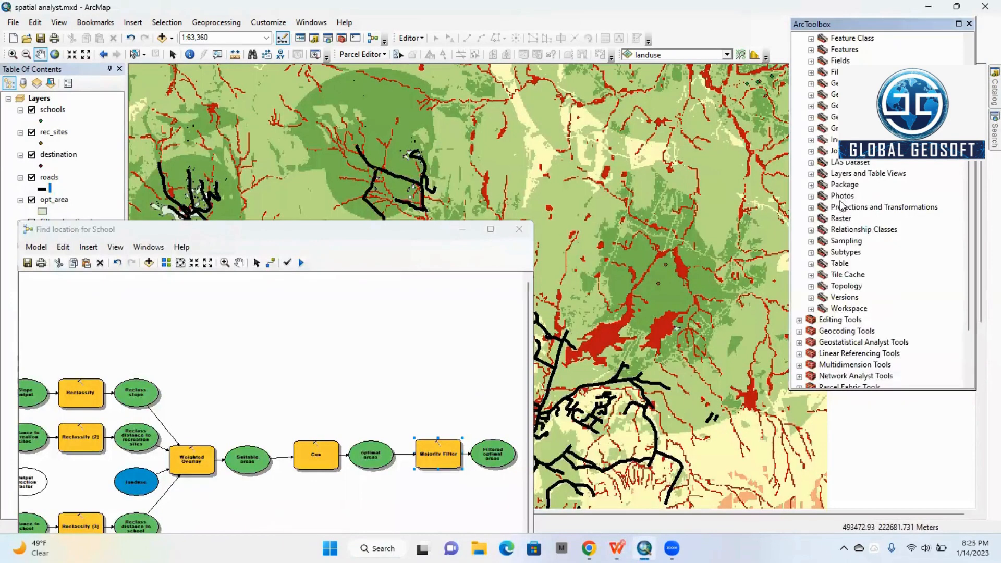
click(812, 174)
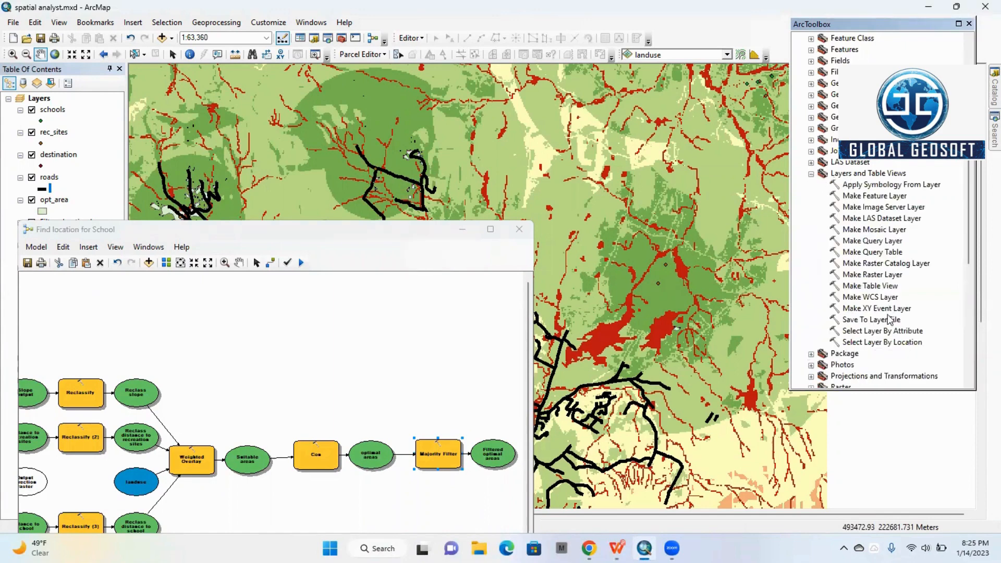
double_click(898, 343)
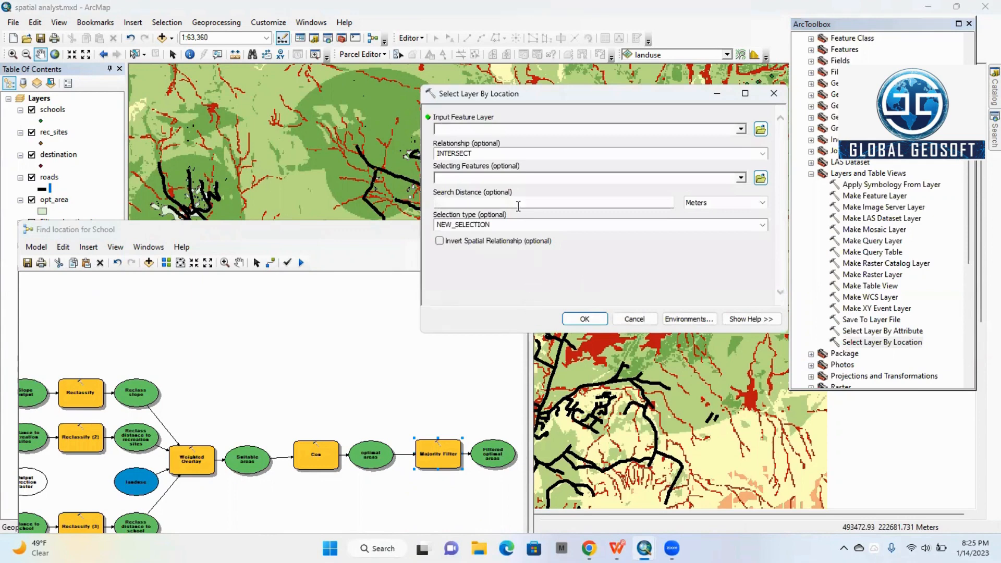
Step: Check the tutorial PDF and set opt_area as the input feature layer for Select Layer By Location
click(617, 548)
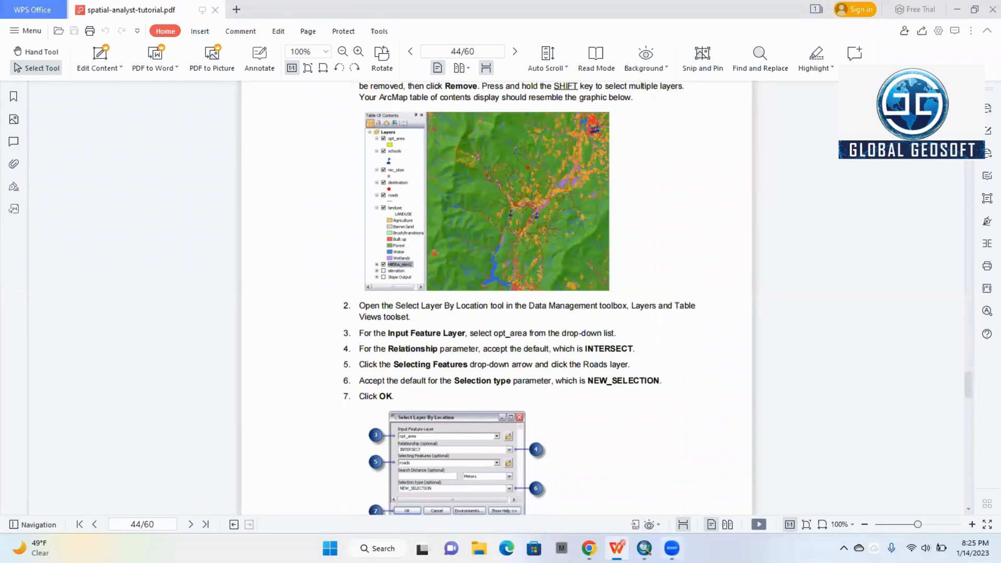
click(645, 548)
click(691, 464)
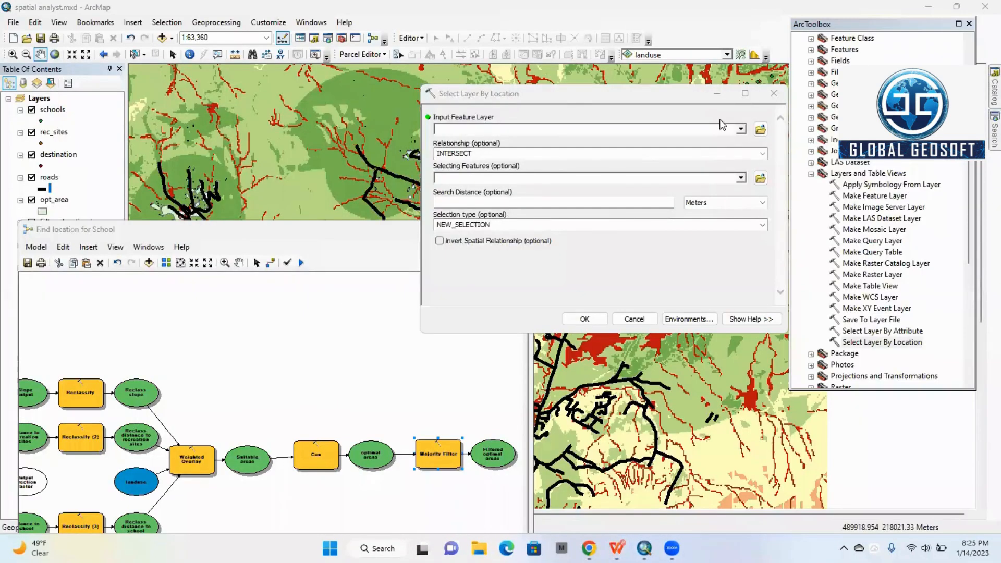
click(740, 128)
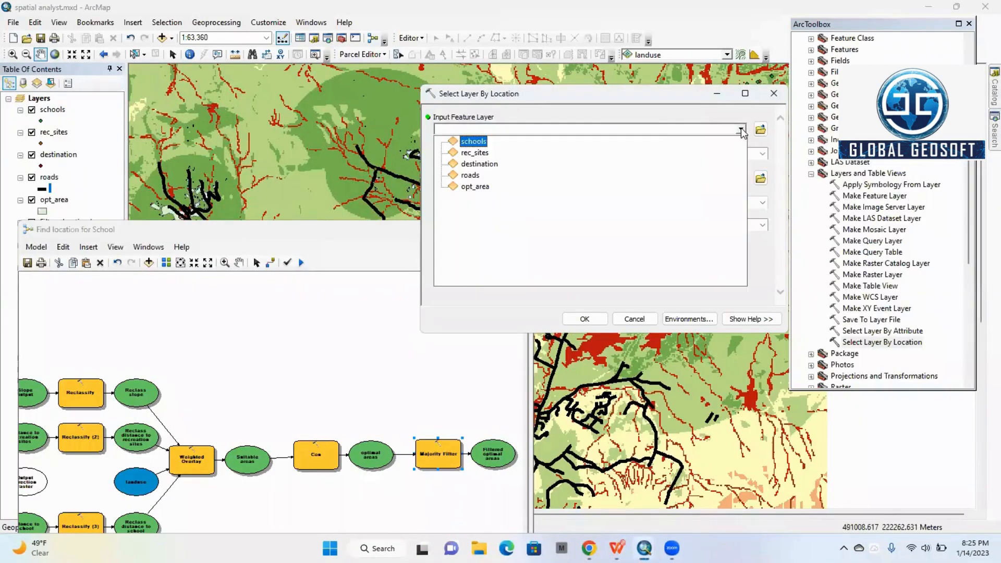
click(474, 186)
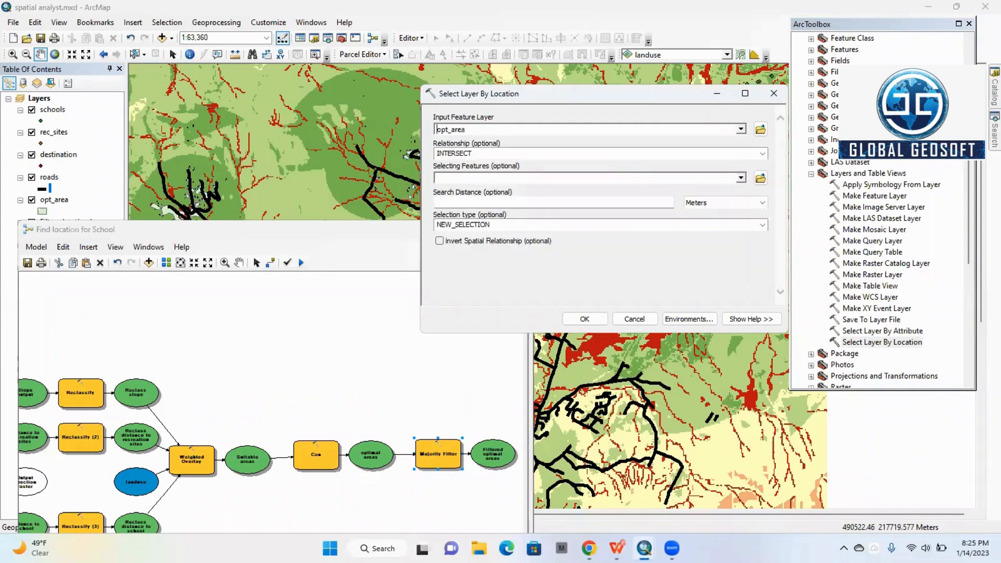
Step: Check the tutorial's remaining parameters and set roads as the selecting features, keeping the INTERSECT relationship
click(617, 548)
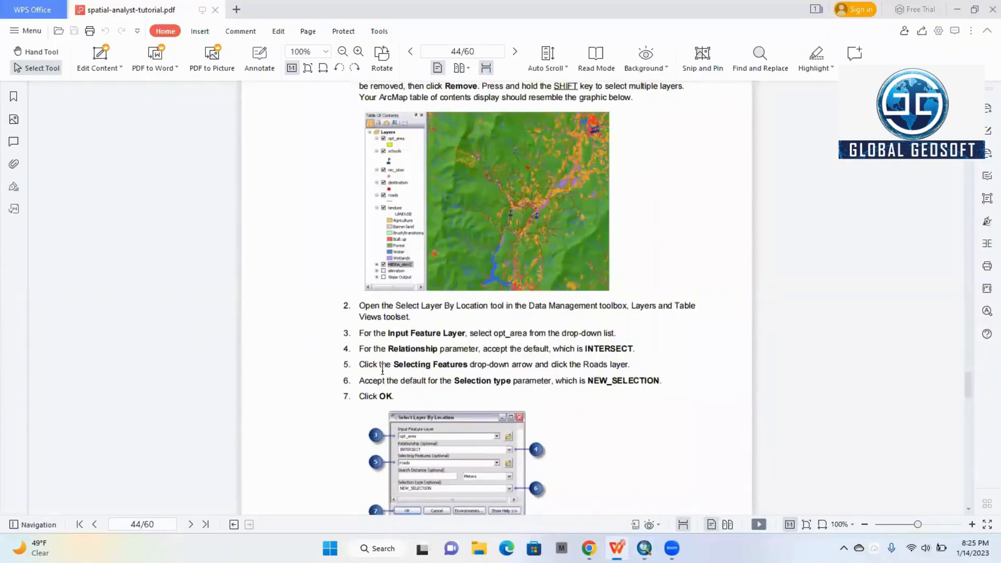
scroll(382, 369, down, 1)
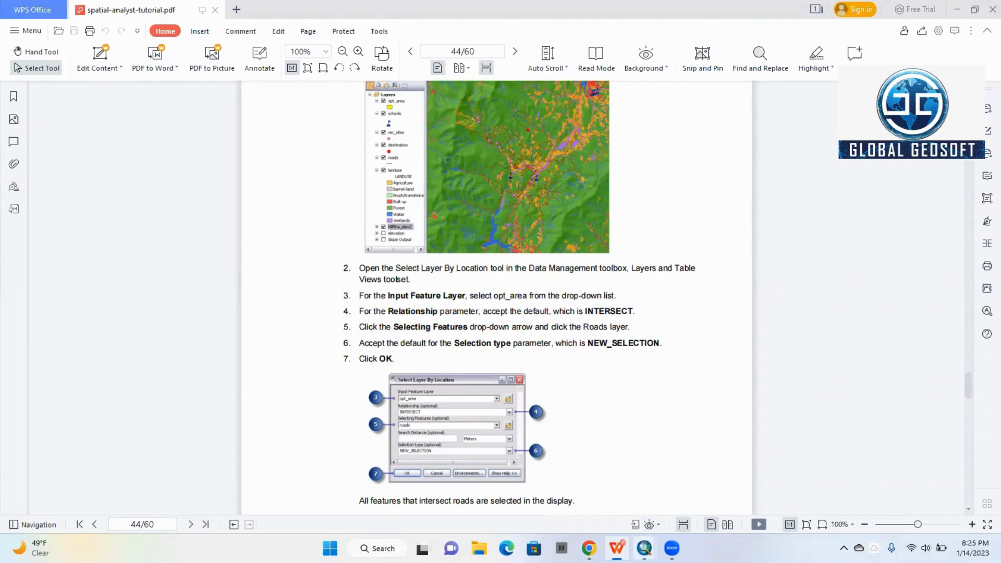
mouse_move(645, 549)
click(680, 472)
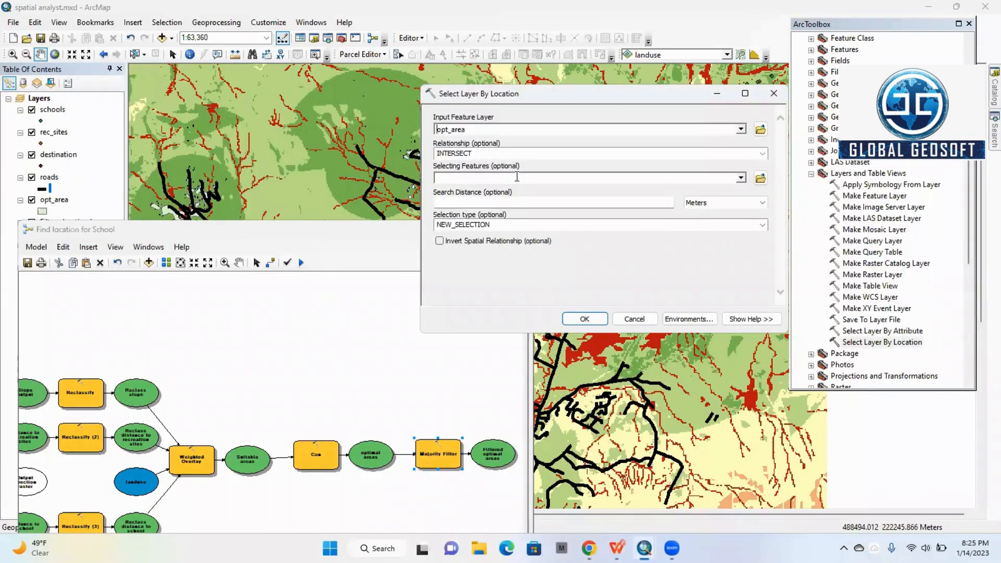
click(740, 179)
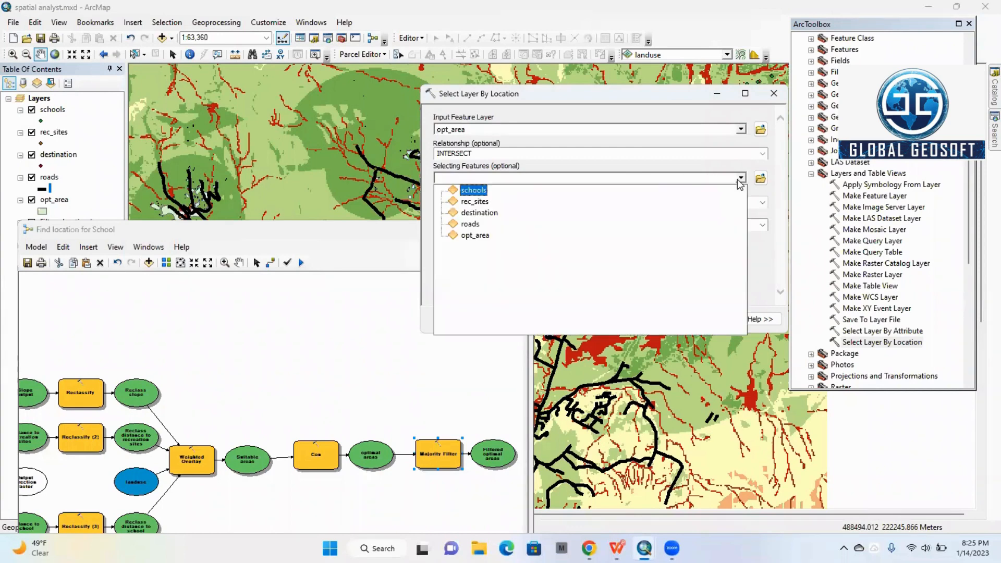
click(470, 224)
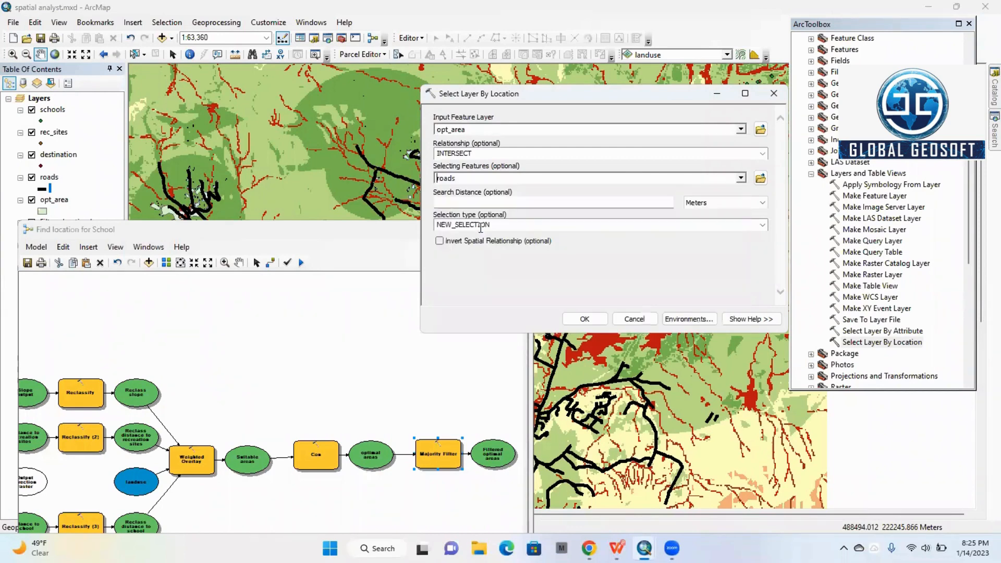
Step: Confirm the NEW_SELECTION setting in the tutorial, run Select Layer By Location, and minimize the Find location for School model window
mouse_move(617, 548)
click(618, 477)
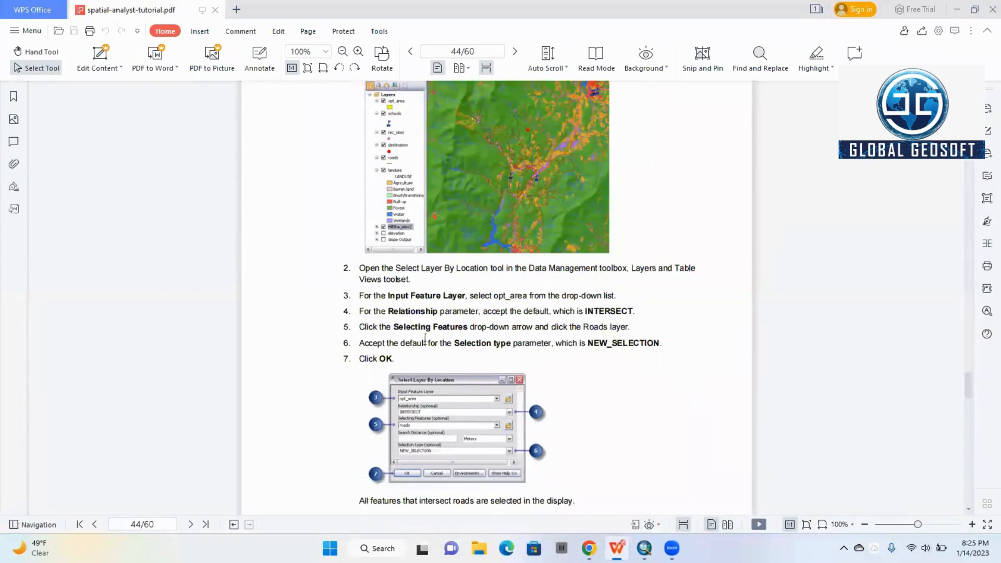
scroll(459, 351, down, 1)
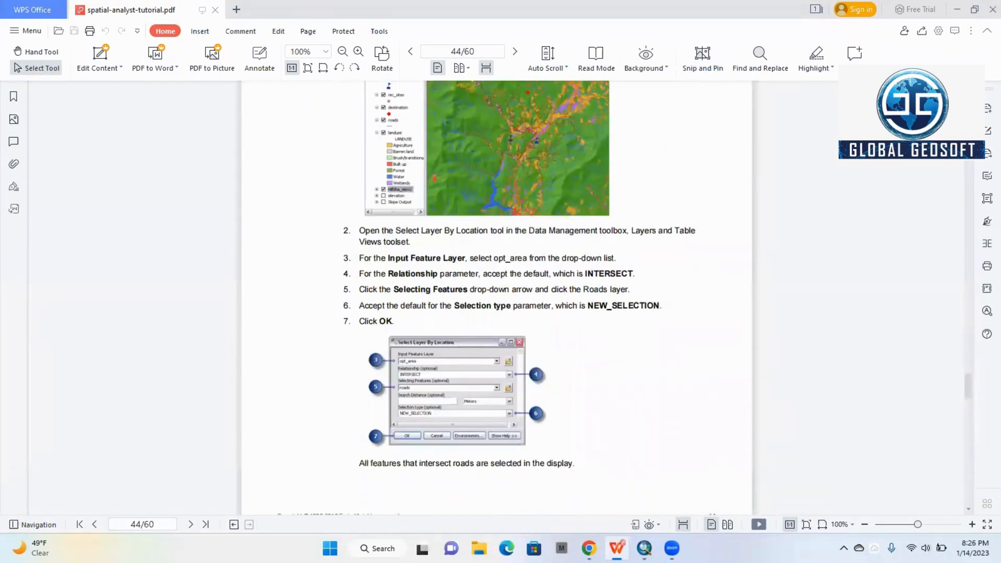
key(alt+Tab)
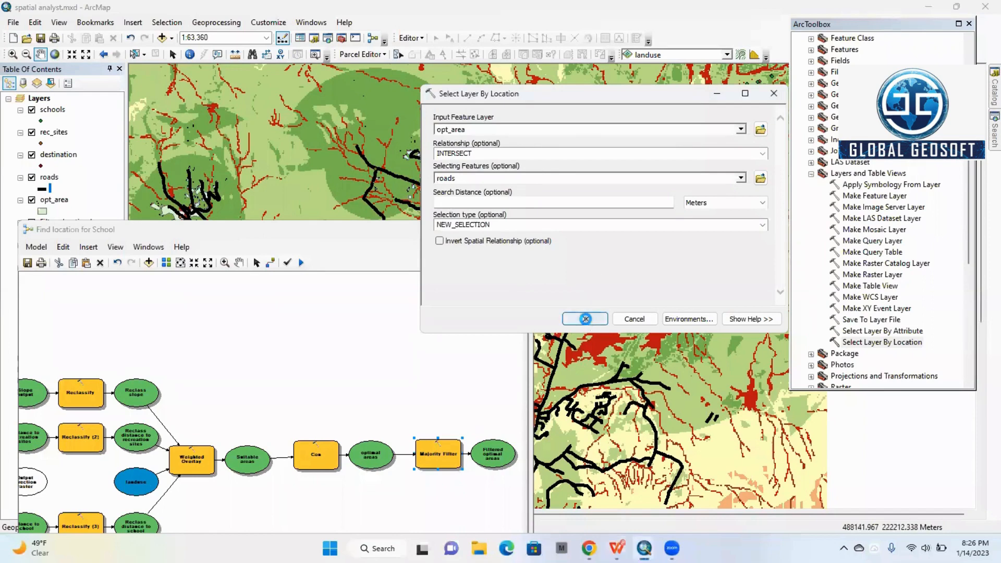
click(585, 318)
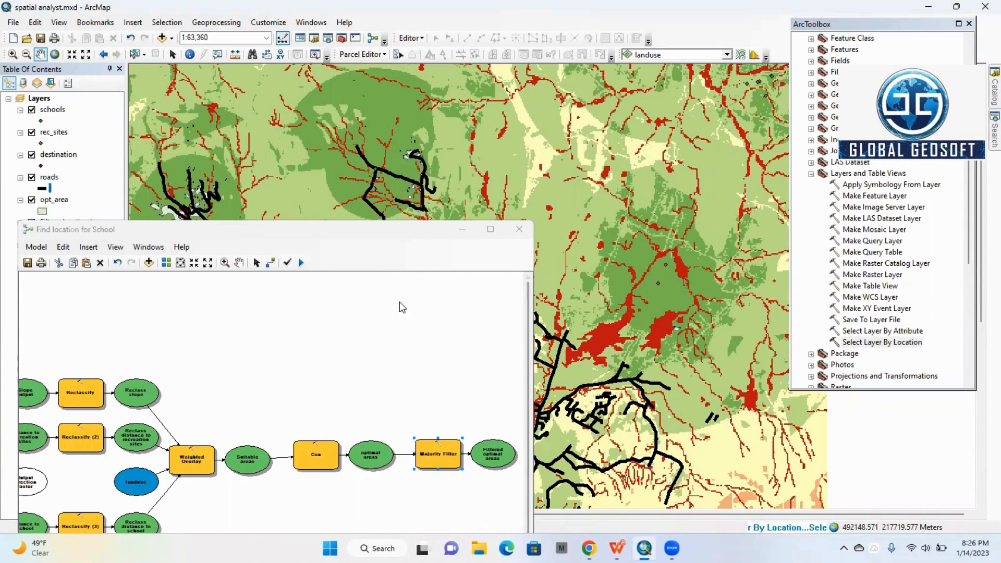
click(462, 229)
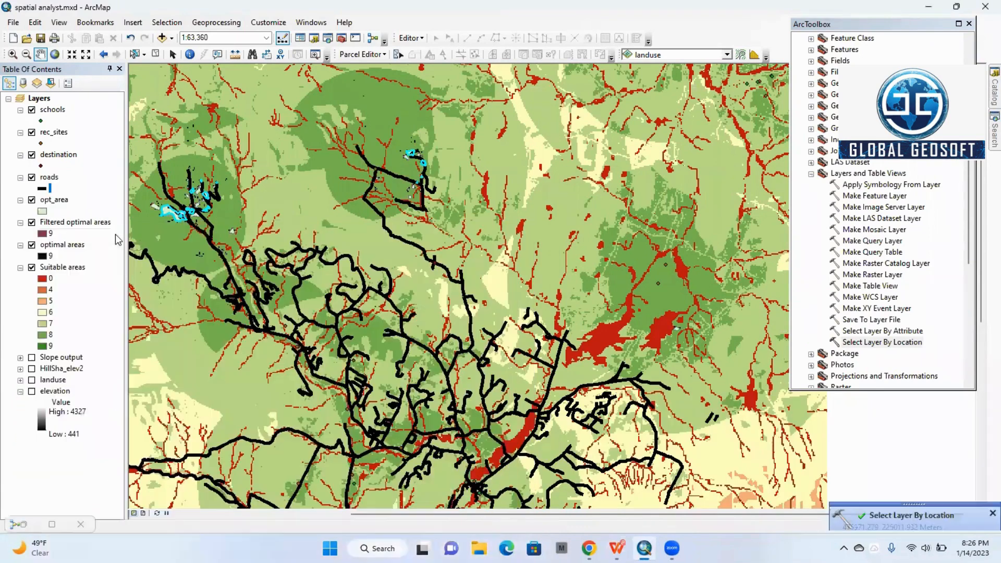
Step: Read the Select Layer By Attribute steps in the tutorial PDF, then return to ArcMap and inspect the selected opt_area polygons
click(617, 548)
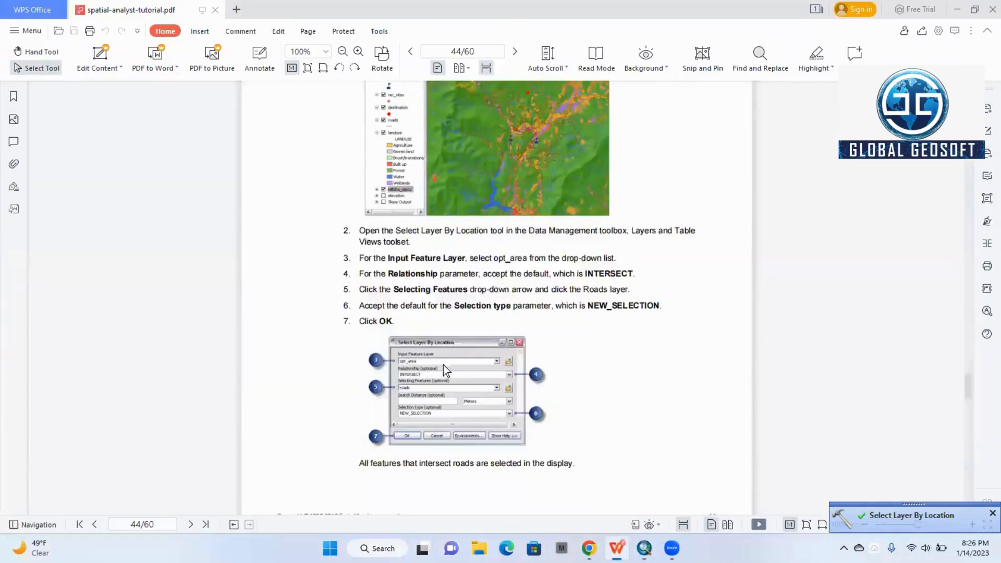
scroll(443, 365, down, 5)
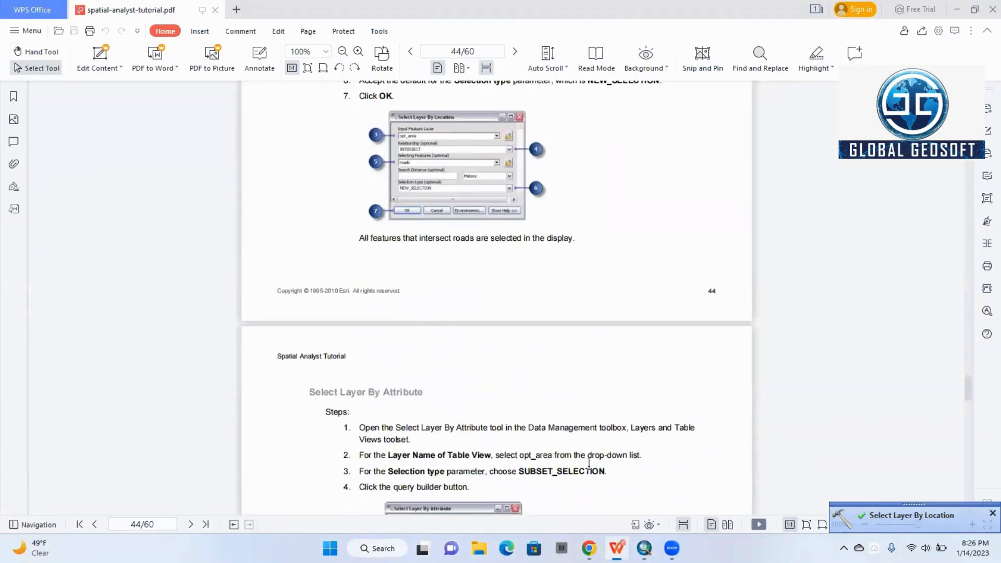
scroll(386, 289, down, 3)
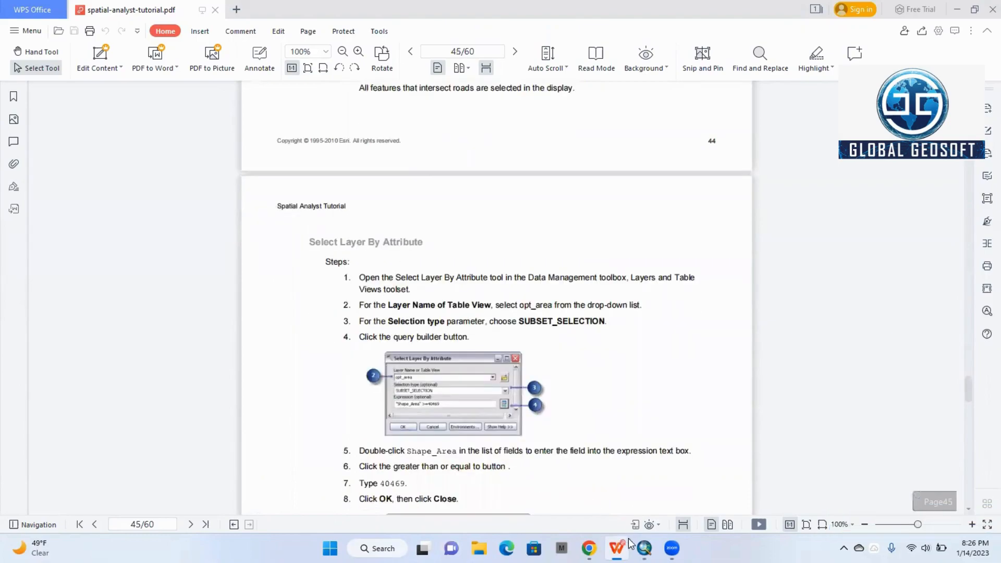
click(644, 548)
scroll(219, 198, down, 2)
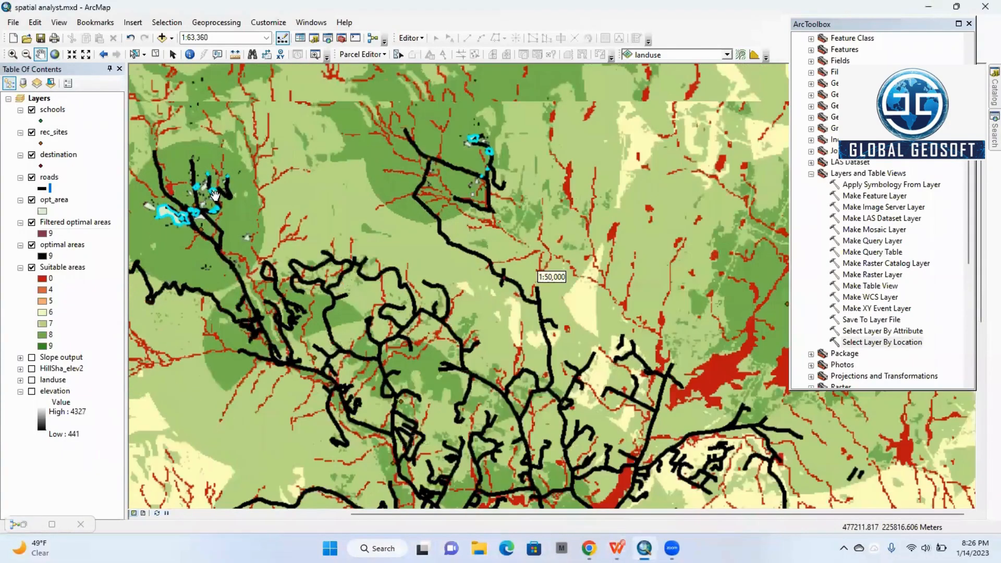
Step: Examine the selected opt_area polygons where they meet the roads in the northwestern cluster of the map
scroll(227, 216, down, 3)
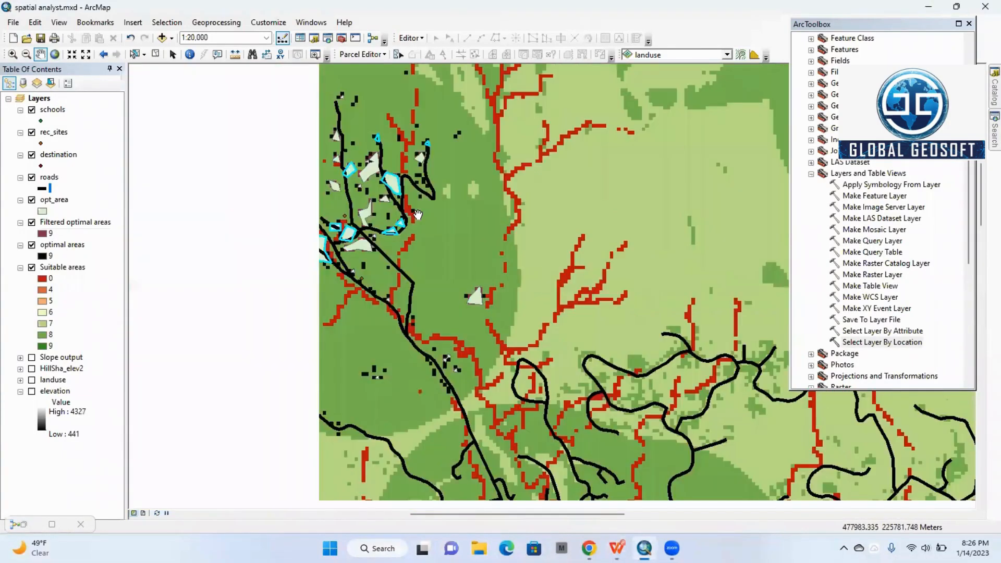
scroll(388, 201, down, 1)
scroll(387, 194, down, 1)
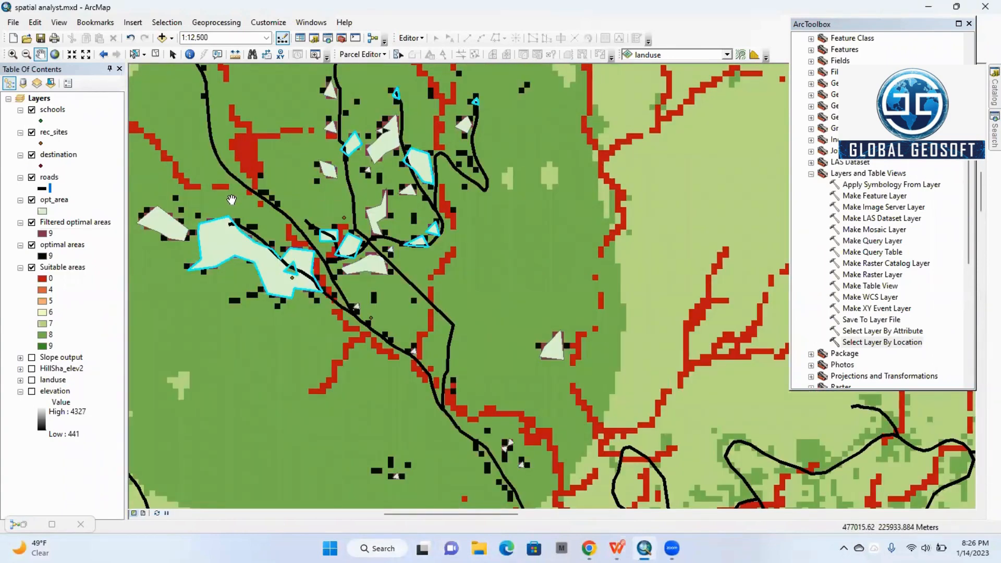
drag(235, 198, 340, 254)
drag(461, 189, 461, 183)
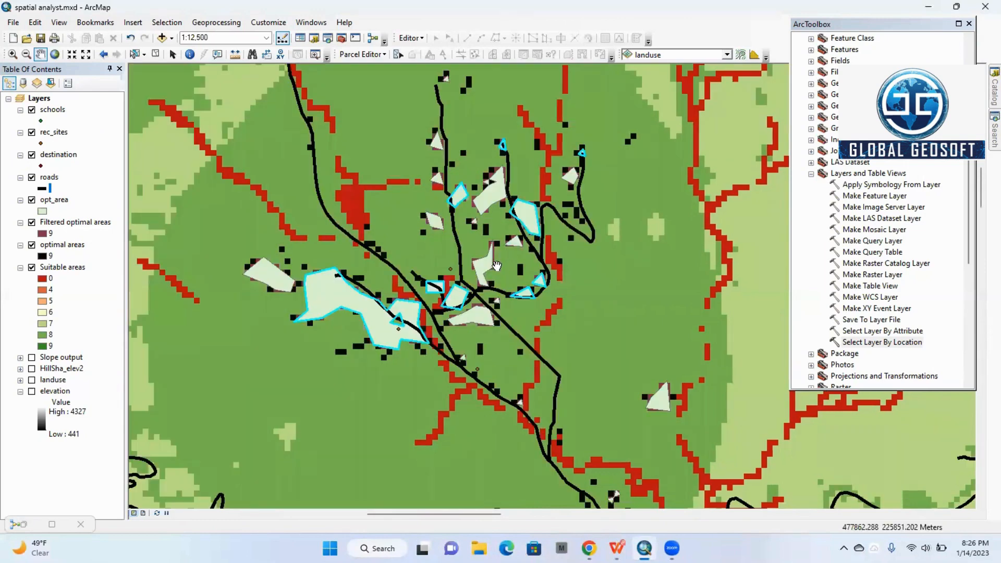
Step: Switch to the tutorial PDF and review the Select Layer By Location and Select Layer By Attribute instructions on pages 44 and 45
key(alt+Tab)
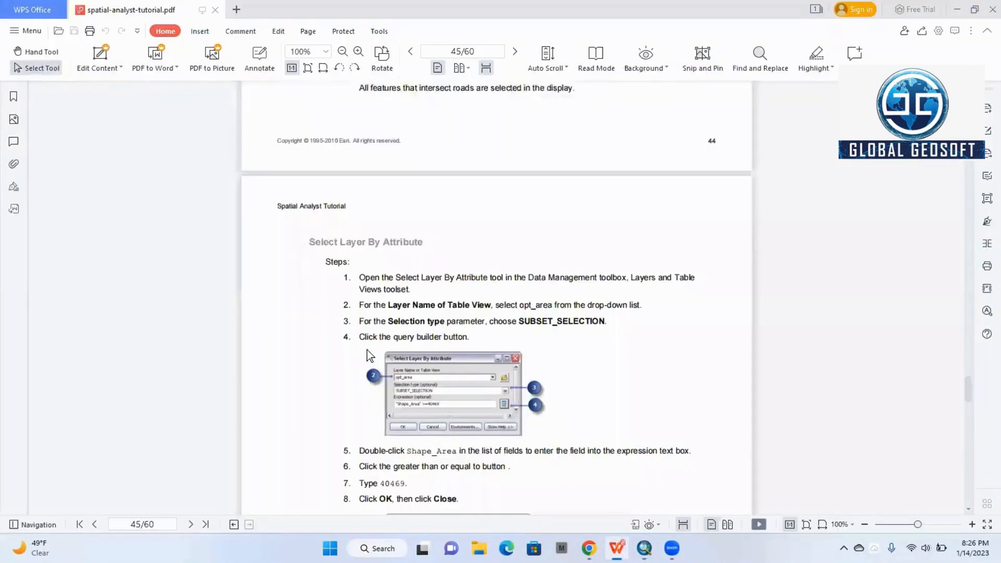
scroll(367, 349, down, 1)
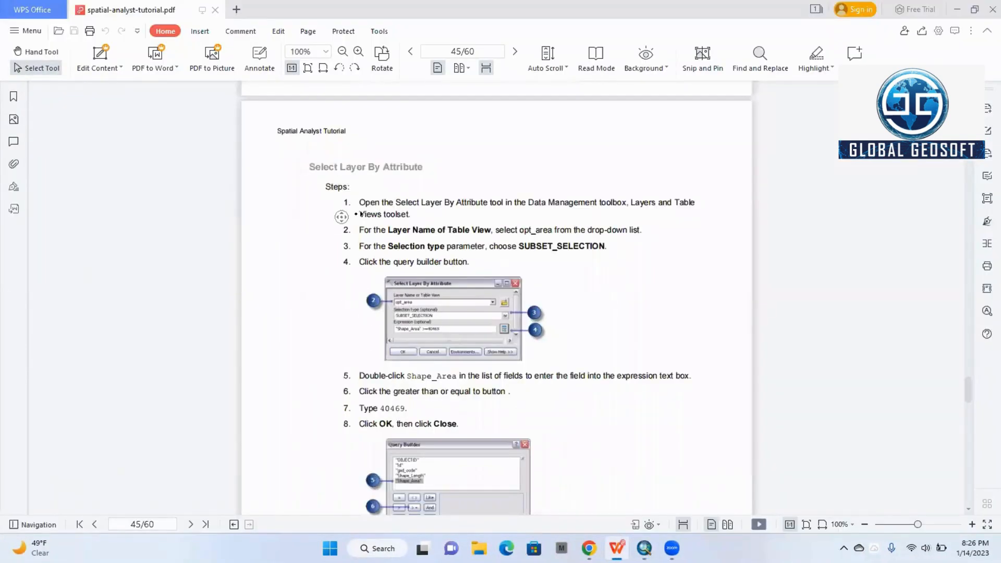
scroll(441, 224, down, 8)
scroll(402, 237, up, 2)
scroll(402, 237, up, 6)
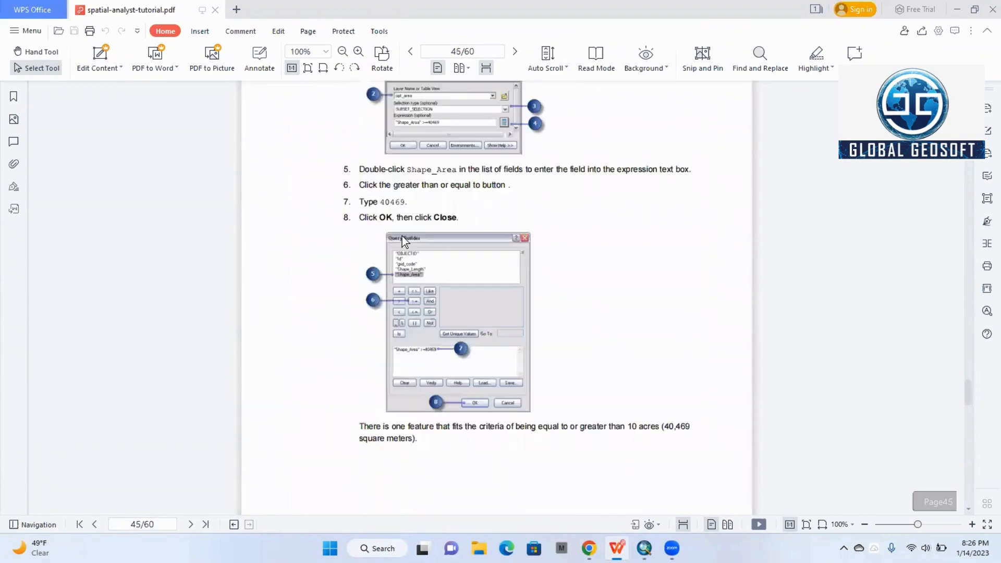
scroll(402, 233, up, 2)
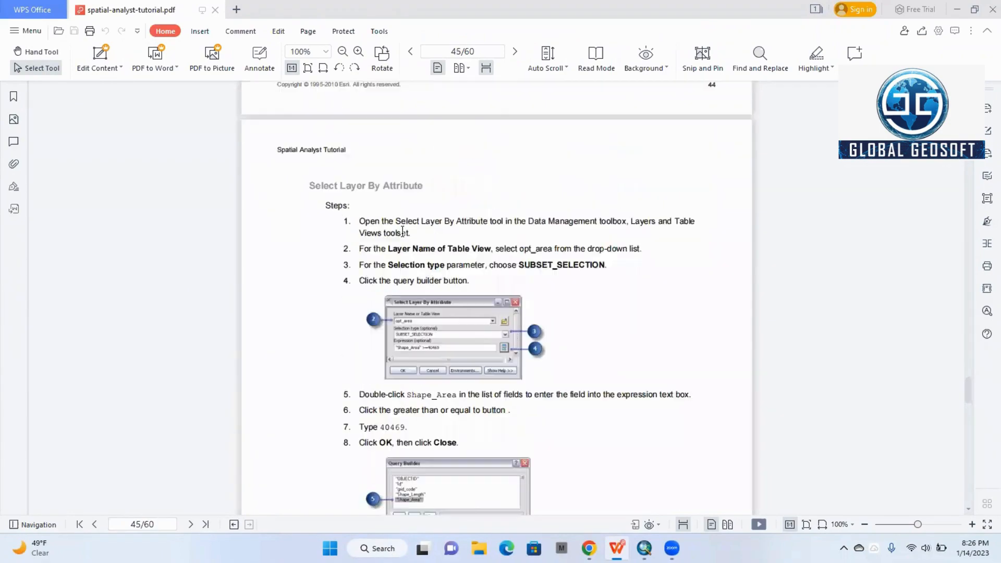
scroll(381, 221, up, 10)
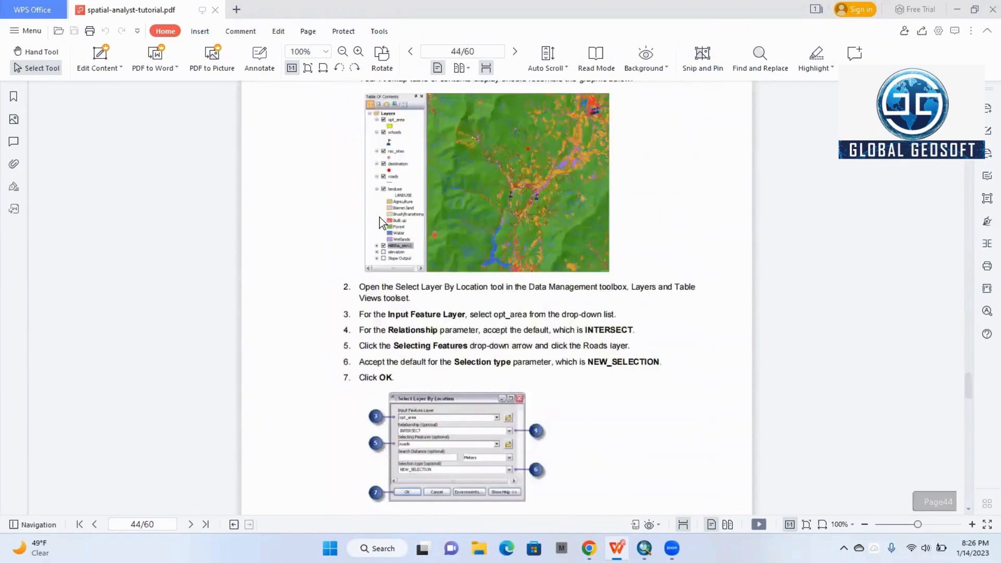
scroll(411, 224, down, 10)
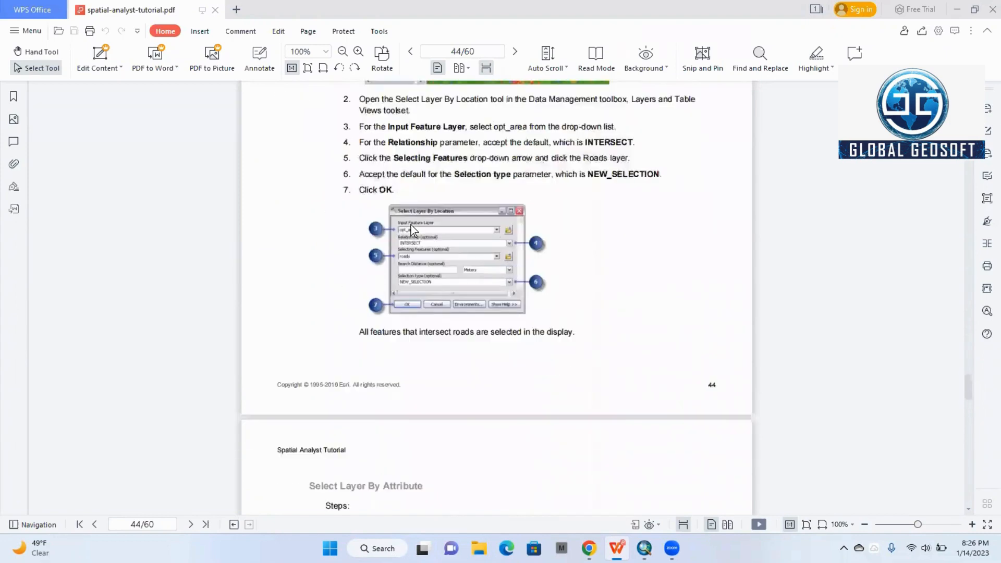
scroll(411, 224, down, 4)
scroll(415, 206, up, 2)
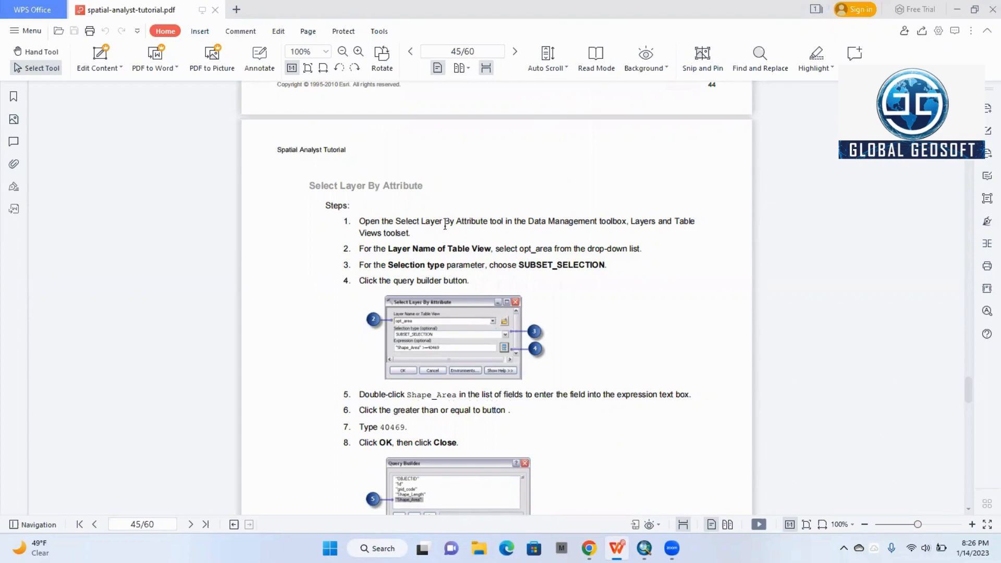
Step: Open Select Layer By Attribute in ArcMap, following the tutorial, with opt_area as the layer and SUBSET_SELECTION as the selection type
click(645, 548)
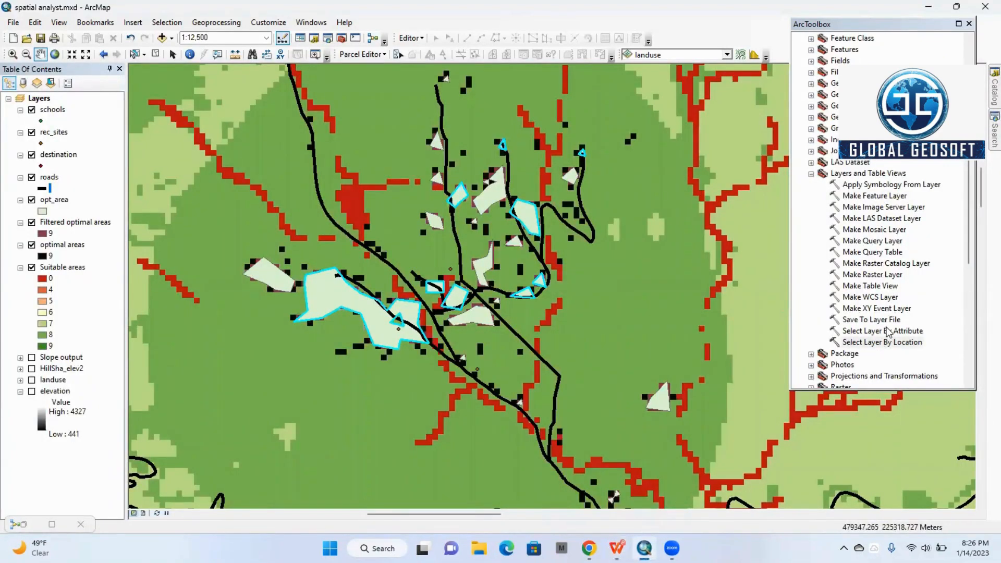
double_click(863, 331)
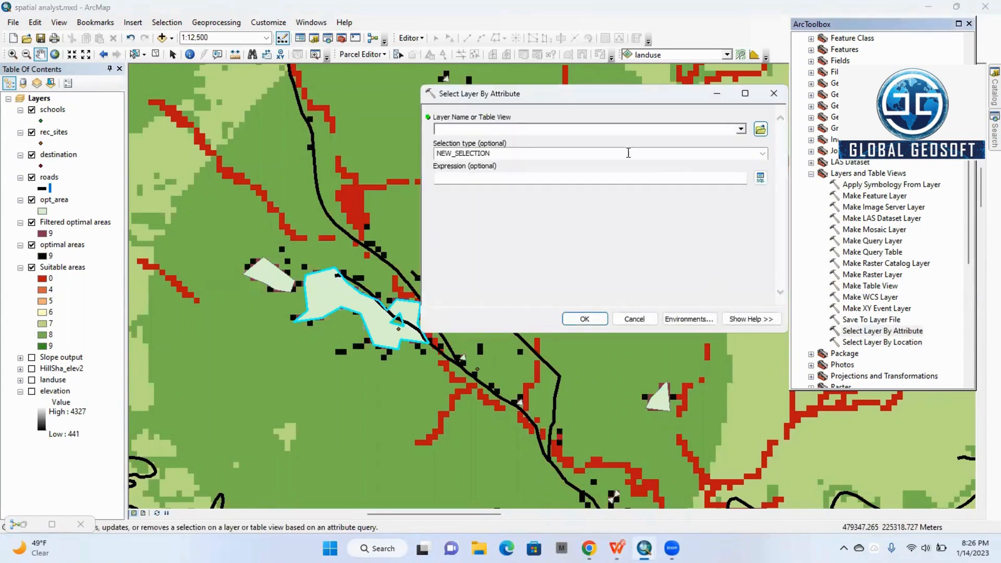
click(618, 549)
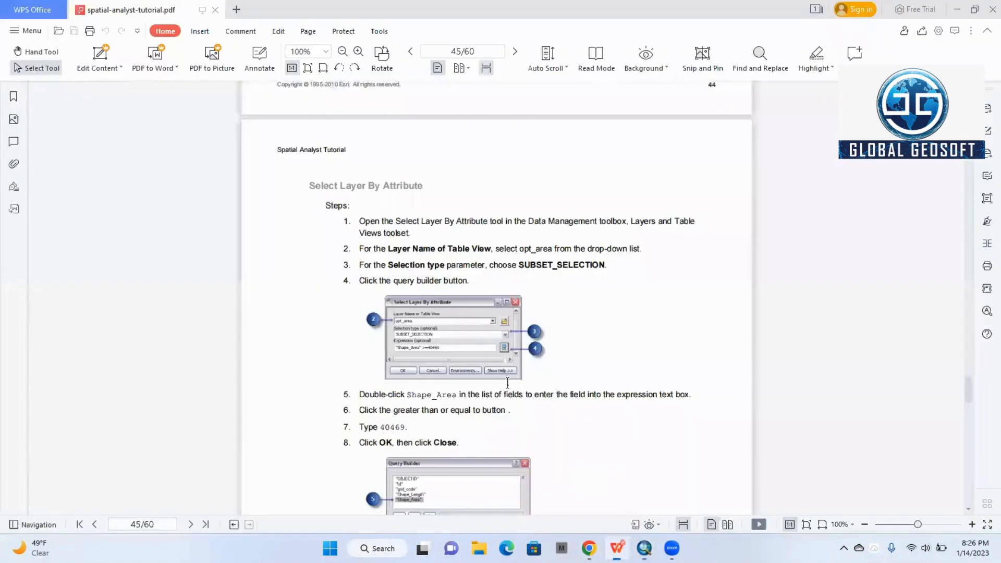
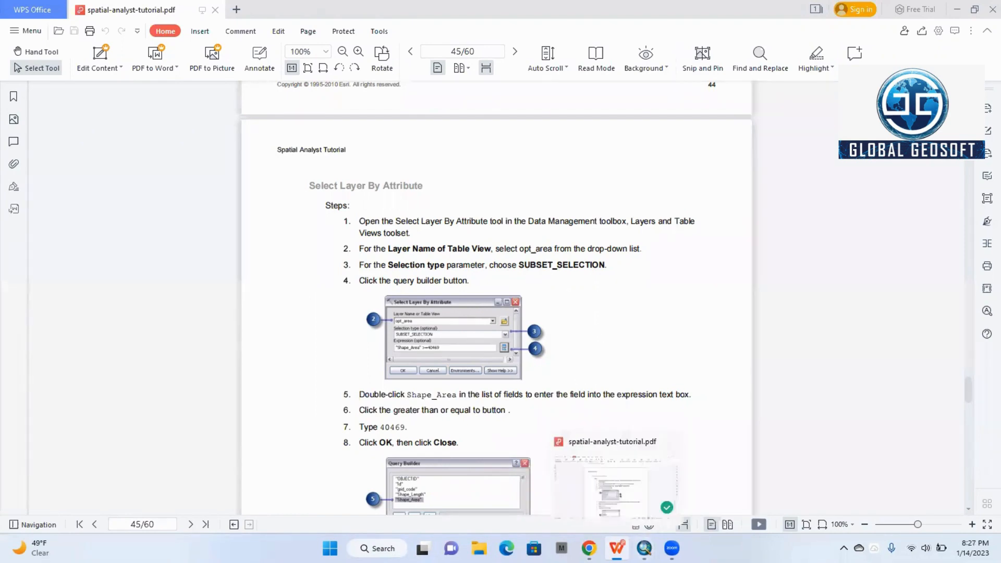
mouse_move(644, 549)
click(703, 503)
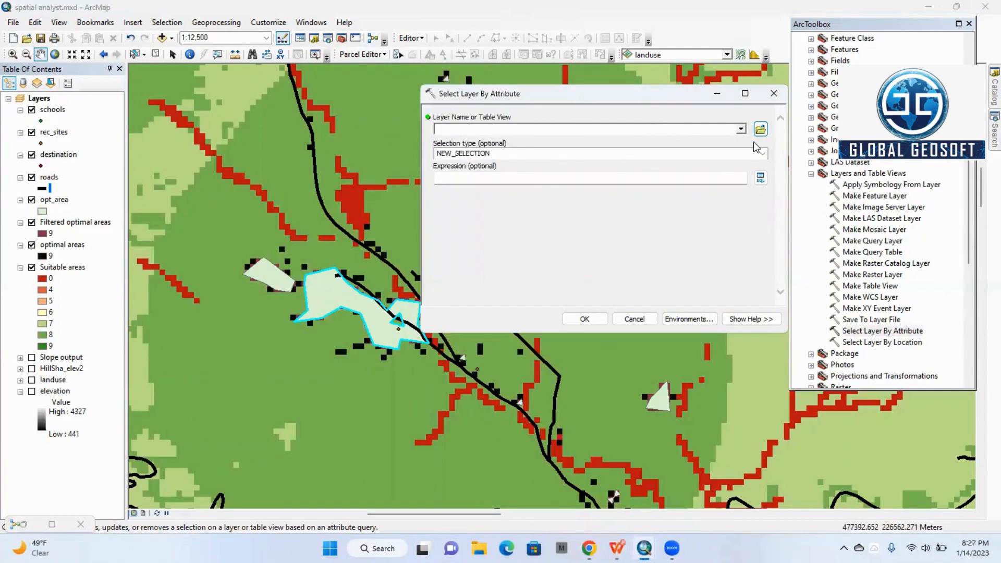
click(741, 129)
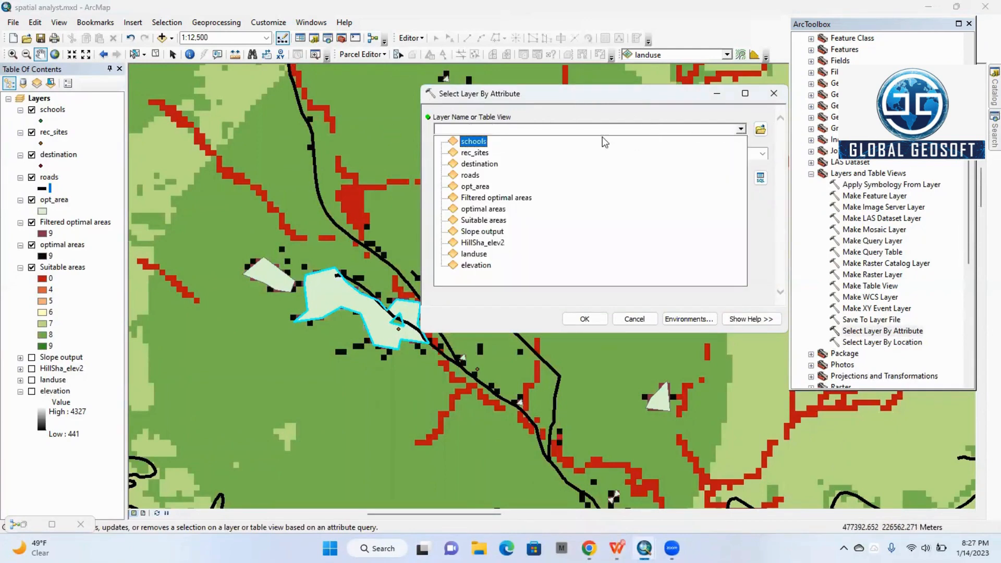
click(490, 193)
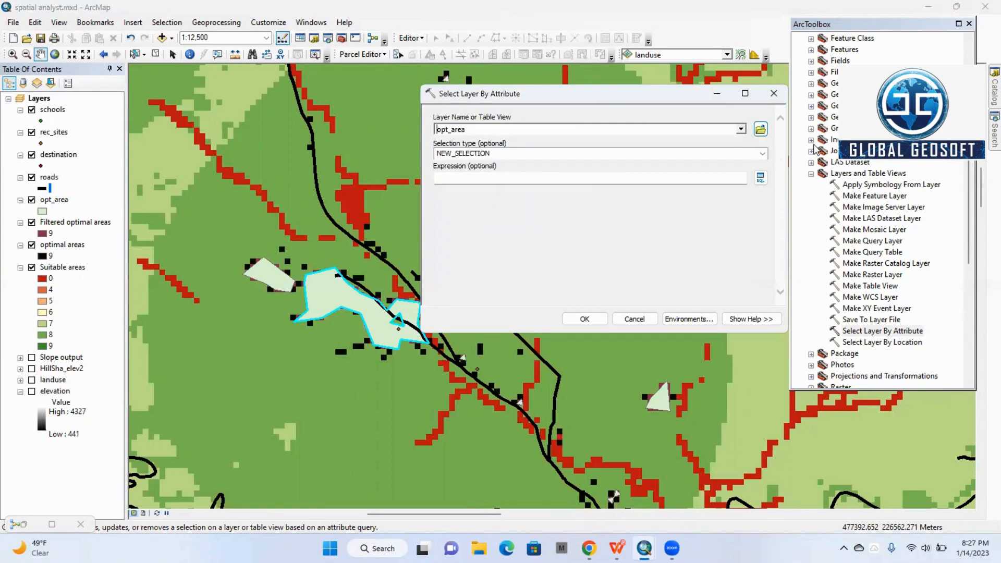
click(762, 153)
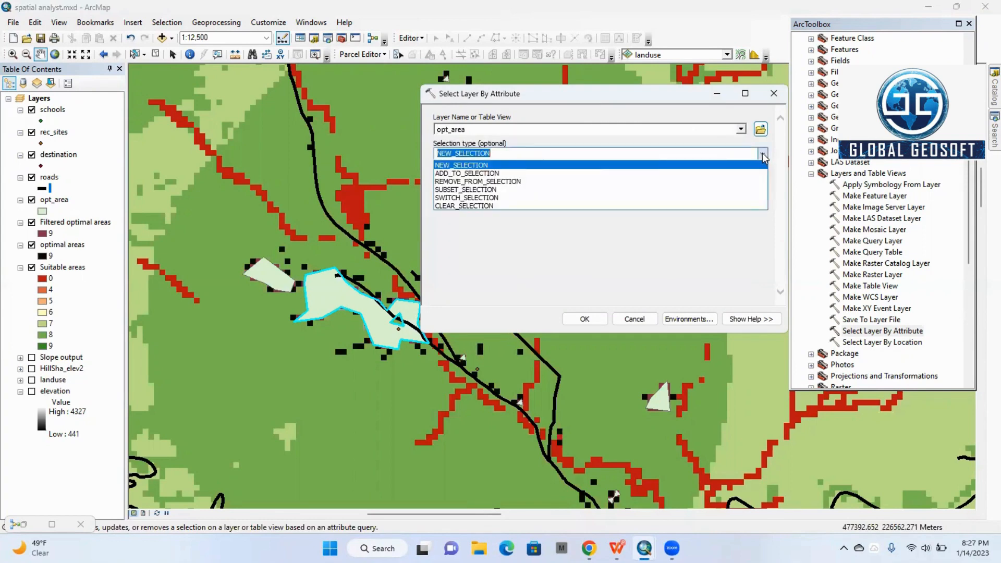
click(496, 194)
Step: Check the query builder instructions in the tutorial PDF and start the ArcMap selection expression with the Shape_Area field
mouse_move(617, 548)
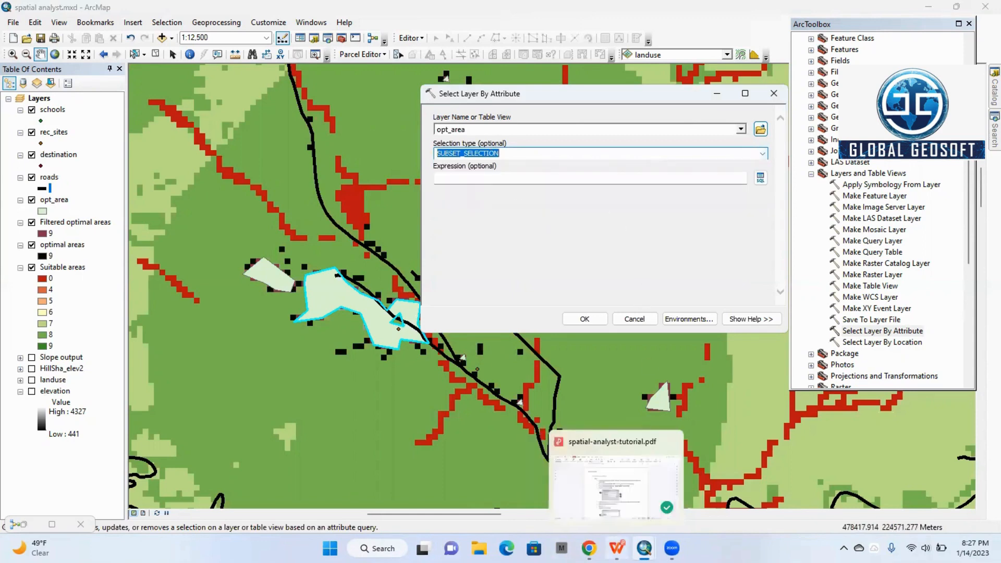
click(616, 485)
scroll(367, 293, down, 3)
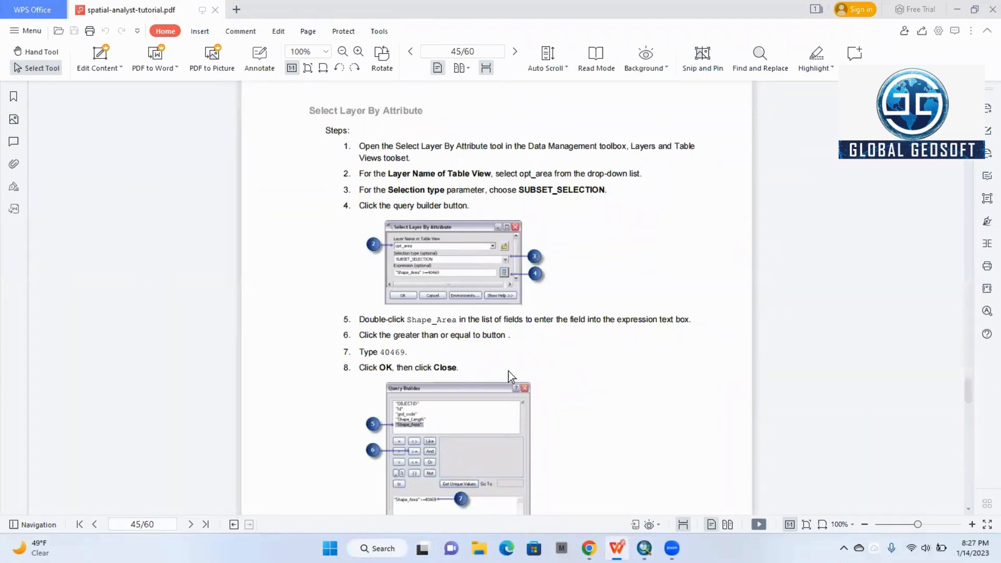
scroll(467, 317, down, 3)
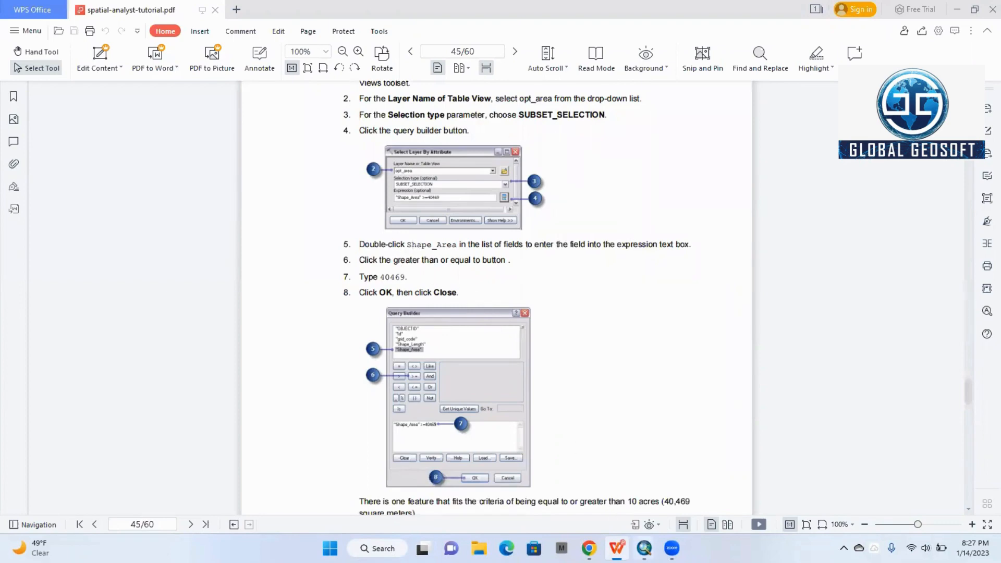
mouse_move(644, 548)
click(707, 476)
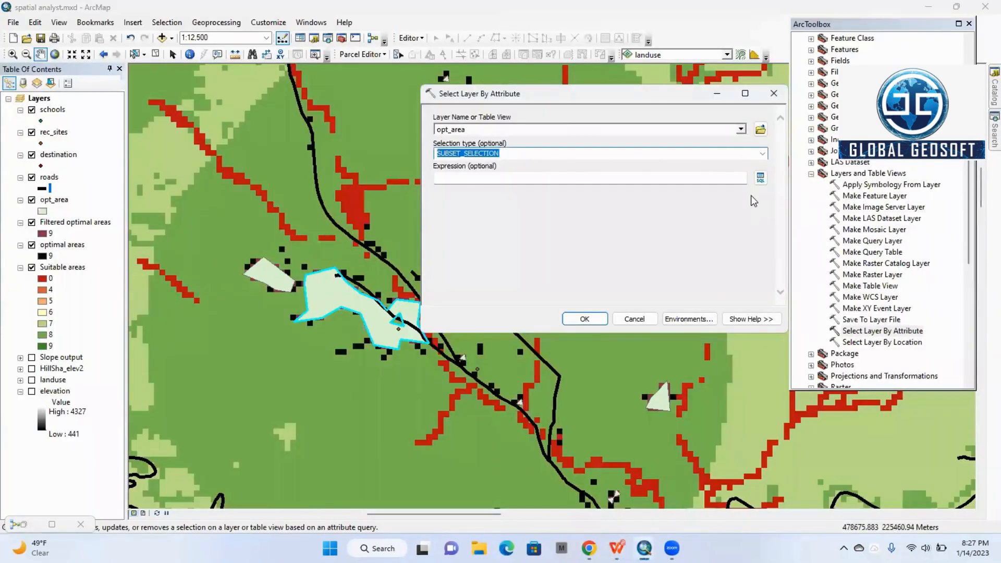
click(760, 180)
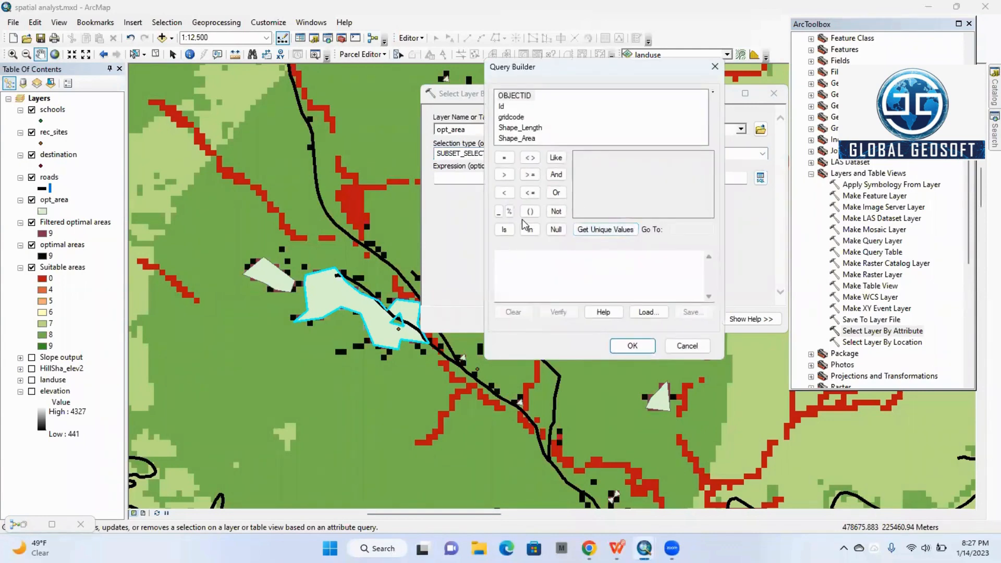
double_click(524, 139)
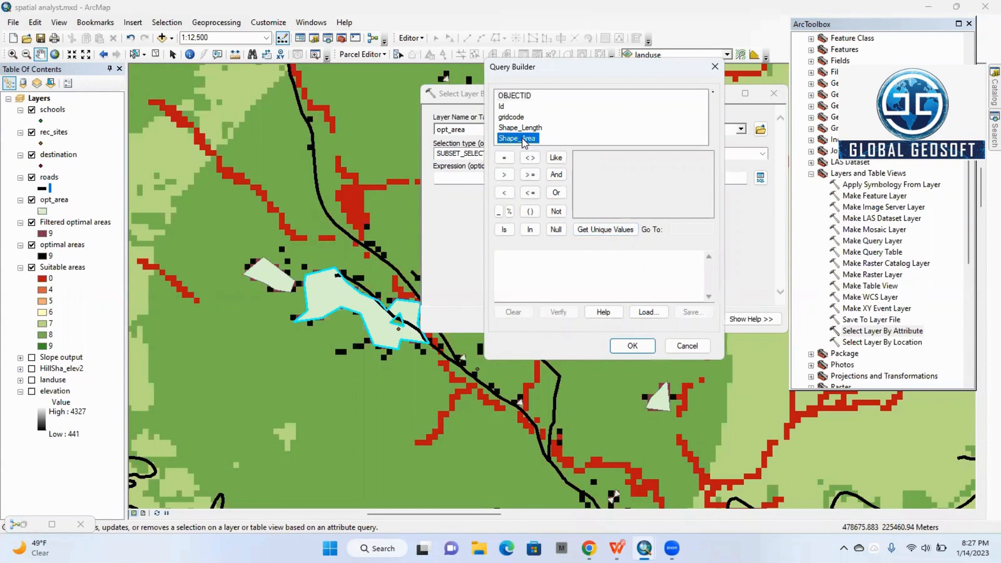
Step: Check the operator in the tutorial PDF and add >= after Shape_Area in the query expression
click(617, 548)
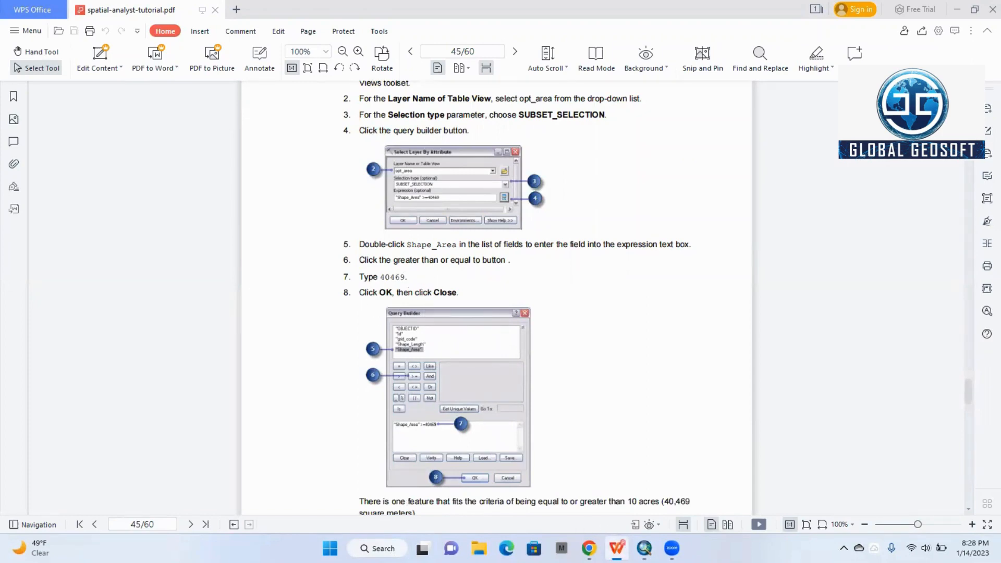
click(620, 547)
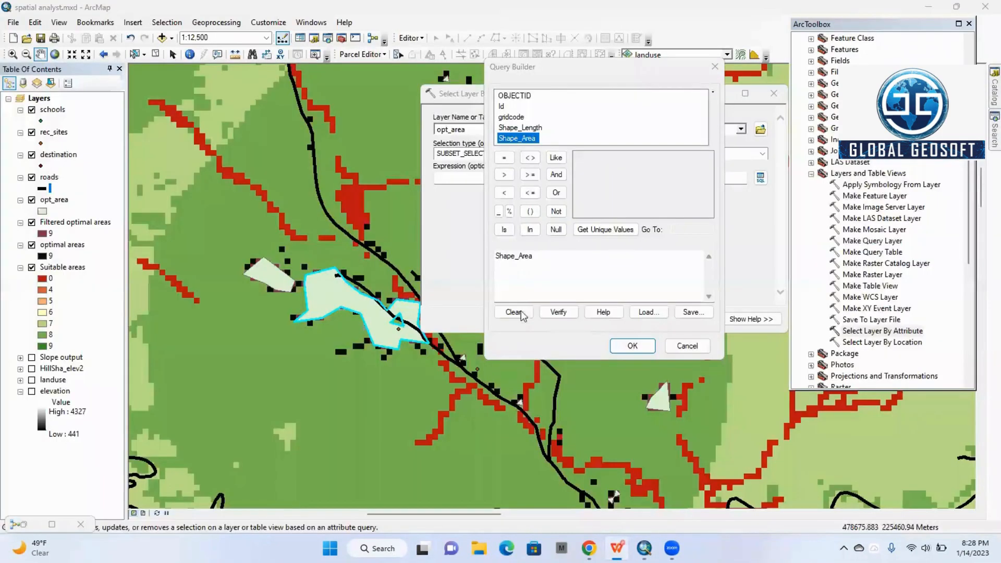
click(530, 174)
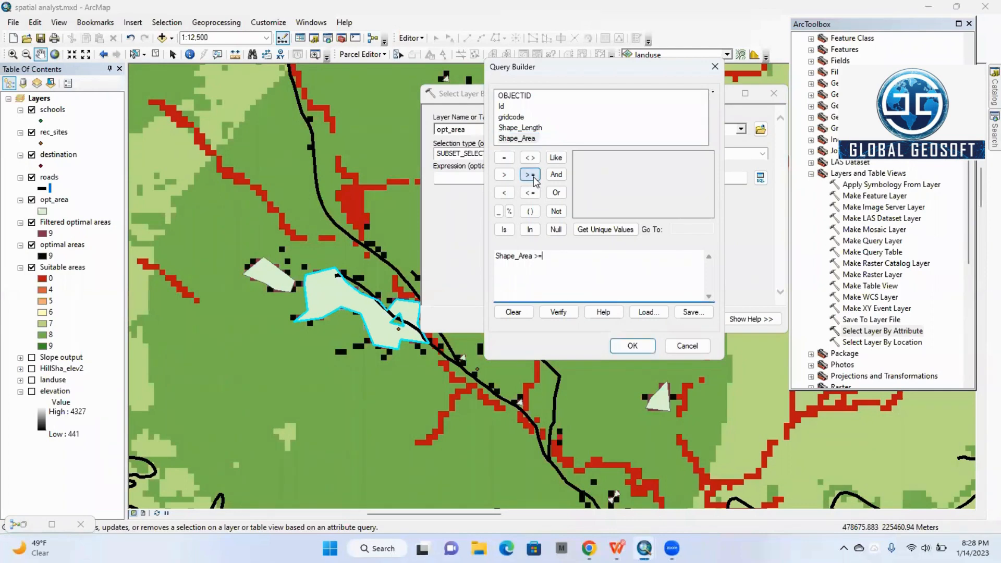
click(530, 175)
key(BackSpace)
key(BackSpace)
Step: Check the area threshold in the tutorial PDF, complete the expression as Shape_Area >= 40469, and accept the query
click(611, 547)
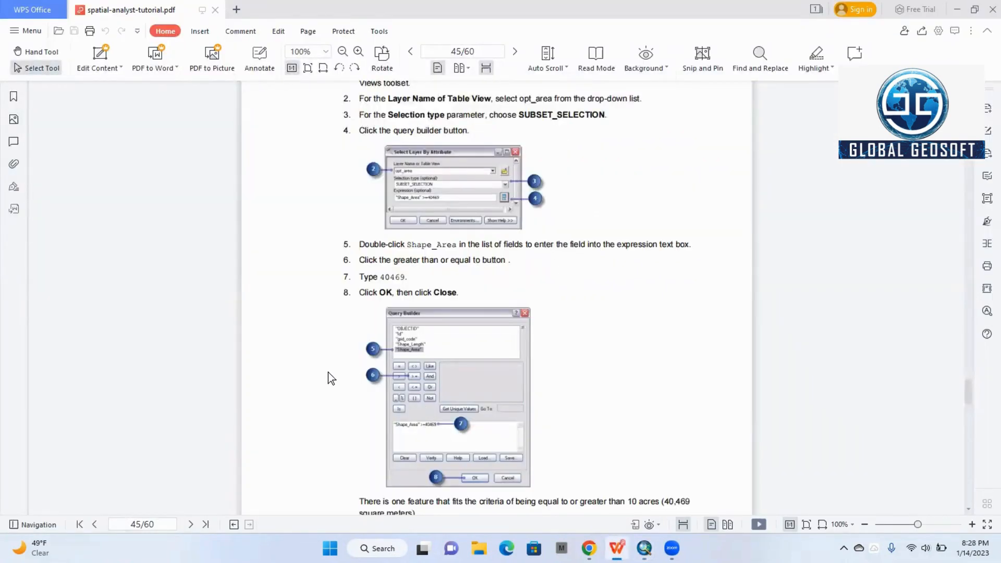
scroll(427, 357, down, 3)
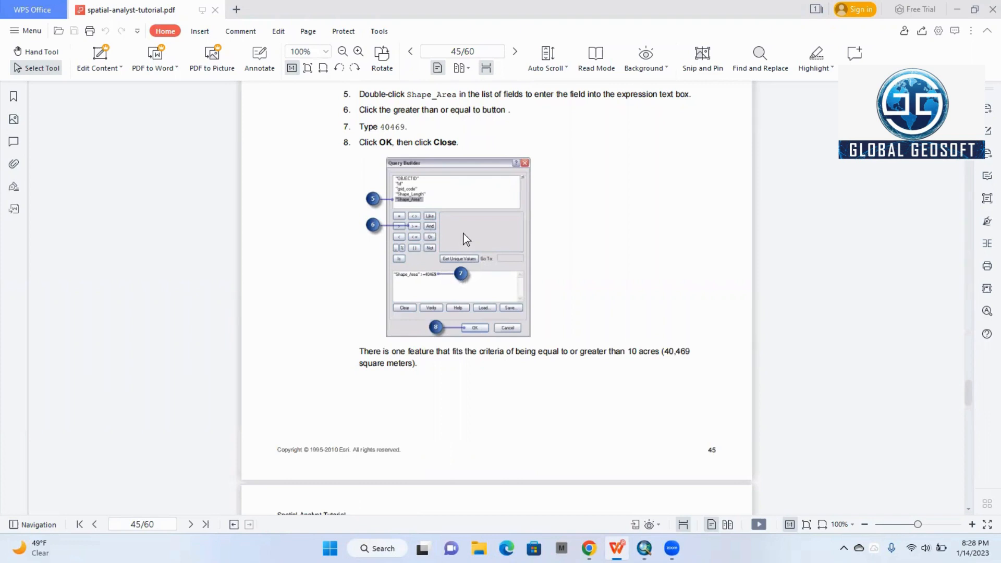
scroll(468, 221, up, 1)
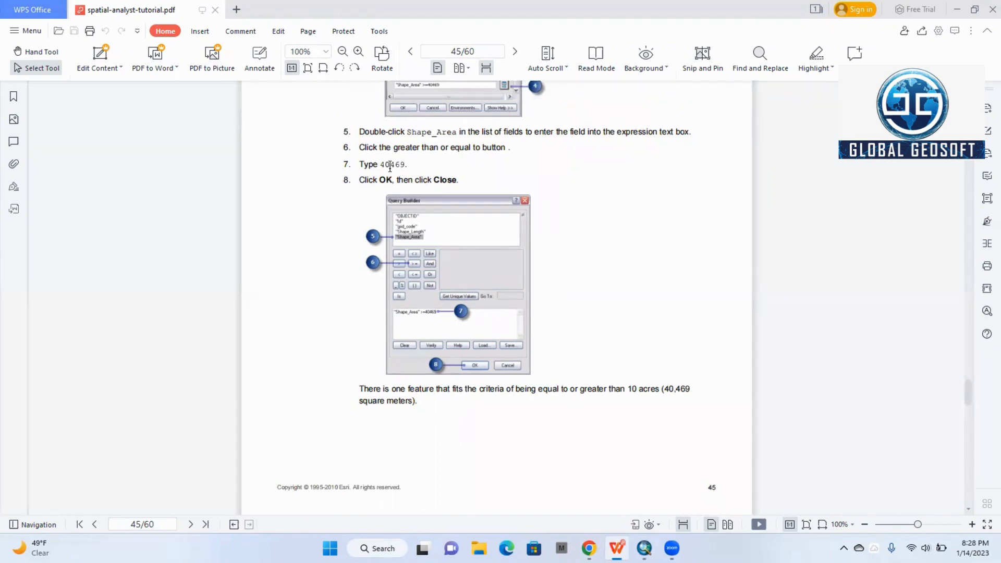
click(617, 549)
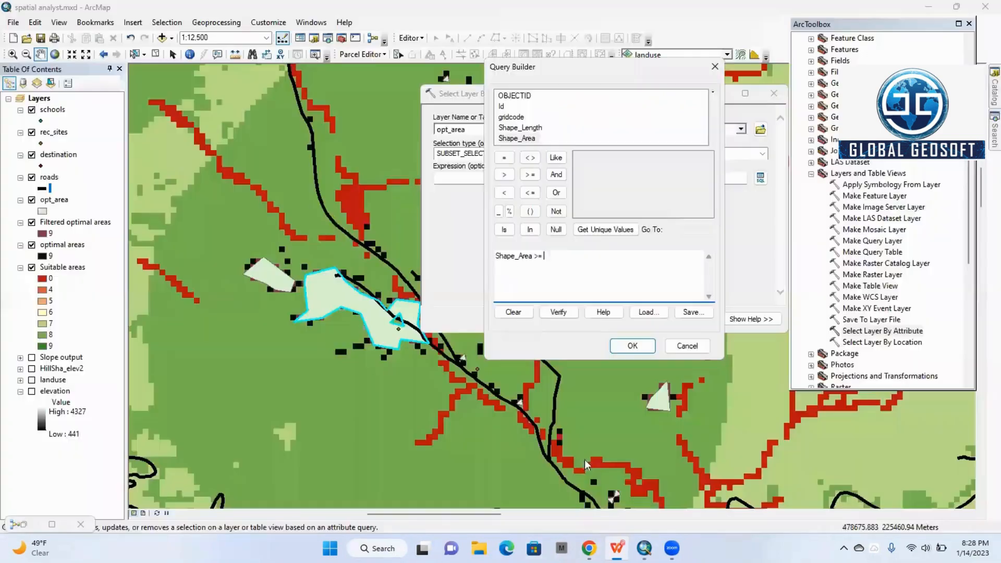
text(4)
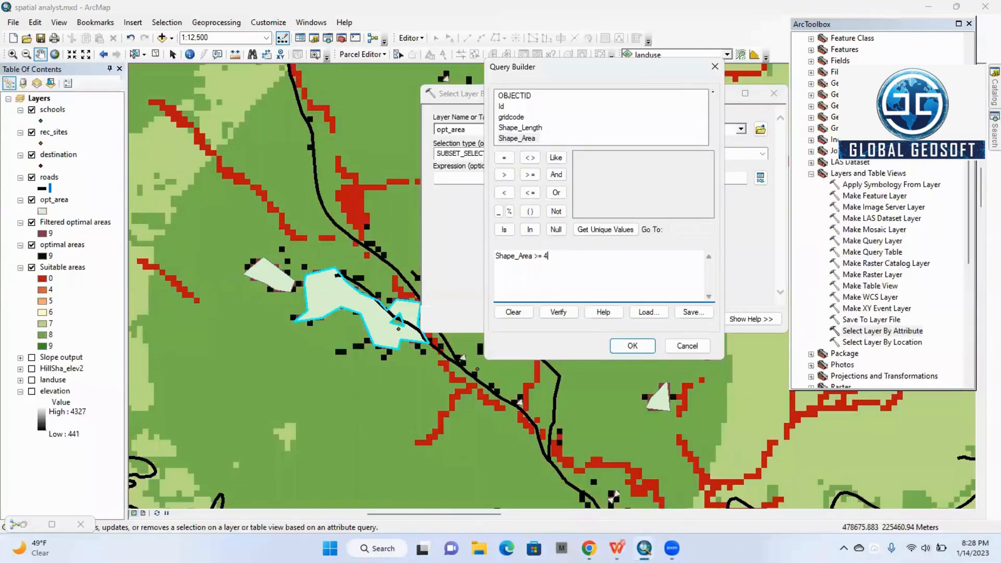
text(0469)
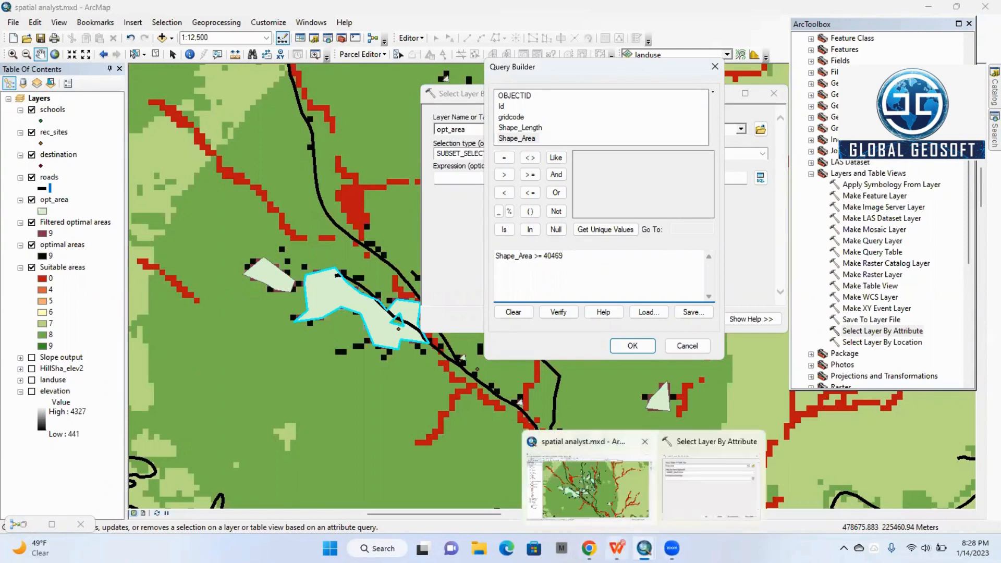
click(617, 548)
click(644, 548)
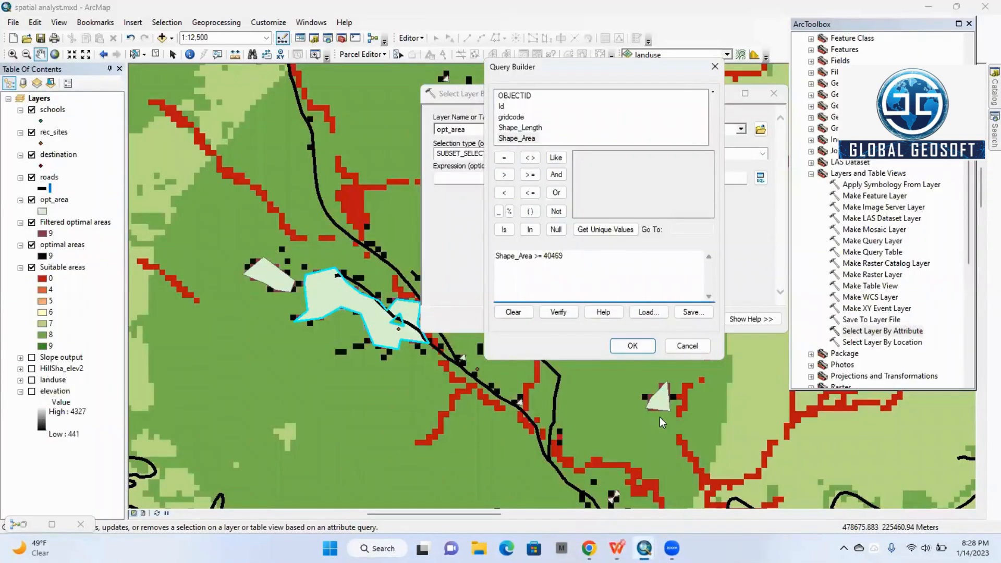
click(636, 347)
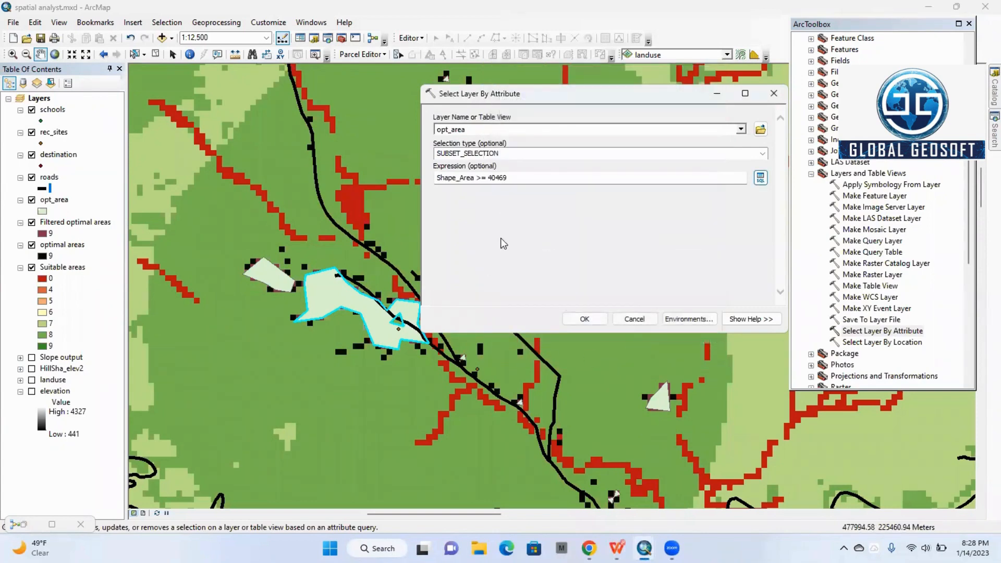
Step: Review the tutorial PDF's note on the minimum-area criterion and the start of the Copy Features section
mouse_move(589, 548)
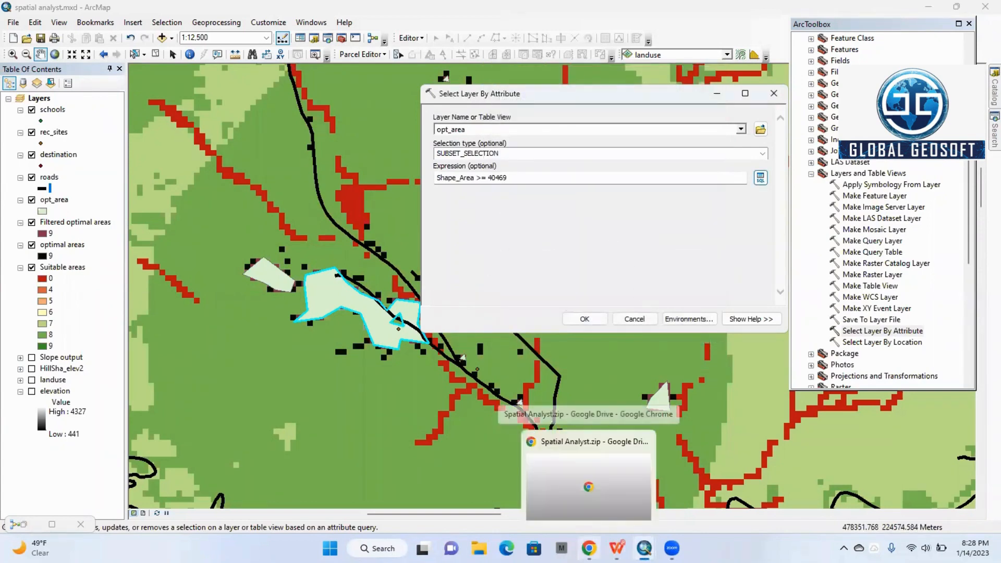
click(585, 507)
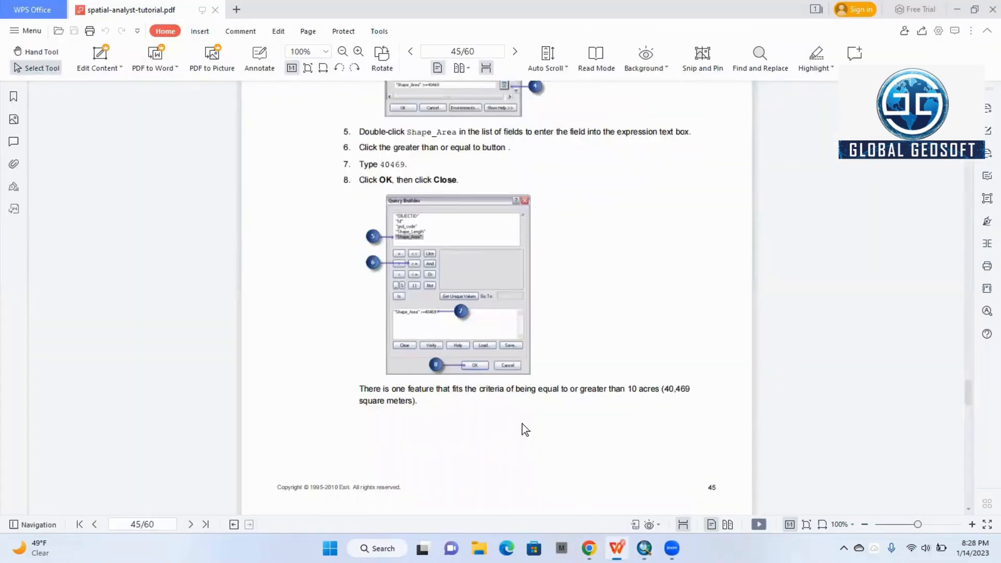
scroll(497, 418, down, 3)
scroll(496, 416, down, 2)
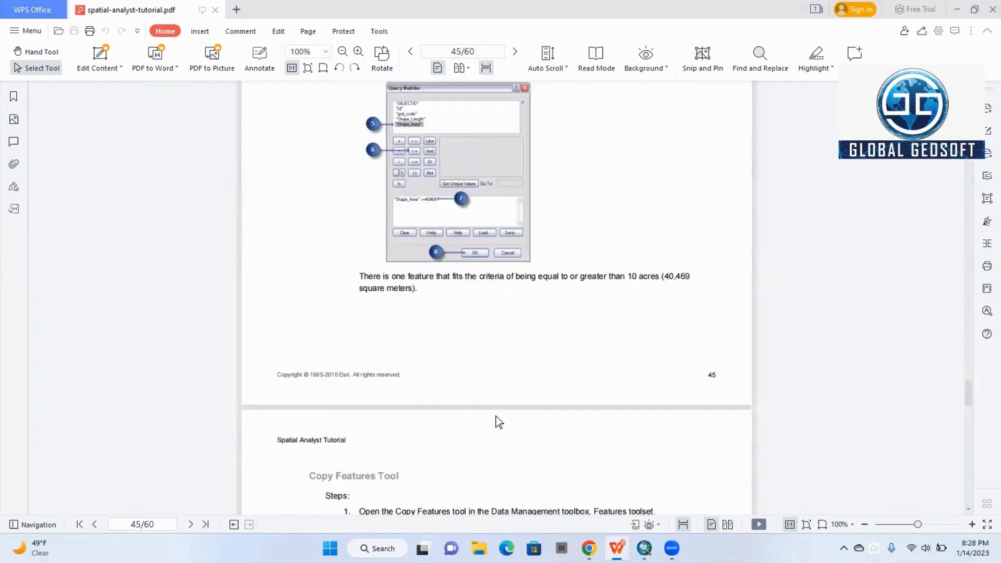
scroll(496, 417, down, 3)
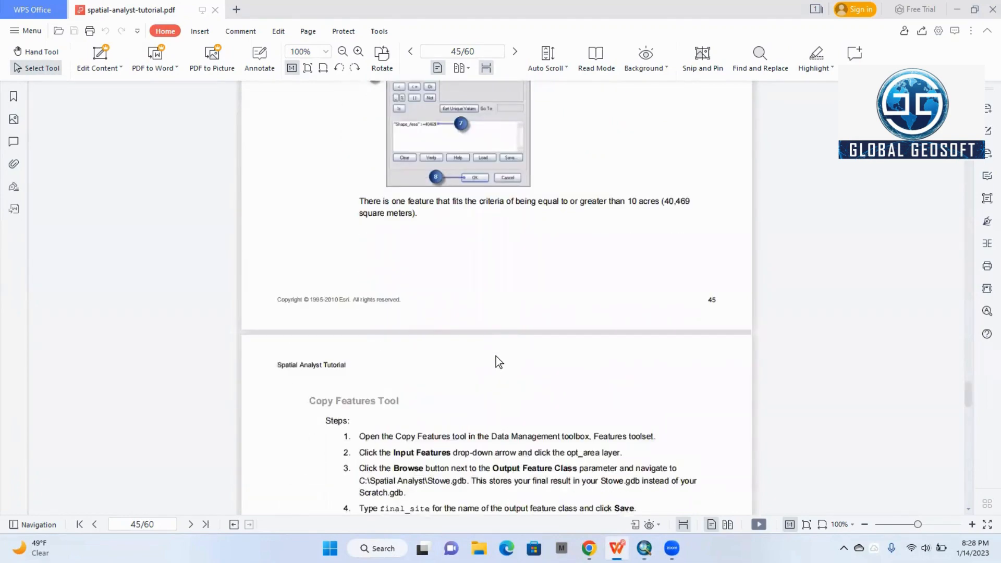
scroll(553, 224, down, 2)
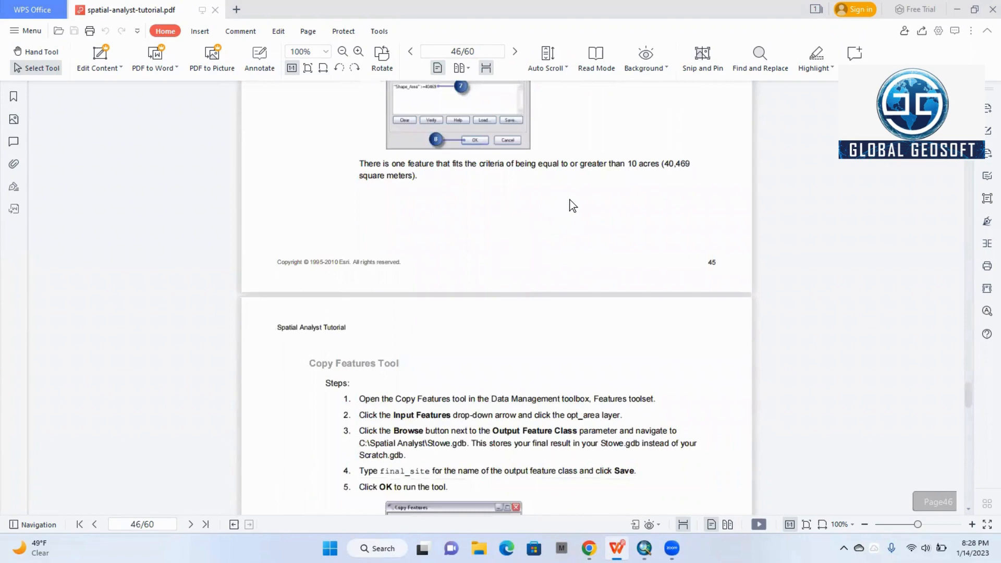
scroll(571, 200, down, 2)
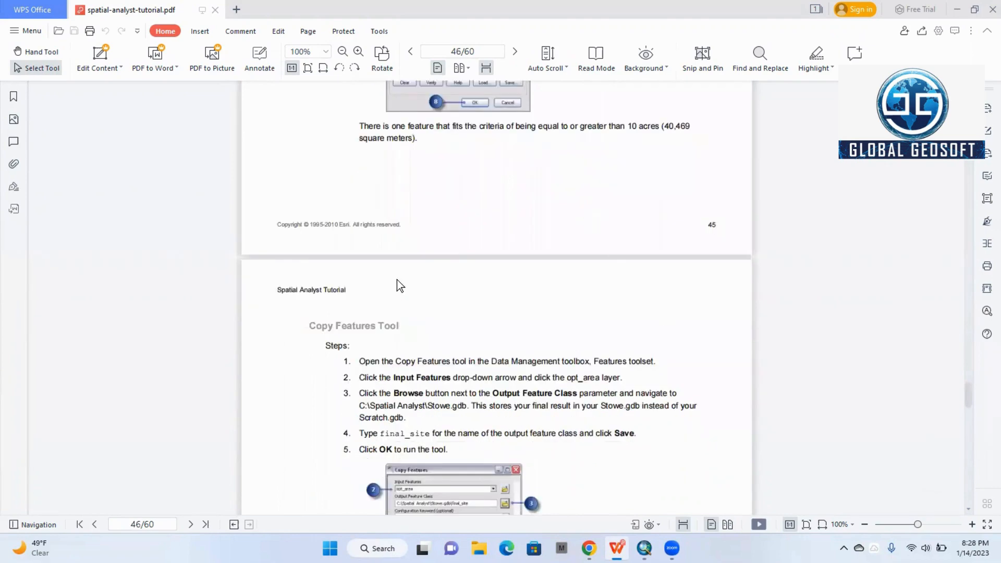
scroll(455, 256, up, 2)
scroll(457, 263, up, 3)
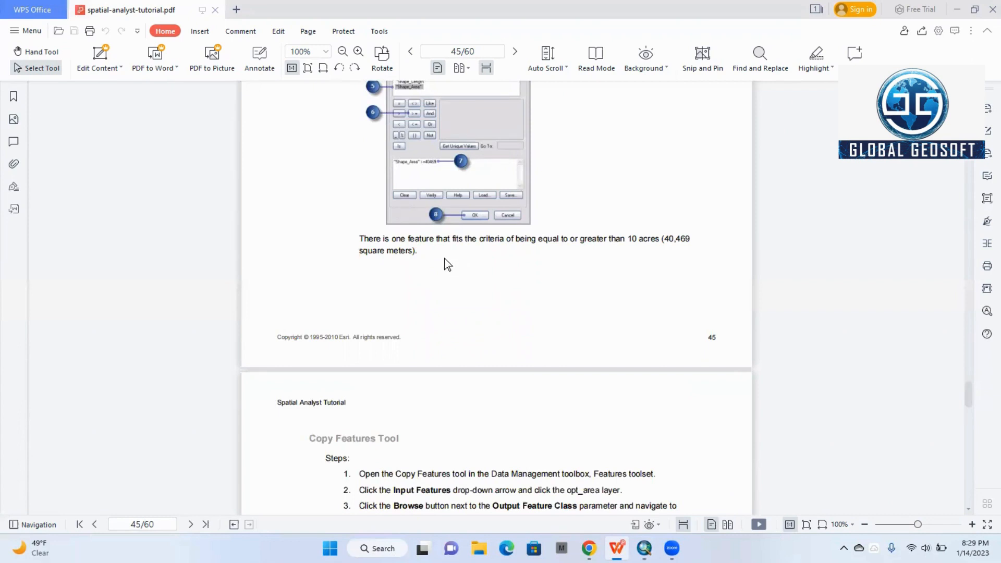
scroll(454, 266, up, 2)
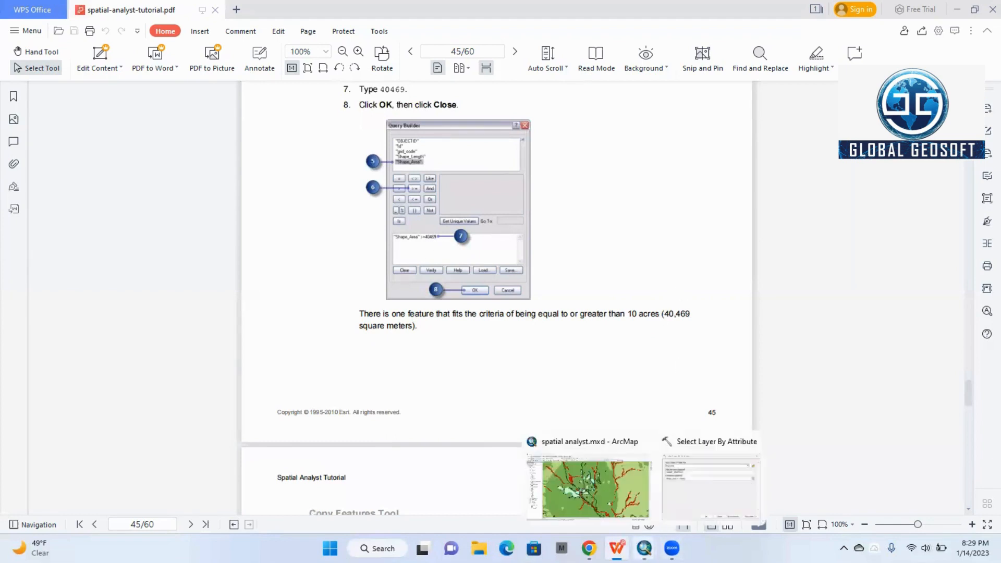
Step: Return to ArcMap and run Select Layer By Attribute to subset the opt_area selection with Shape_Area >= 40469
click(693, 503)
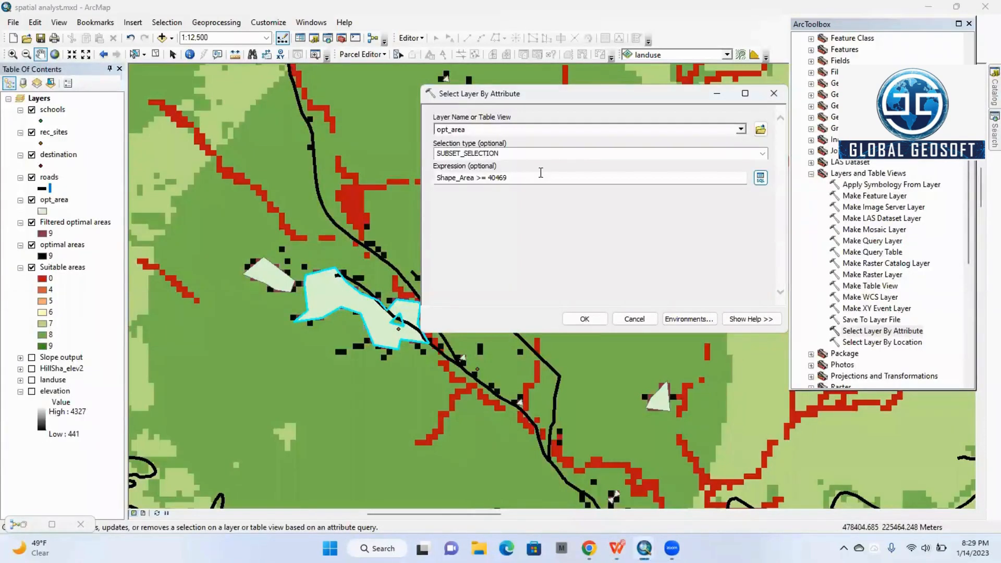
click(585, 319)
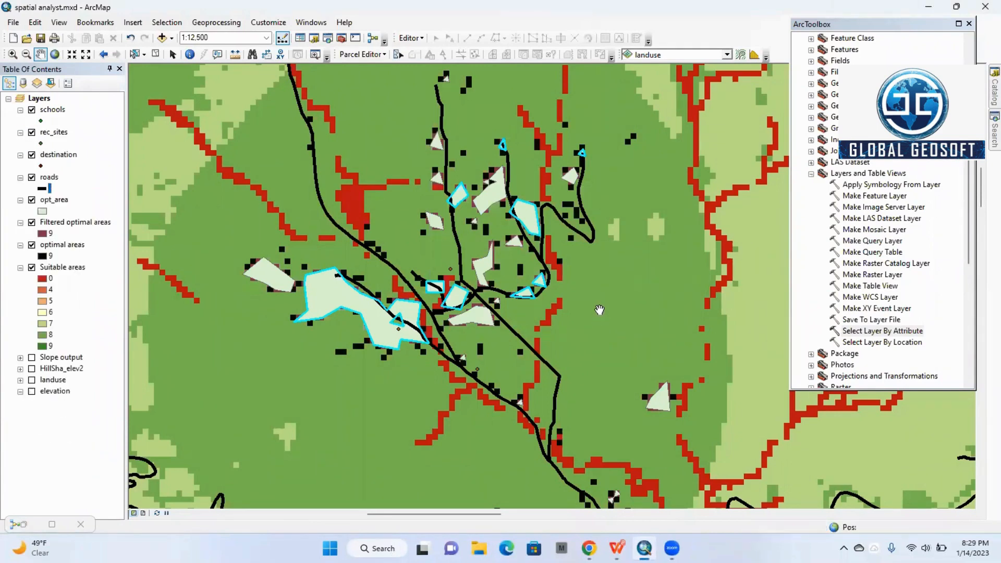
scroll(600, 310, up, 1)
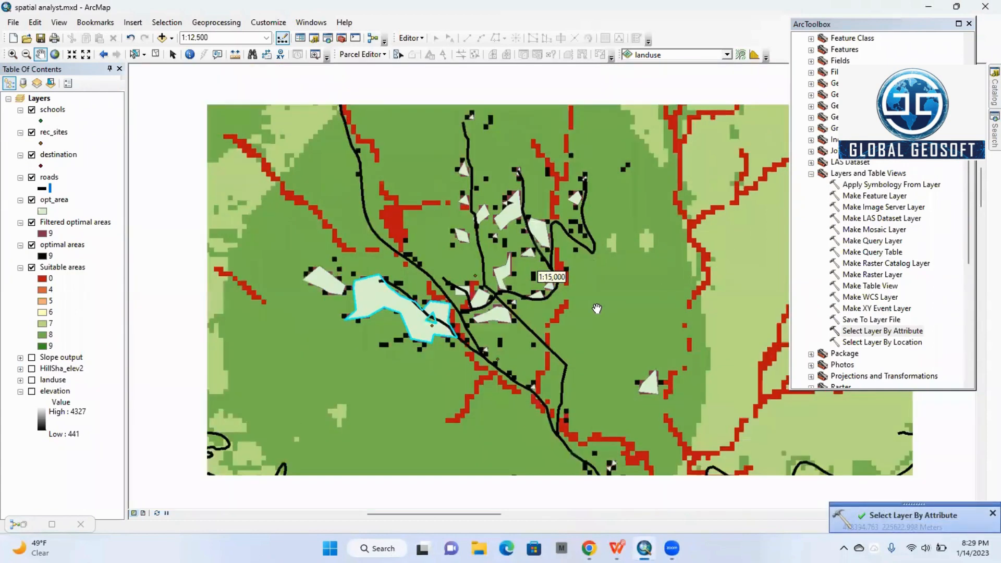
scroll(577, 316, up, 3)
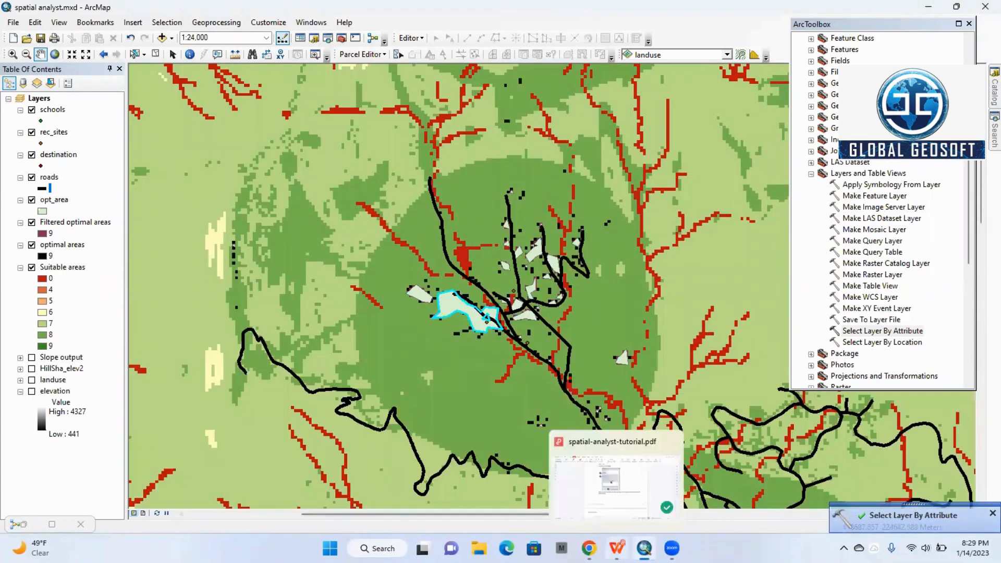
Step: Compare the tutorial PDF's optimal school site figure with the selected opt_area polygon on the ArcMap map
click(617, 548)
scroll(446, 387, down, 5)
scroll(447, 383, down, 5)
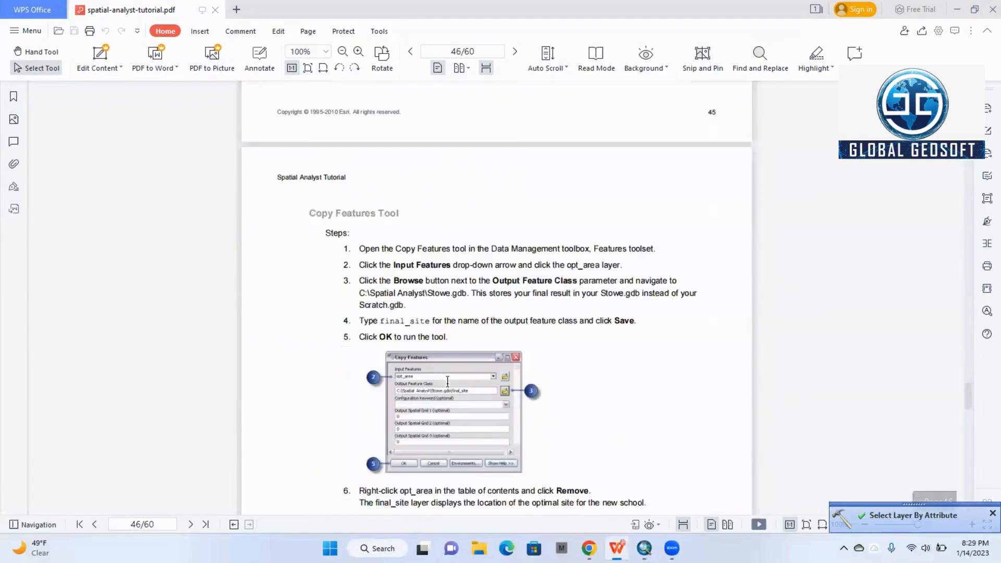
scroll(447, 383, down, 2)
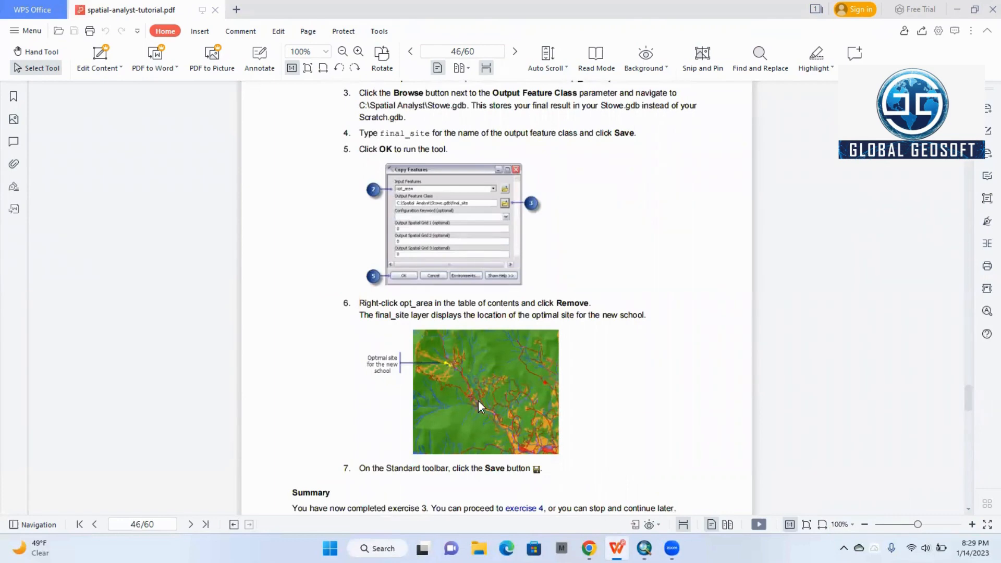
click(644, 549)
scroll(536, 266, up, 2)
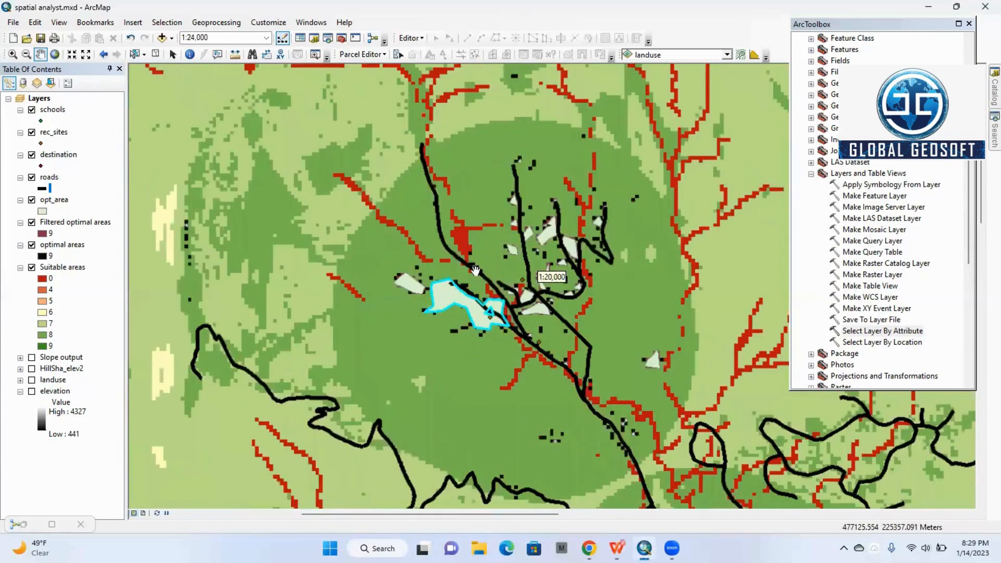
drag(607, 293, 430, 290)
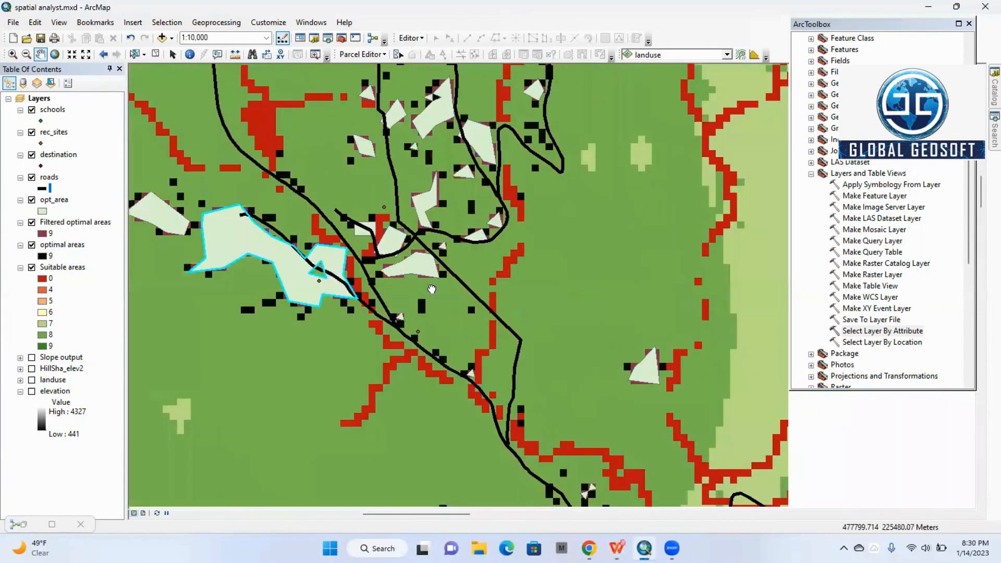
scroll(432, 290, down, 3)
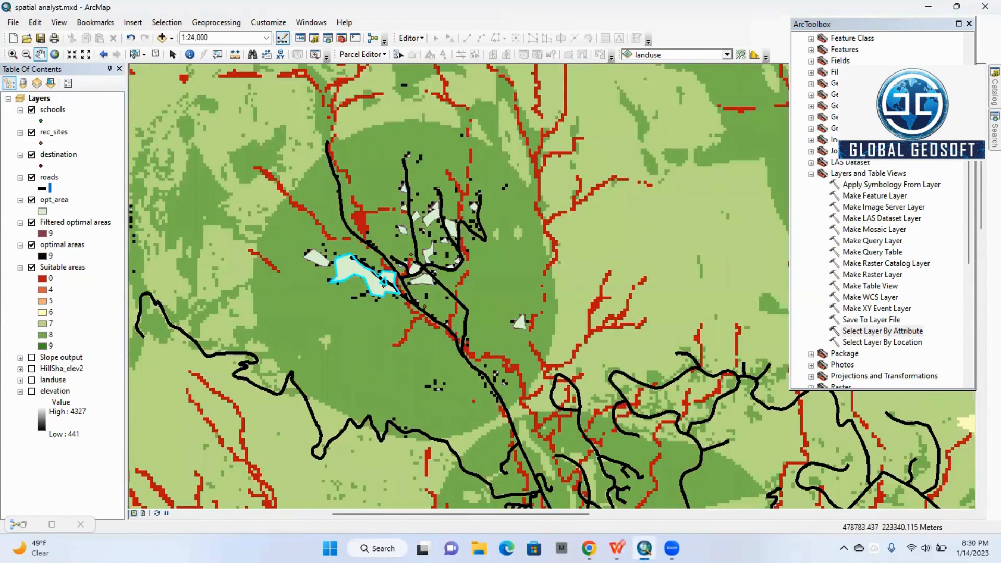
Step: Check the Copy Features instructions in the tutorial PDF and open that tool in ArcMap from the Data Management Features toolset
click(617, 548)
scroll(418, 252, down, 2)
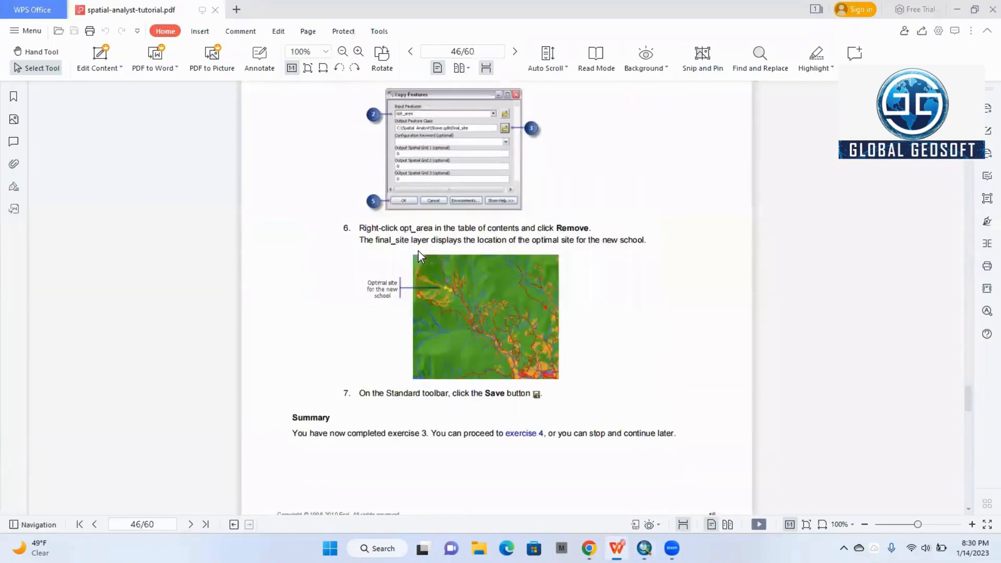
scroll(418, 251, up, 5)
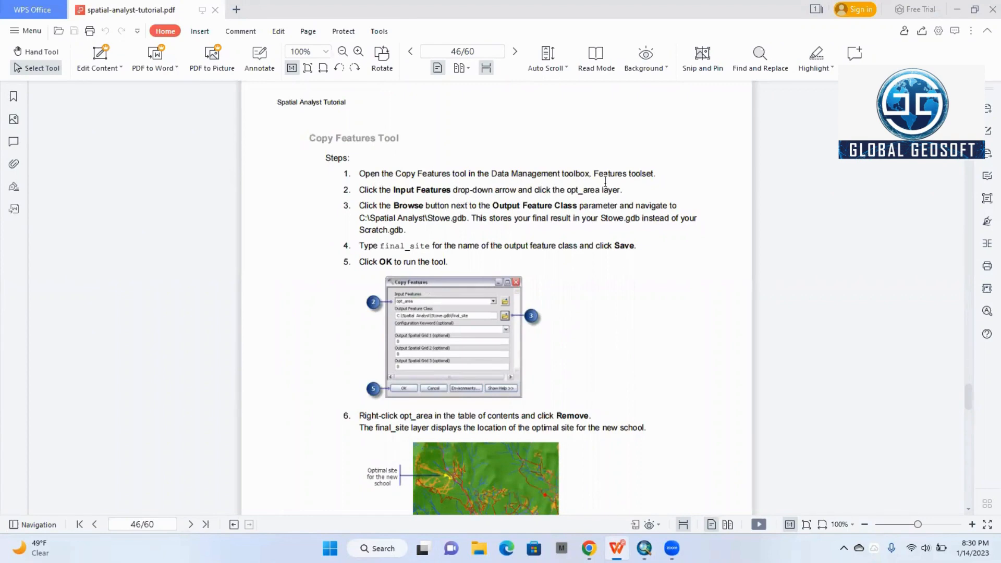
click(644, 546)
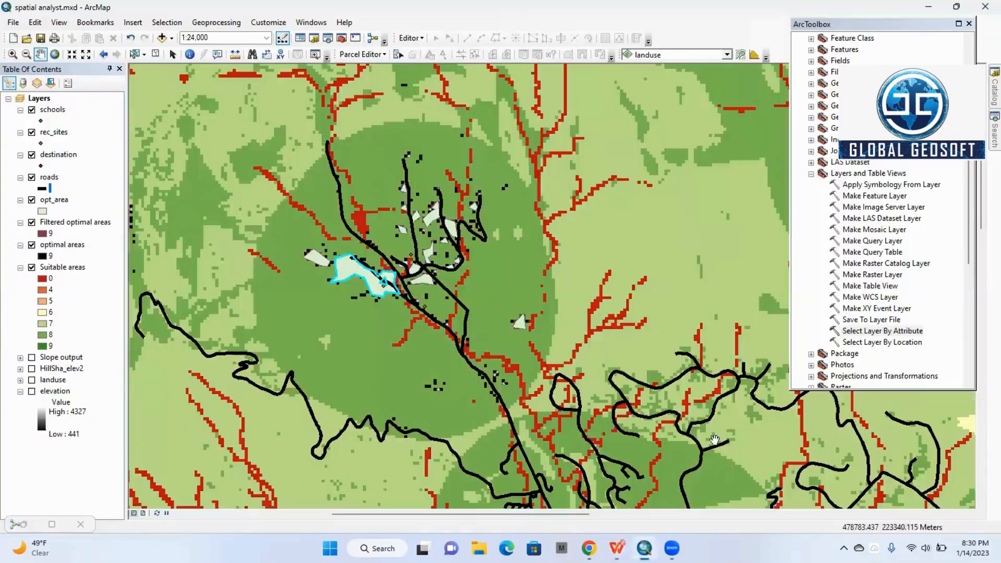
click(815, 175)
scroll(860, 208, up, 3)
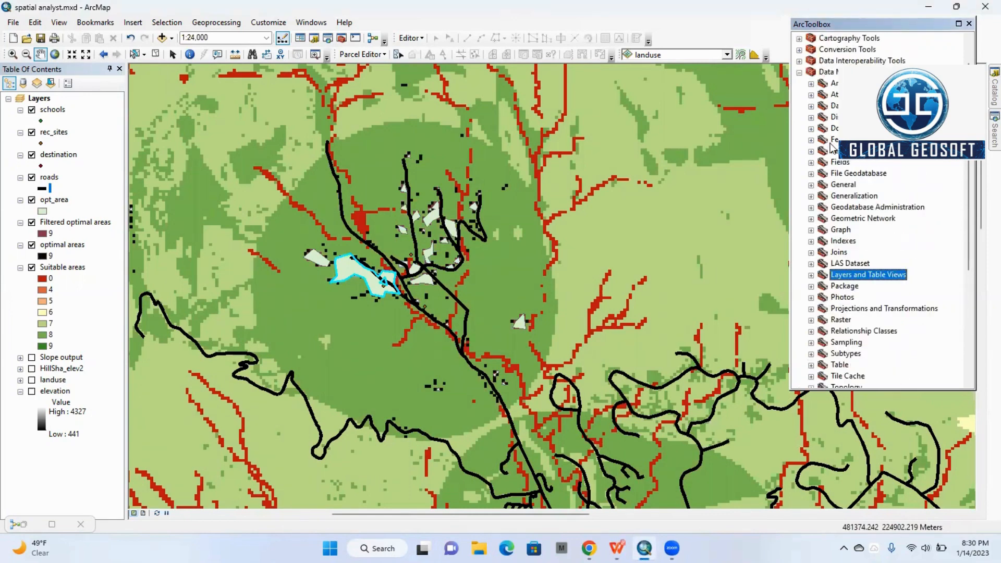
click(811, 151)
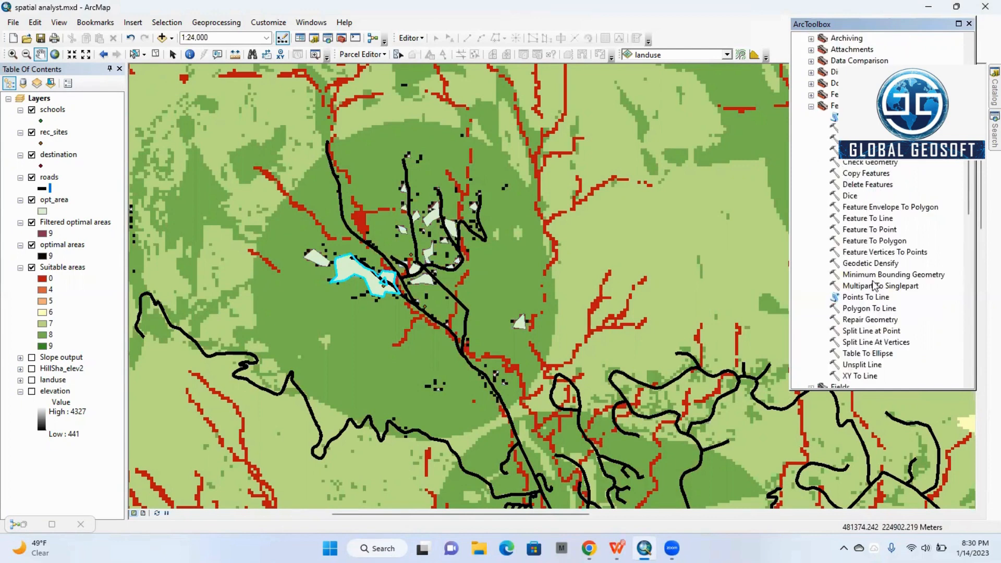
double_click(869, 173)
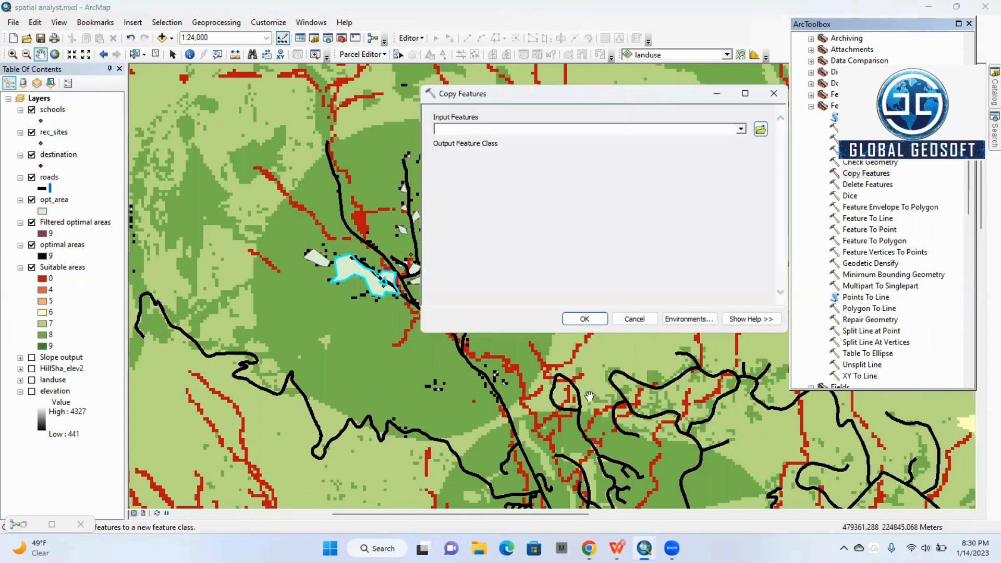
Step: Check the required input in the tutorial PDF and set opt_area as the Copy Features input in ArcMap
click(617, 549)
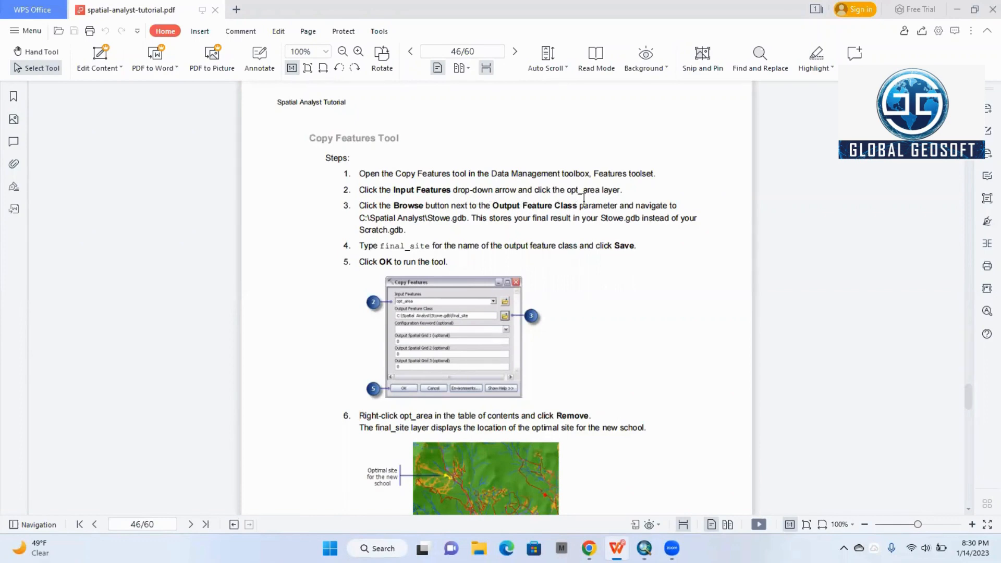
mouse_move(645, 548)
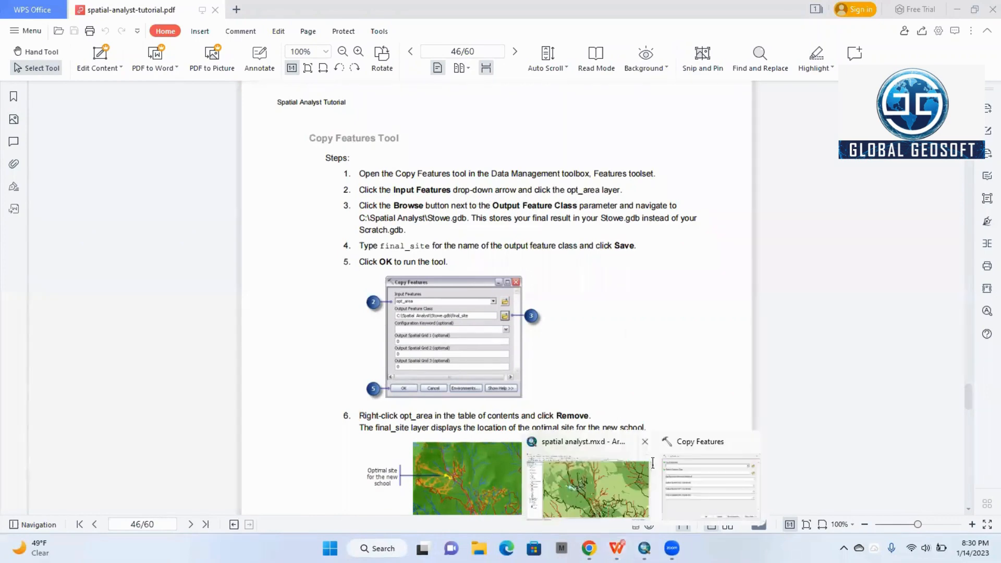
click(690, 484)
click(741, 129)
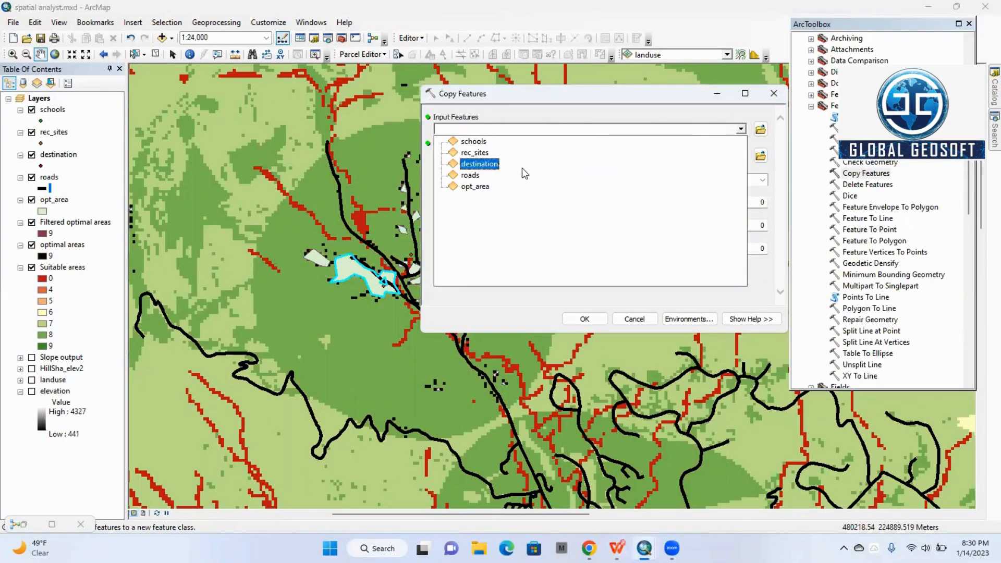
click(475, 186)
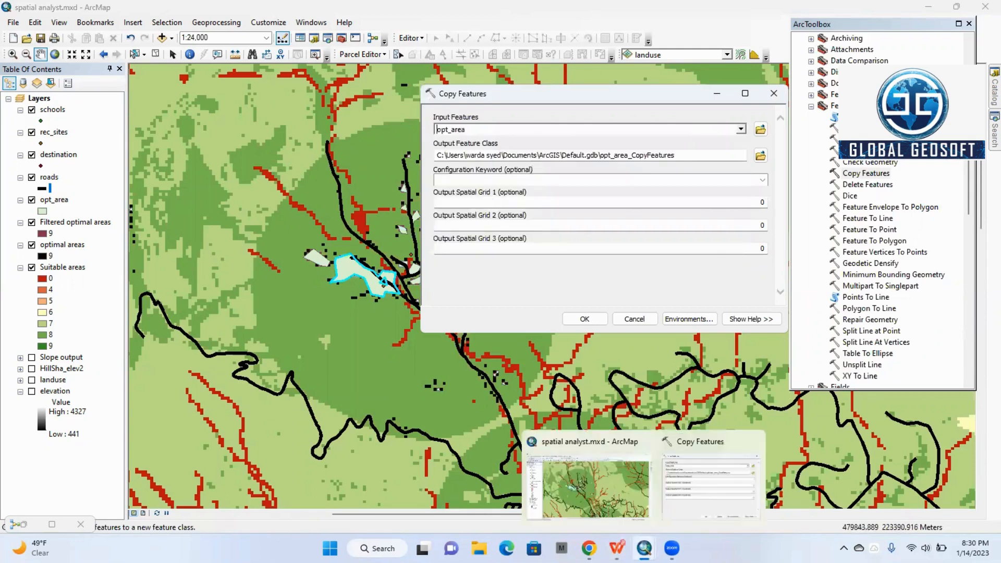
Step: Check the output location in the tutorial PDF and browse to Stowe.gdb in the Spatial Analyst folder for the Copy Features output
click(617, 548)
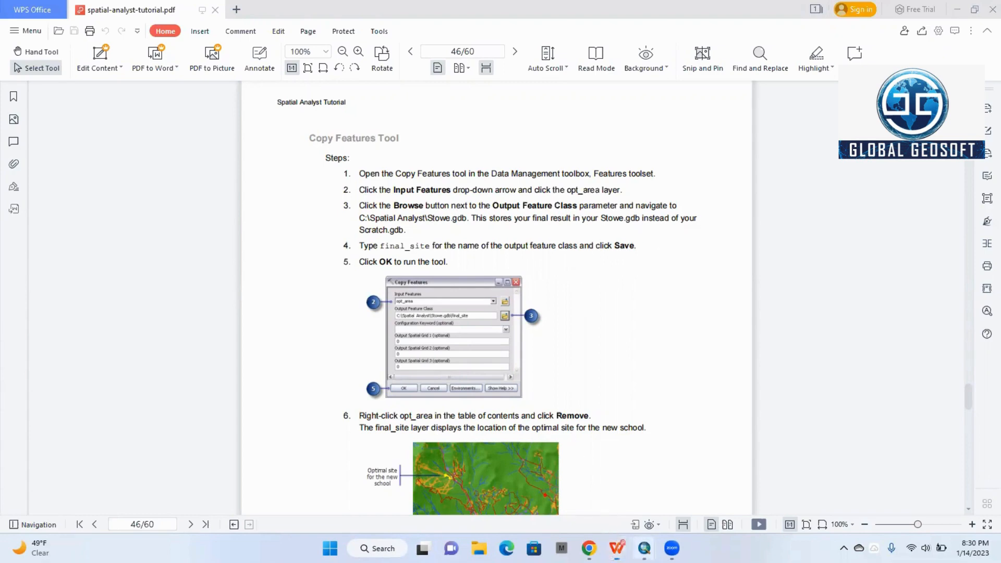
mouse_move(644, 548)
click(694, 441)
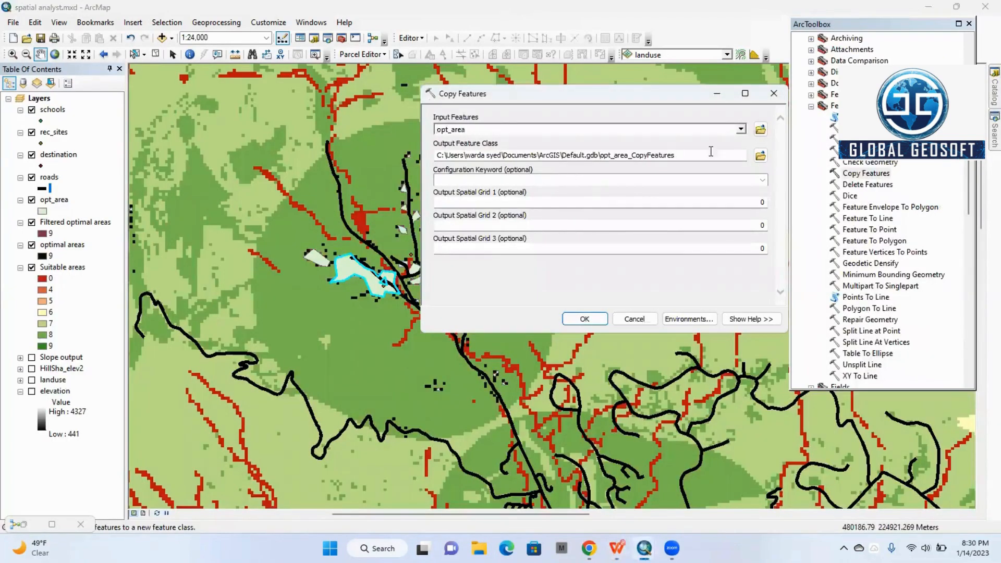
click(761, 155)
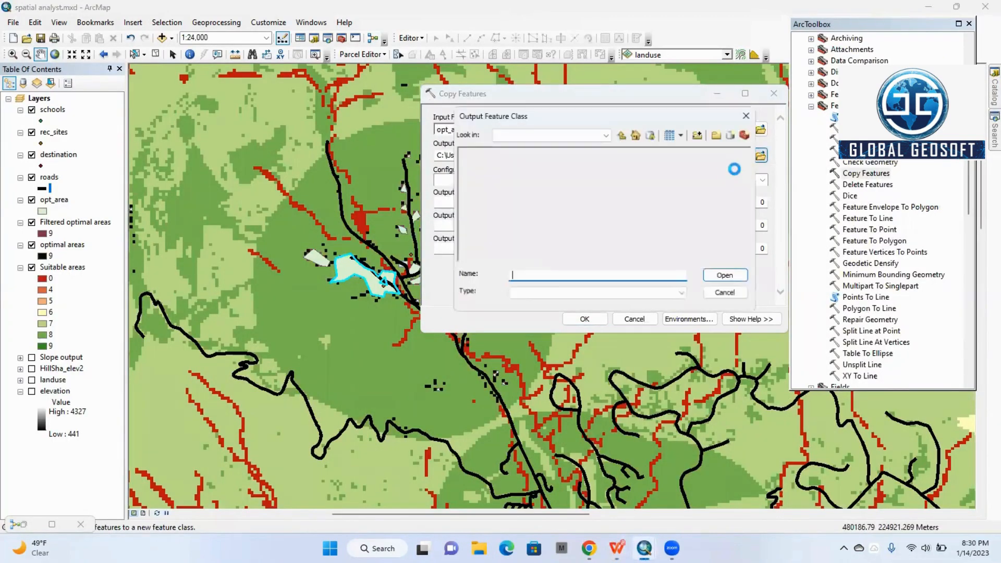
click(542, 136)
click(540, 147)
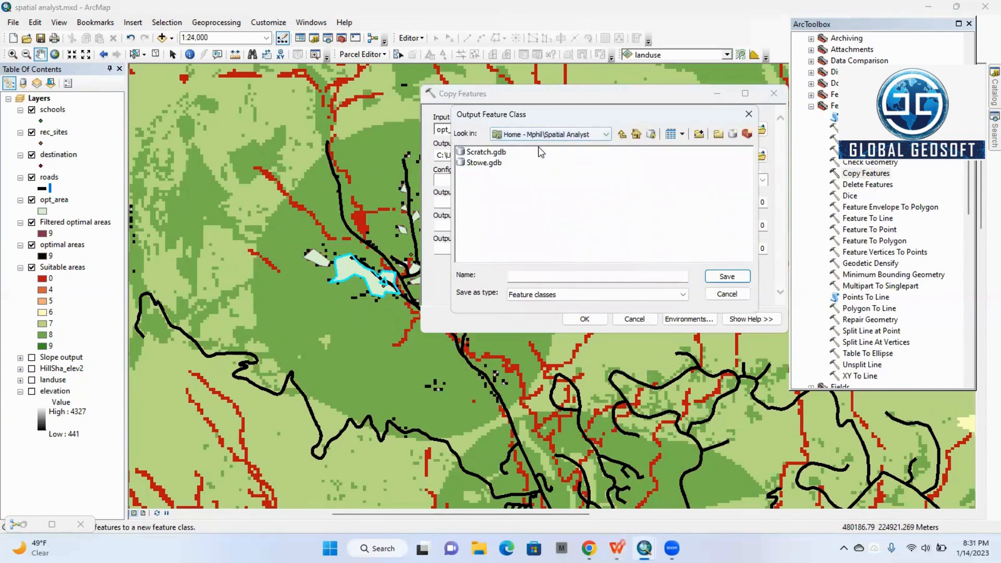
click(535, 138)
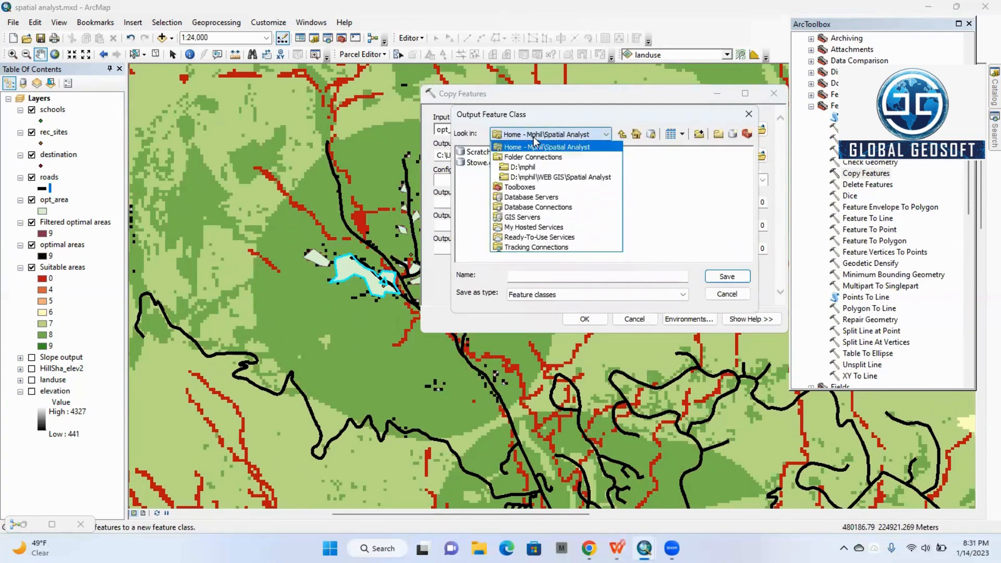
click(527, 170)
double_click(490, 174)
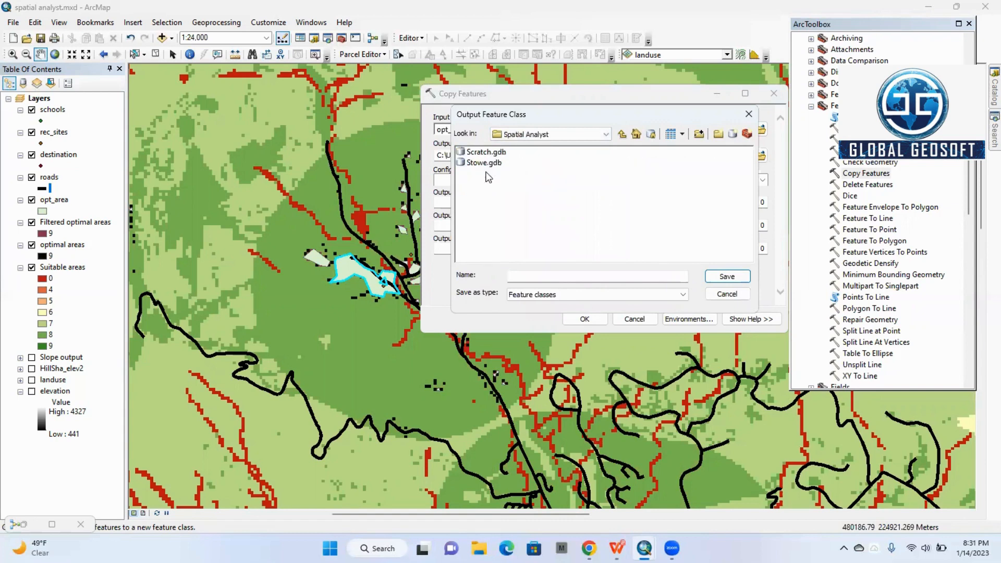
double_click(491, 163)
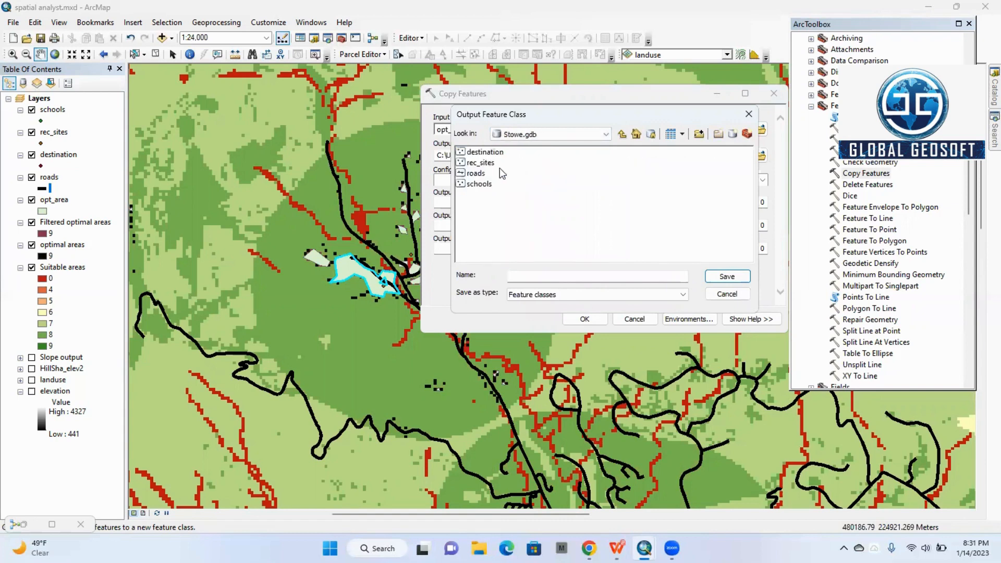
Step: Check the output name in the tutorial PDF and save the Copy Features output as final_site in Stowe.gdb in ArcMap
click(532, 275)
mouse_move(617, 548)
click(617, 485)
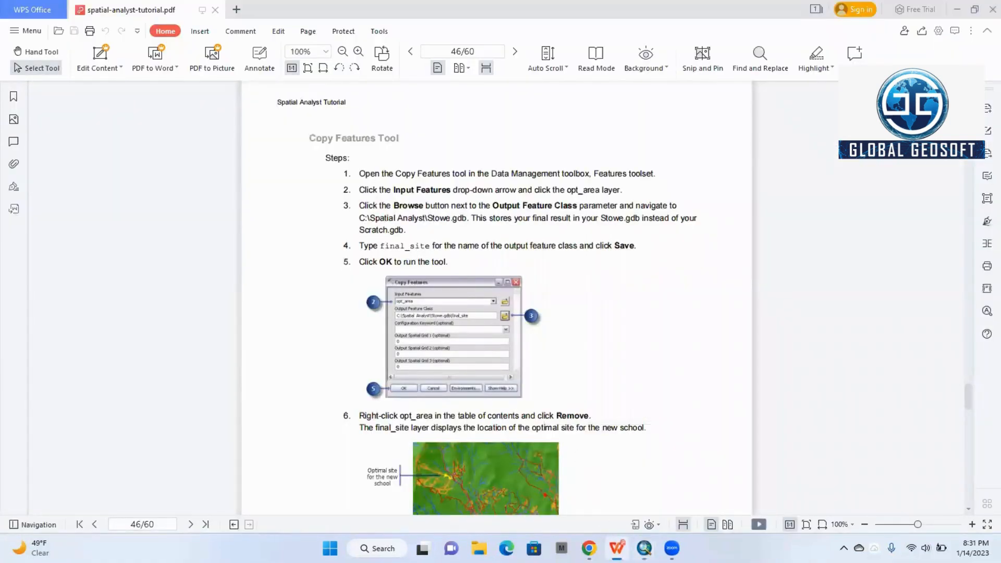
mouse_move(644, 548)
click(691, 504)
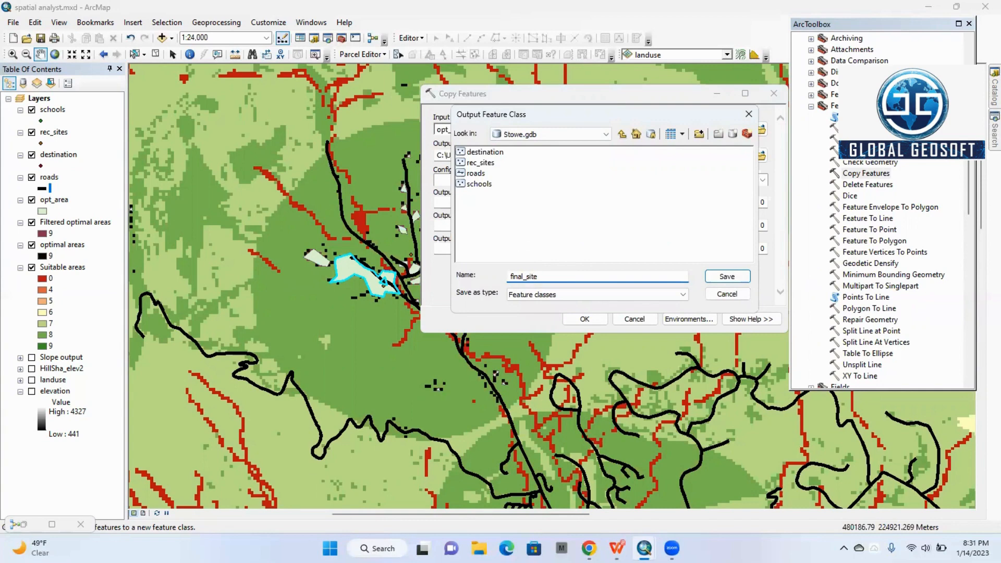
click(719, 277)
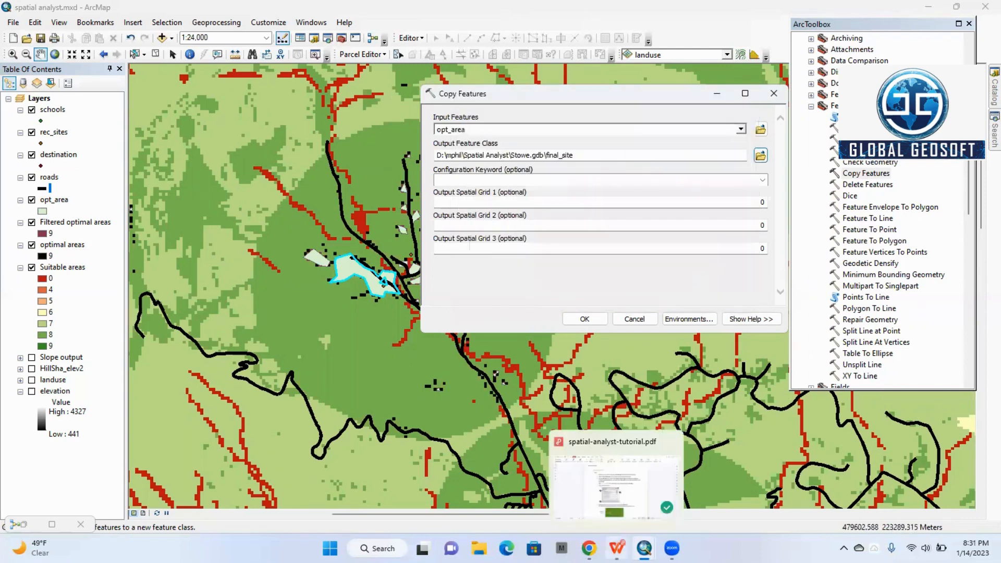
Step: Review the remaining Copy Features instructions in the tutorial PDF and run the tool in ArcMap to create final_site
click(617, 548)
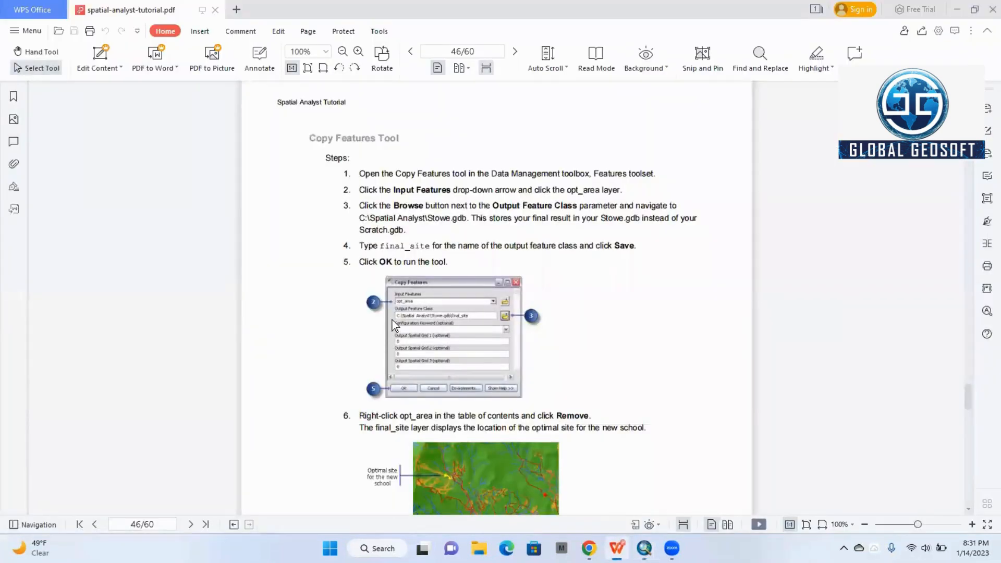
scroll(392, 320, down, 1)
scroll(441, 240, down, 1)
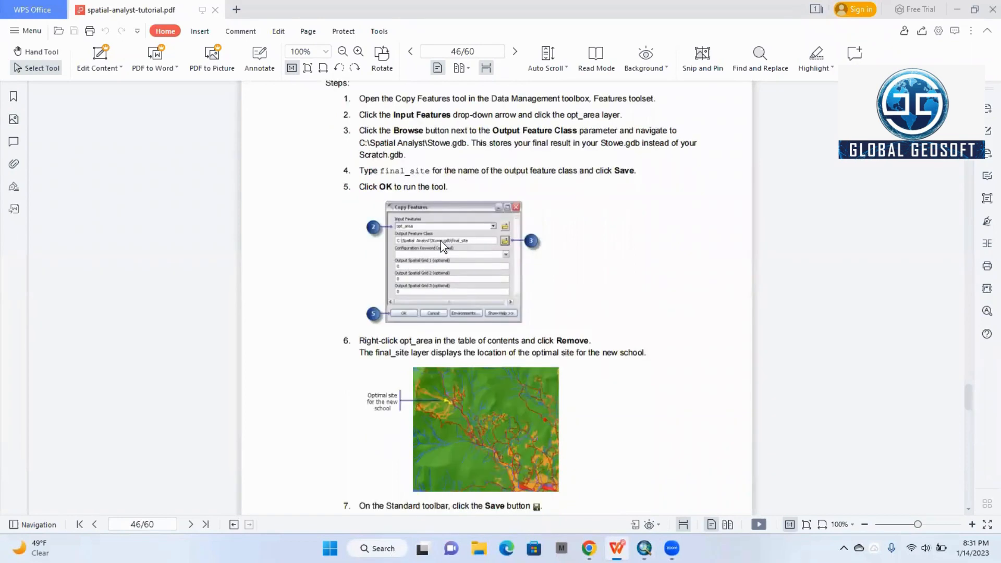
scroll(393, 323, down, 1)
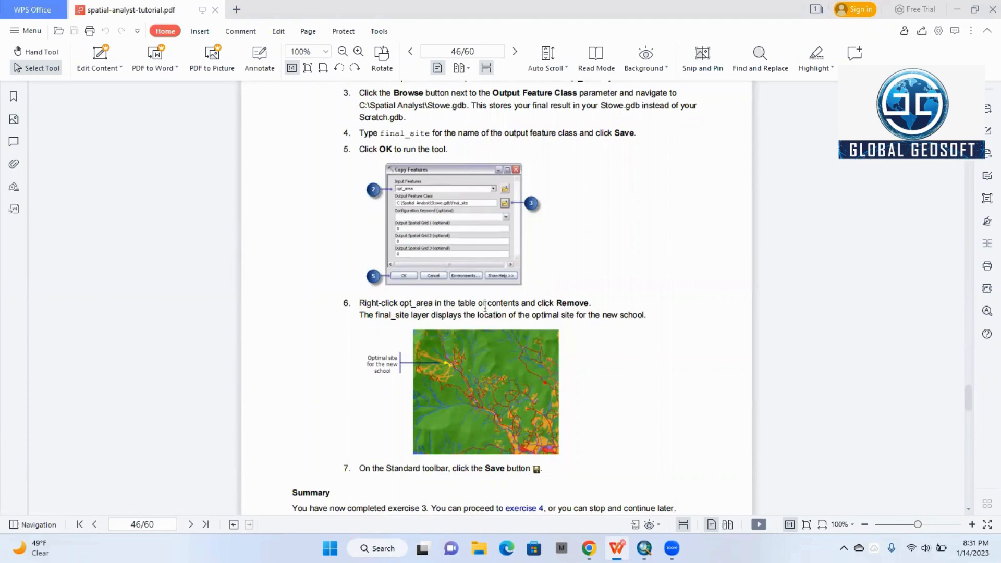
scroll(557, 310, down, 1)
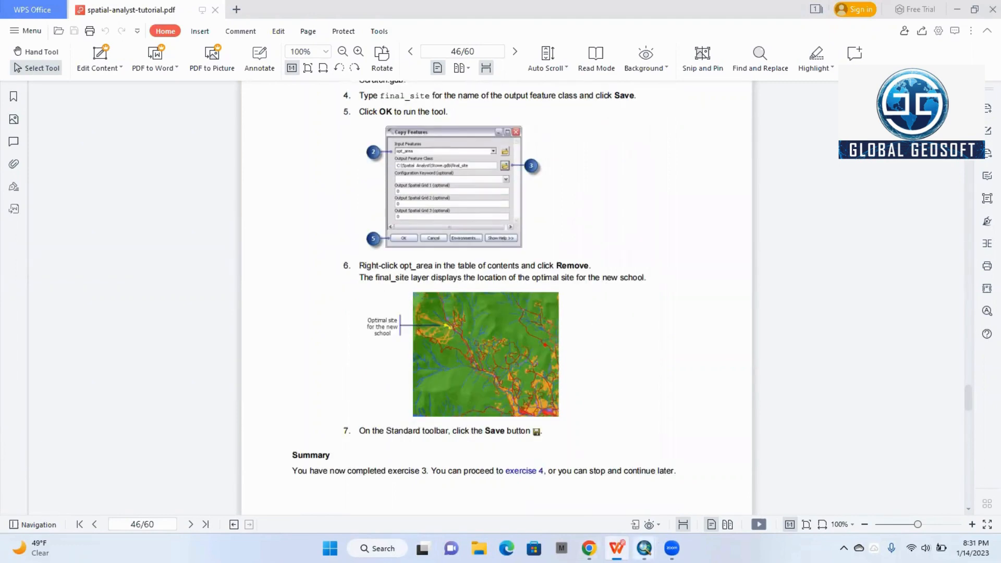
mouse_move(645, 548)
click(678, 471)
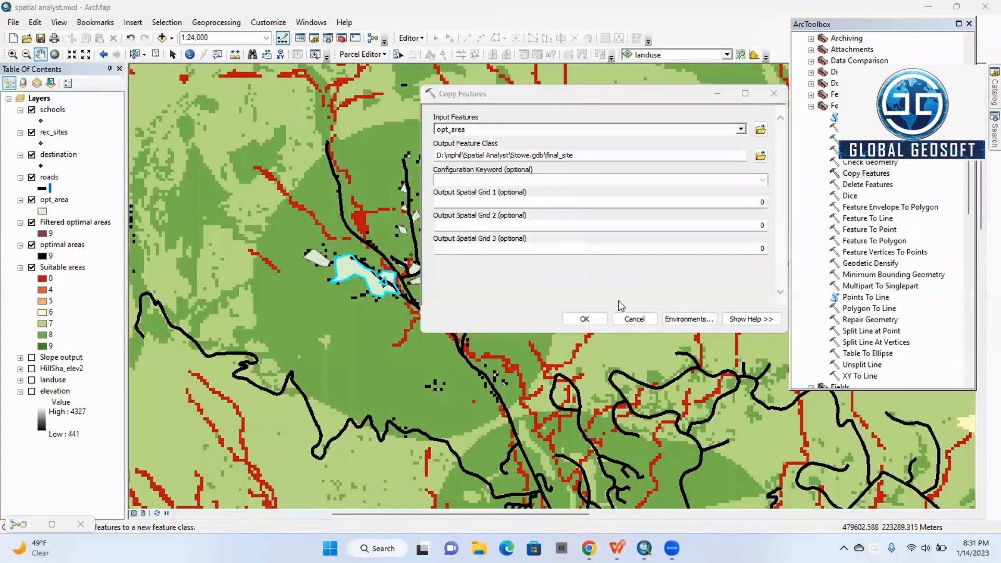
click(582, 317)
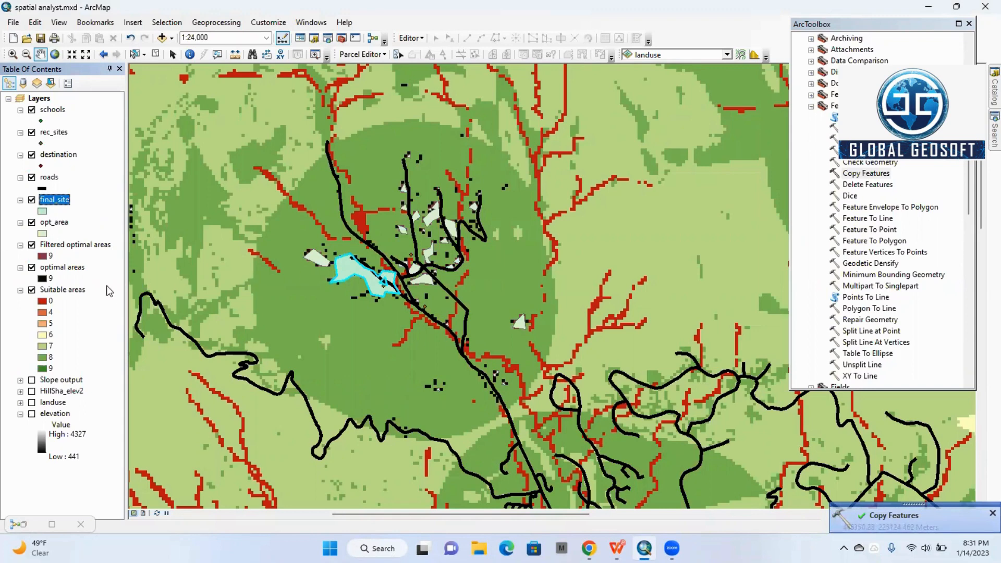
Step: Check the follow-up instruction in the tutorial PDF and remove the opt_area layer from the ArcMap table of contents
click(617, 548)
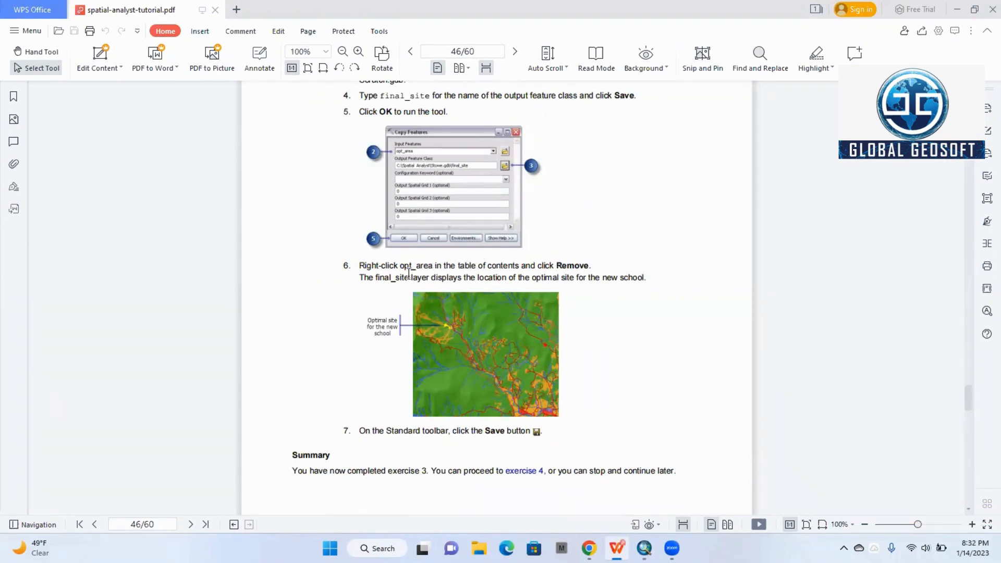
scroll(417, 271, down, 1)
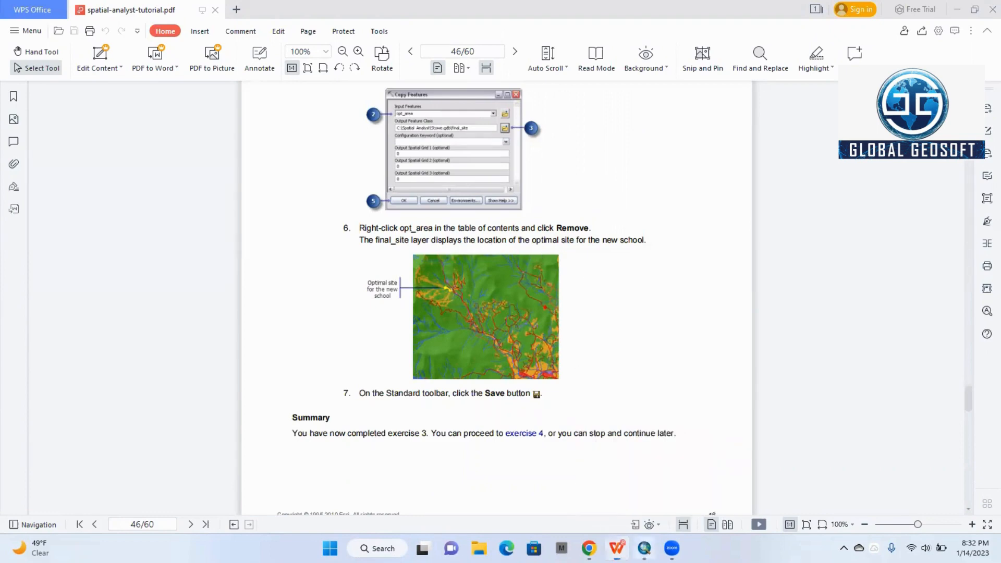
click(645, 548)
click(47, 223)
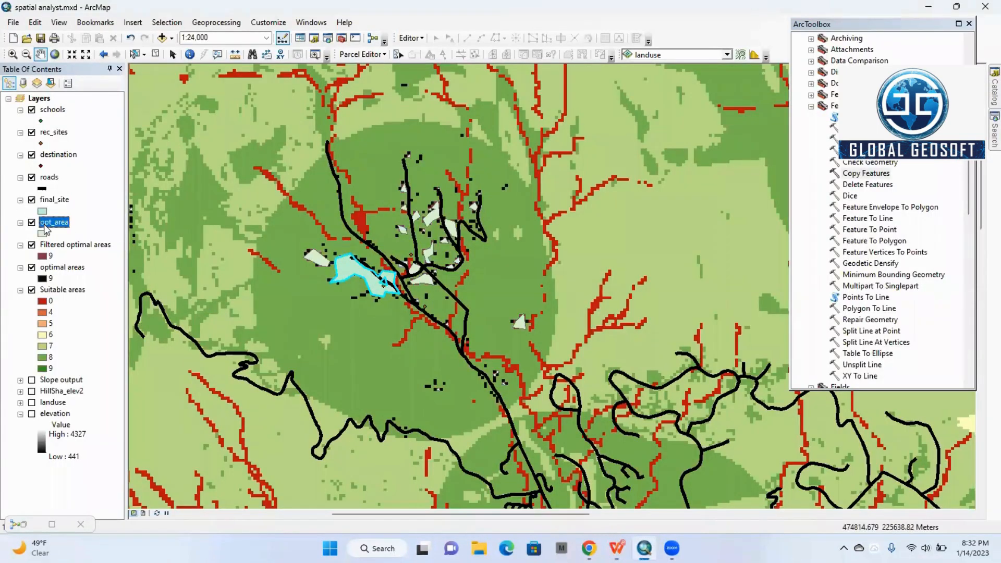
right_click(54, 228)
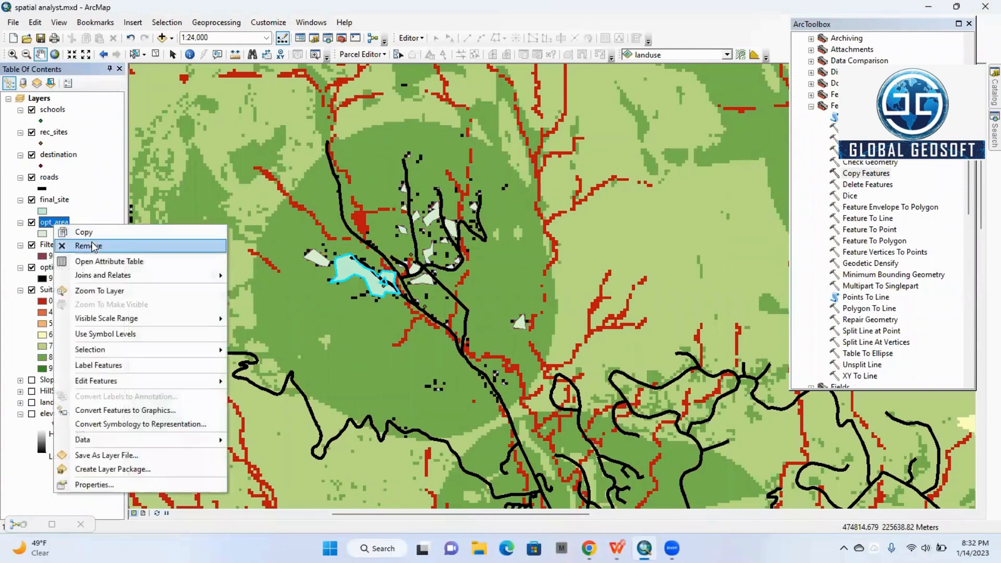
click(86, 245)
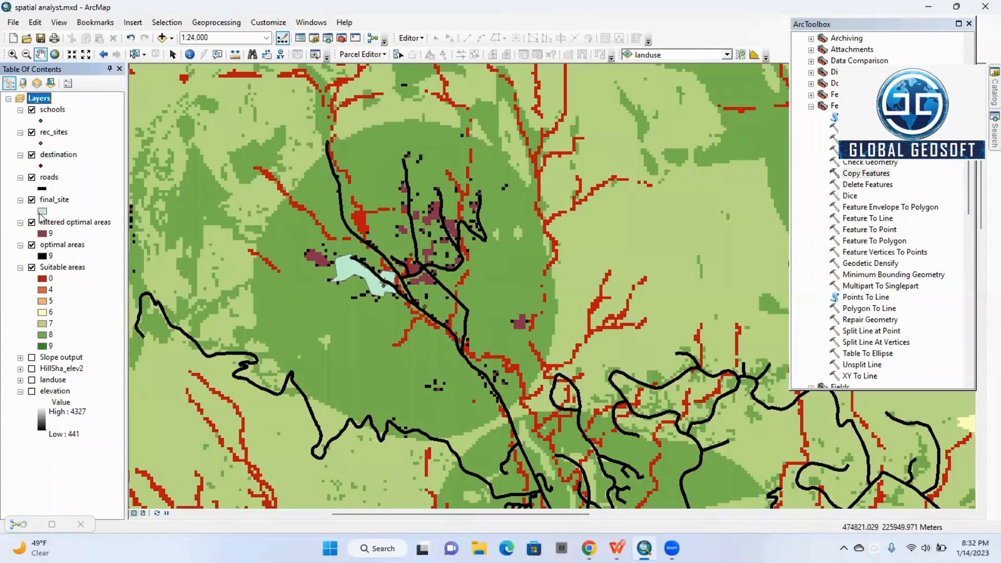
Step: Examine the final_site polygon on the map up close and in relation to the surrounding roads and filtered optimal areas
scroll(344, 267, up, 1)
scroll(344, 267, up, 2)
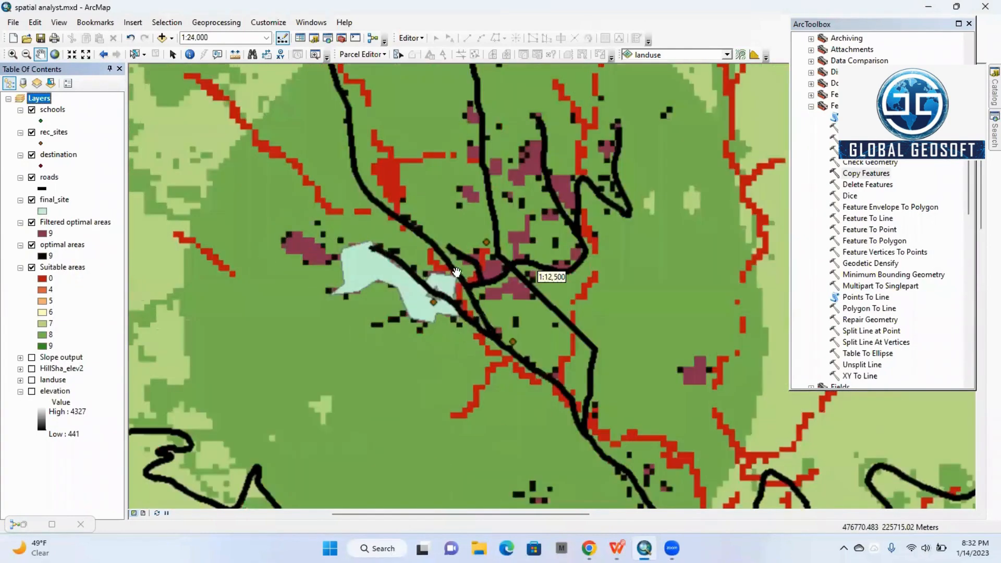
scroll(432, 298, up, 3)
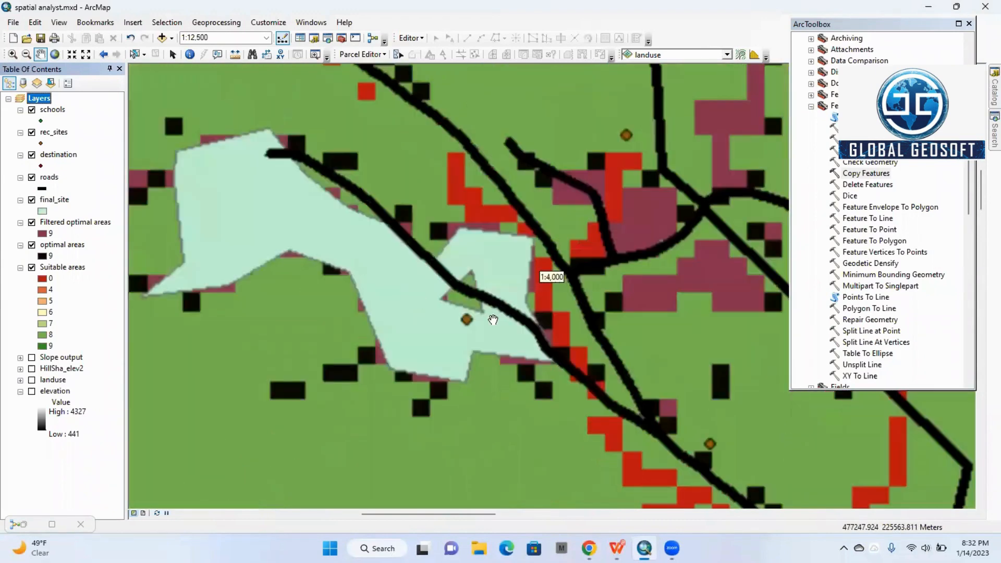
scroll(471, 318, down, 1)
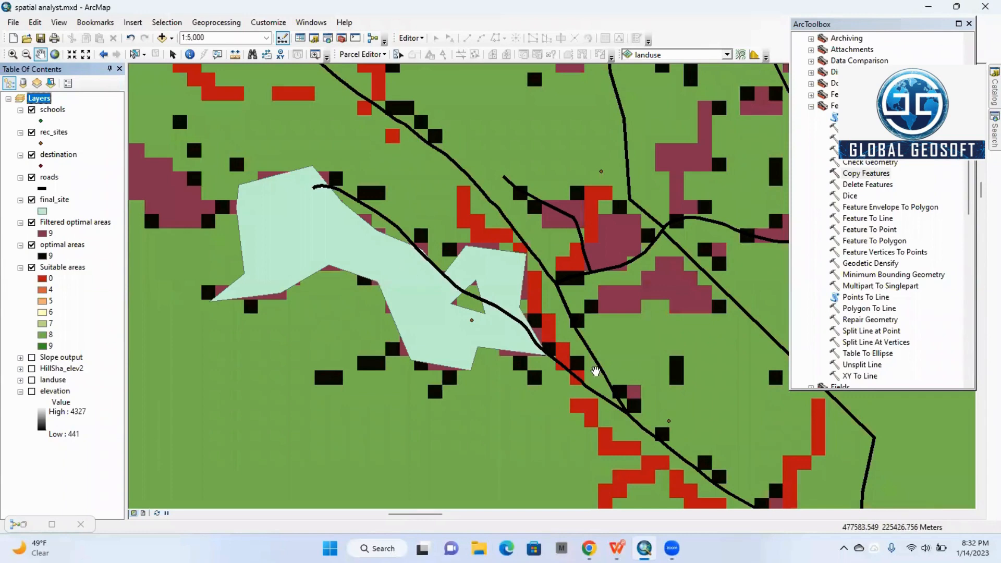
scroll(451, 355, down, 2)
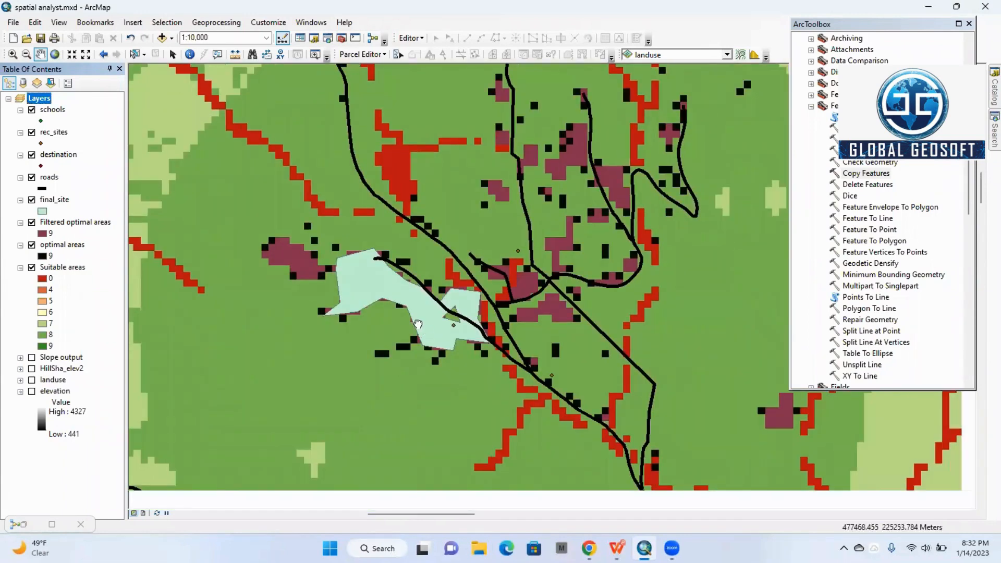
drag(418, 325, 373, 279)
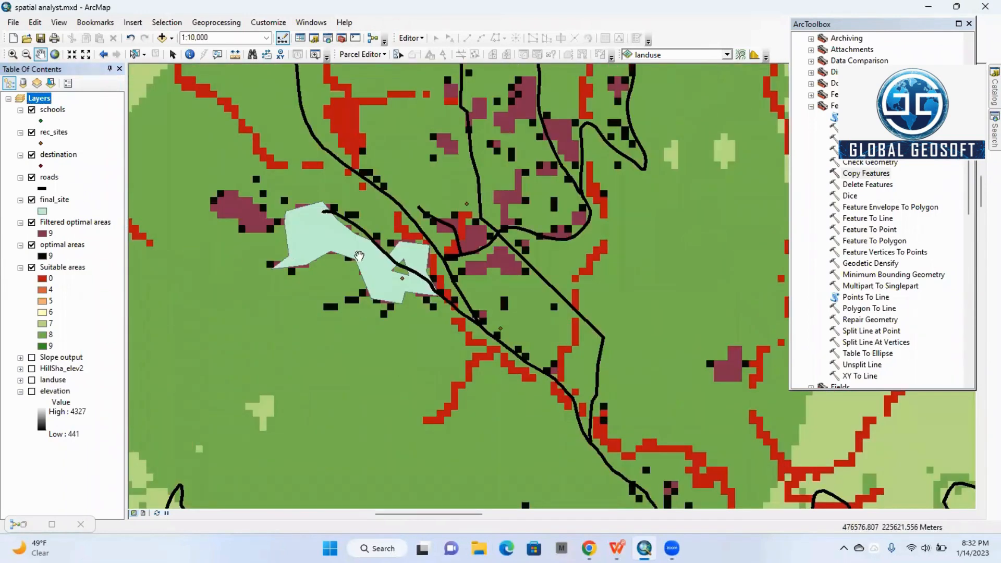
scroll(374, 253, down, 3)
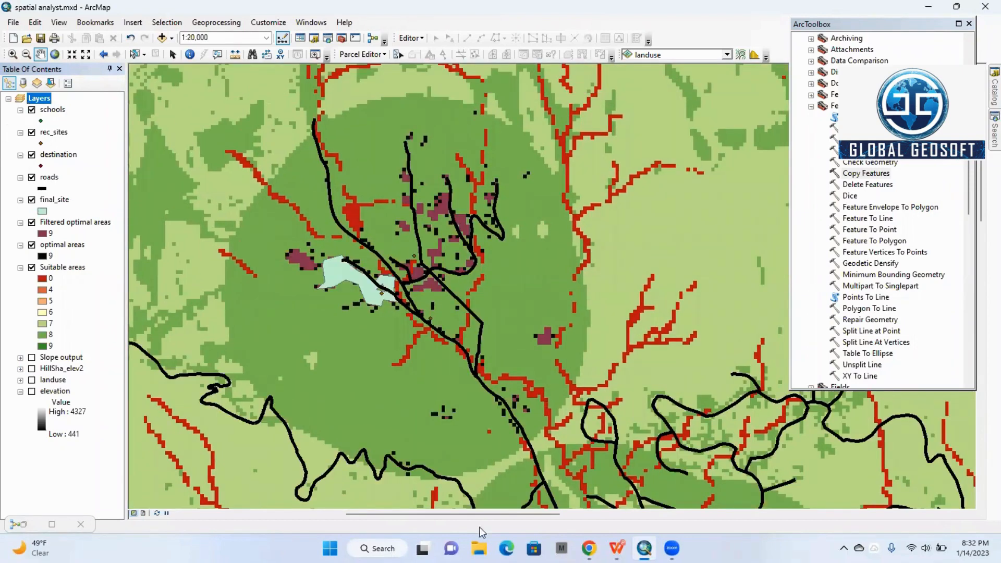
Step: Compare the tutorial PDF's final site figure and last instruction, and save the current map document in ArcMap
click(617, 548)
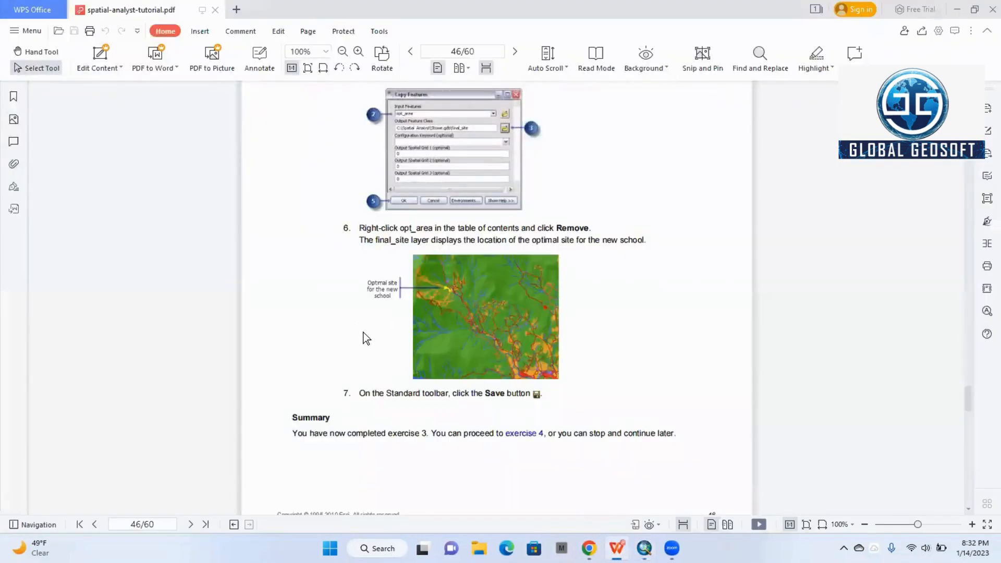
scroll(365, 334, down, 3)
scroll(365, 334, up, 2)
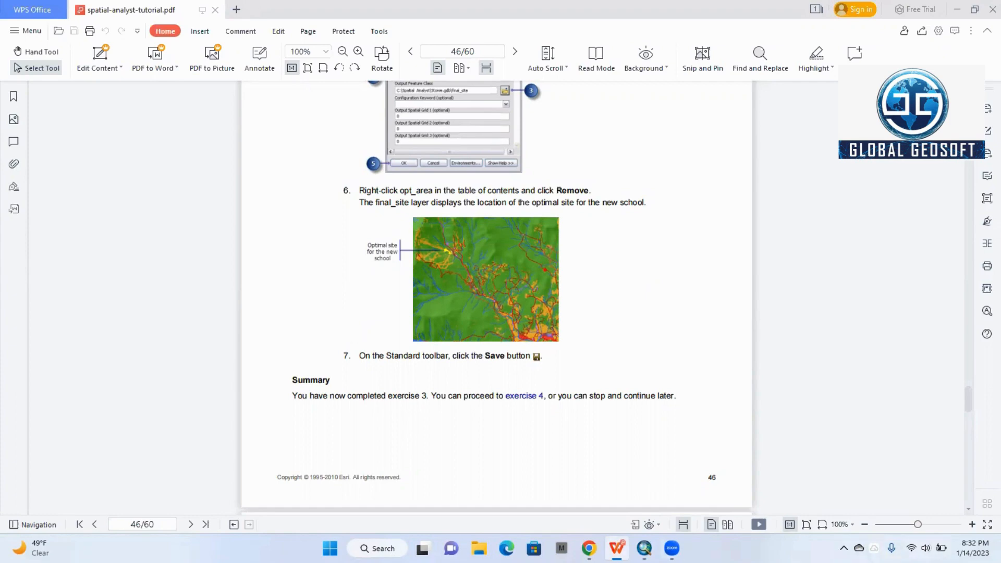
click(645, 548)
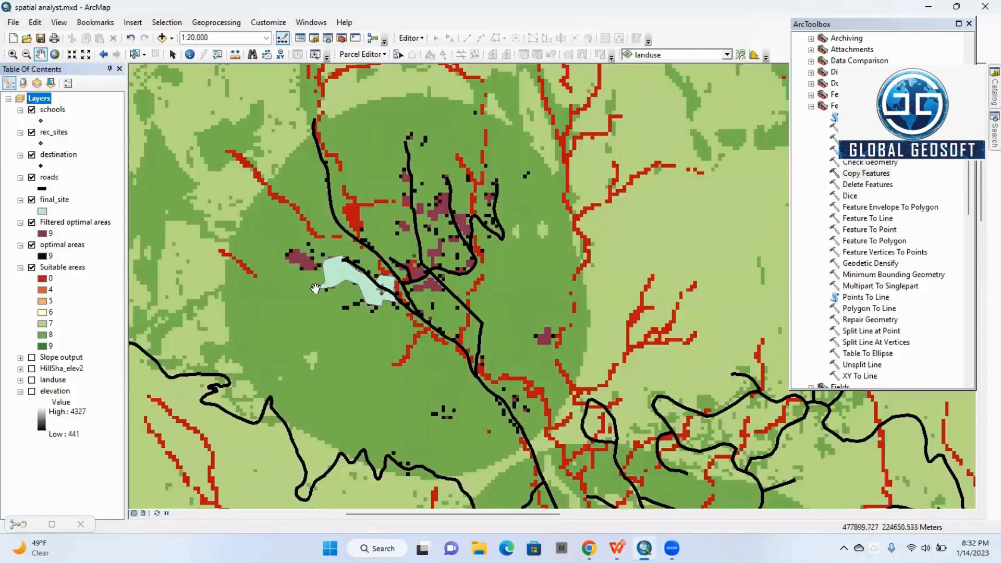
click(38, 39)
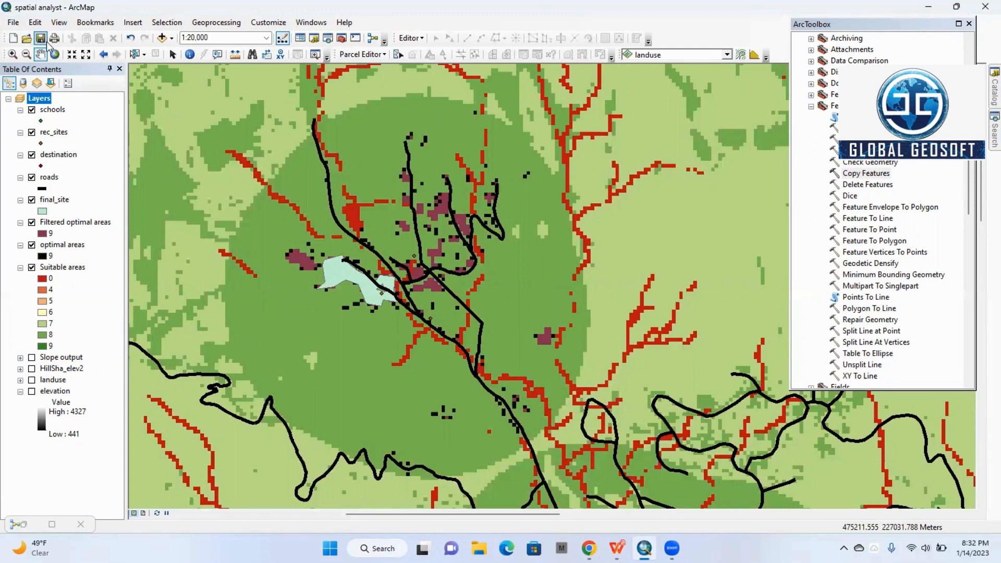
Step: Save the map document under the new name "spatial analyst ex 3" in the Spatial Analyst folder
click(13, 21)
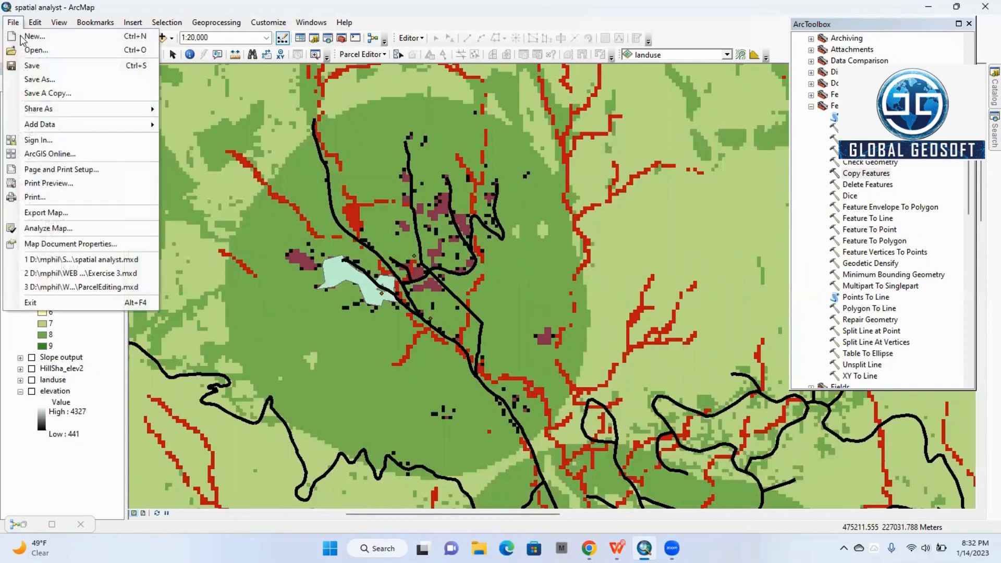
click(52, 78)
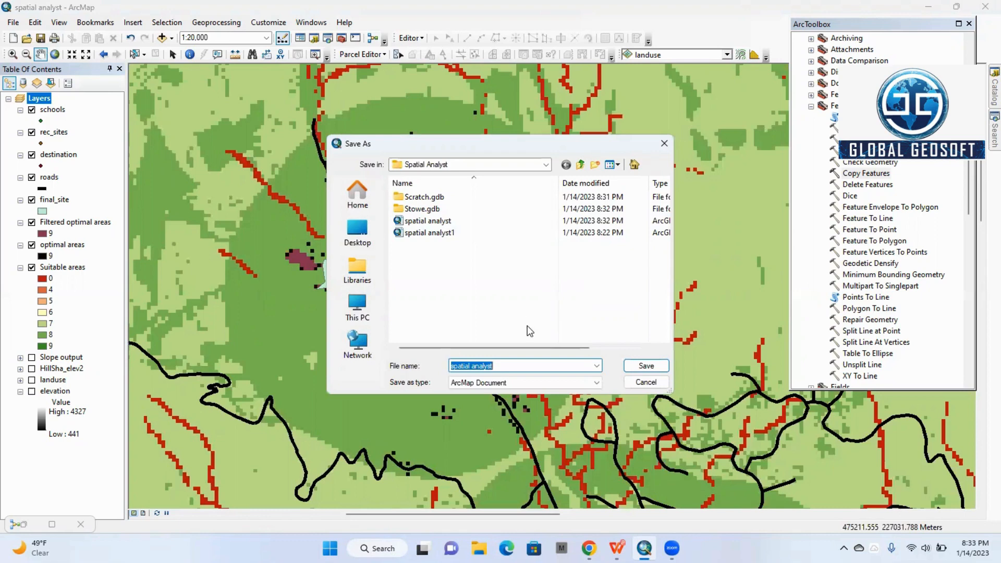
click(520, 362)
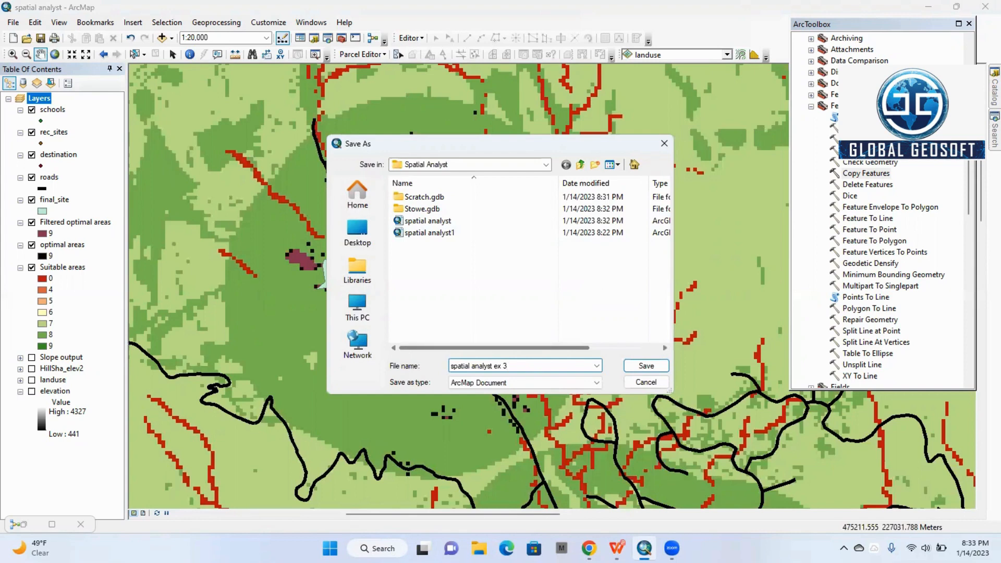
click(463, 164)
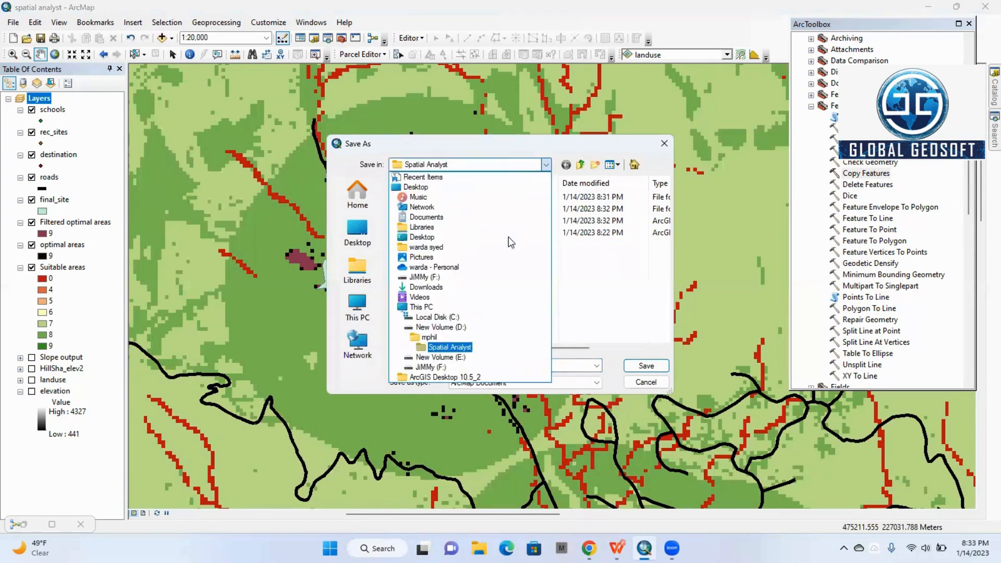
click(629, 366)
click(629, 366)
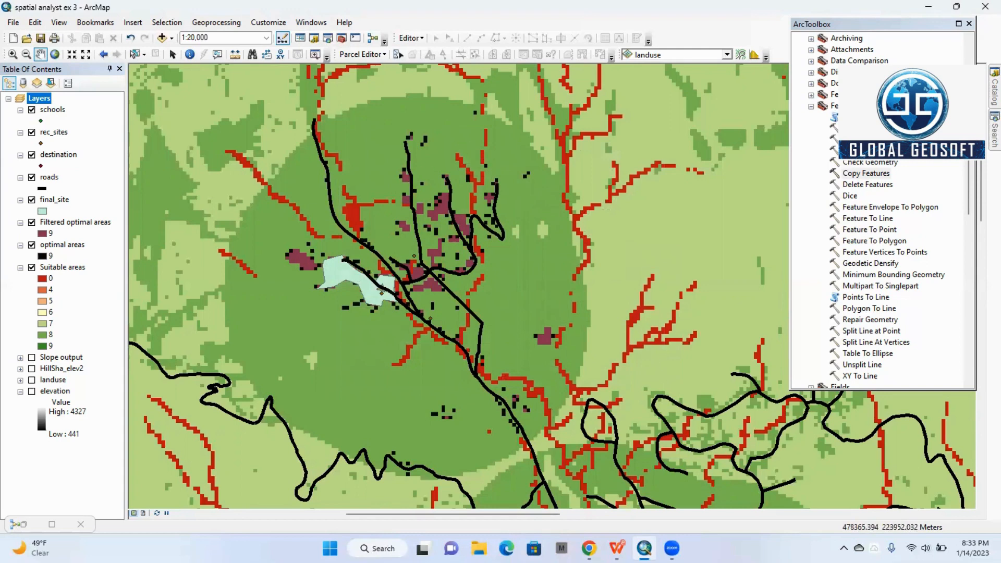
Step: Review the end of exercise 3 and the opening pages of Exercise 4, Finding an alternate access route, in the tutorial PDF
click(645, 549)
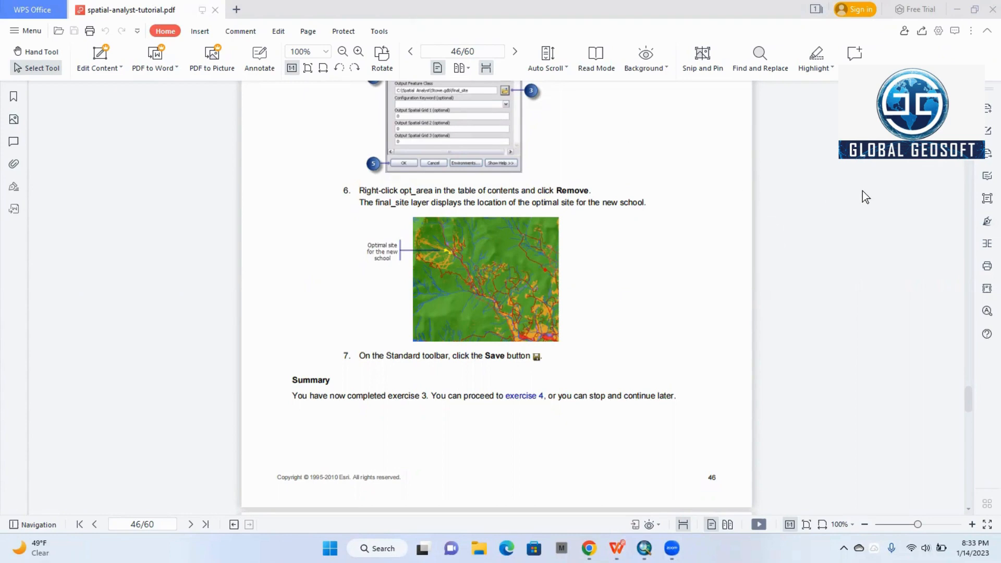
scroll(568, 215, up, 8)
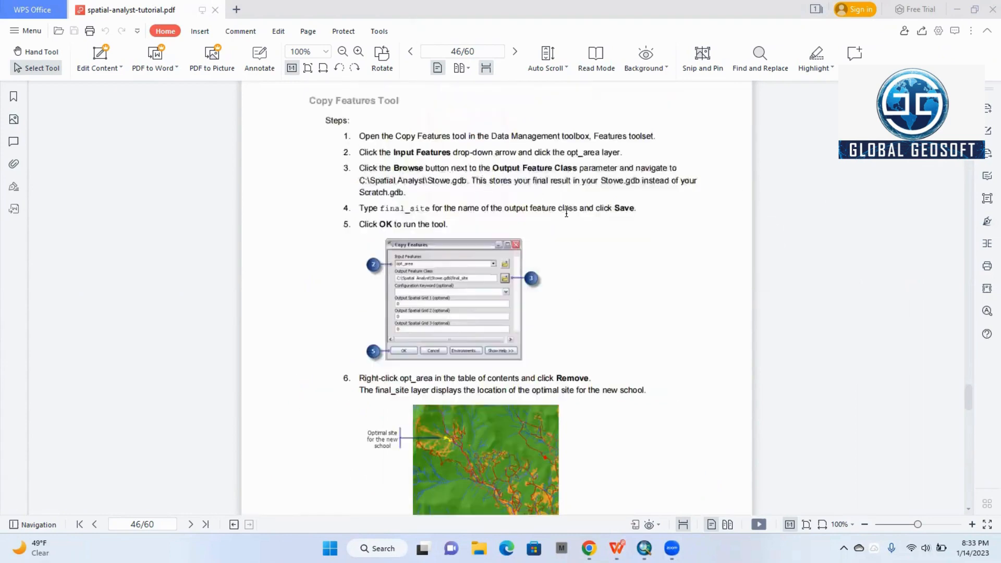
scroll(568, 215, down, 3)
scroll(568, 219, down, 8)
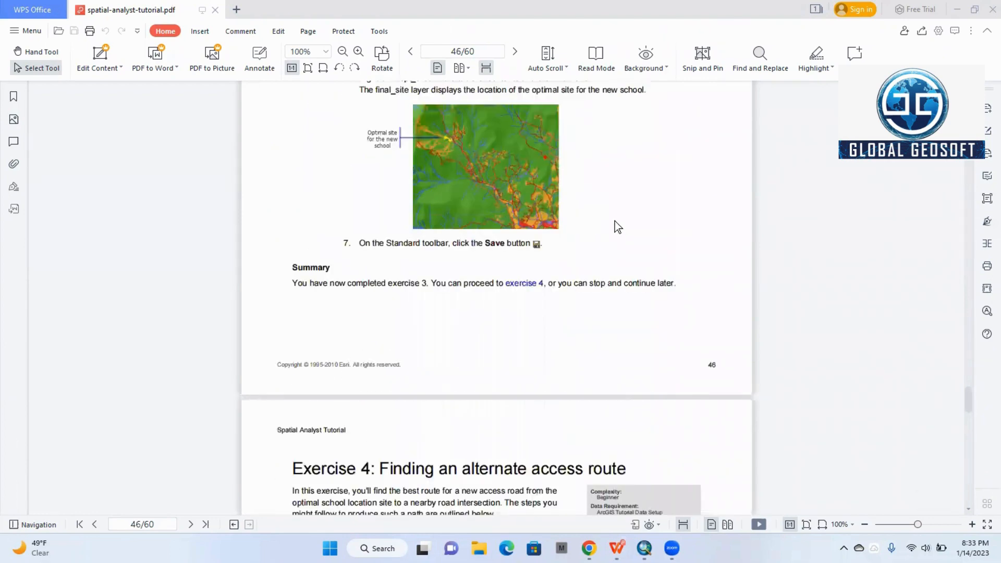
scroll(615, 221, down, 1)
scroll(566, 172, down, 12)
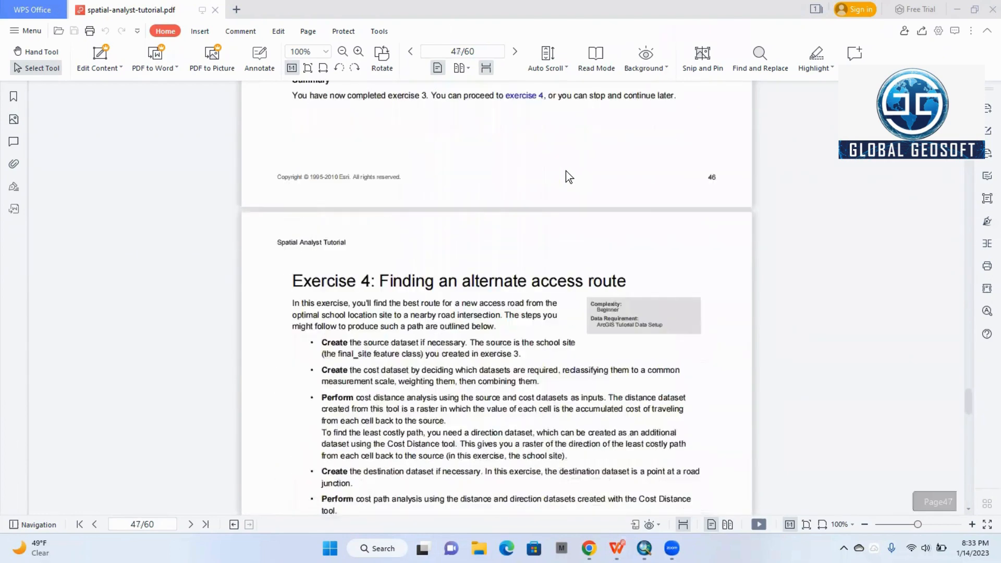
scroll(567, 170, down, 7)
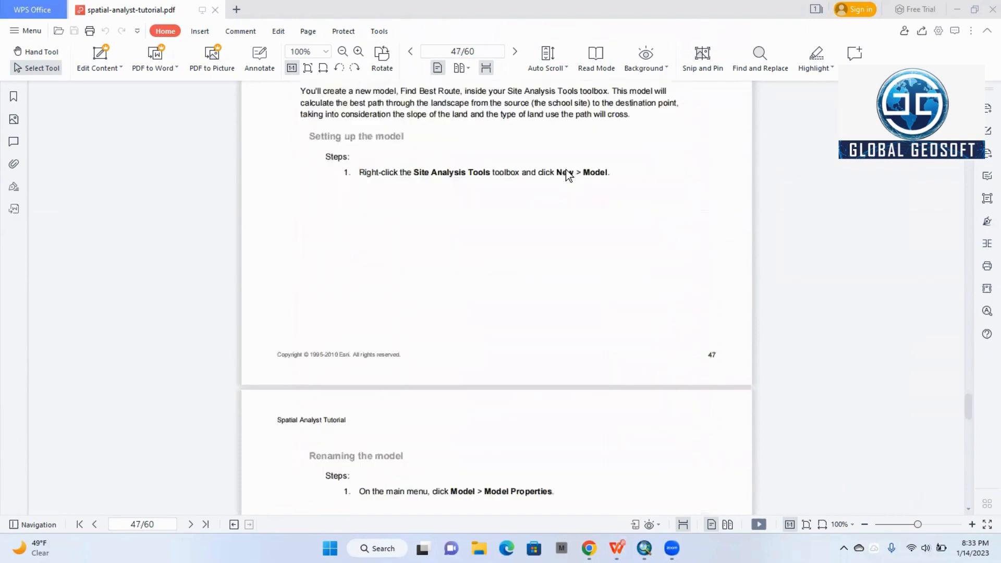
scroll(577, 182, down, 6)
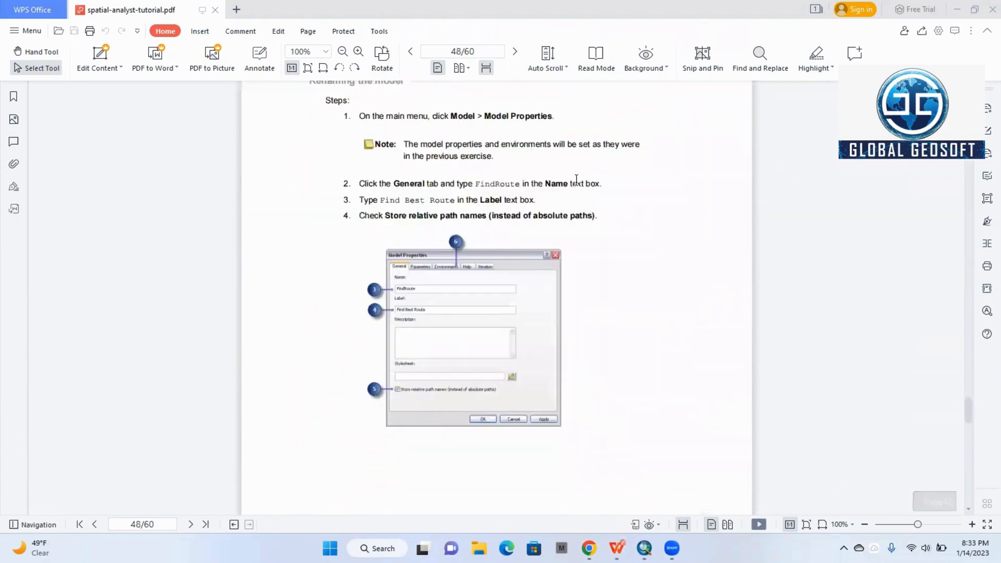
scroll(577, 180, up, 20)
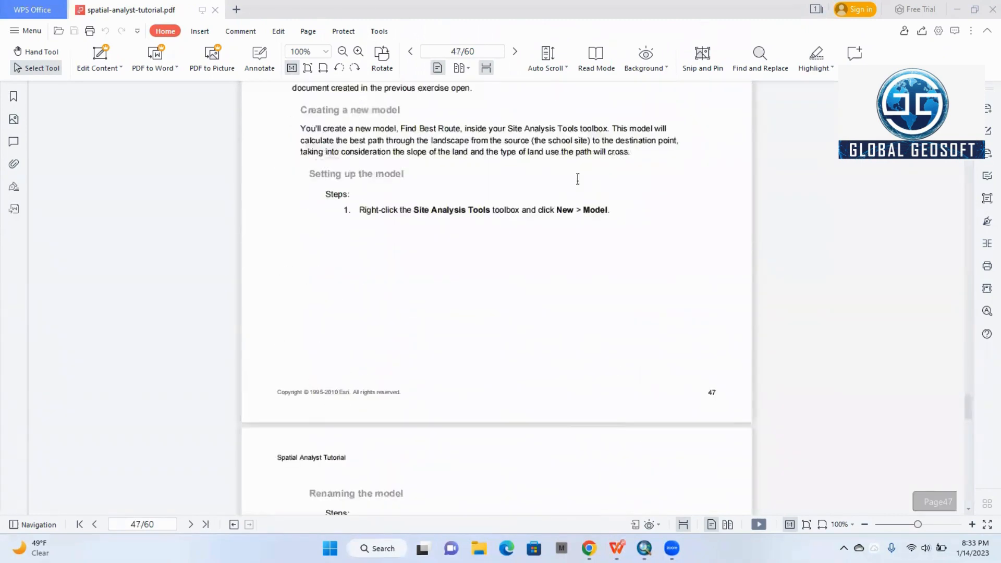